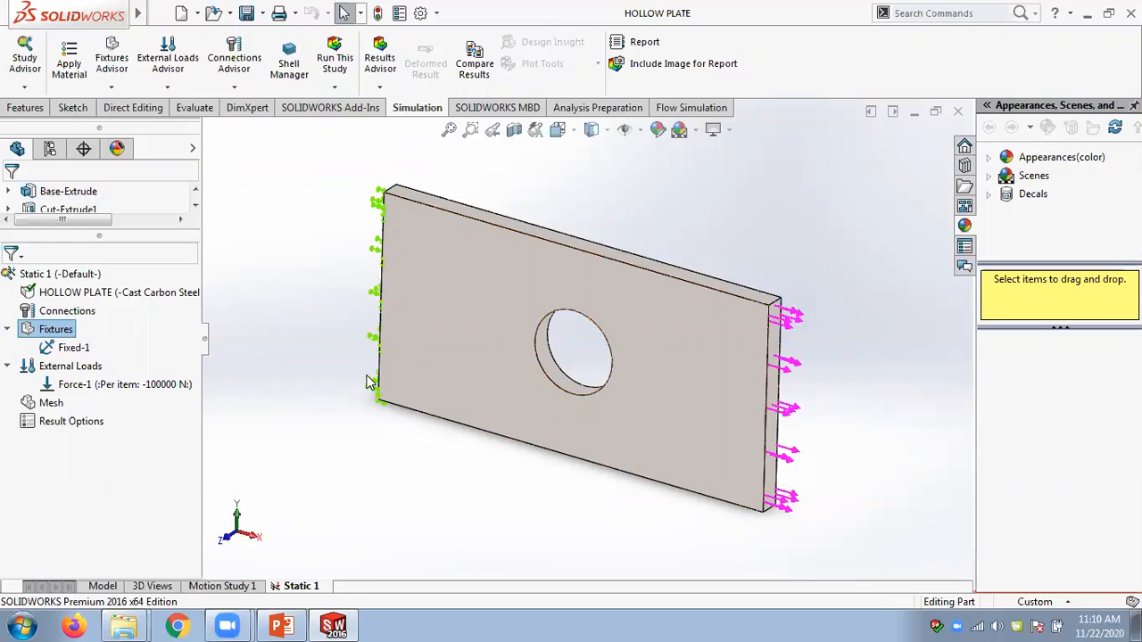
Review the connection and fixture types available for the Static 1 study.
left_click(65, 314)
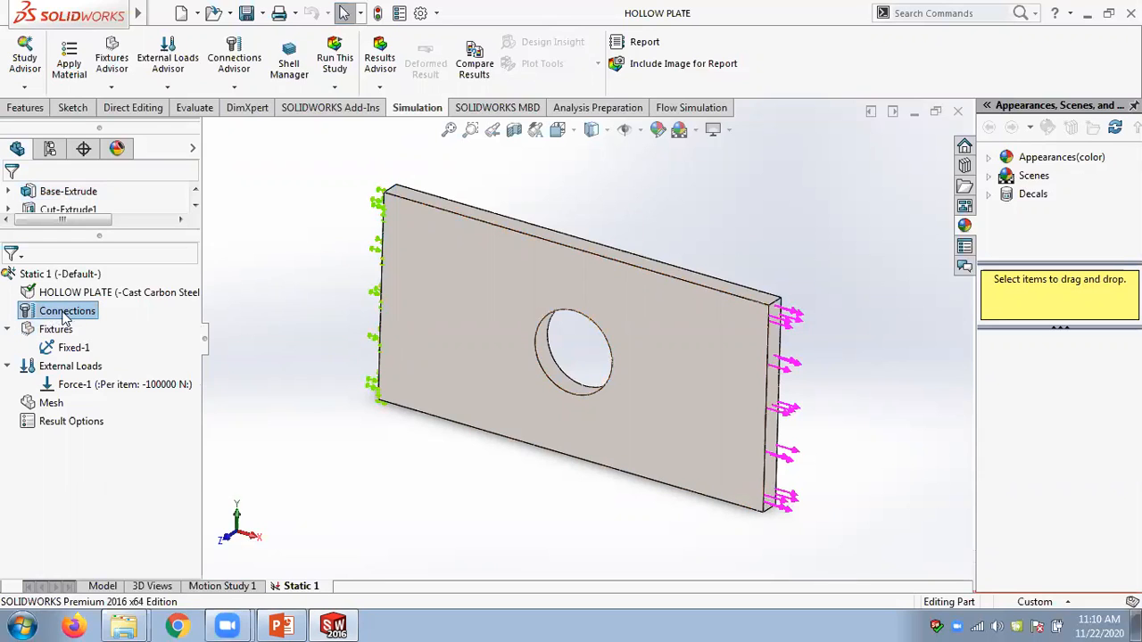
right_click(64, 314)
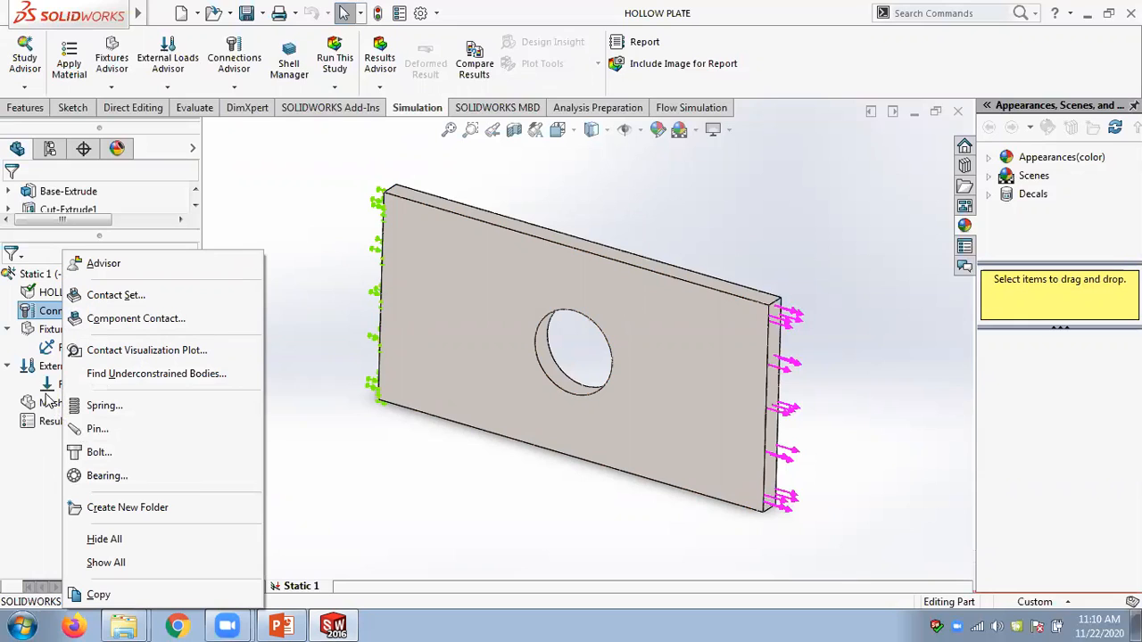
right_click(49, 332)
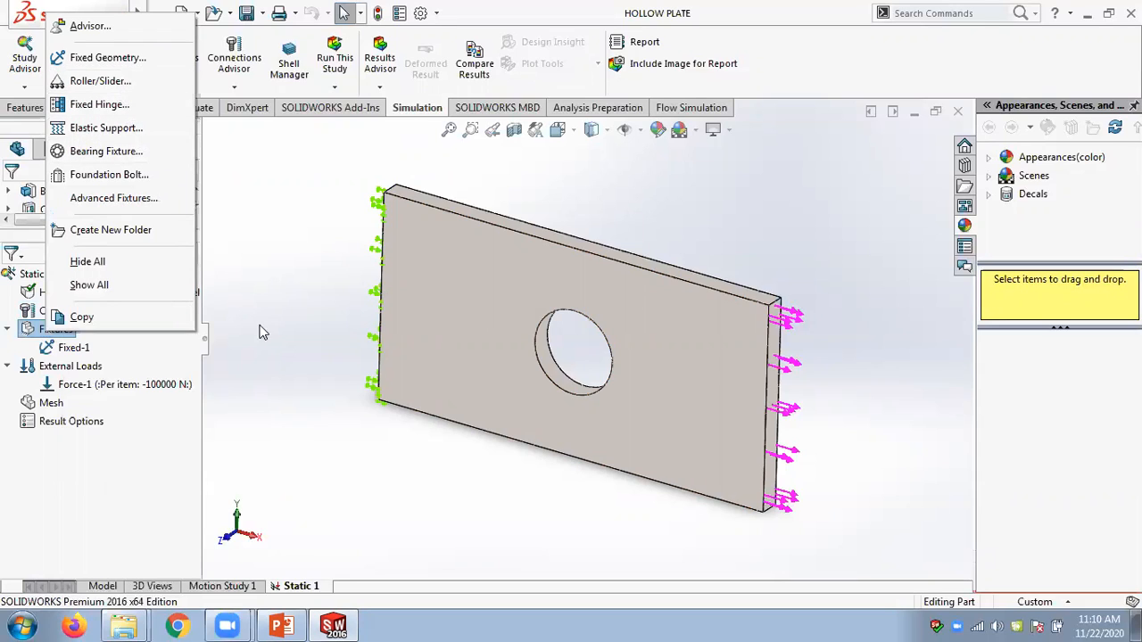
left_click(272, 366)
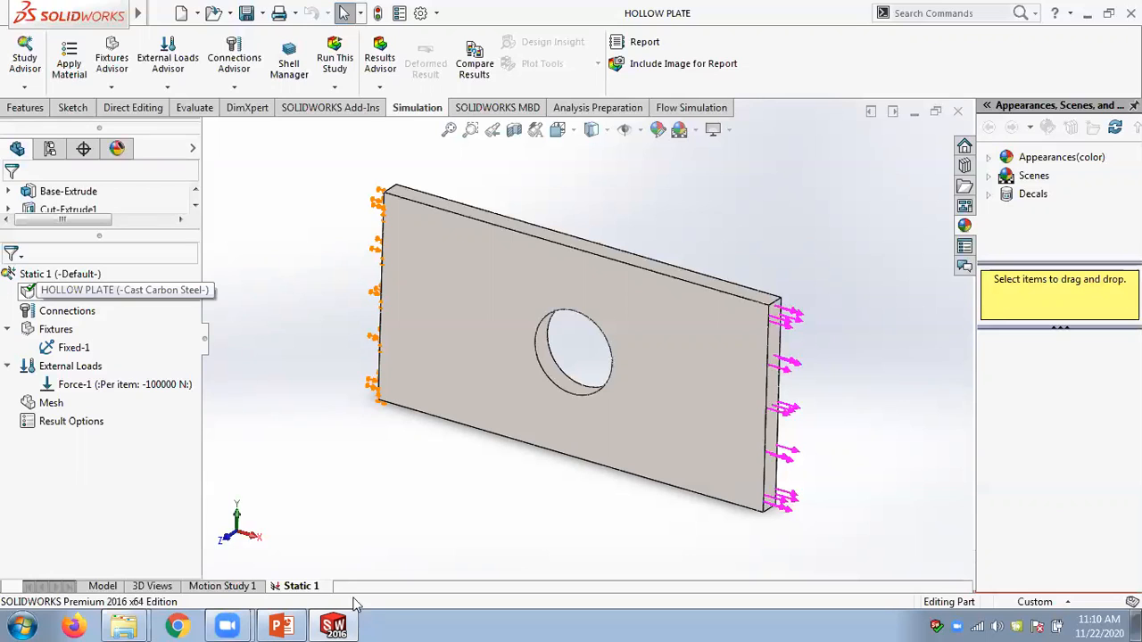
Switch to the Chapter 02 presentation in PowerPoint and read through the meshing slides up to the three mesh density choices.
left_click(281, 627)
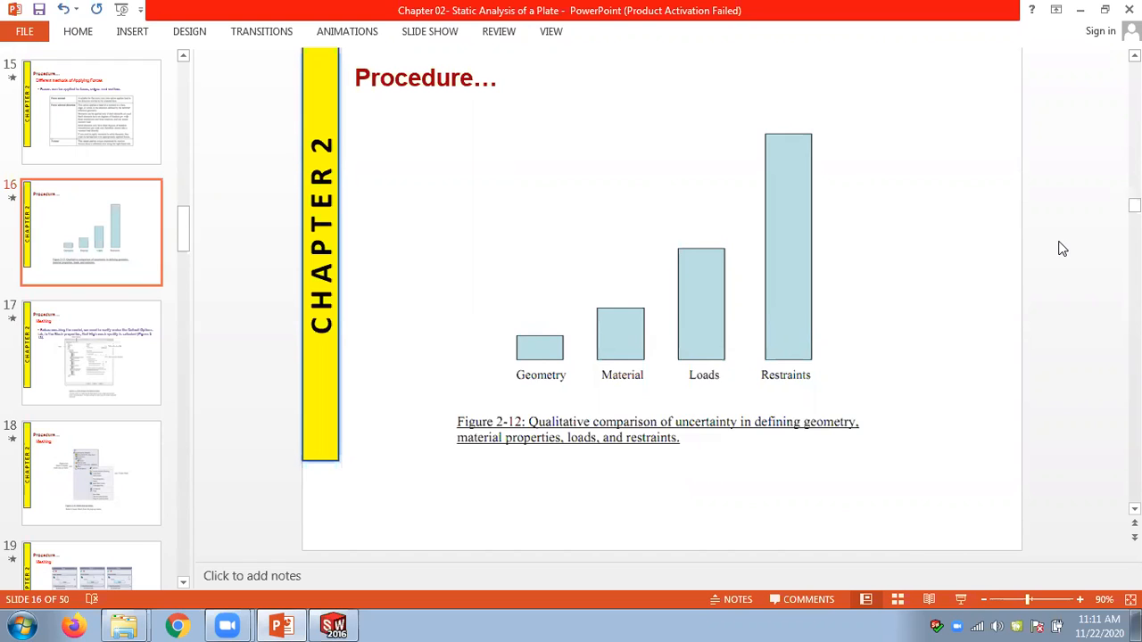
scroll(1061, 249, "down", 1)
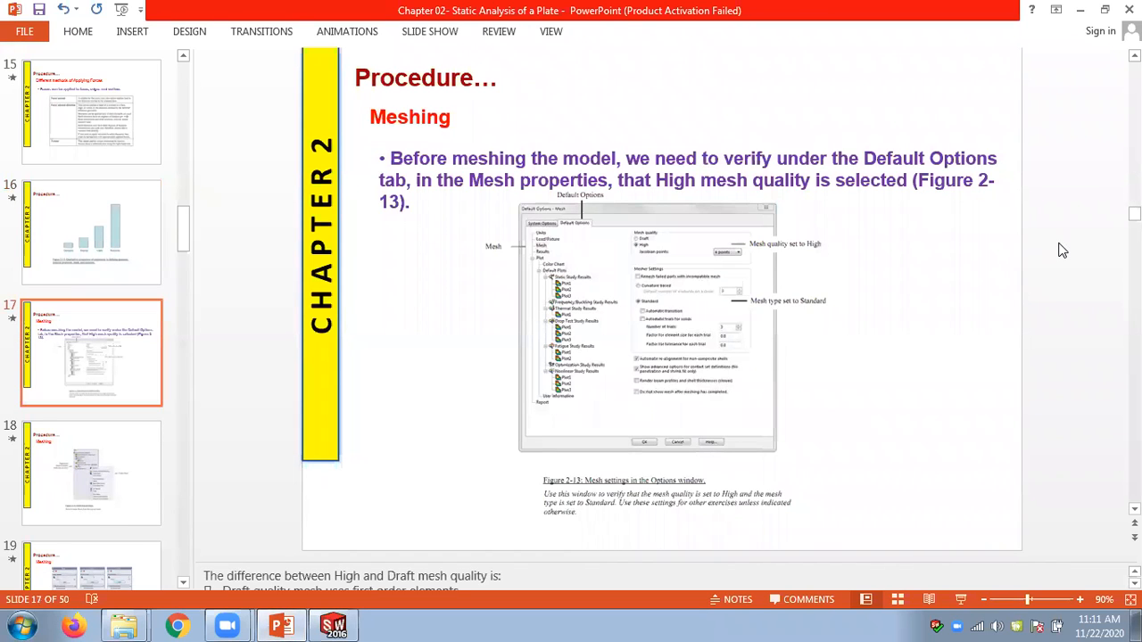
scroll(1062, 249, "down", 1)
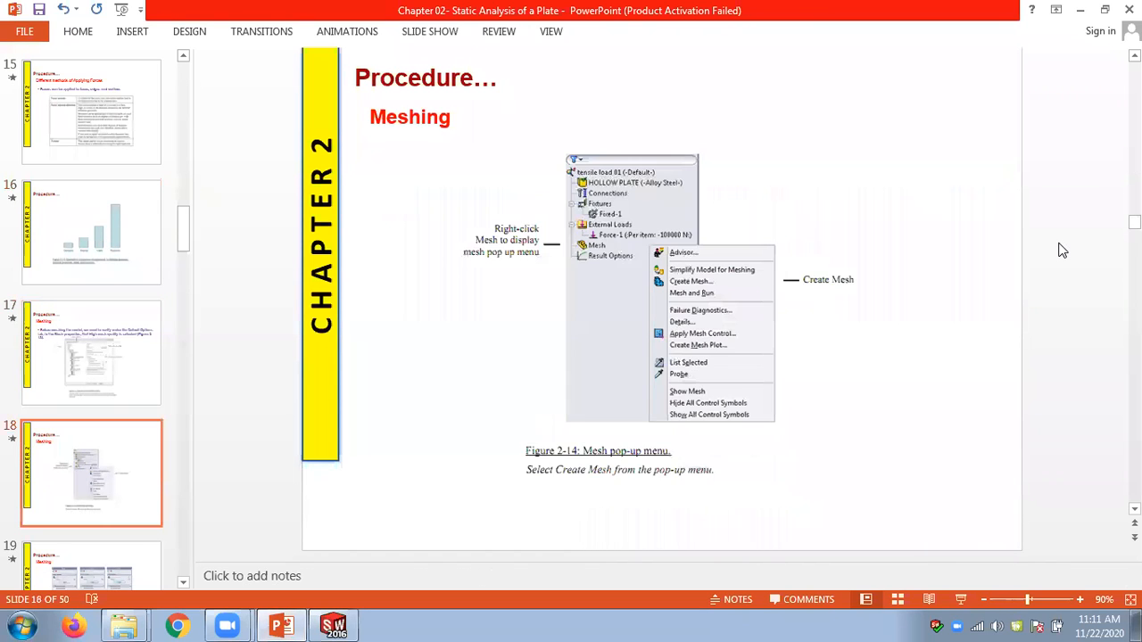
scroll(1062, 250, "down", 1)
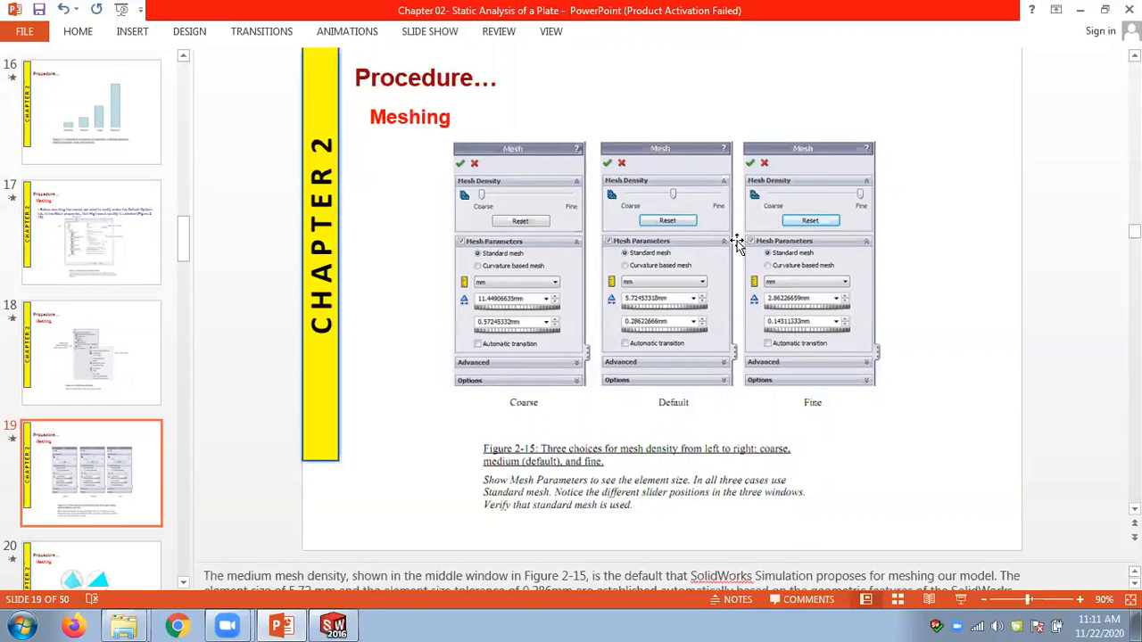
Switch back to SOLIDWORKS and inspect the fixtures and external loads applied to the hollow plate.
left_click(334, 626)
left_click(56, 331)
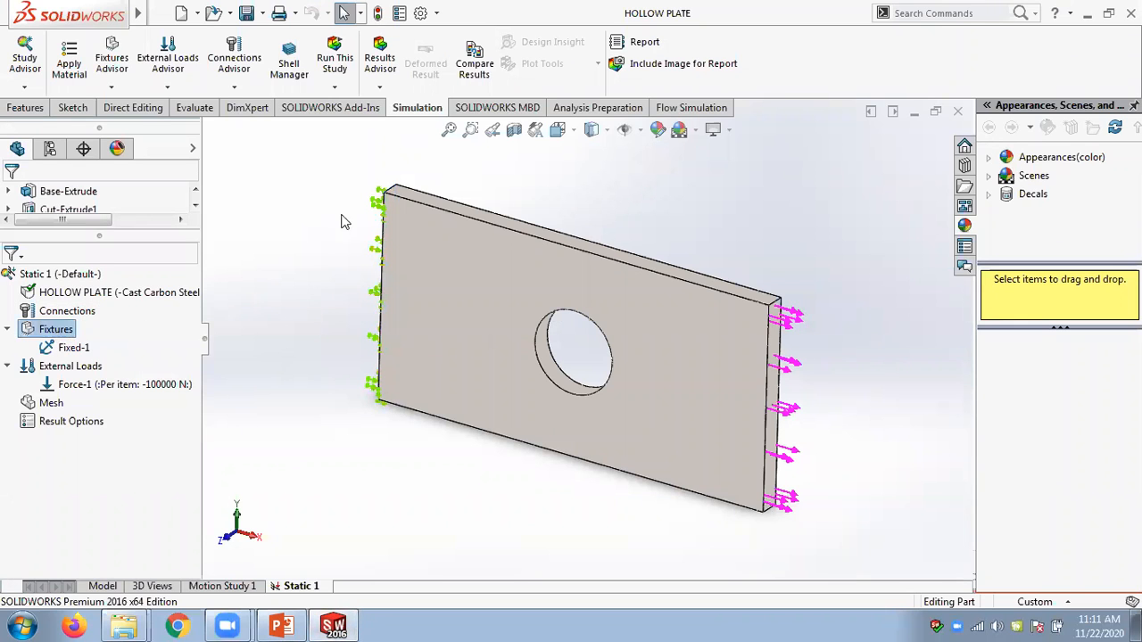
left_click(58, 369)
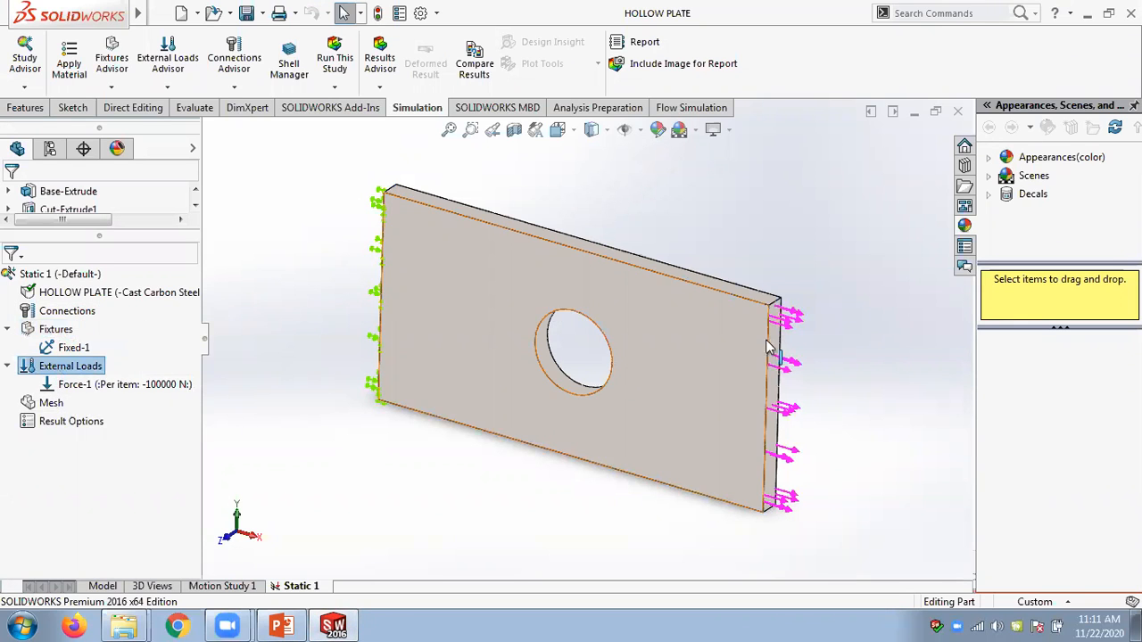
left_click(257, 337)
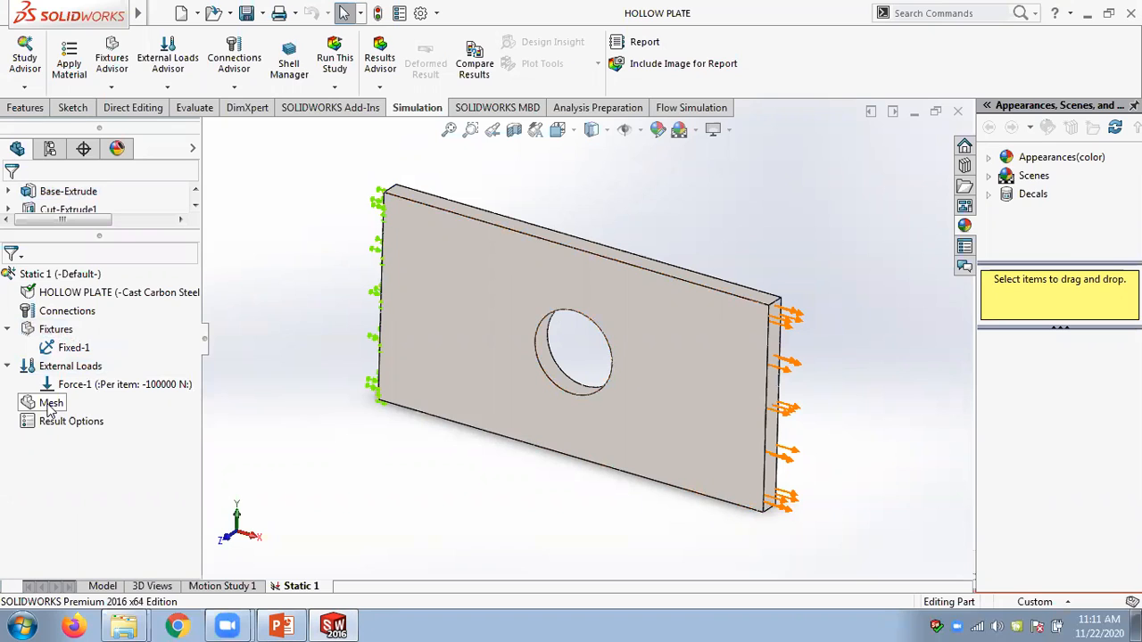
Start creating a mesh for the study and enable the mesh parameters with the standard mesh.
right_click(50, 407)
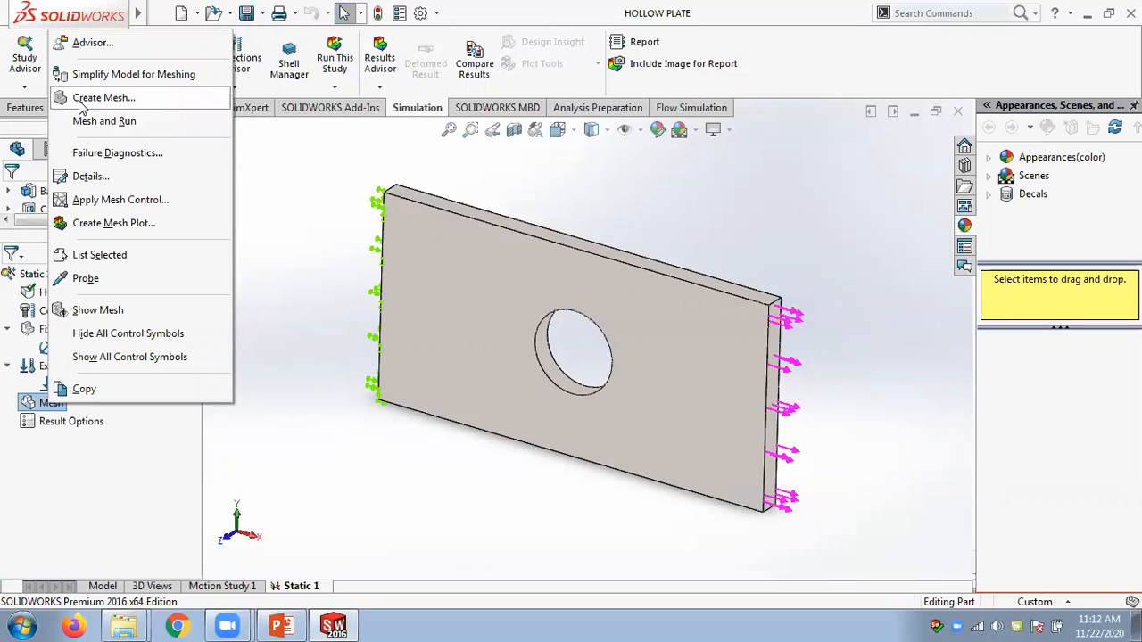
left_click(100, 98)
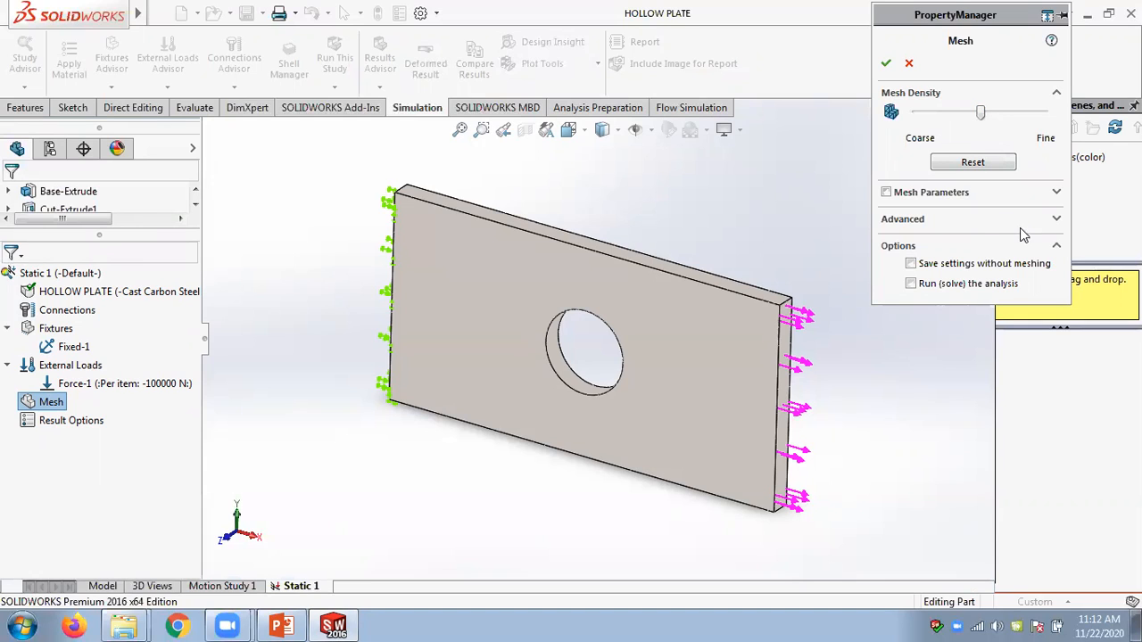
left_click(1056, 193)
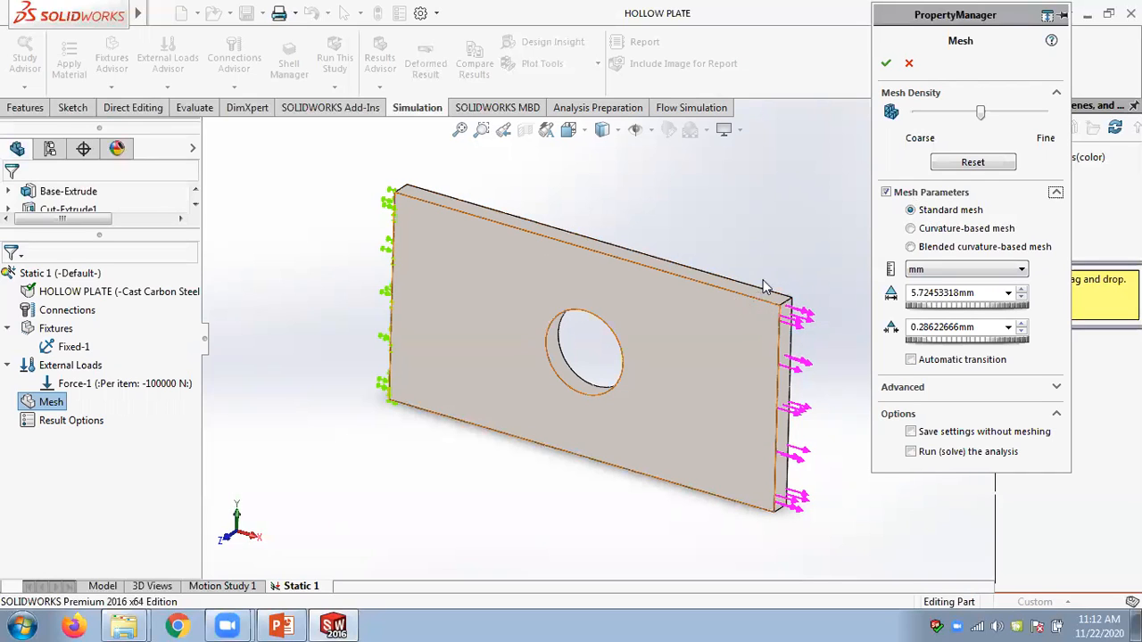
Open the presentation "Chapter 01- Introduction to Simulation" from the Slides folder of Engineering analysis with SW.
left_click(124, 626)
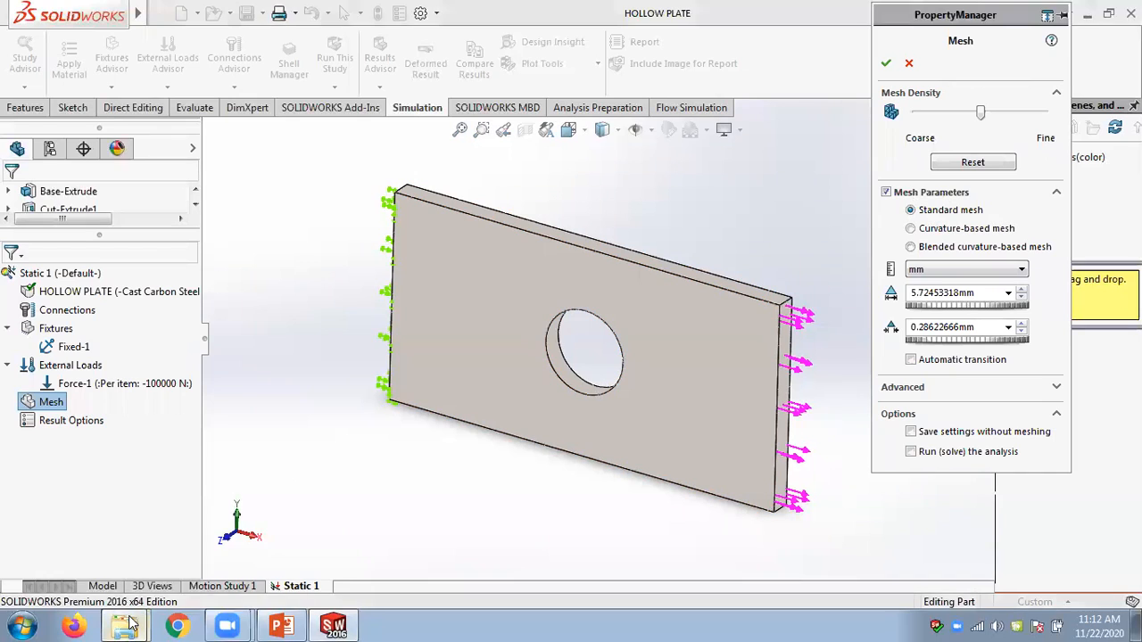
left_click(132, 562)
left_click(135, 625)
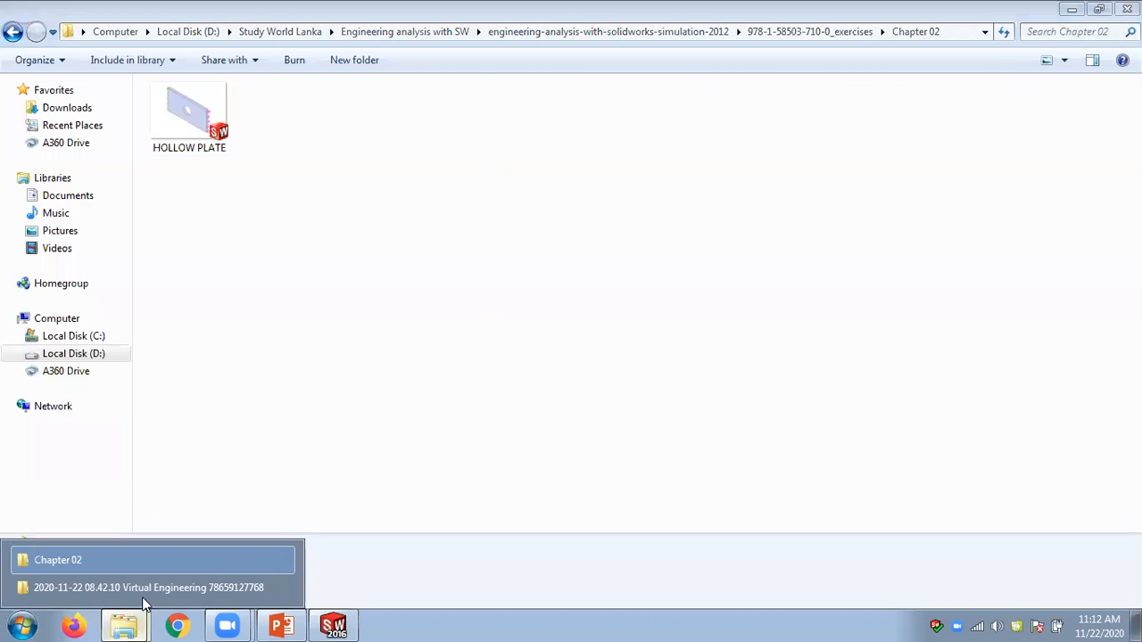
left_click(437, 34)
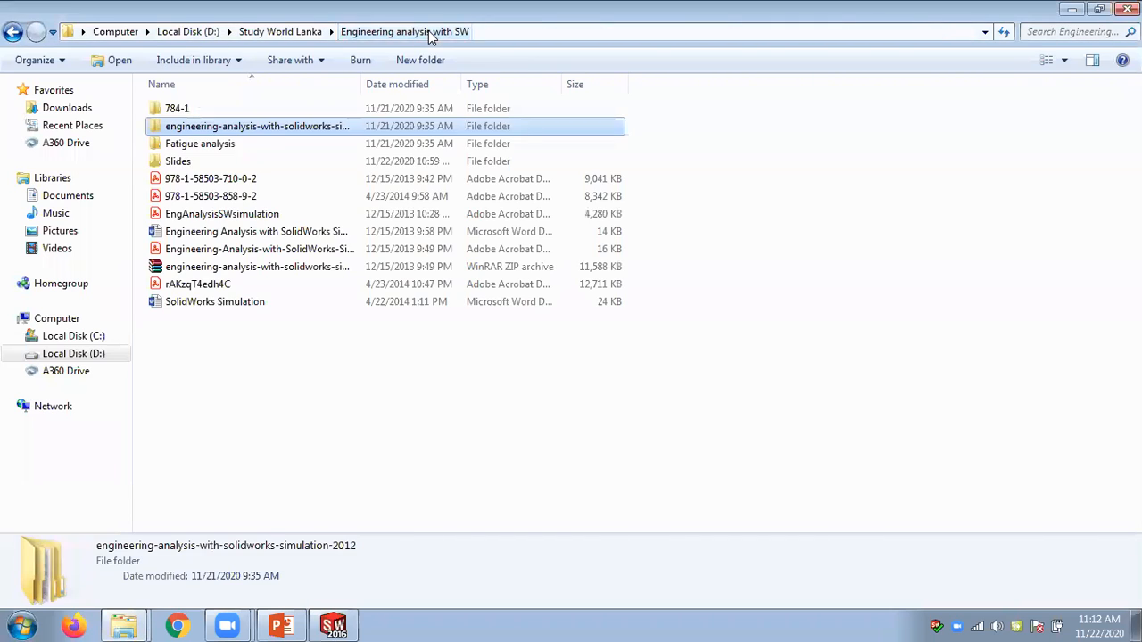
double_click(192, 159)
double_click(219, 126)
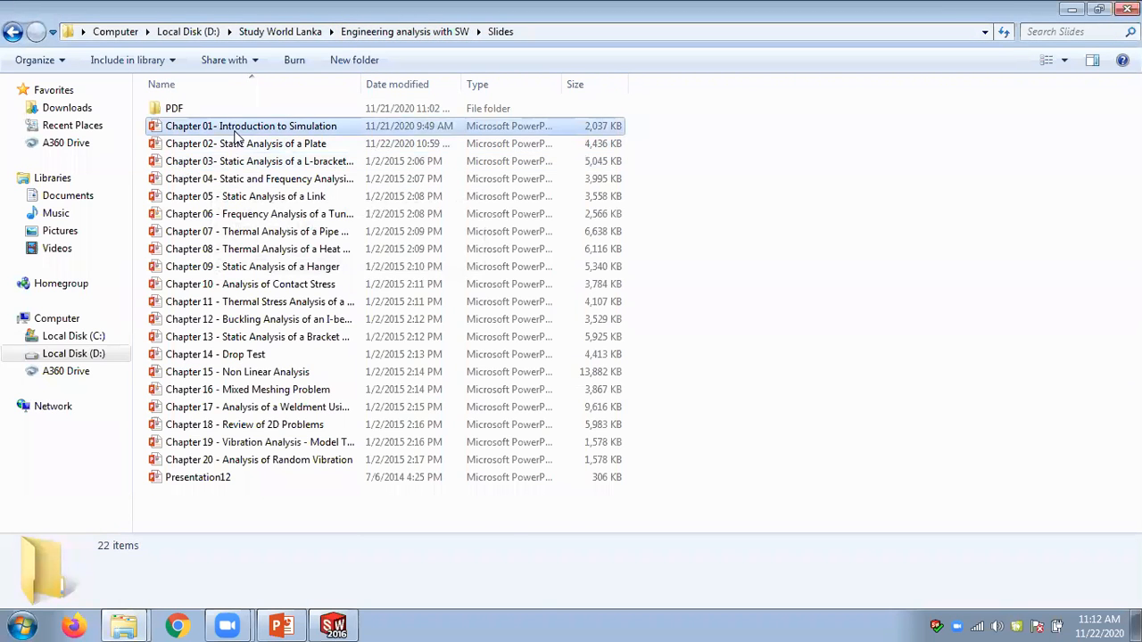
left_click(1065, 444)
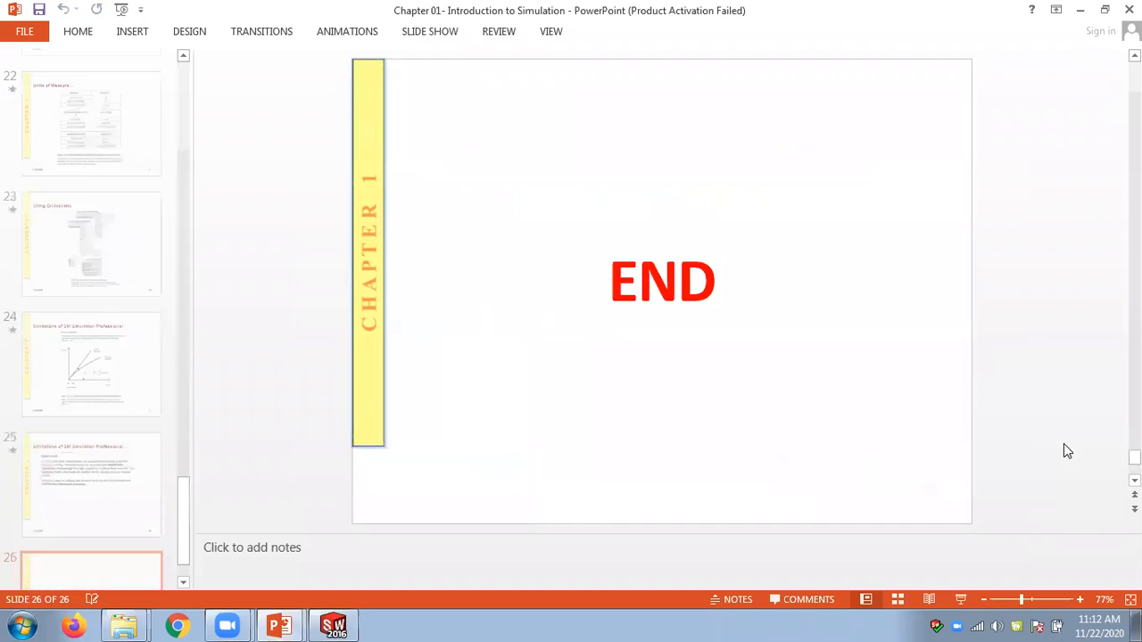
Find the slide "A Closer Look at Finite Elements…" with the basic element library of SolidWorks Simulation.
scroll(1024, 416, "up", 5)
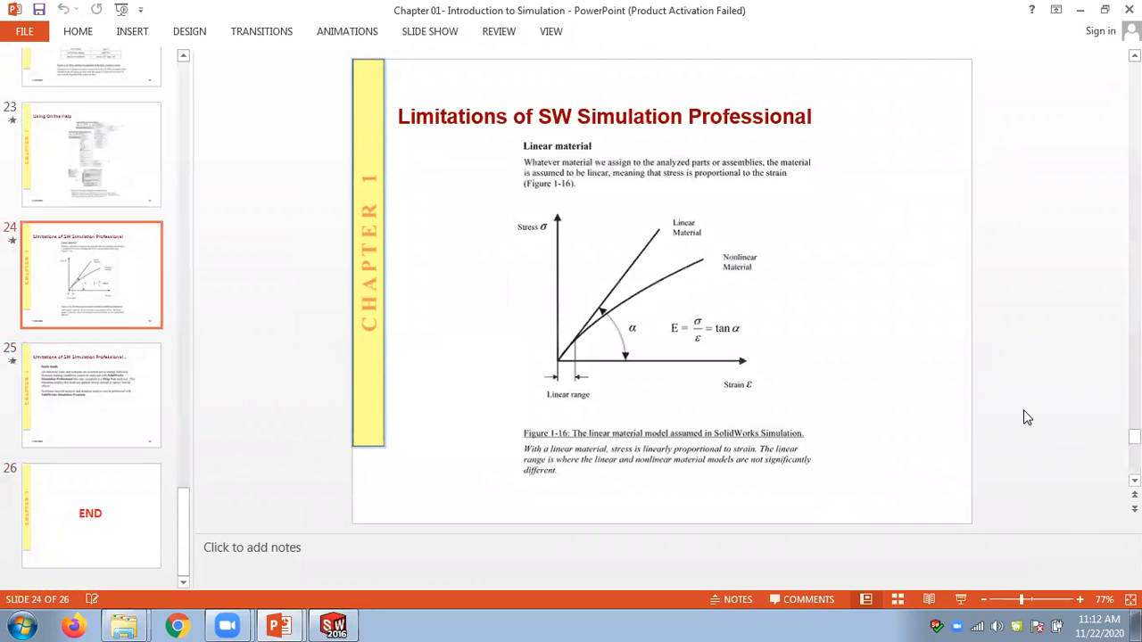
scroll(1026, 417, "up", 9)
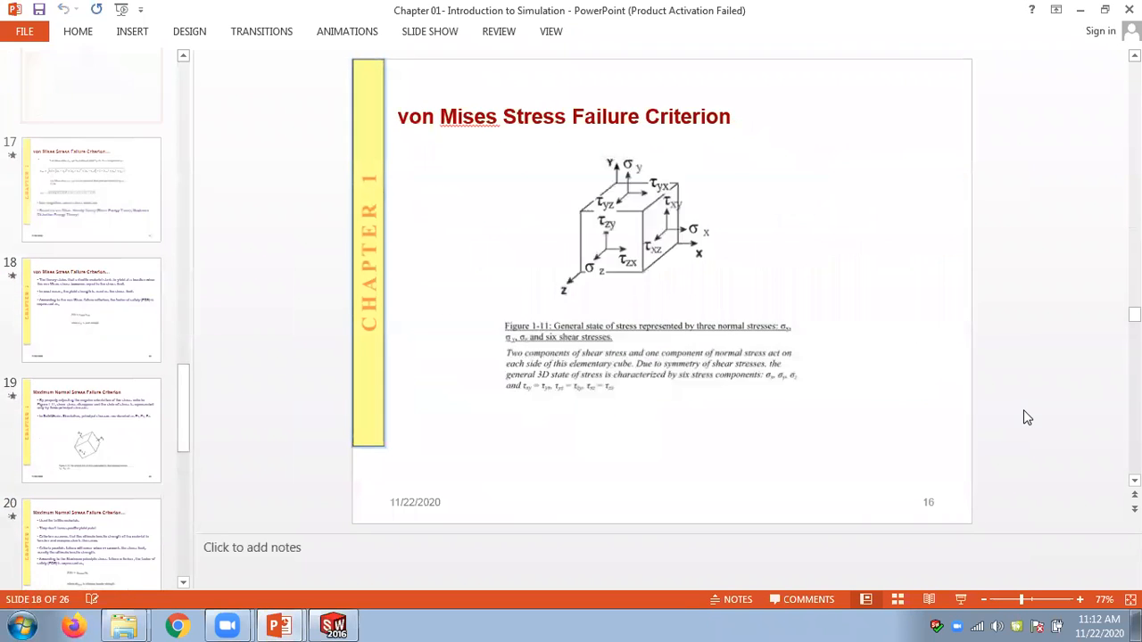
scroll(1024, 417, "down", 1)
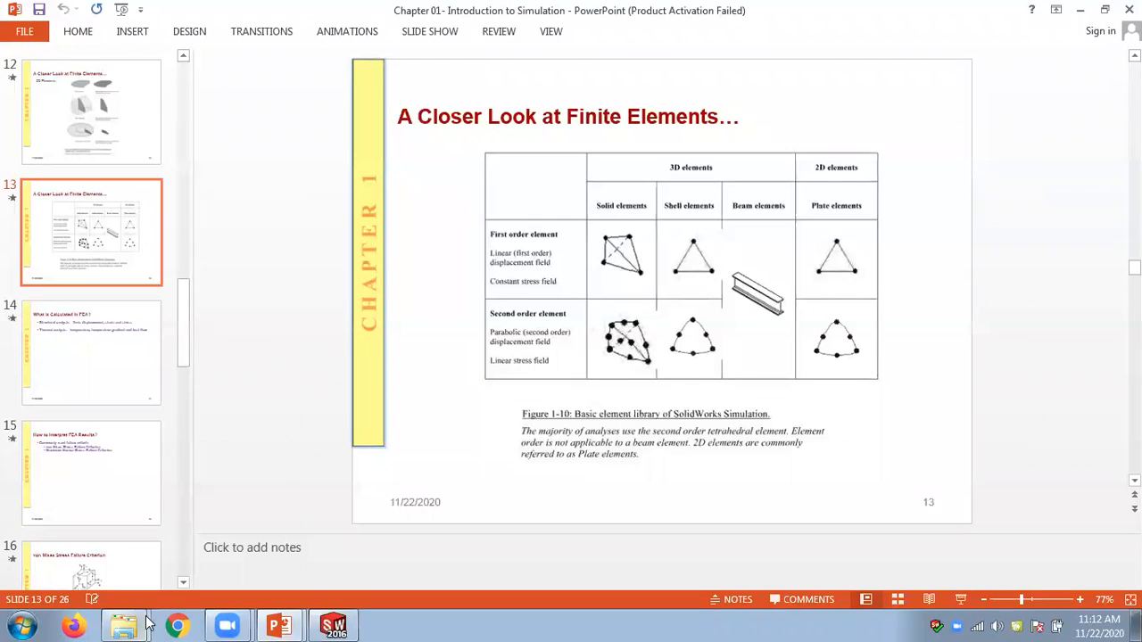
Switch back to SOLIDWORKS, preview the curvature-based and blended curvature-based mesh parameters, and restore the standard mesh.
left_click(177, 626)
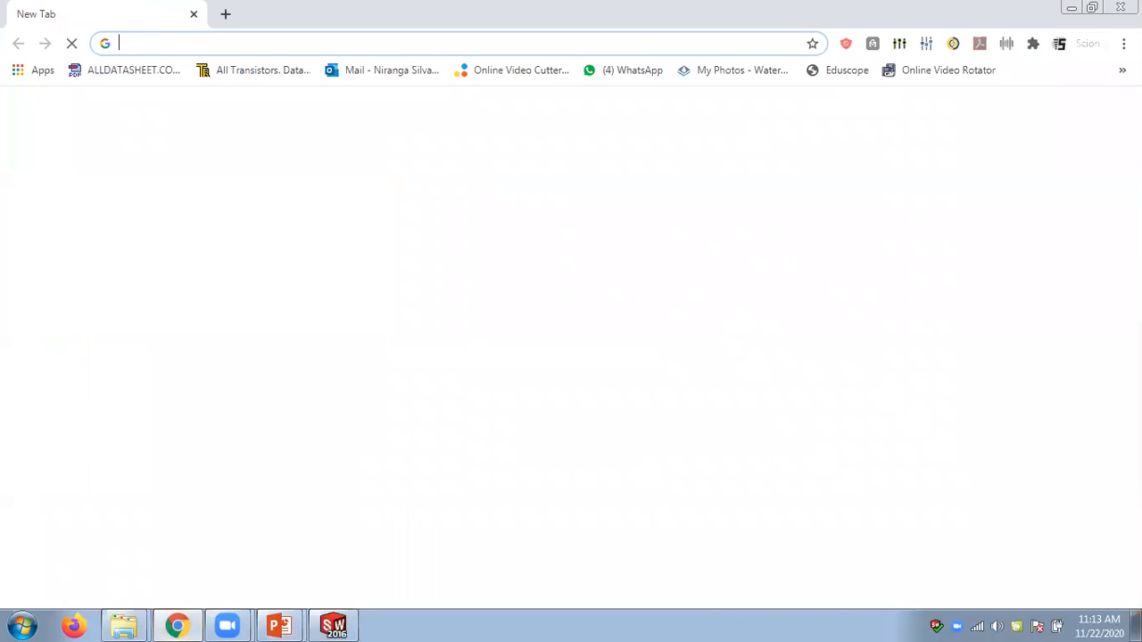
left_click(279, 625)
left_click(323, 625)
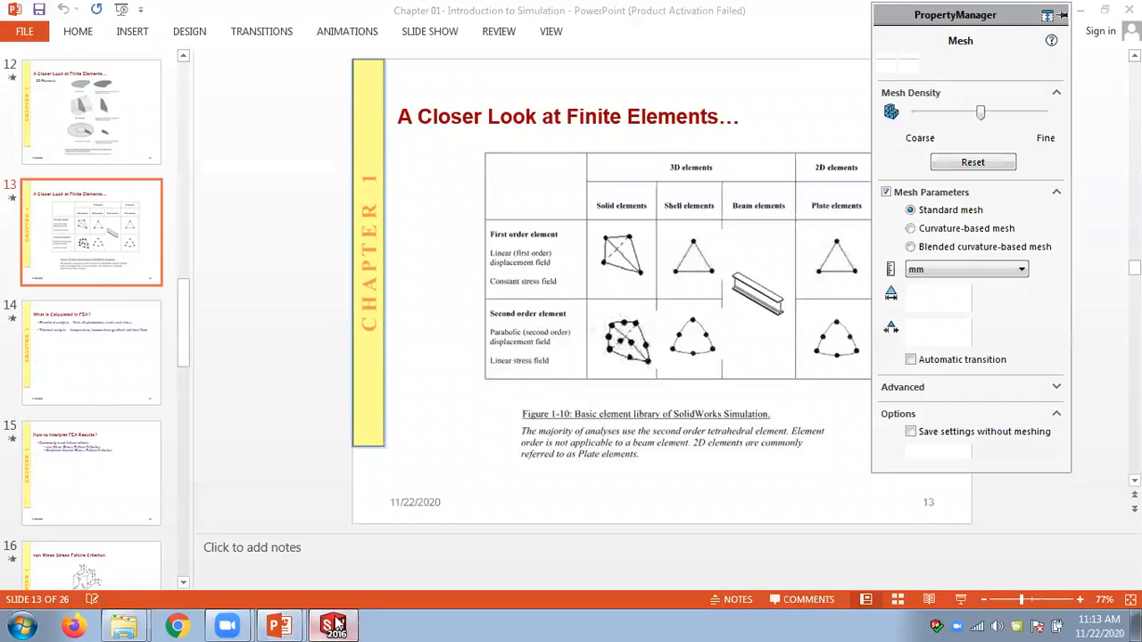
left_click(909, 228)
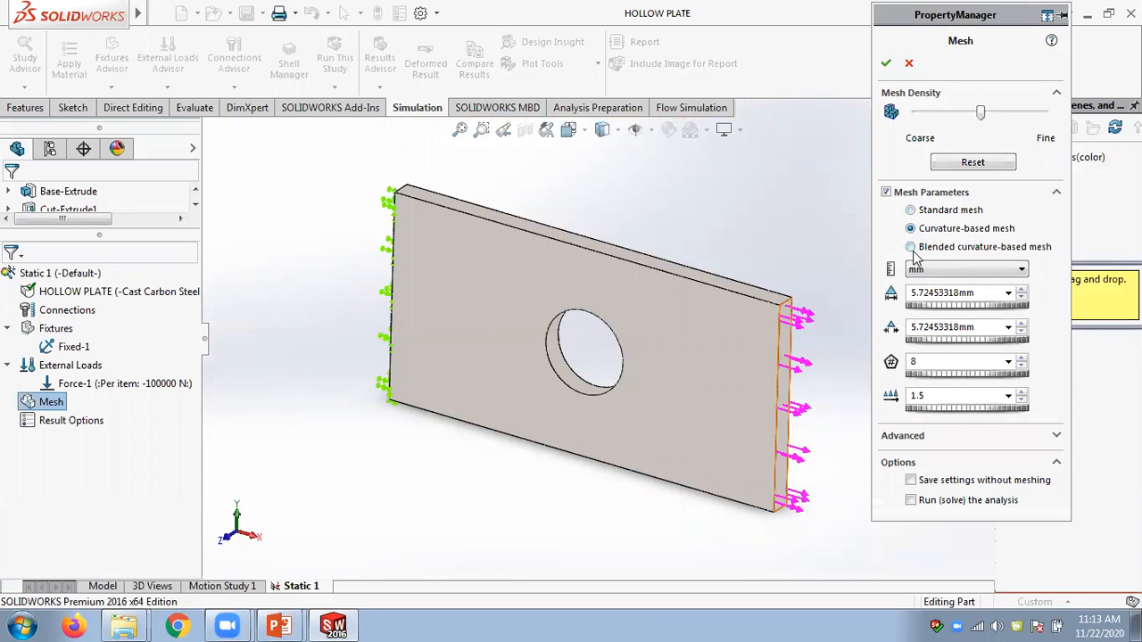
left_click(909, 247)
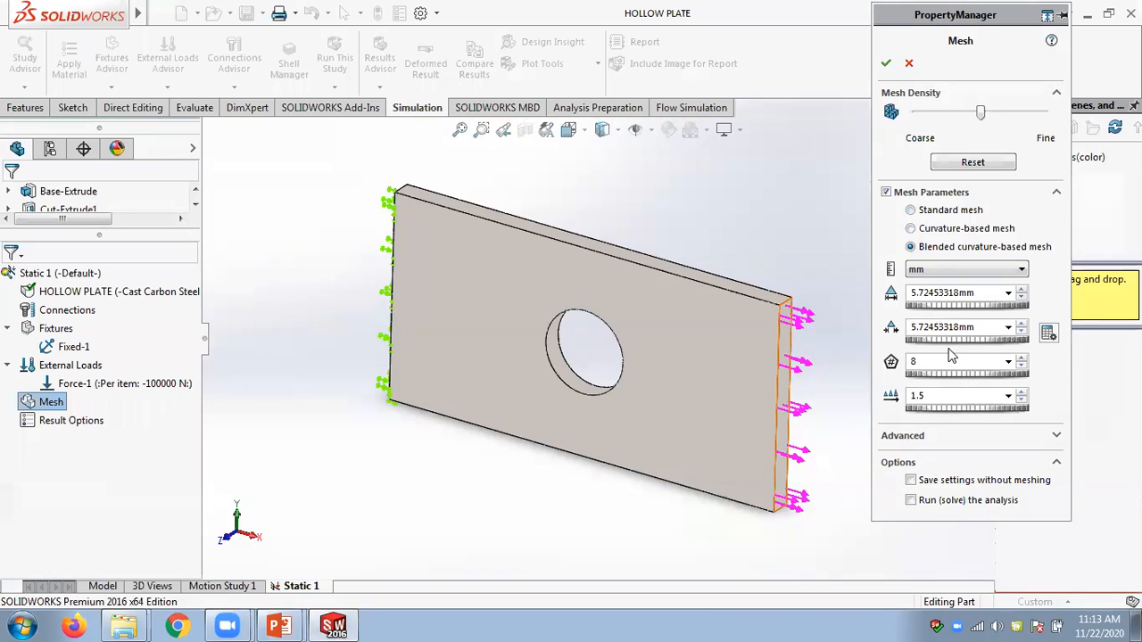
left_click(912, 211)
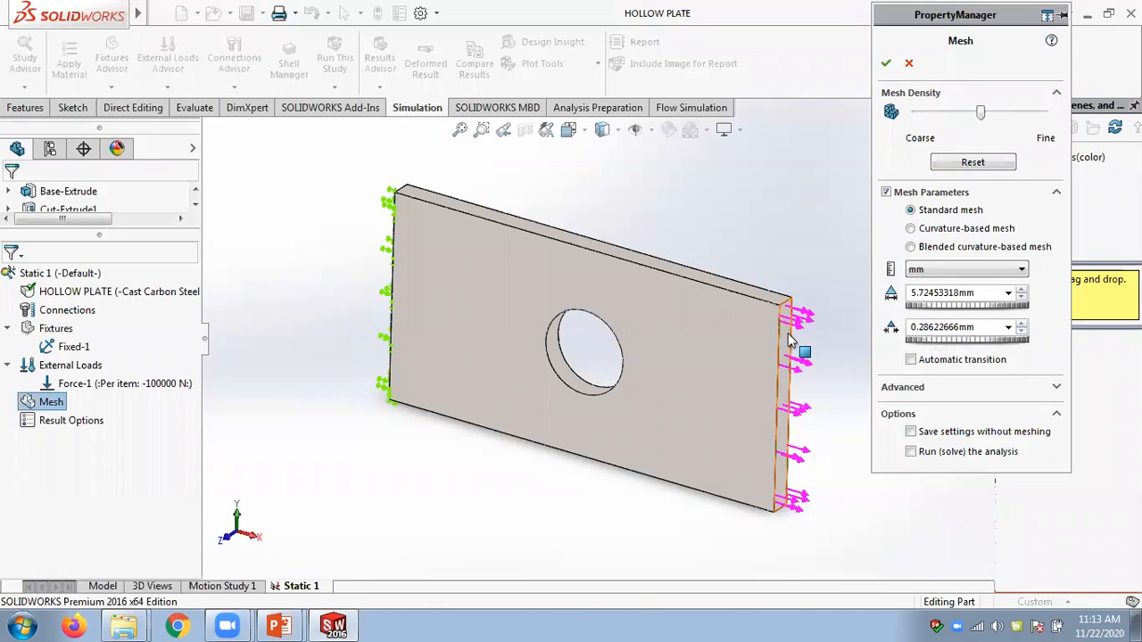
Switch to the Chapter 02 presentation and review the slides on mesh density and characteristic element size.
scroll(829, 339, "down", 3)
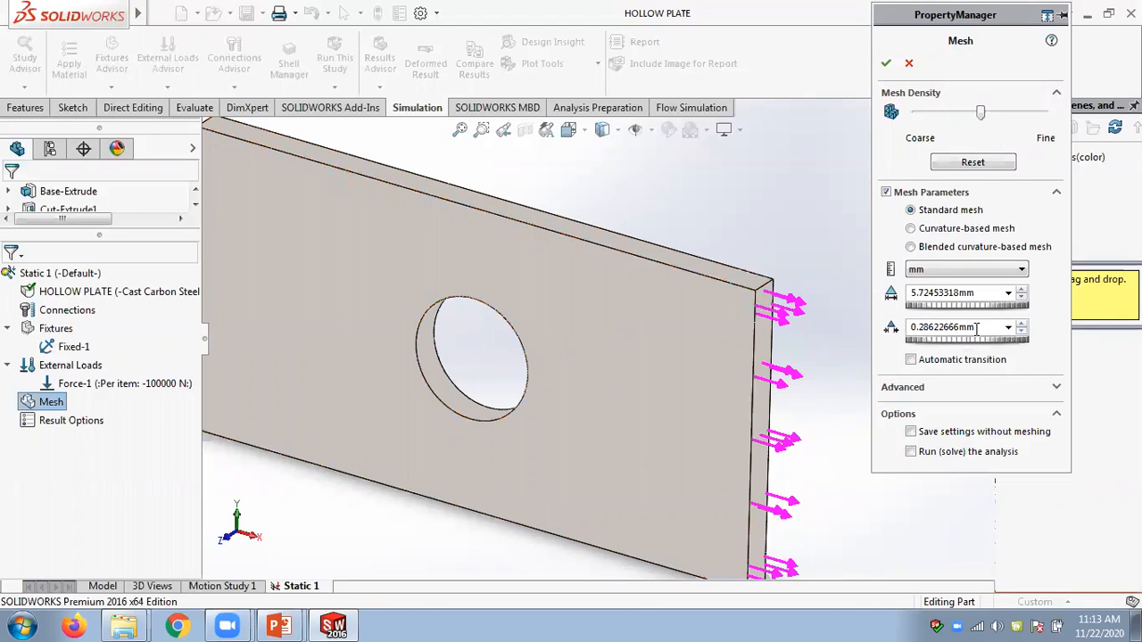
scroll(718, 266, "up", 1)
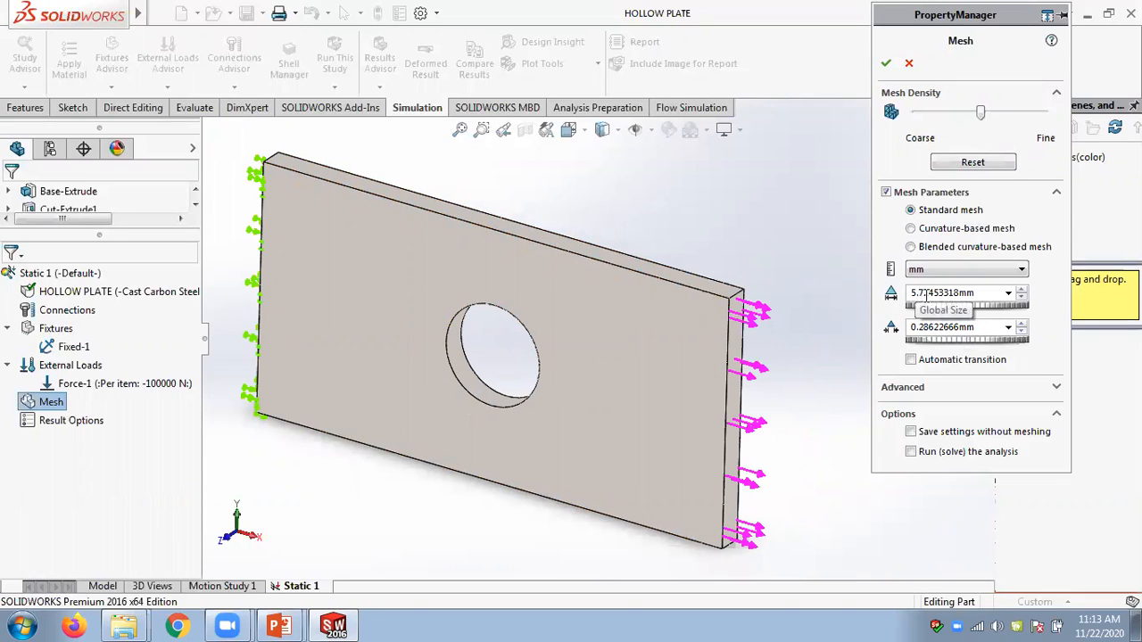
left_click(293, 619)
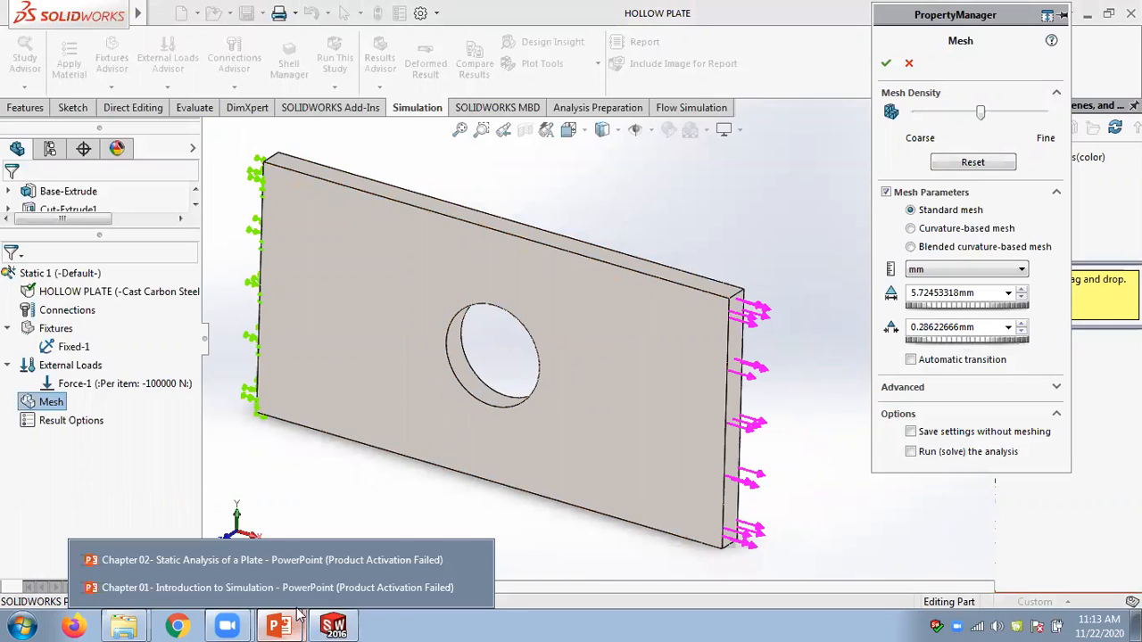
left_click(246, 560)
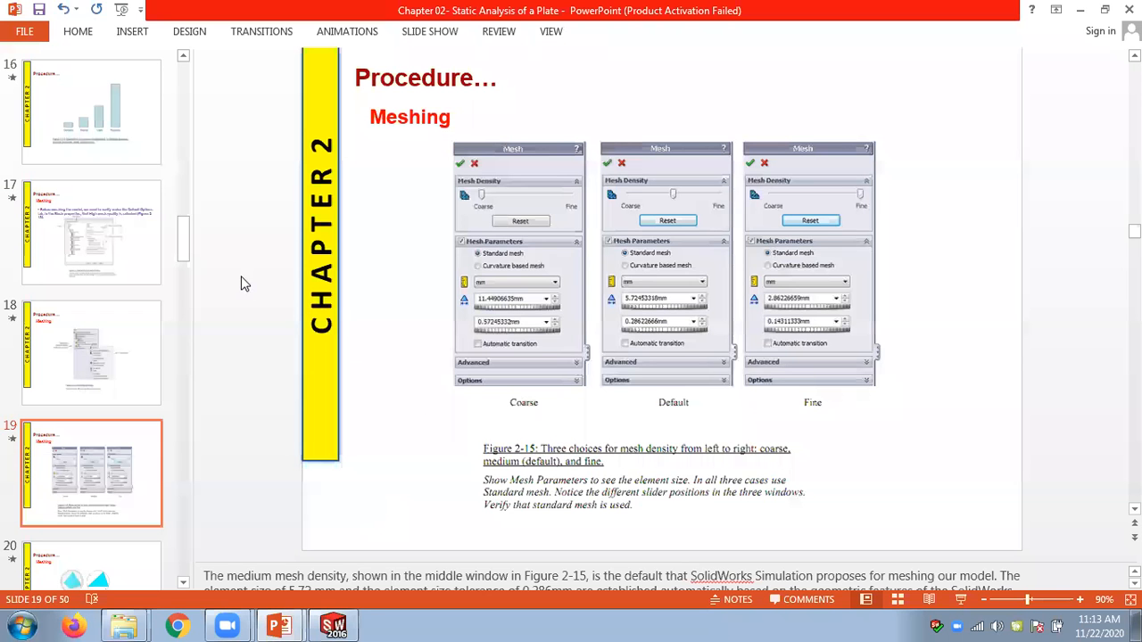
scroll(241, 284, "down", 2)
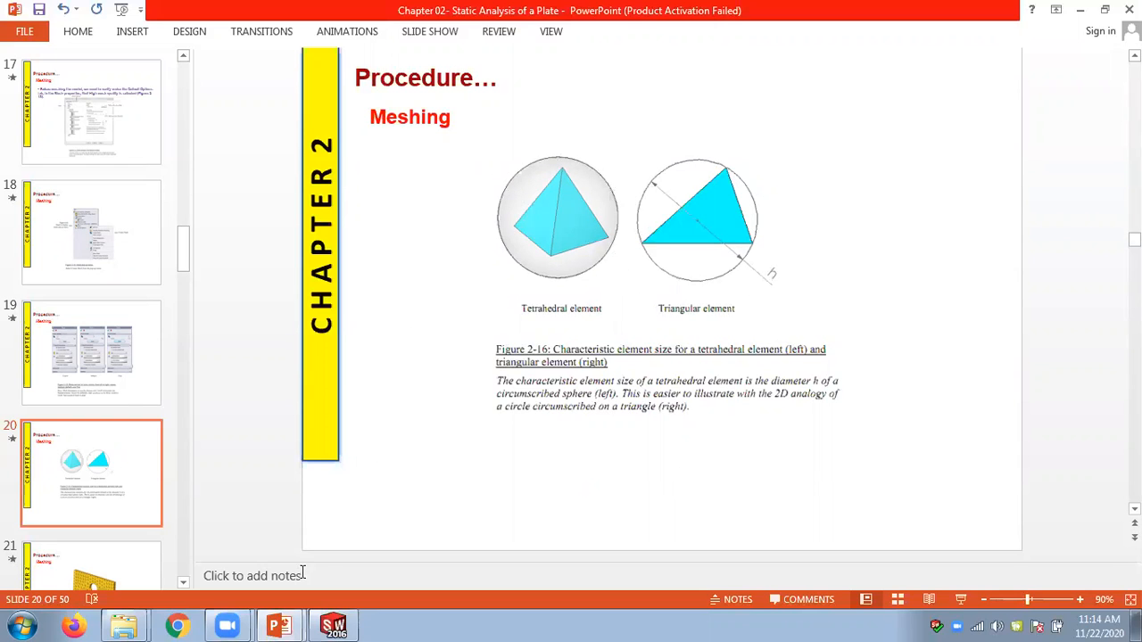
Switch back to SOLIDWORKS, try the coarsest mesh density, and reset the density to its default.
left_click(332, 626)
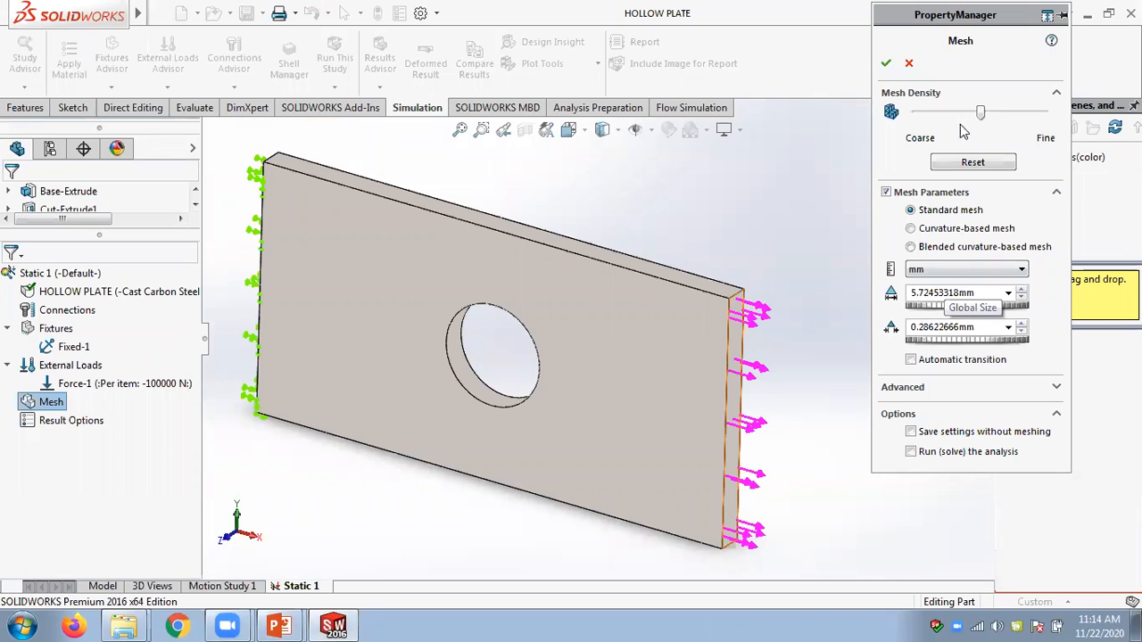
left_click_drag(982, 116, 915, 116)
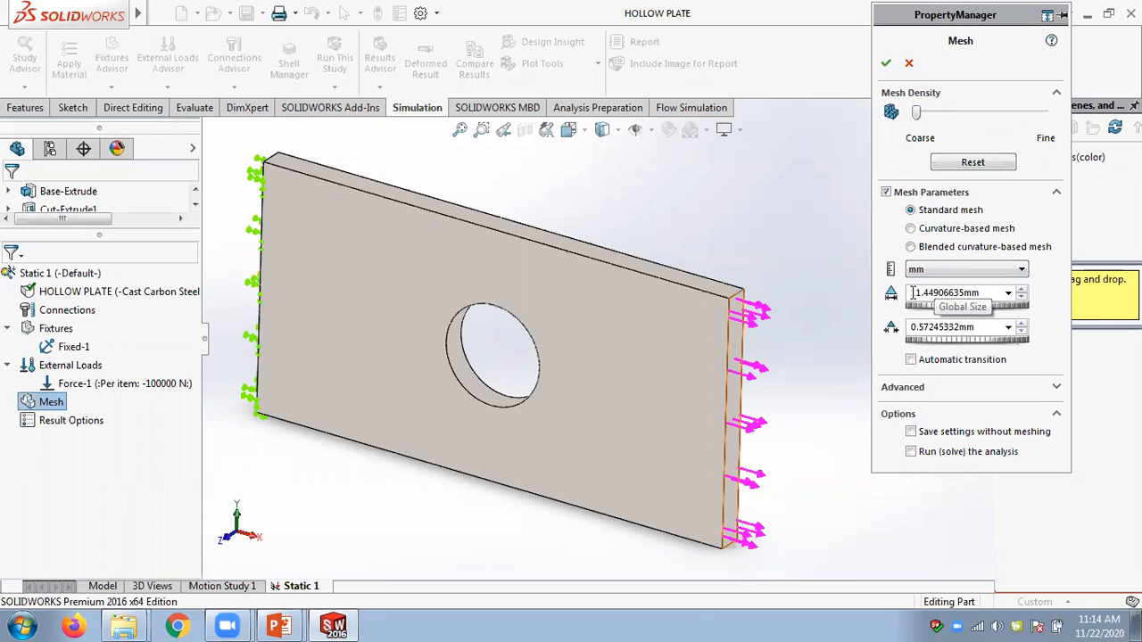
left_click(968, 162)
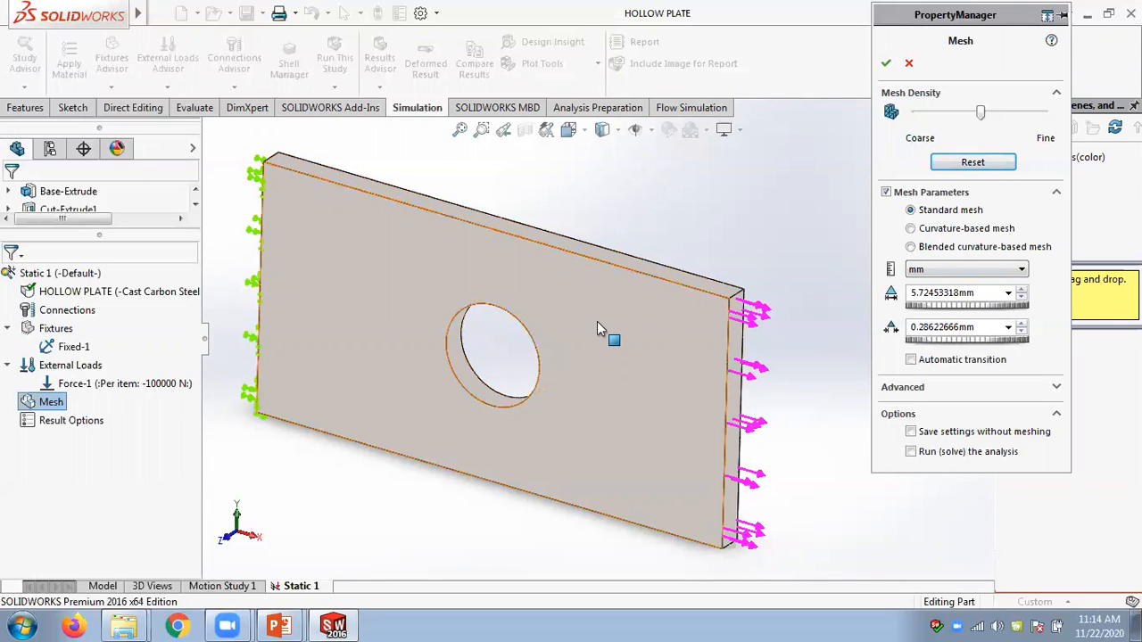
Try the finest mesh density for the standard mesh, reset it to the default, and check the advanced mesh options.
double_click(977, 292)
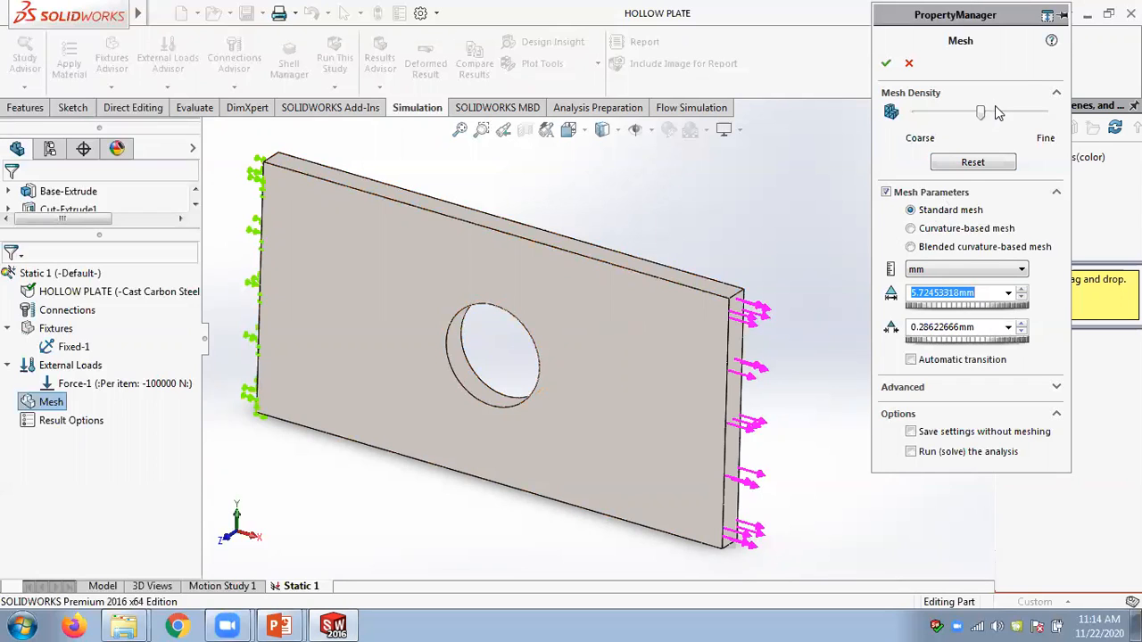
left_click_drag(981, 113, 1044, 113)
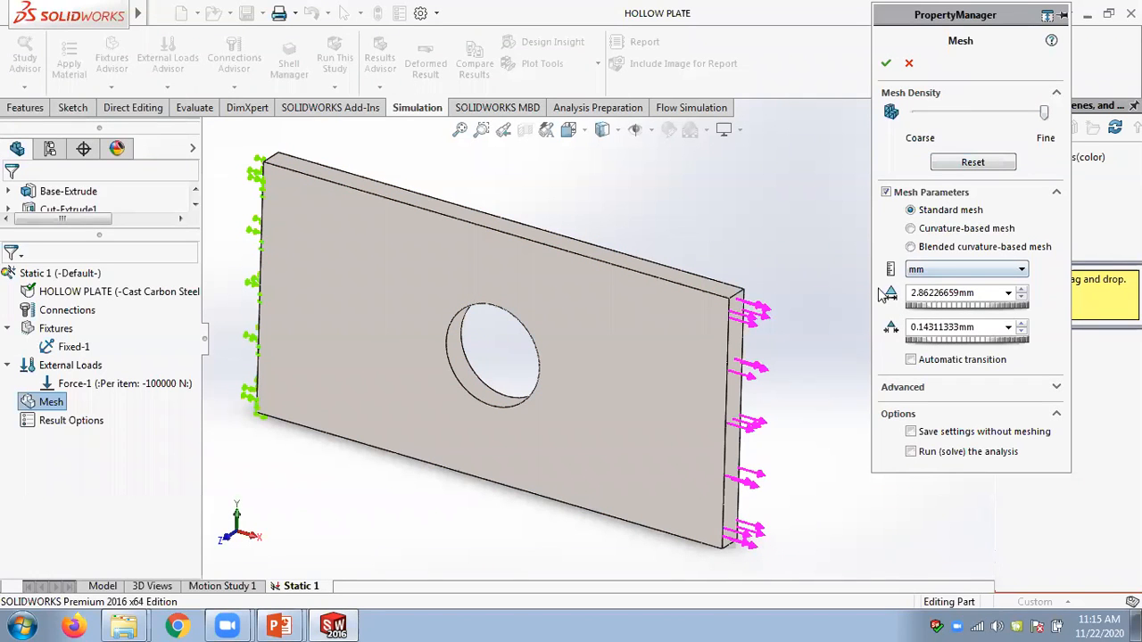
left_click(981, 164)
left_click_drag(981, 114, 1044, 113)
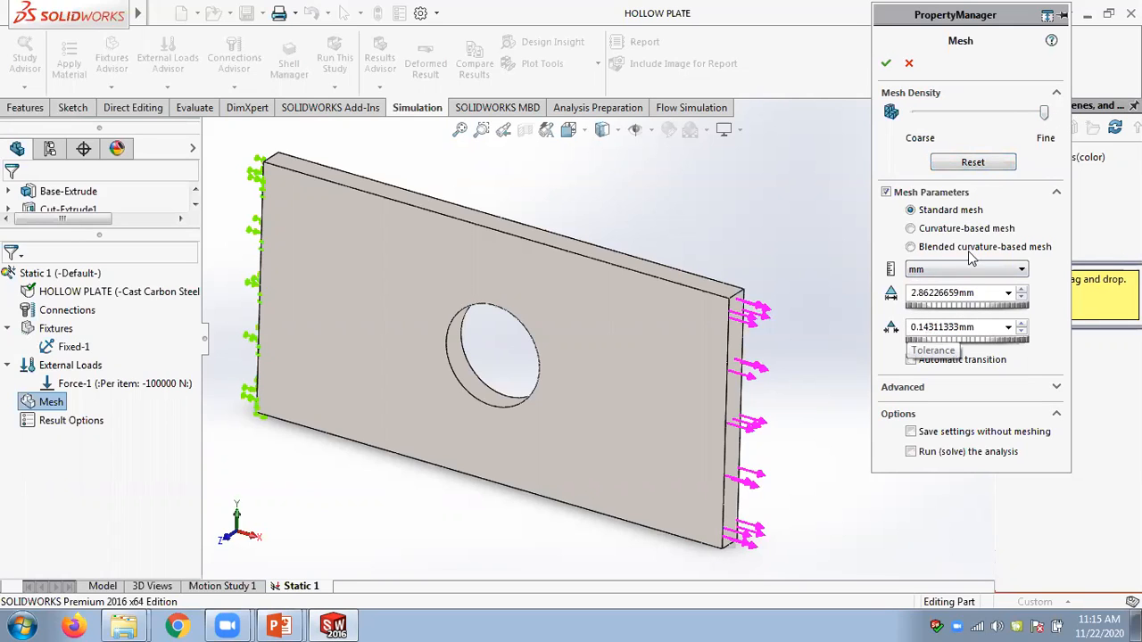
left_click(953, 166)
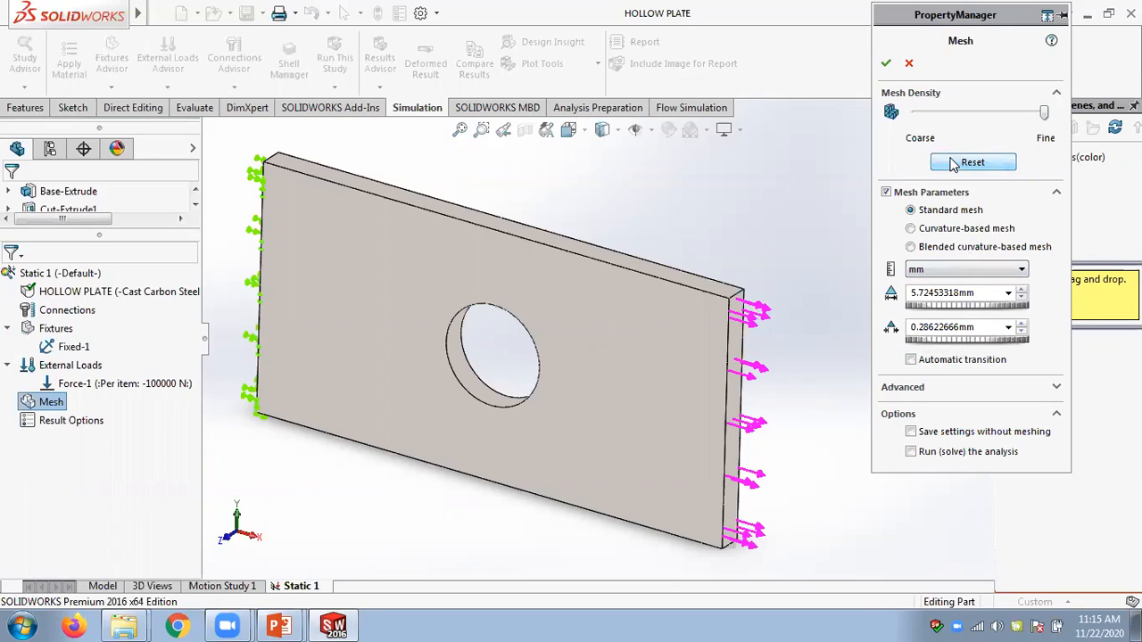
left_click(953, 163)
left_click(1055, 390)
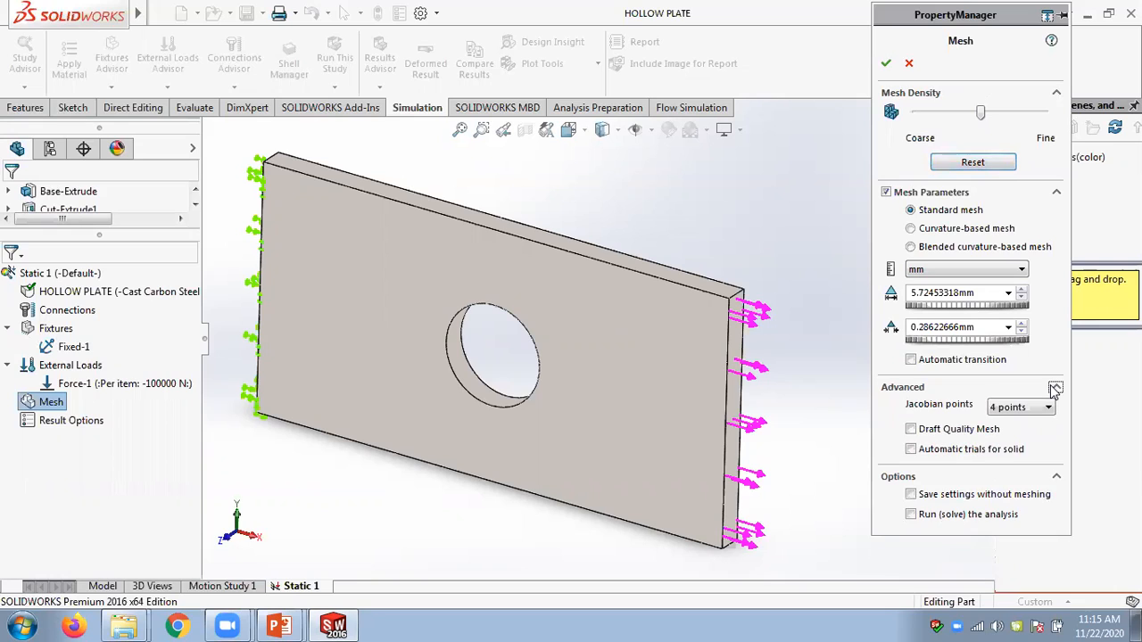
left_click(1055, 390)
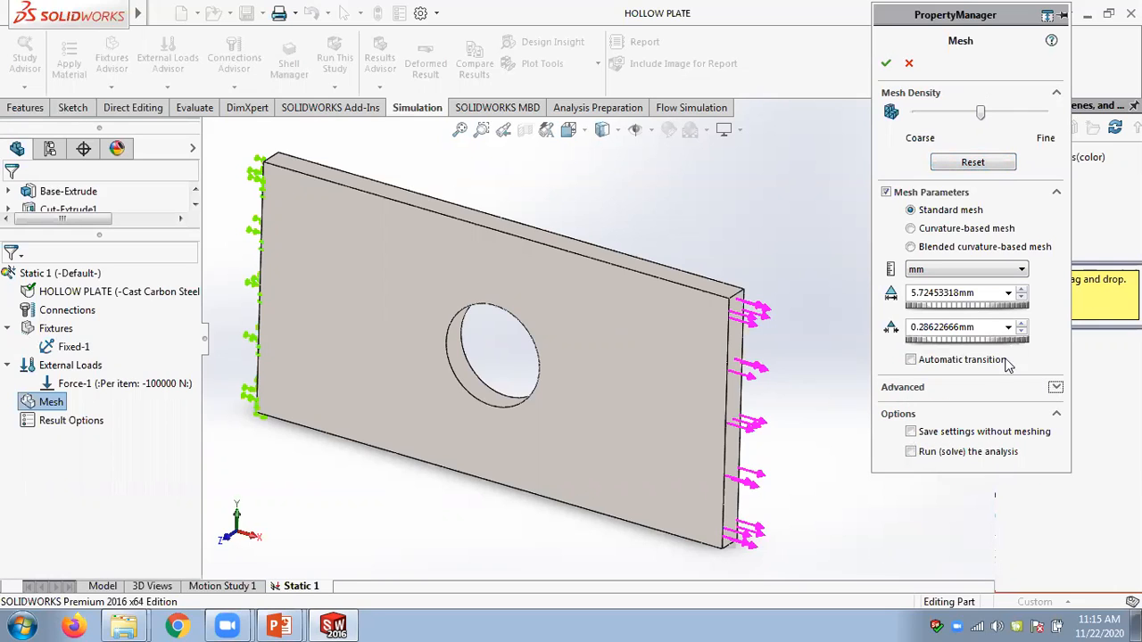
Set the standard mesh to the coarsest density, with a global size of 11.44906635 mm, and generate the mesh.
left_click_drag(980, 113, 914, 116)
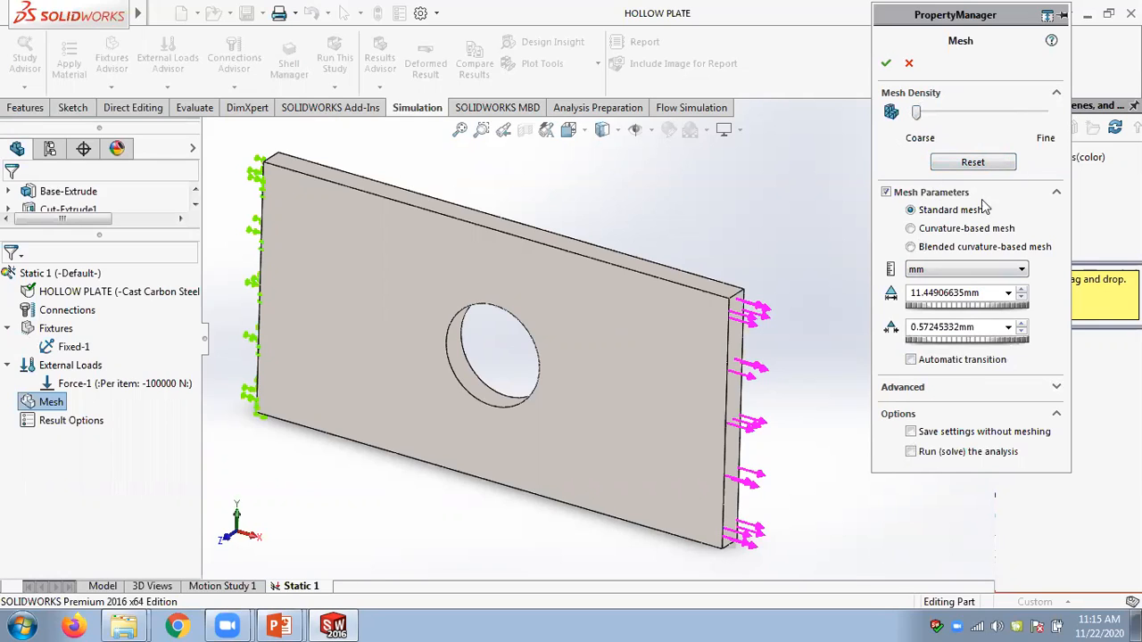
double_click(973, 294)
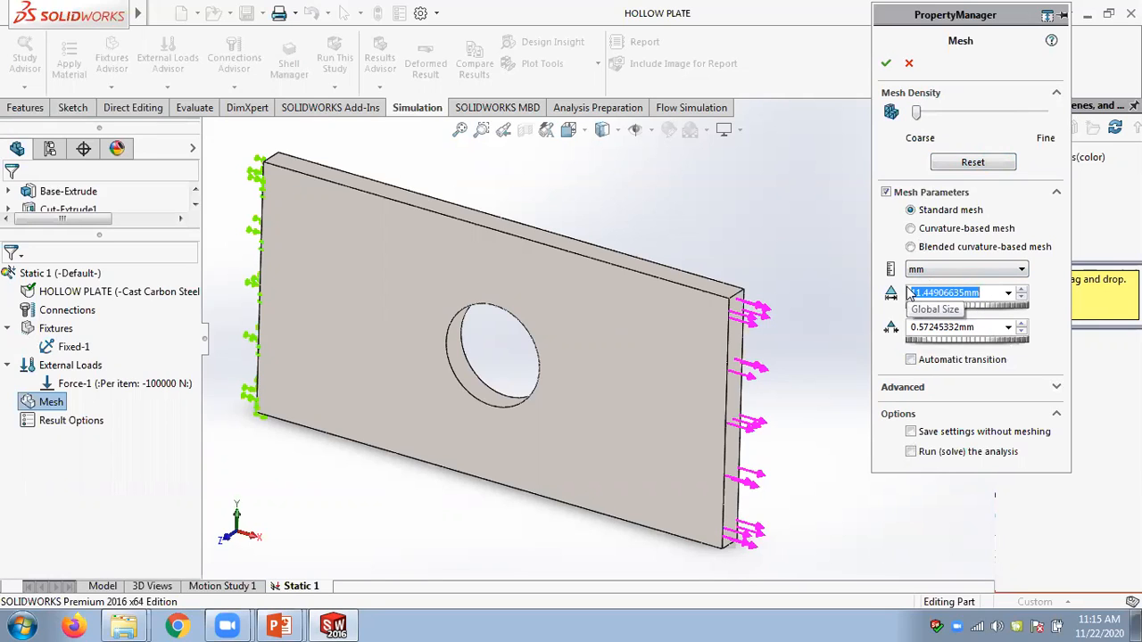
left_click(932, 270)
left_click(932, 274)
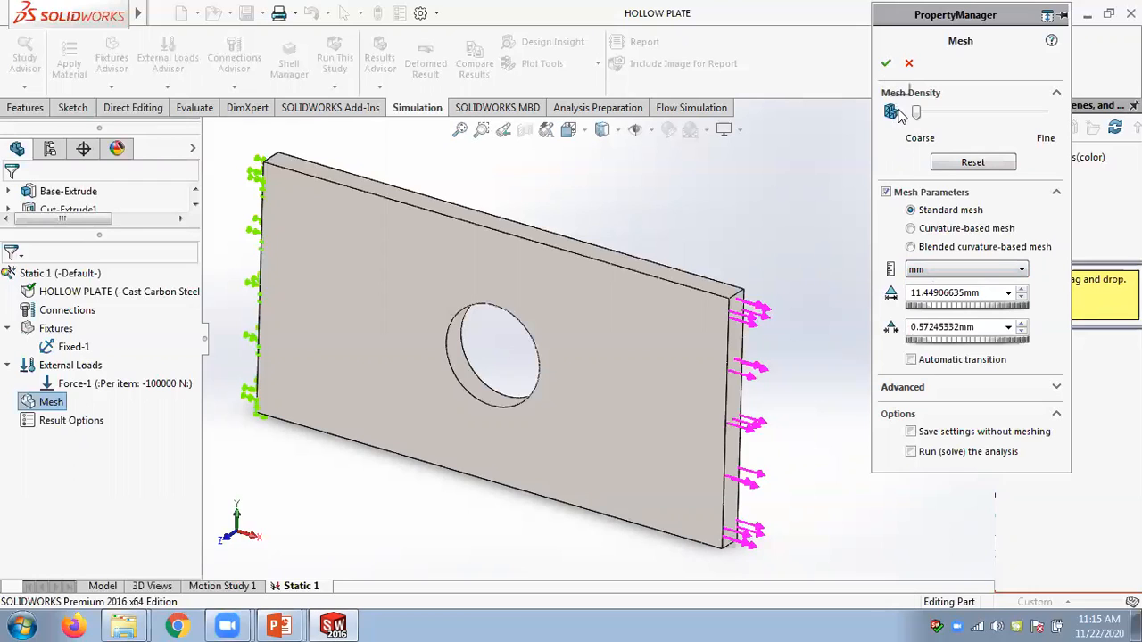
left_click(886, 63)
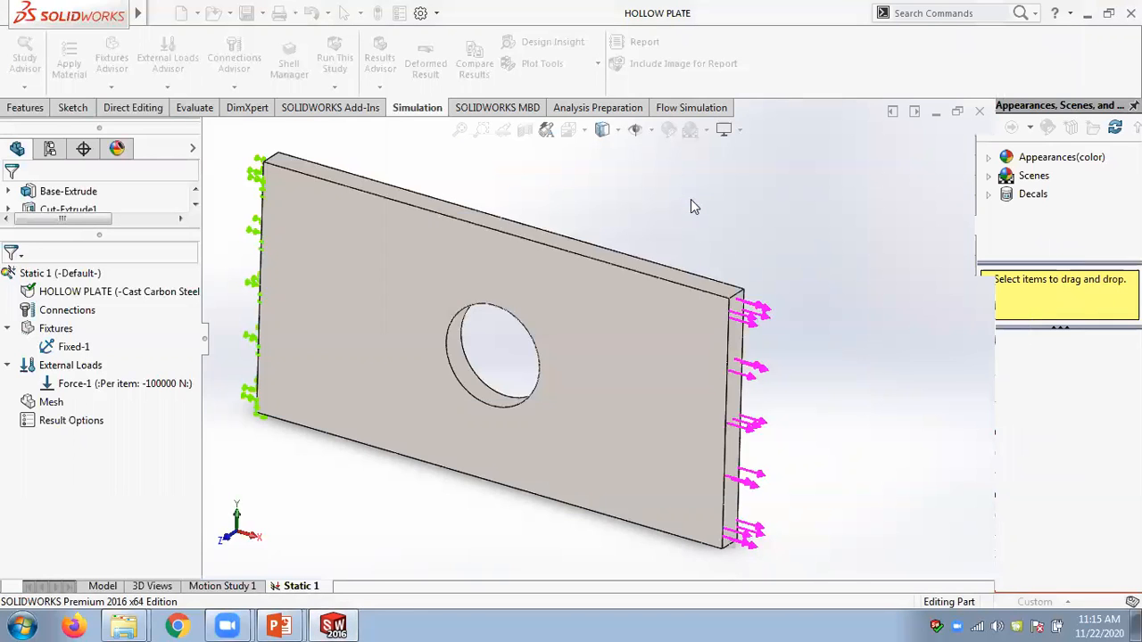
Examine the generated mesh of the plate up close, at the loaded end and around the hole.
scroll(709, 328, "down", 3)
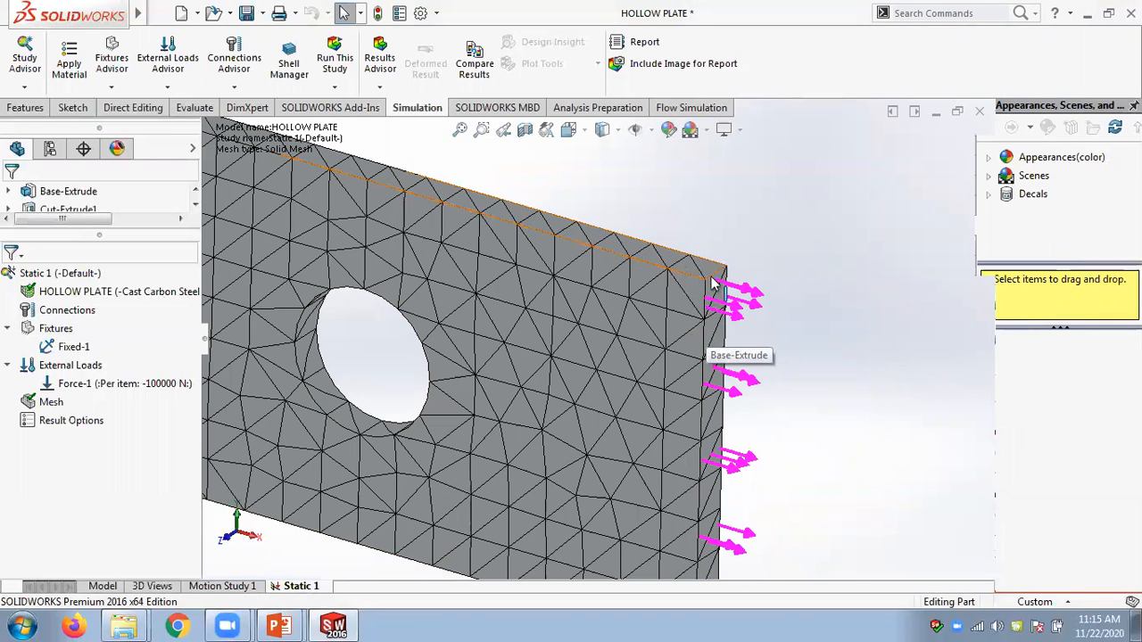
scroll(707, 324, "up", 2)
middle_click_drag(471, 413, 499, 346)
scroll(375, 339, "down", 3)
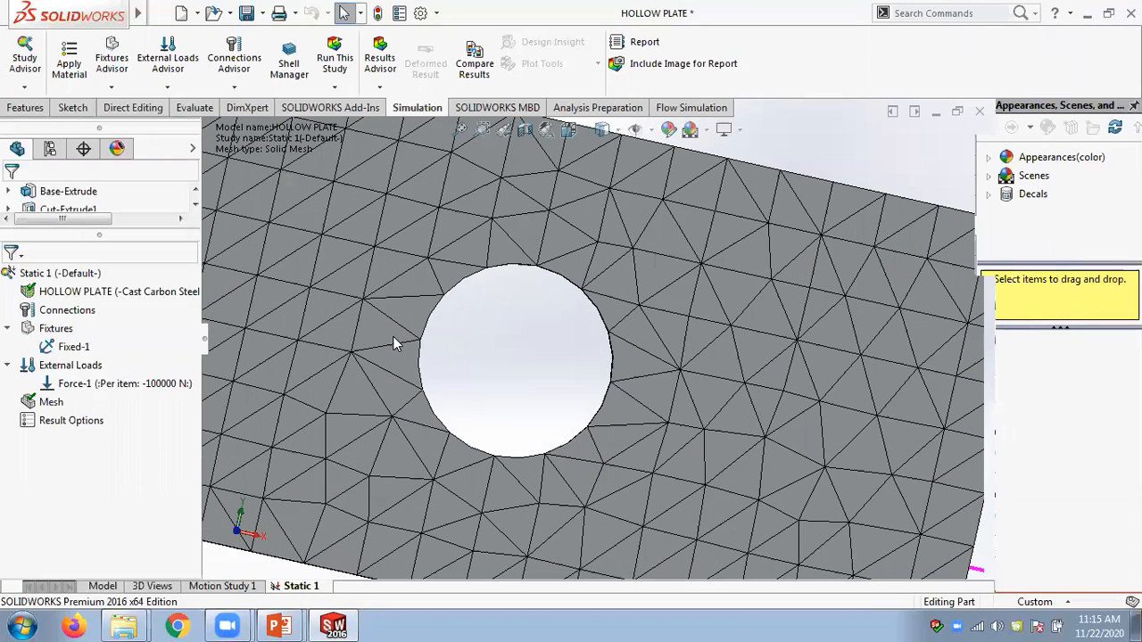
middle_click_drag(565, 349, 517, 374)
scroll(518, 392, "up", 3)
scroll(597, 266, "up", 2)
middle_click_drag(597, 266, 722, 223)
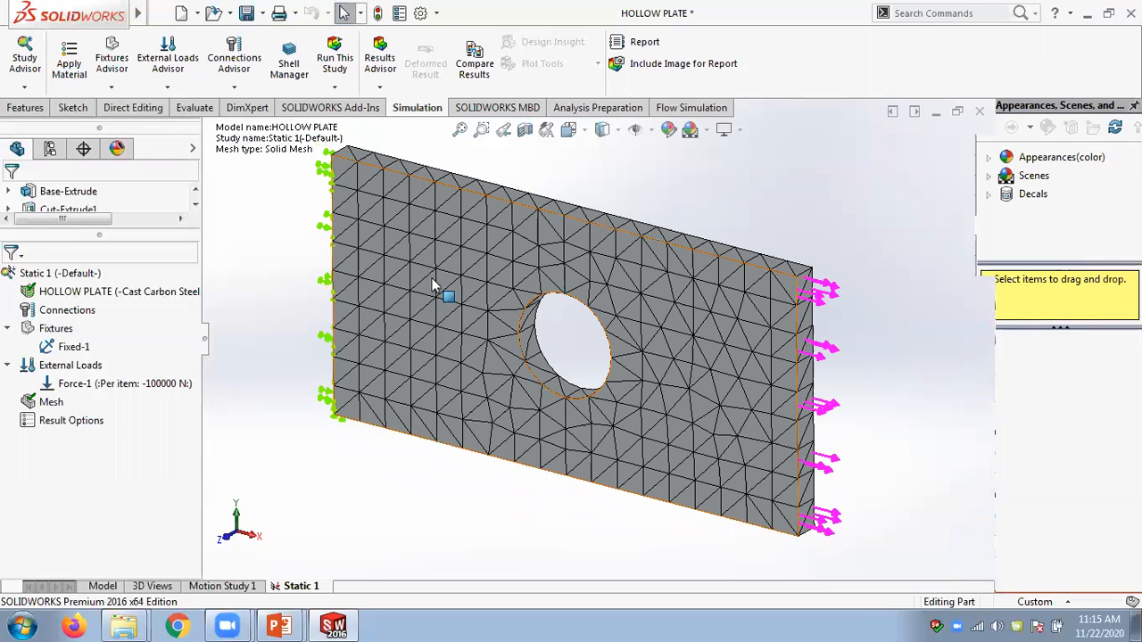
Open the details of the mesh and enlarge the window so that all entries can be read.
right_click(49, 404)
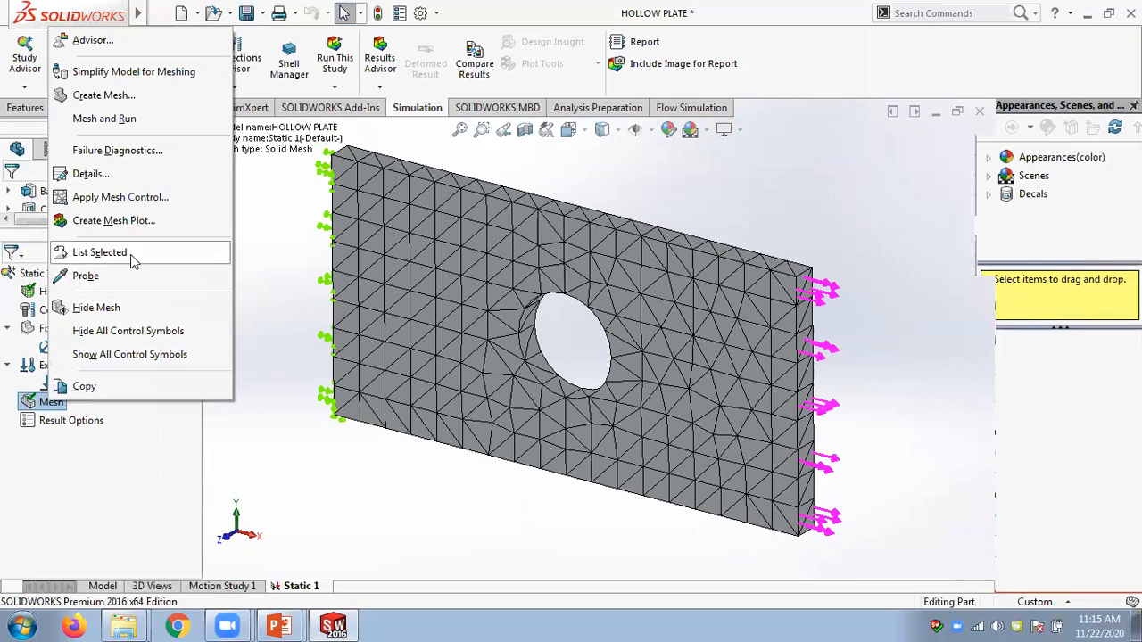
left_click(87, 175)
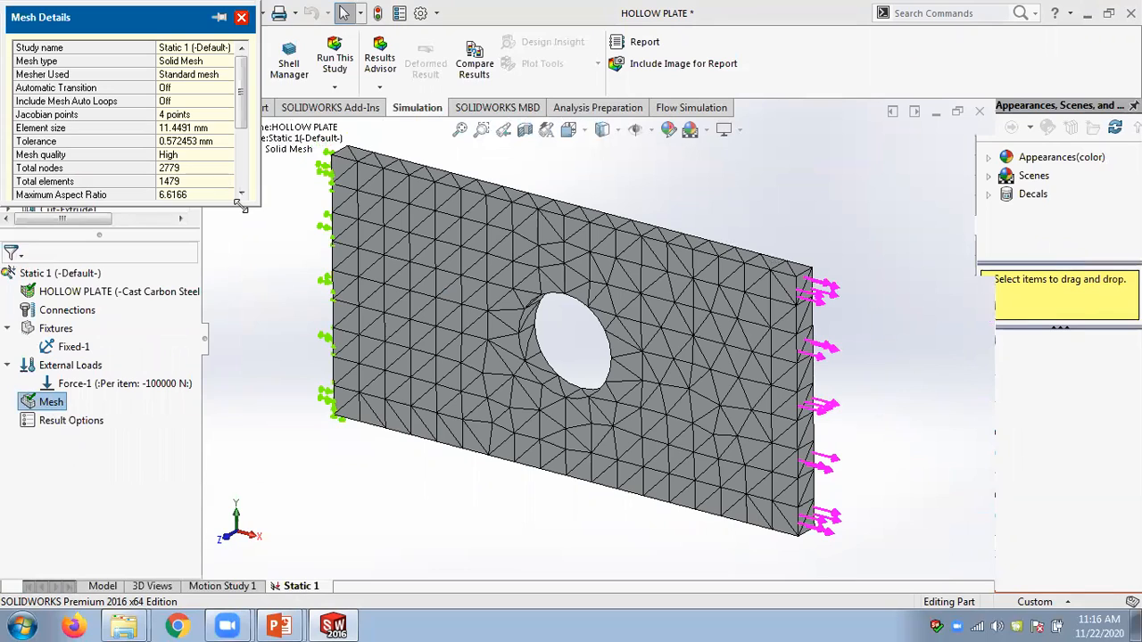
left_click_drag(241, 205, 267, 332)
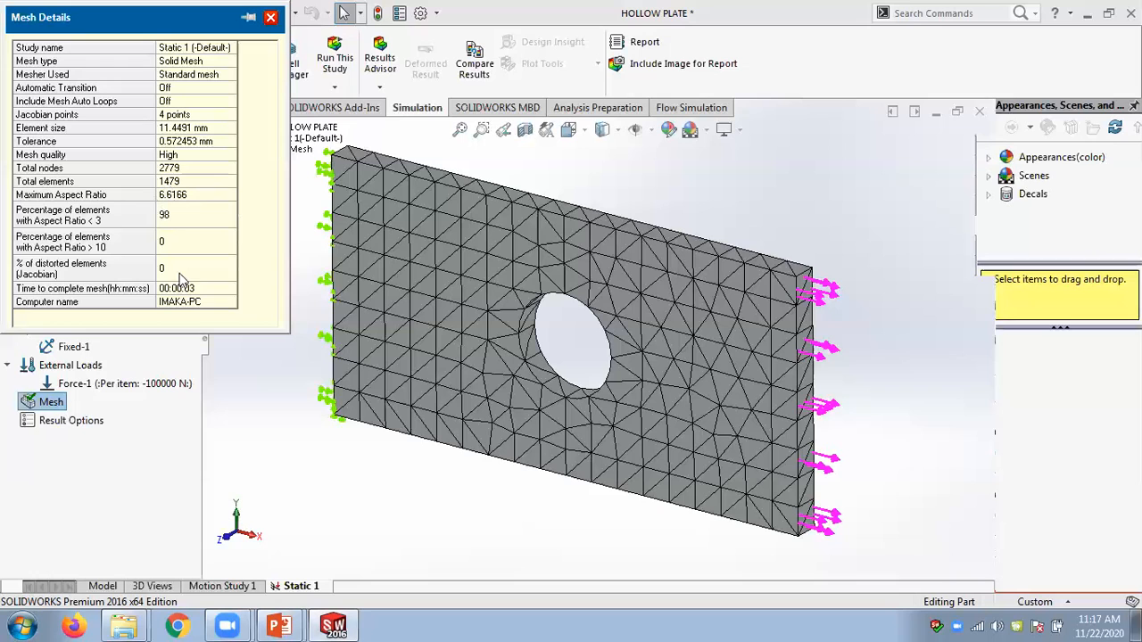
Switch to the Chapter 02 presentation and look through the Meshing and Solution slides for an explanation of the mesh details.
left_click(332, 627)
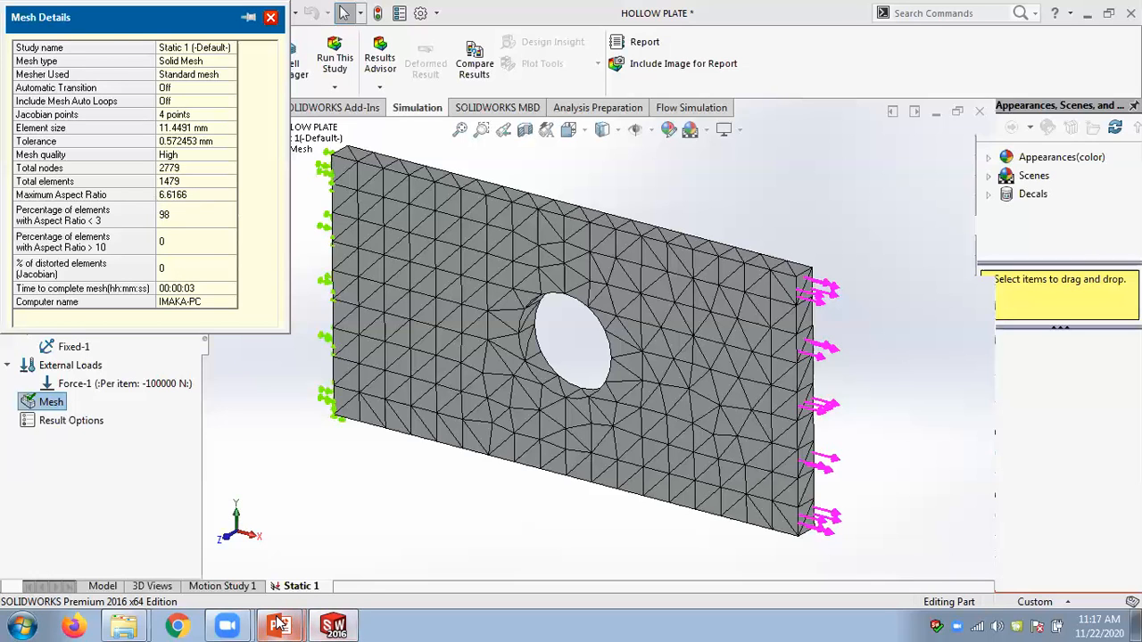
left_click(191, 569)
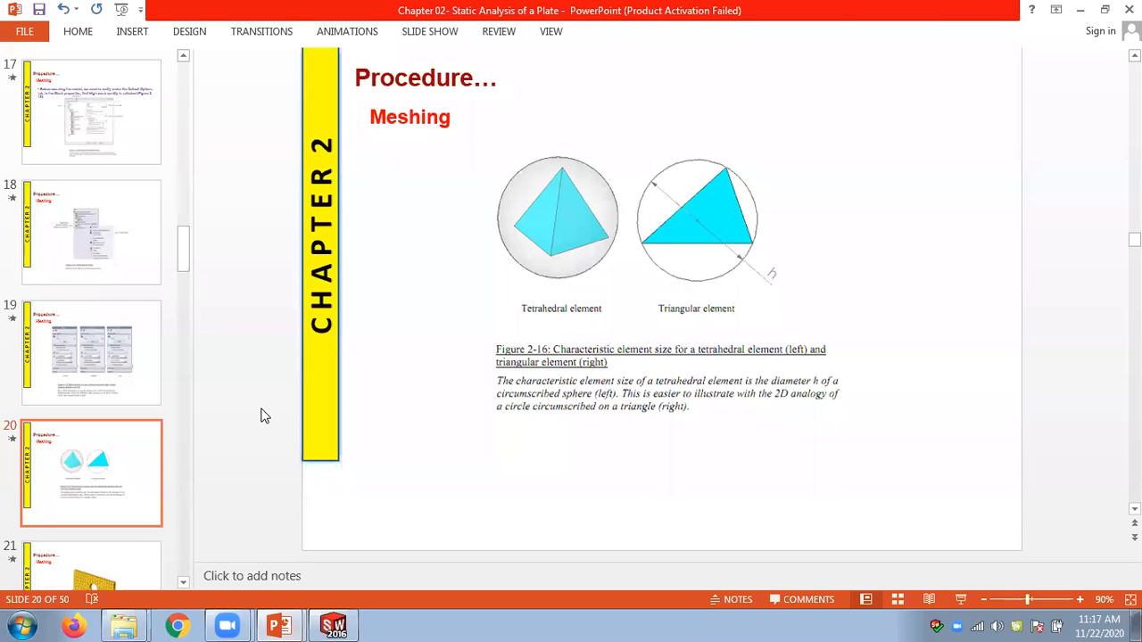
scroll(265, 415, "down", 5)
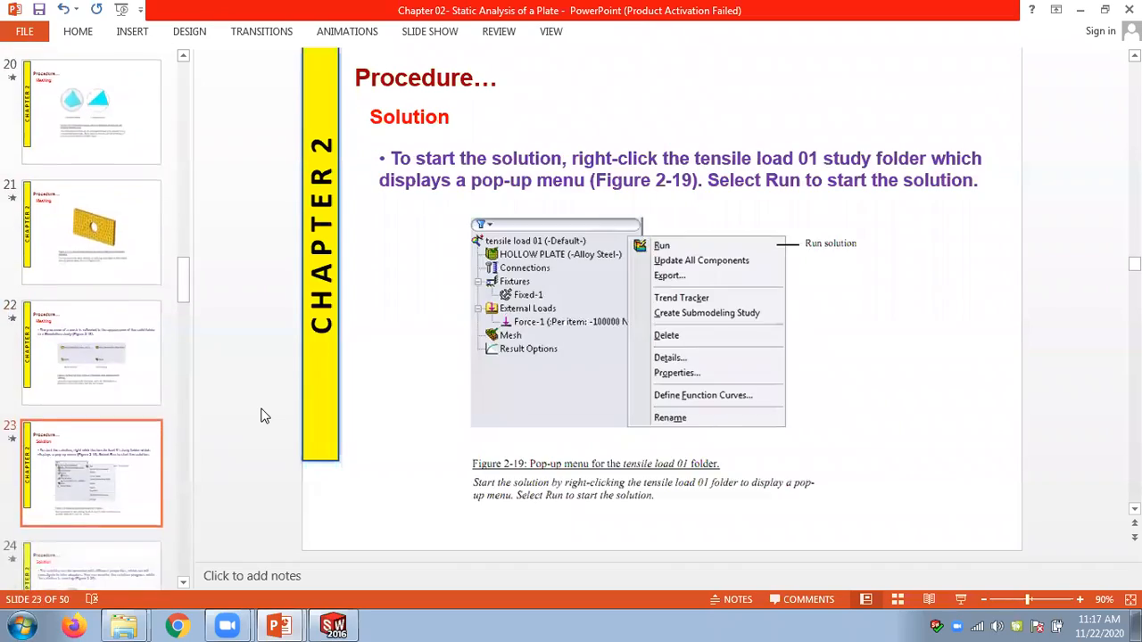
scroll(264, 415, "down", 5)
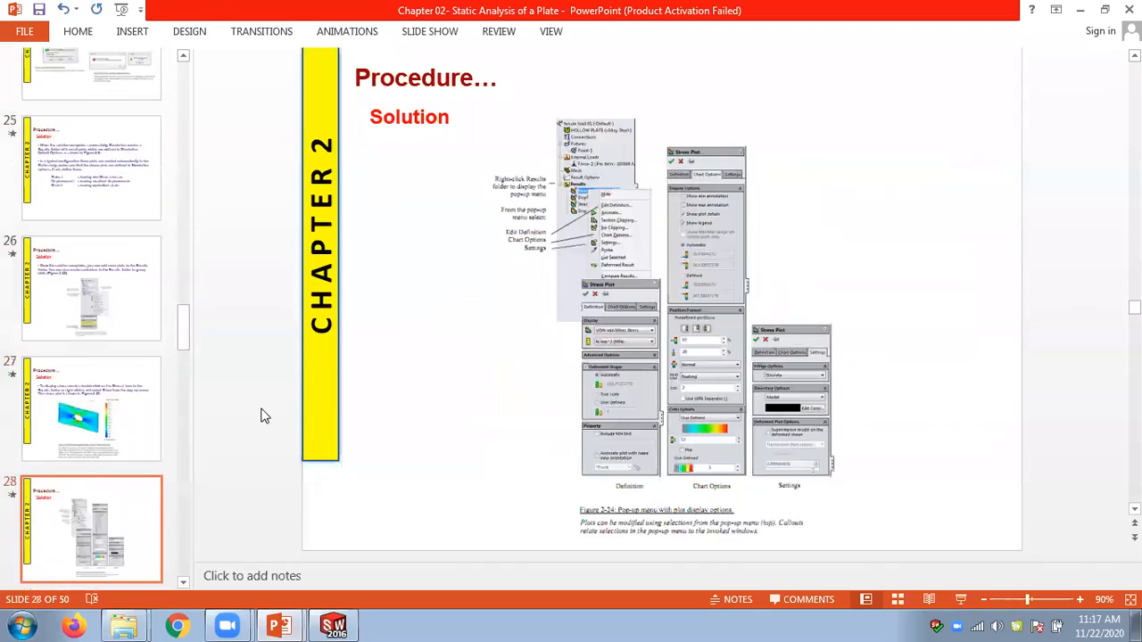
scroll(264, 415, "down", 1)
scroll(264, 414, "up", 8)
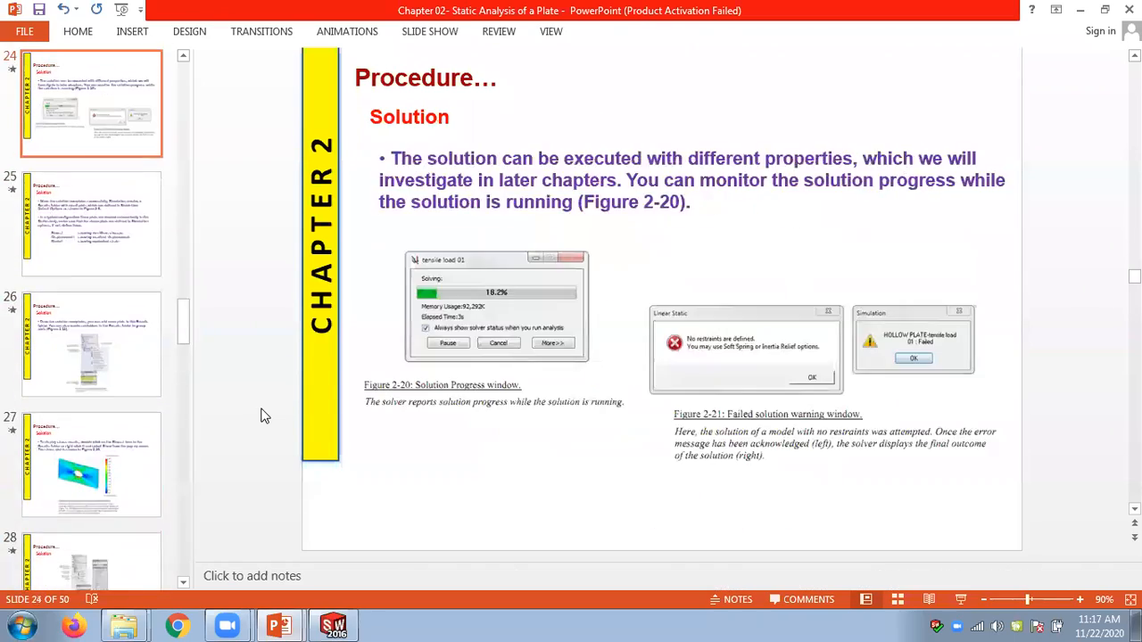
scroll(264, 414, "up", 3)
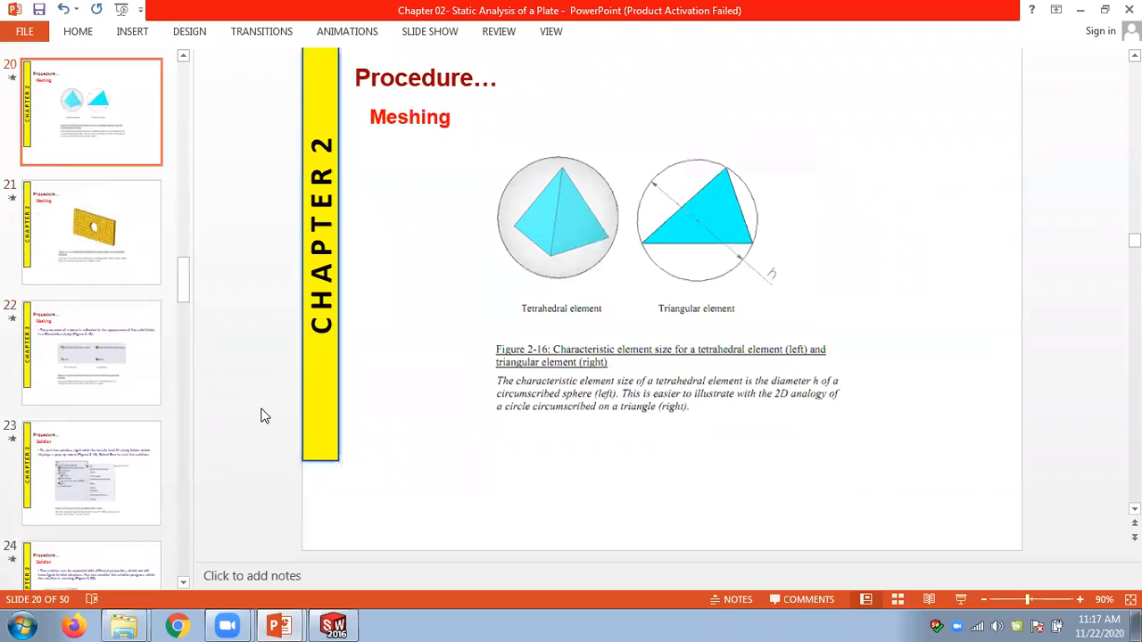
scroll(264, 415, "down", 1)
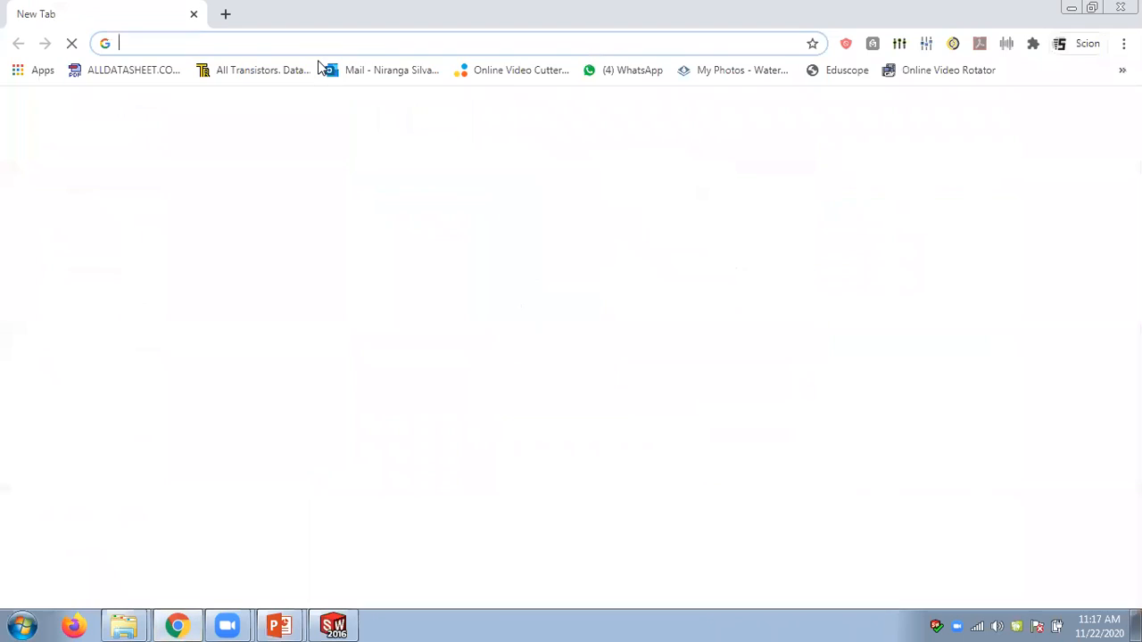
Search Google in Chrome for "aspect ratio solidworks simulation" and open the image result with the aspect ratio formulas for long and short edges.
type("aspec")
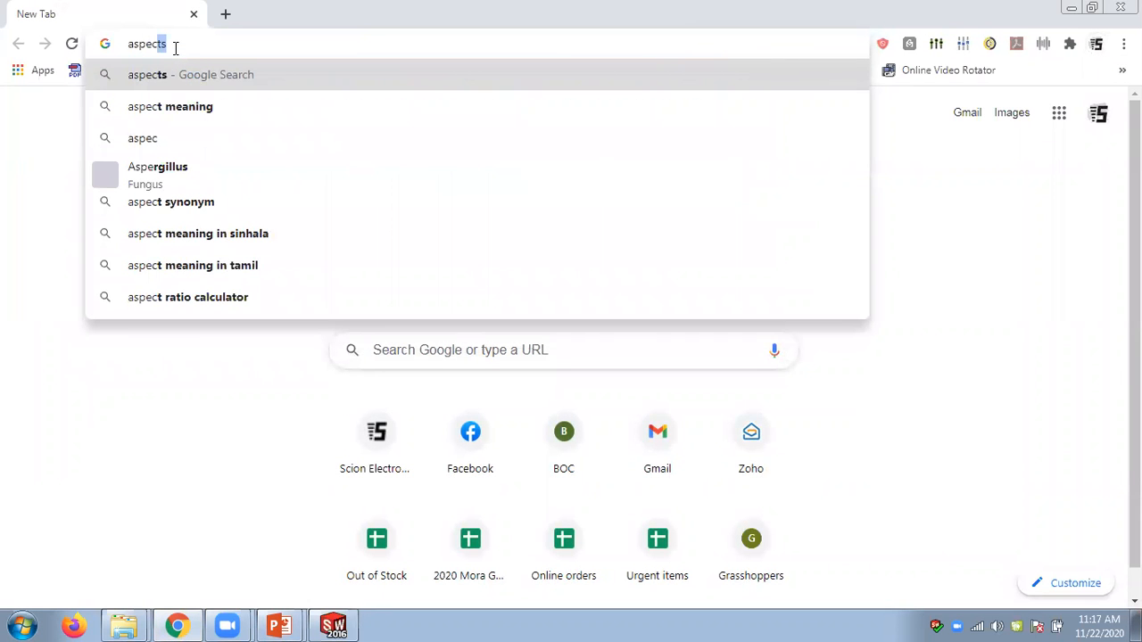
type("t r")
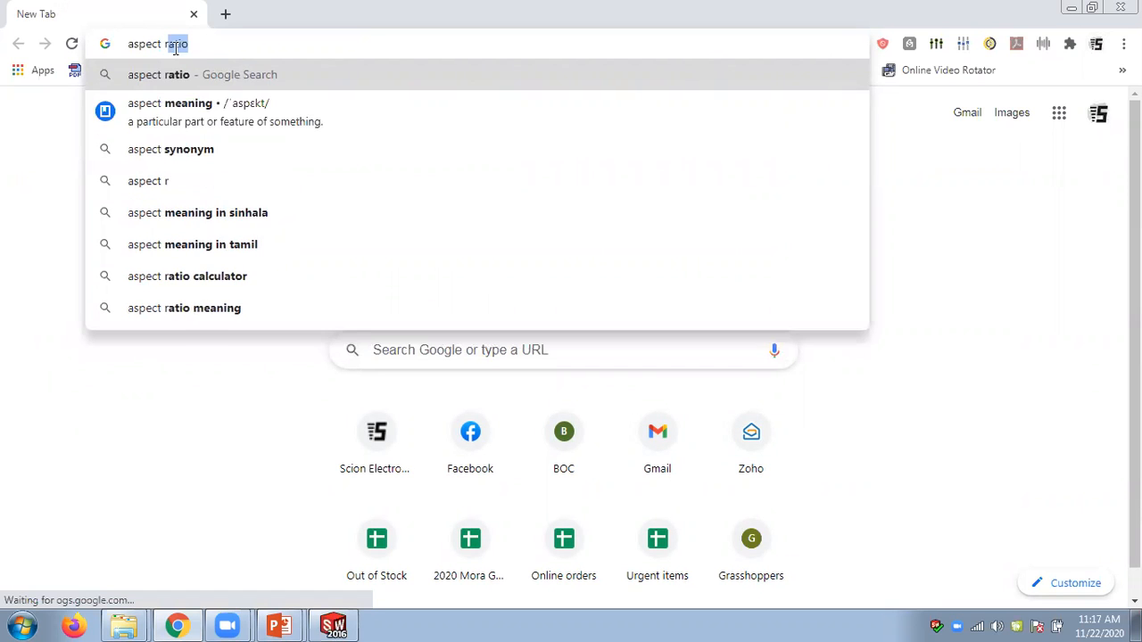
type("atio")
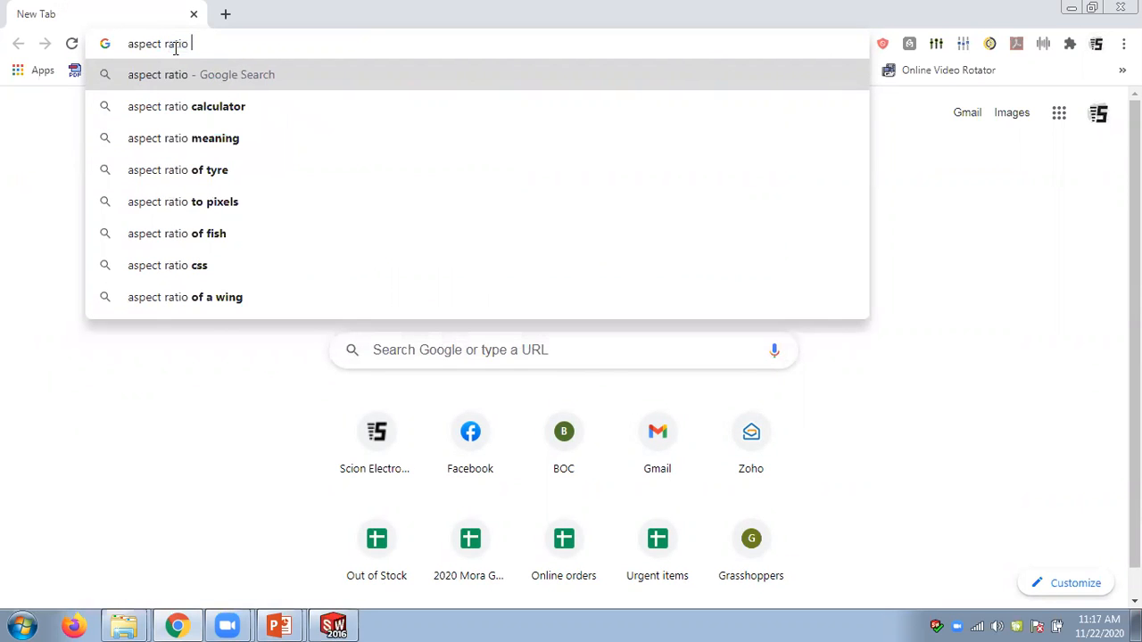
type(" in soli")
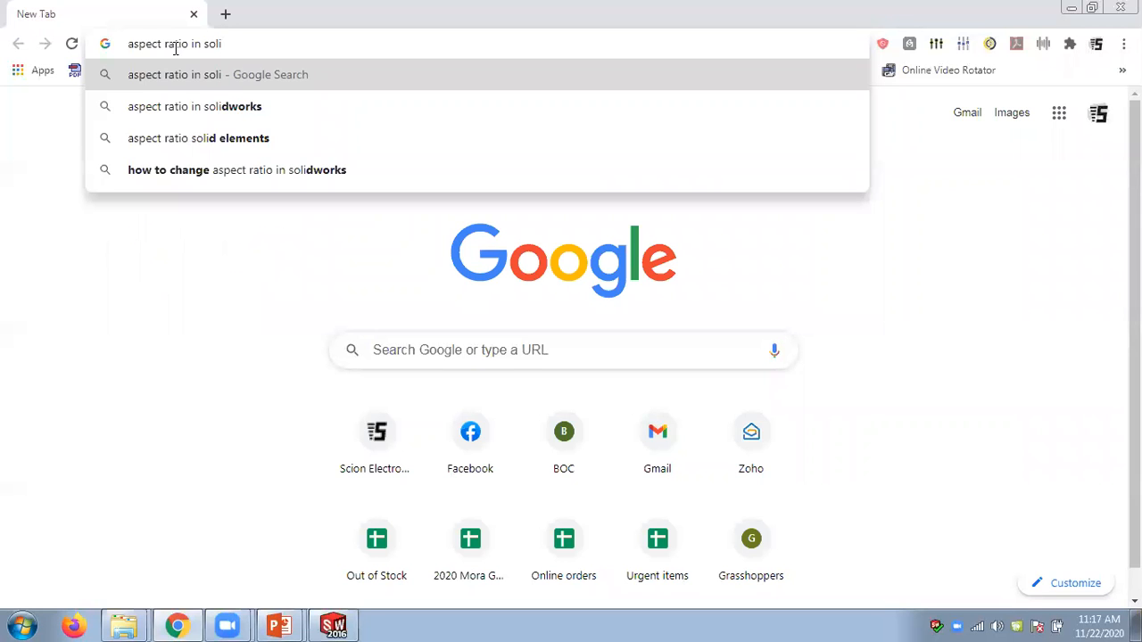
key("Down")
type("s")
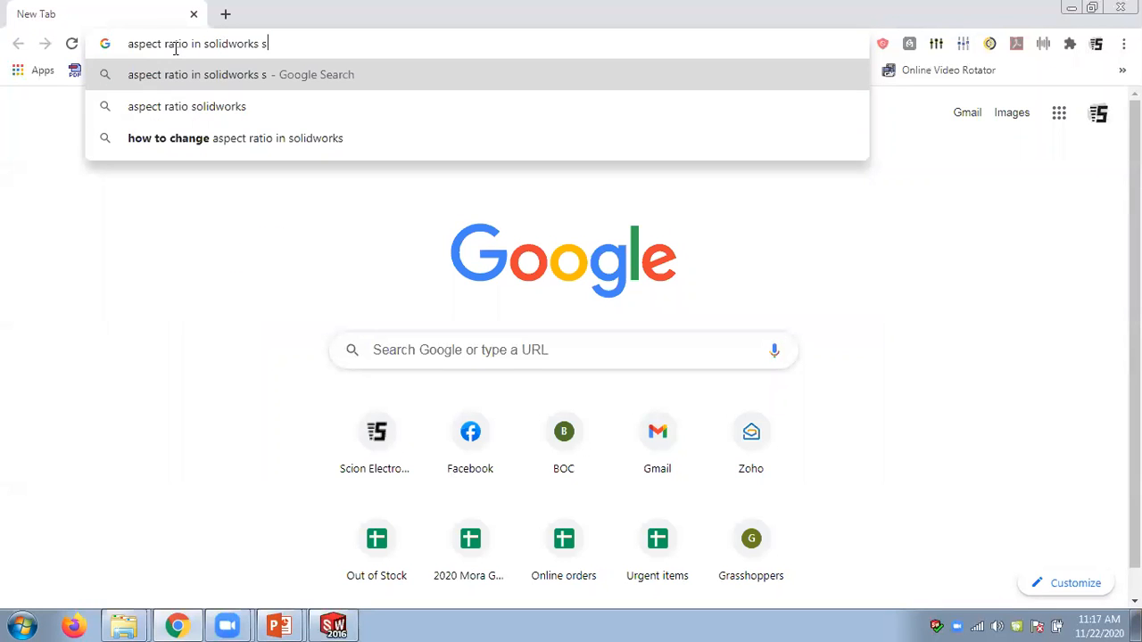
key("Down")
key("Return")
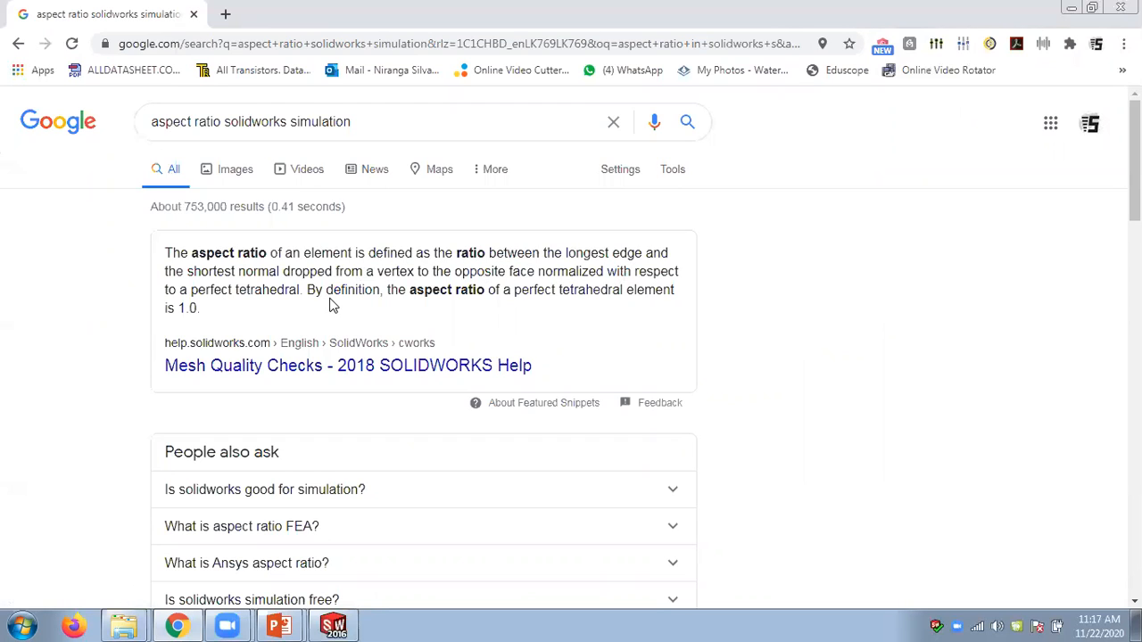
left_click_drag(406, 292, 671, 305)
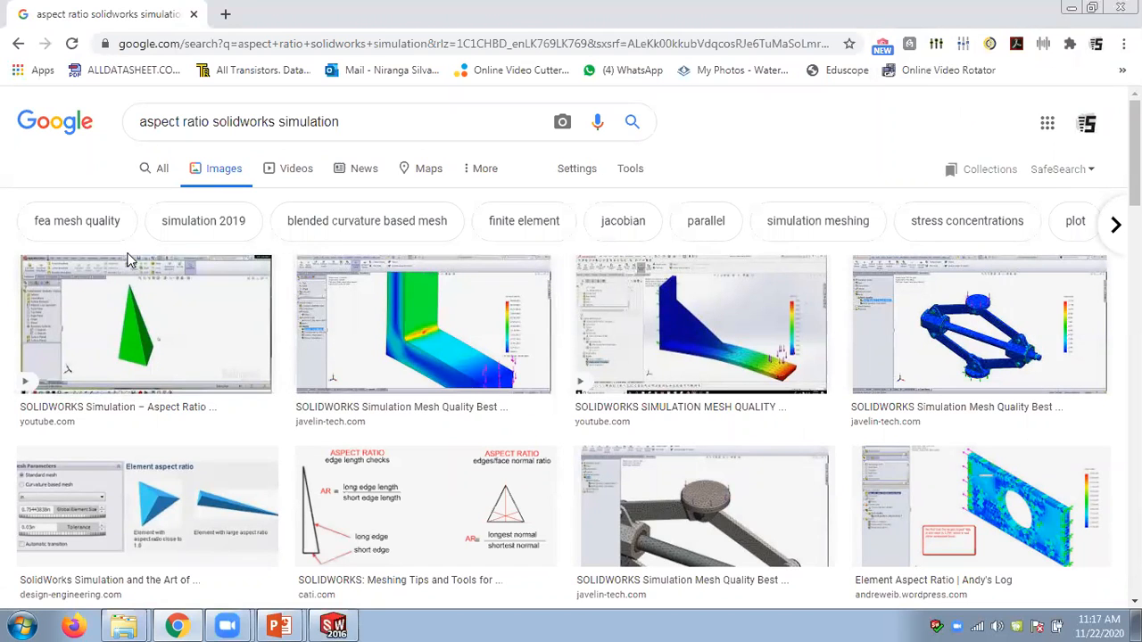
left_click(405, 516)
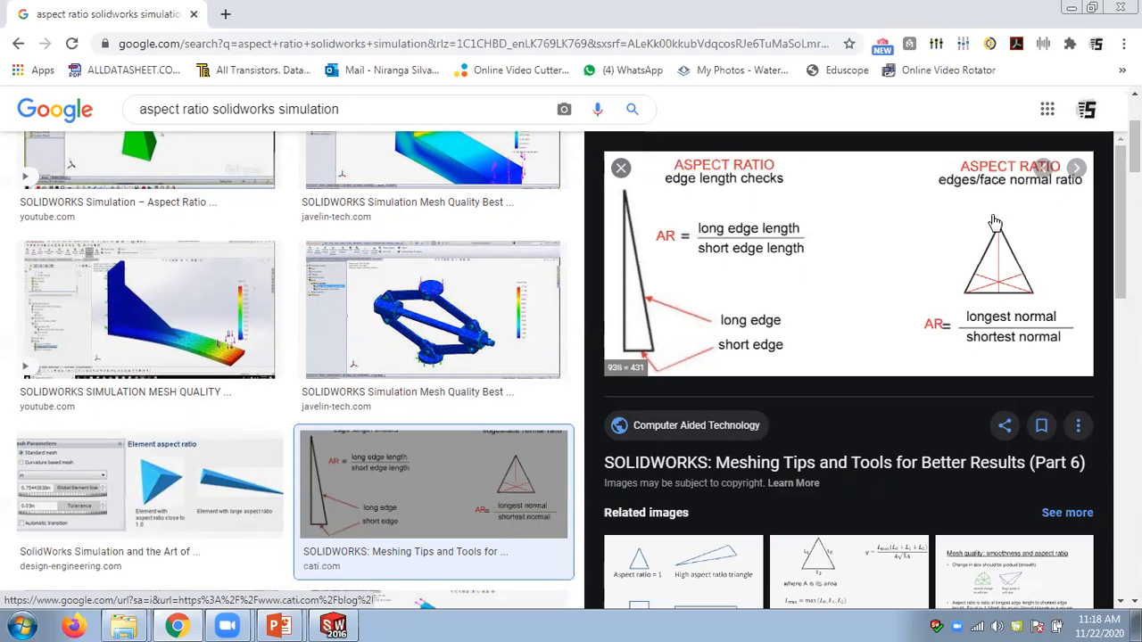
Switch back to SOLIDWORKS, reopen the mesh details, and check the maximum aspect ratio.
left_click(337, 625)
right_click(53, 403)
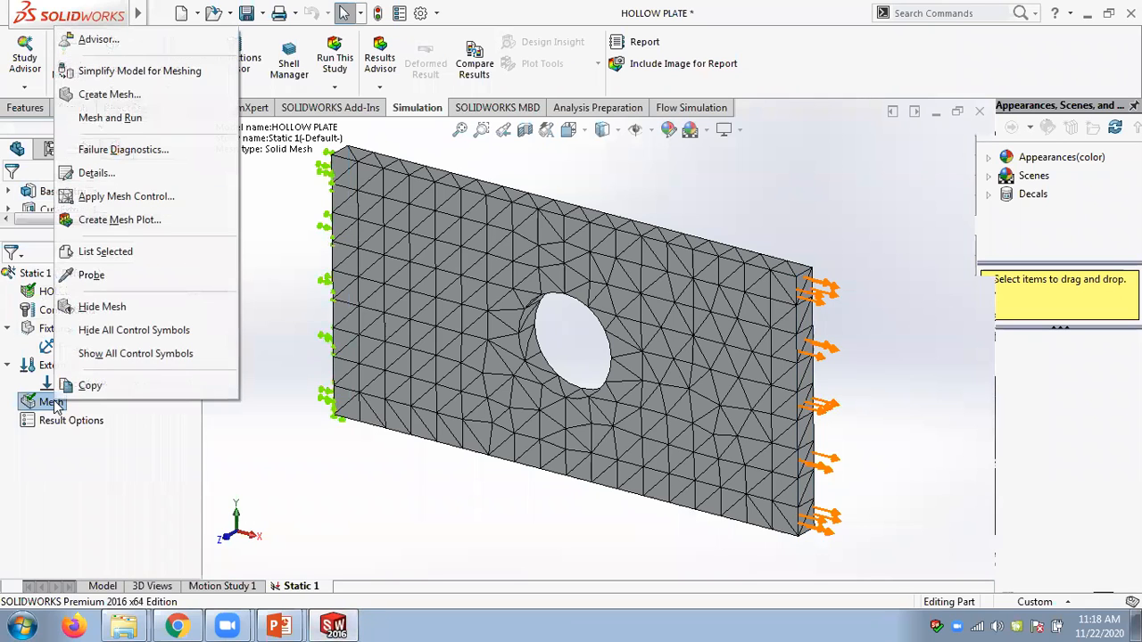
left_click(112, 173)
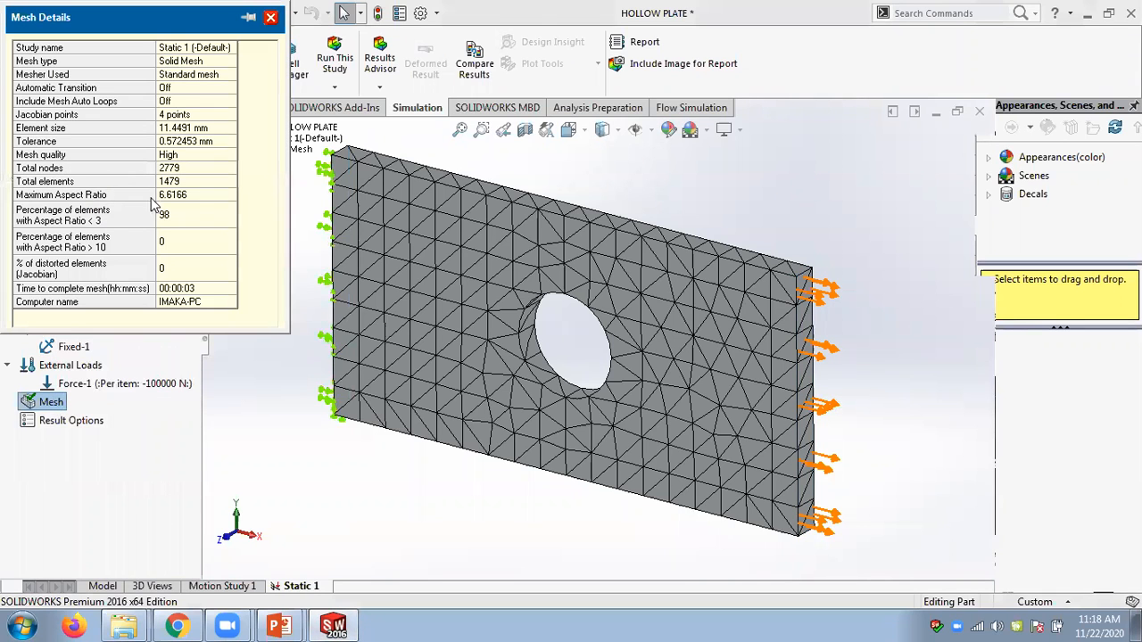
left_click(201, 202)
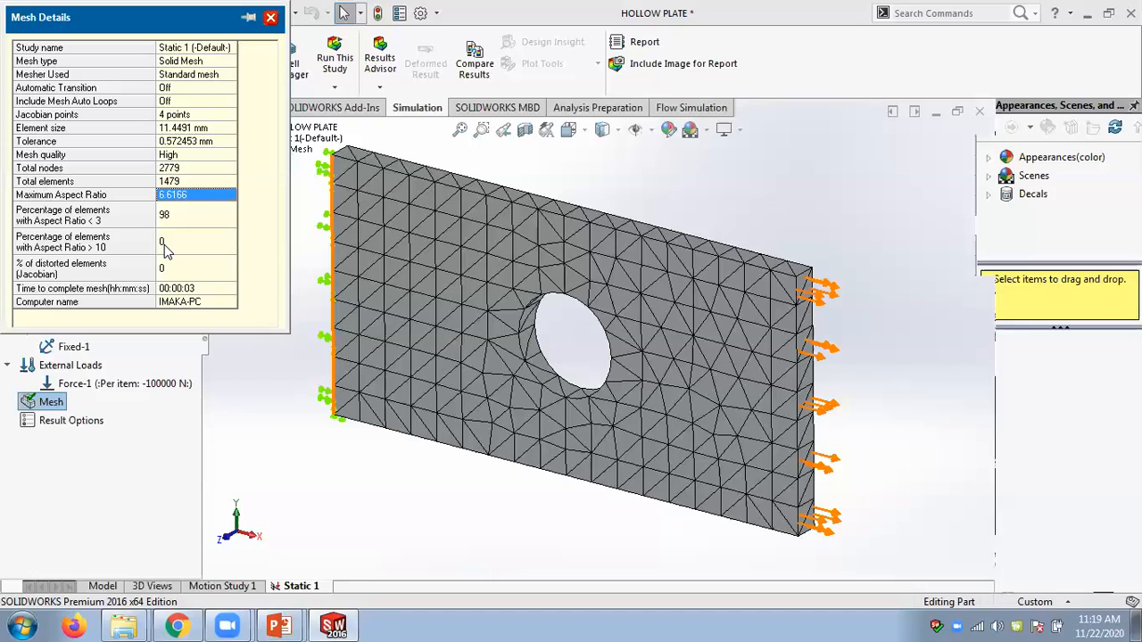
Compare the percentages of elements with an aspect ratio below 3 and above 10 in the mesh details.
left_click(70, 223)
left_click(69, 244)
left_click(73, 216)
left_click(78, 246)
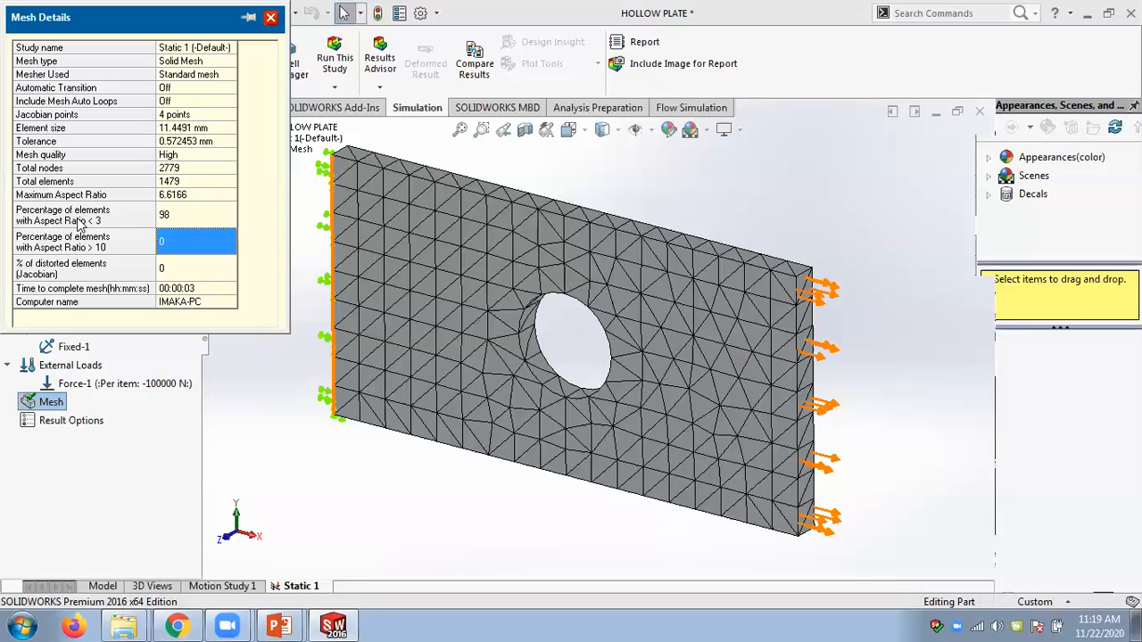
Switch to Chrome and compare the aspect ratio formula image with the related Wikimedia image of low and high aspect ratio shapes.
left_click(79, 216)
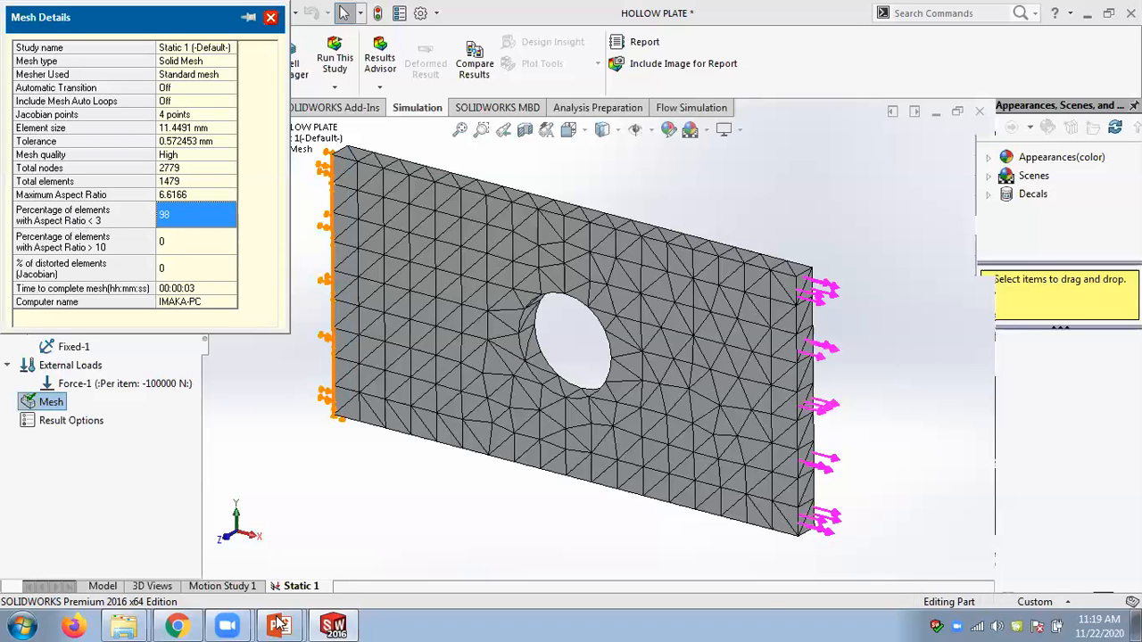
left_click(176, 627)
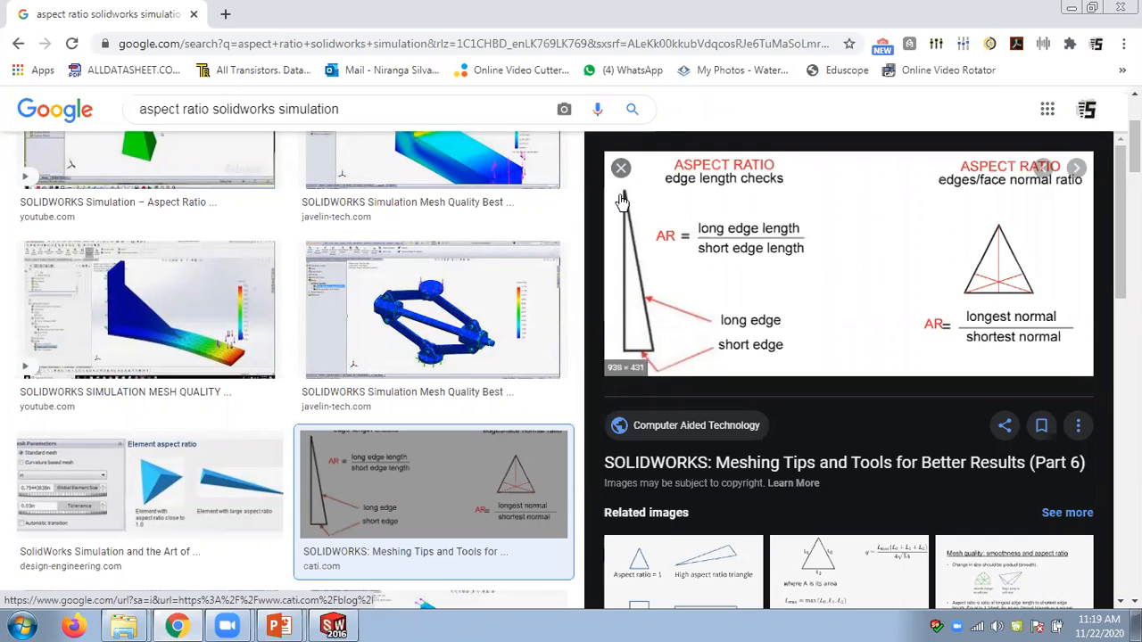
scroll(954, 326, "down", 1)
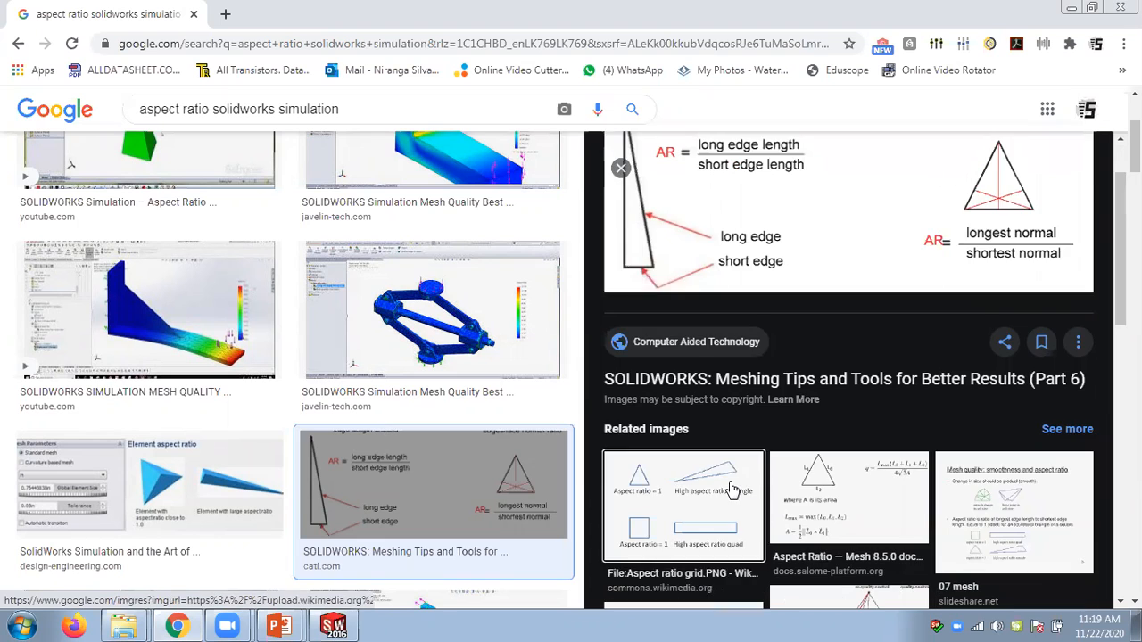
left_click(737, 489)
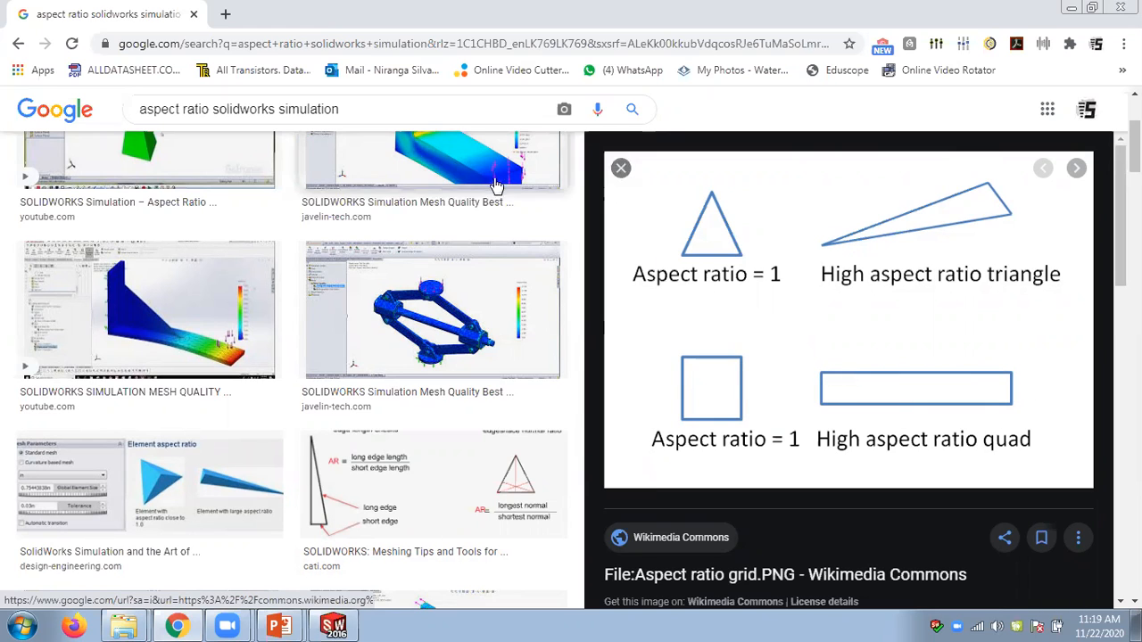
left_click(433, 484)
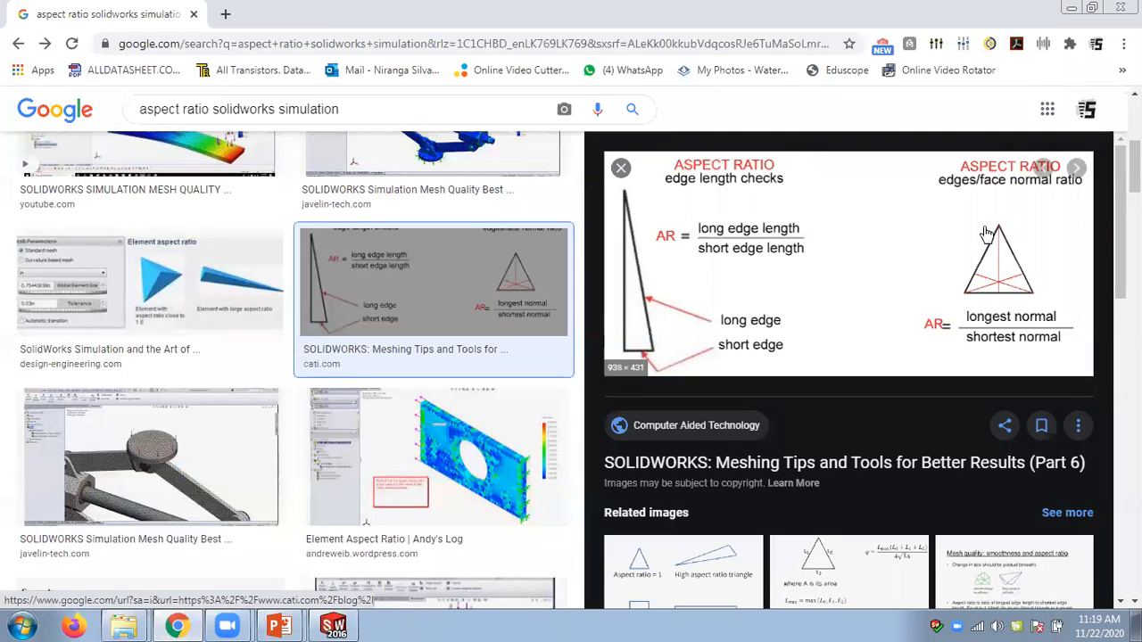
Switch back to SOLIDWORKS, review the aspect ratio percentage and mesh quality in the mesh details, and close them.
left_click(332, 624)
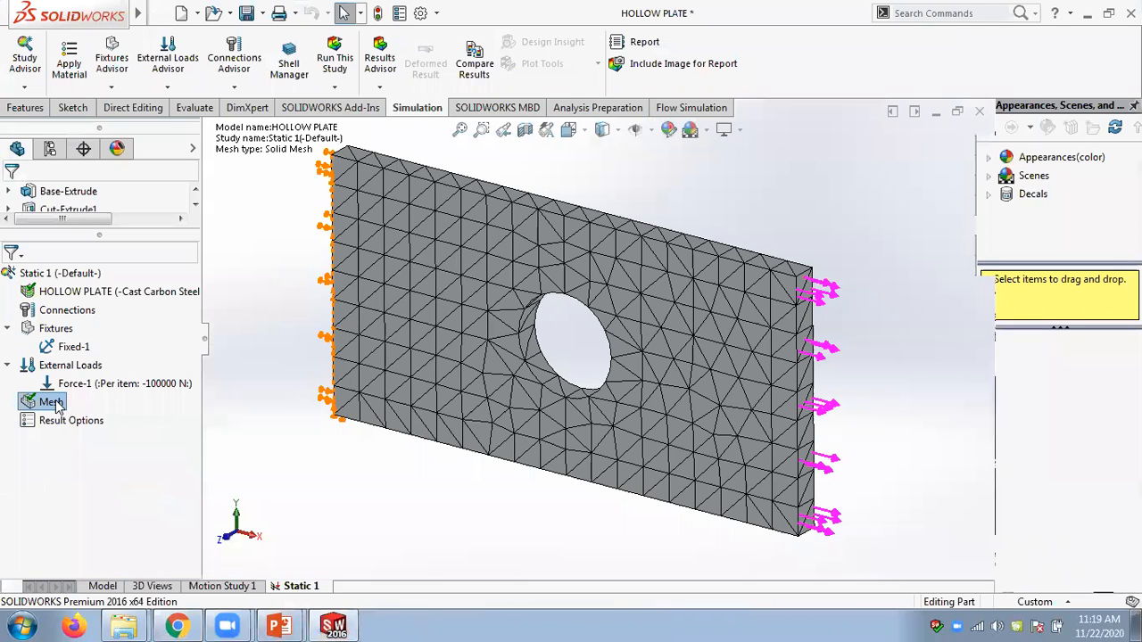
right_click(54, 401)
left_click(89, 174)
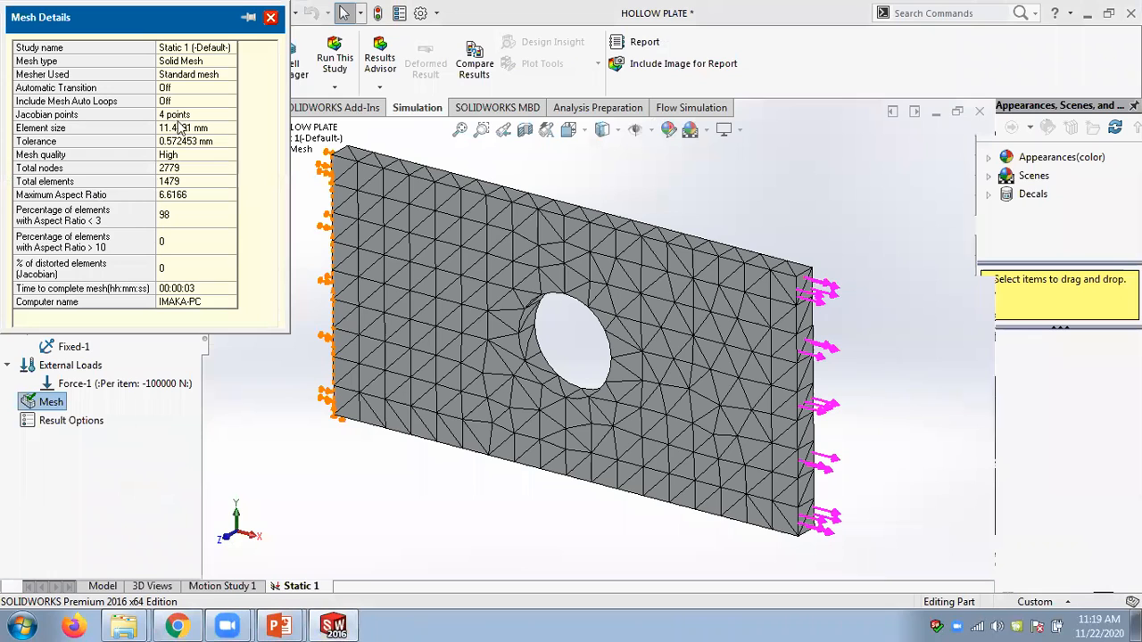
left_click(164, 224)
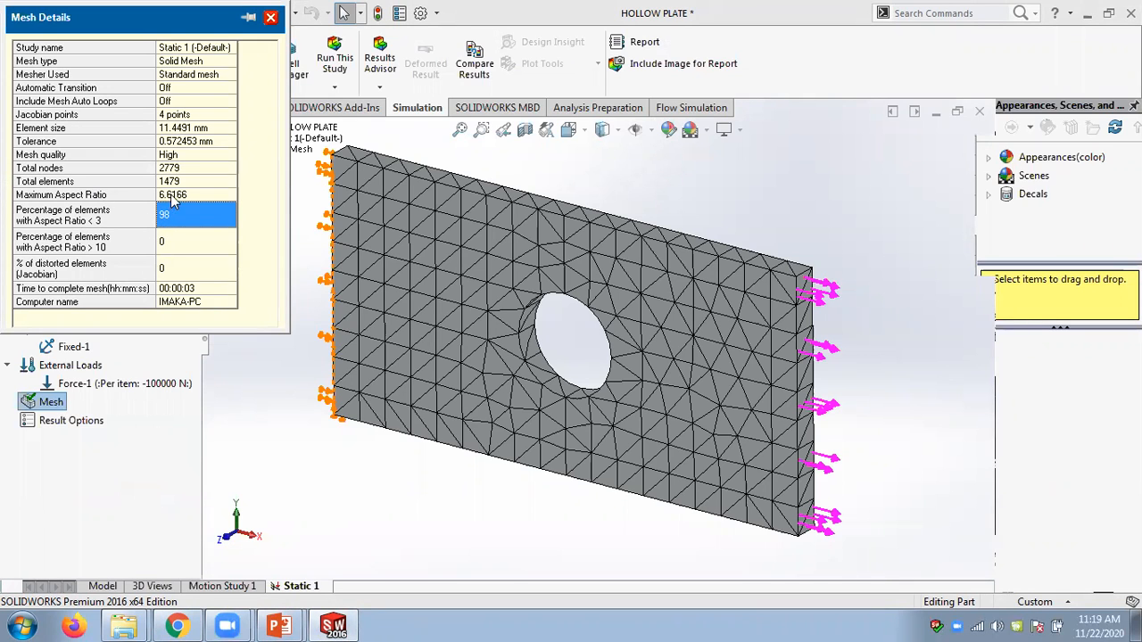
left_click(165, 156)
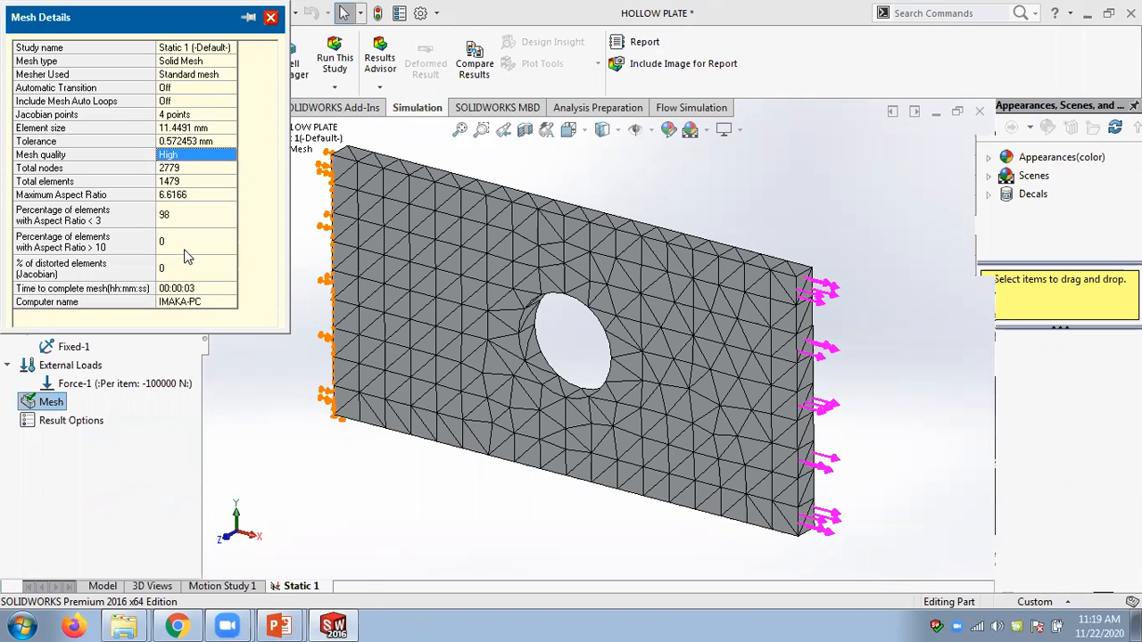
left_click(270, 17)
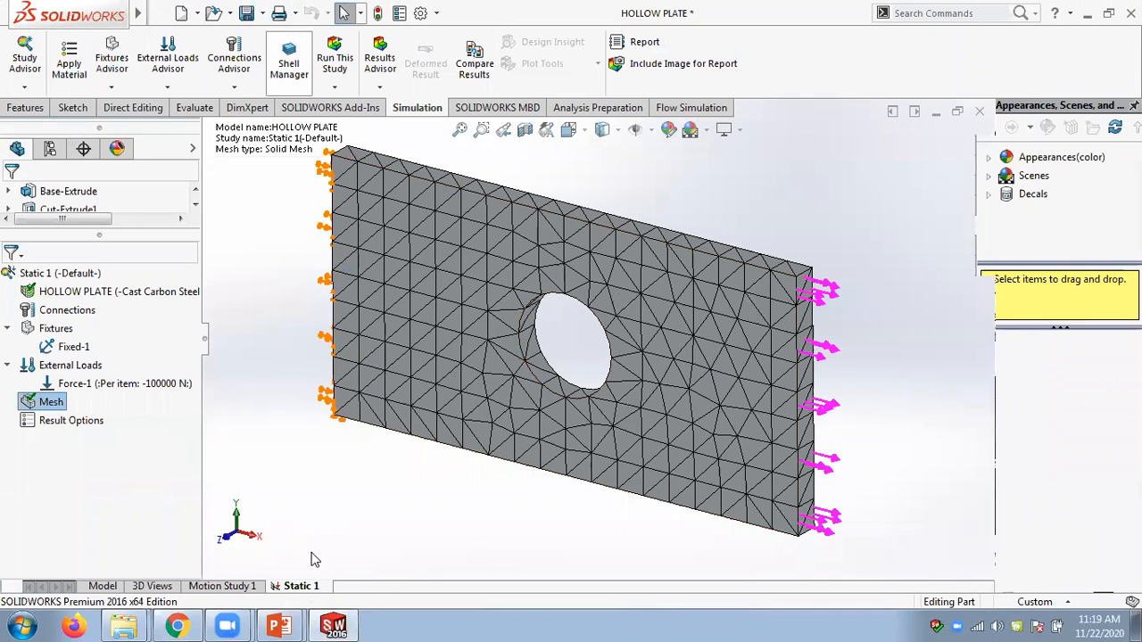
Switch to the Chapter 02 presentation and read the Meshing slide on the solid and mesh folders before and after meshing.
left_click(280, 625)
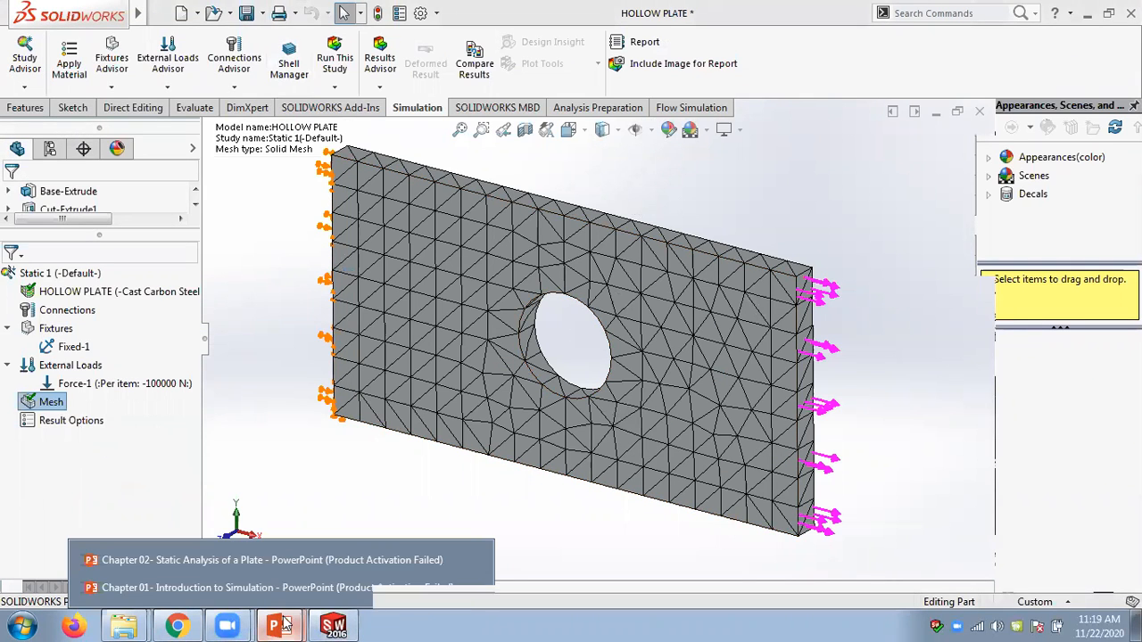
left_click(261, 561)
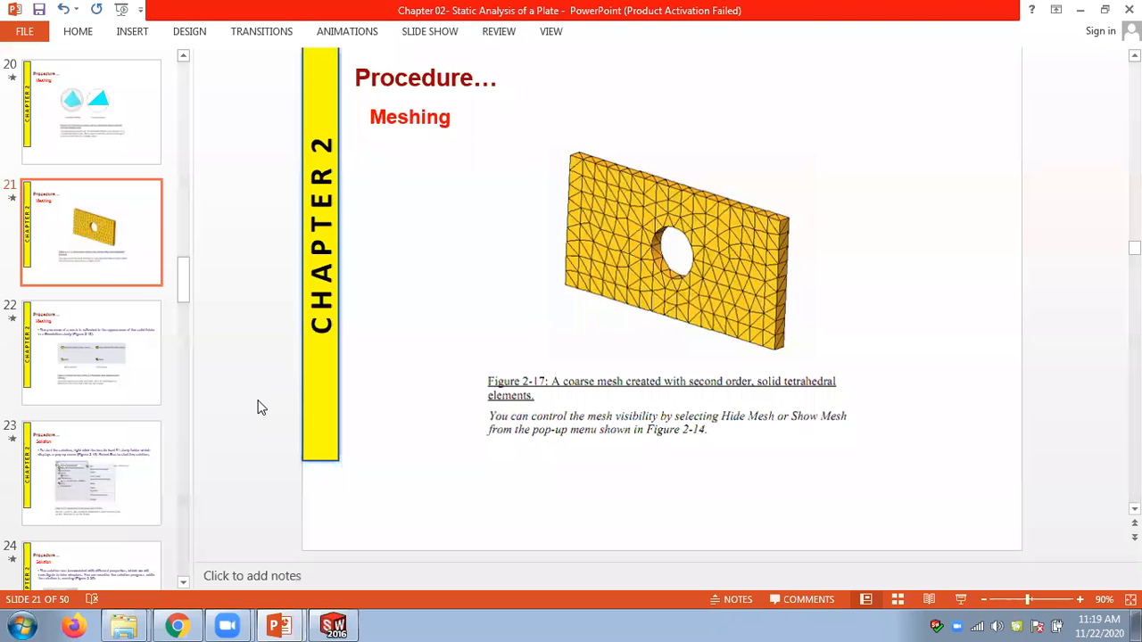
scroll(257, 408, "down", 1)
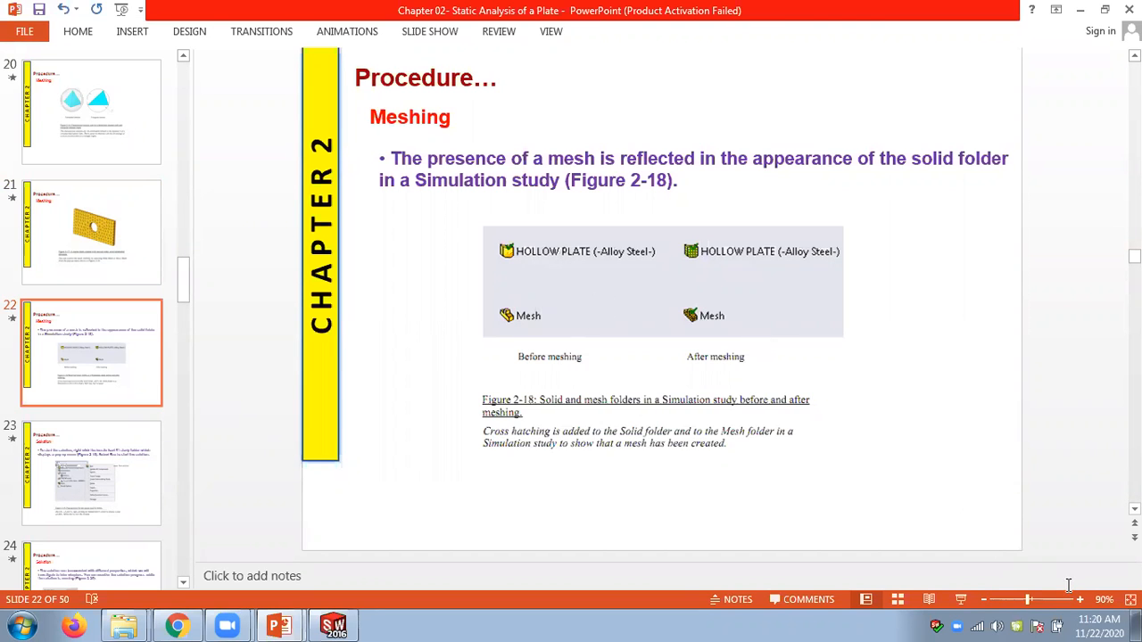
scroll(1069, 585, "up", 1, "ctrl")
scroll(1069, 586, "up", 2, "ctrl")
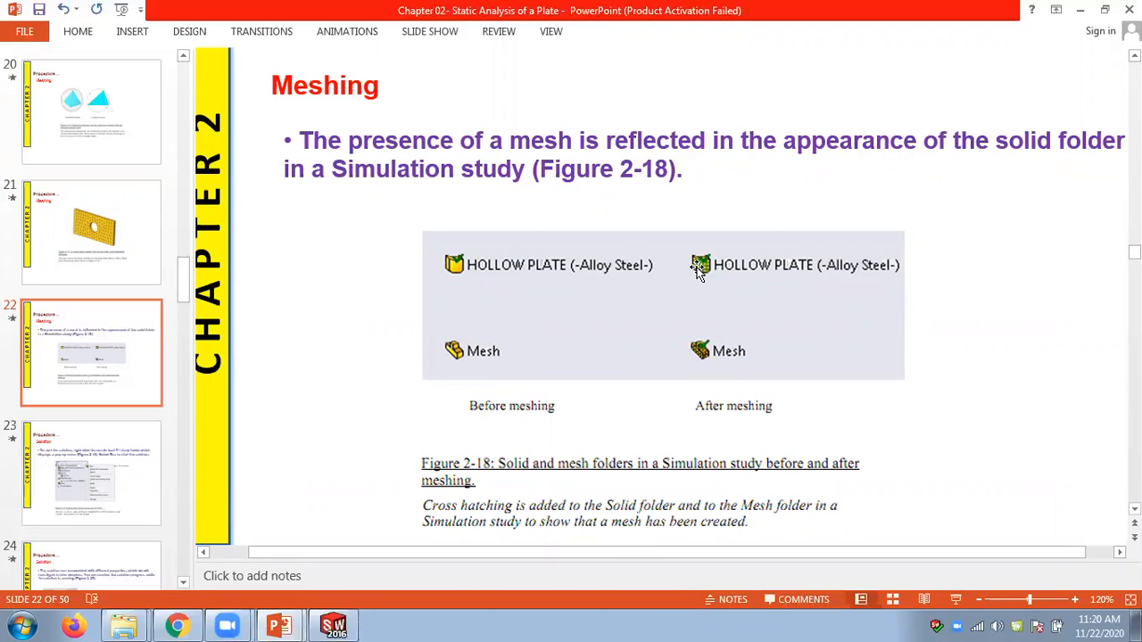
Compare the study tree's folder icons in SOLIDWORKS with Figure 2-18, and return to the presentation to read the Solution slide.
left_click(334, 625)
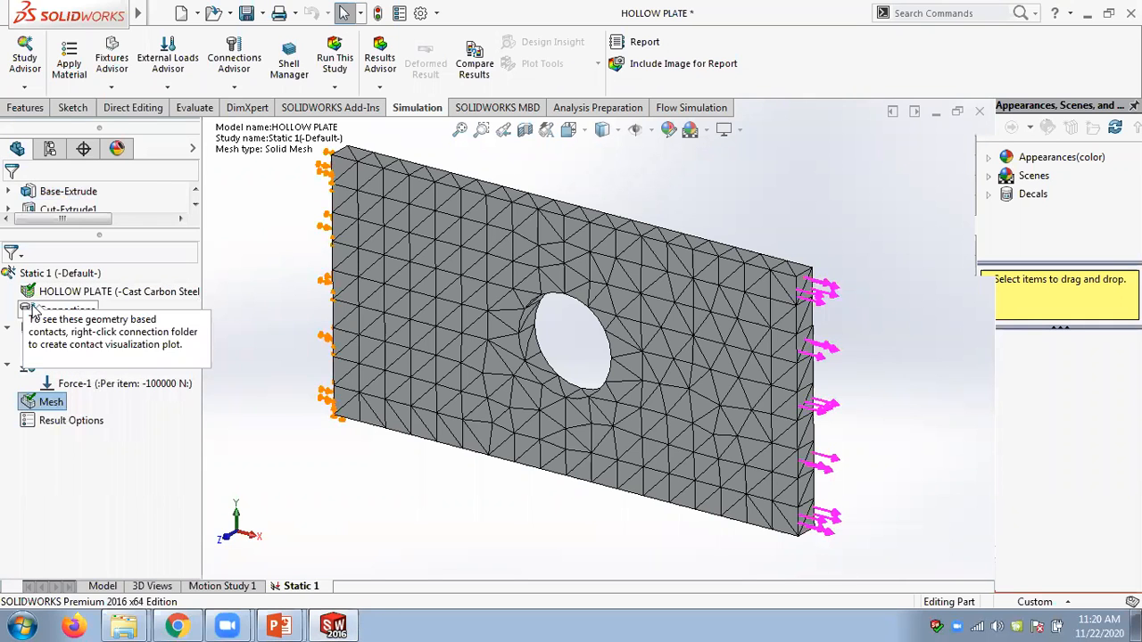
left_click(289, 626)
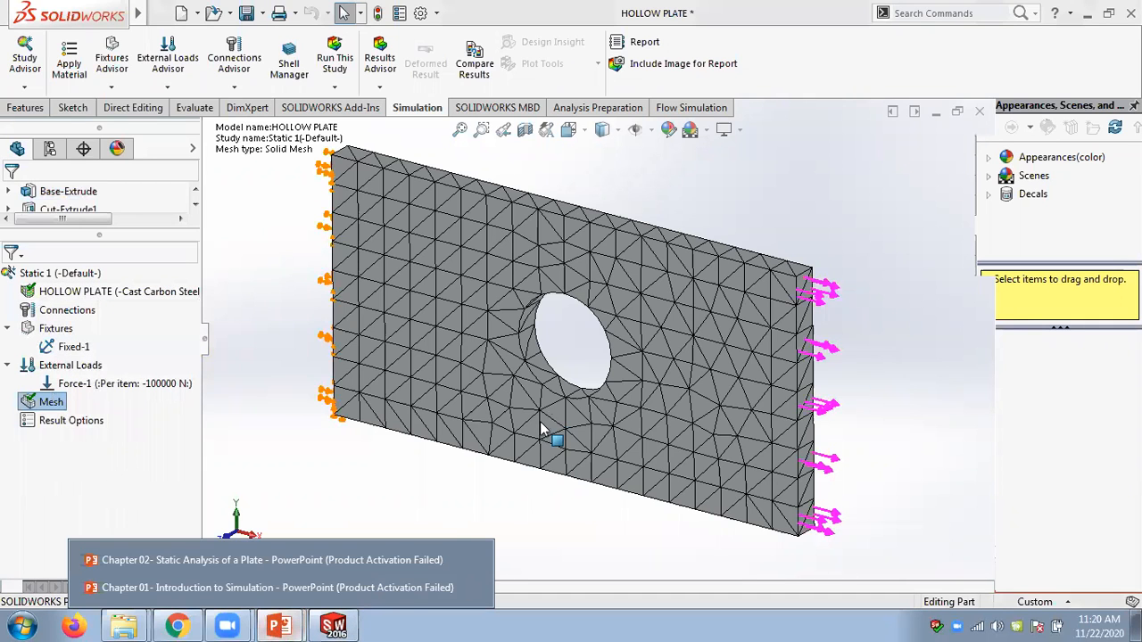
left_click(318, 560)
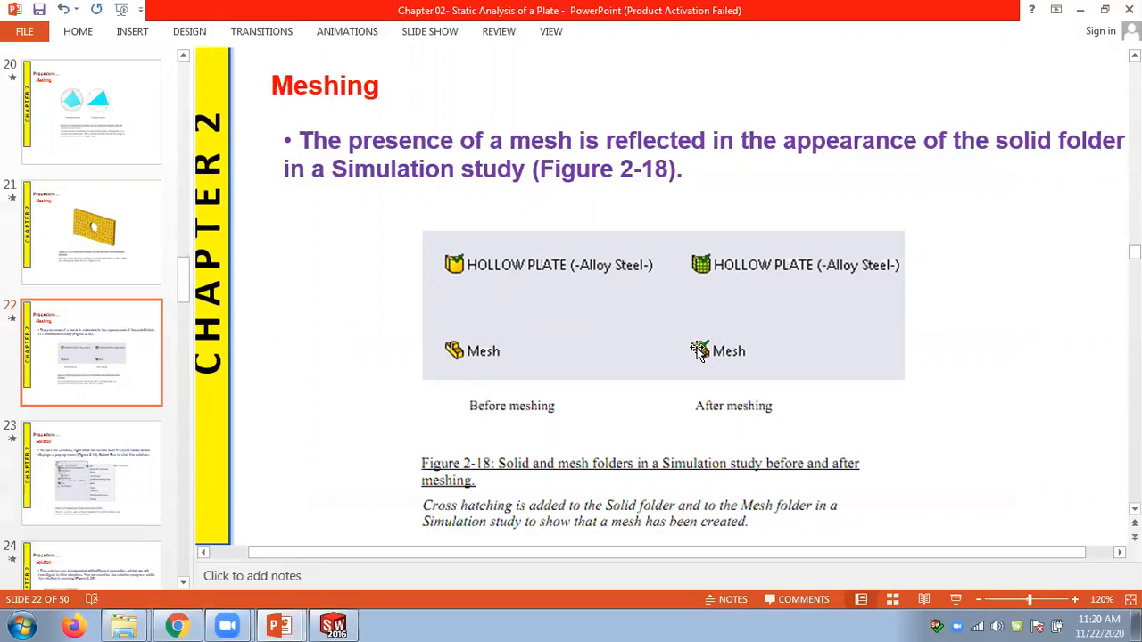
scroll(1055, 368, "down", 1)
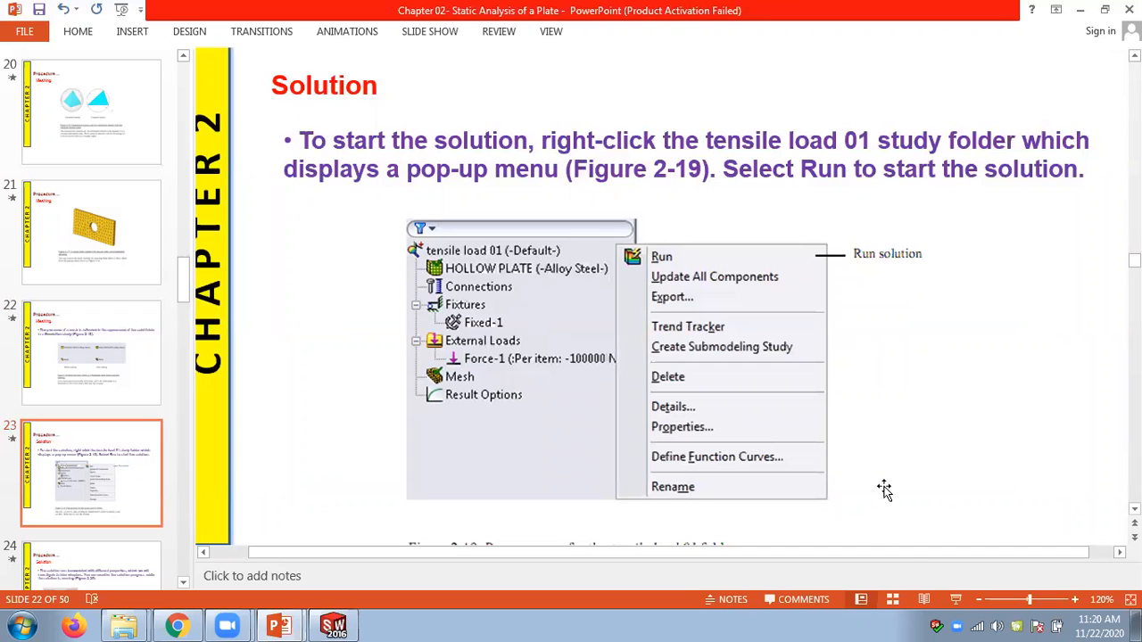
scroll(970, 545, "down", 2, "ctrl")
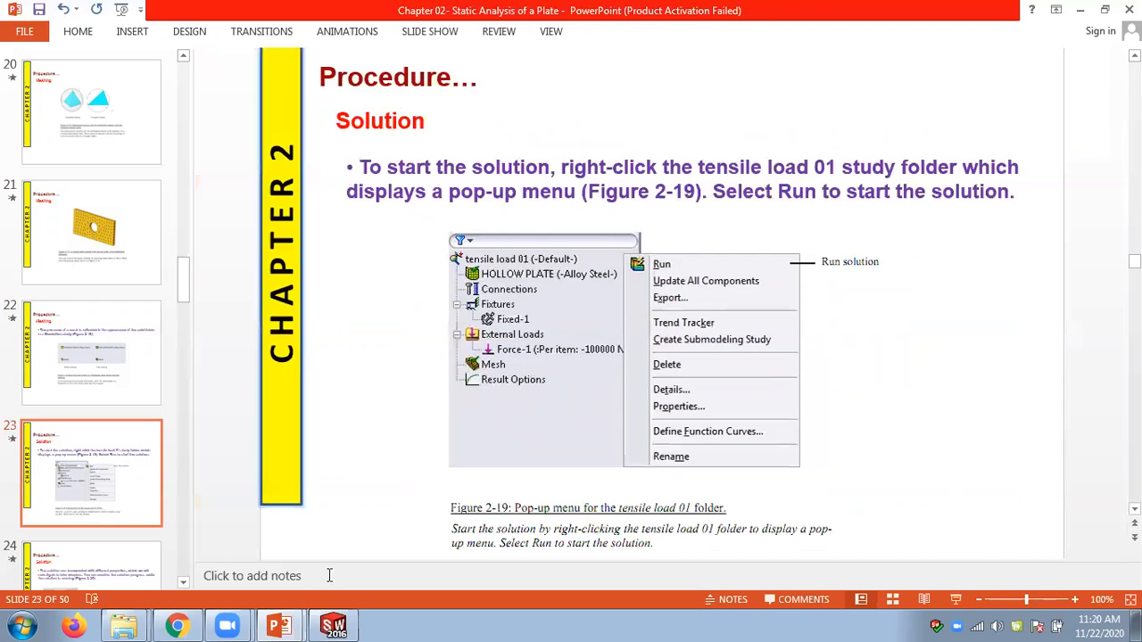
Switch to SOLIDWORKS and recreate the plate's standard mesh at coarse density, keeping the existing element size and tolerance.
left_click(336, 624)
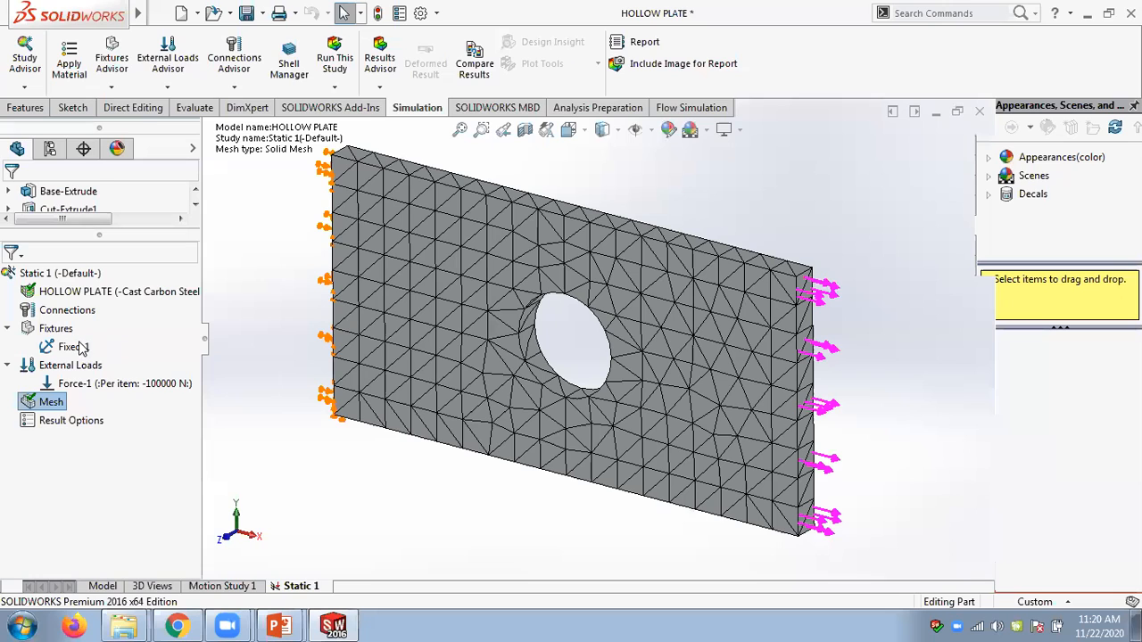
right_click(43, 409)
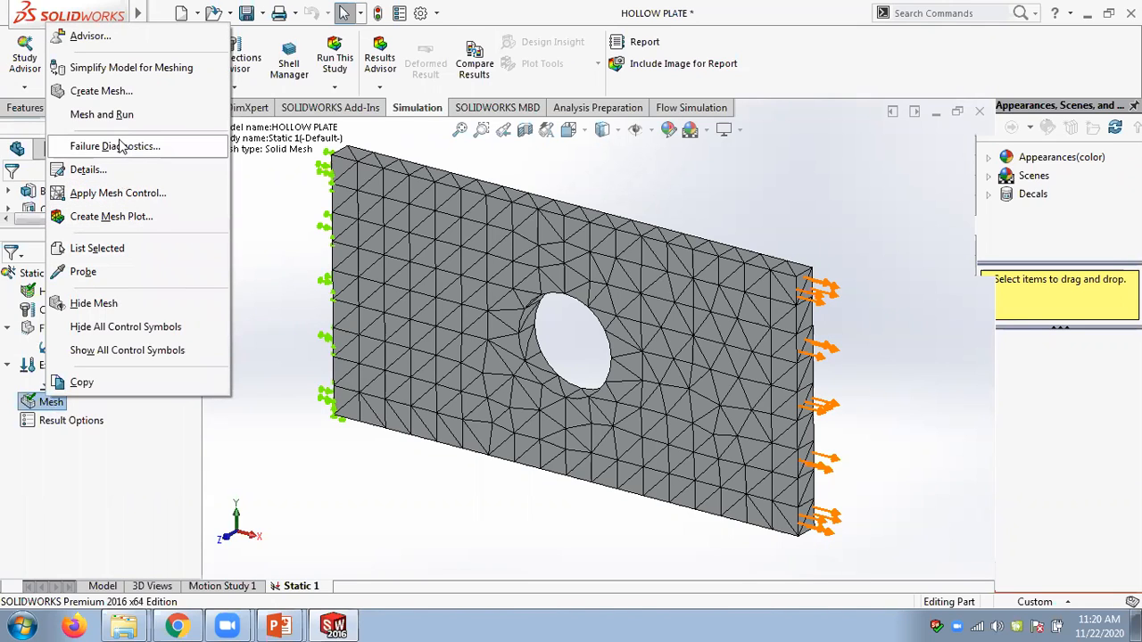
left_click(101, 91)
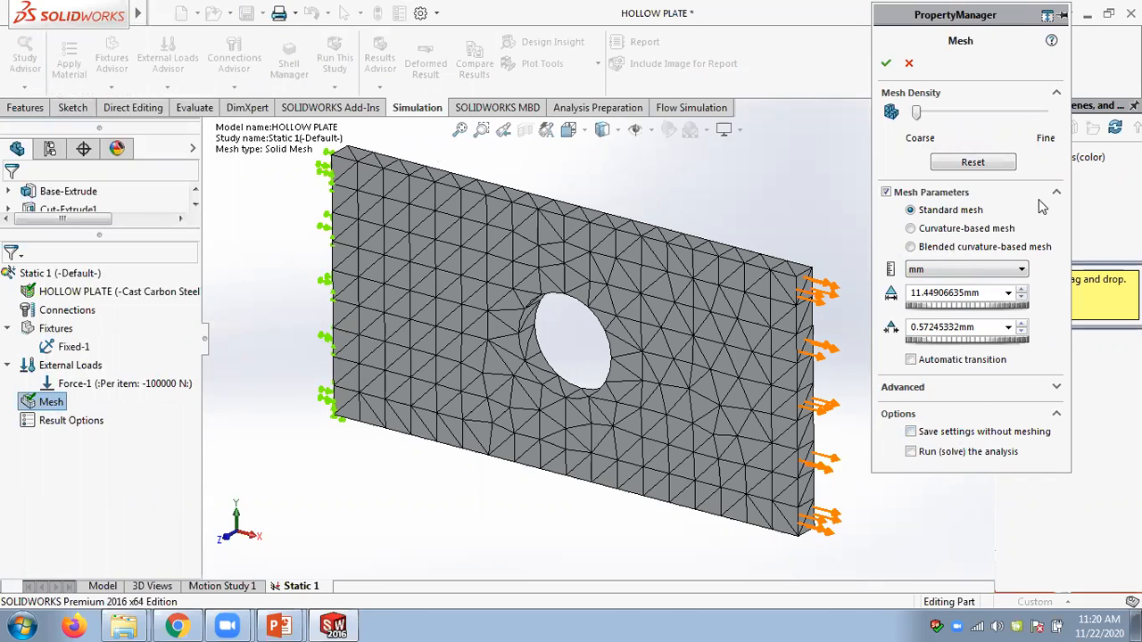
left_click(886, 66)
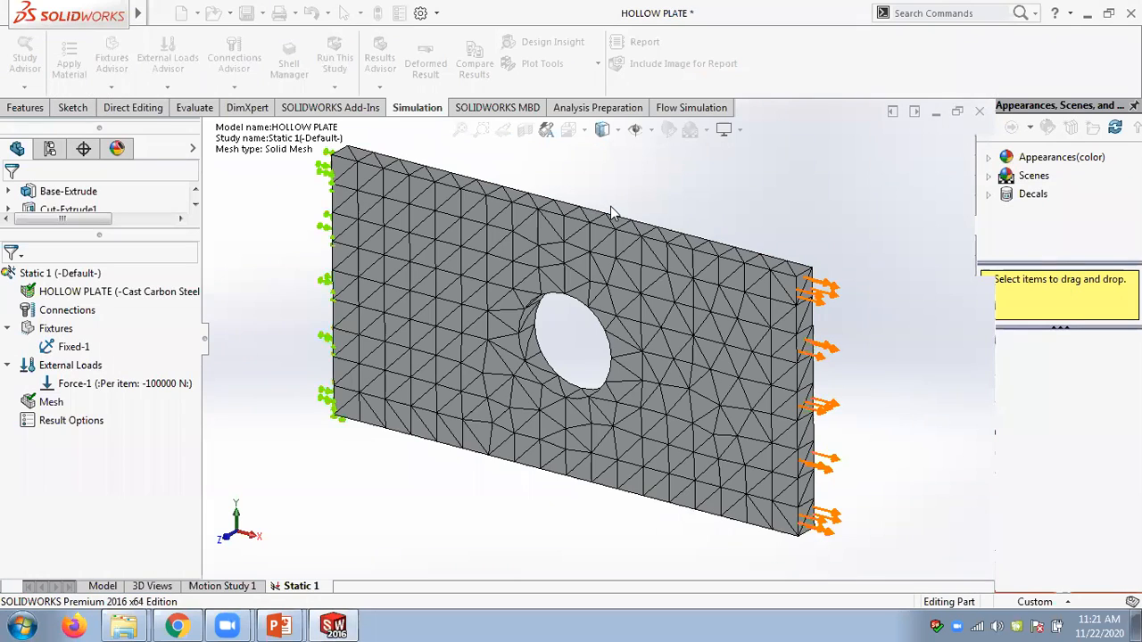
Run the Static 1 study and fit the resulting von Mises stress plot beside its legend.
right_click(62, 273)
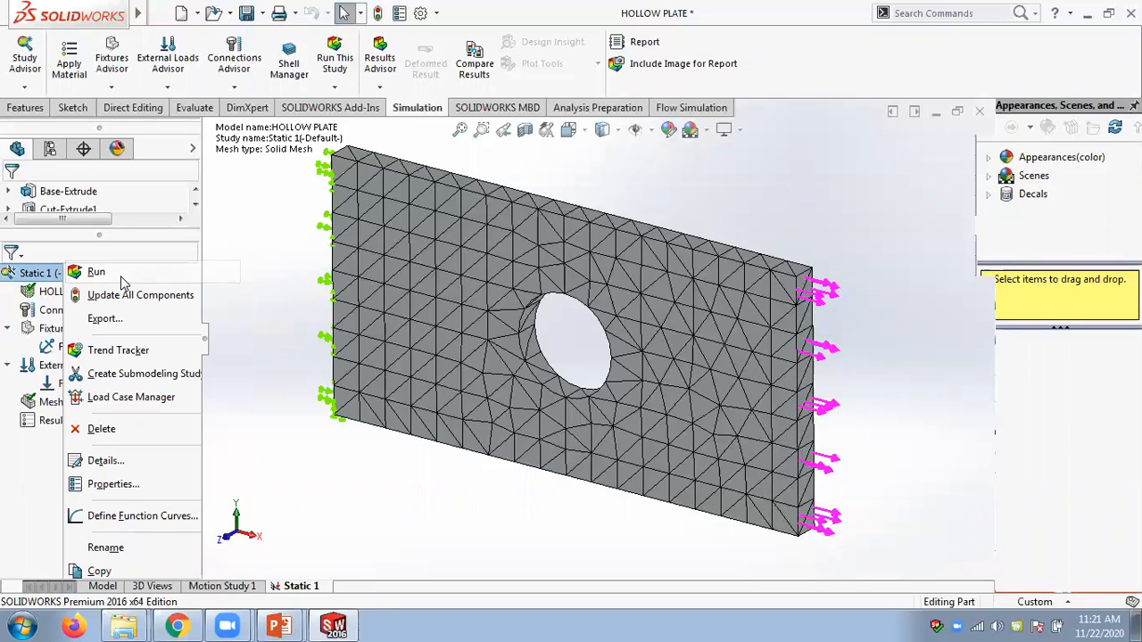
left_click(224, 272)
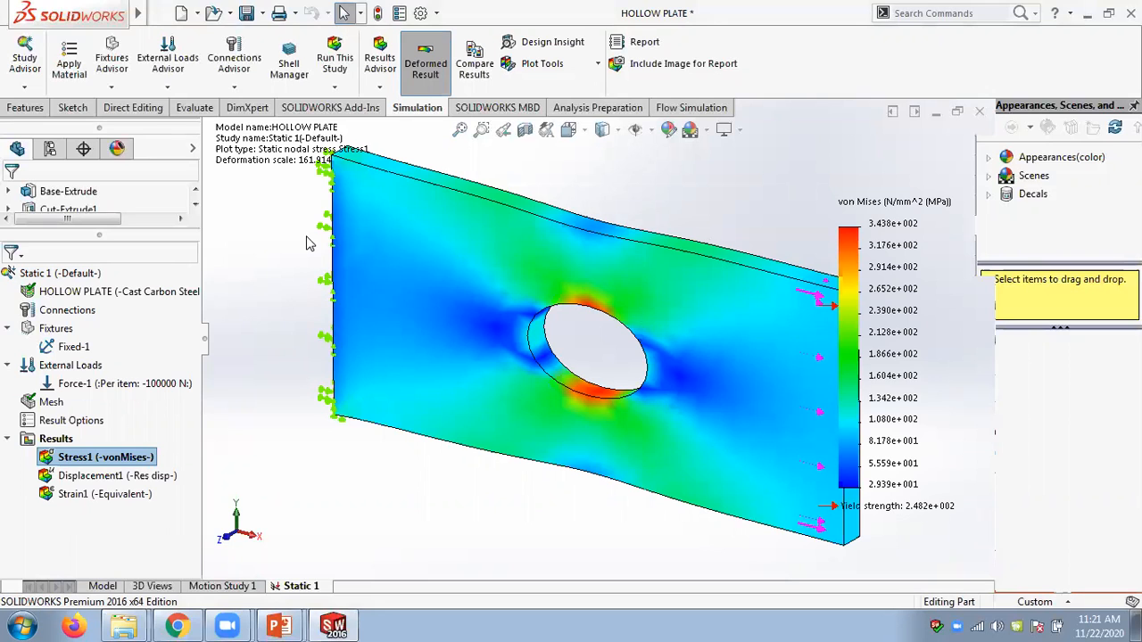
scroll(502, 293, "up", 2)
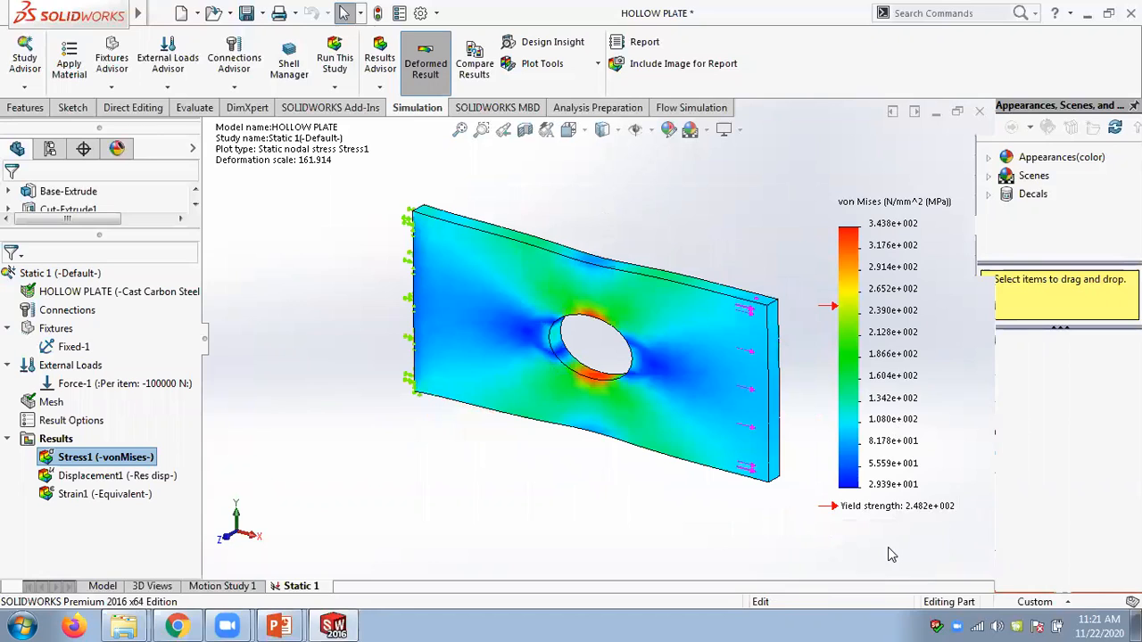
scroll(777, 326, "down", 1)
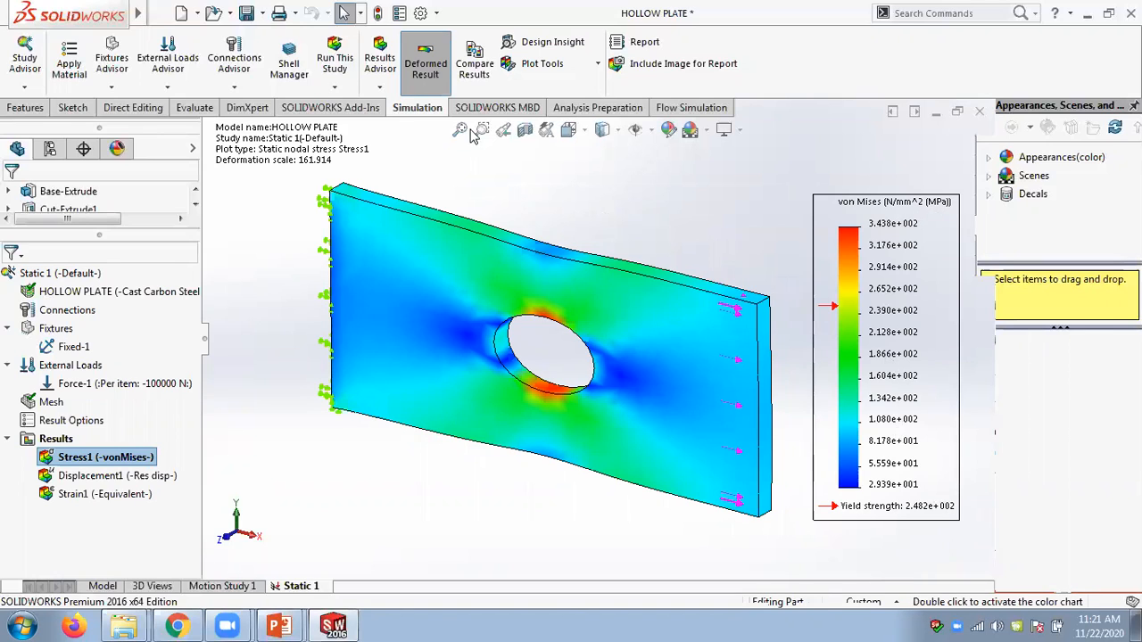
Check the available pressure/stress units in the default Simulation options, and close the options without changing them.
mouse_move(134, 13)
left_click(341, 13)
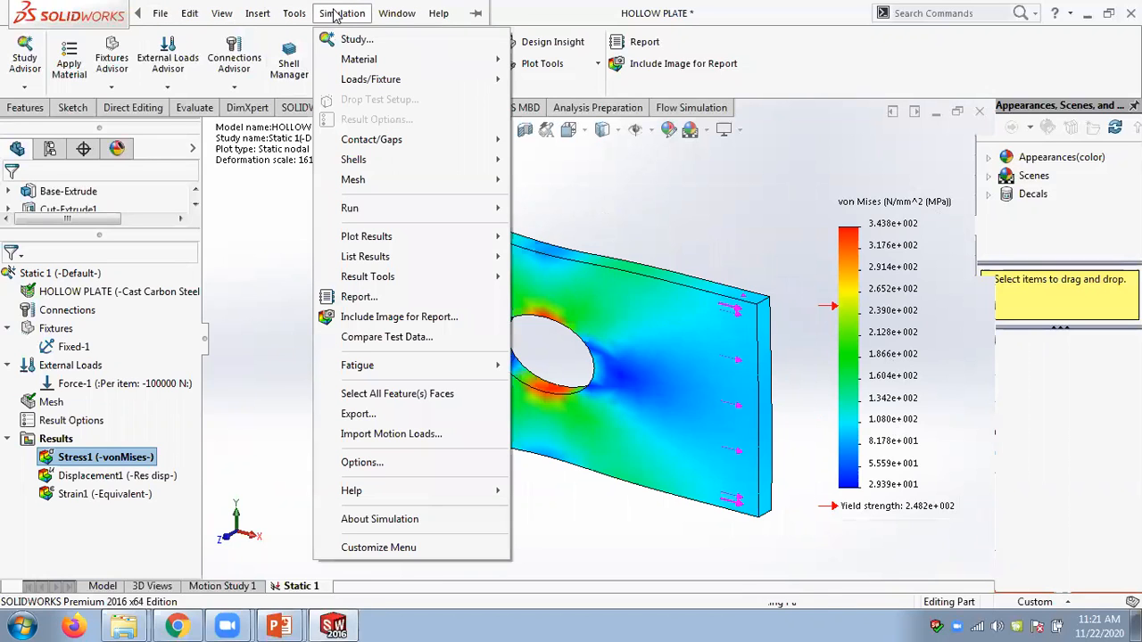
left_click(357, 462)
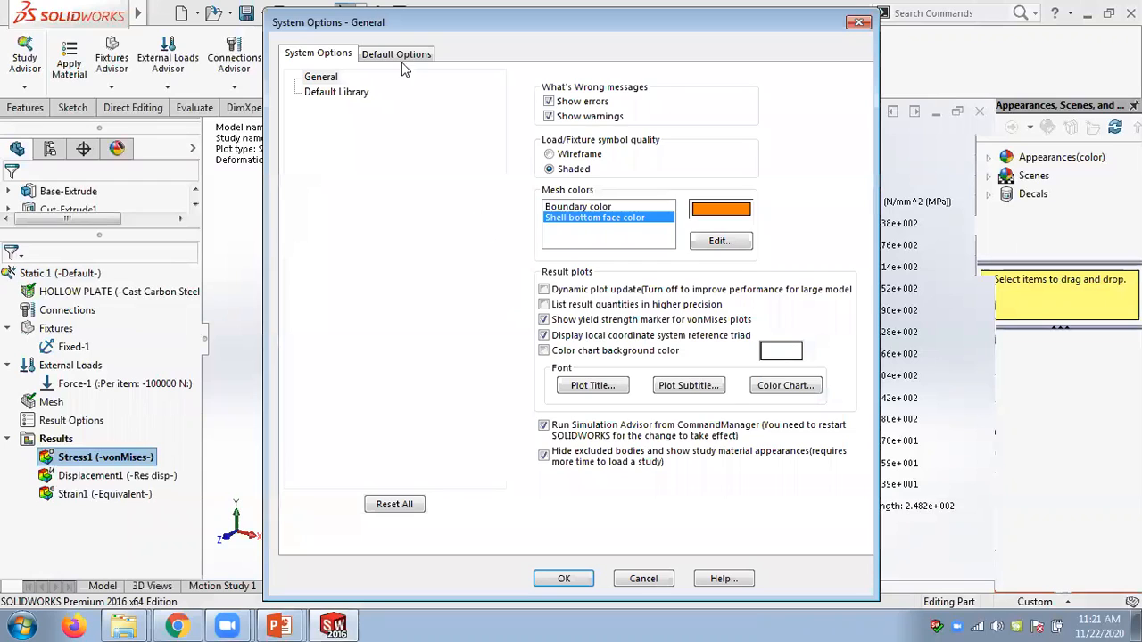
left_click(402, 57)
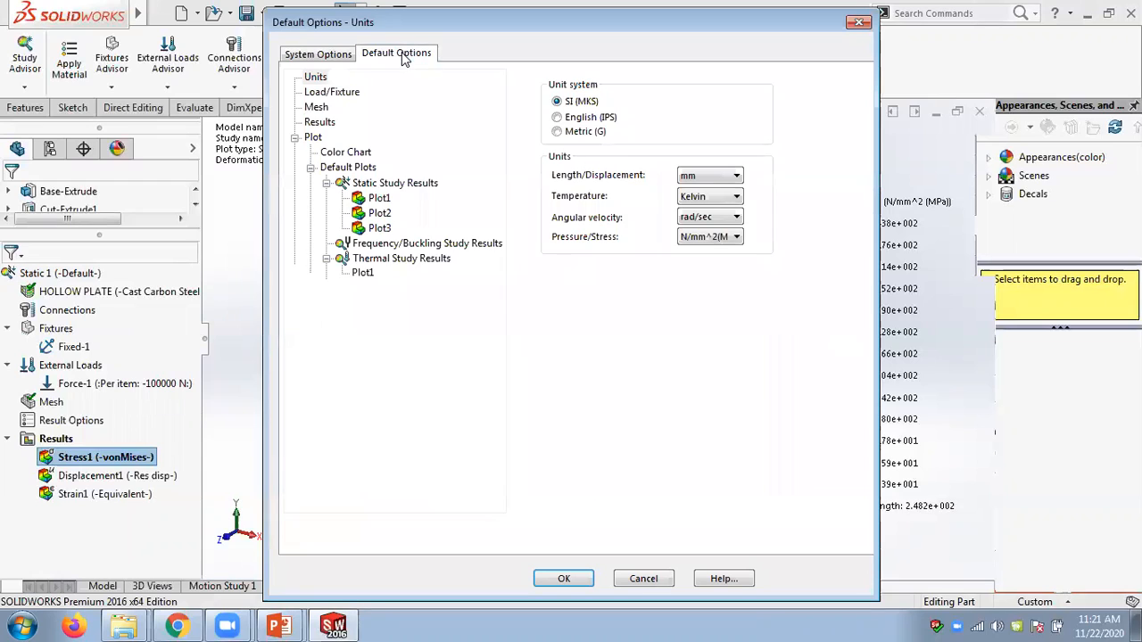
left_click(711, 241)
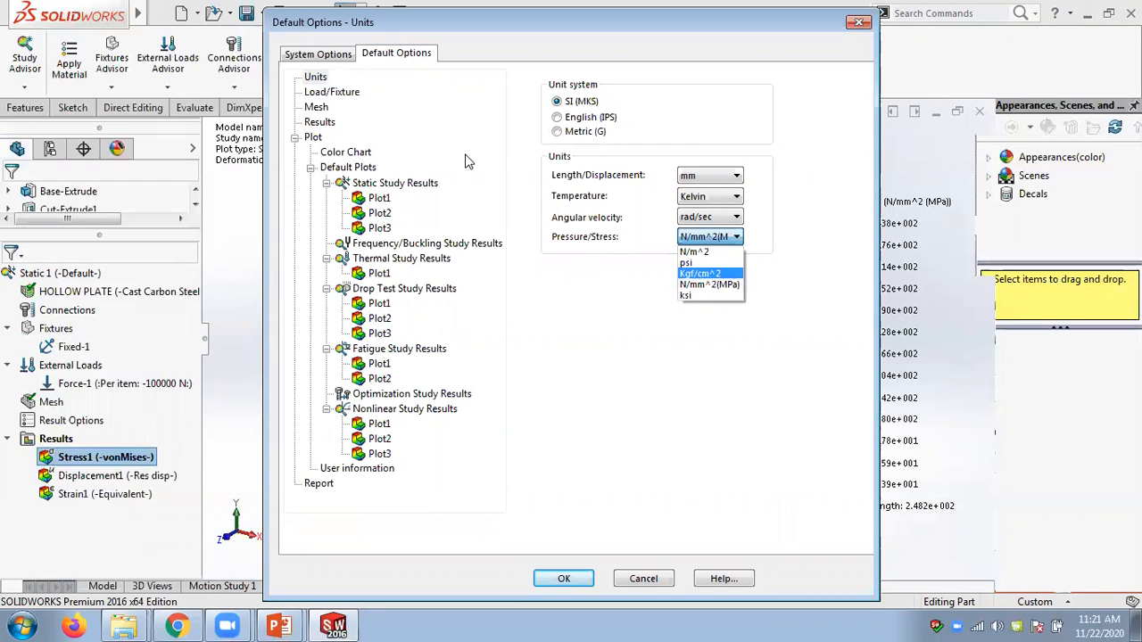
left_click(641, 581)
left_click(643, 580)
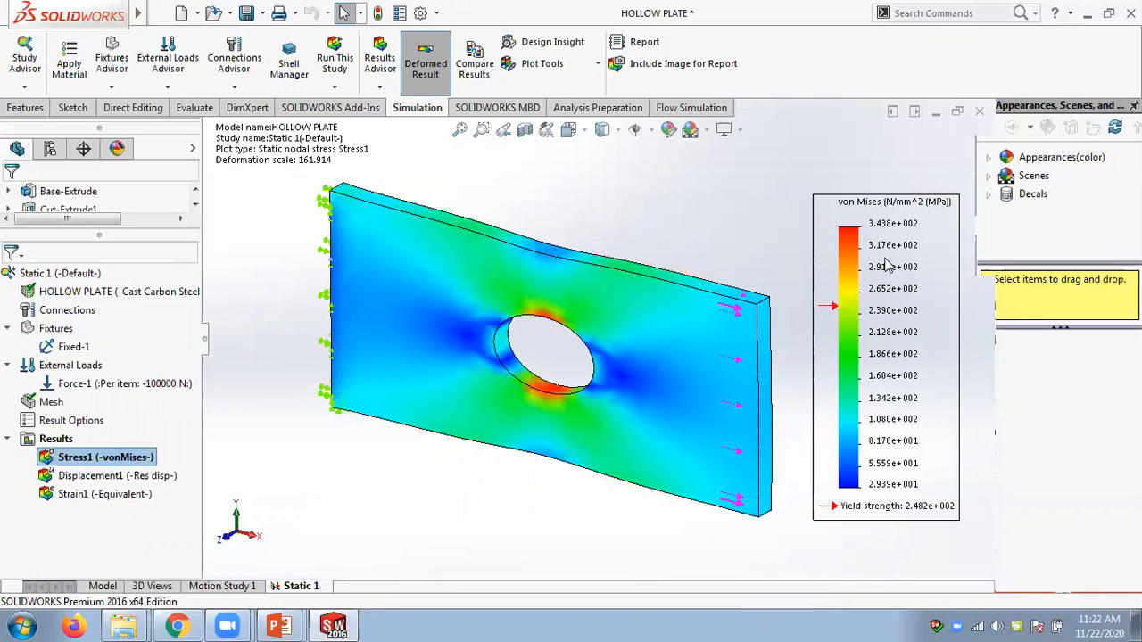
Set the number format of the von Mises stress plot's legend to floating.
right_click(885, 358)
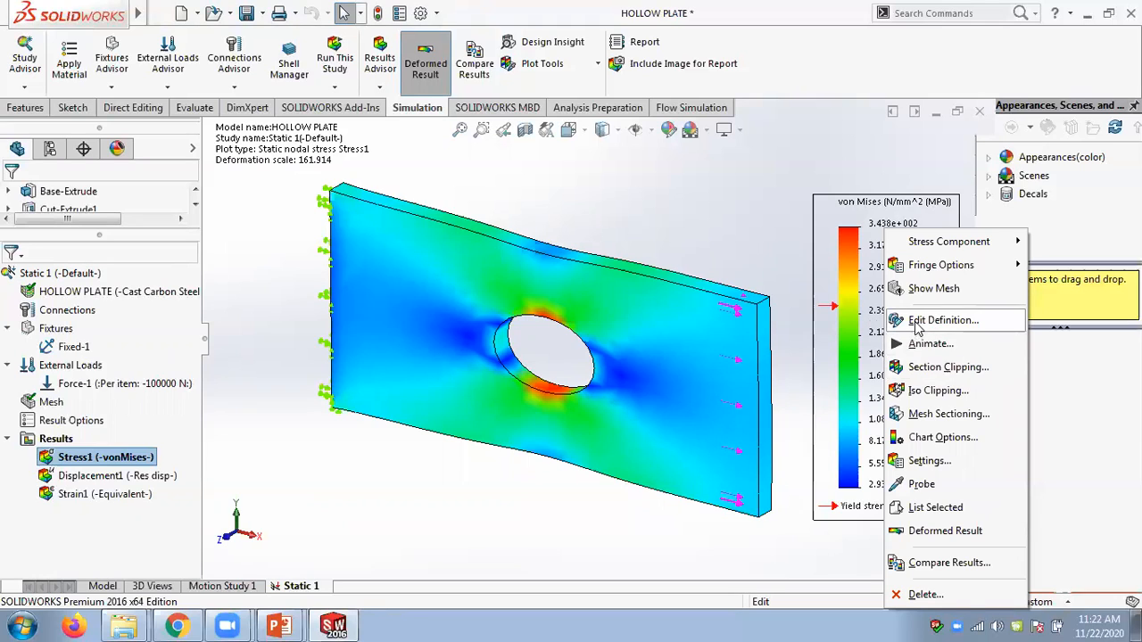
left_click(919, 325)
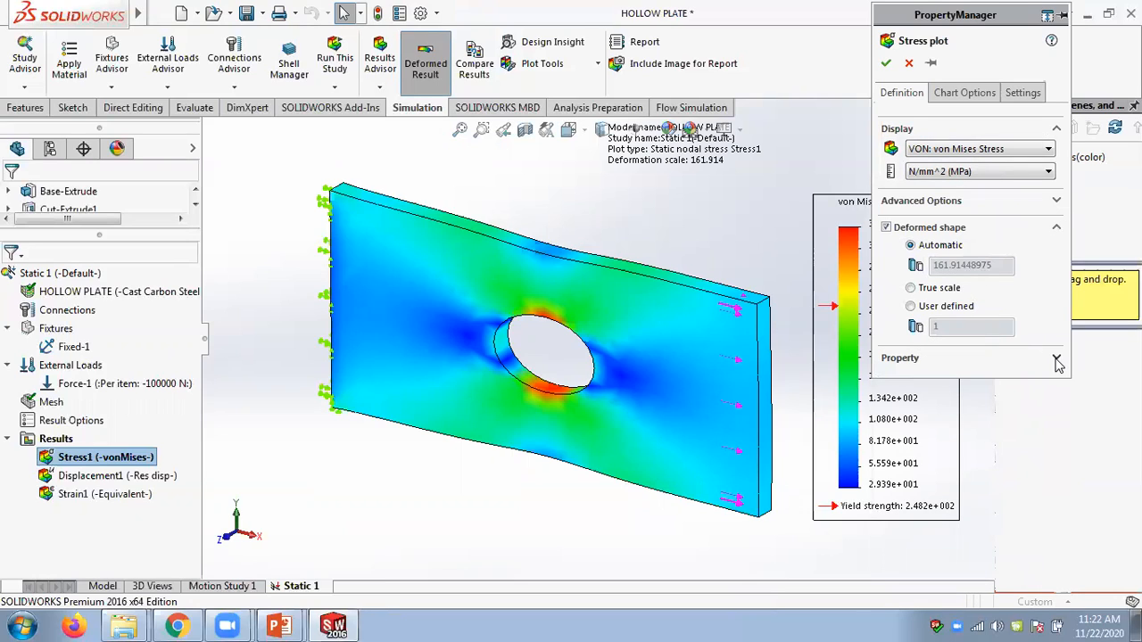
left_click(1056, 201)
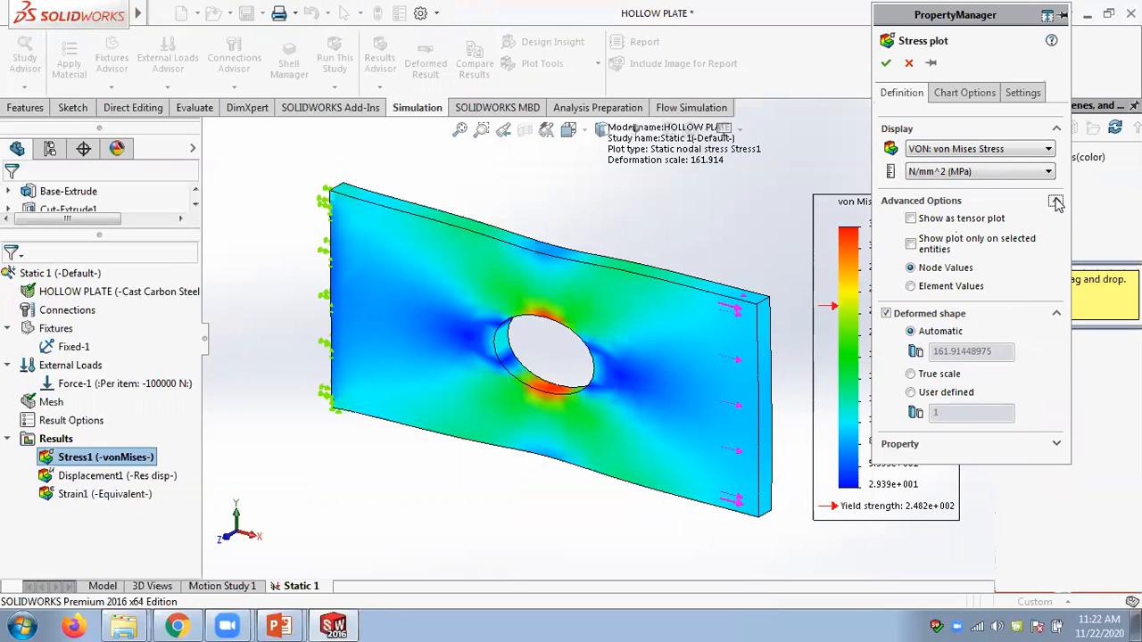
left_click(966, 93)
left_click_drag(1062, 178, 1062, 350)
left_click(919, 270)
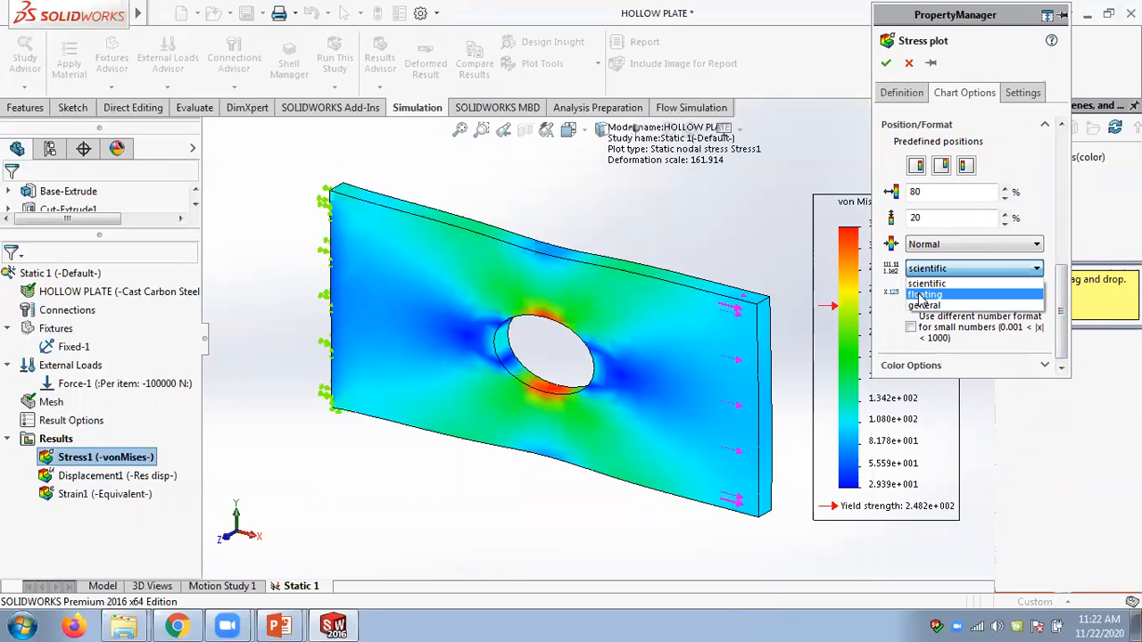
left_click(950, 295)
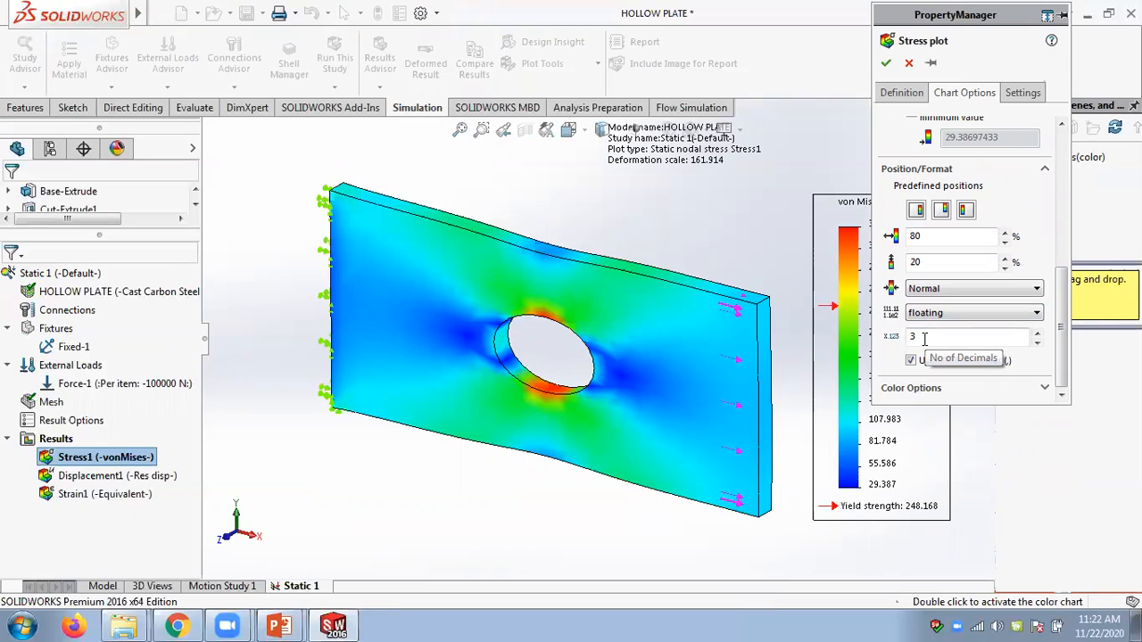
left_click(886, 63)
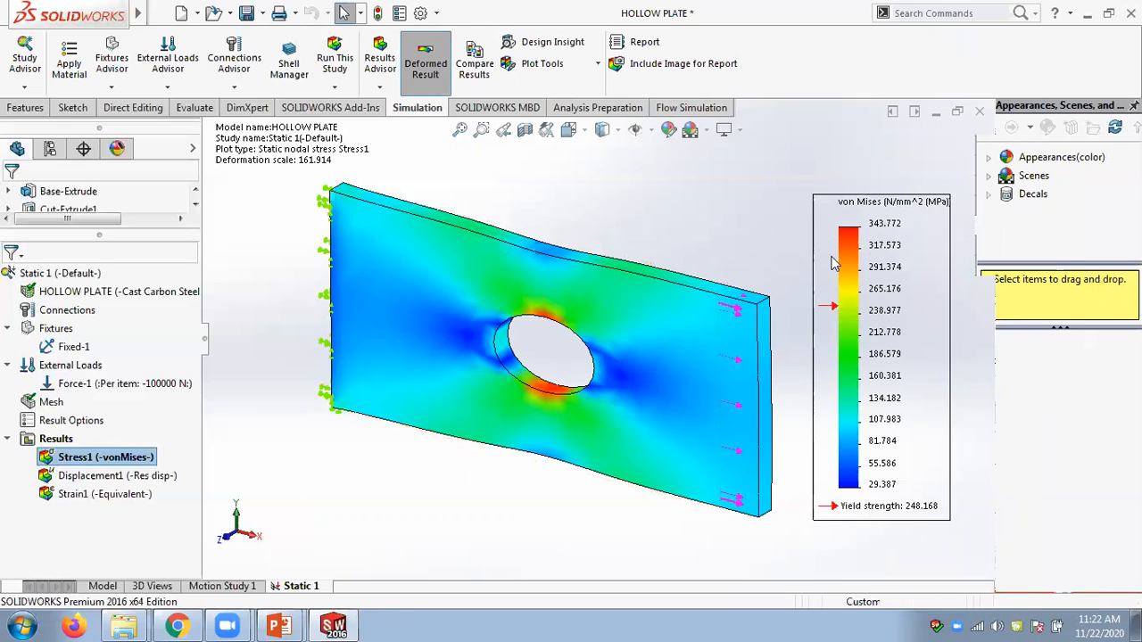
Display the Displacement1 plot and set its legend's number format to floating.
scroll(562, 384, "down", 3)
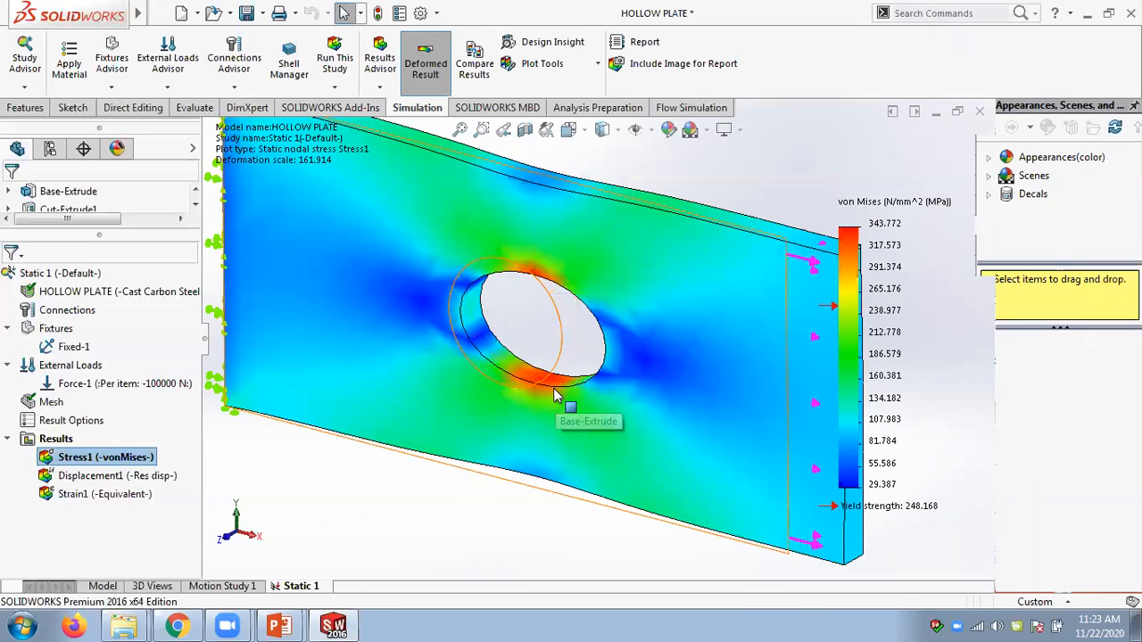
scroll(555, 396, "up", 2)
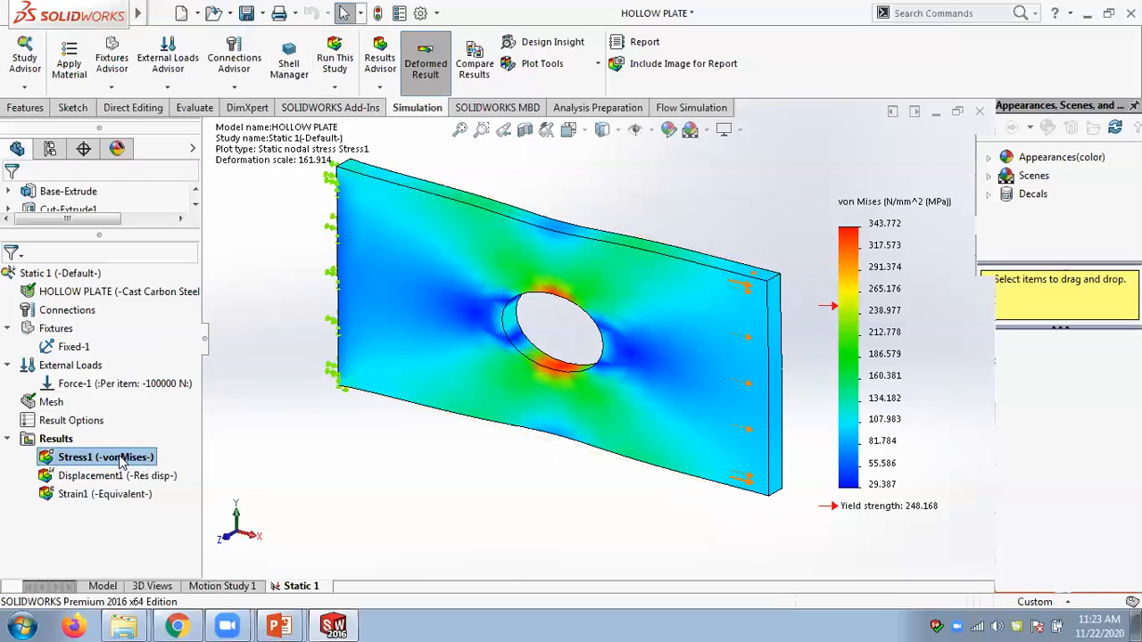
double_click(94, 477)
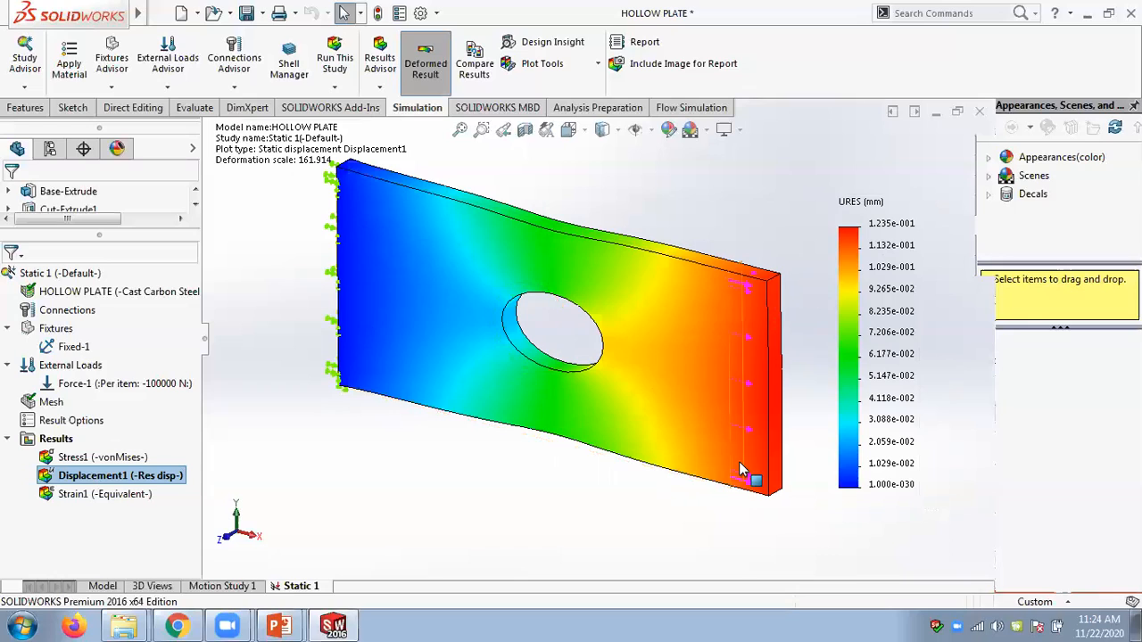
right_click(883, 259)
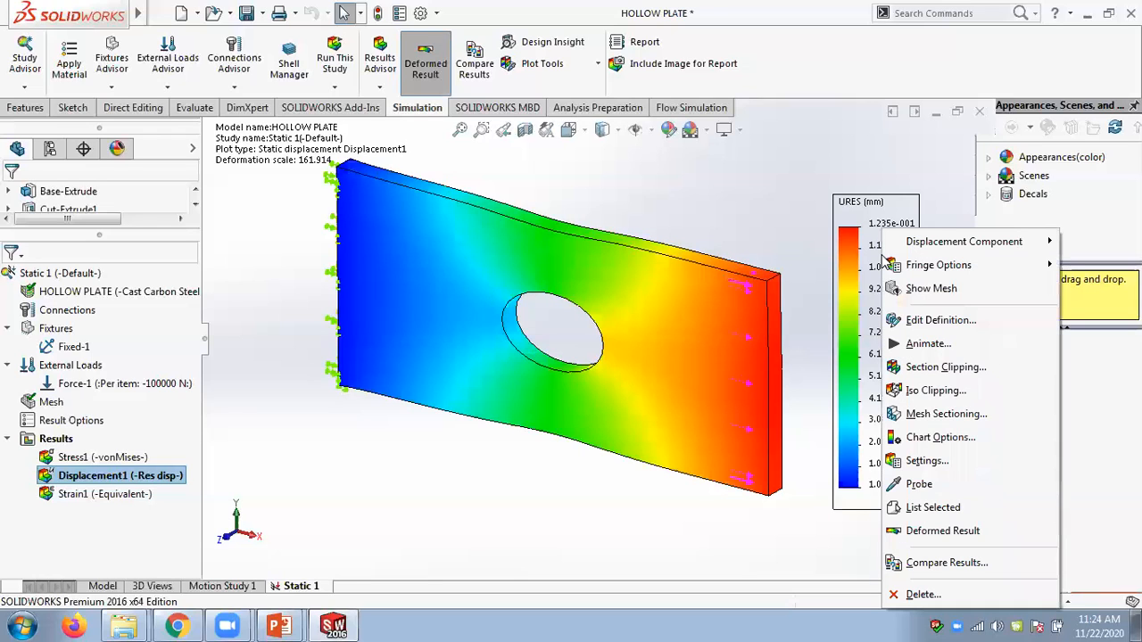
left_click(938, 321)
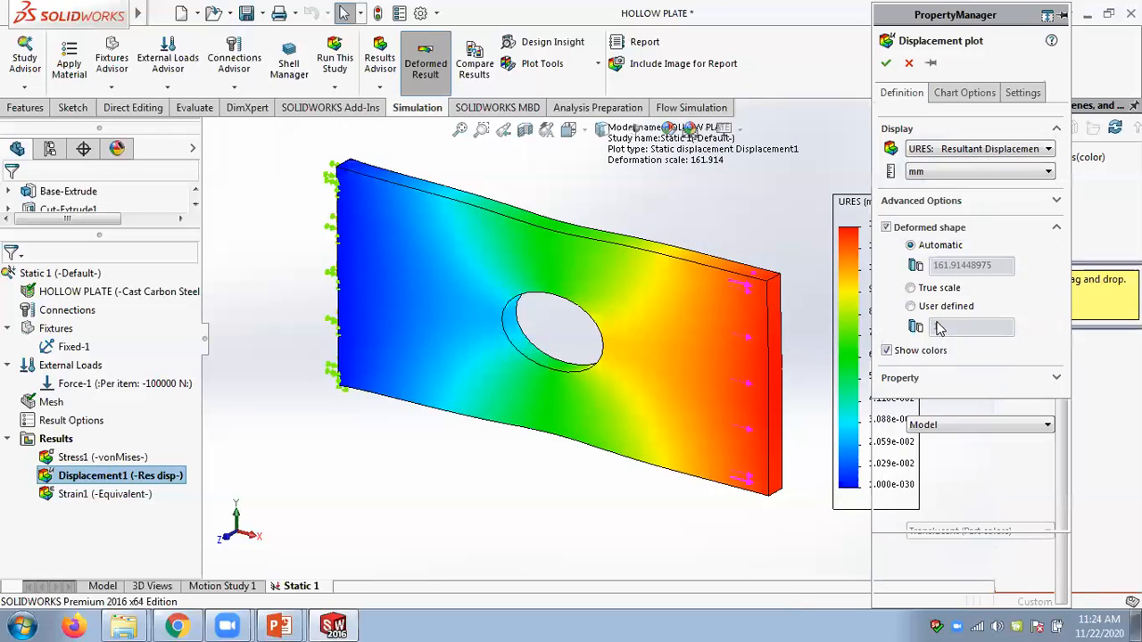
left_click(968, 94)
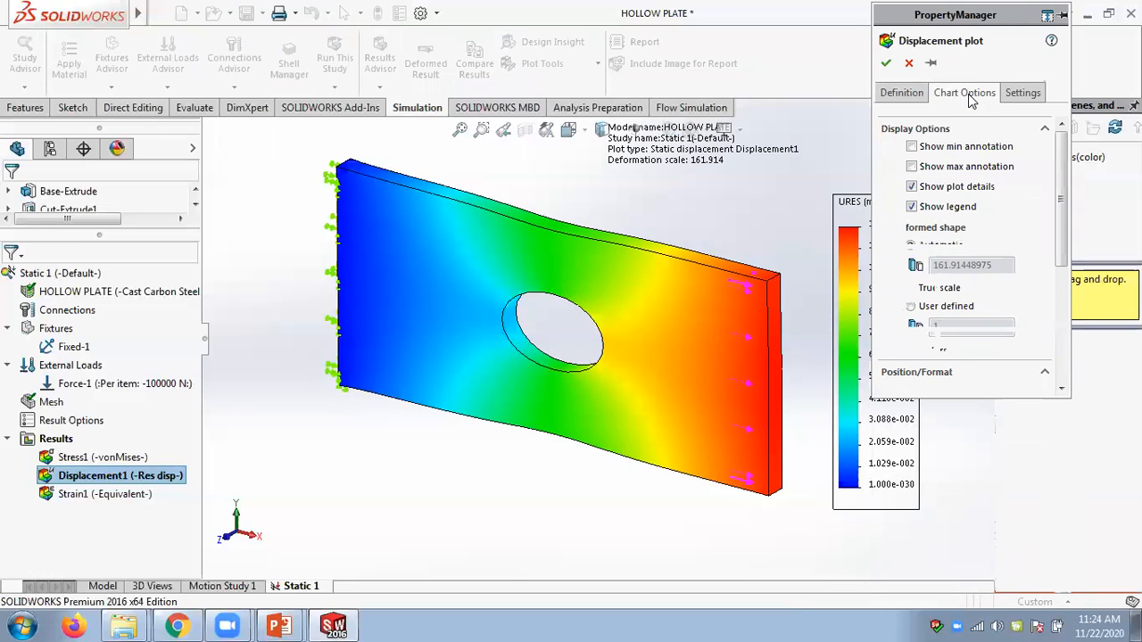
scroll(1066, 258, "down", 4)
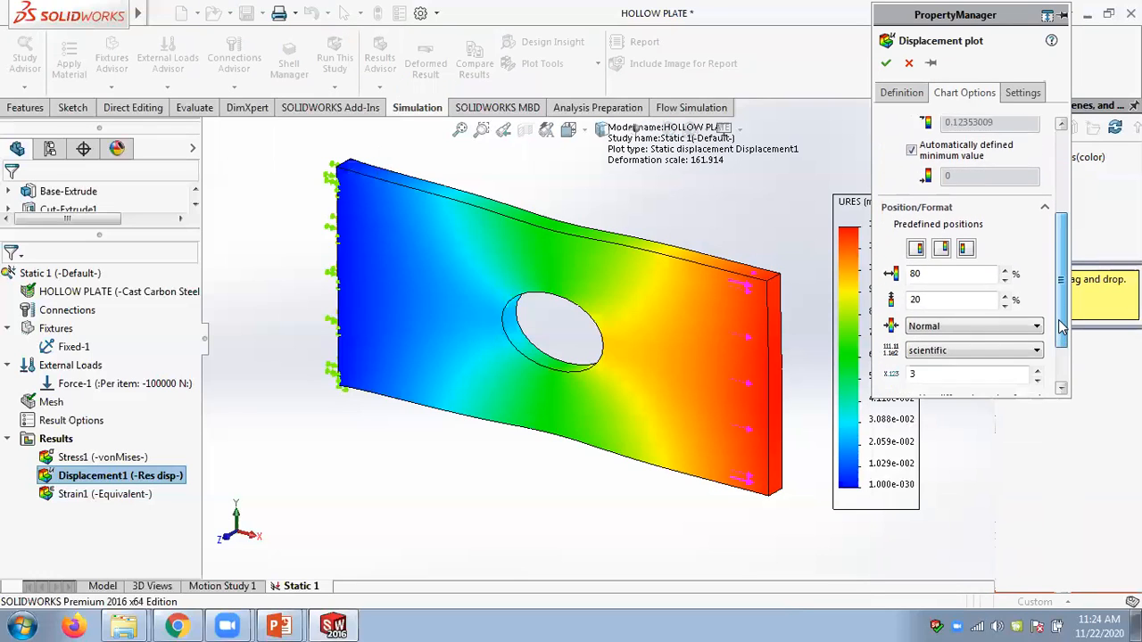
left_click(928, 311)
left_click(925, 329)
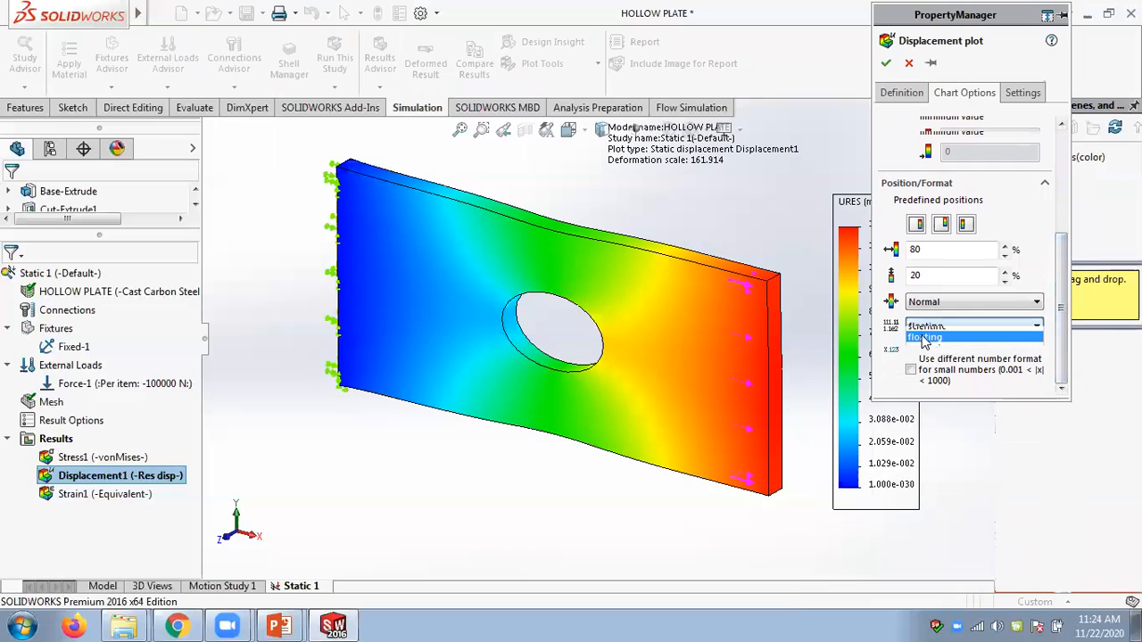
left_click(887, 64)
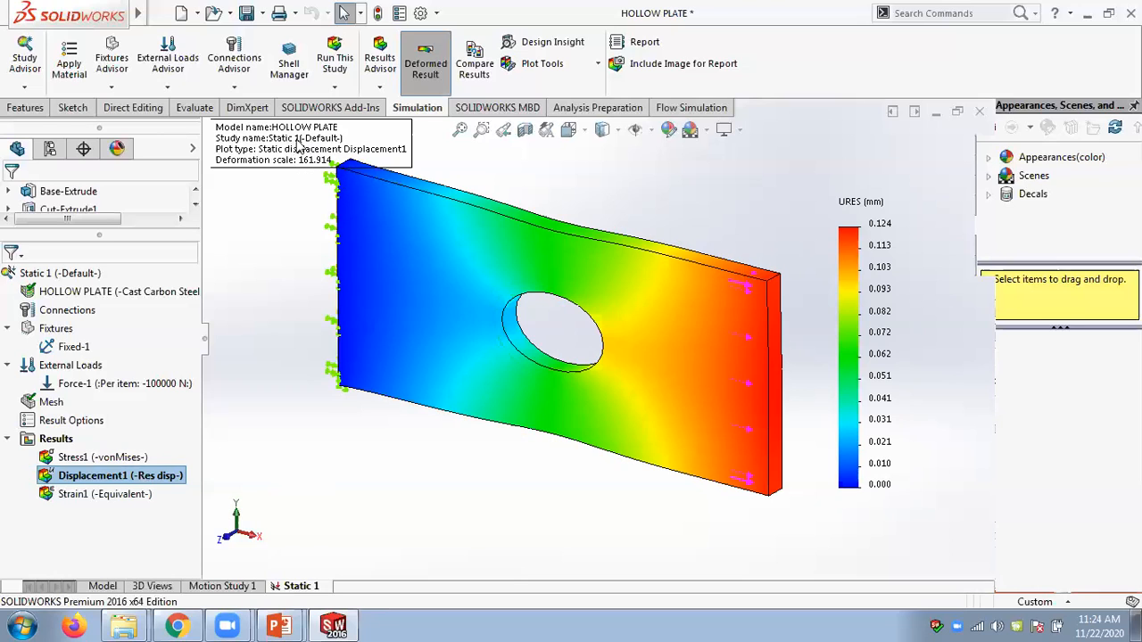
Play the animation of the Displacement1 plot, moving its settings clear of the legend, and close it.
right_click(152, 477)
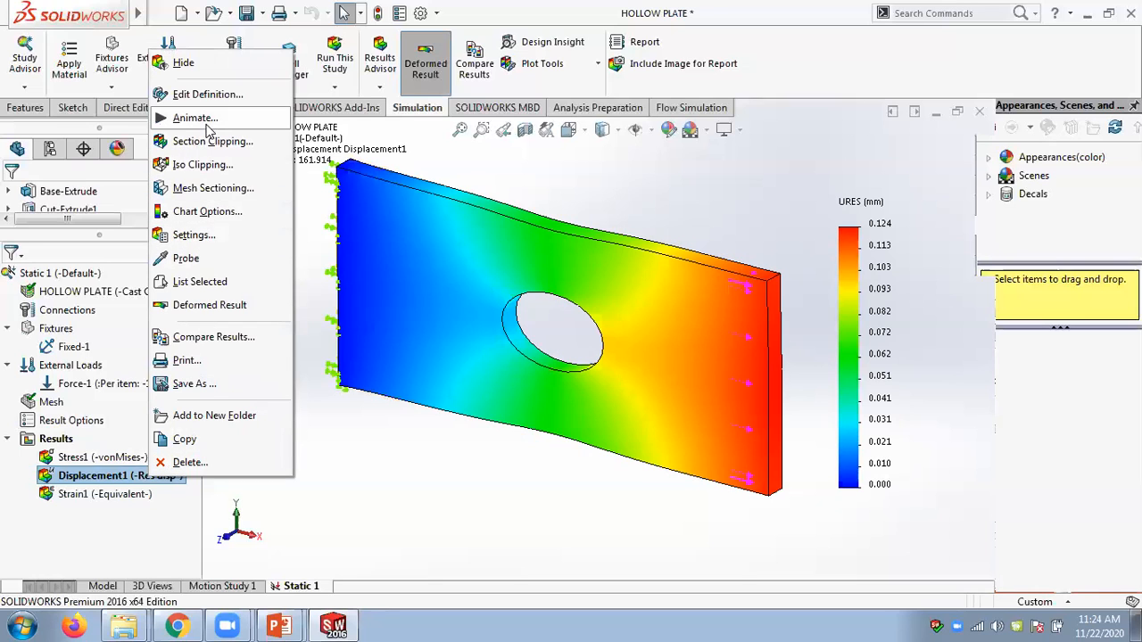
left_click(194, 118)
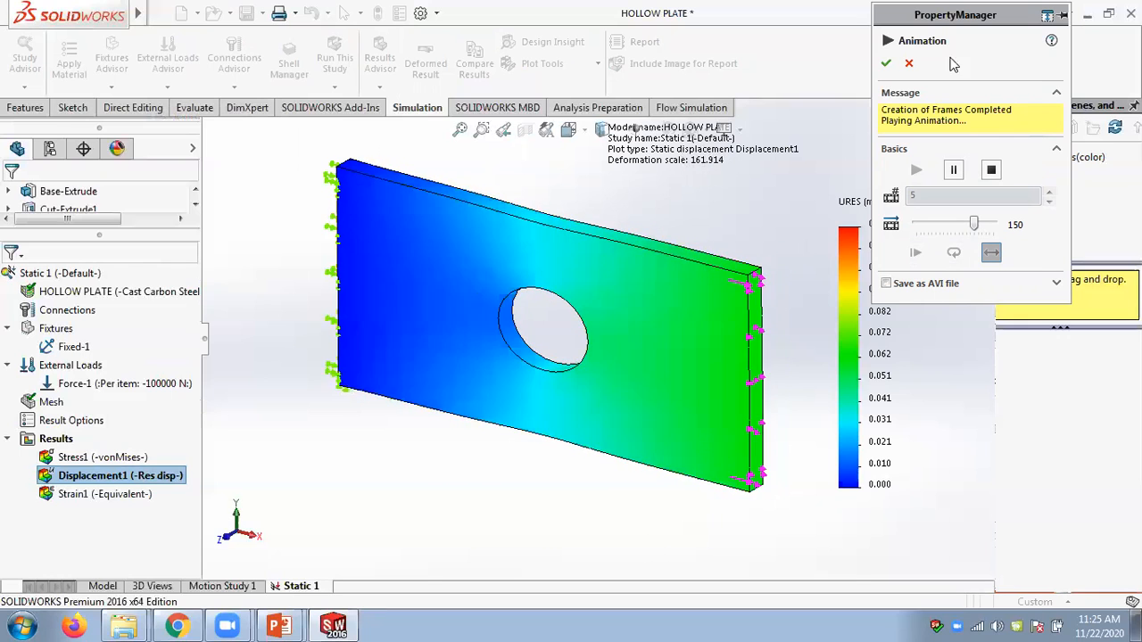
left_click_drag(947, 18, 1005, 109)
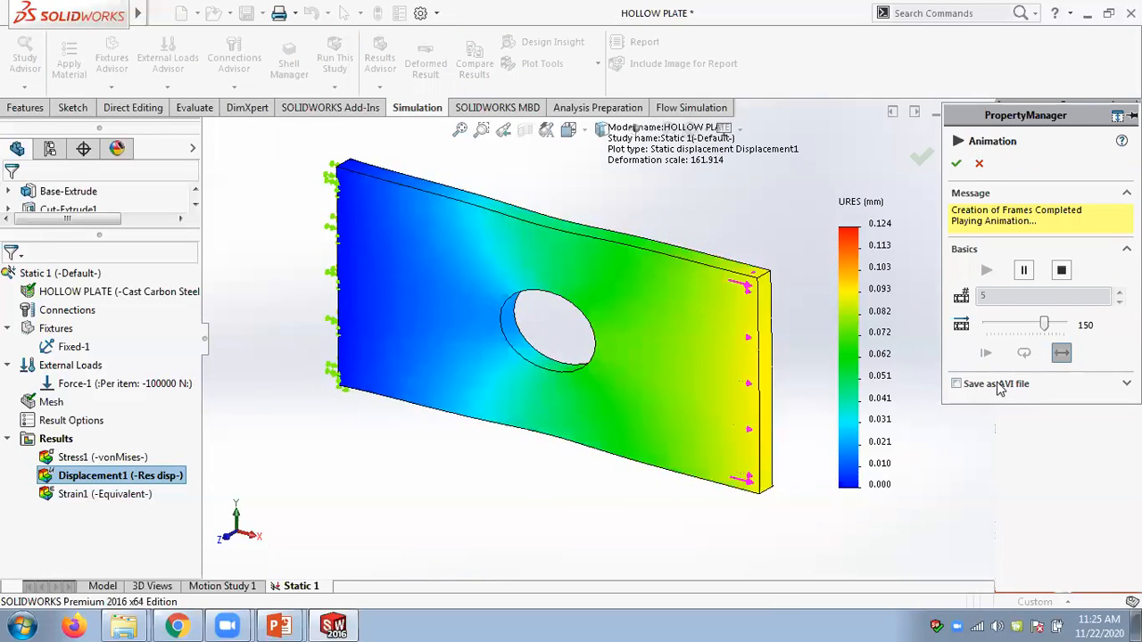
left_click(979, 163)
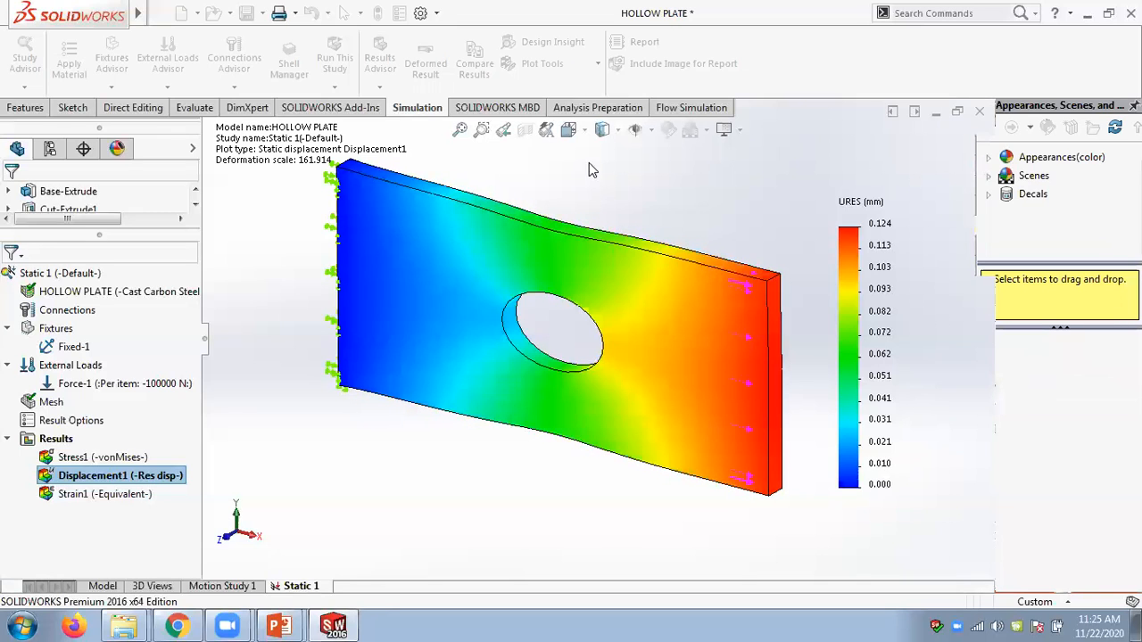
Display the Stress1 plot, play its animation, and close the animation.
double_click(100, 458)
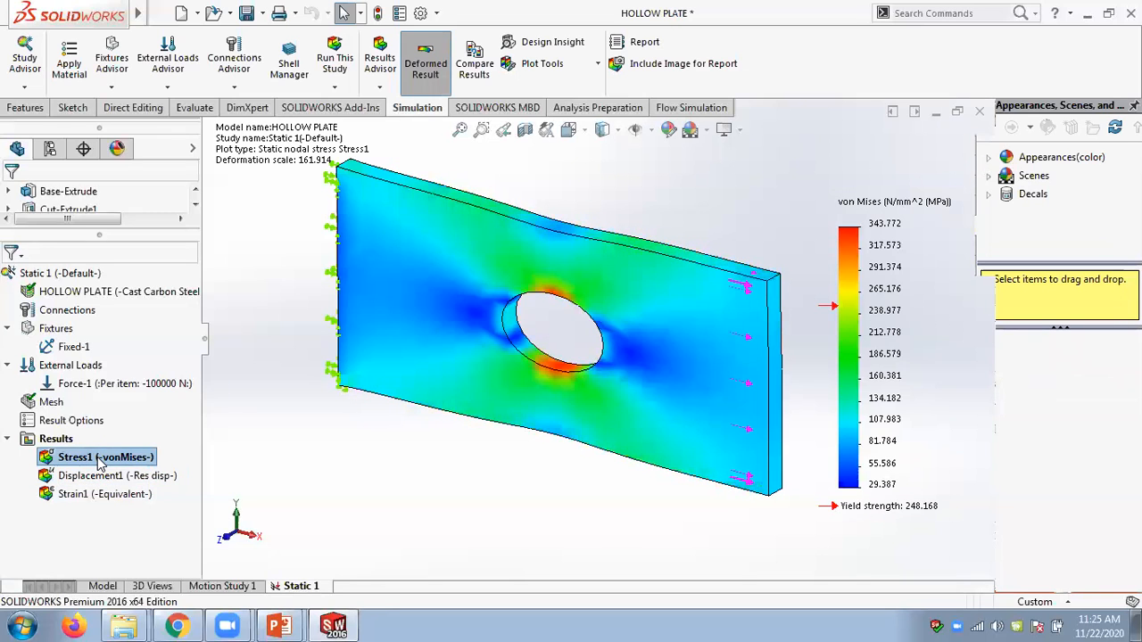
right_click(96, 459)
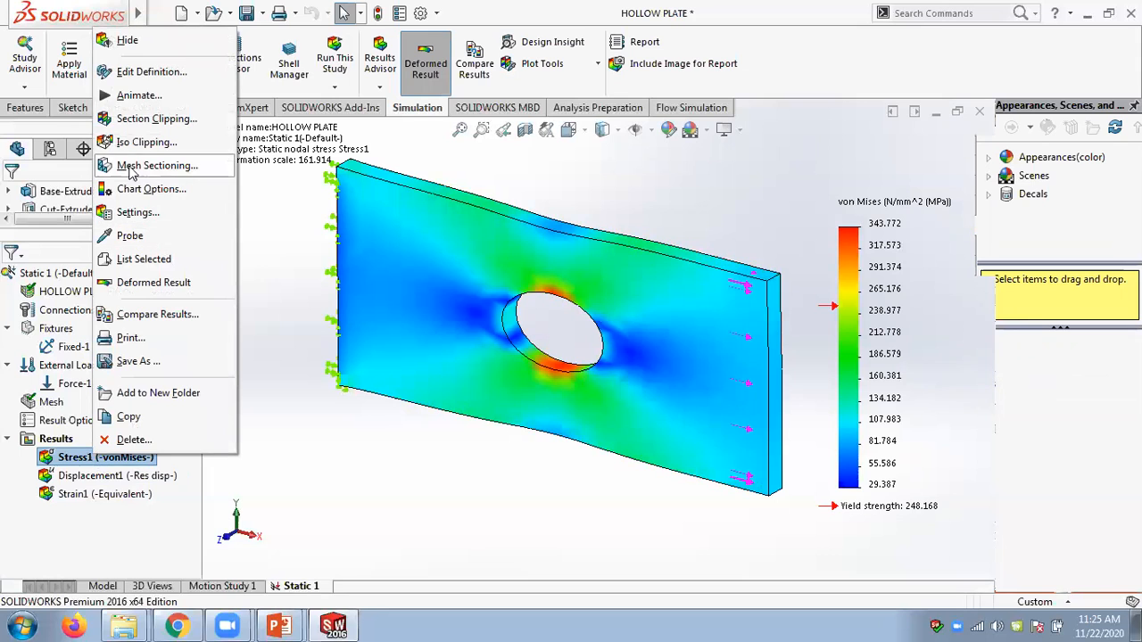
left_click(133, 96)
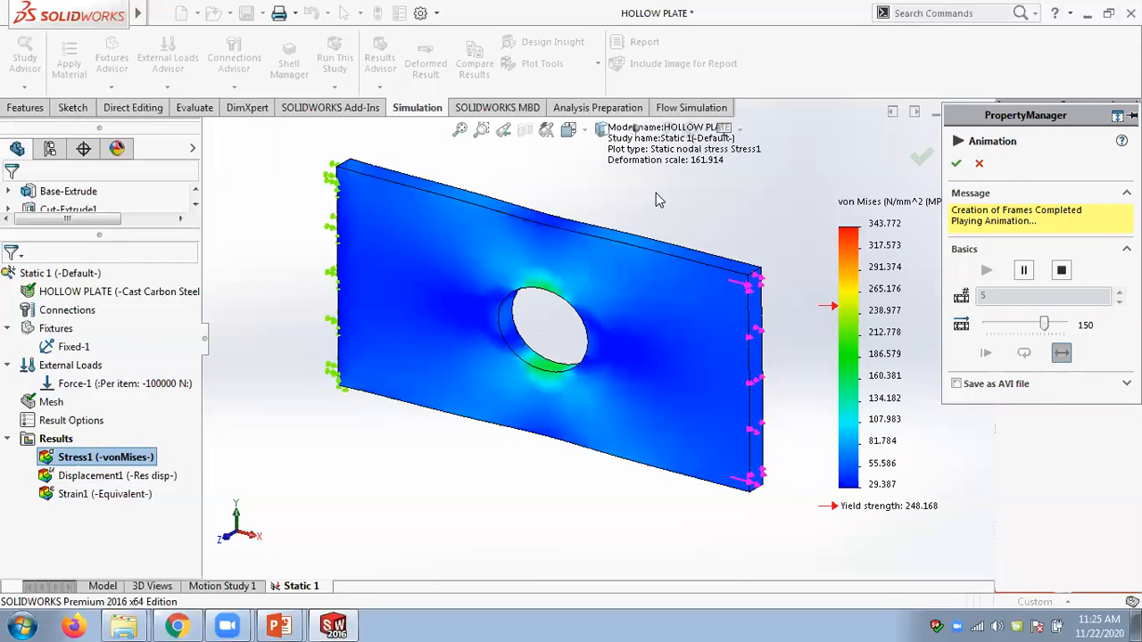
left_click(978, 163)
scroll(597, 238, "up", 1)
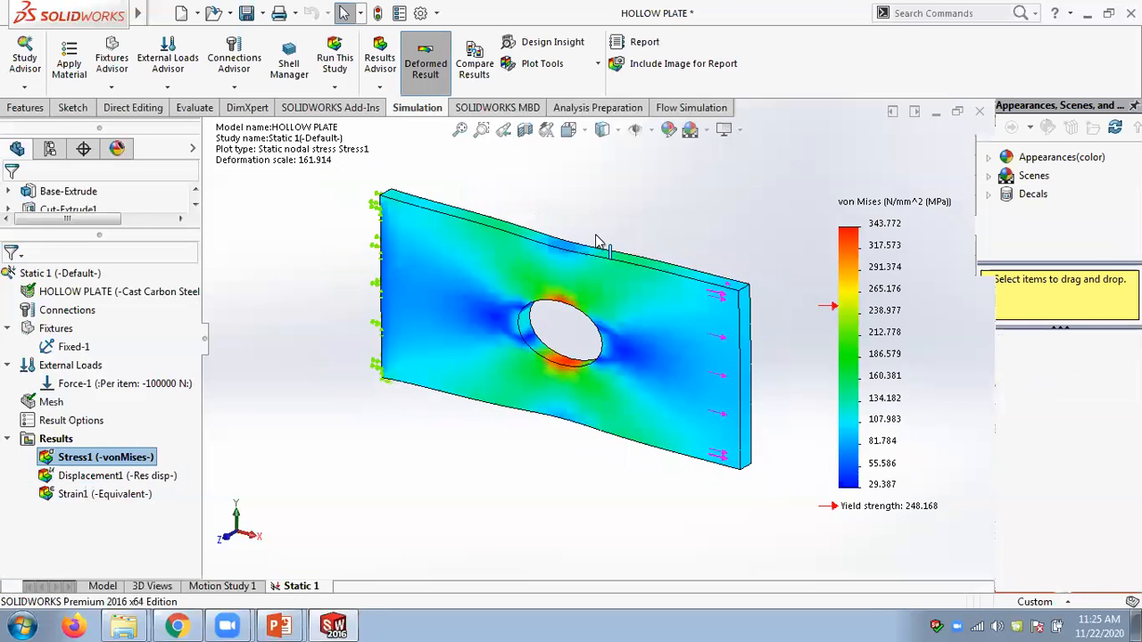
right_click(286, 158)
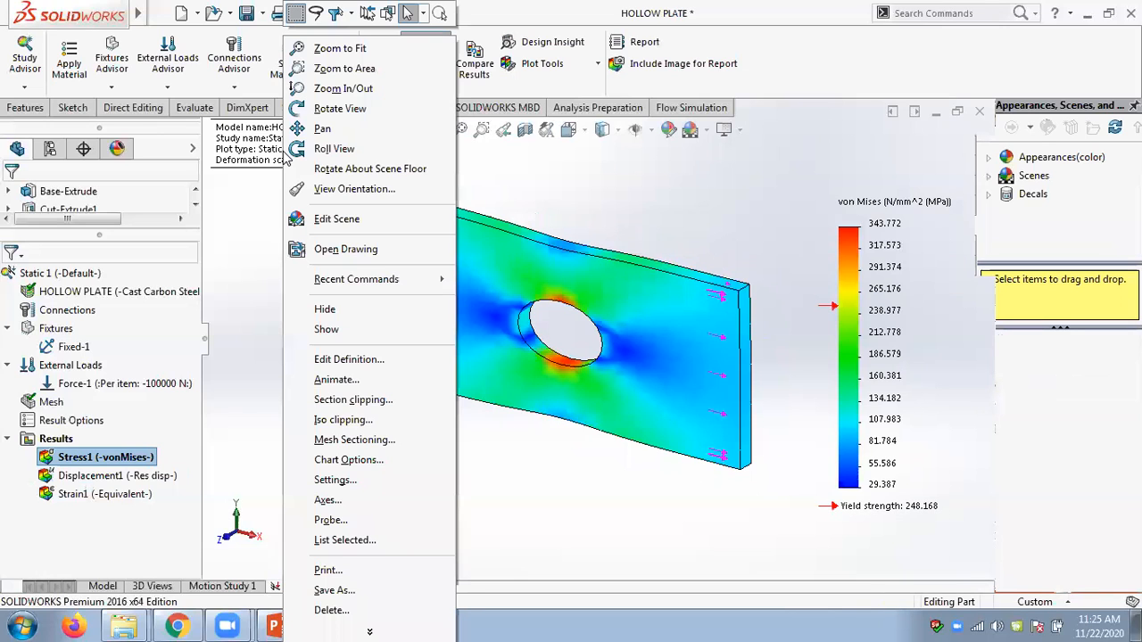
left_click(243, 156)
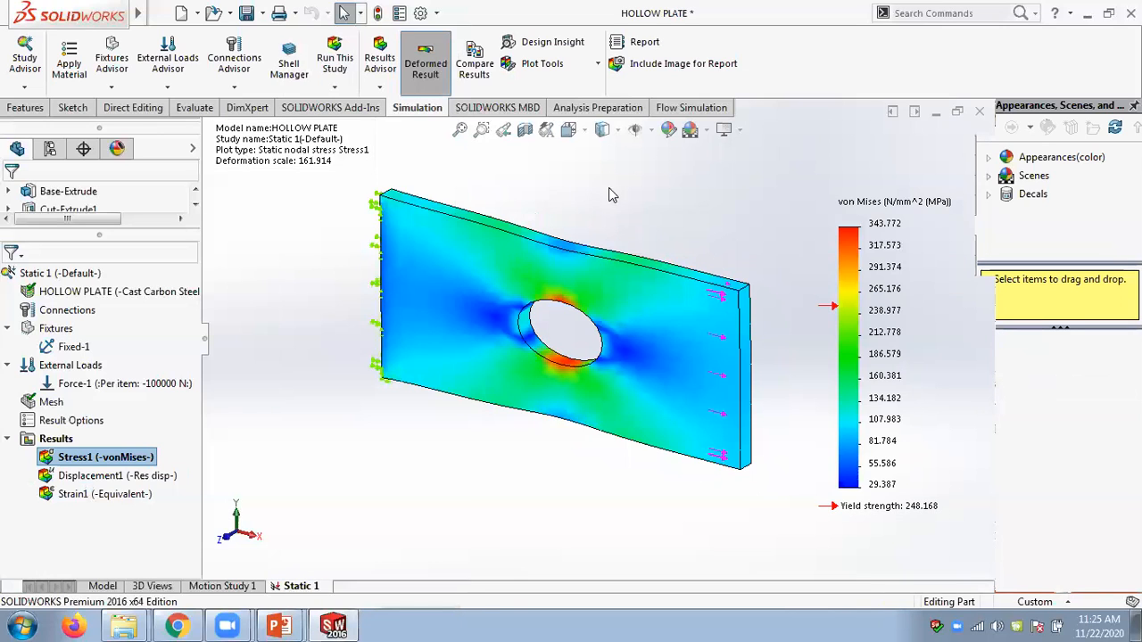
right_click(256, 162)
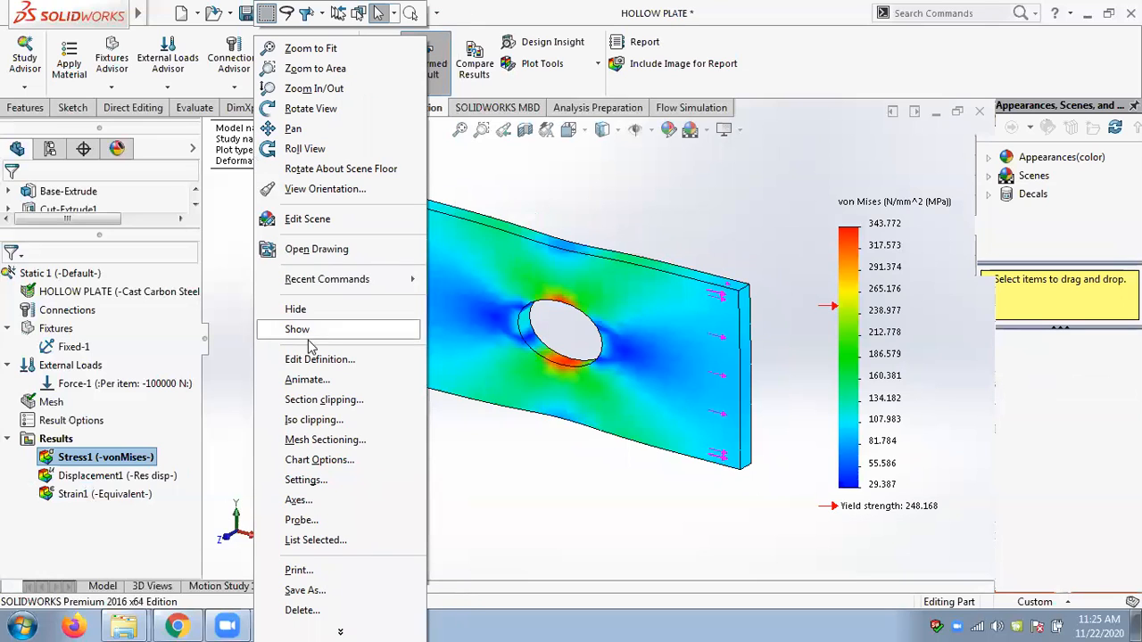
left_click(680, 196)
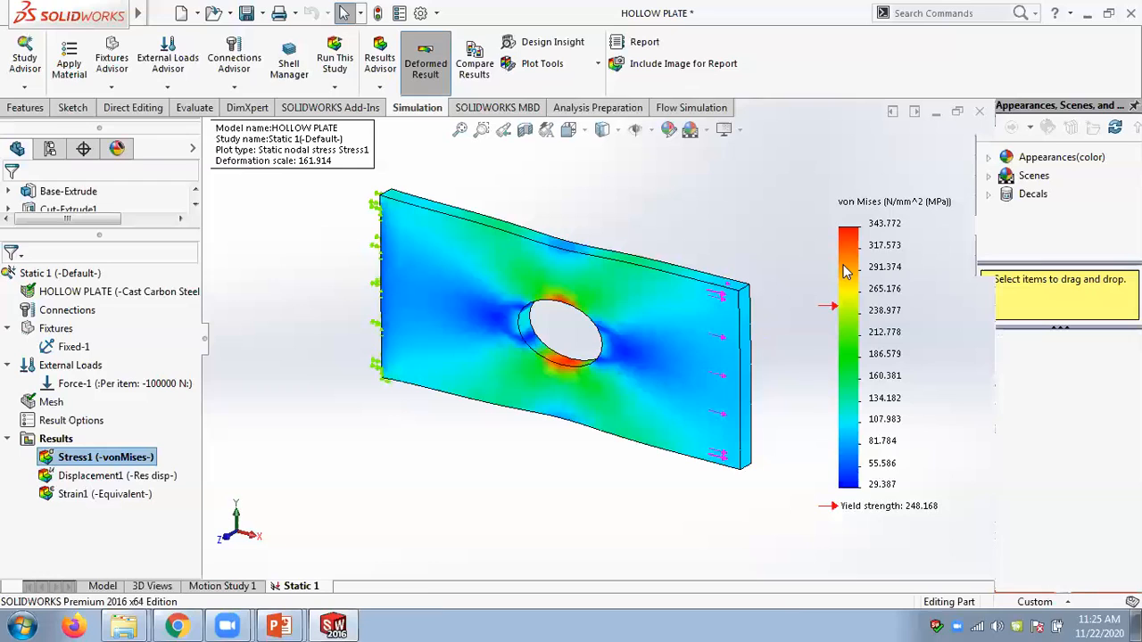
Set the deformed shape of the Stress1 plot to true scale.
right_click(898, 314)
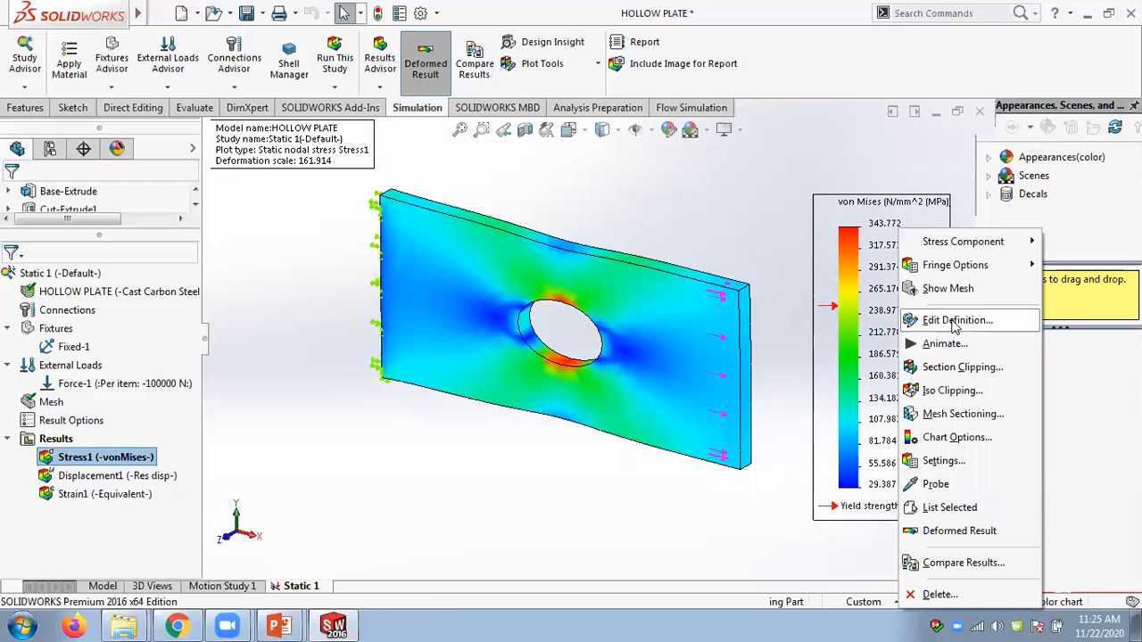
left_click(952, 321)
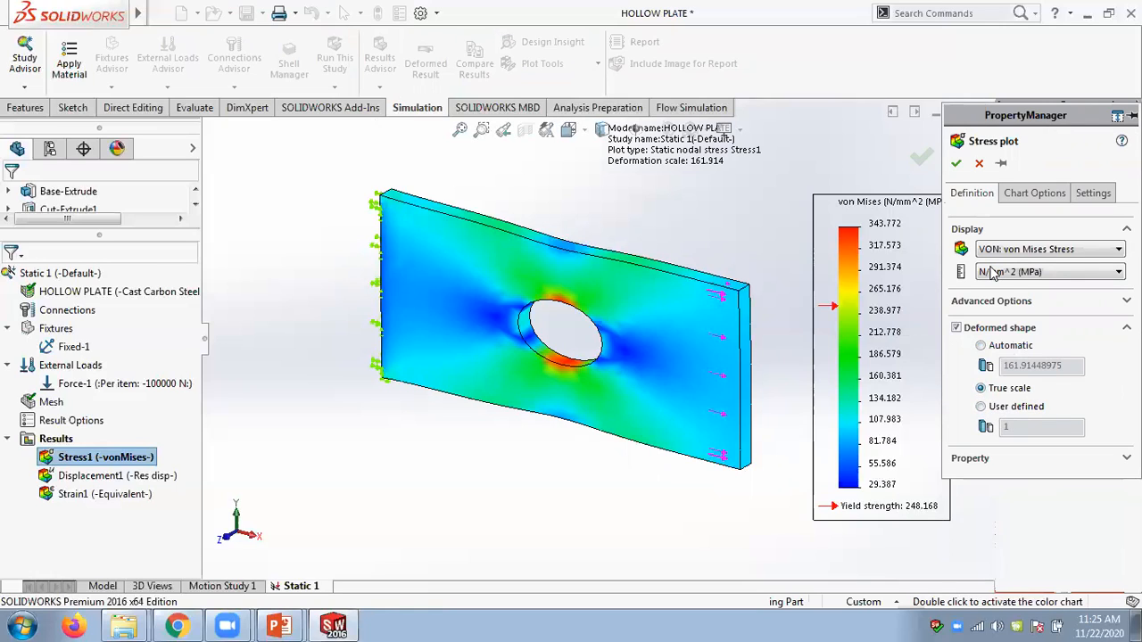
left_click(955, 165)
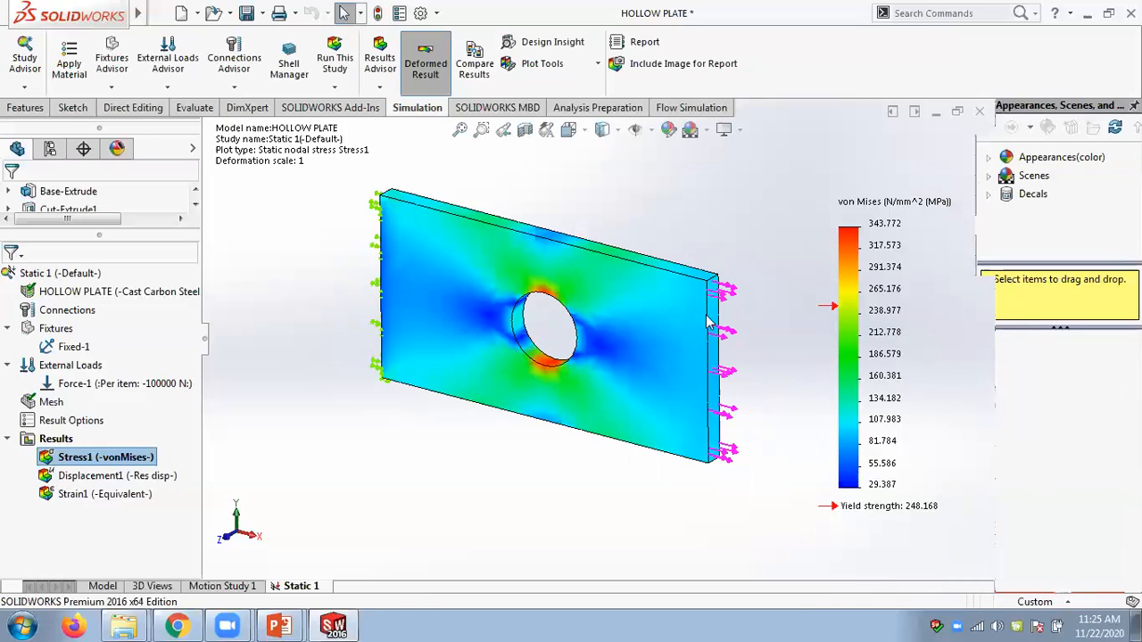
Animate the true-scale Stress1 plot to examine its deformation, and close the animation.
right_click(109, 460)
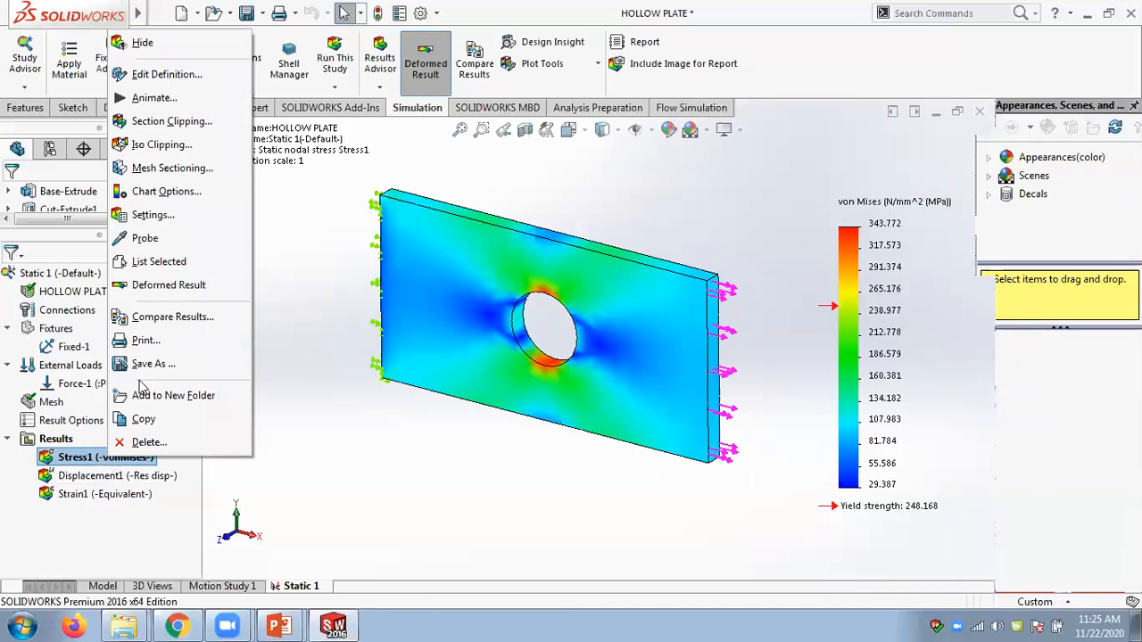
left_click(164, 98)
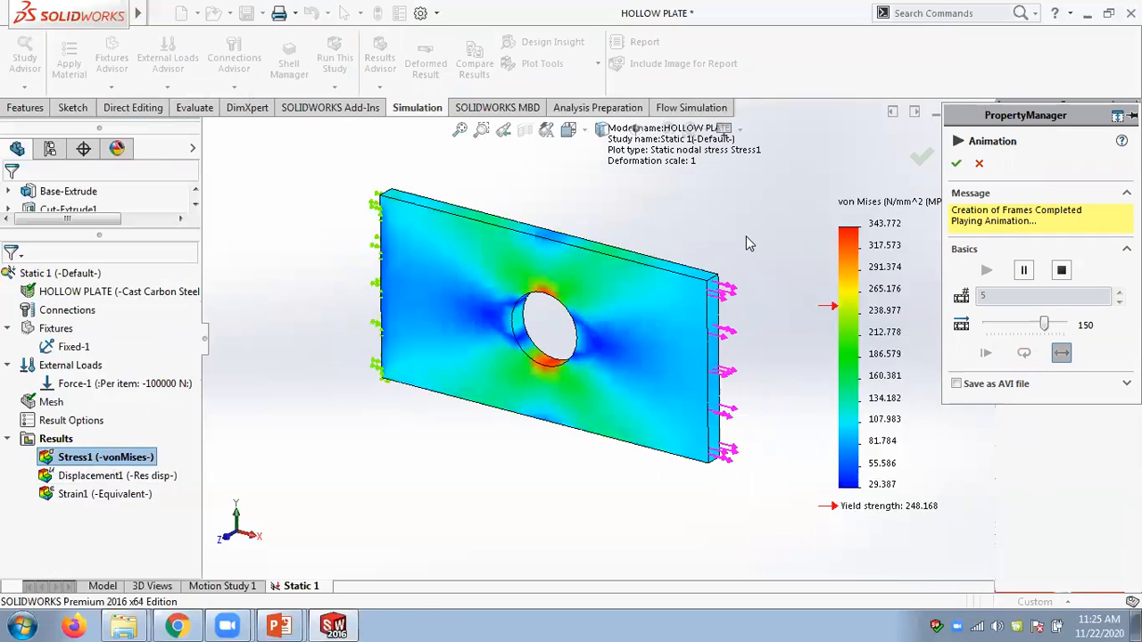
left_click(979, 163)
Display the Displacement1 plot and set its deformed shape to true scale.
double_click(88, 476)
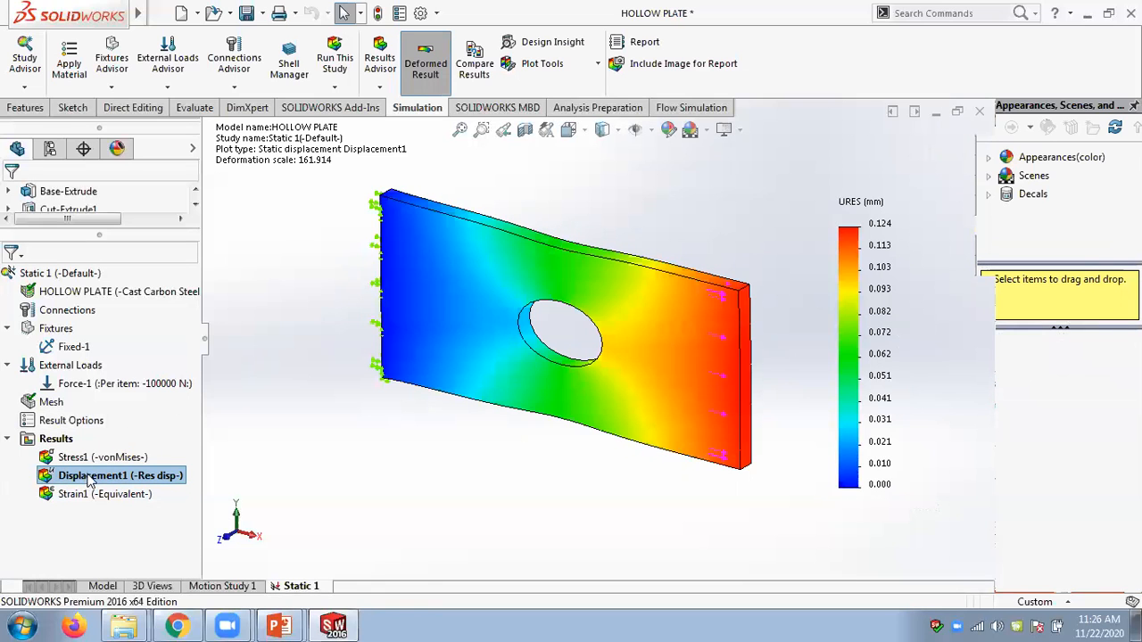
right_click(871, 312)
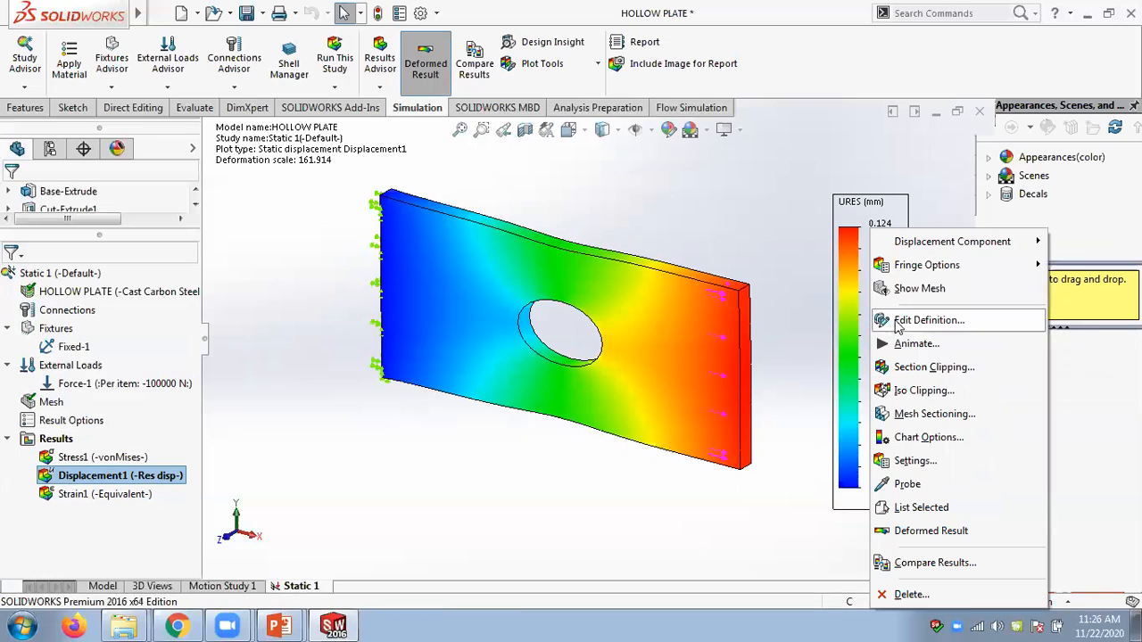
left_click(896, 322)
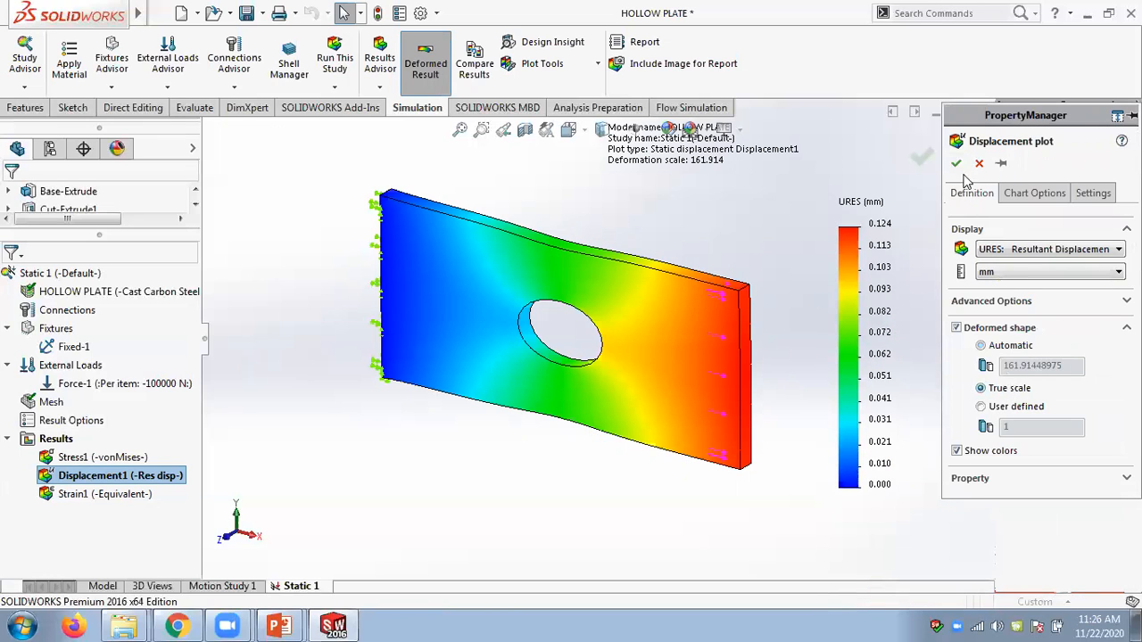
left_click(955, 163)
Animate the true-scale Displacement1 plot to examine its deformation, and close the animation.
right_click(169, 479)
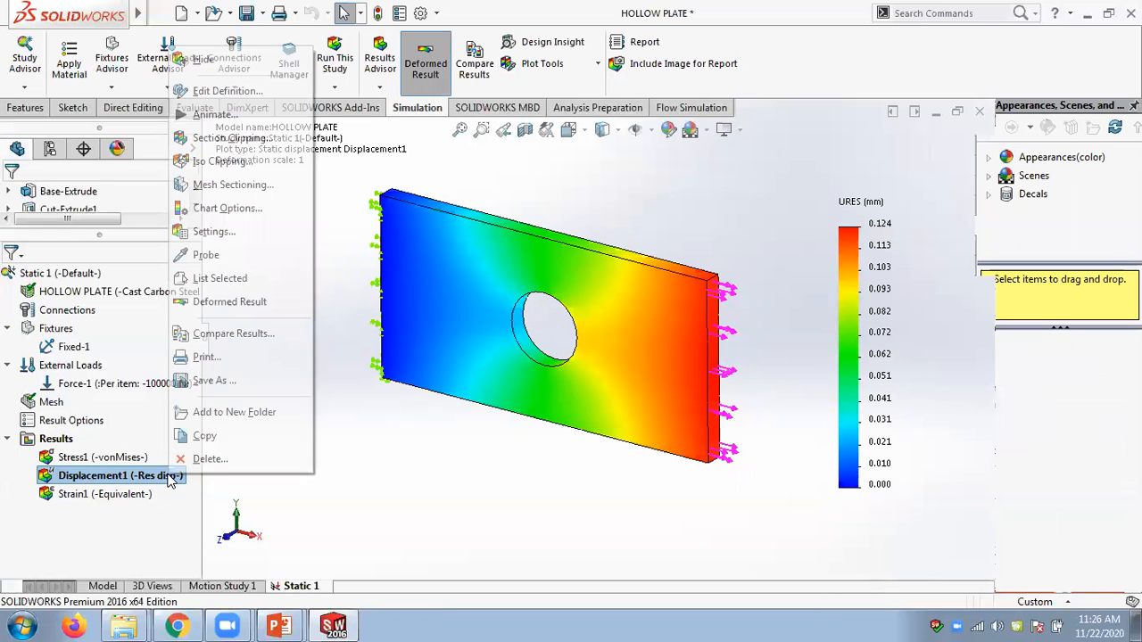
left_click(219, 115)
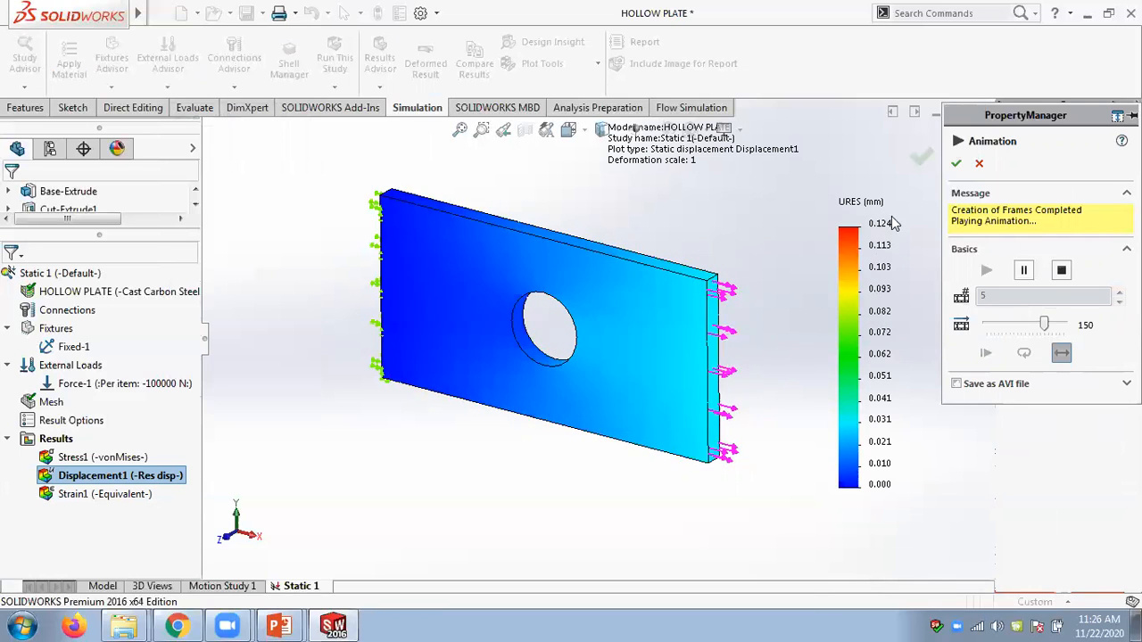
left_click(979, 163)
Set the Displacement1 plot's deformed shape to the automatic scale, play its animation, and close the animation.
right_click(871, 277)
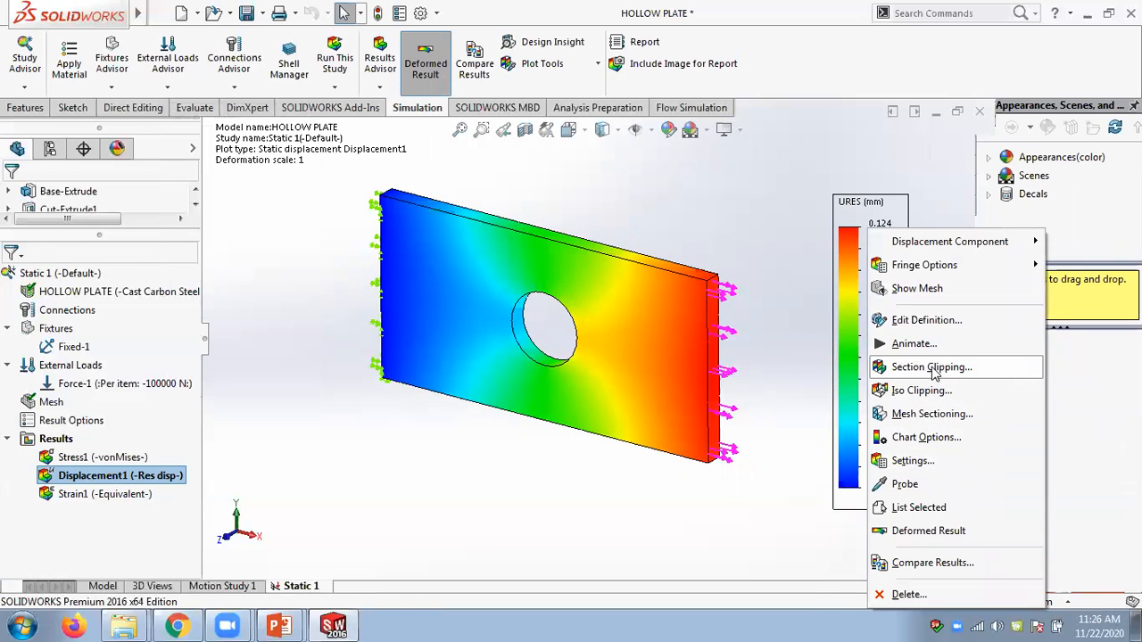
left_click(923, 321)
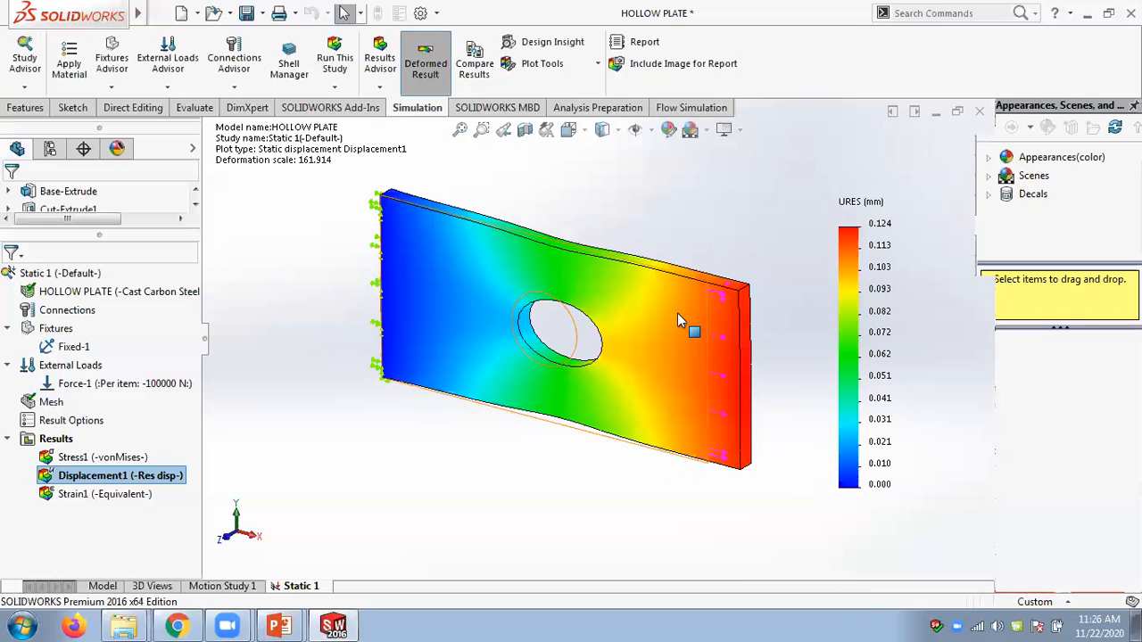
right_click(678, 313)
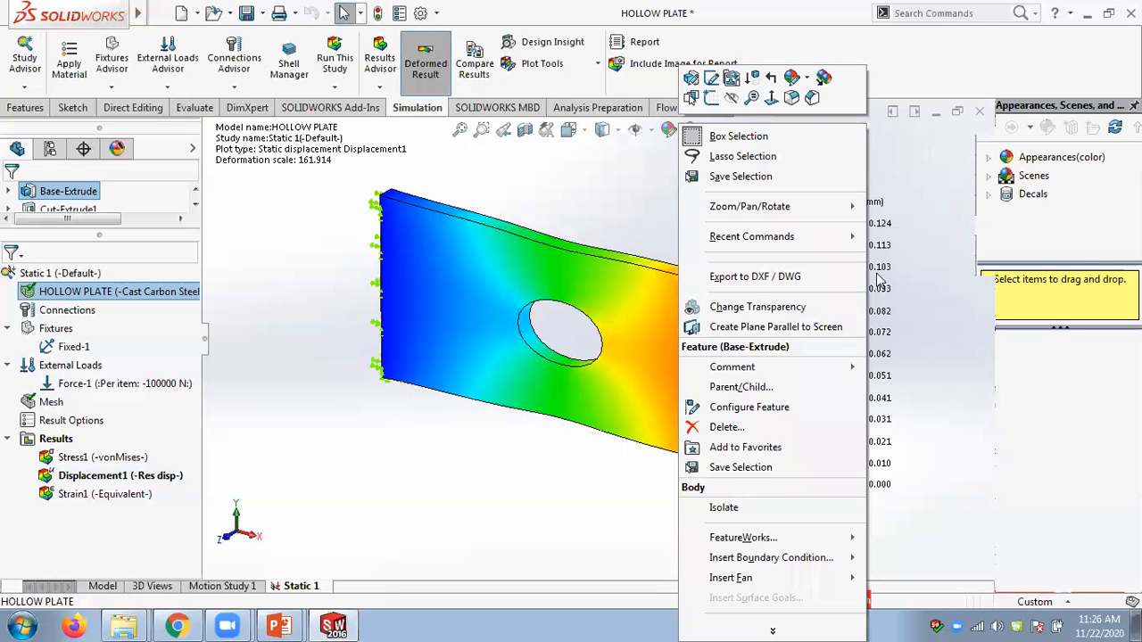
right_click(878, 281)
left_click(903, 339)
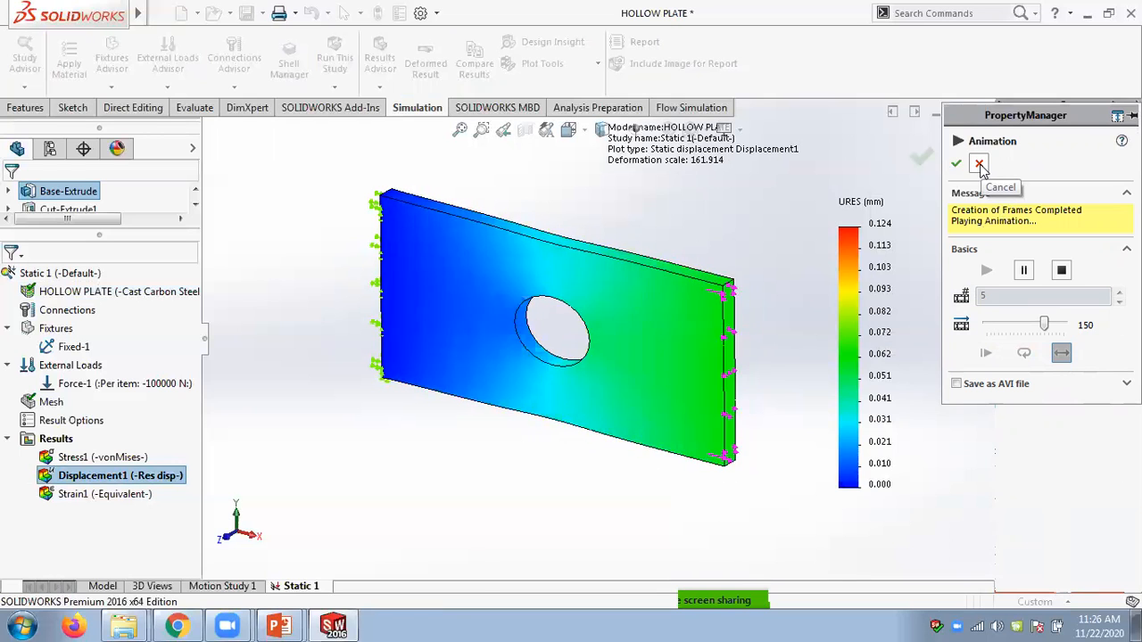
left_click(979, 166)
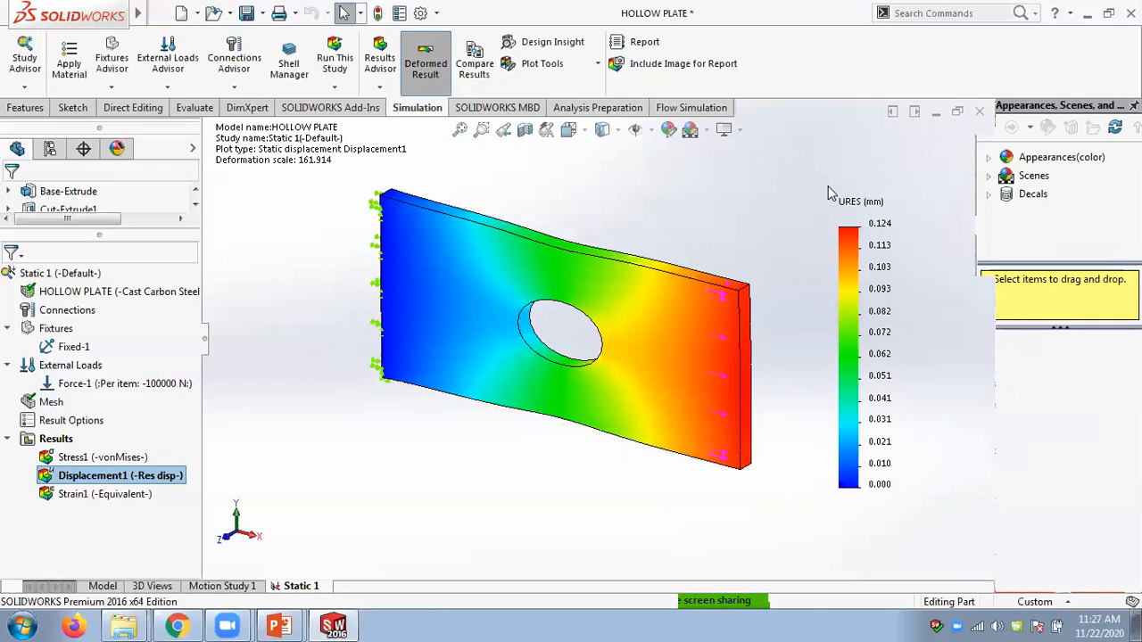
Display the Strain1 plot, switch to the Stress1 plot, and examine the stress distribution around the hole.
double_click(76, 498)
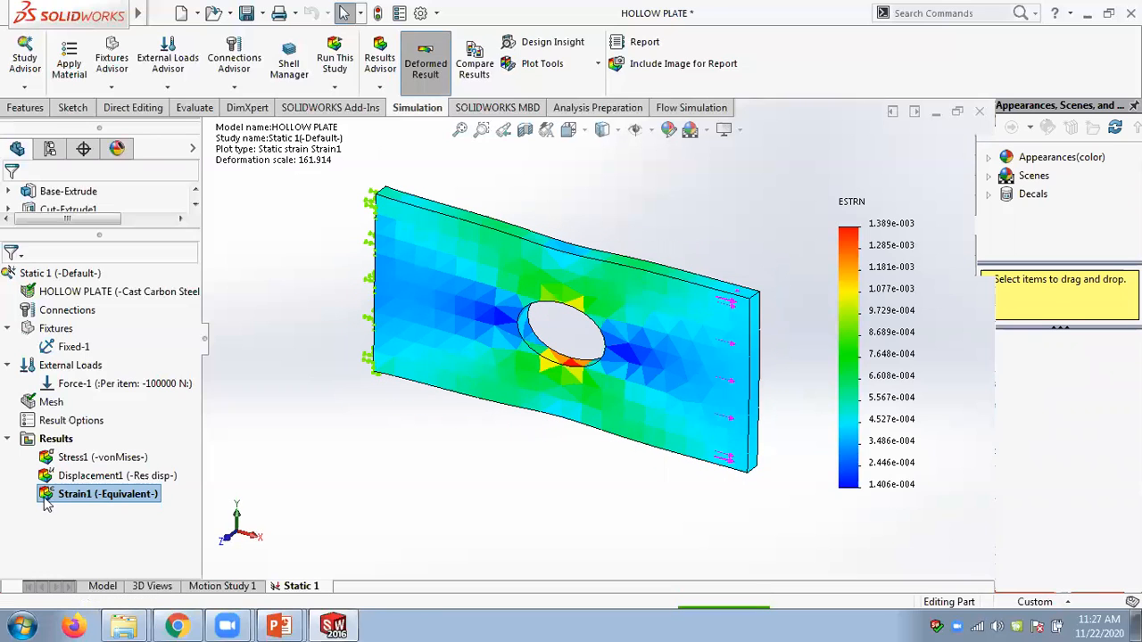
double_click(74, 457)
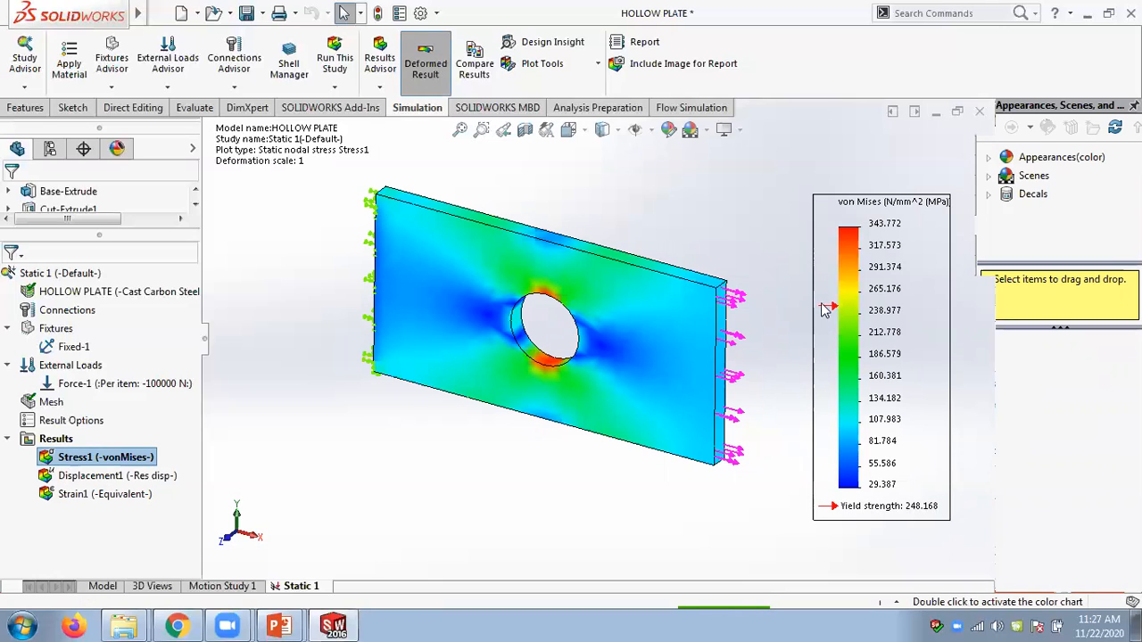
scroll(571, 299, "down", 2)
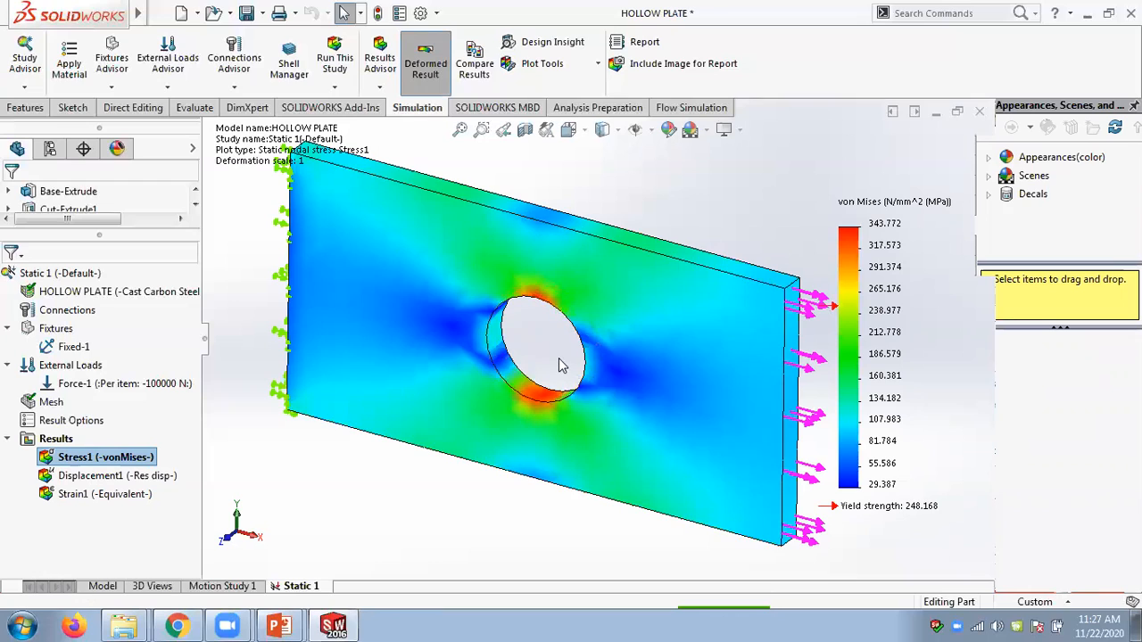
scroll(561, 366, "up", 2)
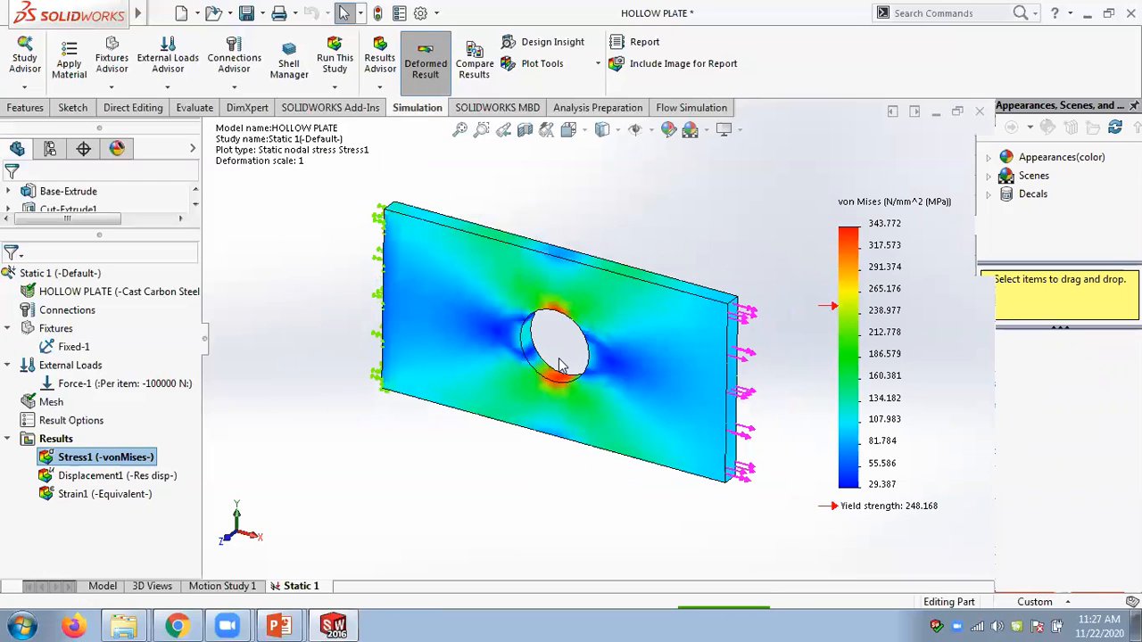
Edit the Stress1 plot definition to show the max annotation, and move its label above the plate's upper edge.
right_click(891, 287)
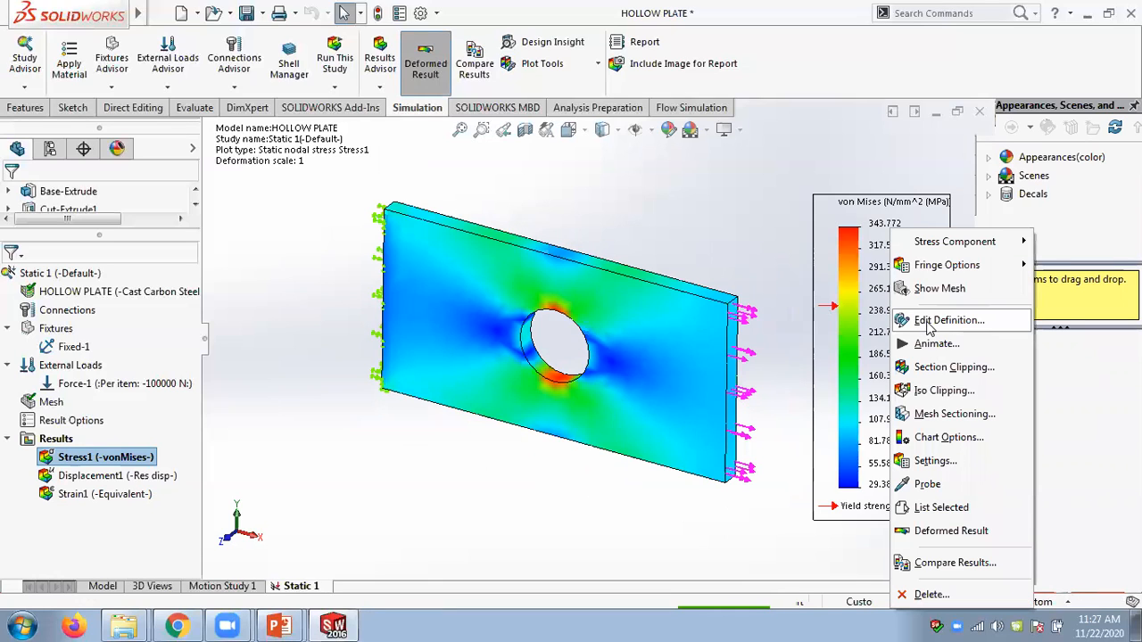
left_click(928, 321)
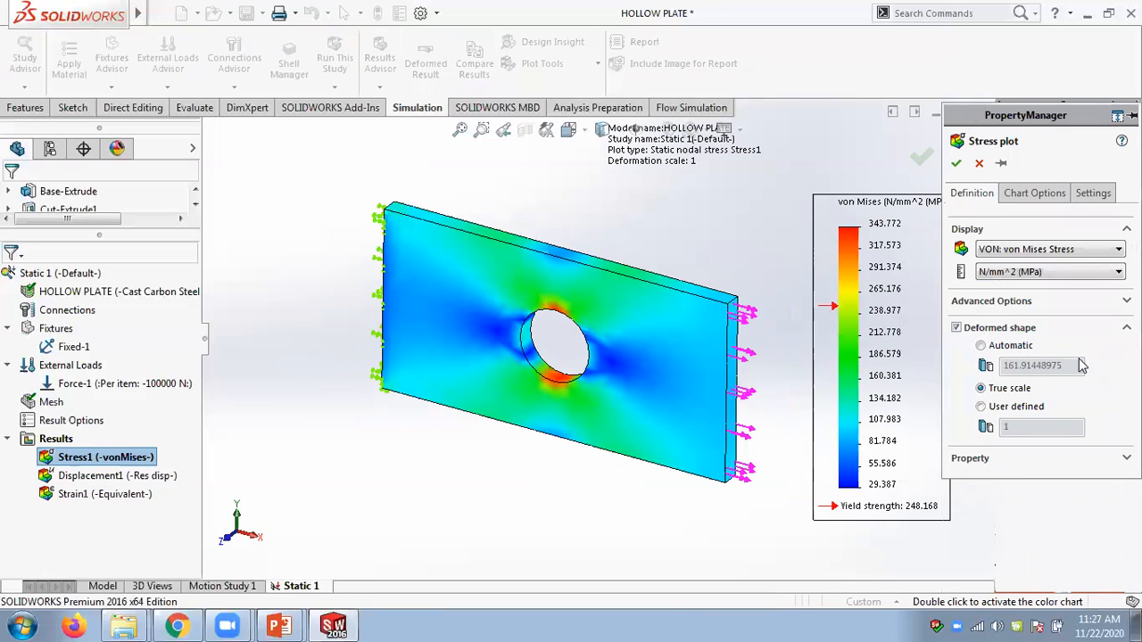
left_click(1126, 301)
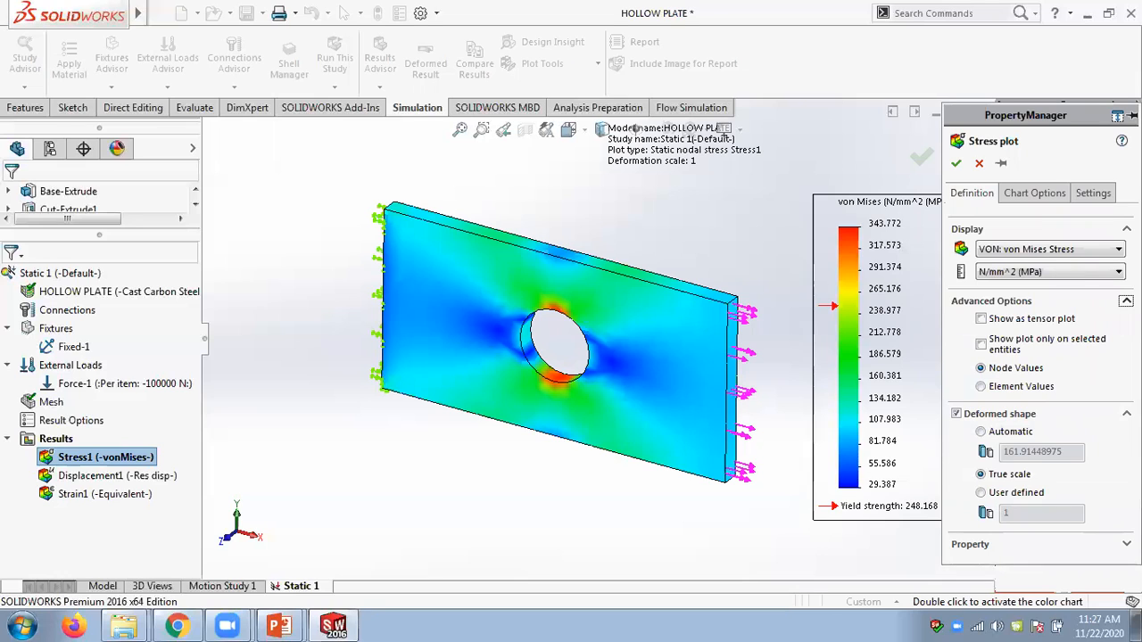
left_click(1035, 195)
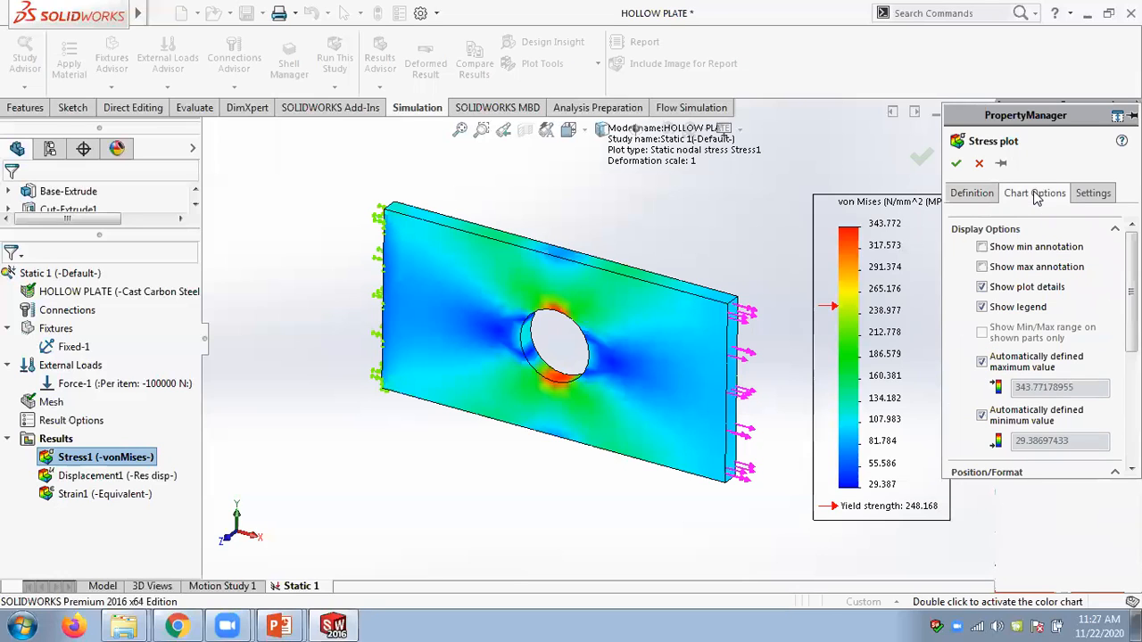
left_click(981, 267)
mouse_move(589, 323)
left_mouse_down()
mouse_move(615, 260)
mouse_move(653, 240)
left_mouse_up()
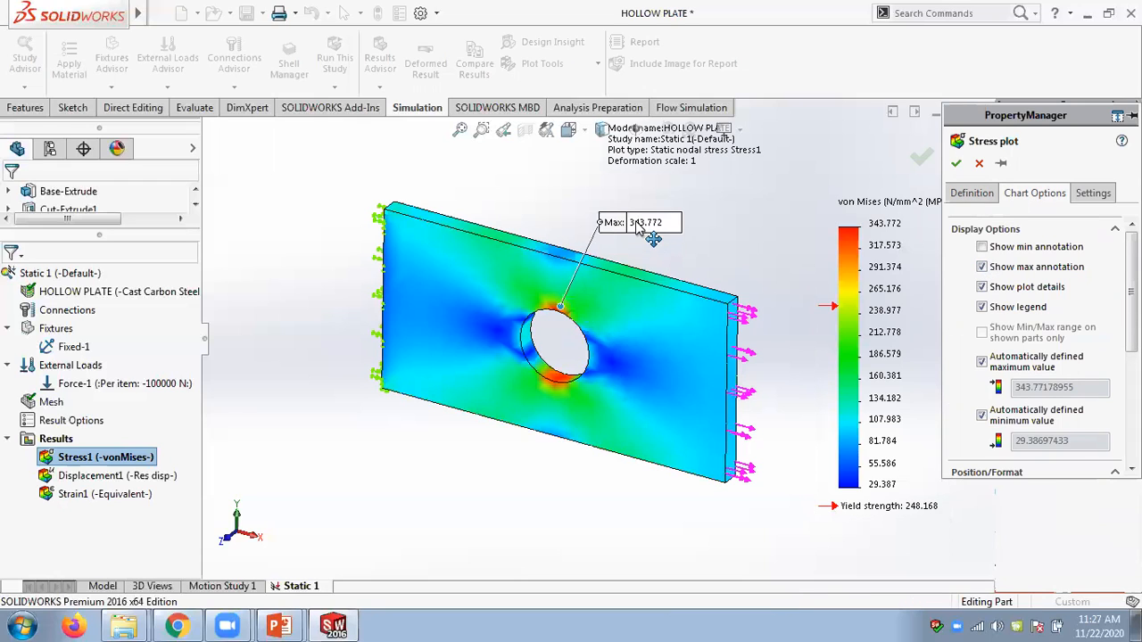
Show the min annotation on the Stress1 plot and move the max and min labels clear of the hole.
left_click(982, 248)
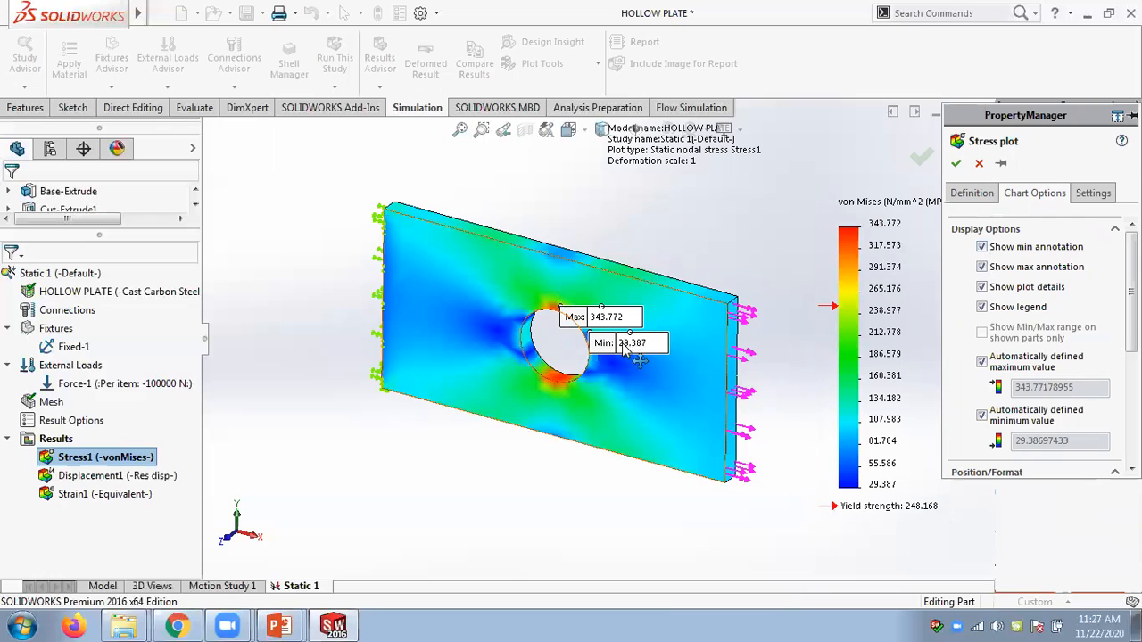
left_click_drag(564, 357, 564, 410)
mouse_move(624, 317)
left_mouse_down()
mouse_move(571, 225)
mouse_move(612, 228)
left_mouse_up()
mouse_move(588, 400)
left_mouse_down()
mouse_move(678, 322)
mouse_move(697, 241)
mouse_move(712, 240)
left_mouse_up()
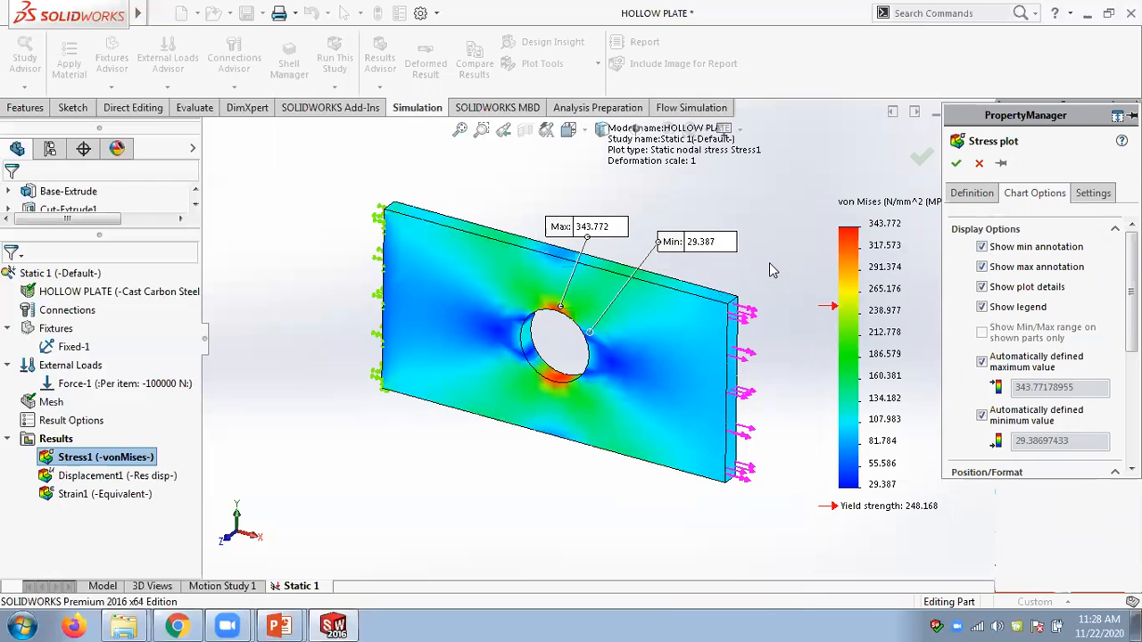
Hide and restore the Stress1 plot's legend, and review the chart's position, number format and color options.
left_click(983, 309)
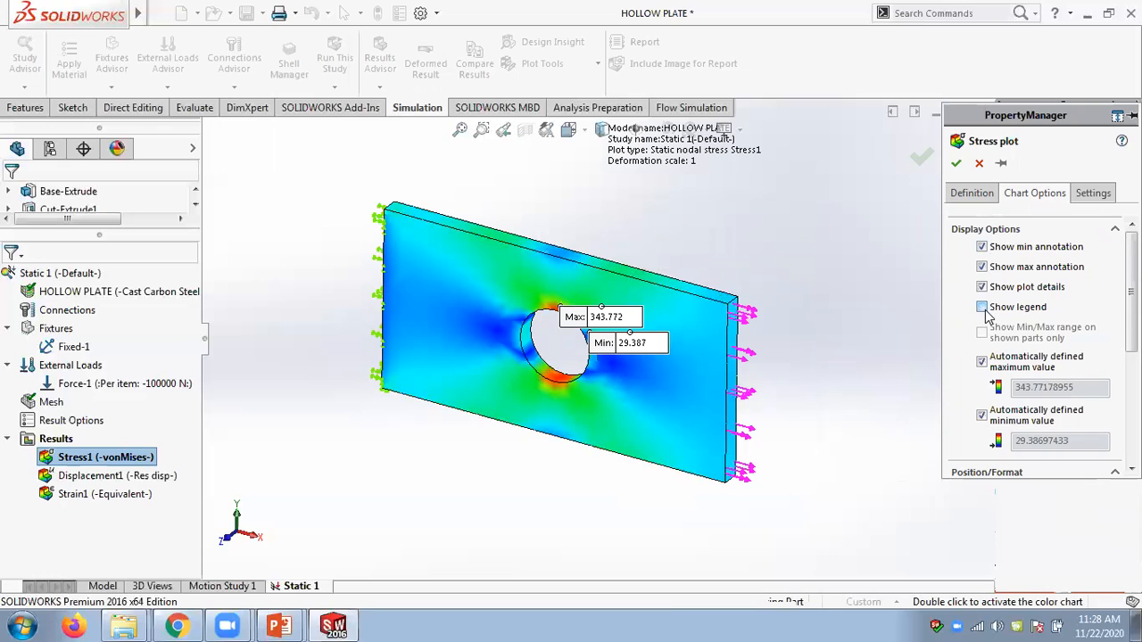
left_click(983, 308)
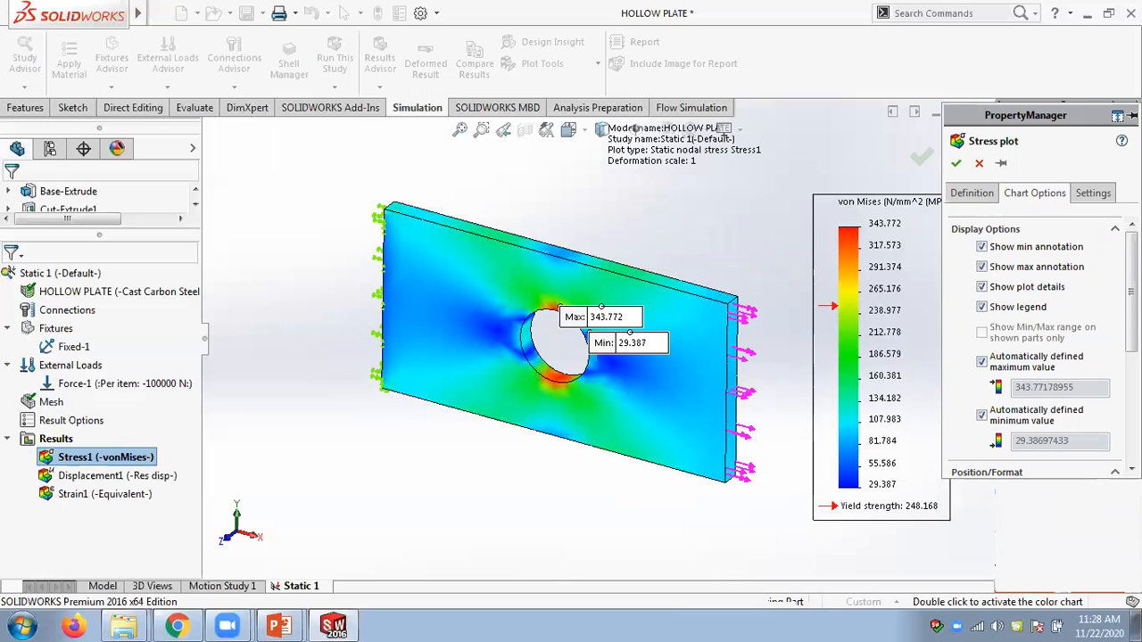
scroll(1040, 348, "down", 3)
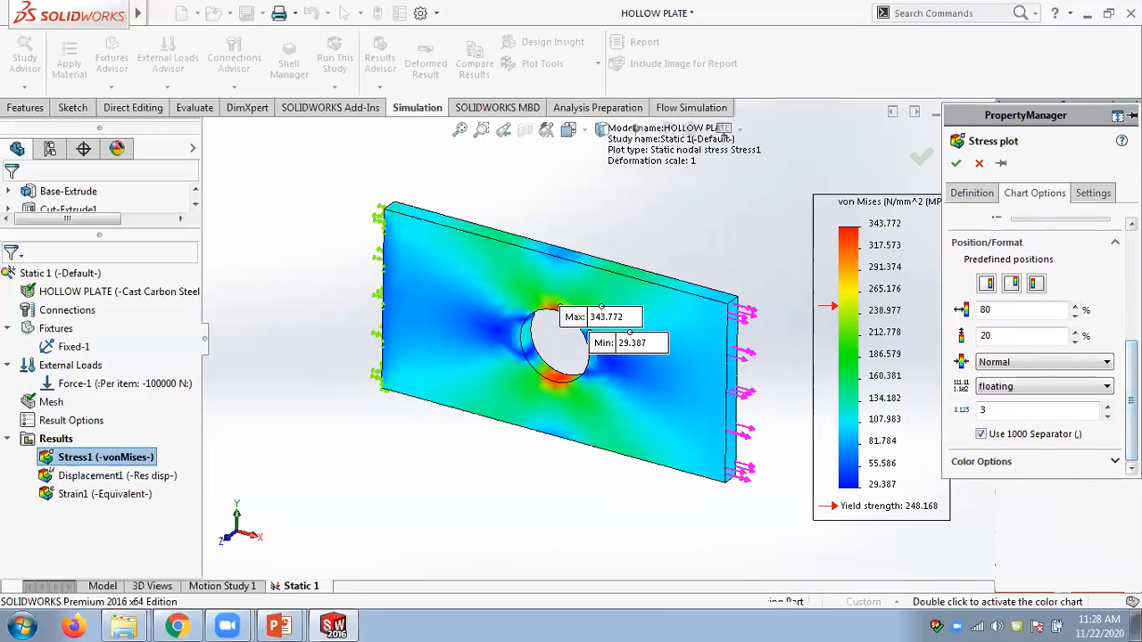
left_click(1114, 462)
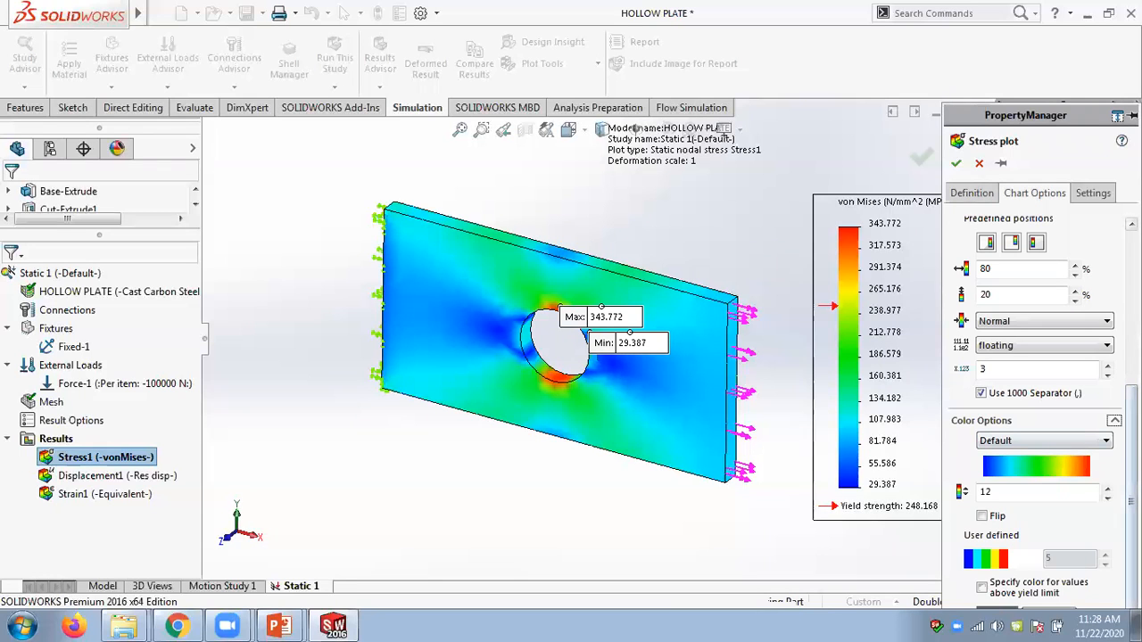
scroll(1035, 402, "up", 5)
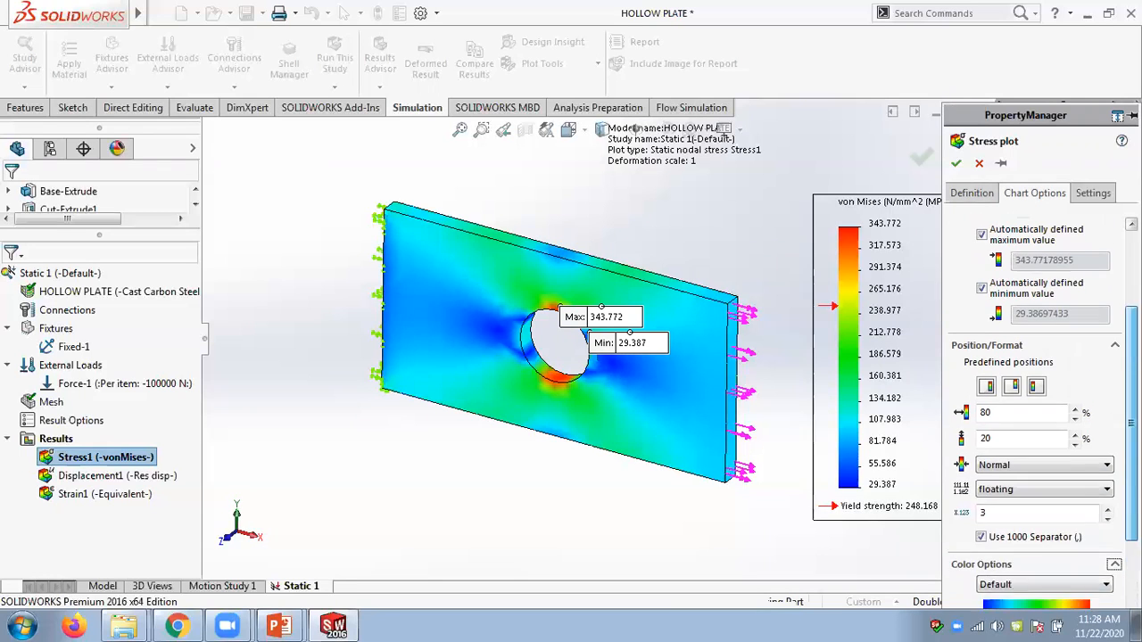
Review the available stress components, keep von Mises stress, and set the Stress1 plot to Element Values.
left_click(977, 196)
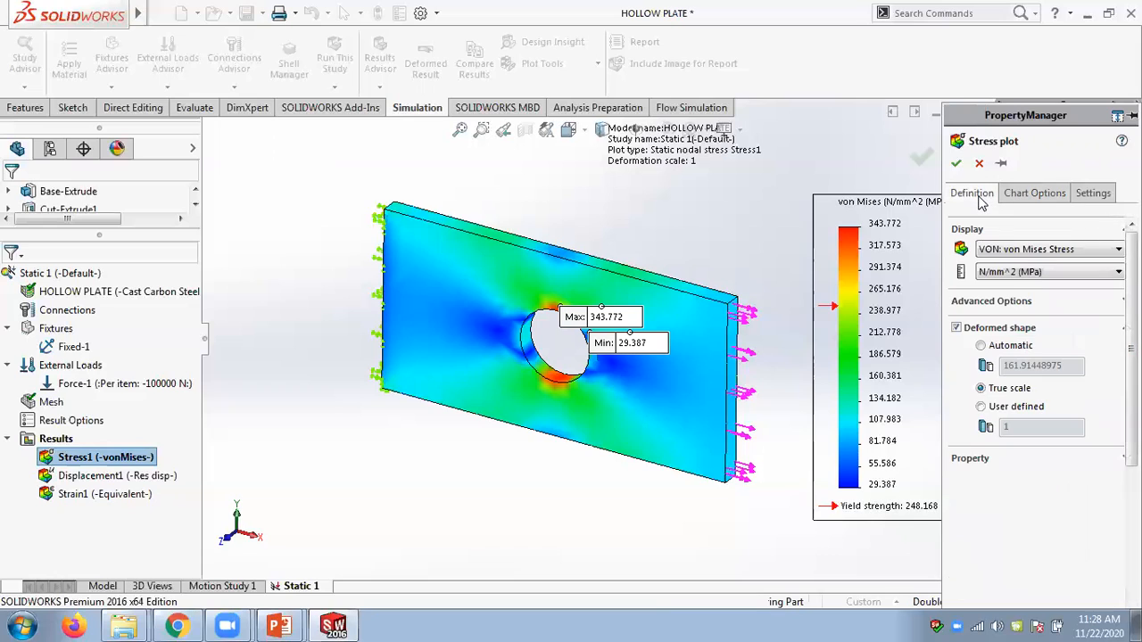
left_click(1022, 250)
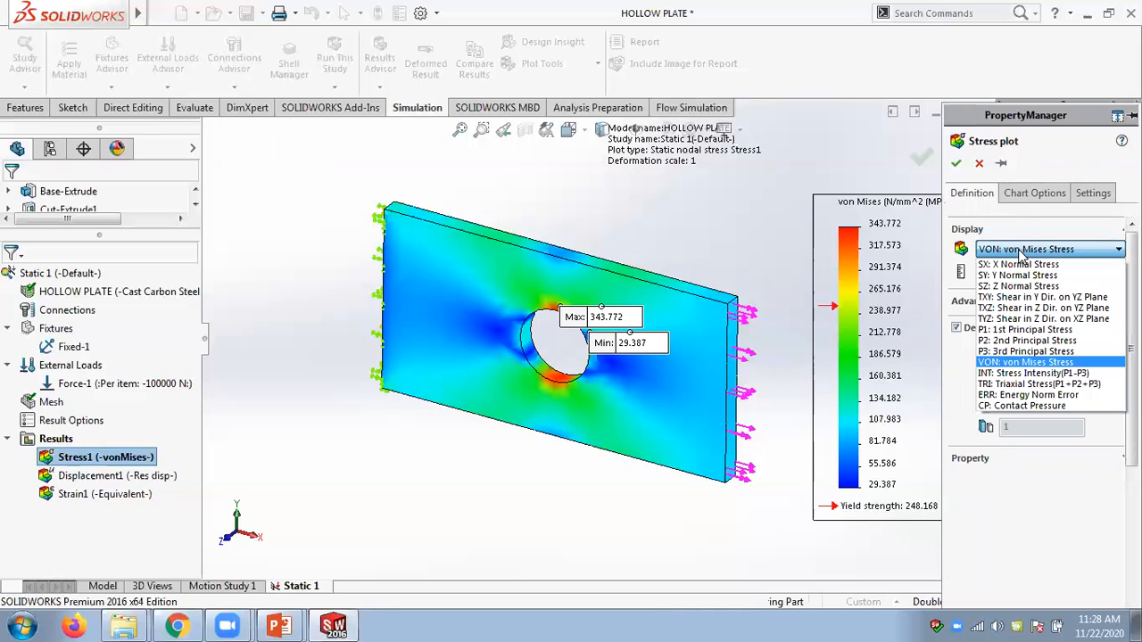
left_click(968, 369)
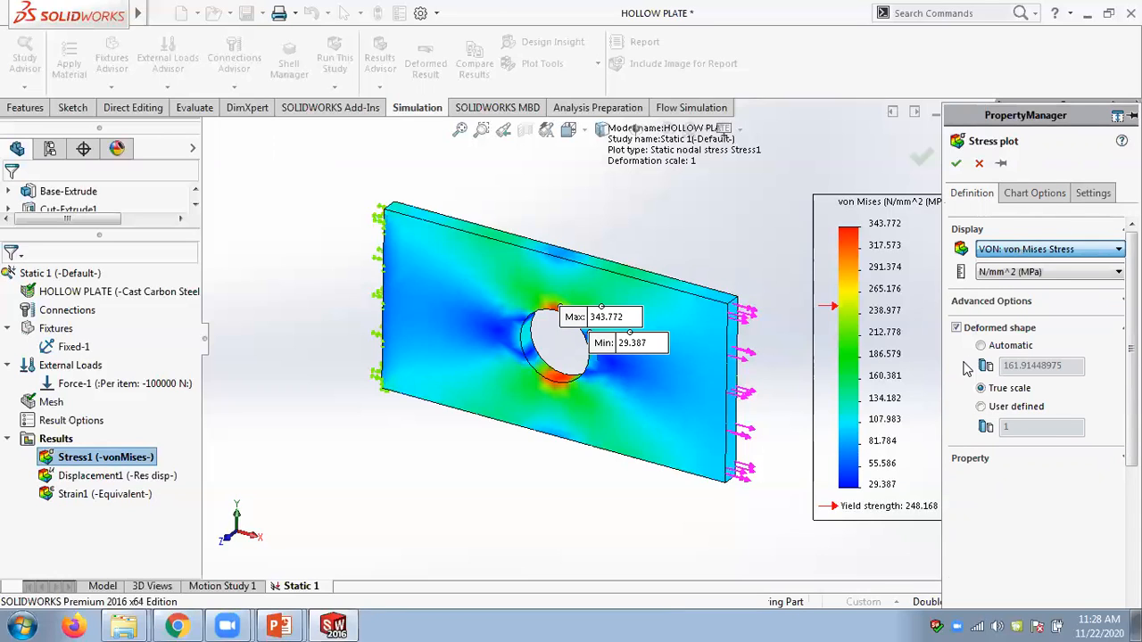
left_click(1018, 303)
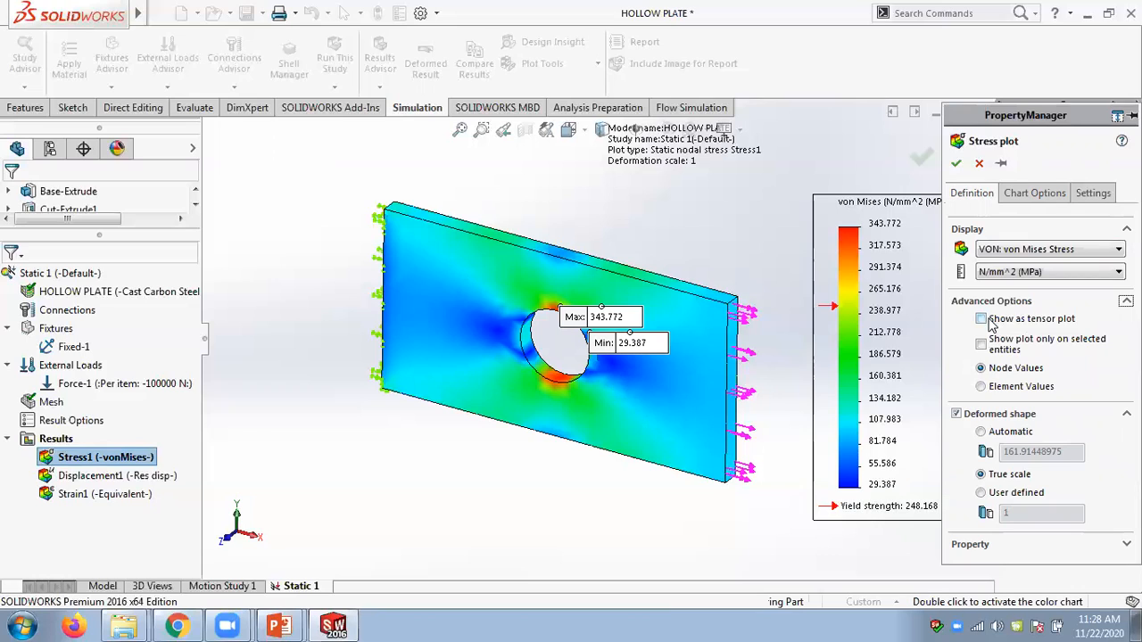
left_click(982, 386)
left_click(956, 163)
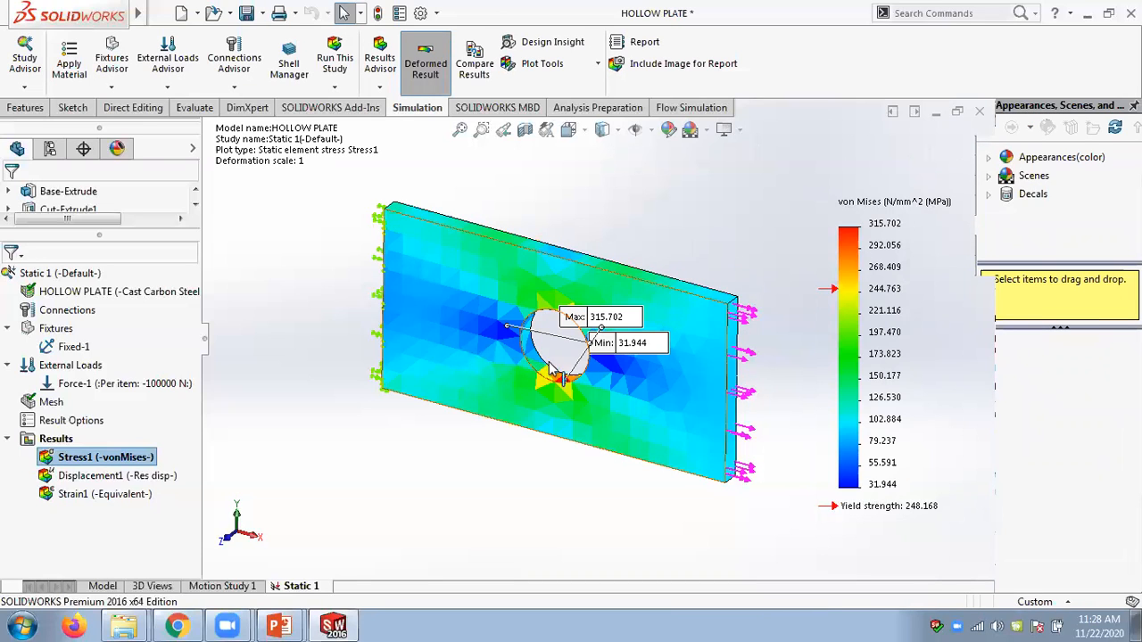
Switch the Stress1 plot's advanced option to Node Values, check its chart options, and save the part.
right_click(899, 353)
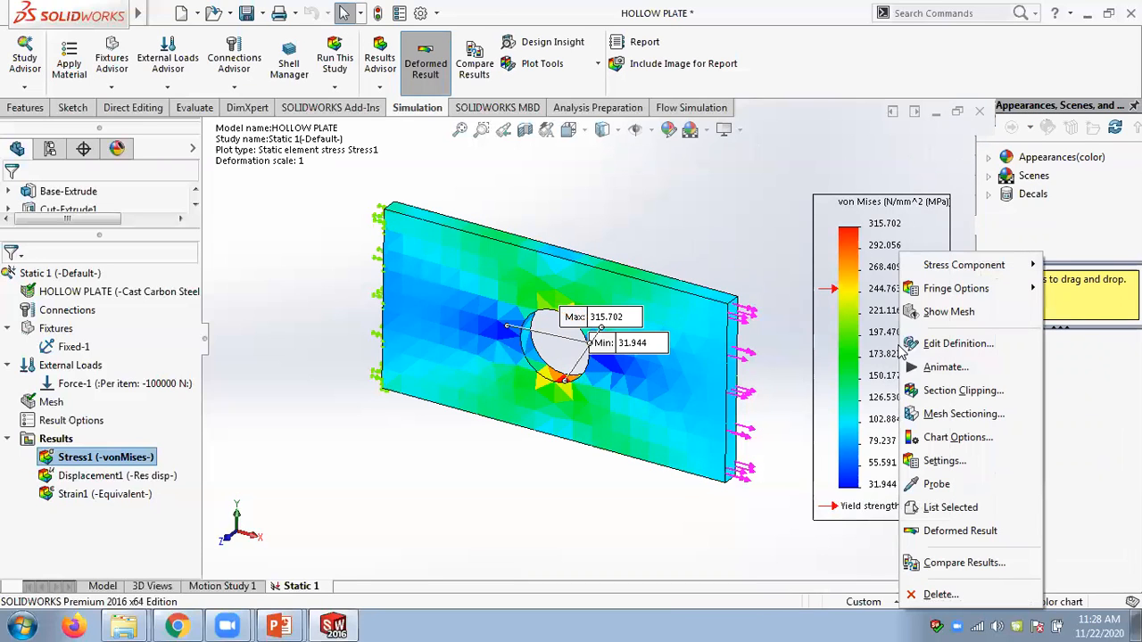
left_click(945, 348)
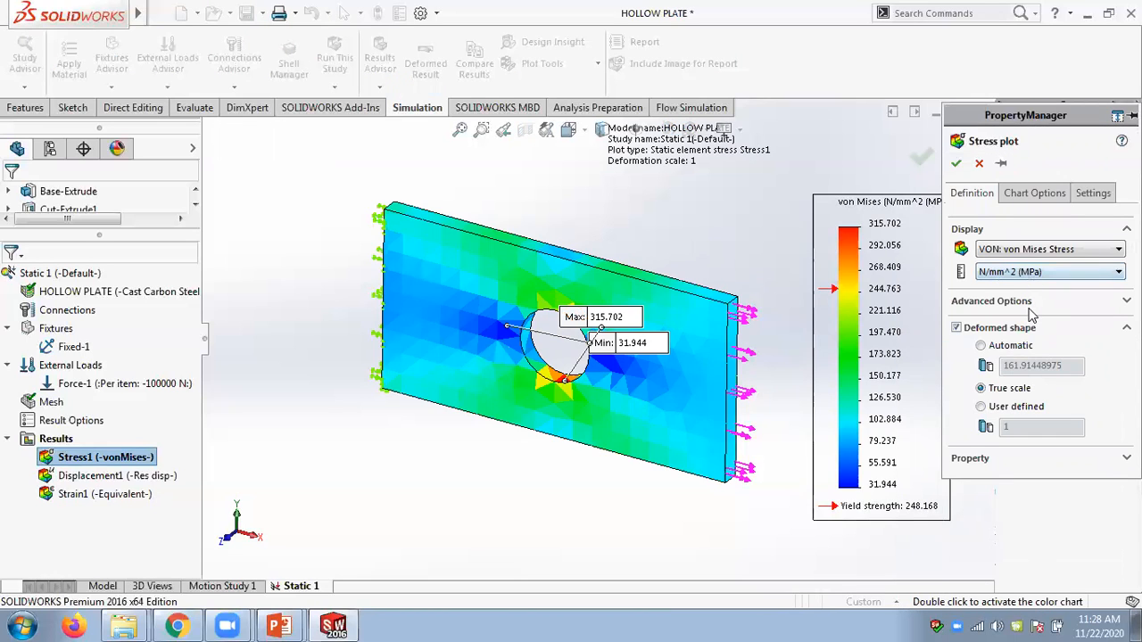
left_click(1033, 304)
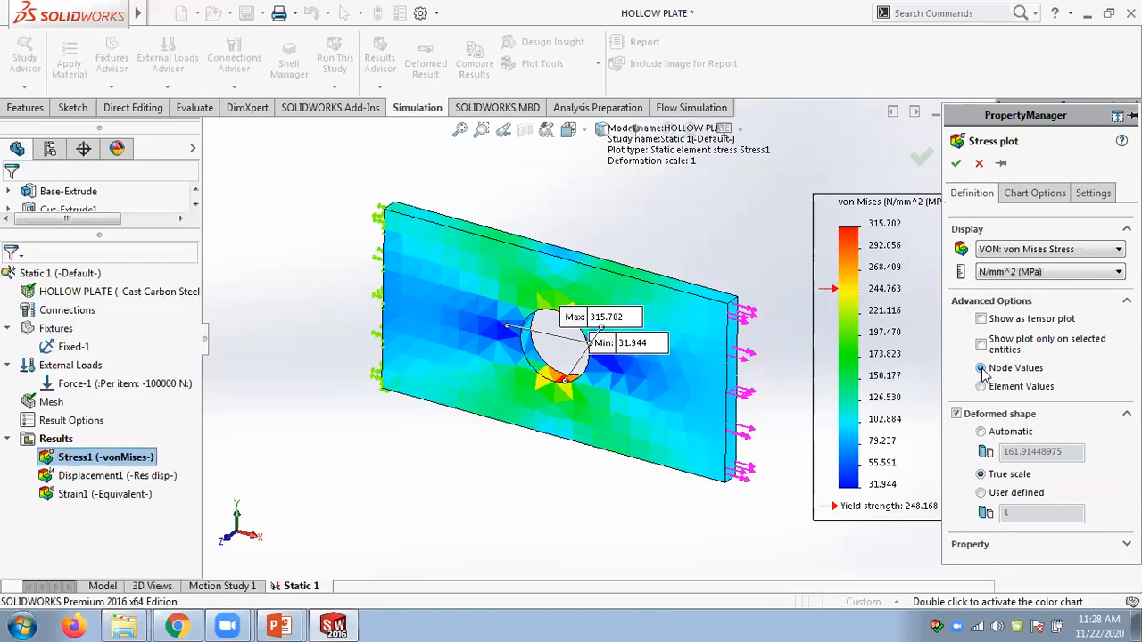
left_click(1035, 193)
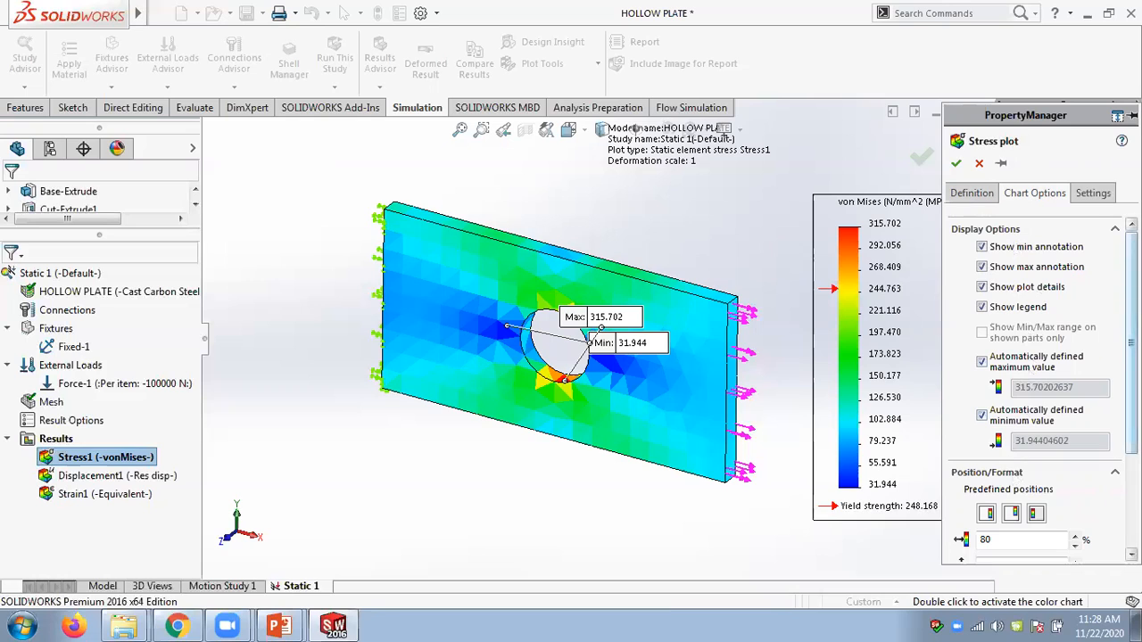
scroll(1035, 392, "down", 3)
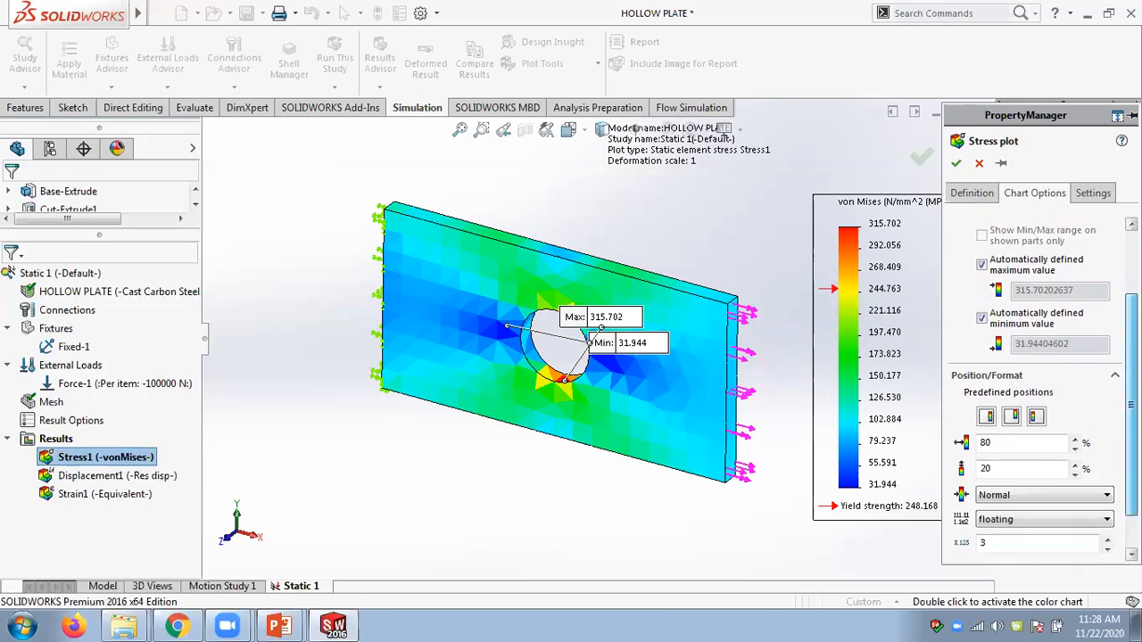
left_click(956, 163)
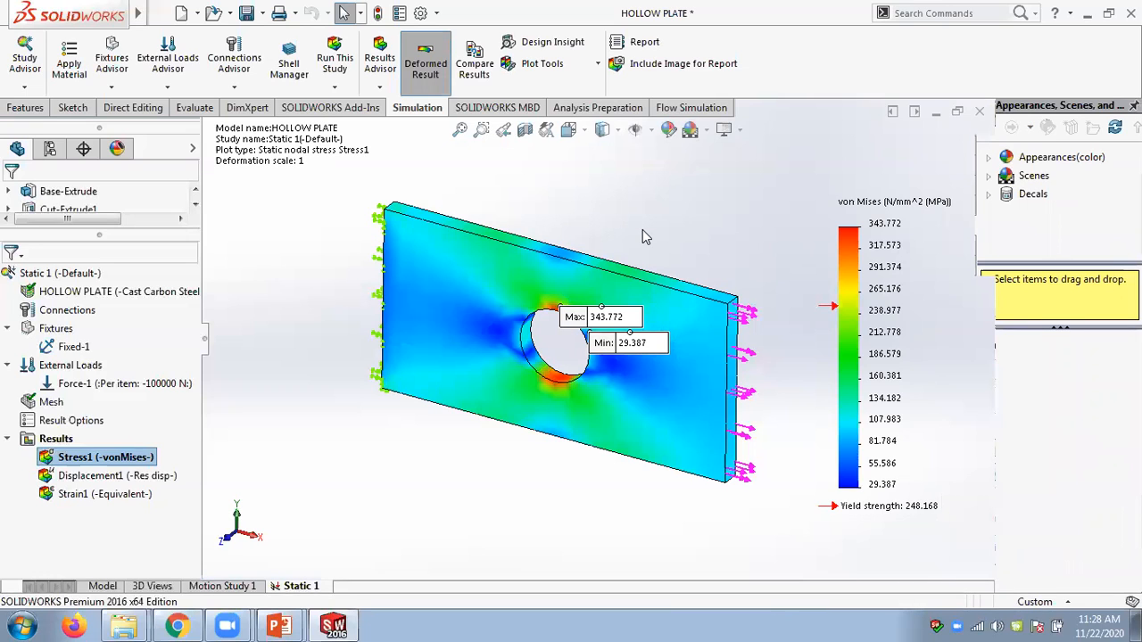
left_click(246, 12)
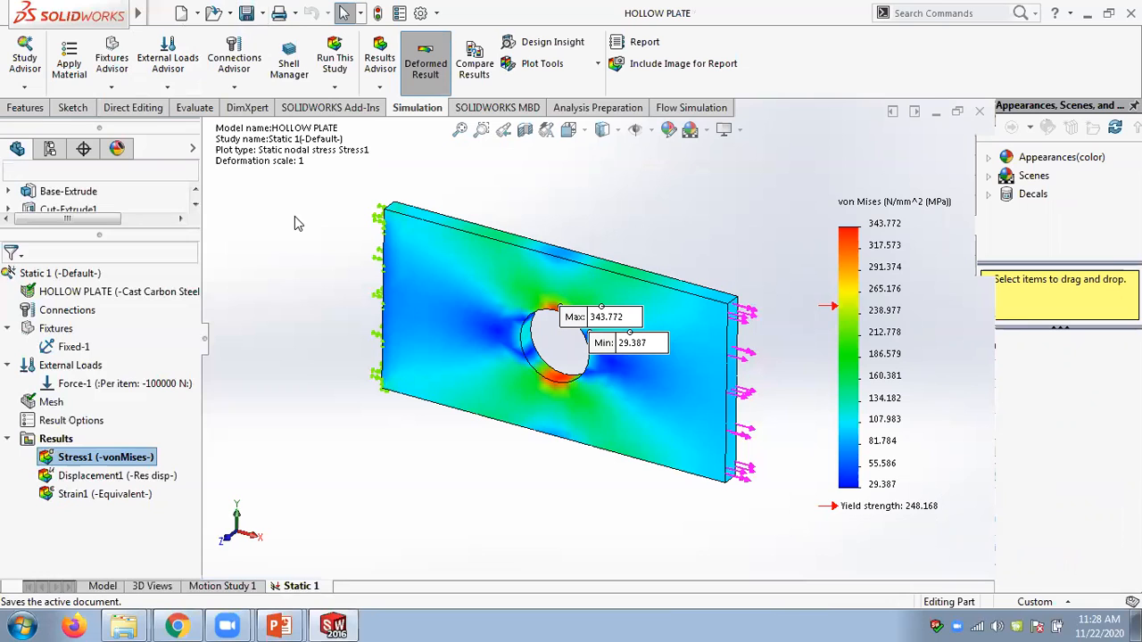
mouse_move(125, 625)
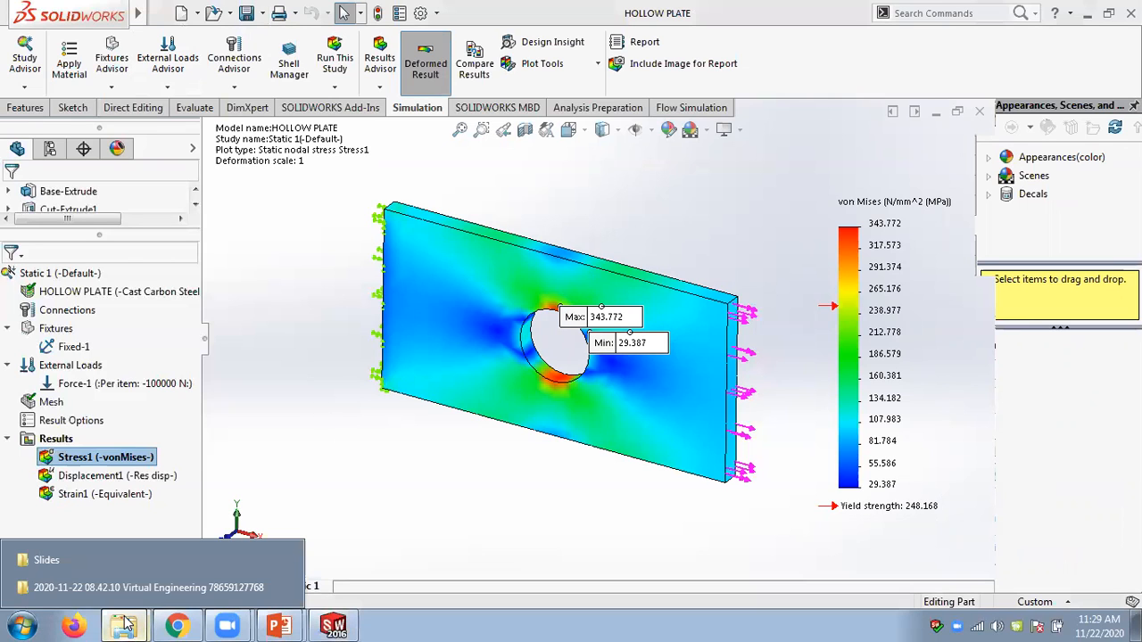
left_click(81, 587)
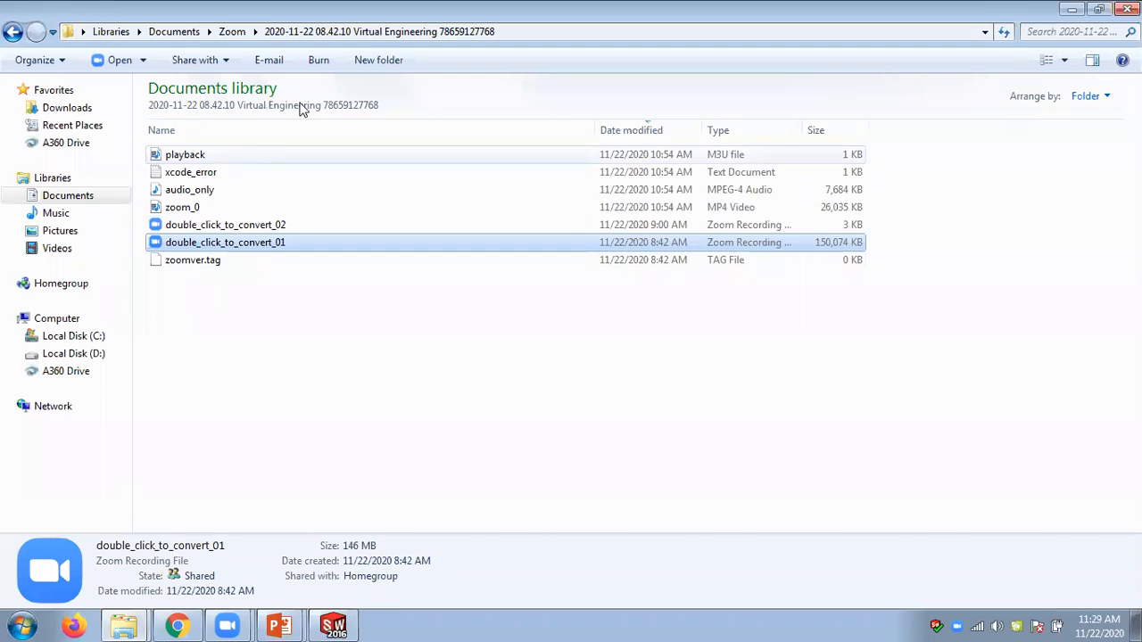
mouse_move(125, 625)
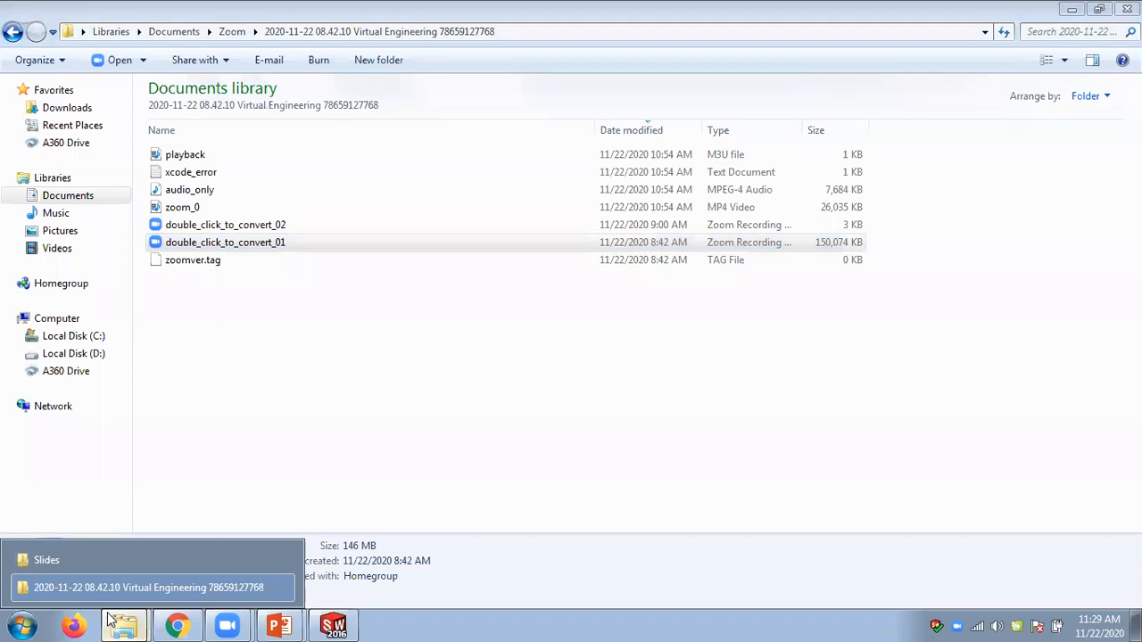
left_click(80, 558)
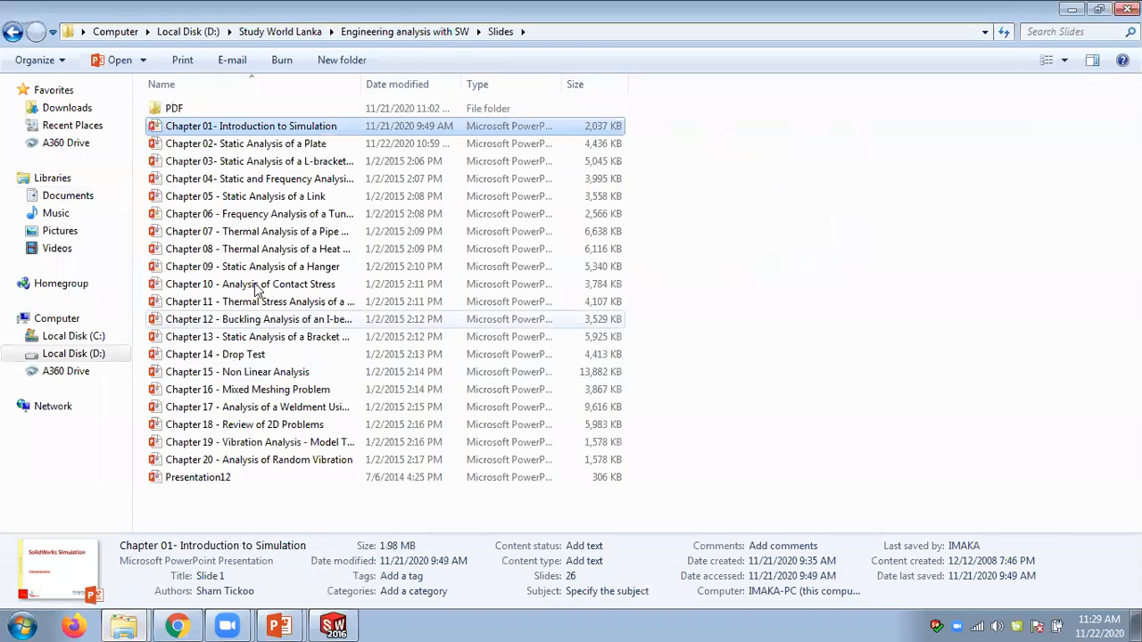
left_click(393, 31)
double_click(215, 116)
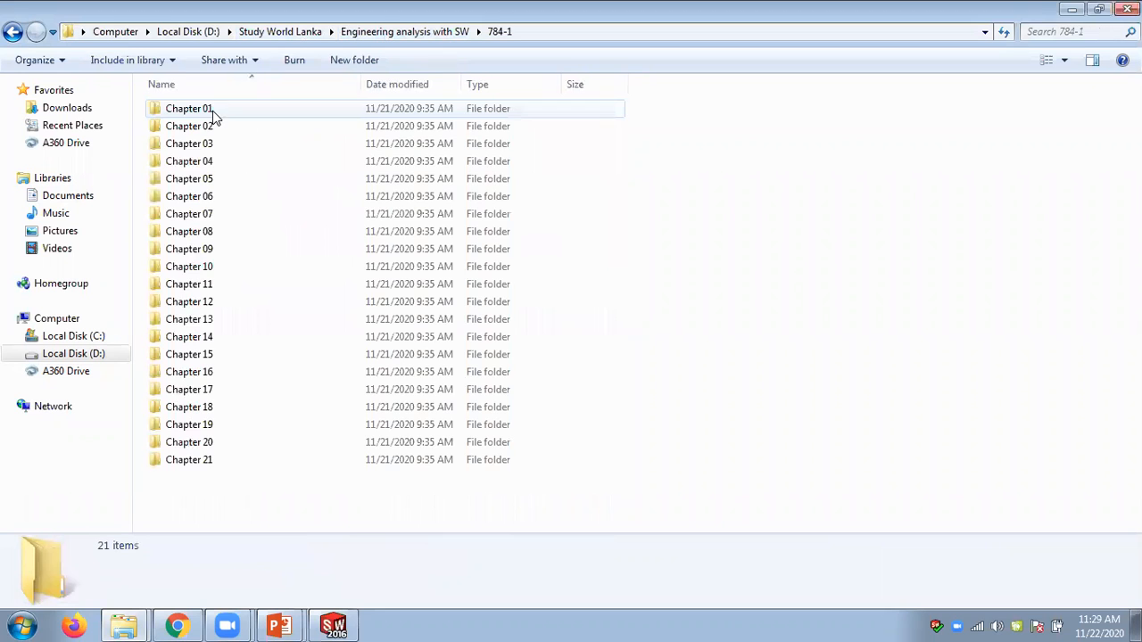
left_click(398, 33)
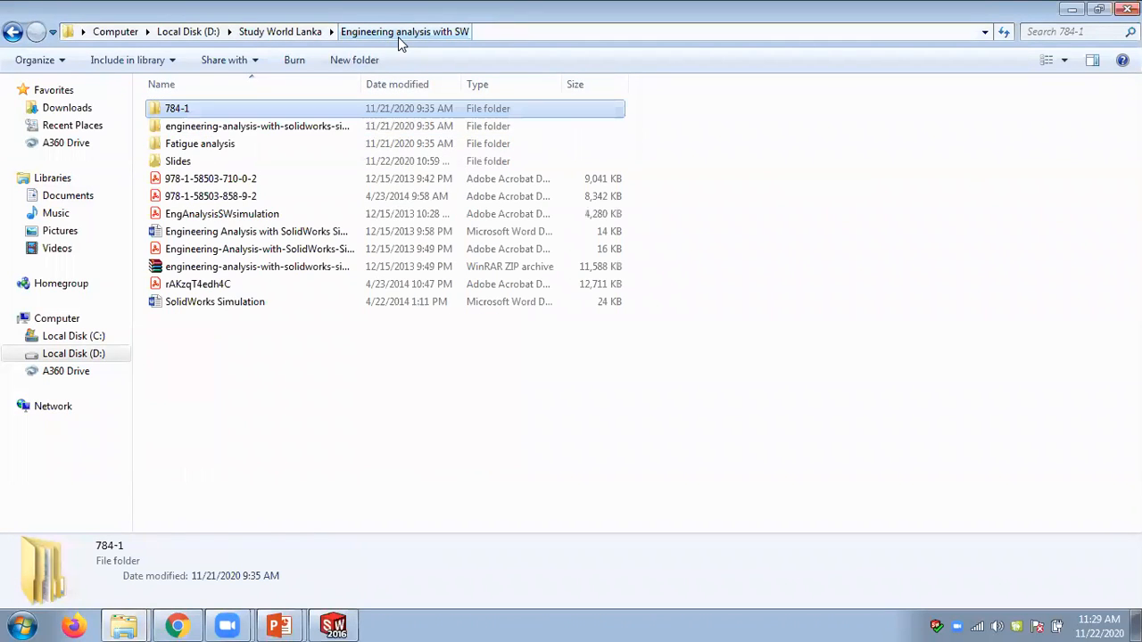
double_click(234, 127)
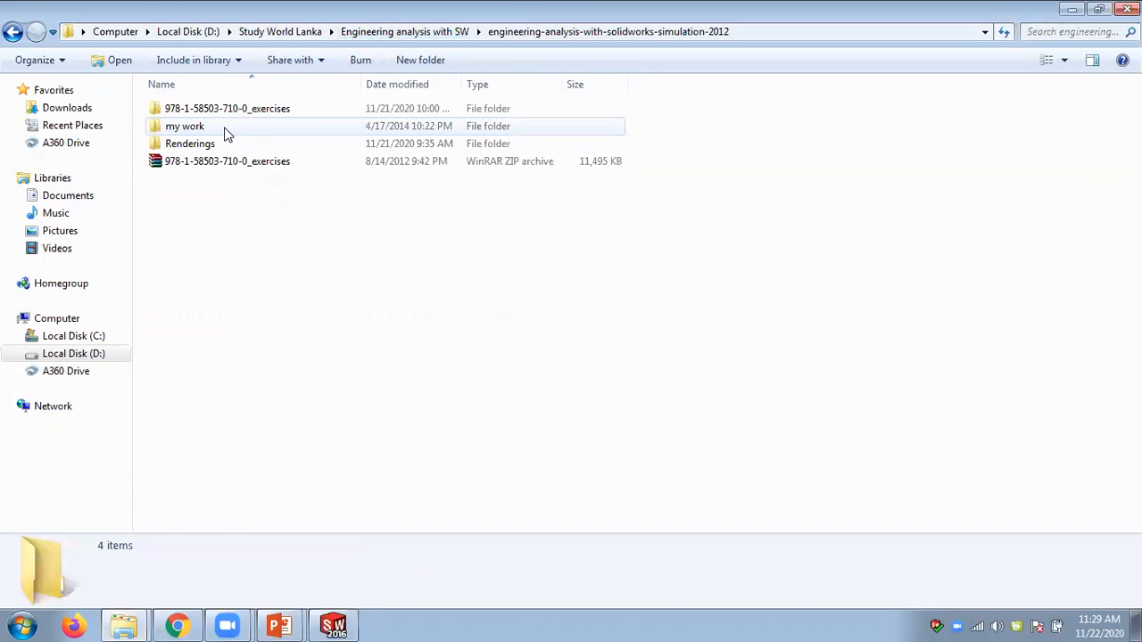
double_click(223, 116)
double_click(214, 124)
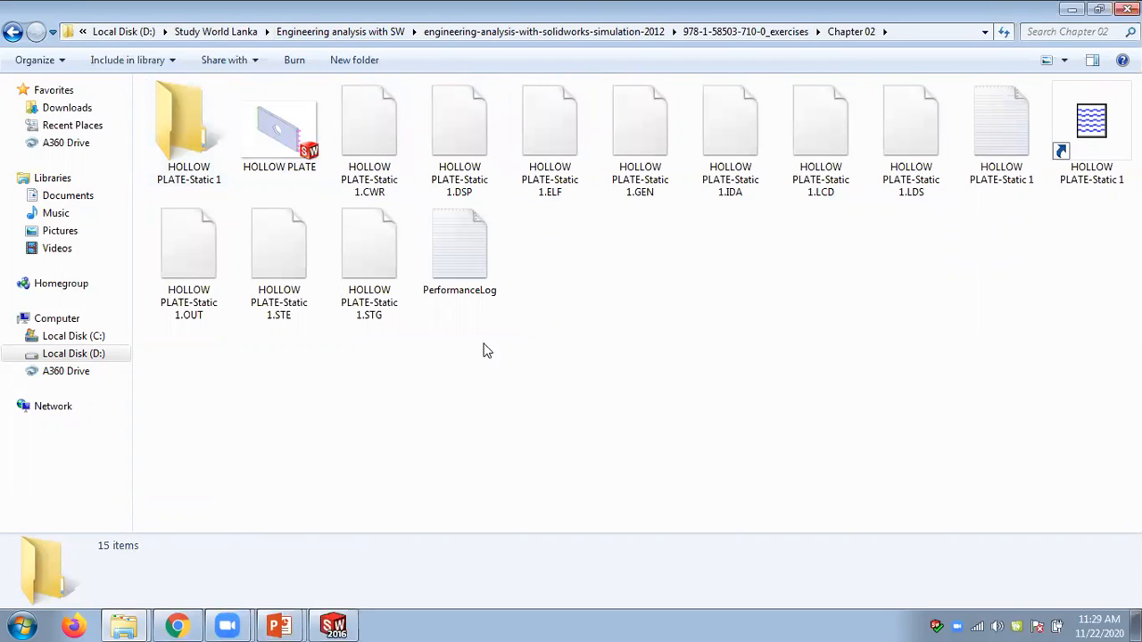
Inspect the HOLLOW PLATE part and the Static 1 result files saved in the Chapter 02 folder.
left_click(286, 114)
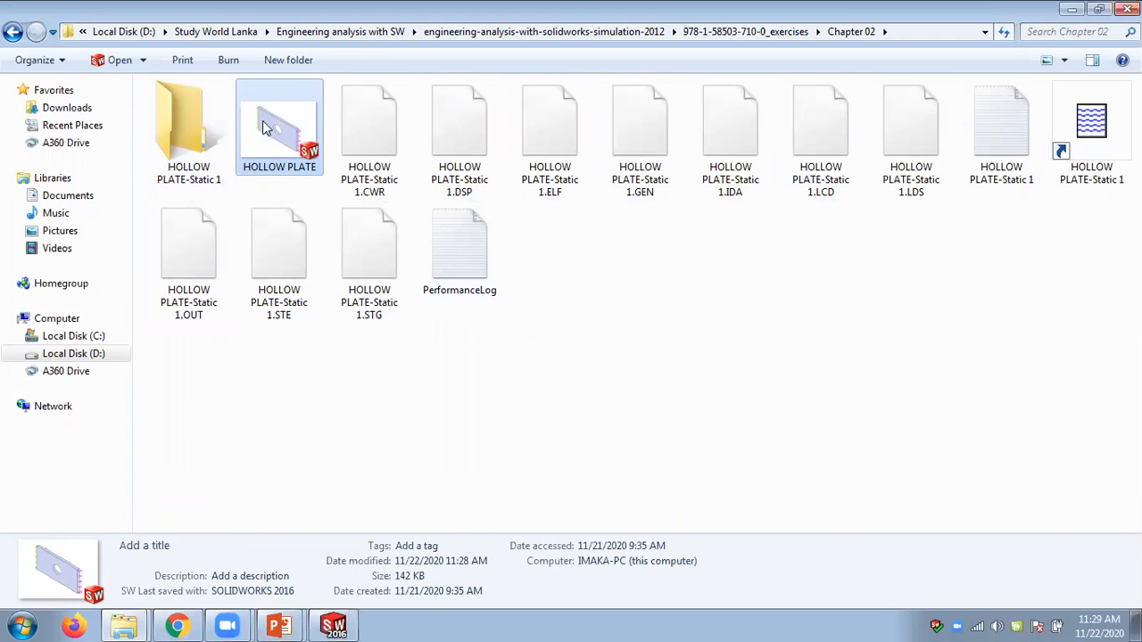
left_click(300, 287)
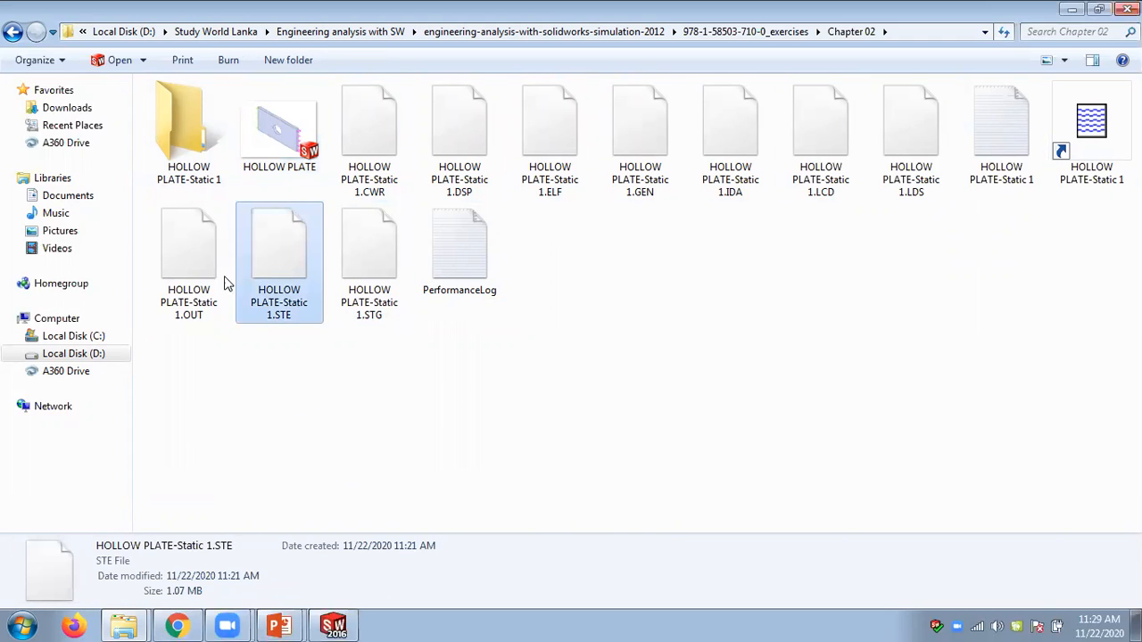
left_click(223, 281)
left_click(358, 297)
left_click(368, 167)
left_click(489, 143)
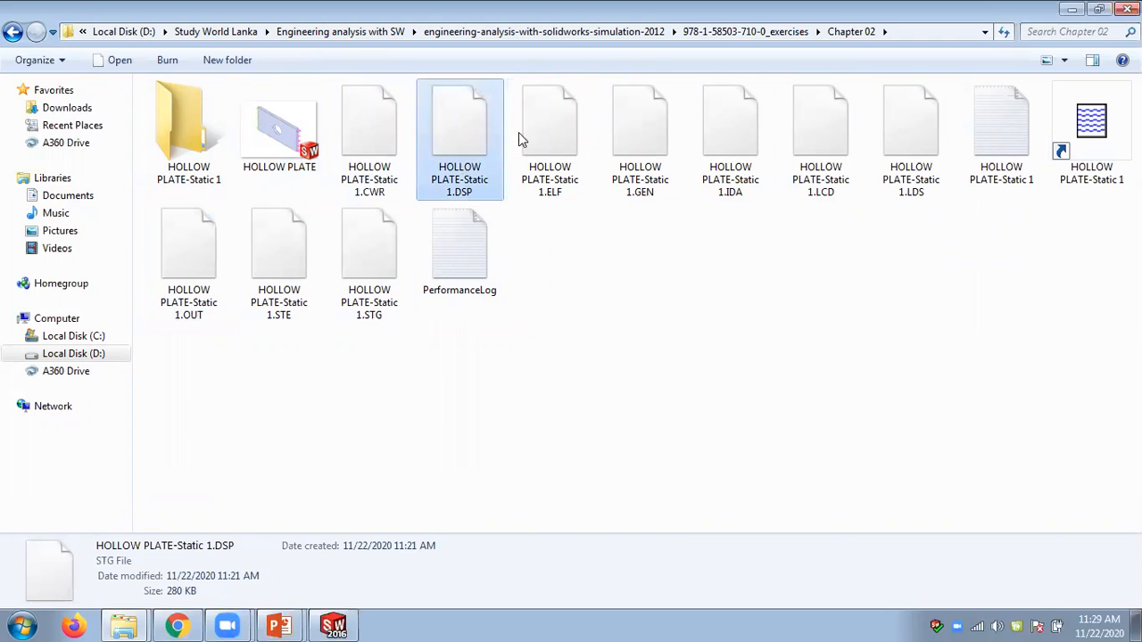
left_click(703, 154)
left_click(281, 501)
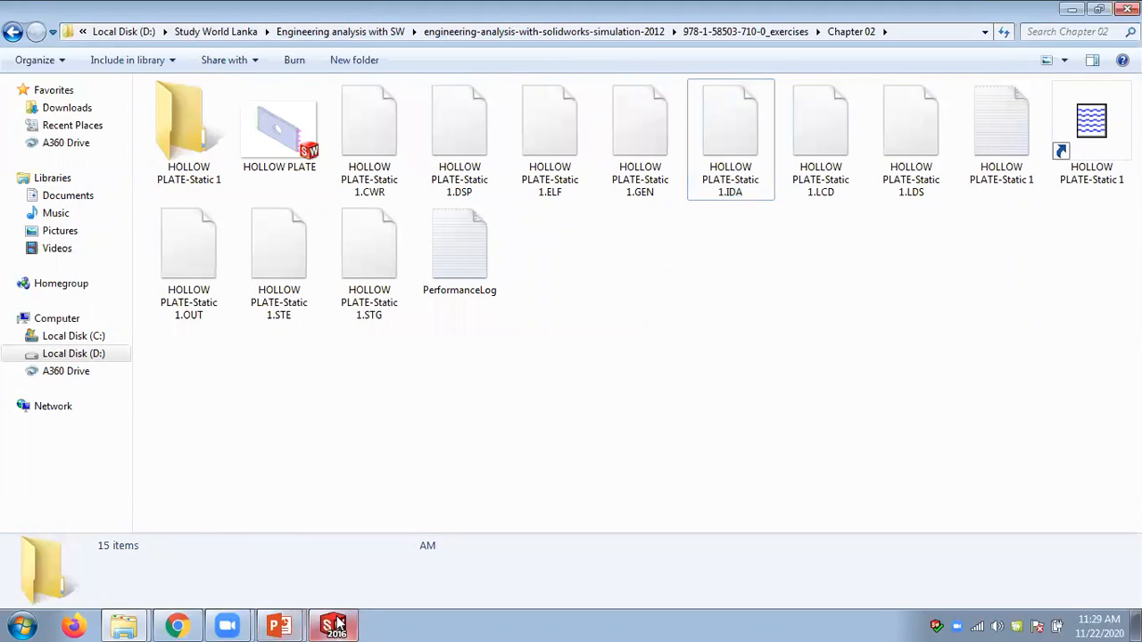
Return to SOLIDWORKS and move the Stress1 plot's max label above the plate and its min label to the upper edge.
left_click(334, 625)
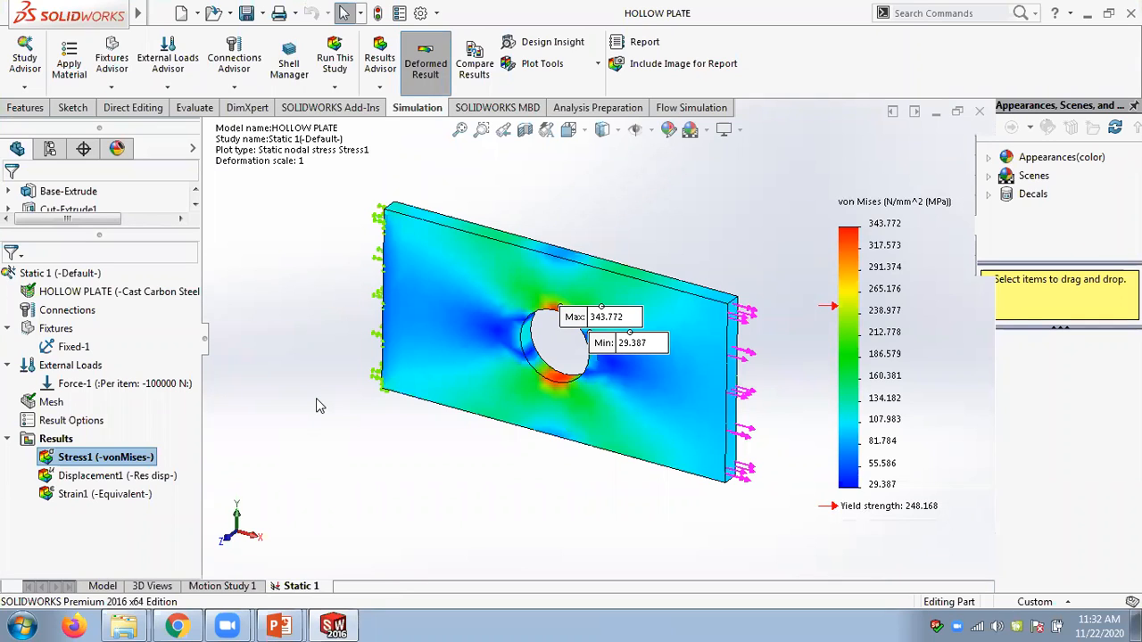
left_click(114, 475)
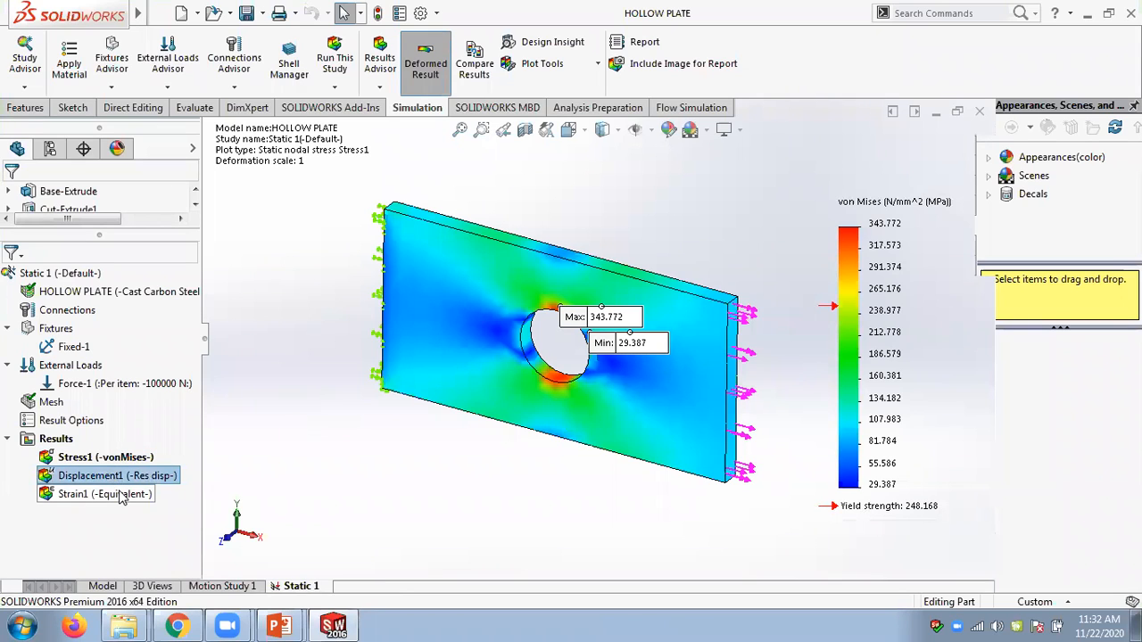
left_click(121, 495)
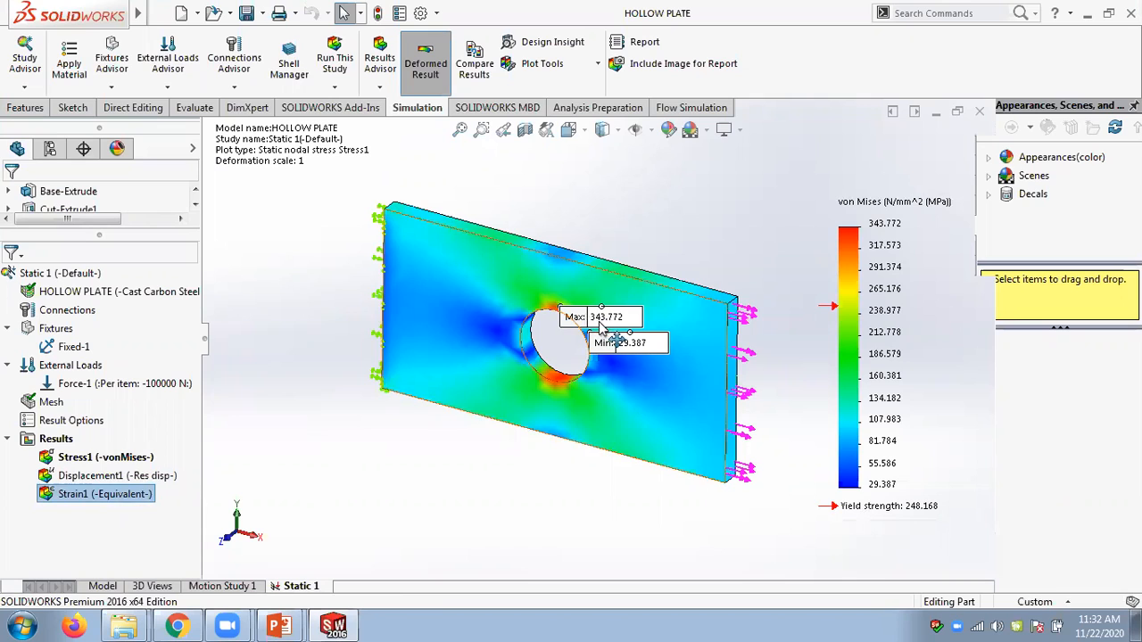
left_click_drag(624, 318, 632, 215)
left_click_drag(647, 342, 696, 271)
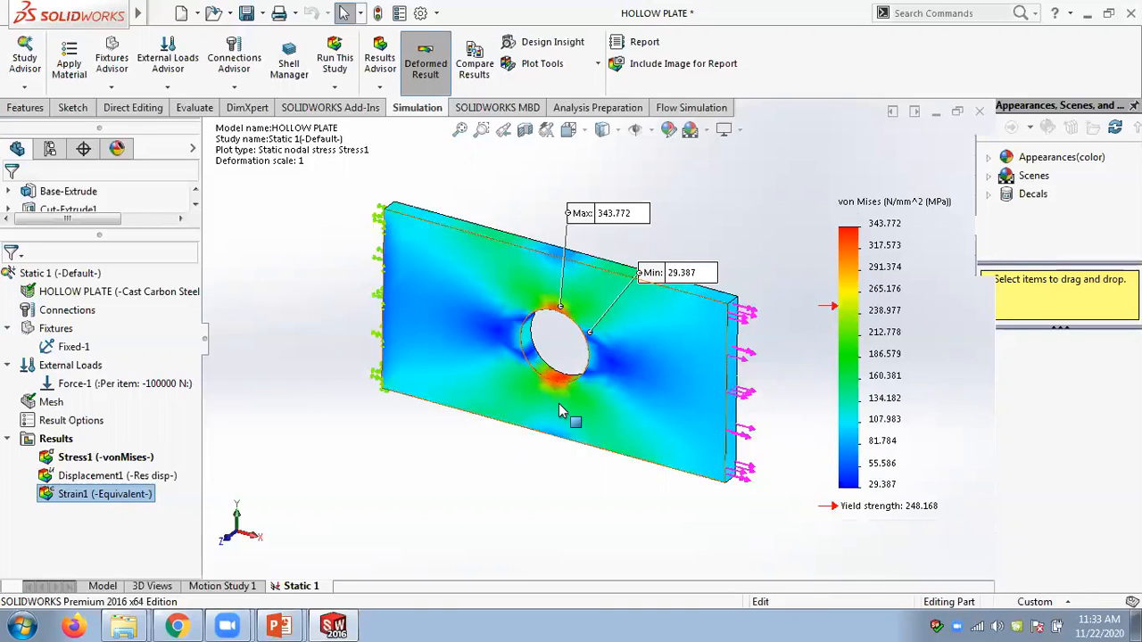
scroll(558, 403, "down", 2)
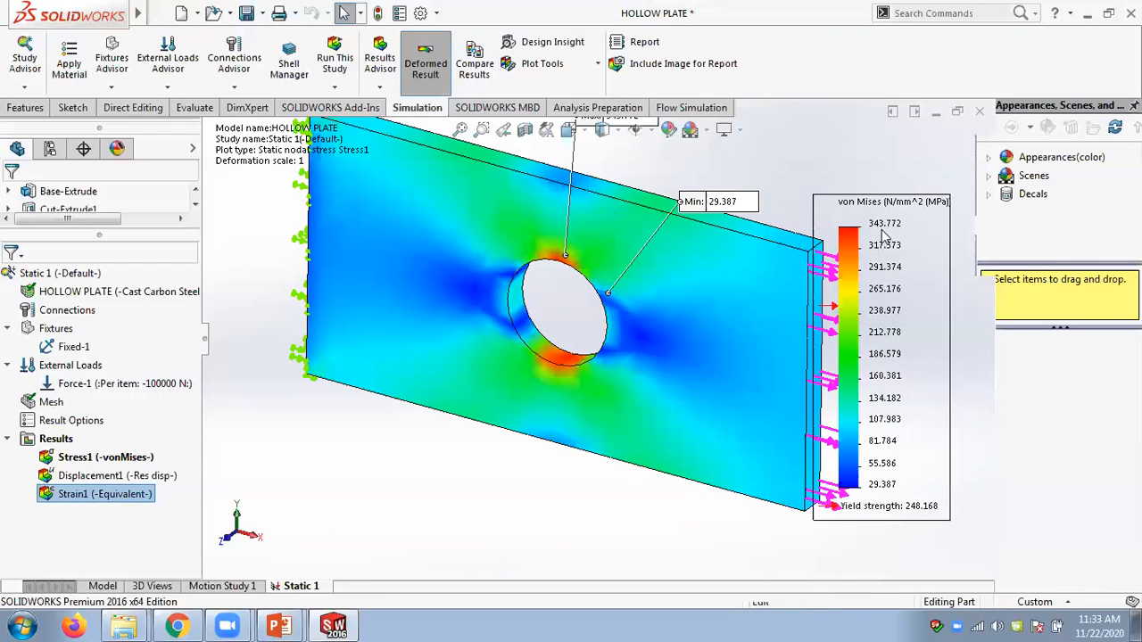
scroll(740, 219, "up", 2)
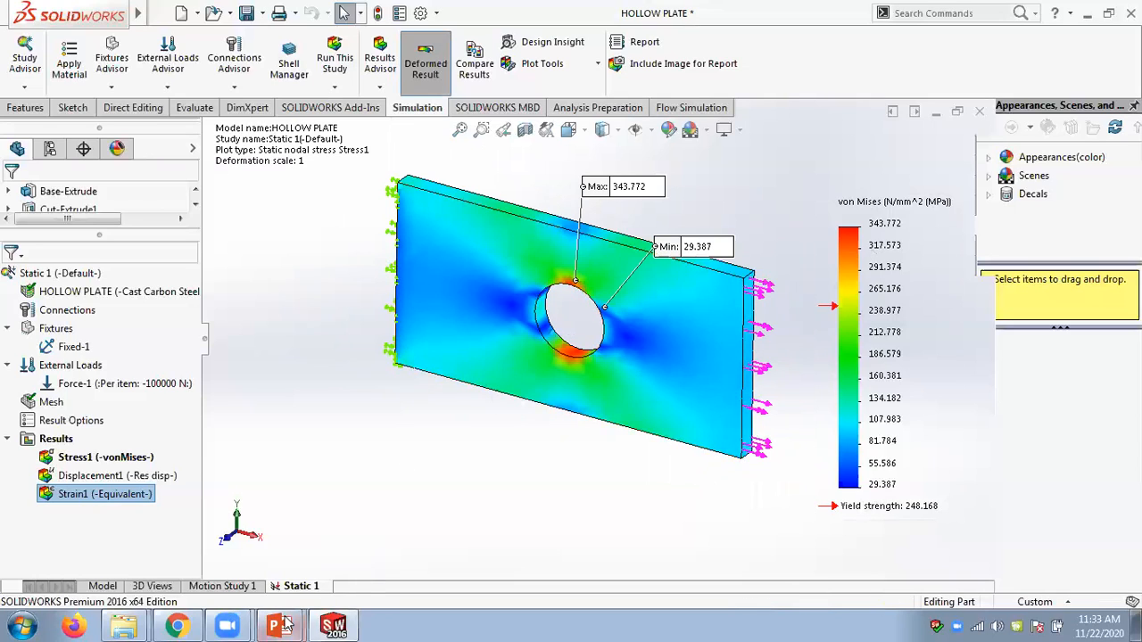
Review slides 23 to 32 of the Chapter 02 PowerPoint on solution, result plots and factor of safety, and return to SOLIDWORKS.
key("alt+Tab")
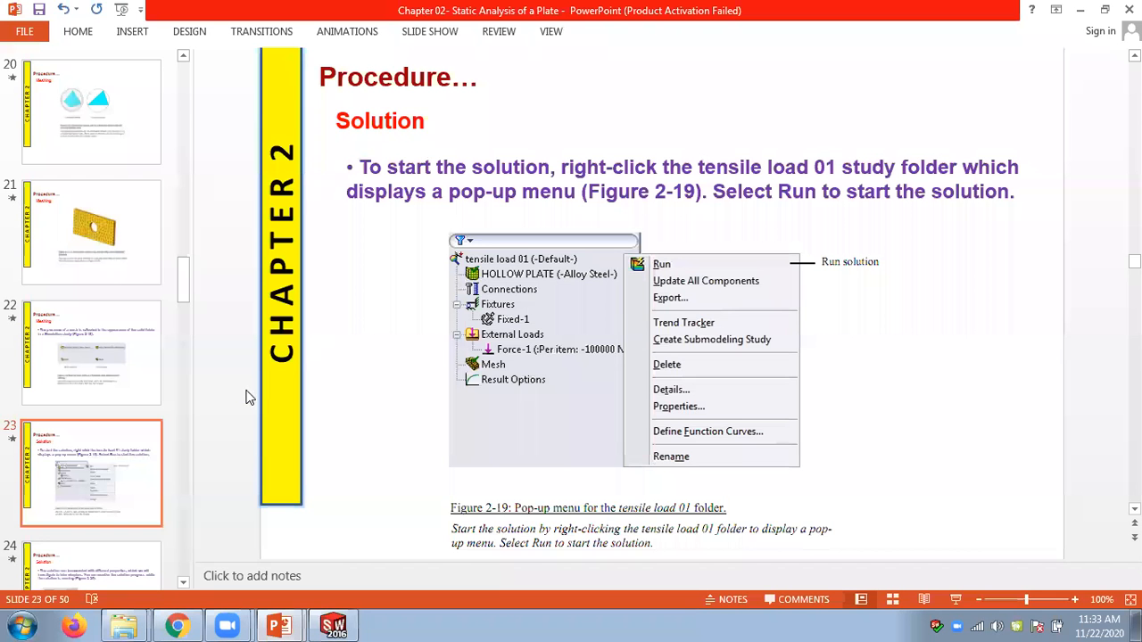
scroll(249, 398, "down", 1)
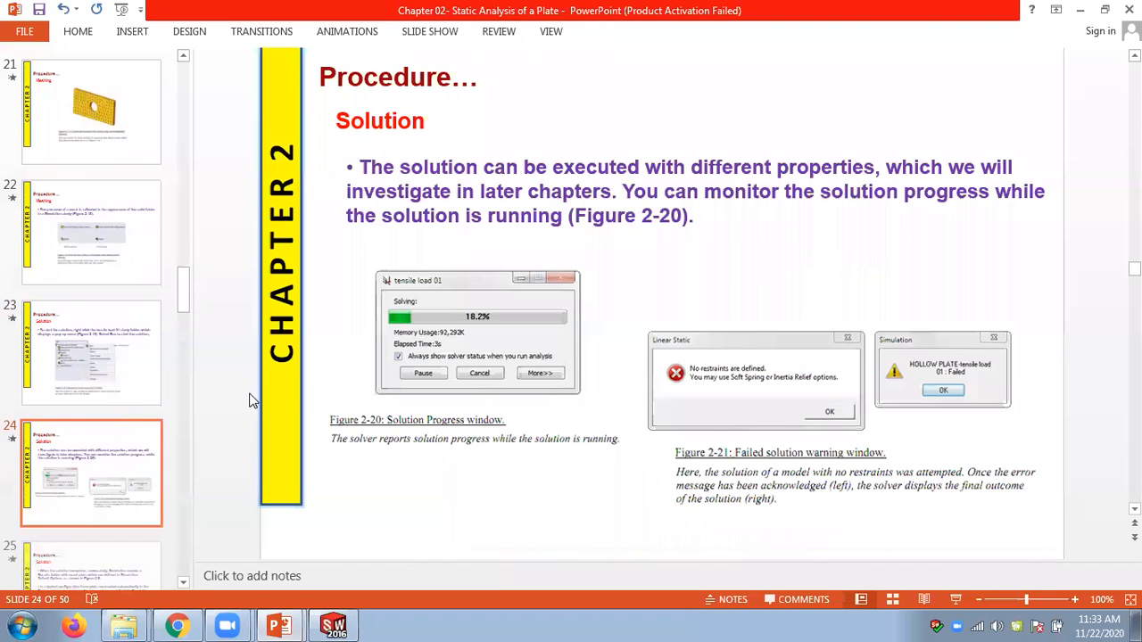
left_click(979, 598)
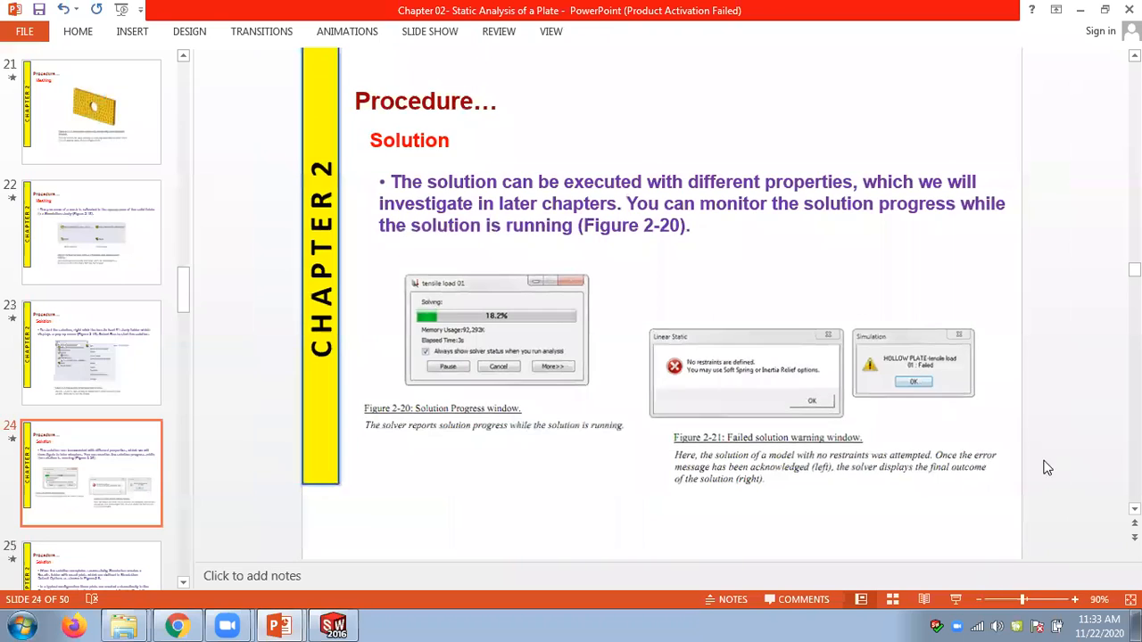
scroll(1052, 438, "down", 1)
scroll(1052, 446, "down", 1)
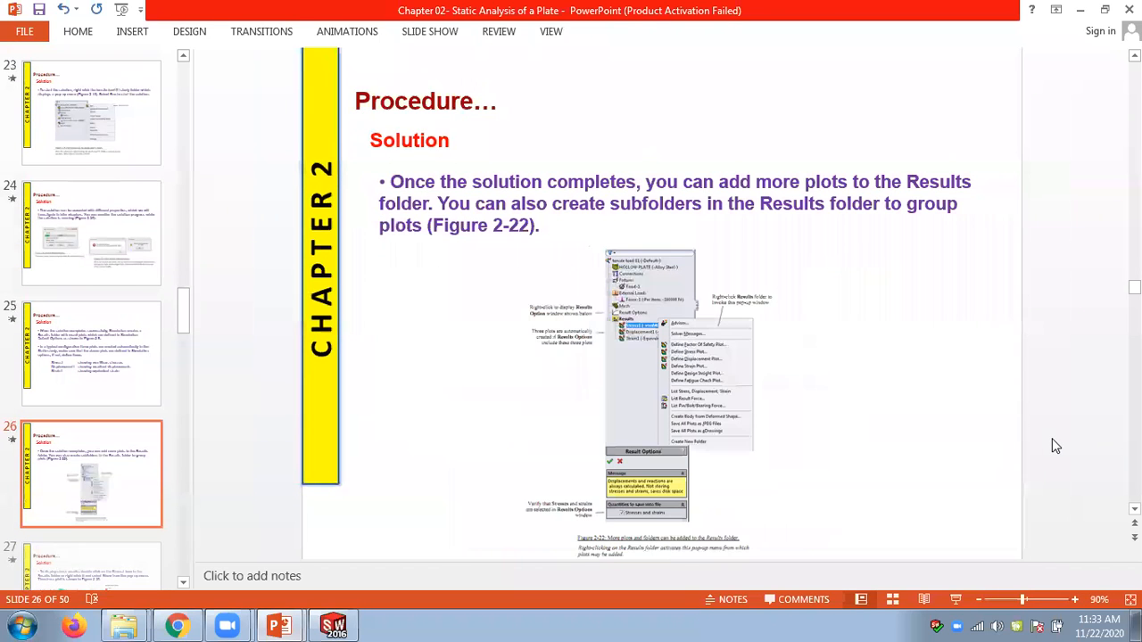
scroll(1055, 444, "down", 1)
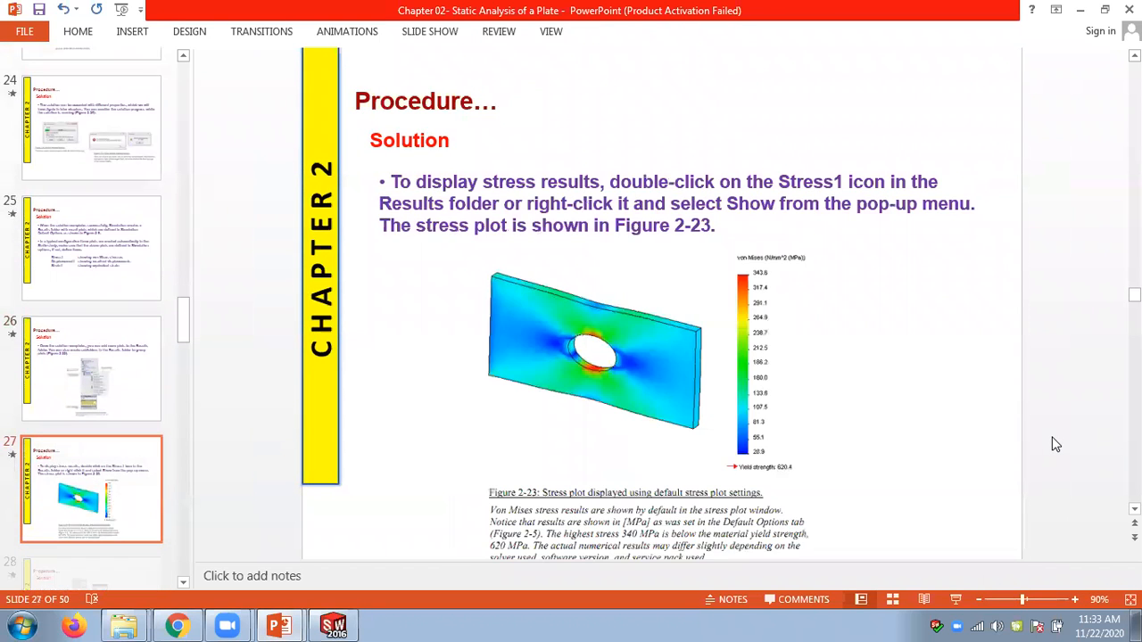
scroll(1055, 444, "down", 1)
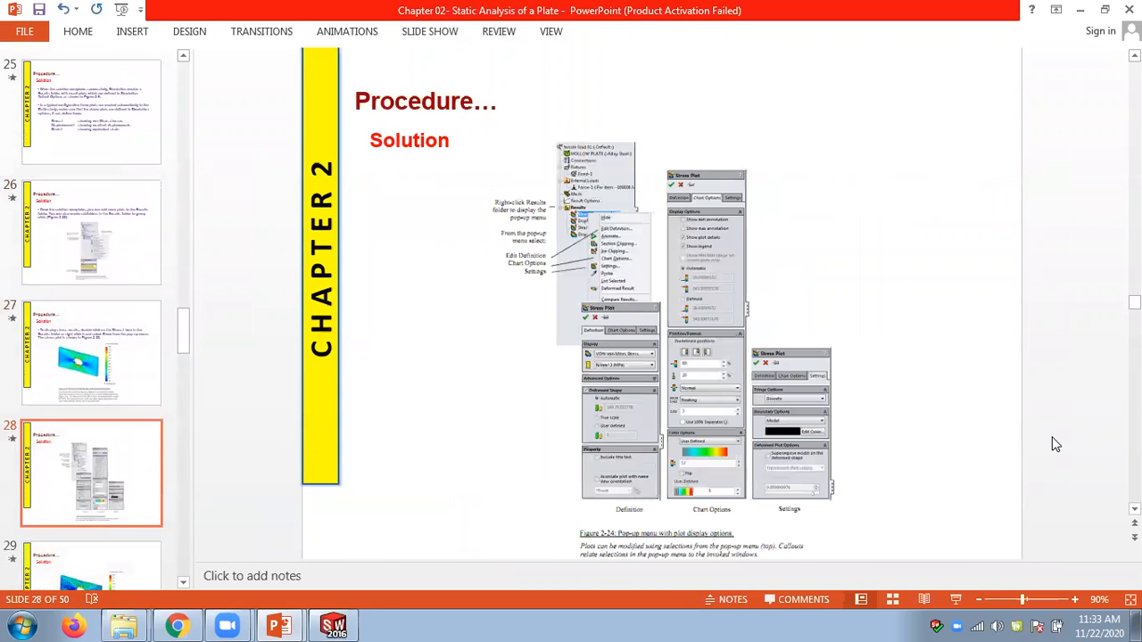
scroll(1056, 444, "down", 1)
scroll(1056, 444, "down", 1)
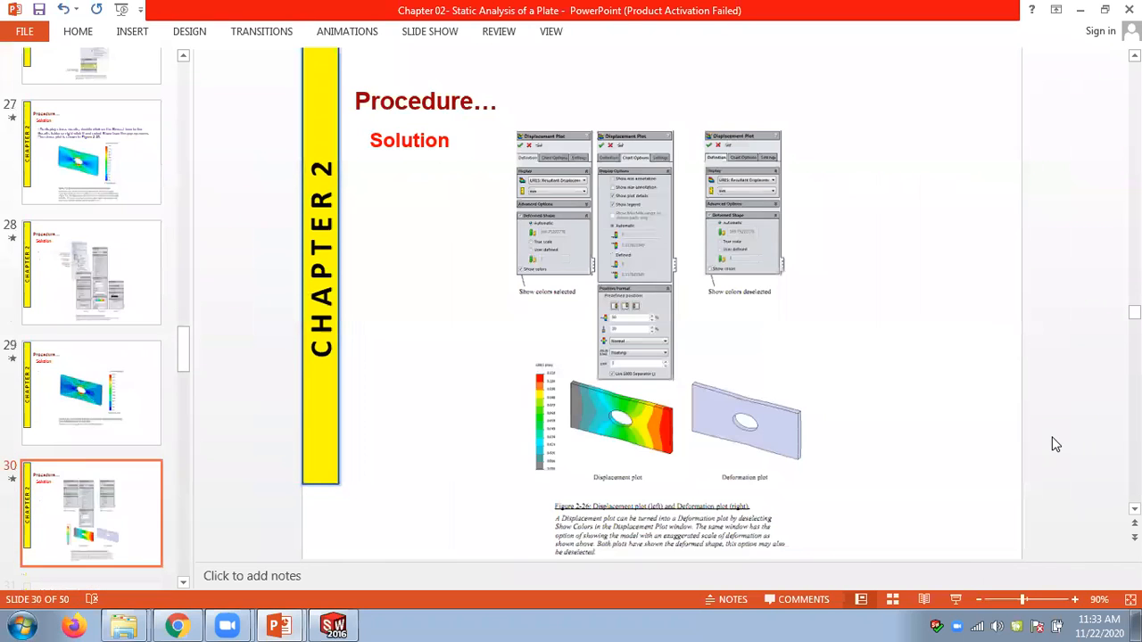
scroll(1055, 444, "down", 1)
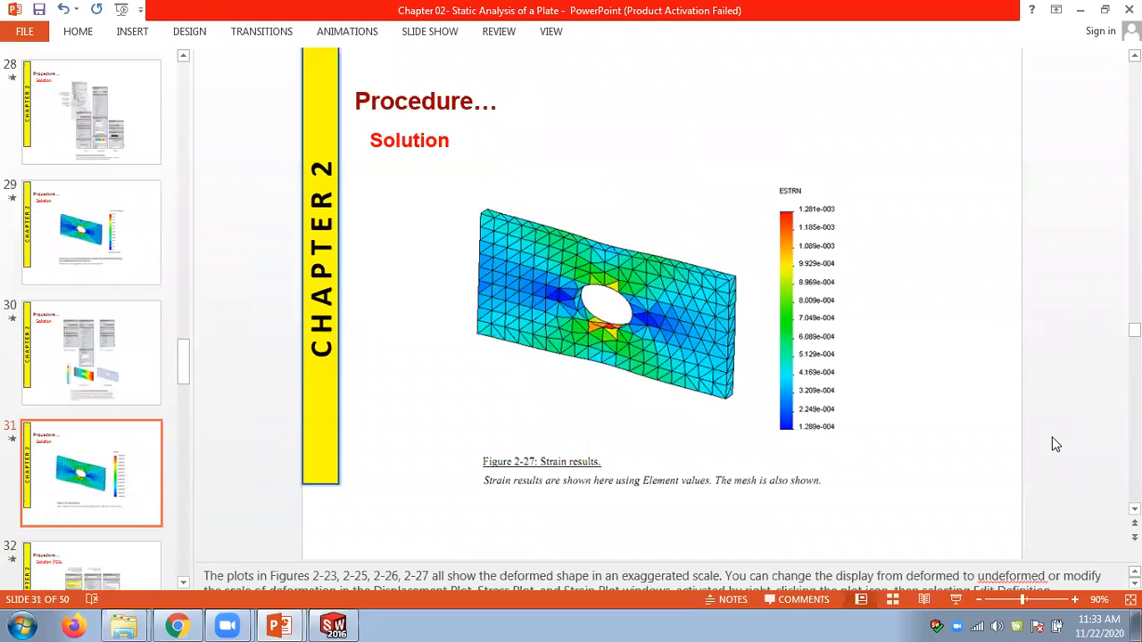
scroll(1056, 444, "down", 1)
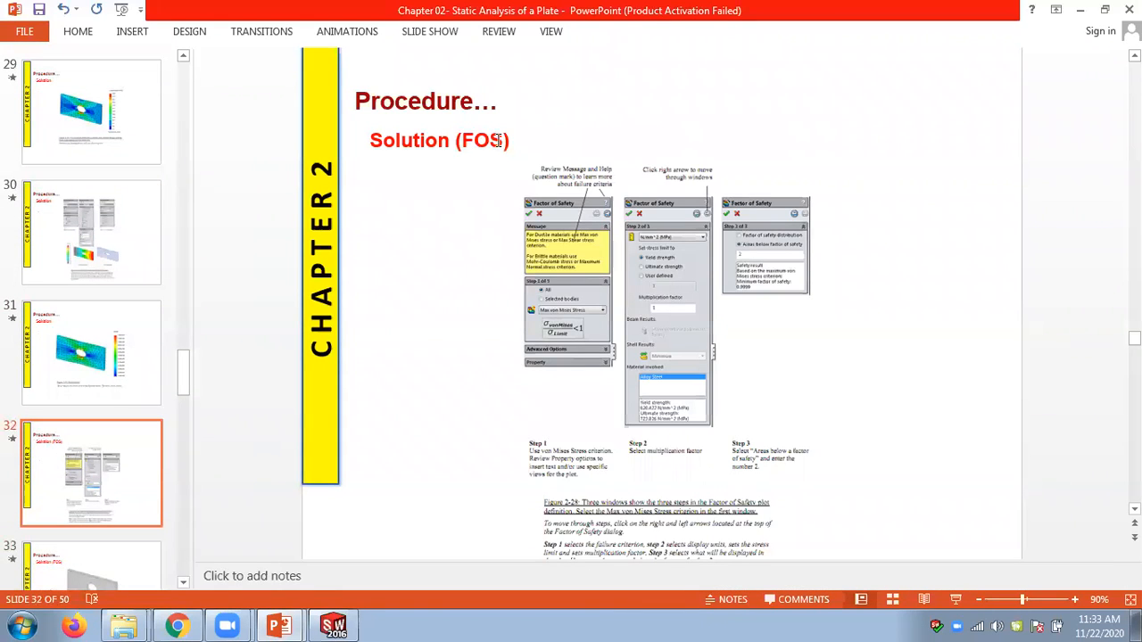
left_click(334, 626)
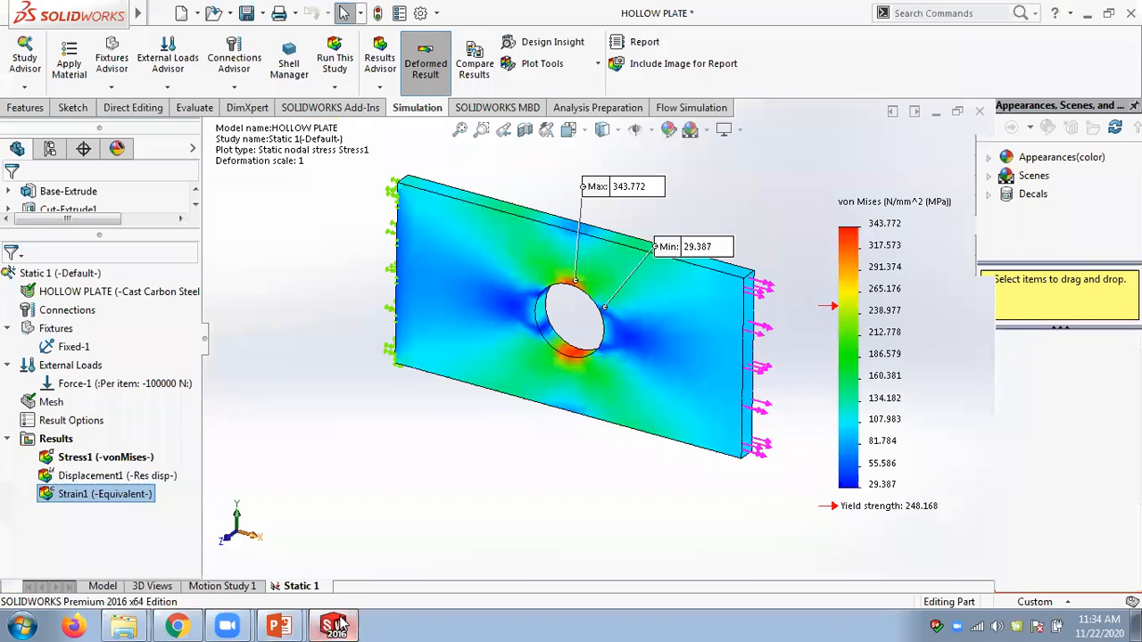
Inspect the default plots for Static Study Results in the Simulation default options and close the options without changes.
mouse_move(124, 7)
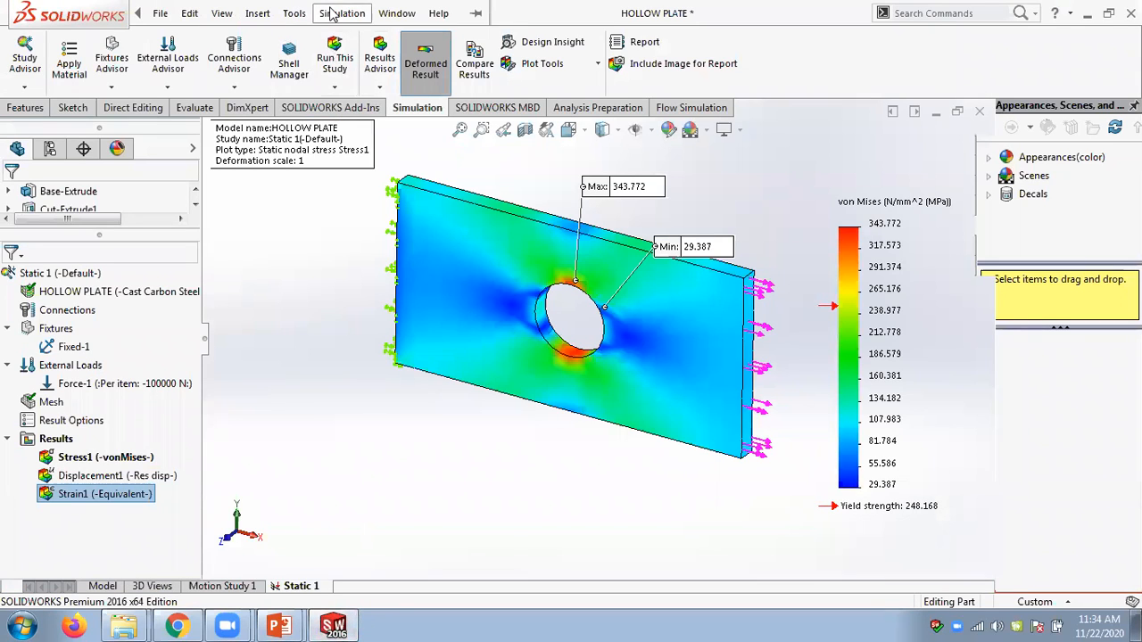
left_click(331, 13)
left_click(350, 462)
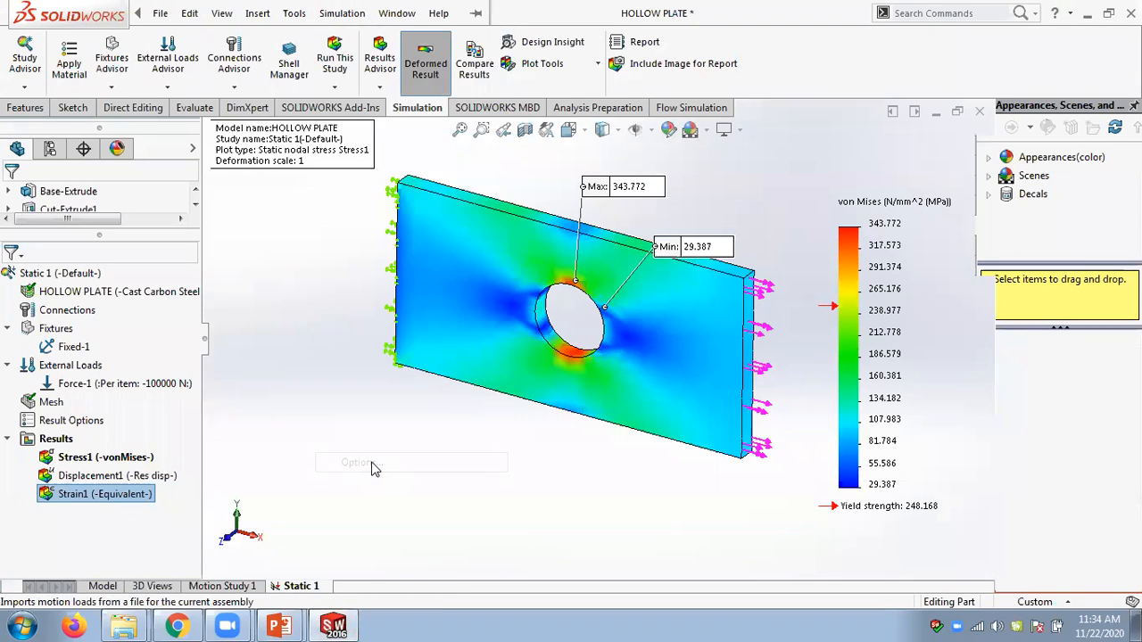
left_click(407, 53)
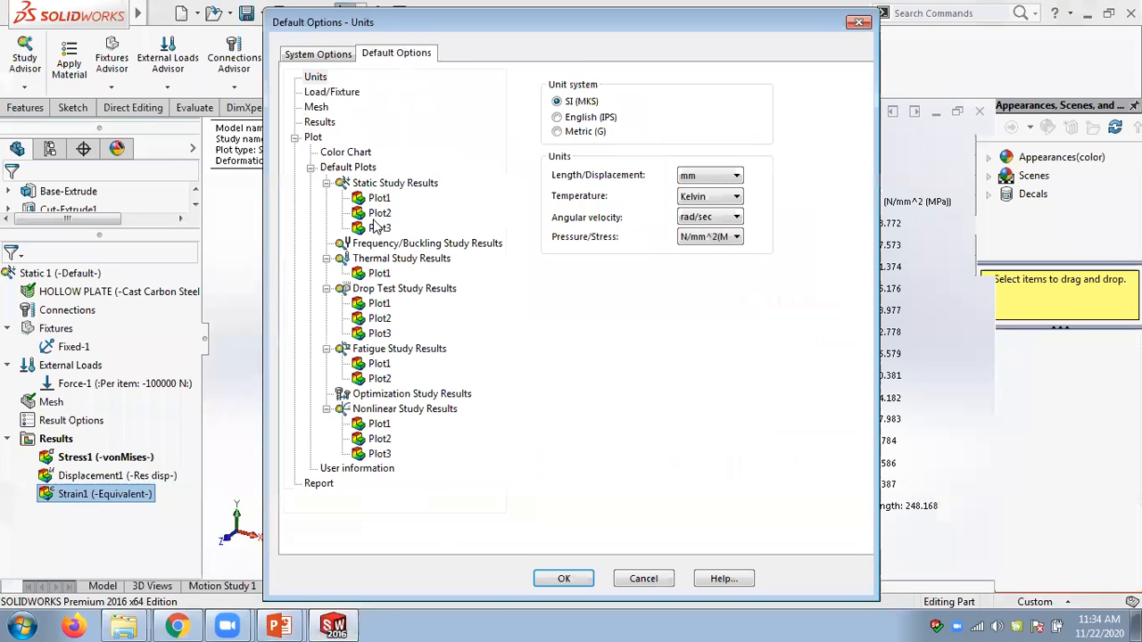
right_click(375, 184)
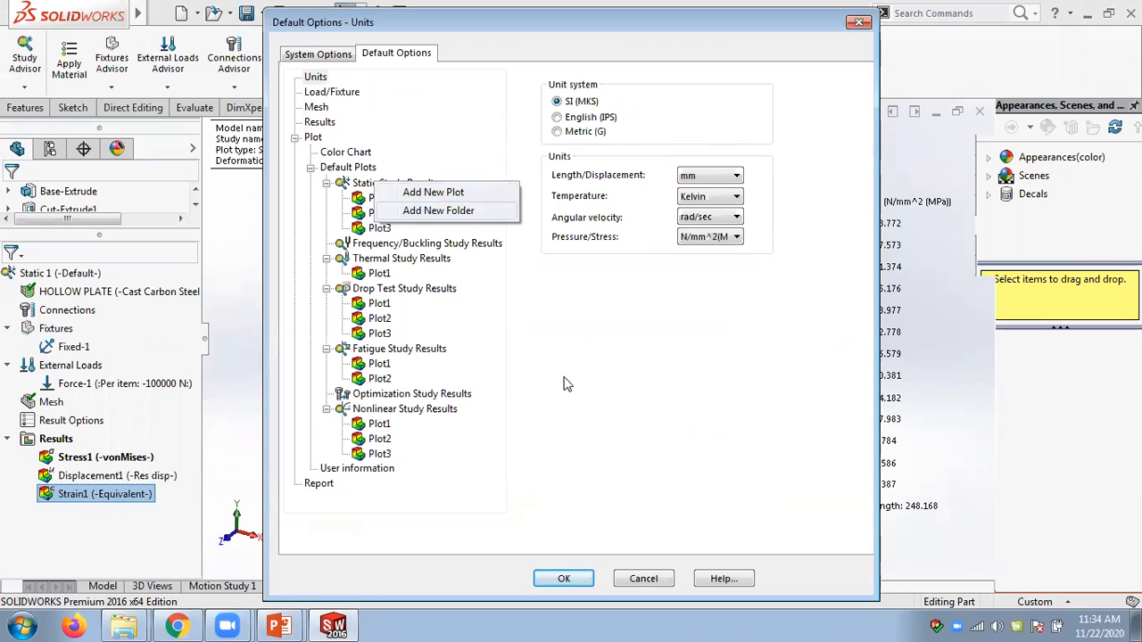
left_click(644, 579)
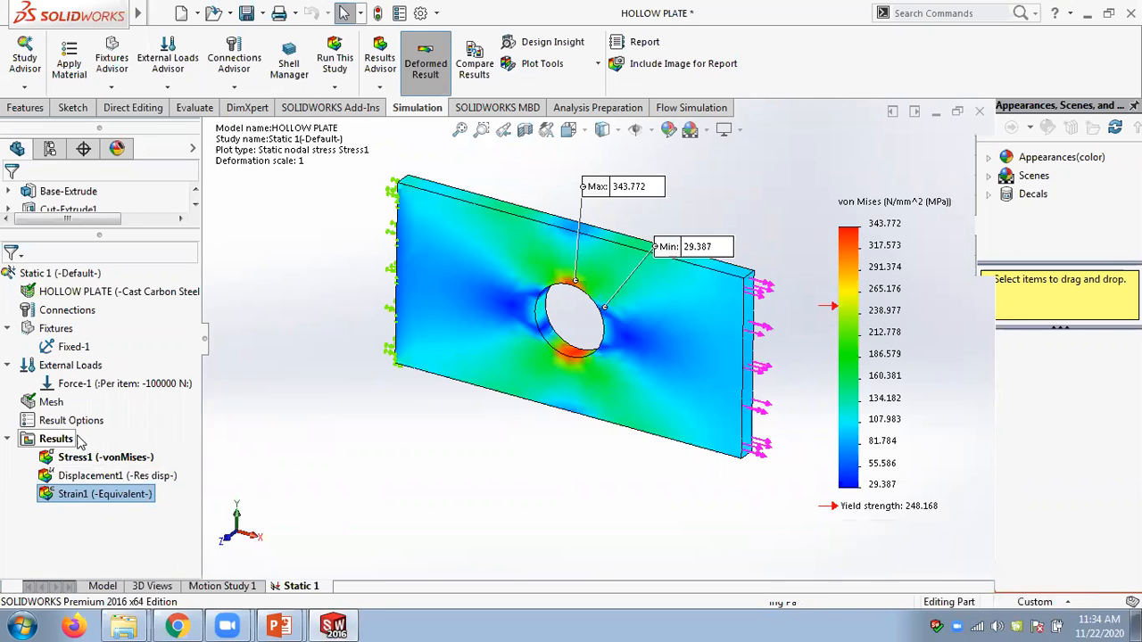
Begin a Factor of Safety plot for all bodies with the Max von Mises Stress criterion and proceed to the stress limit settings.
right_click(64, 441)
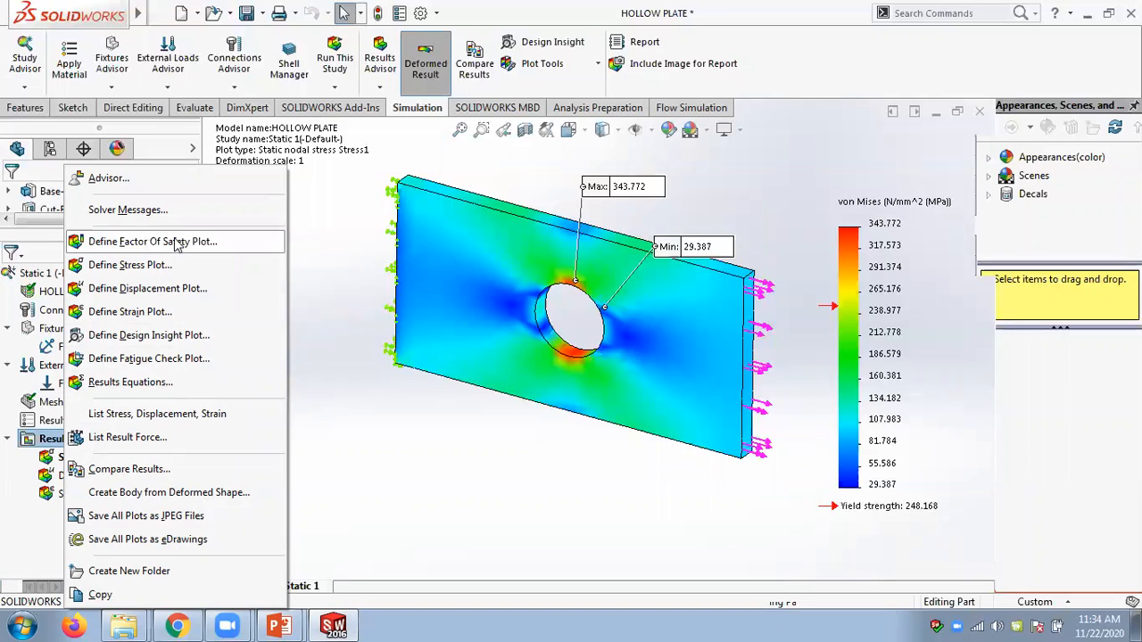
right_click(53, 437)
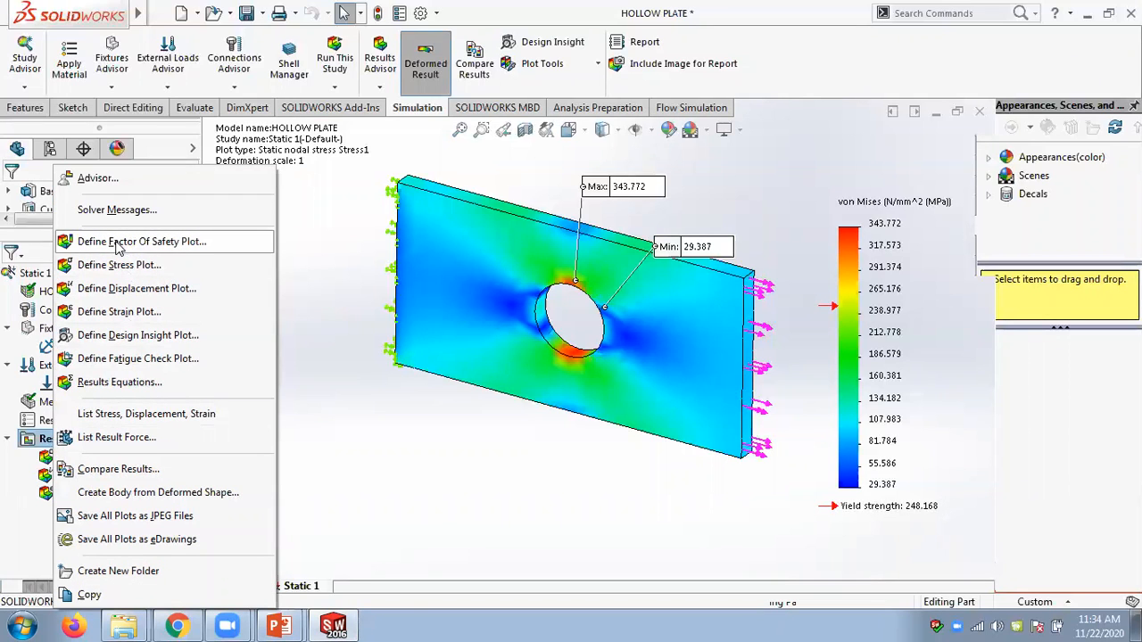
left_click(119, 242)
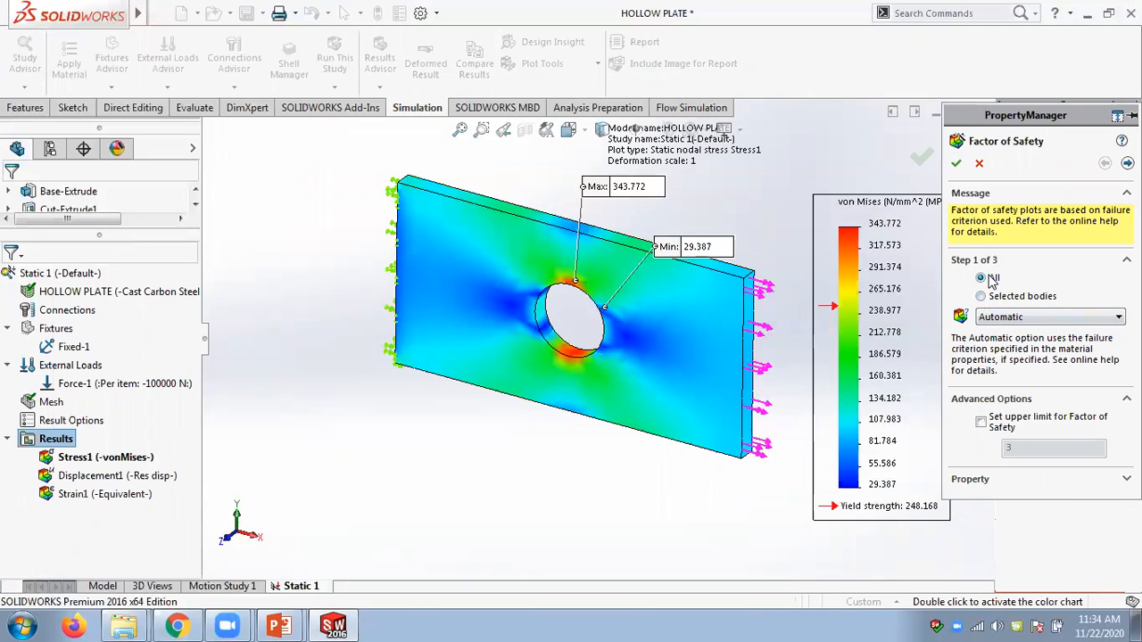
left_click(1032, 317)
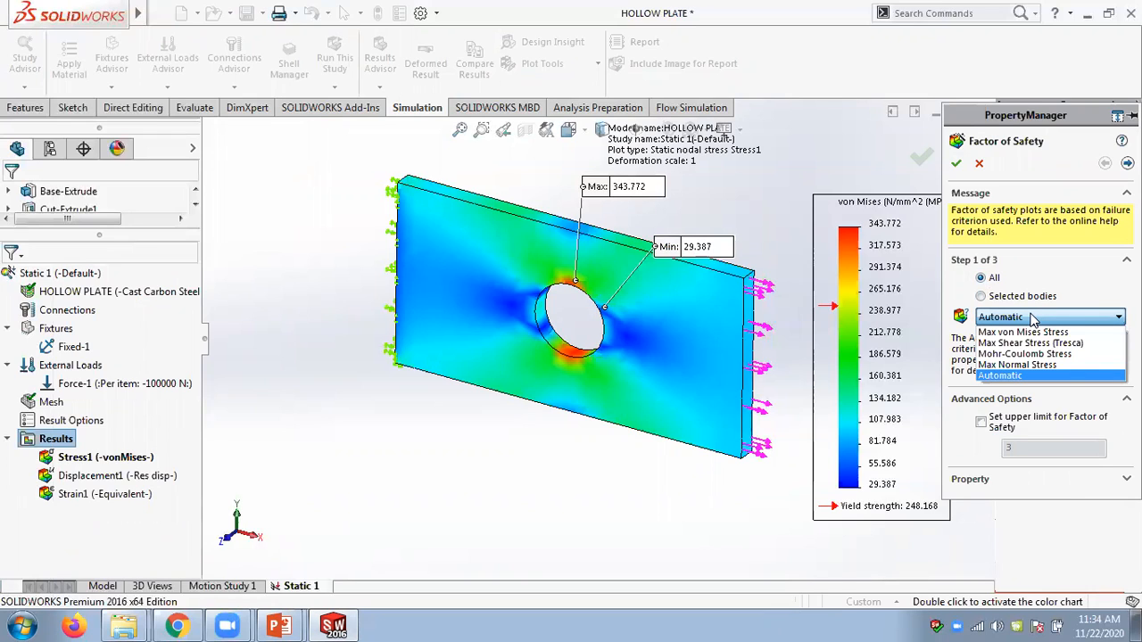
left_click(1001, 336)
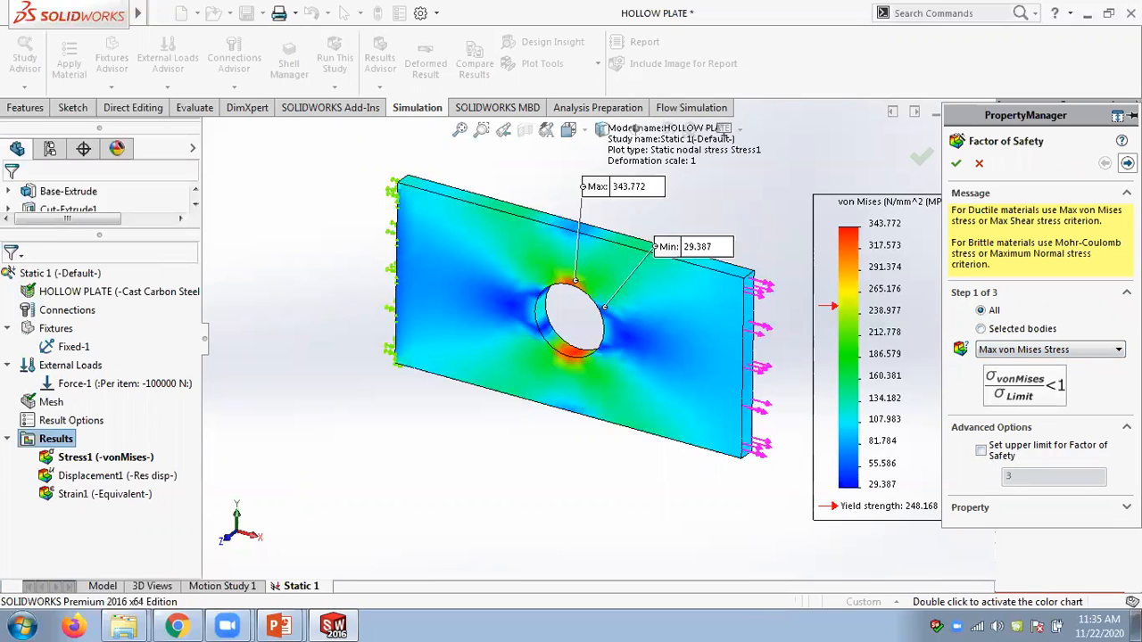
left_click(1126, 164)
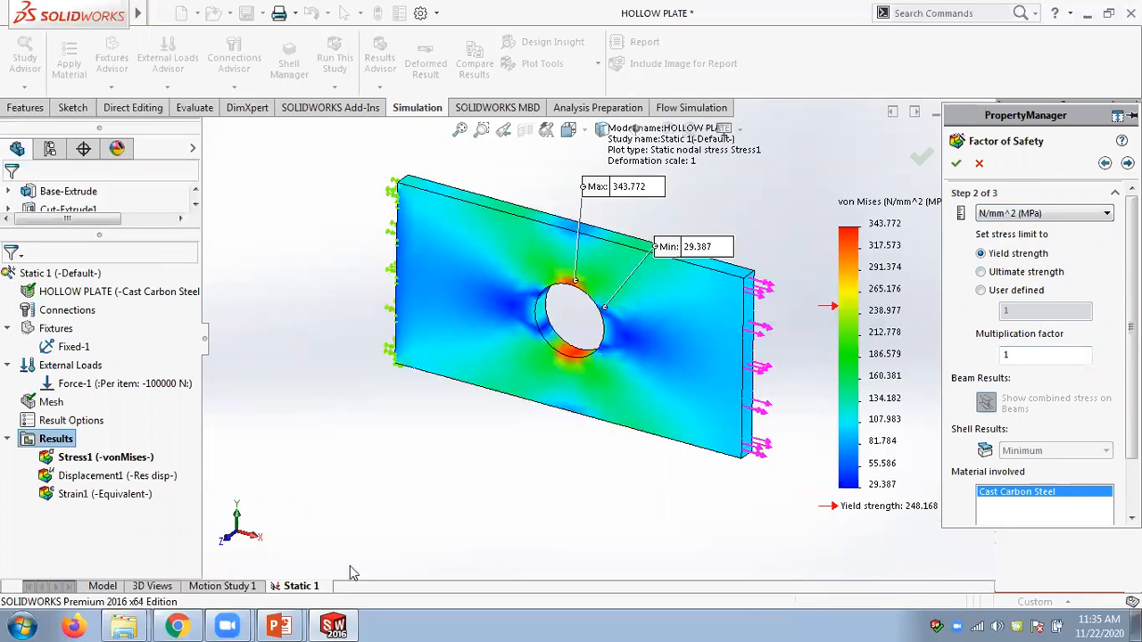
Consult slide 32 of the Chapter 02 PowerPoint and finish the Factor of Safety plot, showing areas below a factor of safety of 2.
mouse_move(279, 625)
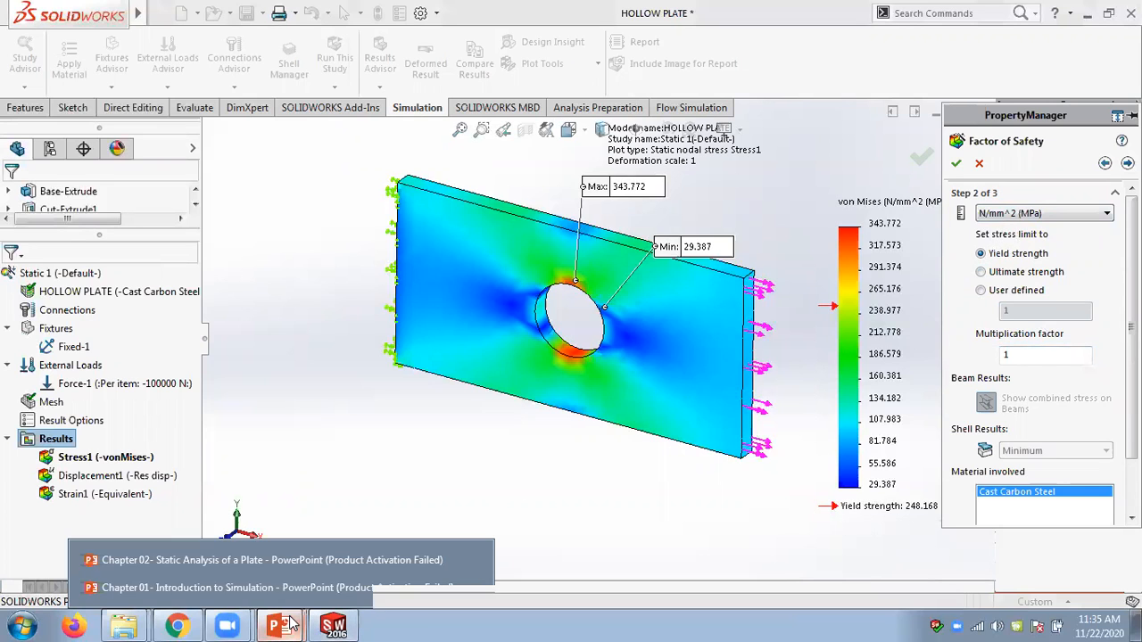
left_click(276, 560)
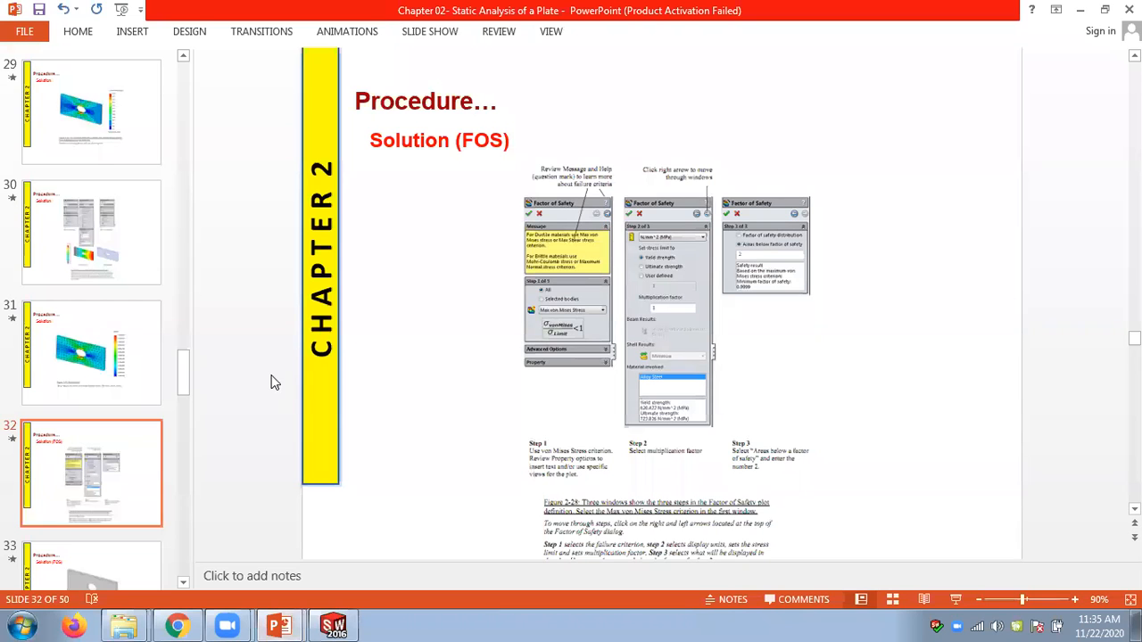
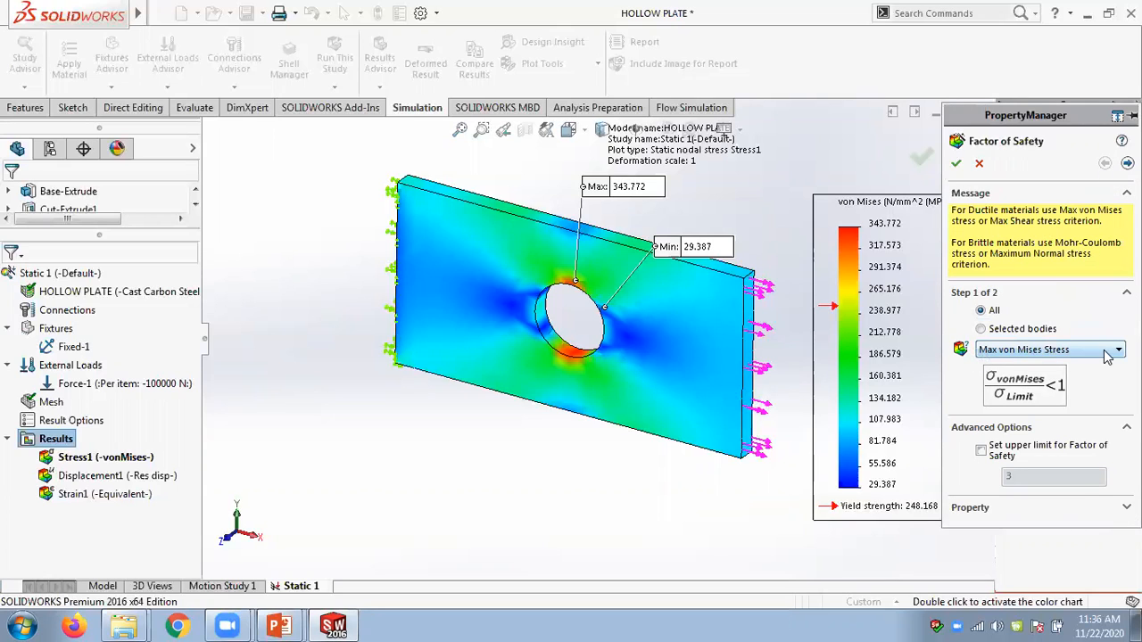
left_click(956, 165)
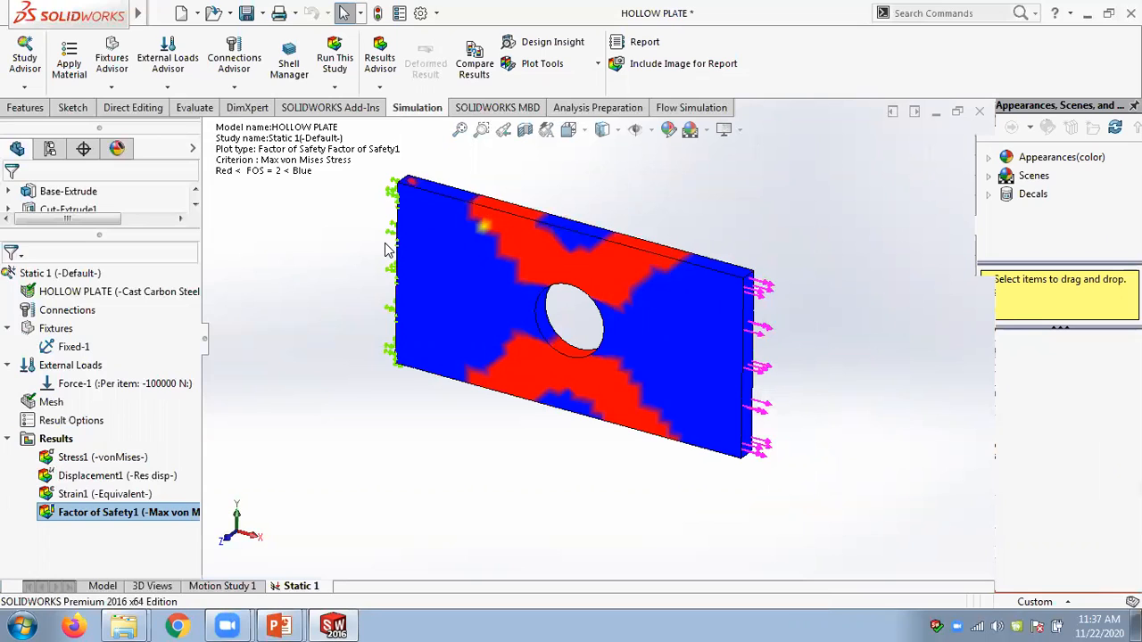
Display the Stress1 plot and return to the Factor of Safety1 plot to compare the two.
double_click(80, 460)
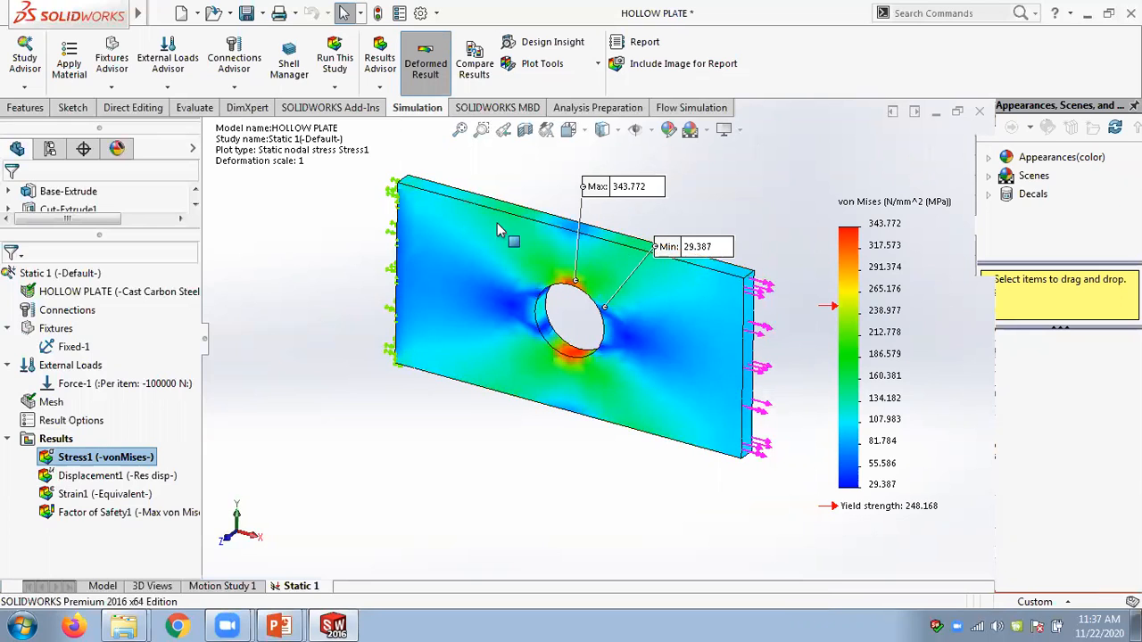
double_click(93, 514)
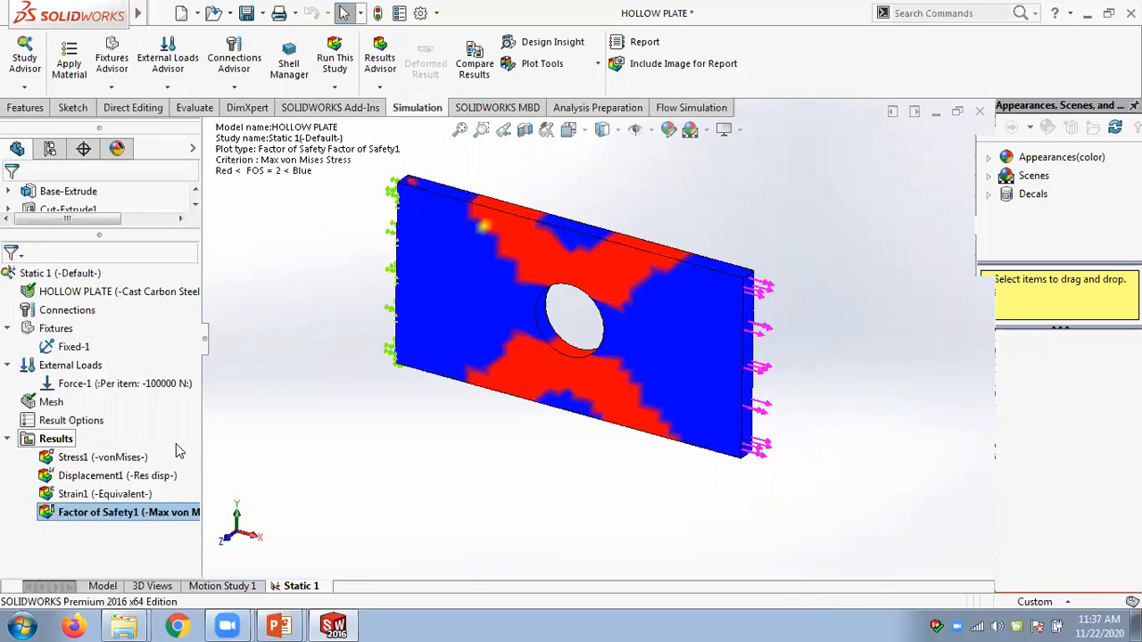
right_click(57, 441)
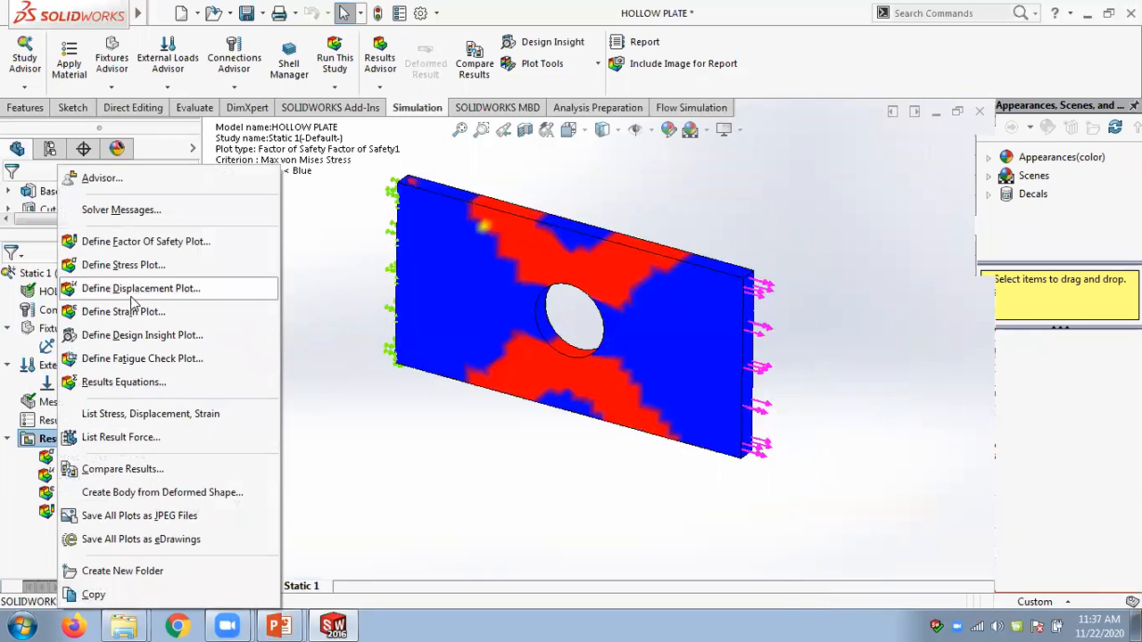
left_click(129, 242)
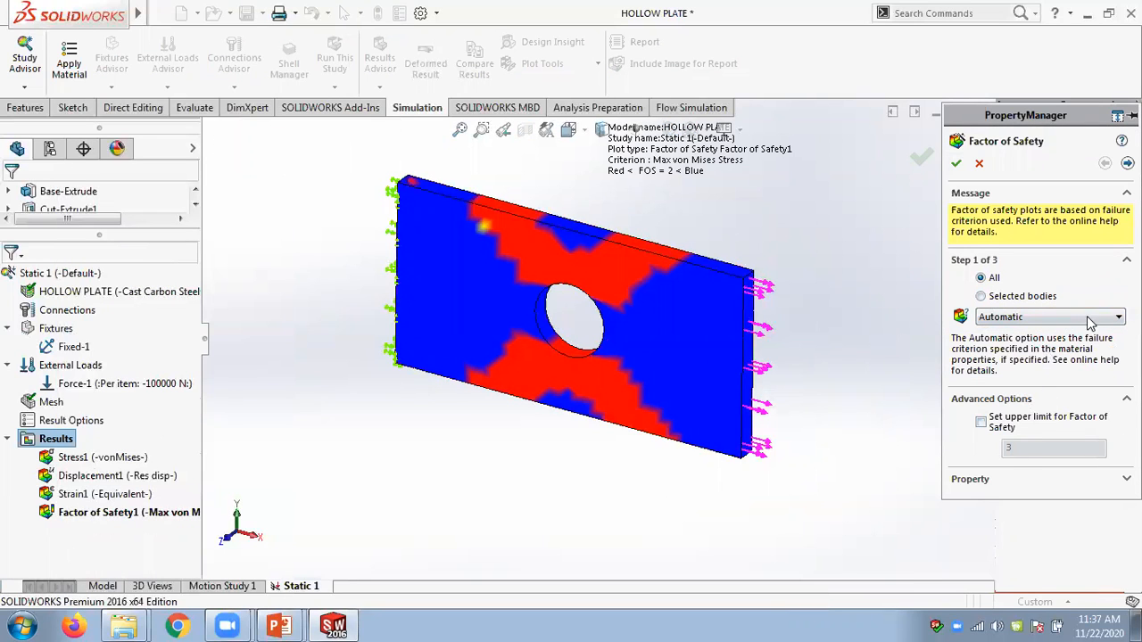
left_click(1128, 163)
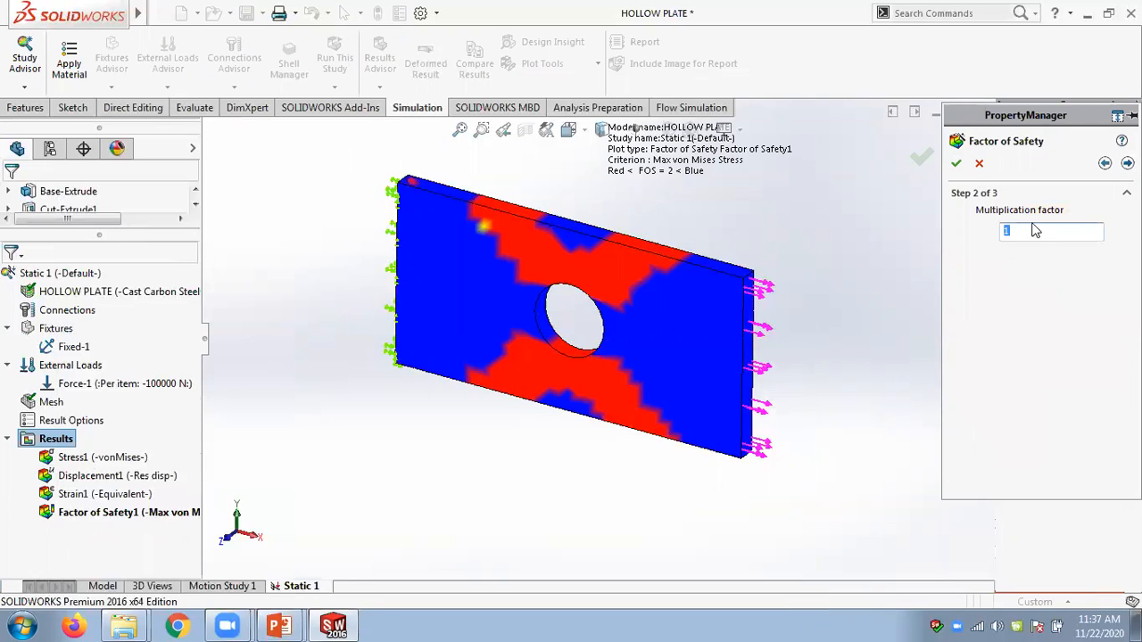
left_click(956, 164)
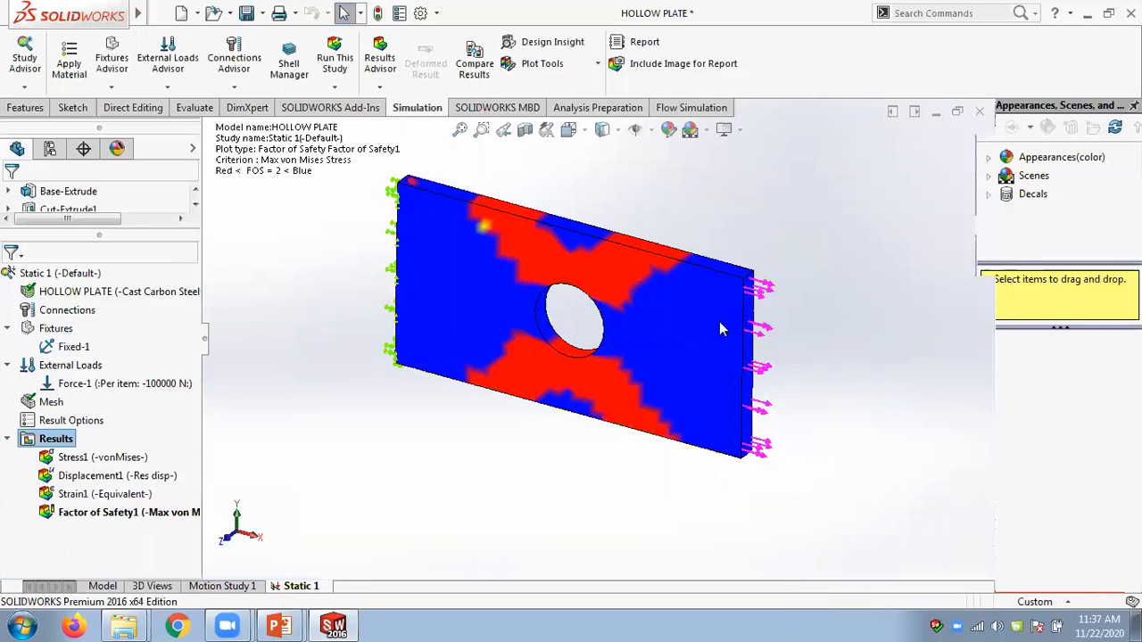
Review the three definition steps of the Factor of Safety1 plot and leave without changing them.
right_click(71, 512)
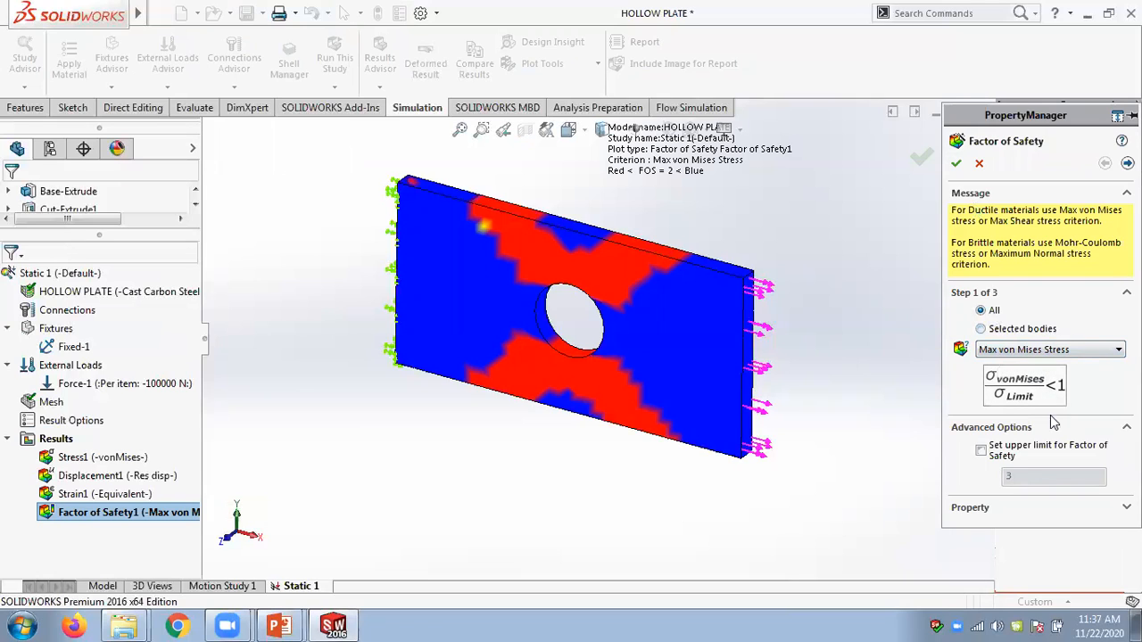
left_click(1128, 163)
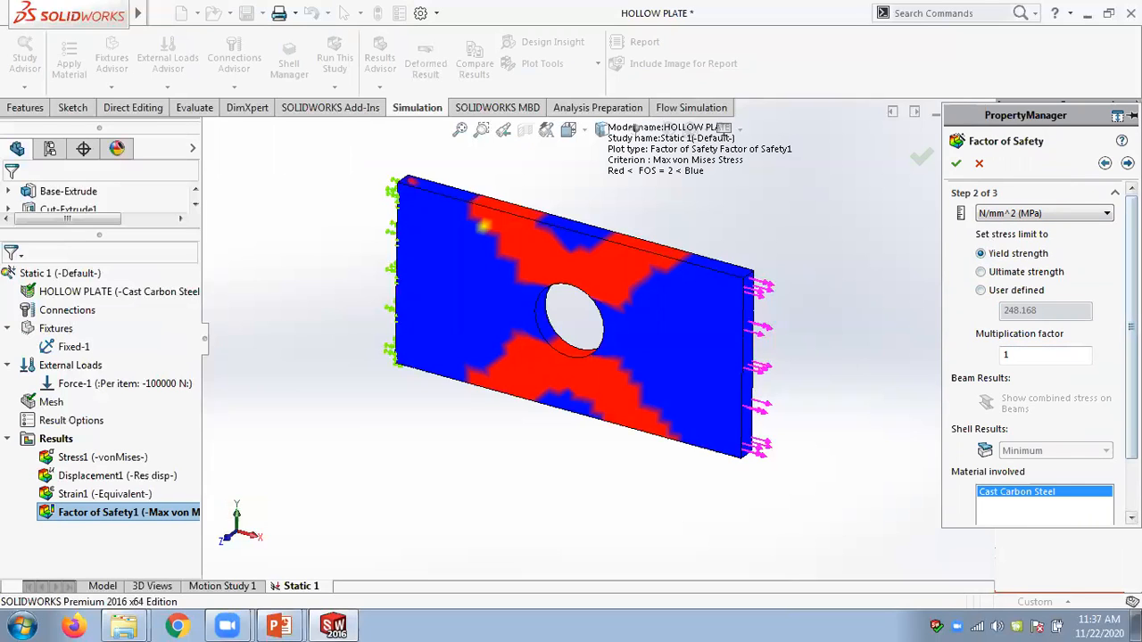
left_click(1128, 163)
left_click(986, 250)
left_click(1104, 164)
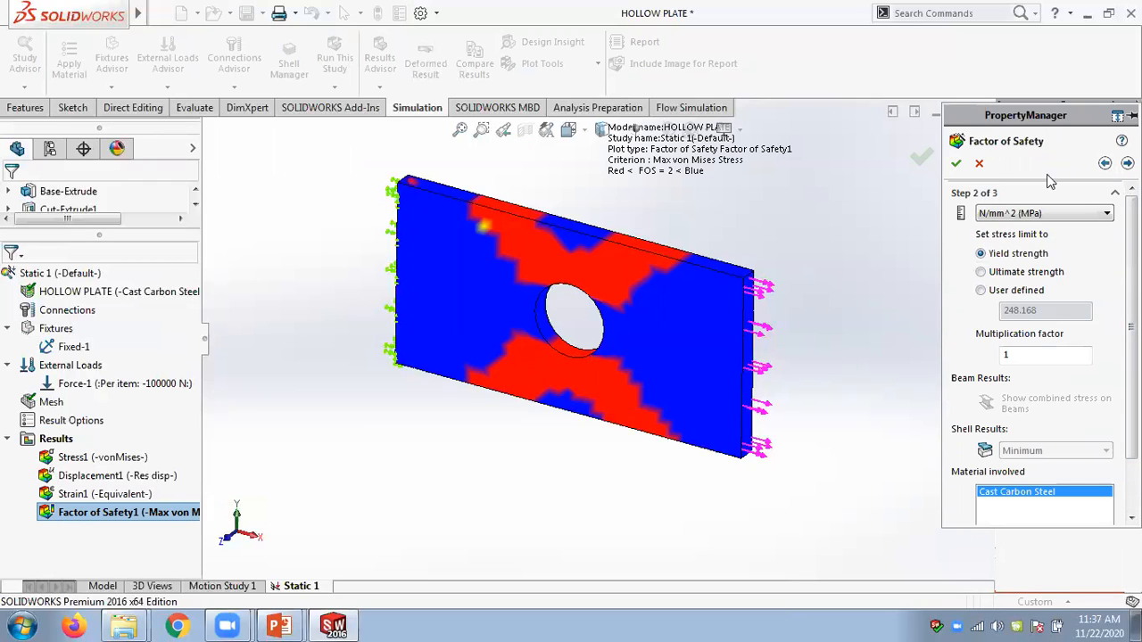
left_click(979, 163)
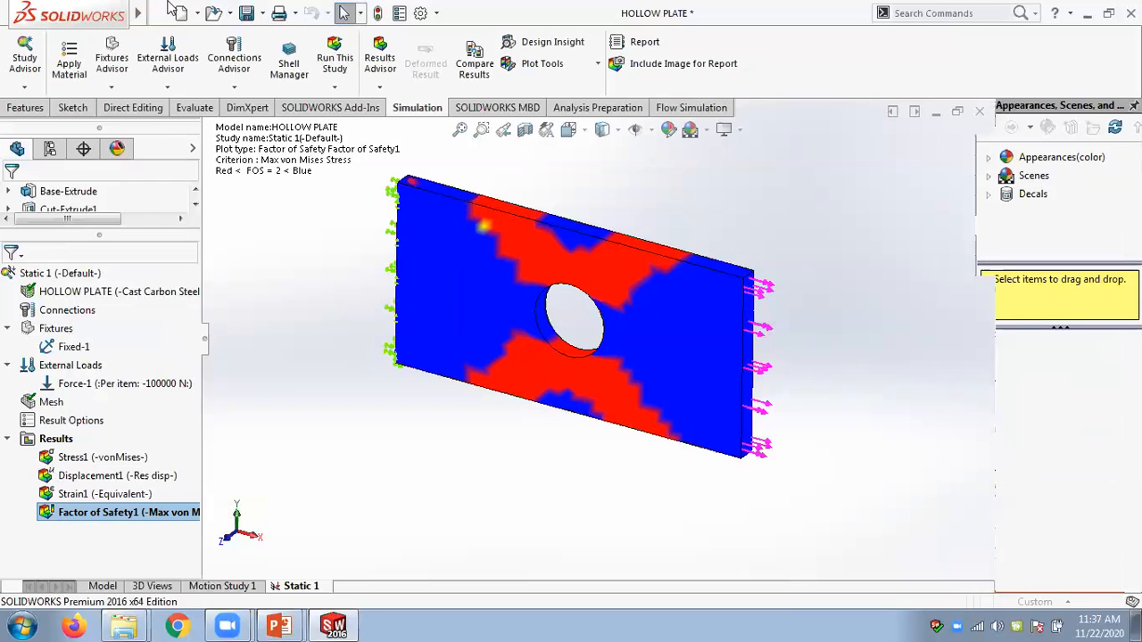
Save the HOLLOW PLATE part and display the Stress1 von Mises plot.
key("ctrl+s")
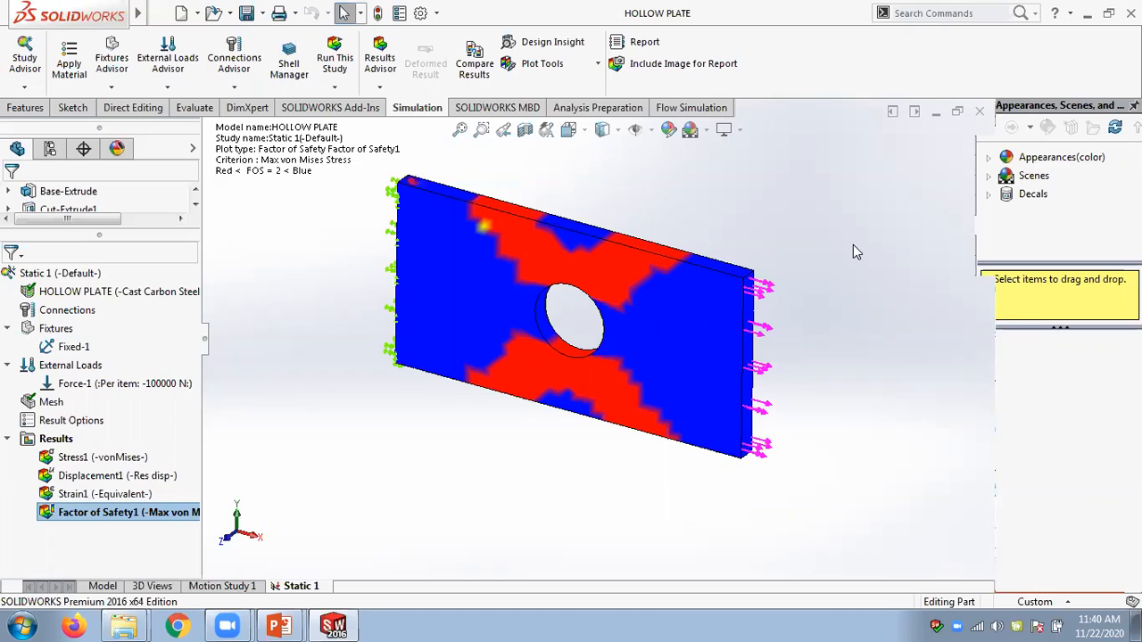
right_click(228, 625)
left_click(237, 590)
left_click(119, 458)
double_click(119, 457)
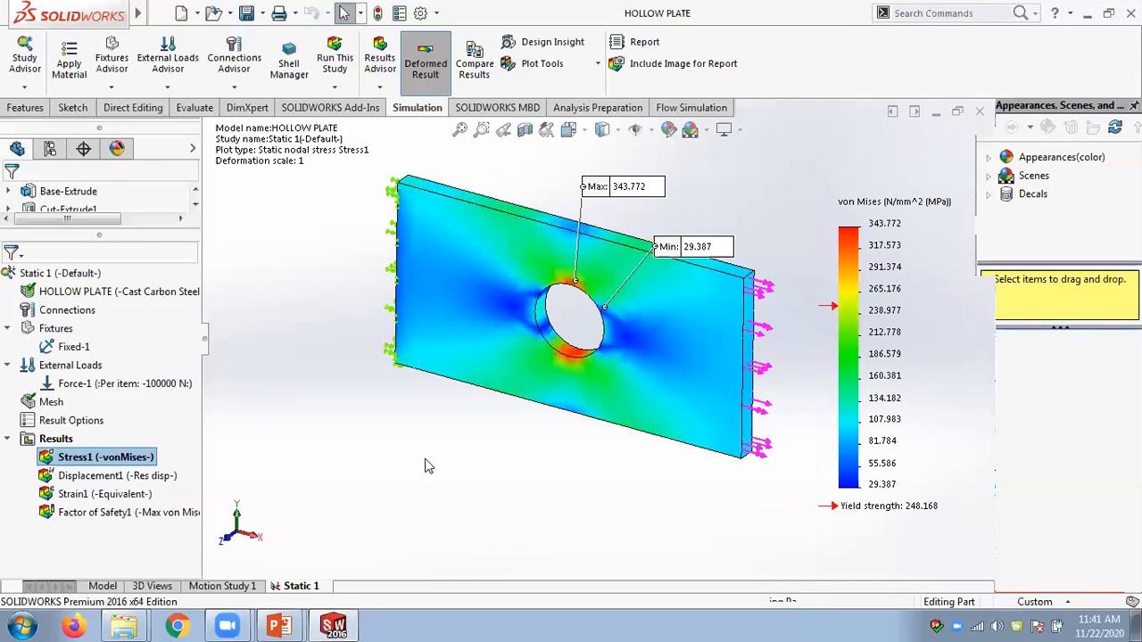
Switch to the Chapter 02 PowerPoint, review slides 32 to 34 on factor of safety and remeshing, and close the stray browser window.
mouse_move(294, 625)
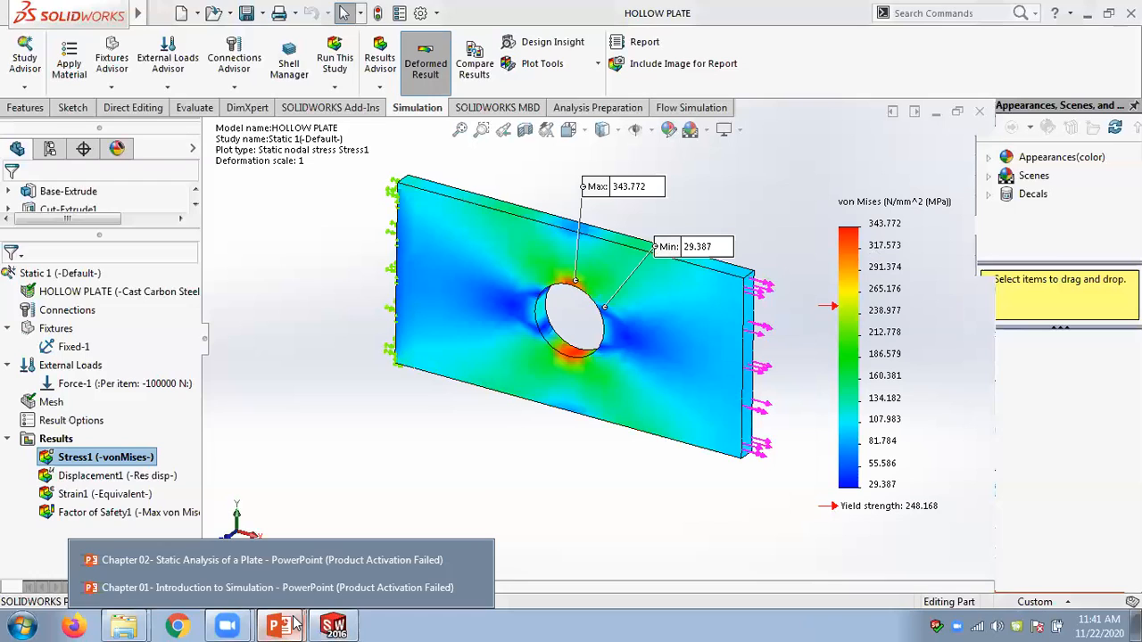
left_click(256, 562)
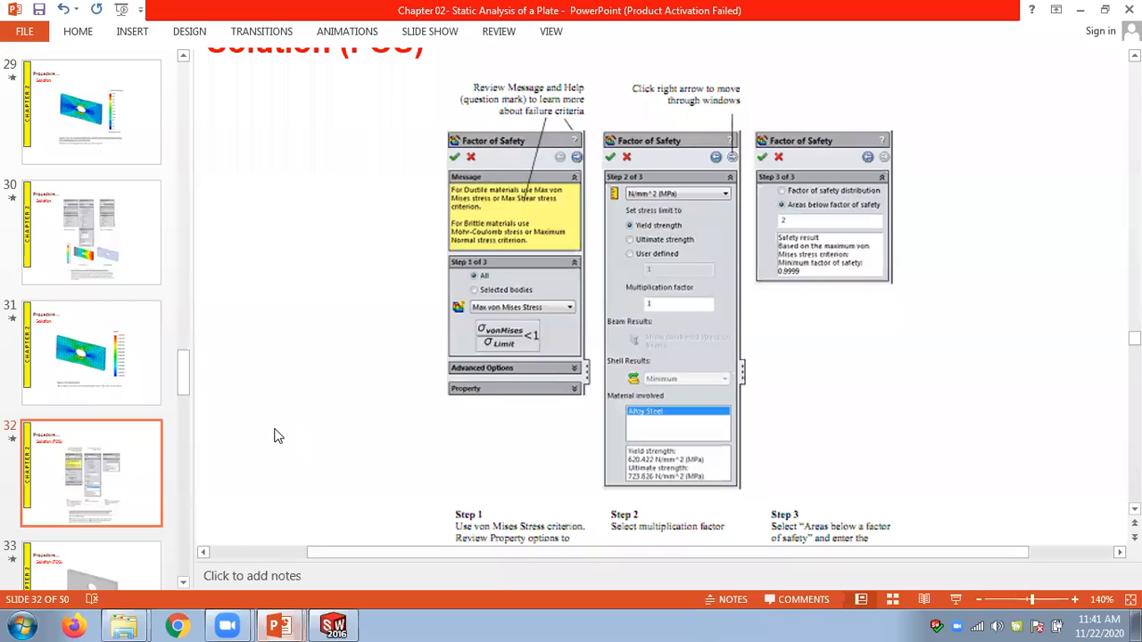
key("Page_Down")
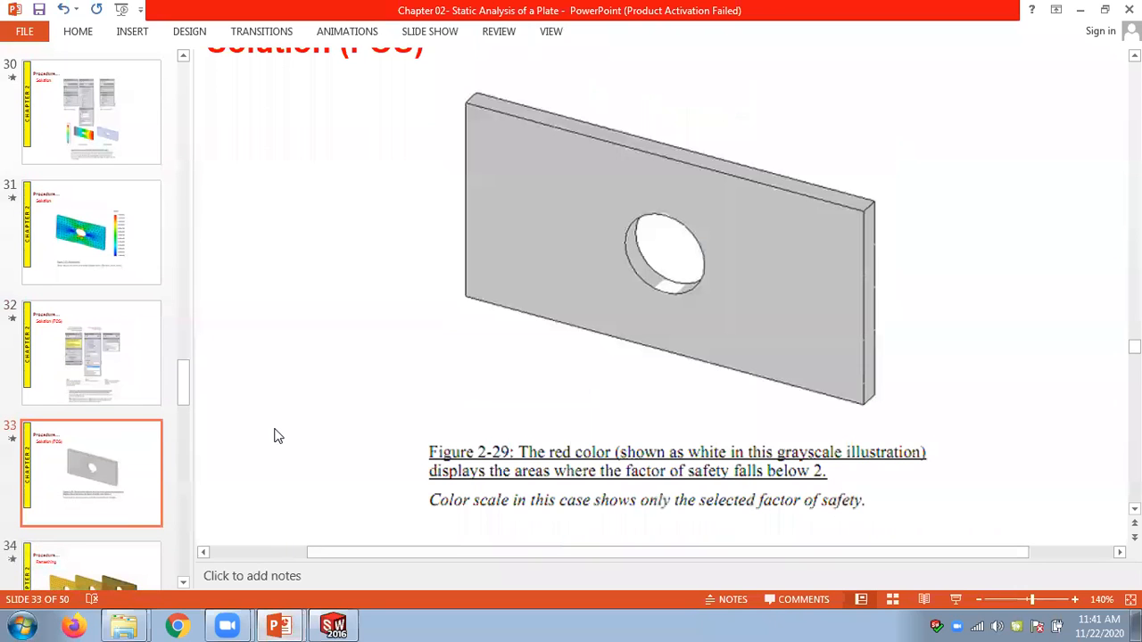
key("Page_Down")
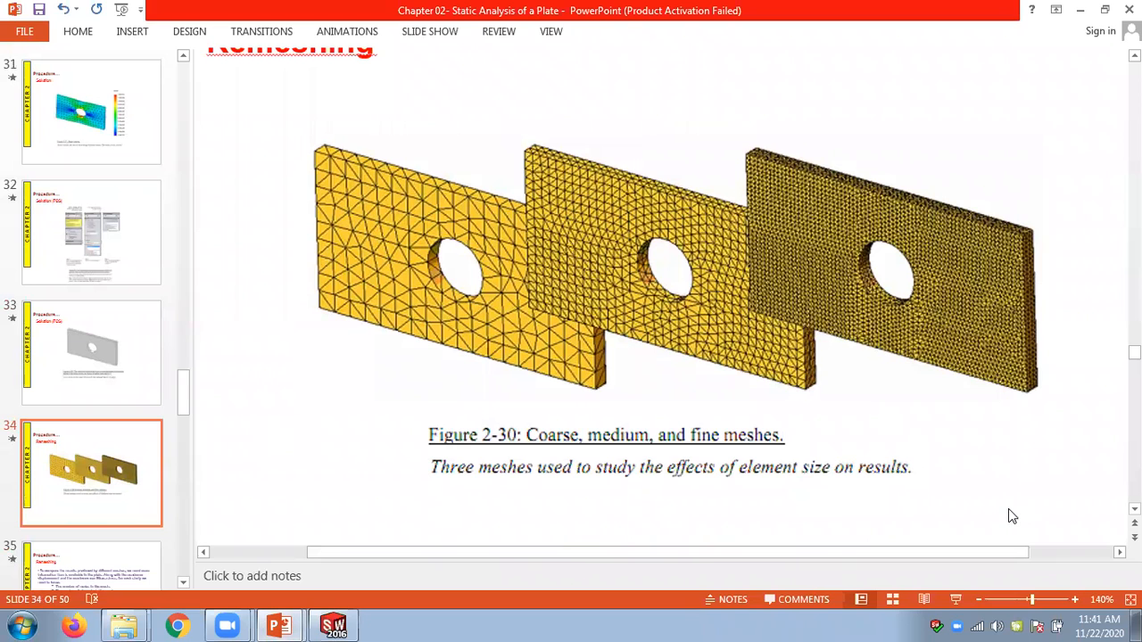
scroll(1008, 509, "down", 3, "ctrl")
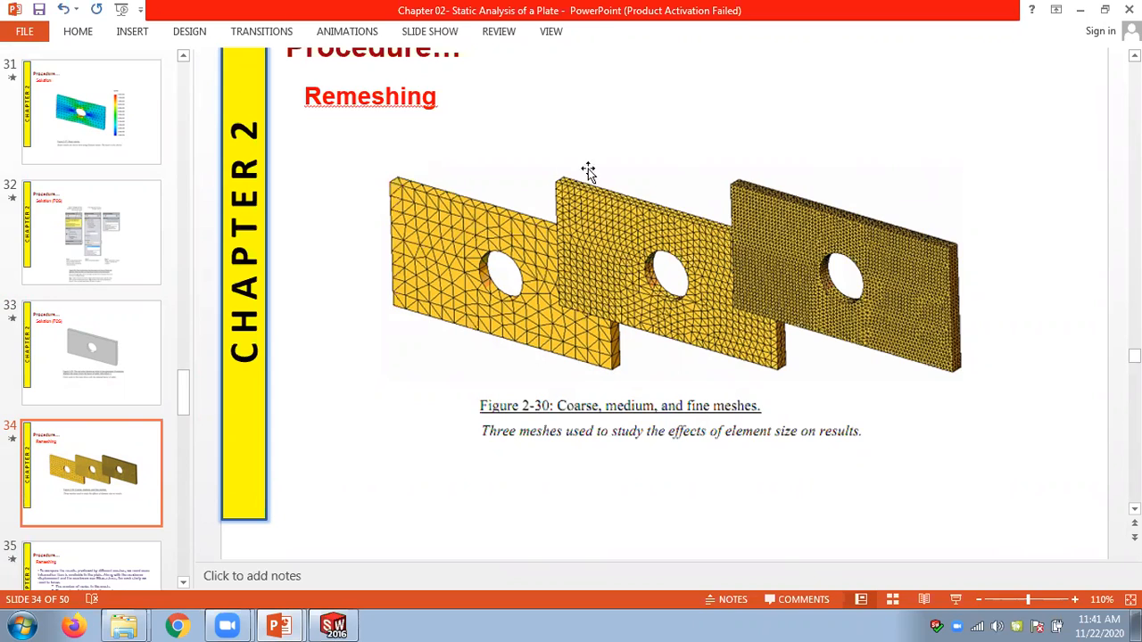
left_click_drag(308, 98, 439, 98)
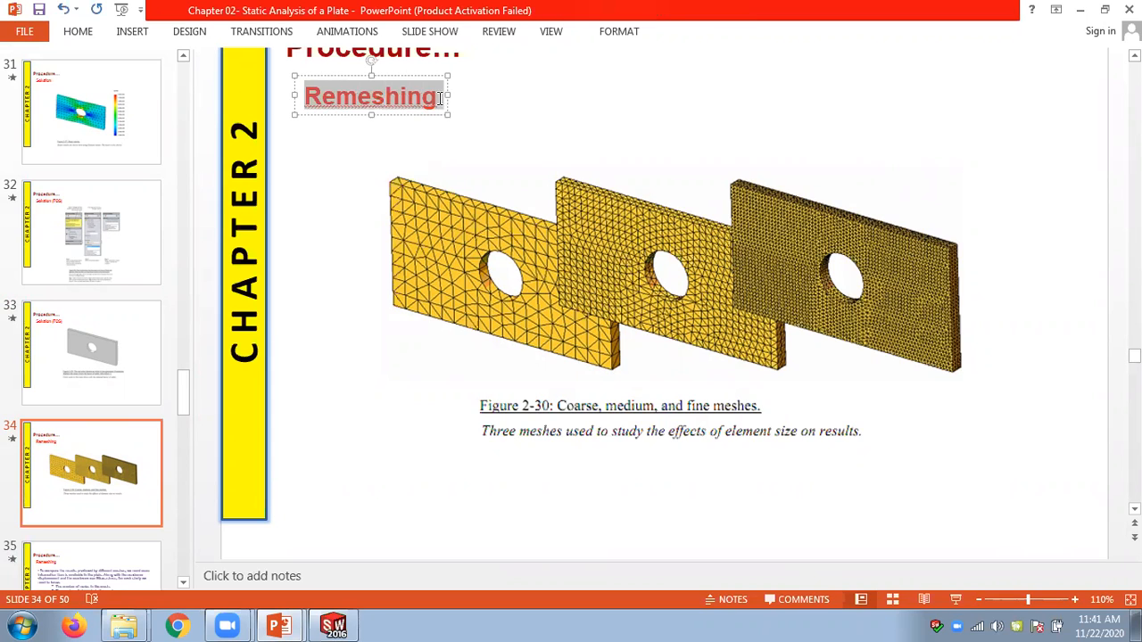
left_click(294, 186)
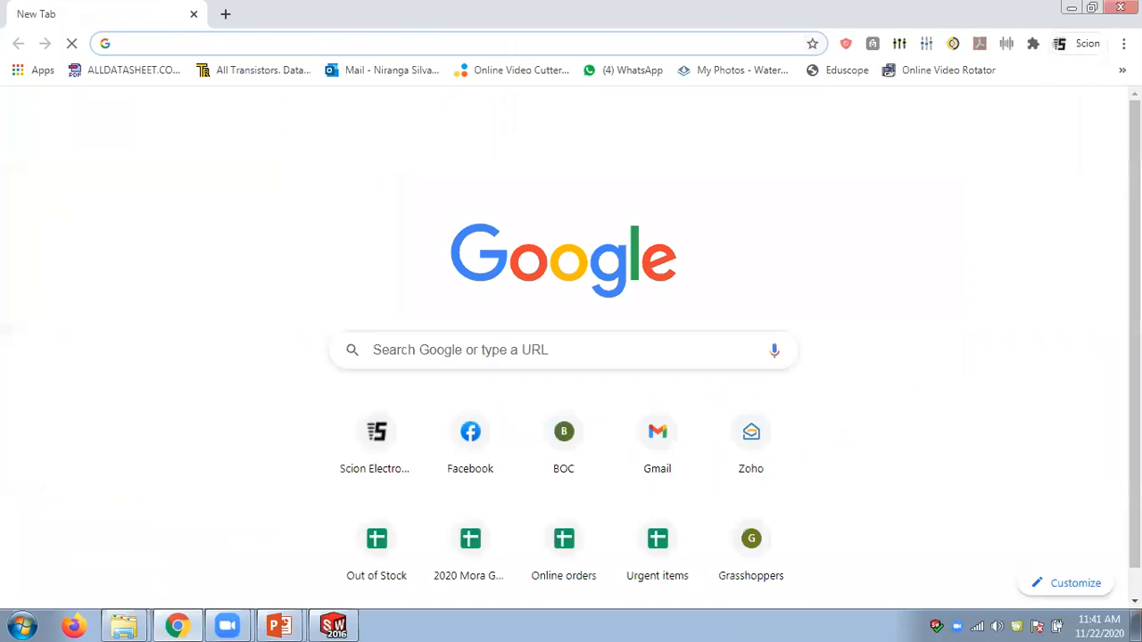
left_click(1132, 6)
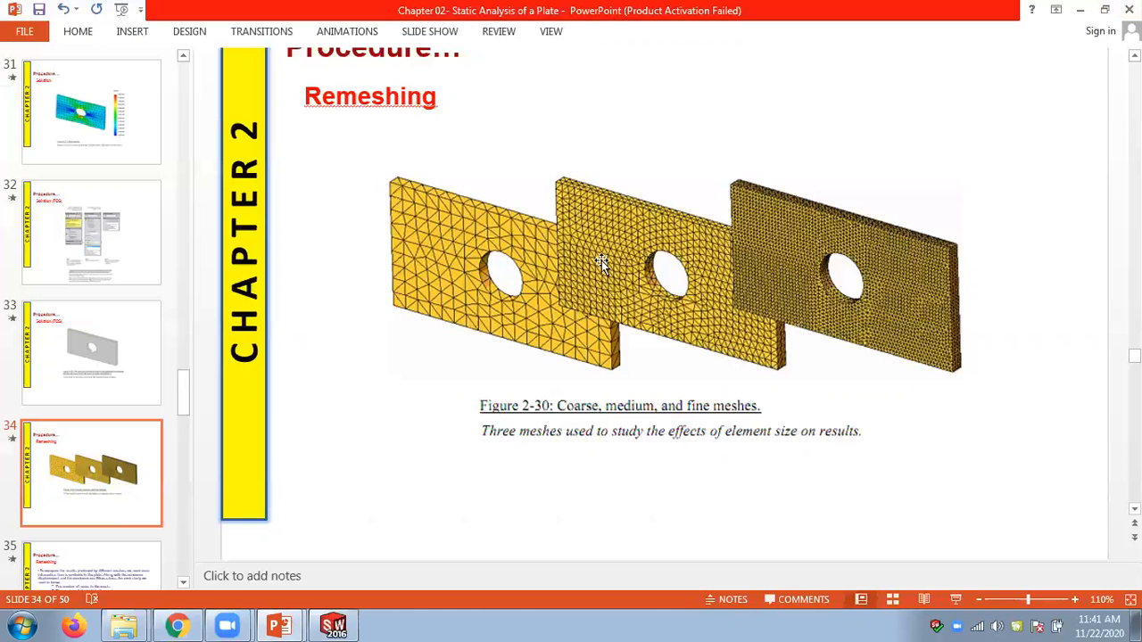
Switch to SOLIDWORKS and rename the Static 1 study as "Static 1- coarse".
left_click(335, 624)
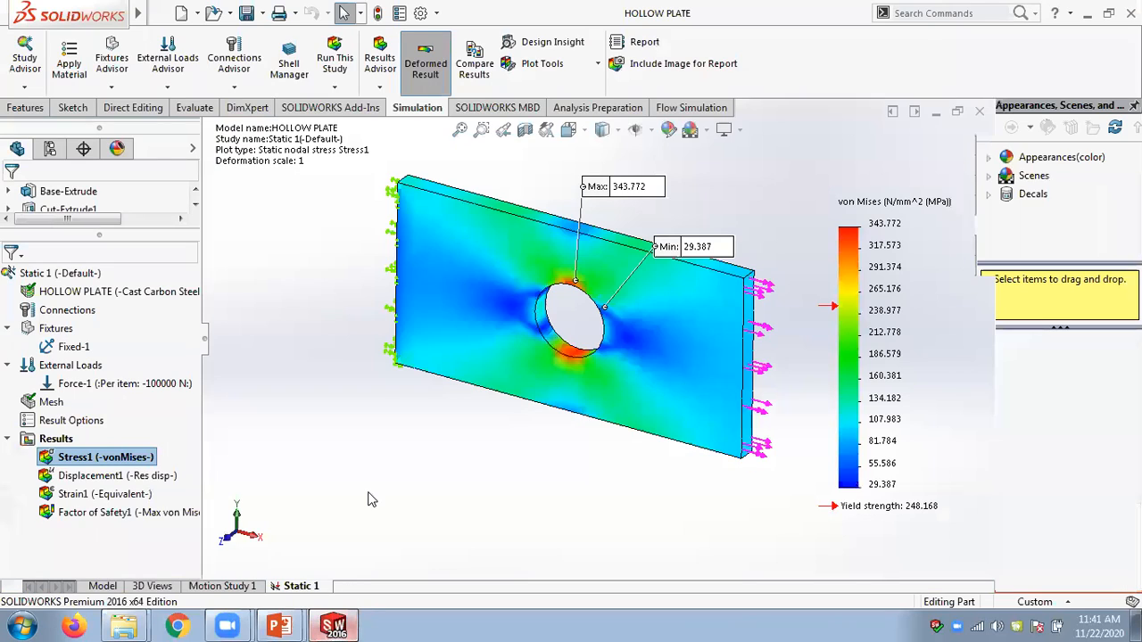
right_click(299, 586)
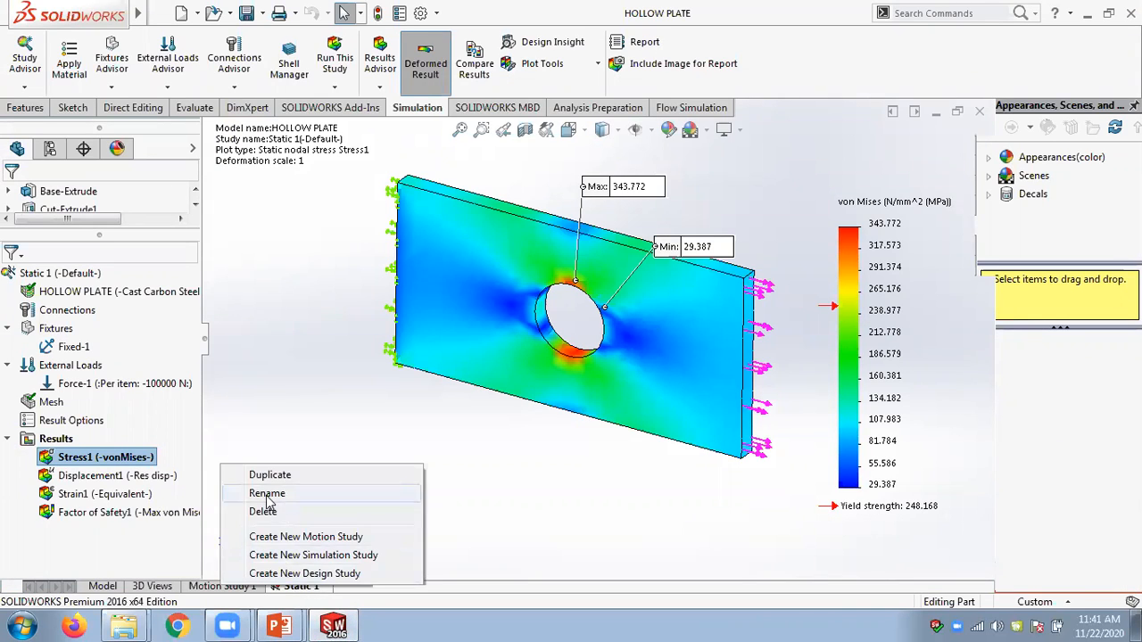
left_click(266, 496)
left_click(301, 586)
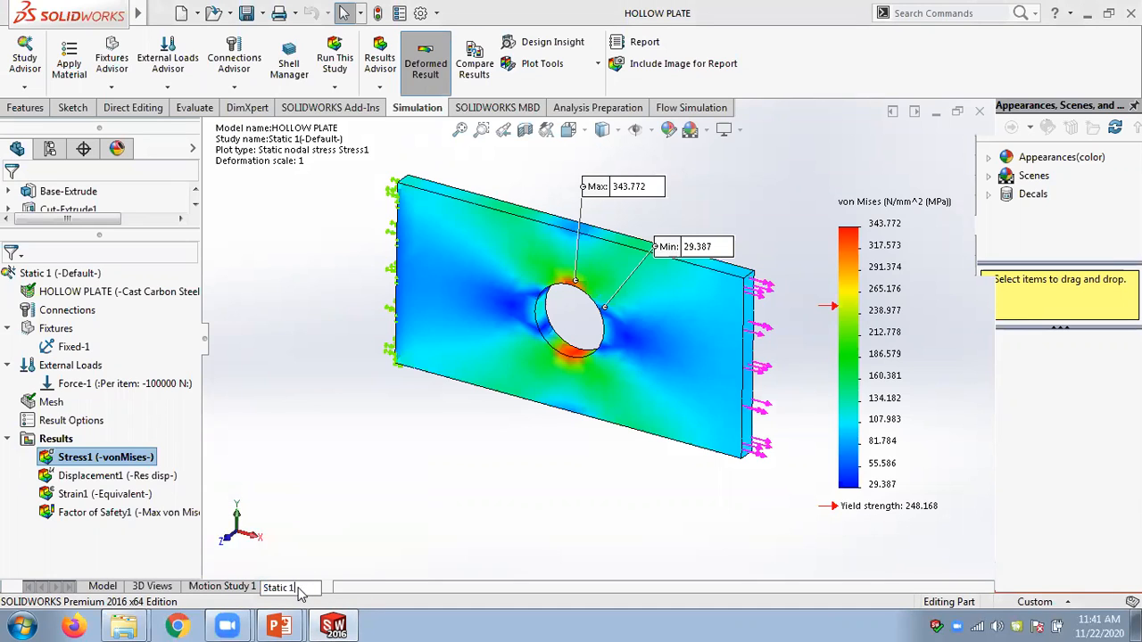
type("- coarse")
left_click(328, 515)
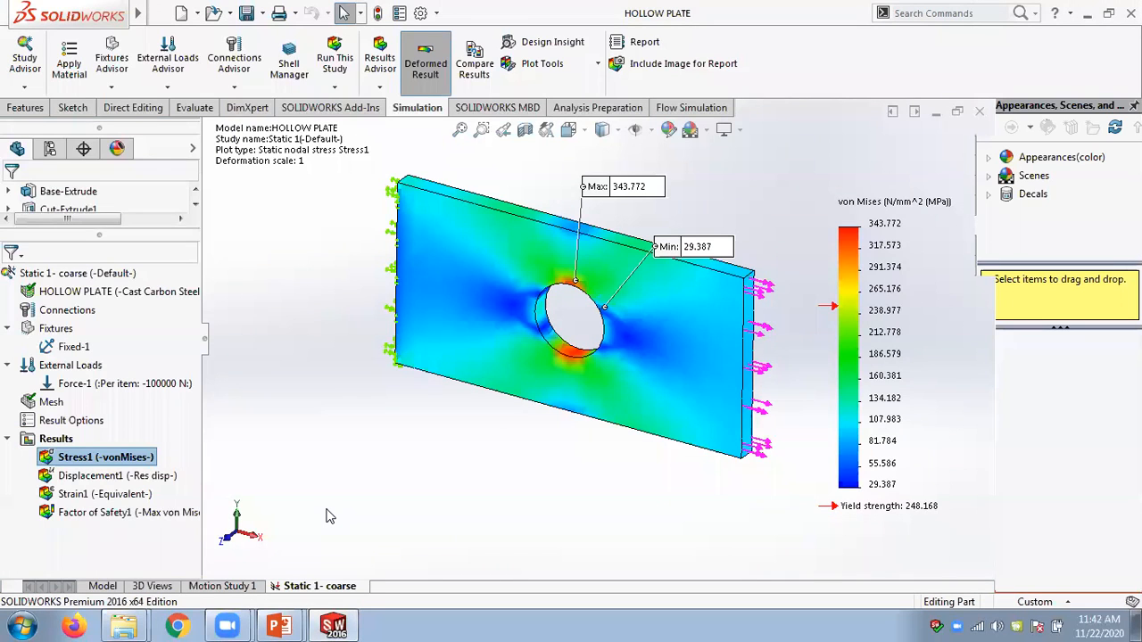
Duplicate the Static 1- coarse study with the name "Static 1- medium", using the Default configuration.
right_click(317, 586)
left_click(306, 412)
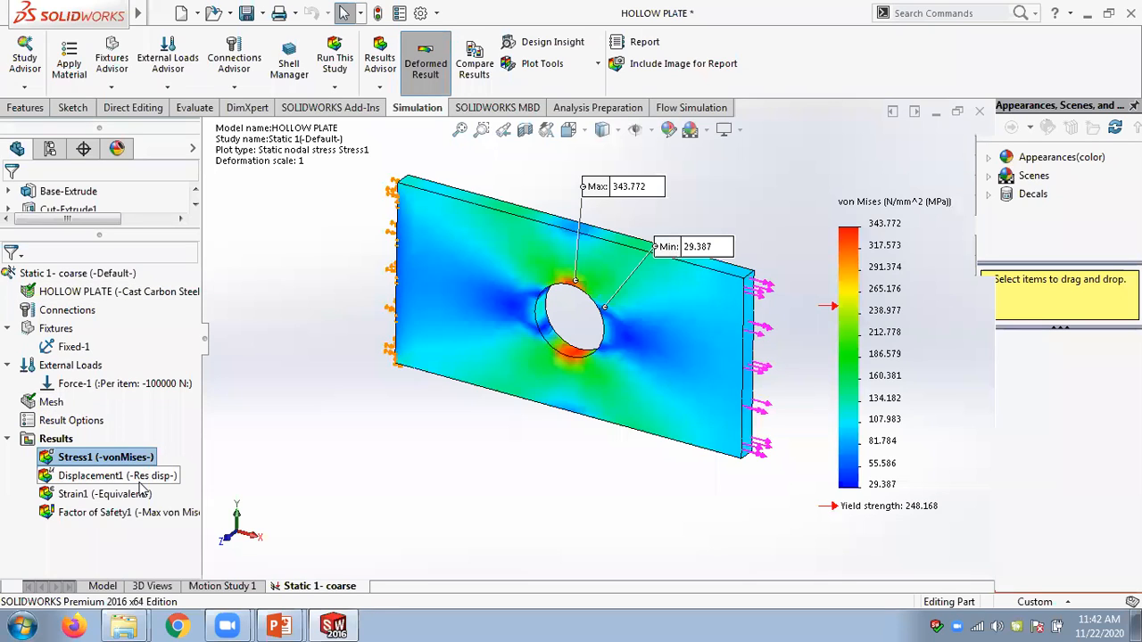
right_click(325, 588)
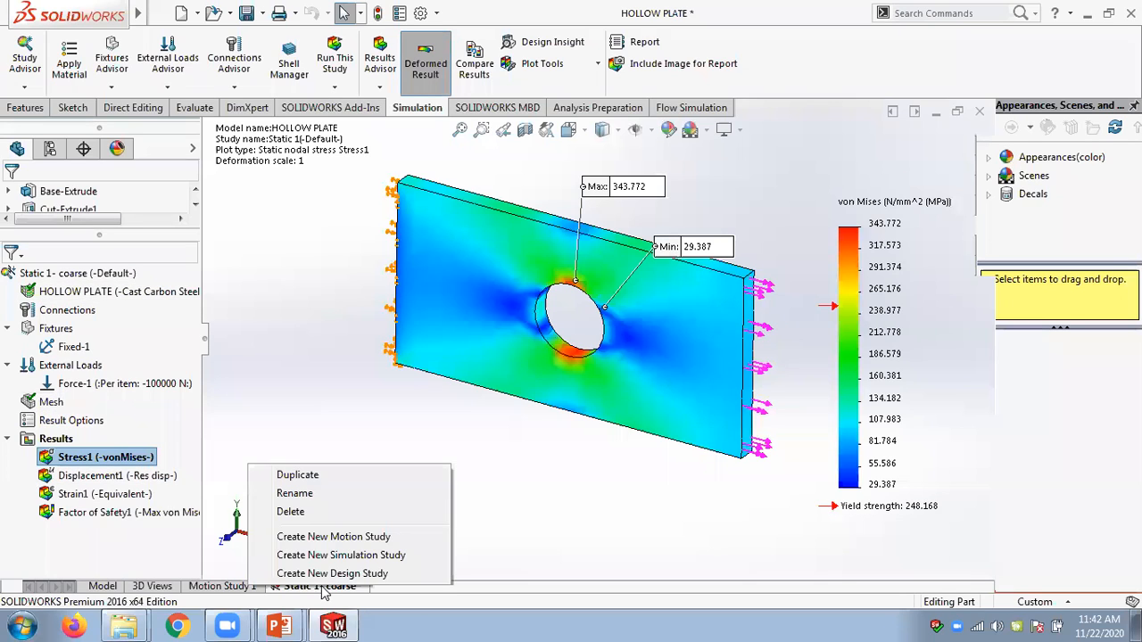
left_click(327, 477)
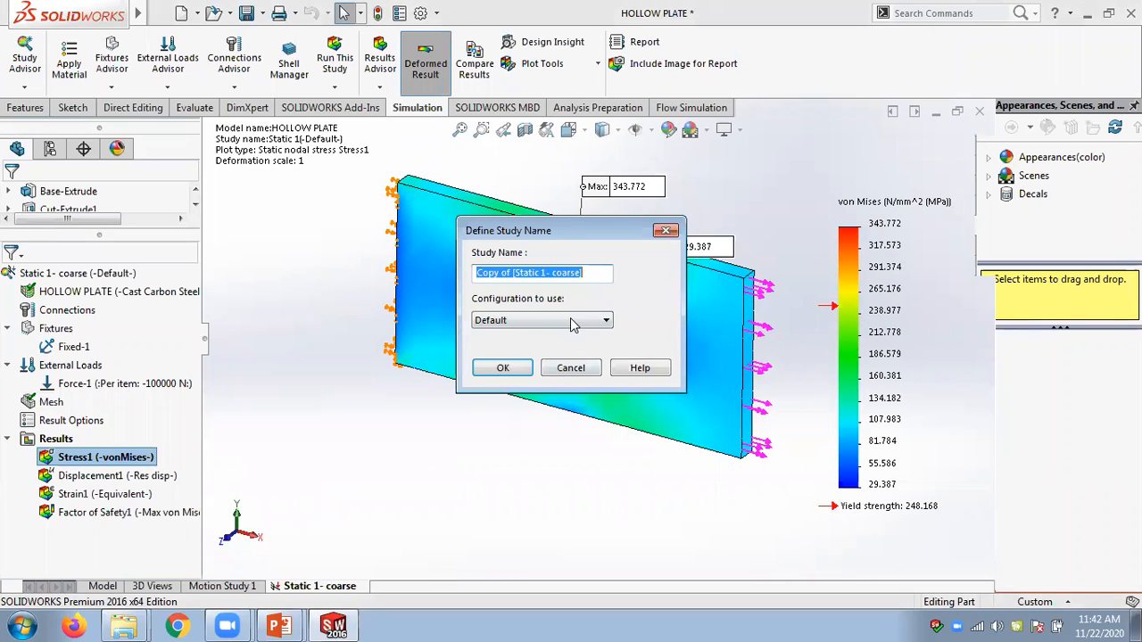
left_click(514, 273)
left_click_drag(514, 273, 548, 274)
key("Delete")
key("Delete")
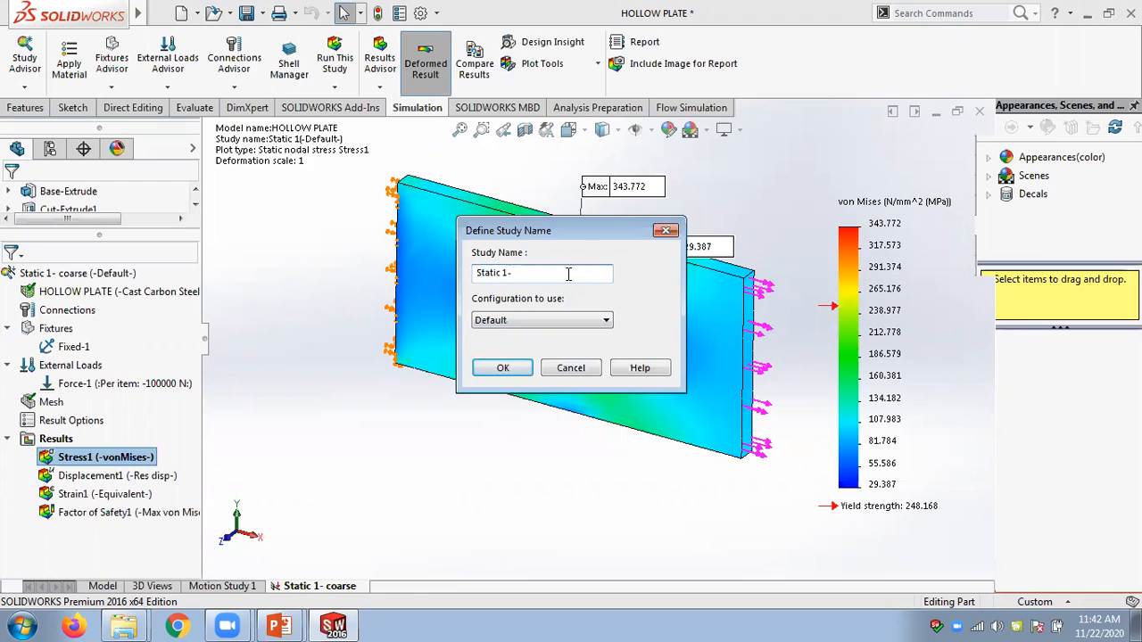
type("medium")
left_click(502, 370)
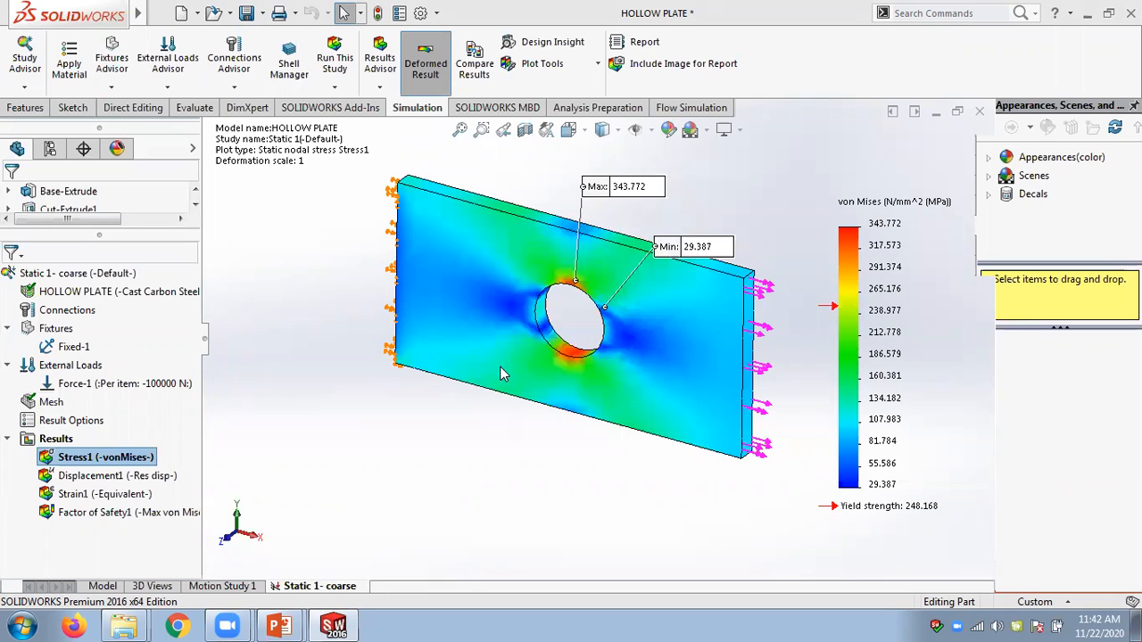
Remesh the Static 1- medium study at mid-range density with a standard mesh, 5.72453318 mm element size and 0.28622666 mm tolerance.
left_click(419, 585)
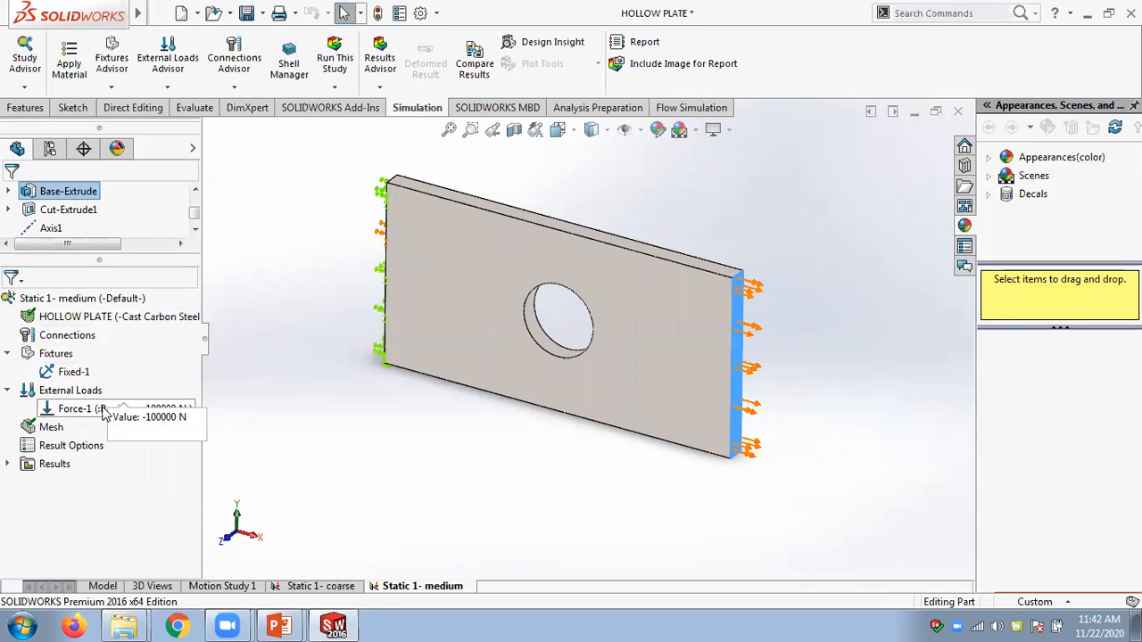
right_click(49, 429)
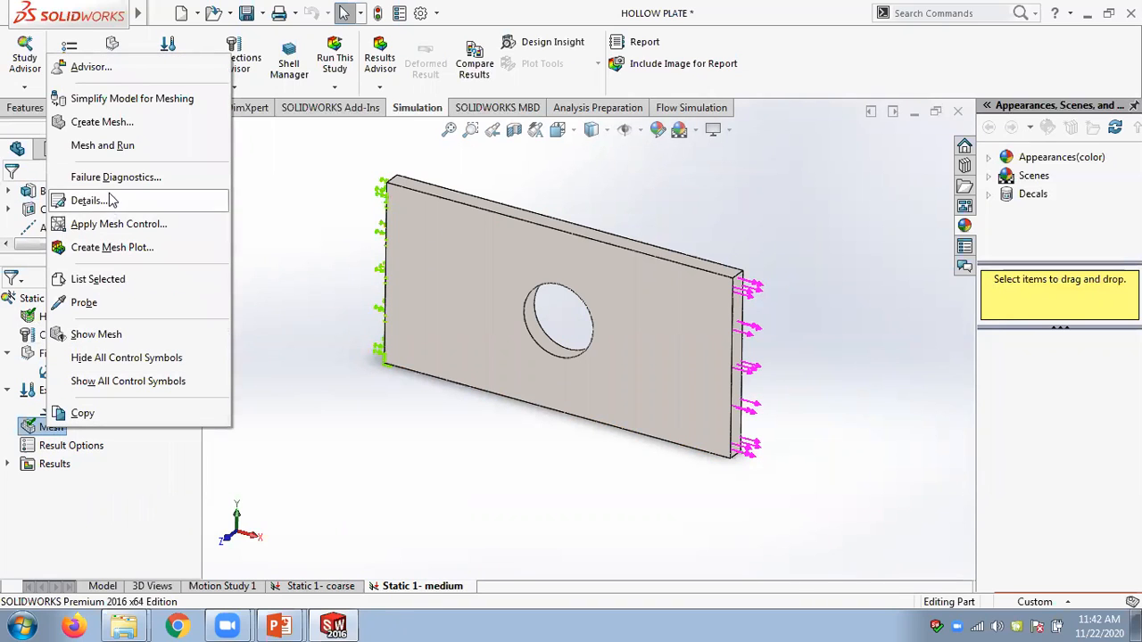
left_click(100, 121)
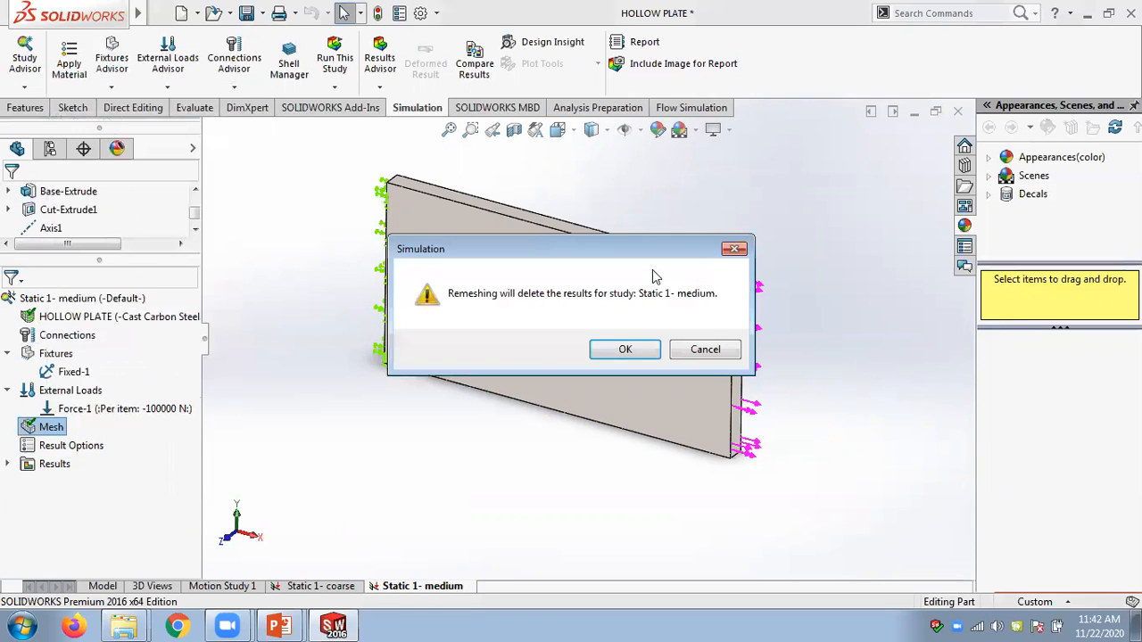
left_click(624, 348)
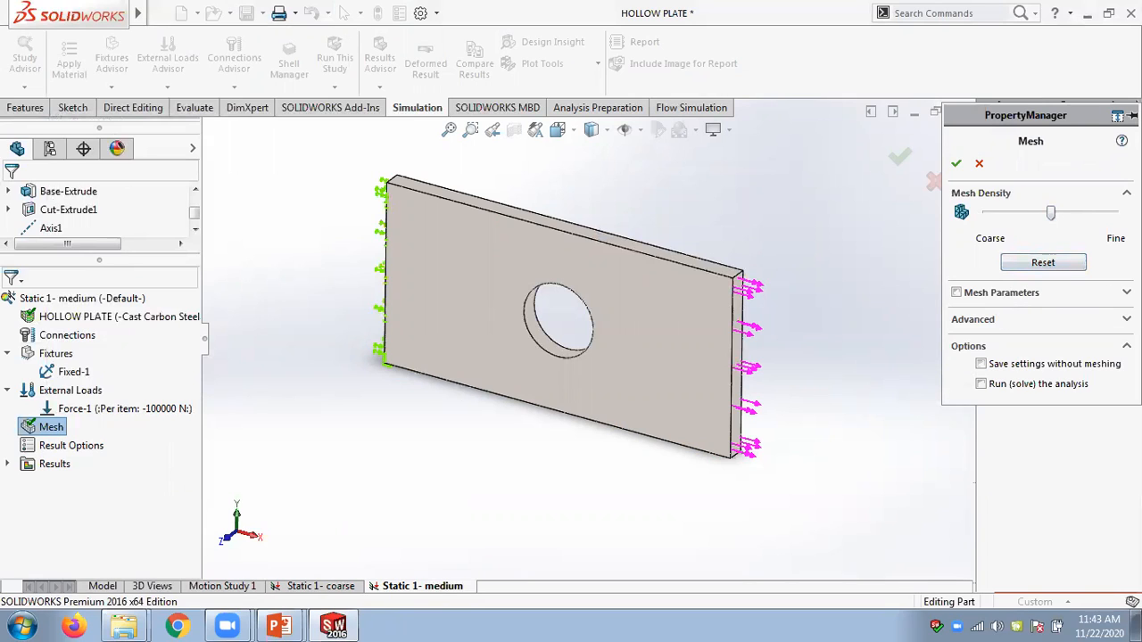
left_click(955, 293)
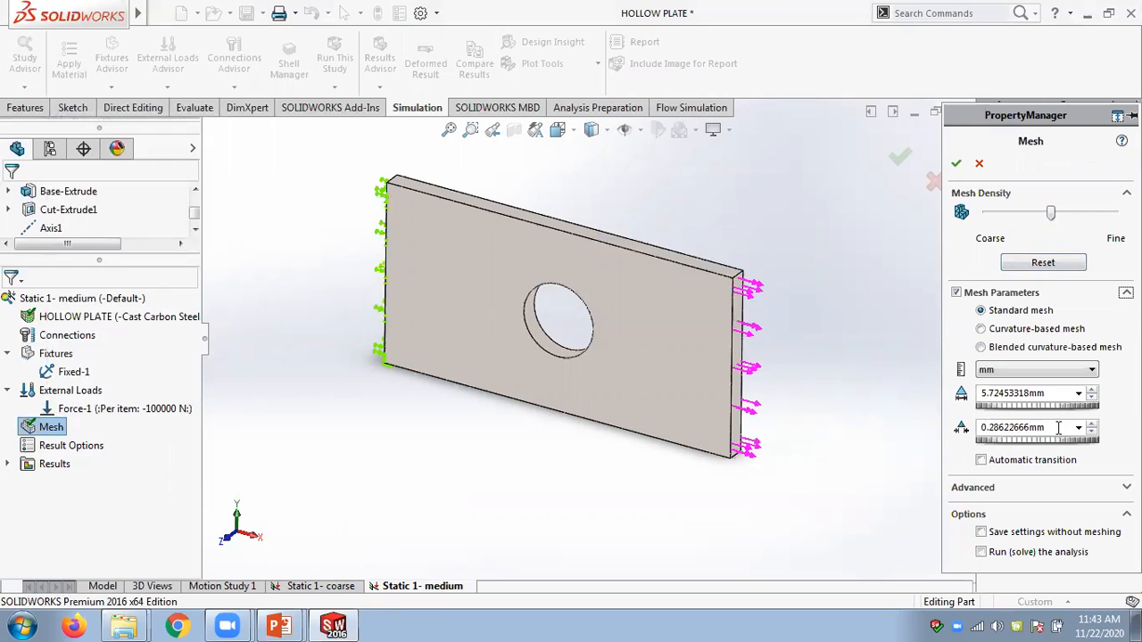
left_click(957, 164)
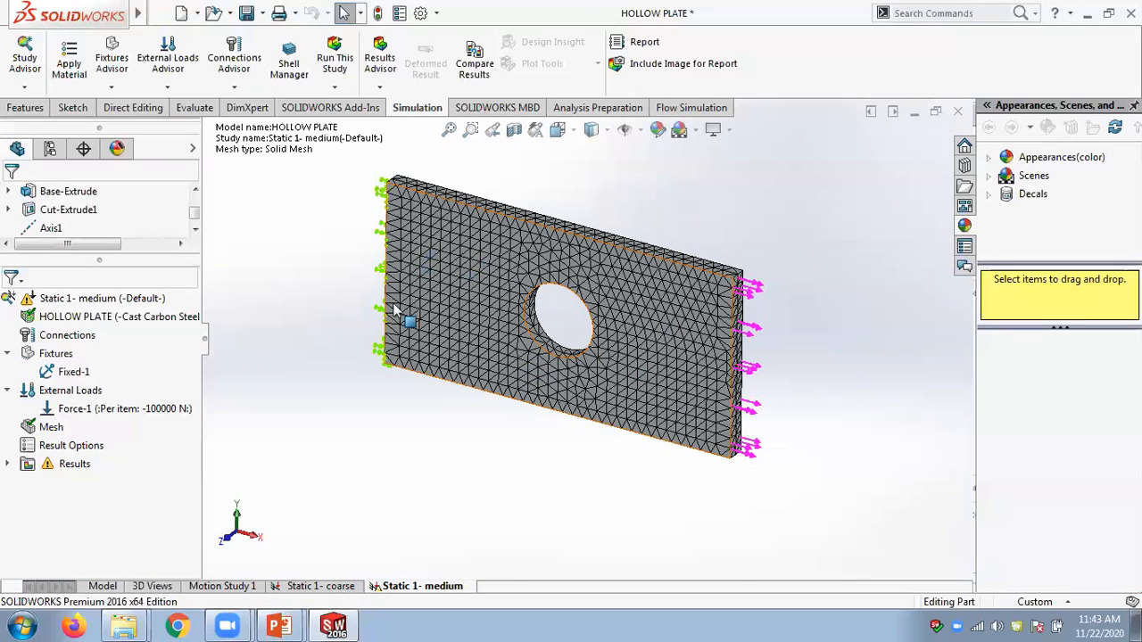
Review the medium study's mesh details, then switch to the Chapter 02 PowerPoint and go to the results summary table on slide 39.
right_click(53, 432)
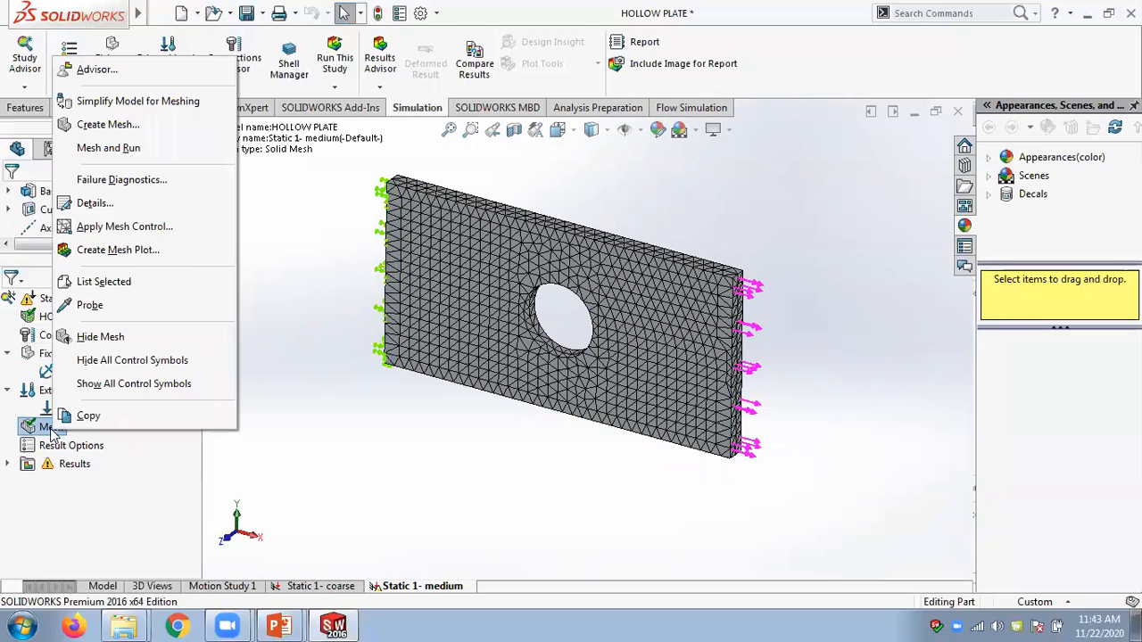
left_click(98, 205)
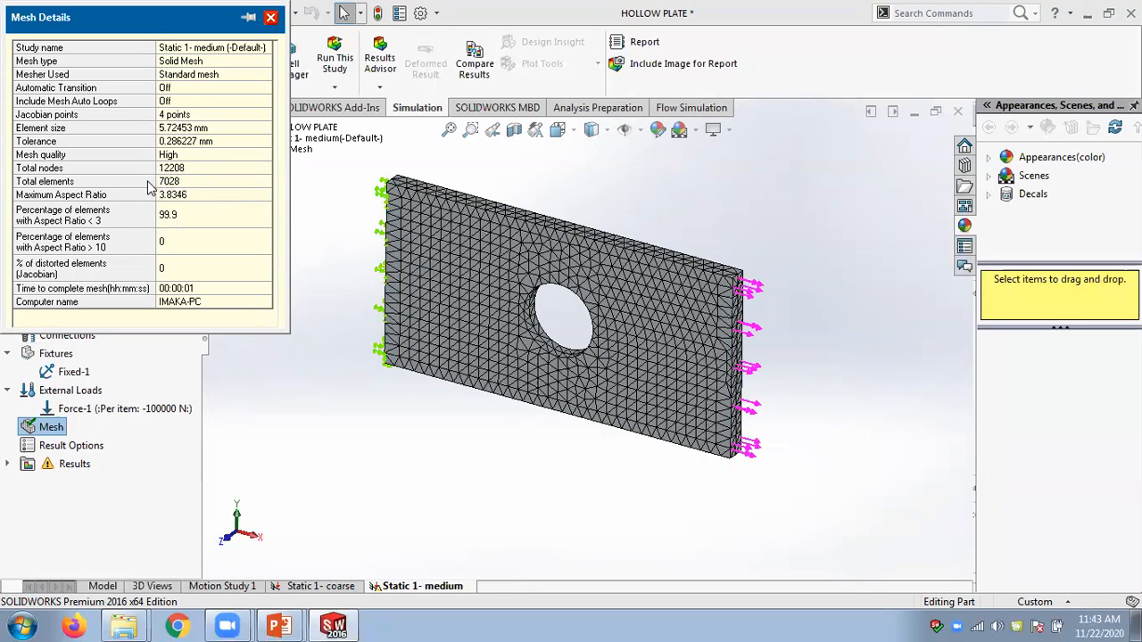
left_click(278, 627)
left_click(274, 556)
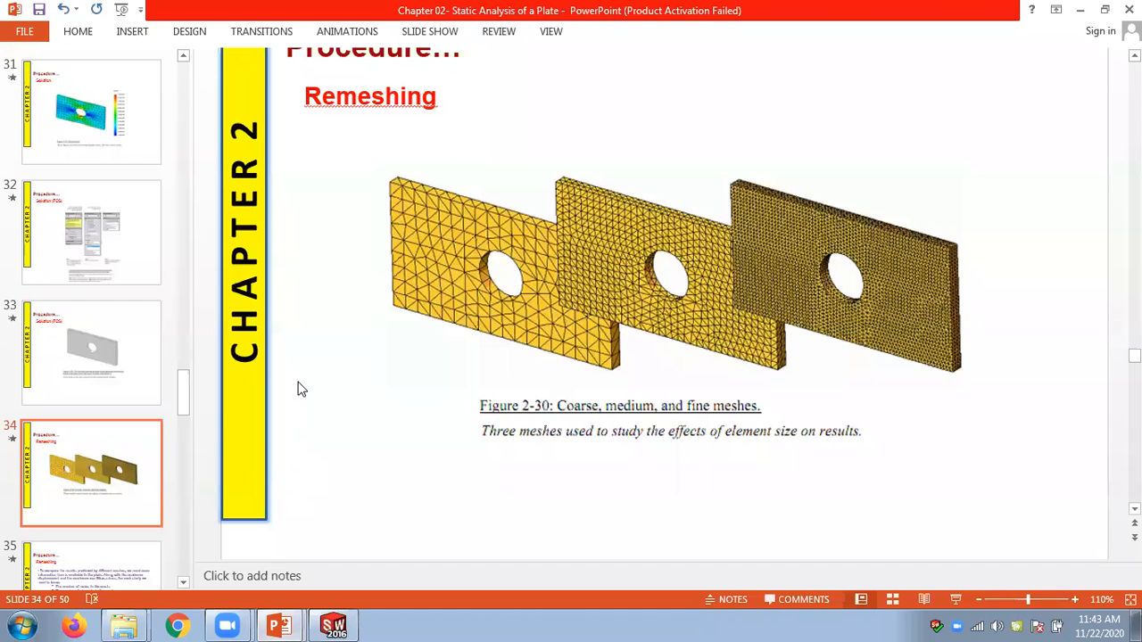
key("Page_Down")
key("Page_Down")
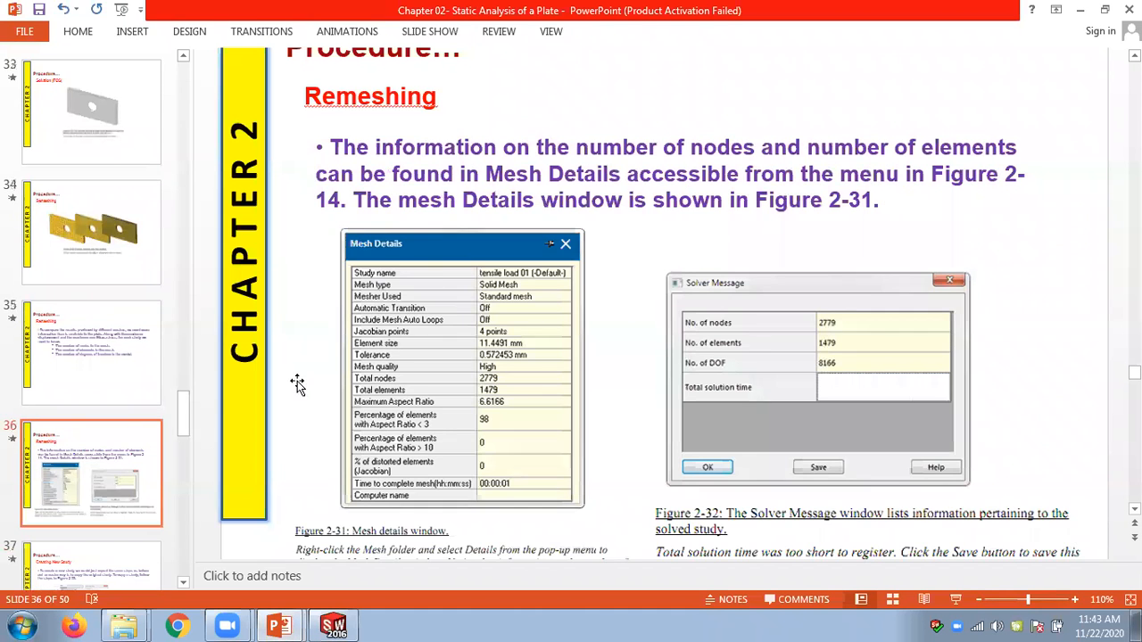
key("Page_Down")
key("Page_Down")
key("Page_Down")
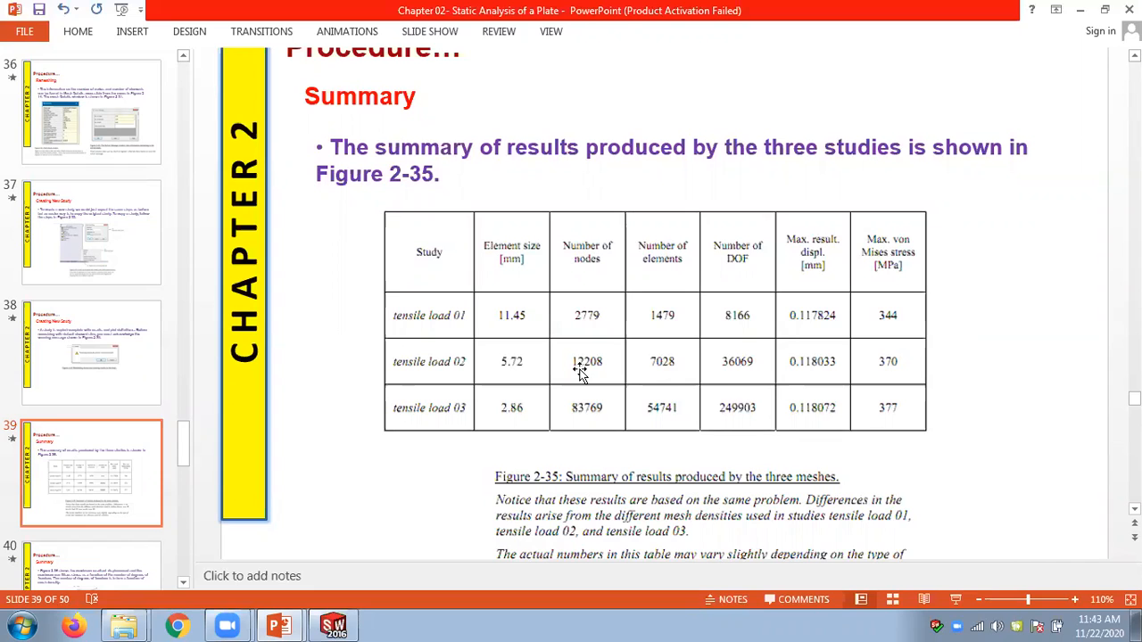
Return to SOLIDWORKS, recheck the medium study's mesh details, and compare them with the summary table in the Chapter 02 PowerPoint.
left_click(332, 624)
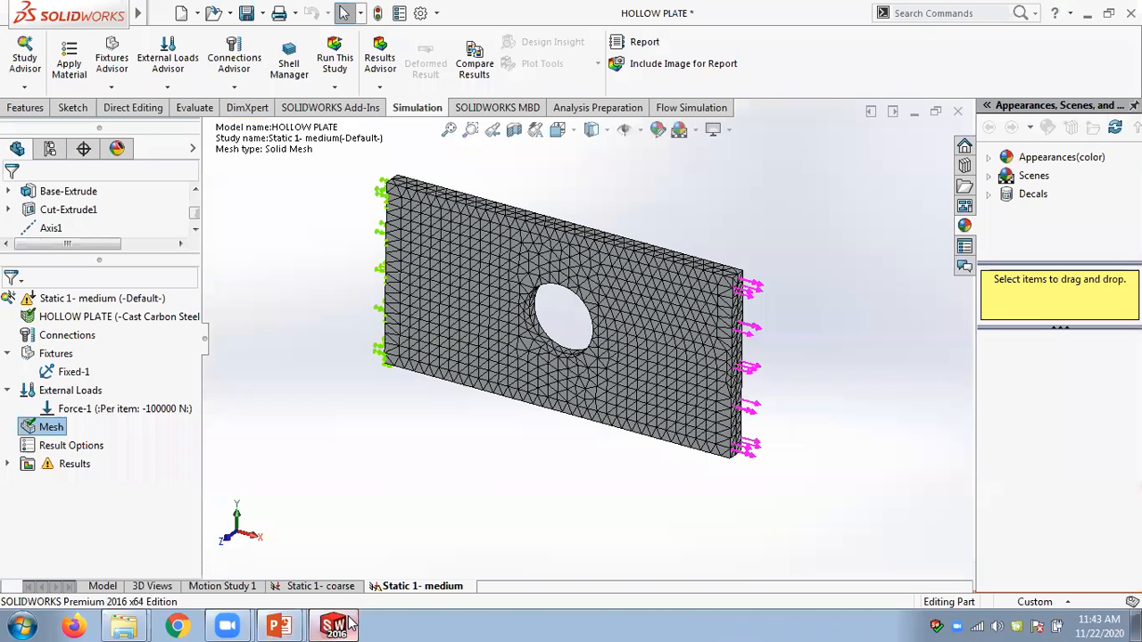
right_click(74, 427)
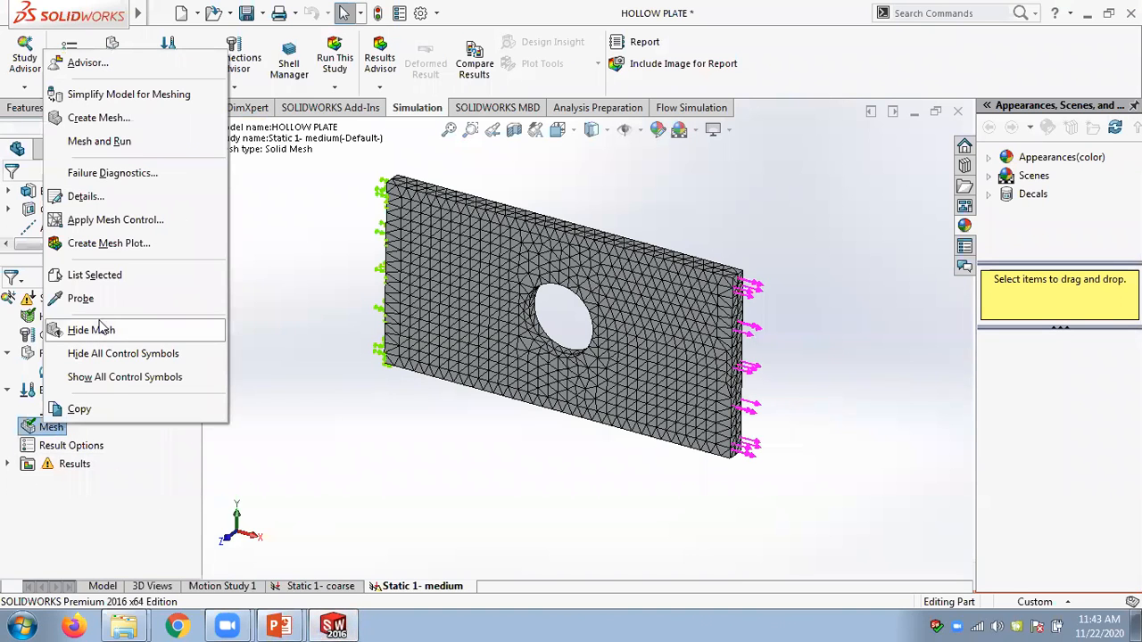
left_click(85, 197)
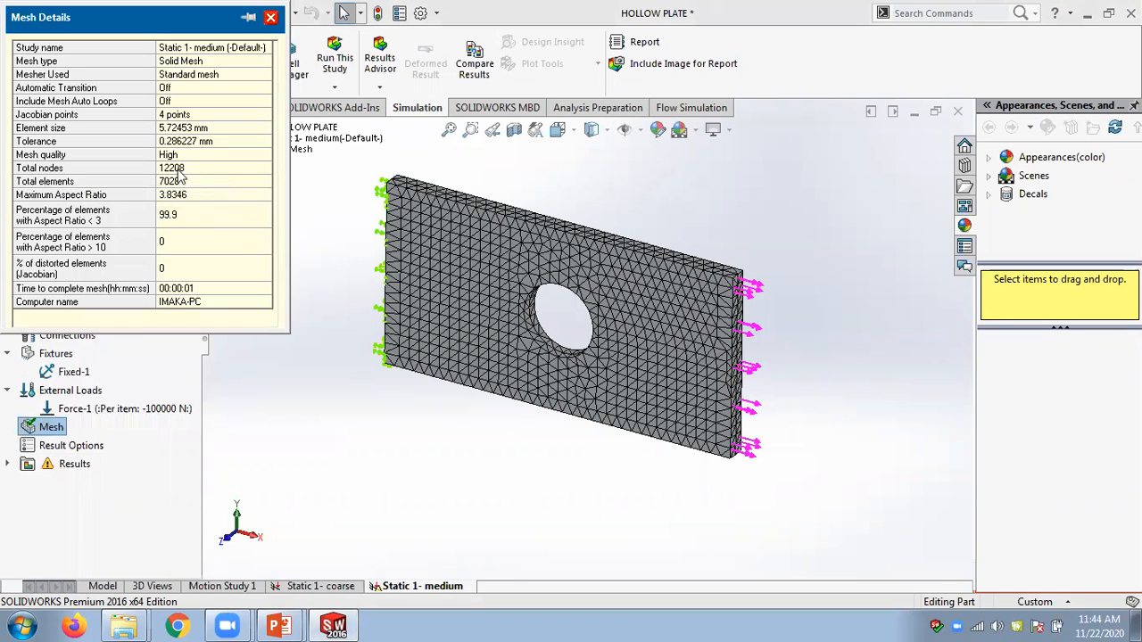
left_click(279, 627)
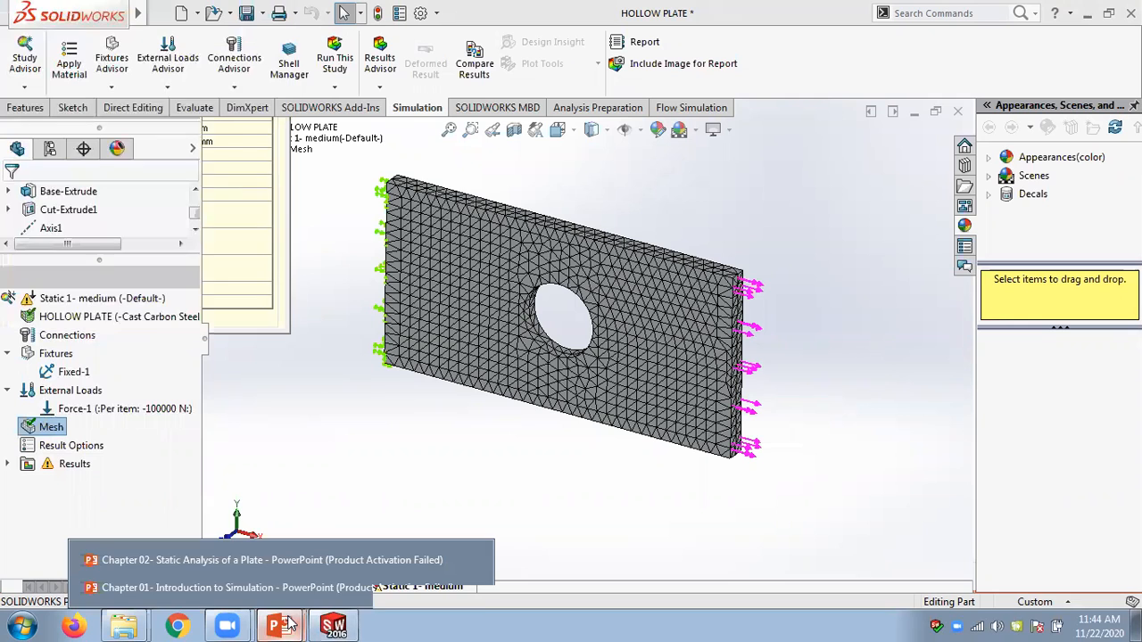
left_click(210, 562)
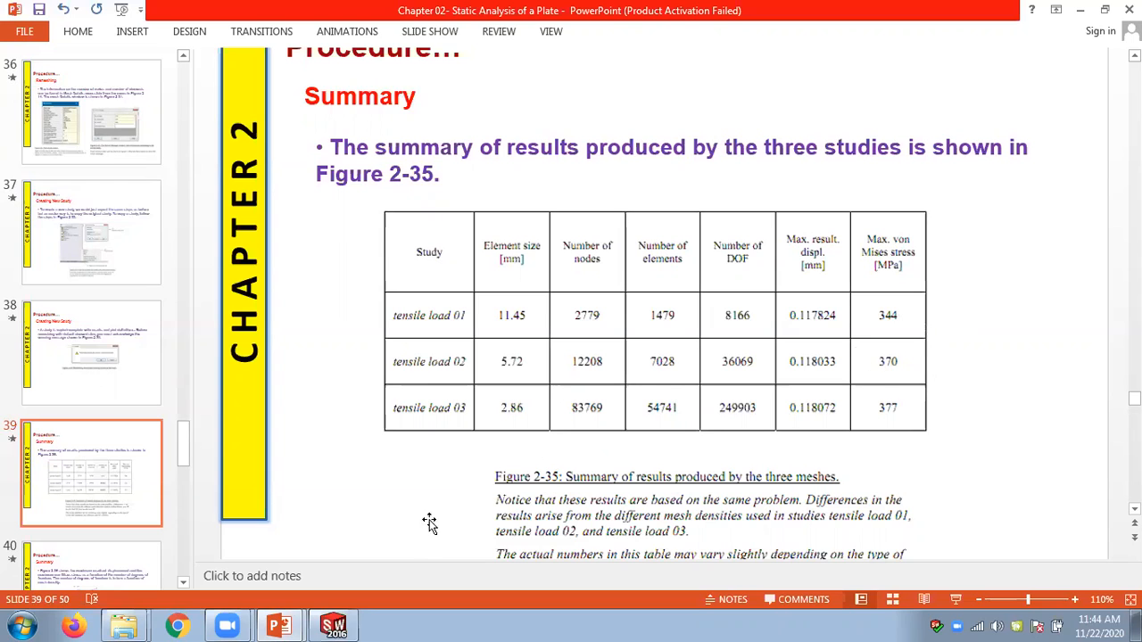
Switch back to SOLIDWORKS and run the Static 1- medium study.
left_click(334, 626)
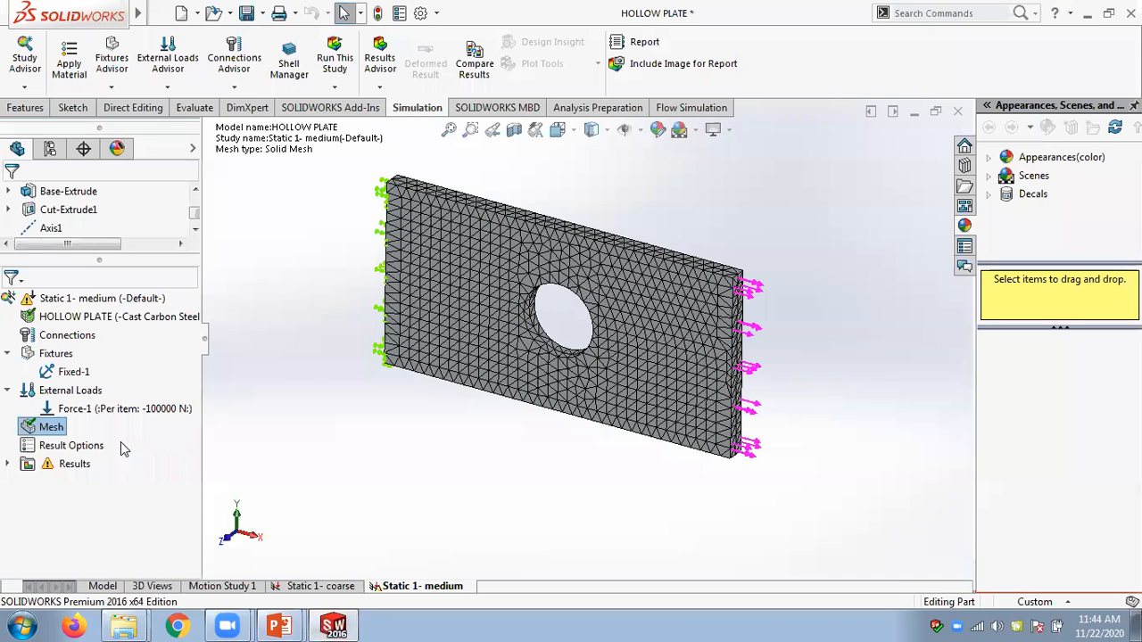
right_click(49, 302)
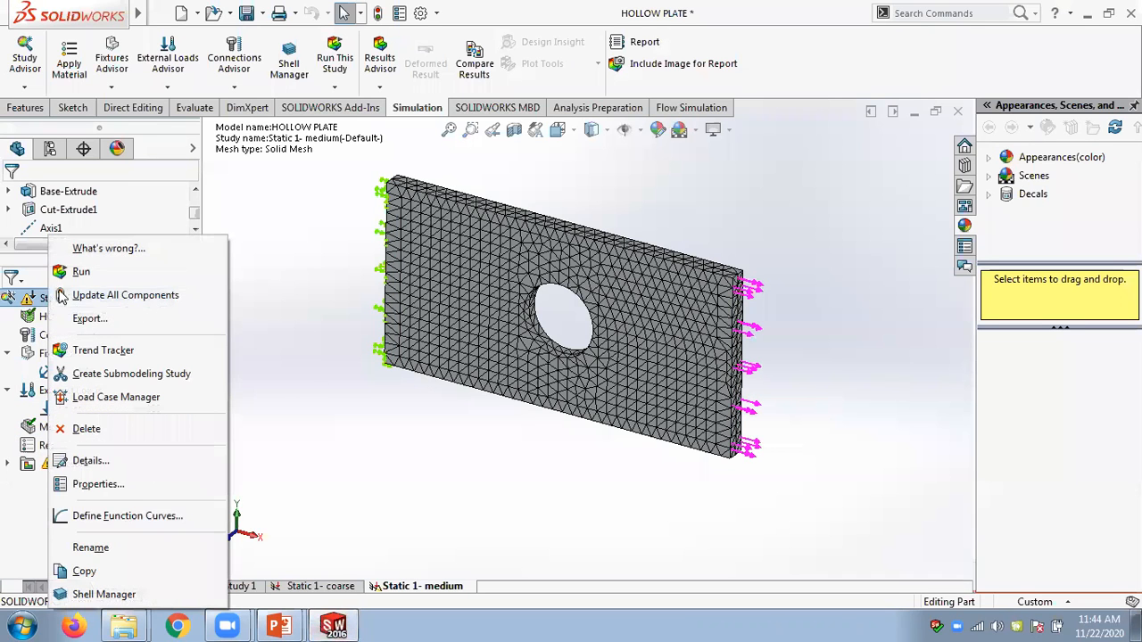
left_click(85, 270)
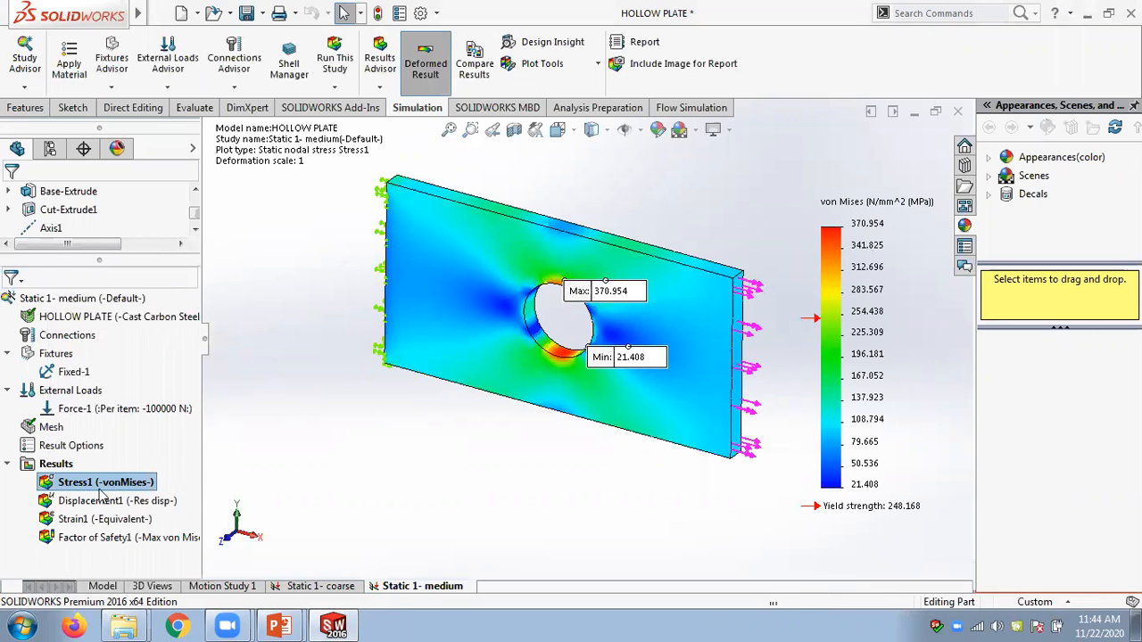
Compare the Stress1 von Mises plots of the Static 1- coarse and Static 1- medium studies.
left_click(291, 588)
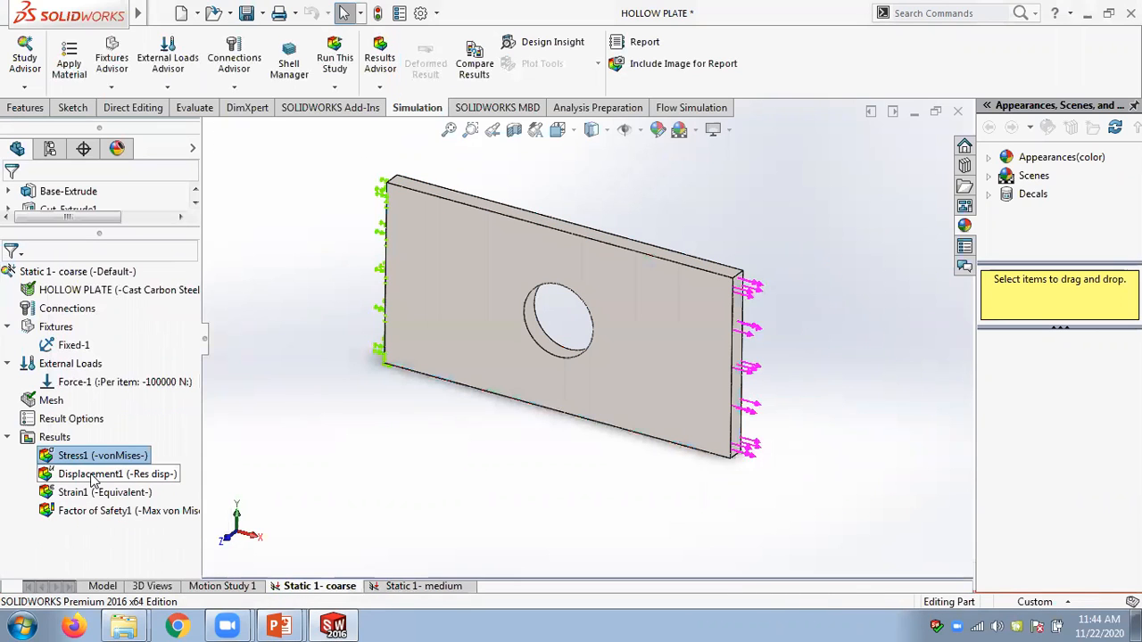
double_click(86, 457)
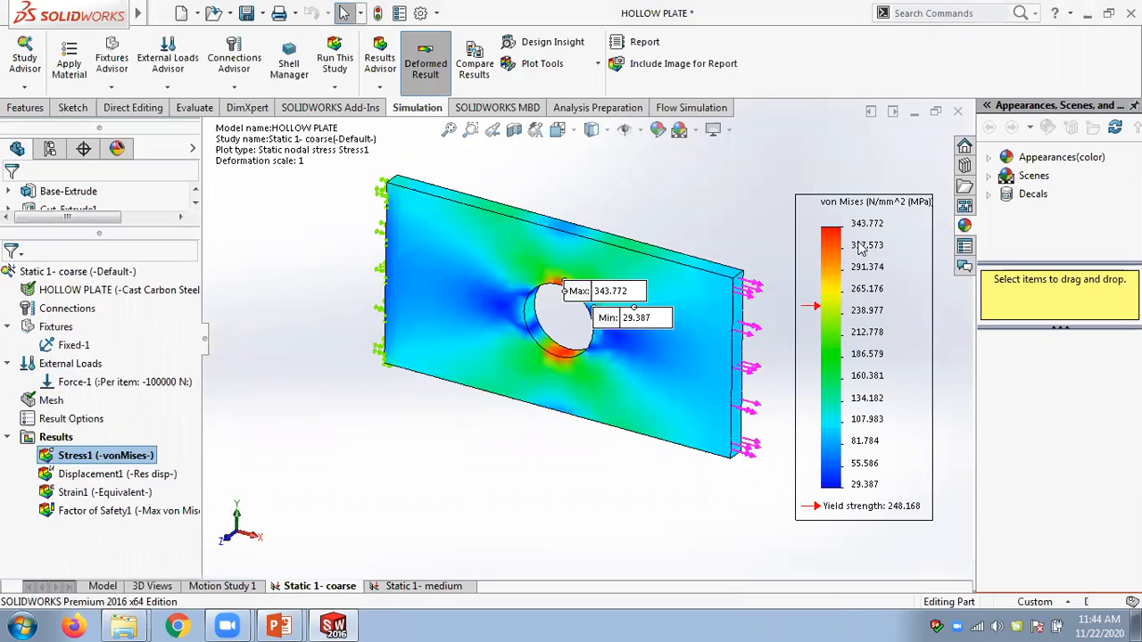
left_click(423, 586)
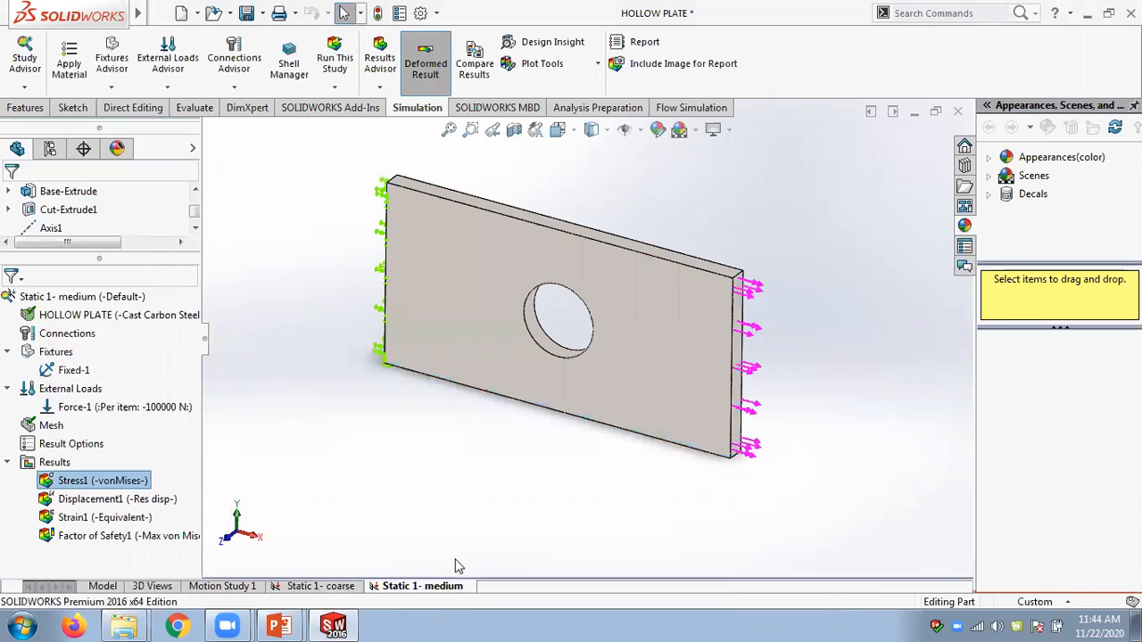
double_click(75, 480)
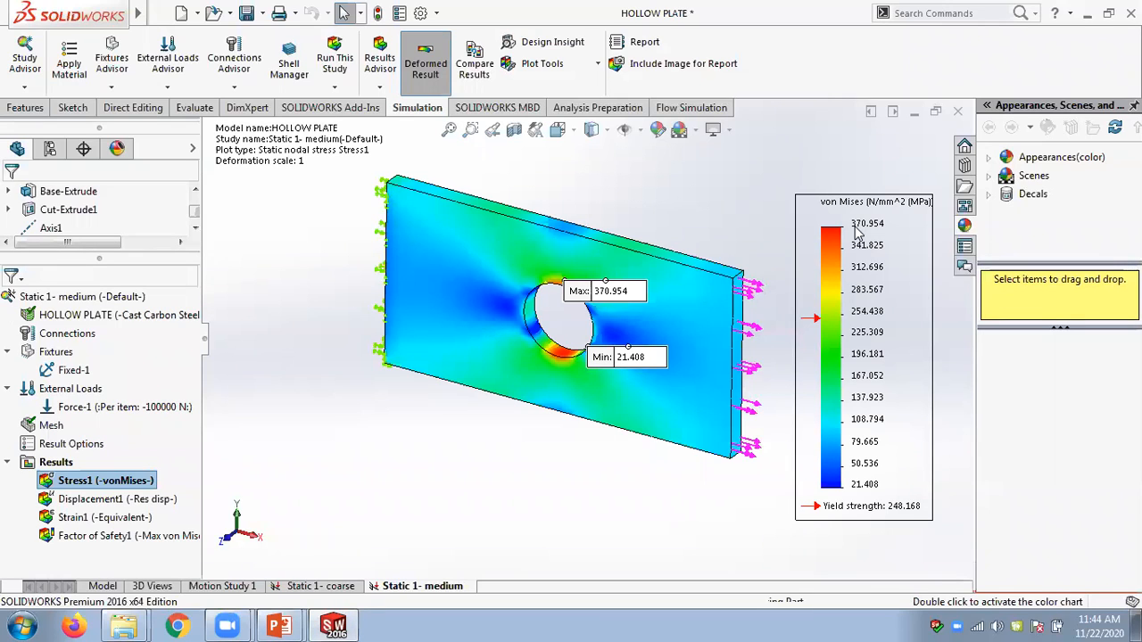
Compare the Displacement1 resultant plots of the Static 1- medium and Static 1- coarse studies.
left_click(124, 500)
double_click(123, 500)
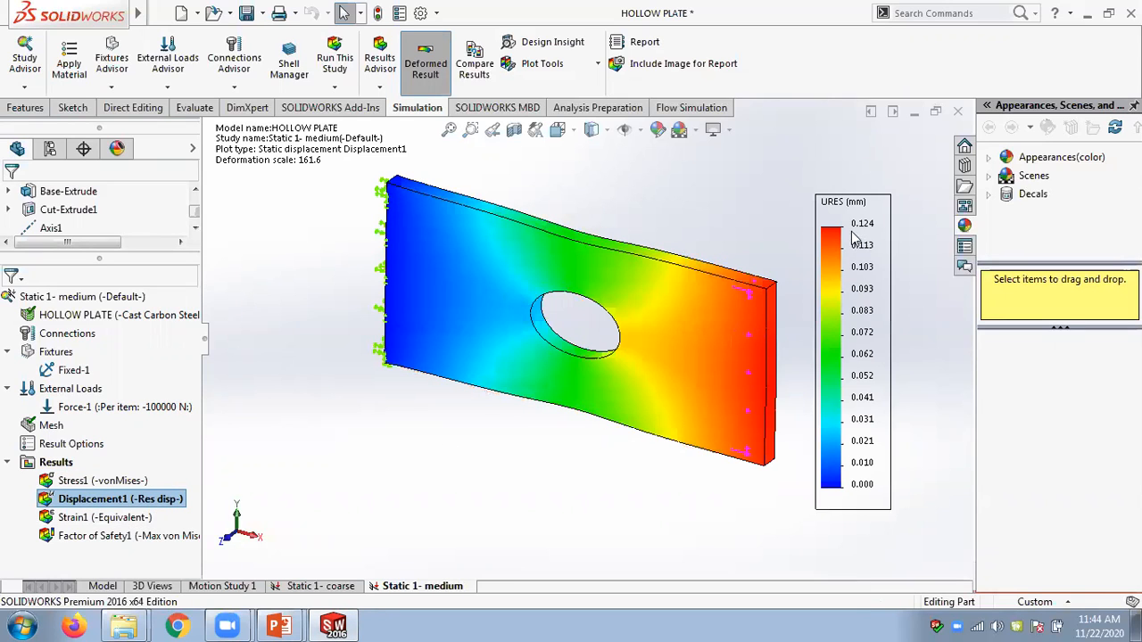
left_click(310, 588)
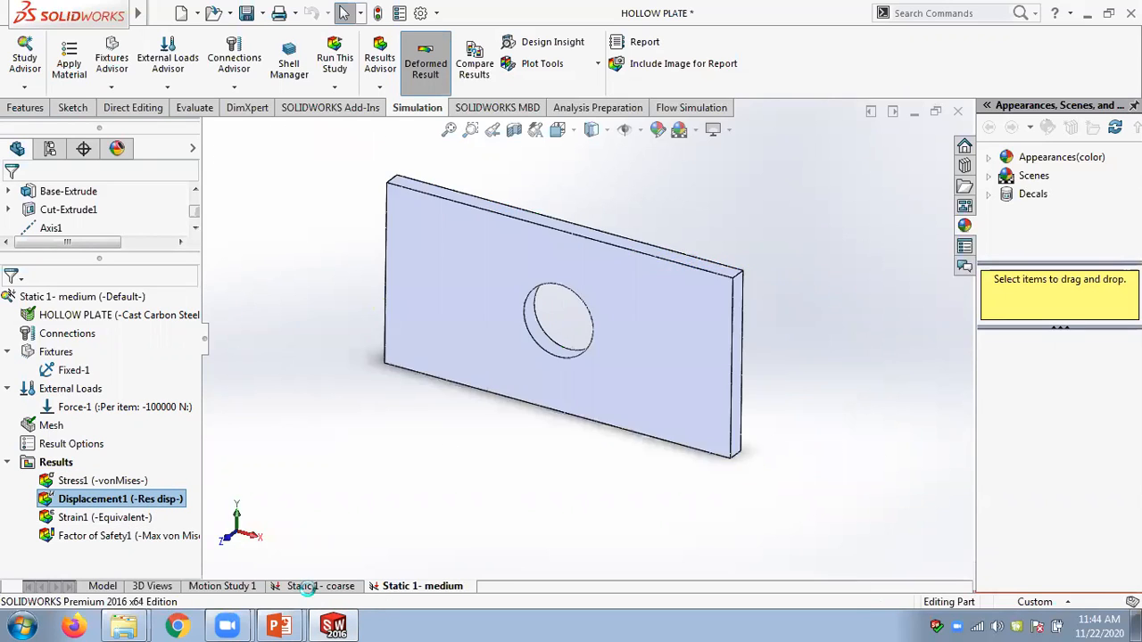
double_click(111, 471)
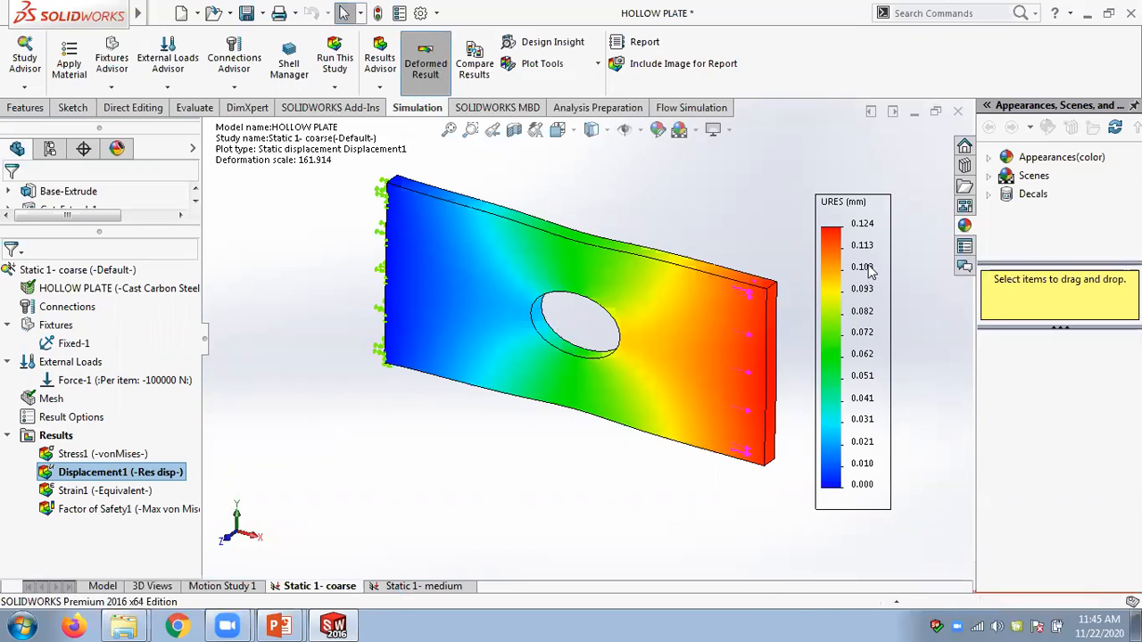
Set the Displacement1 plot legend of the Static 1- coarse study to five decimal places.
right_click(856, 248)
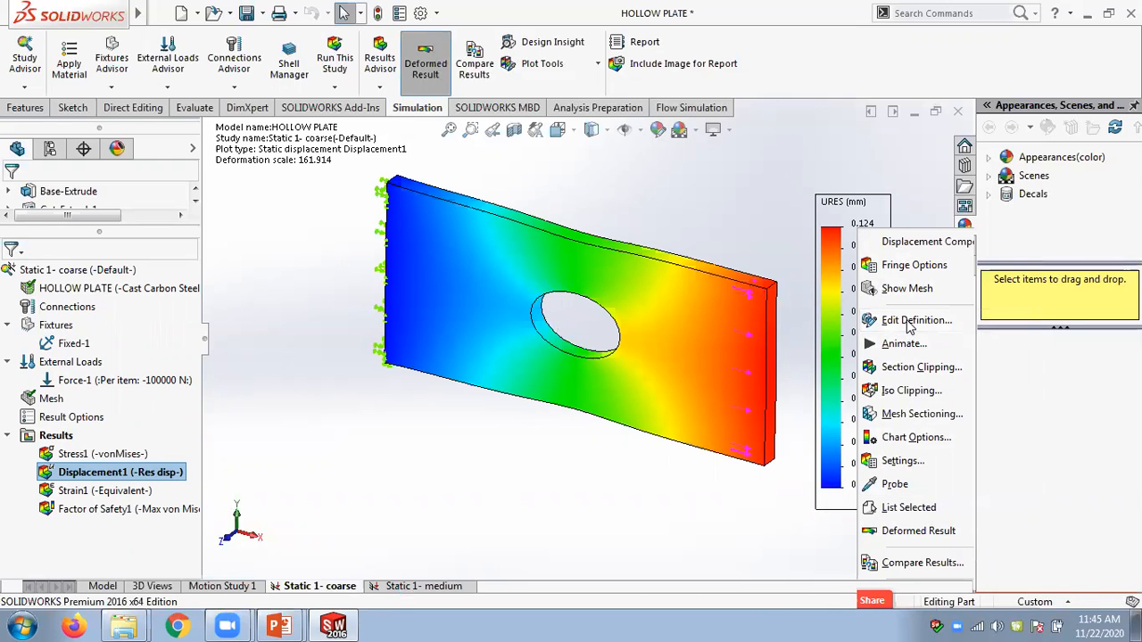
left_click(906, 324)
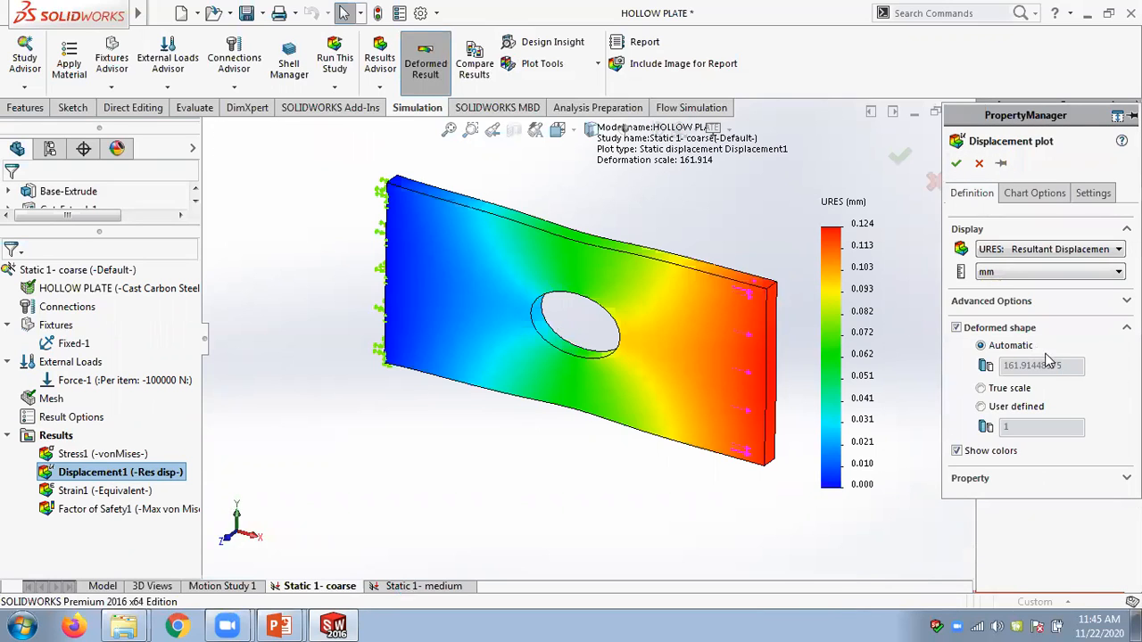
left_click(1028, 193)
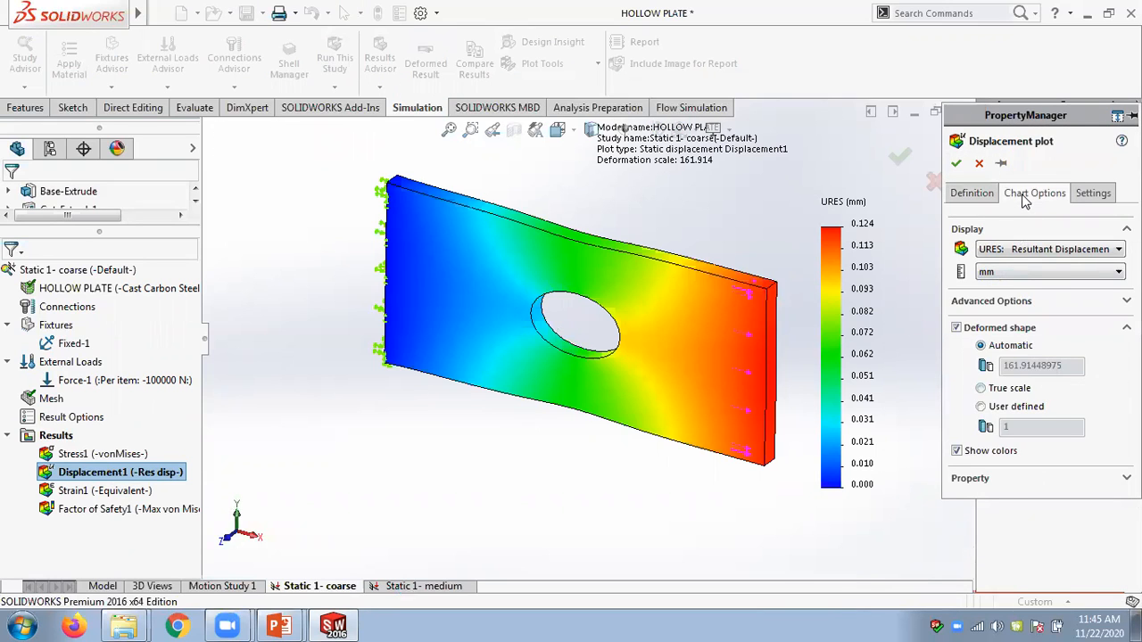
scroll(1035, 375, "down", 5)
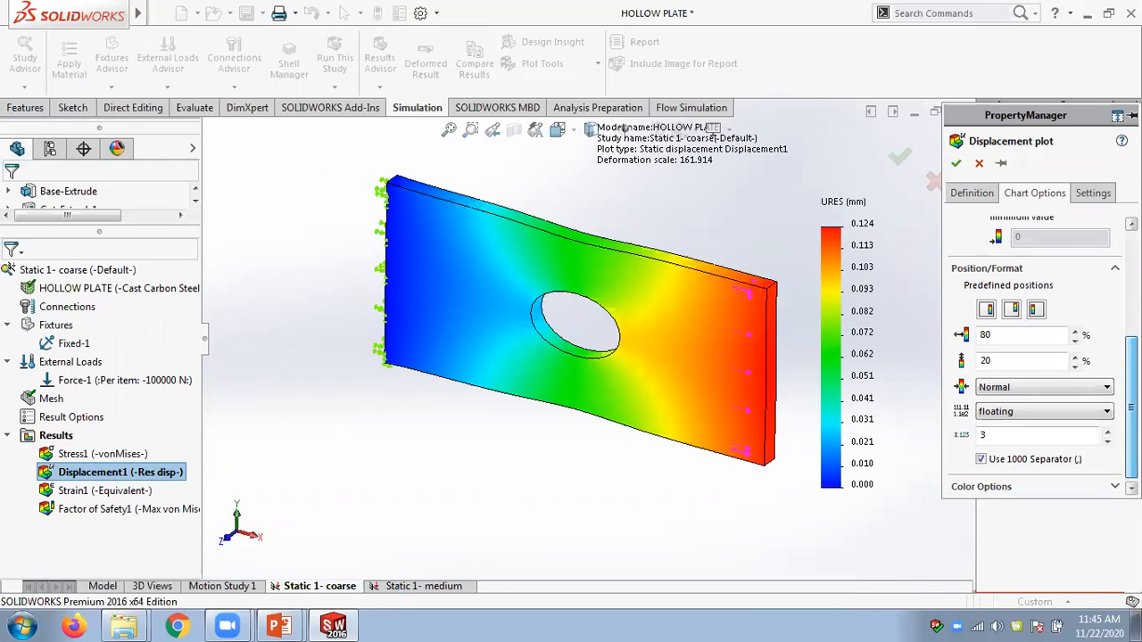
left_click(1107, 433)
left_click(1107, 433)
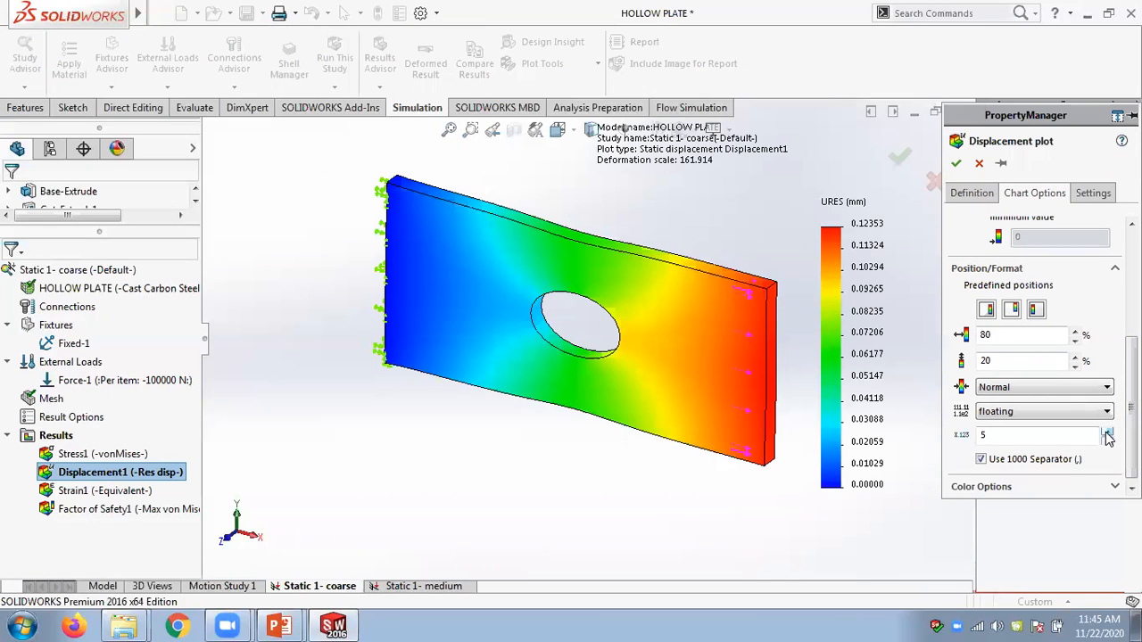
left_click(956, 163)
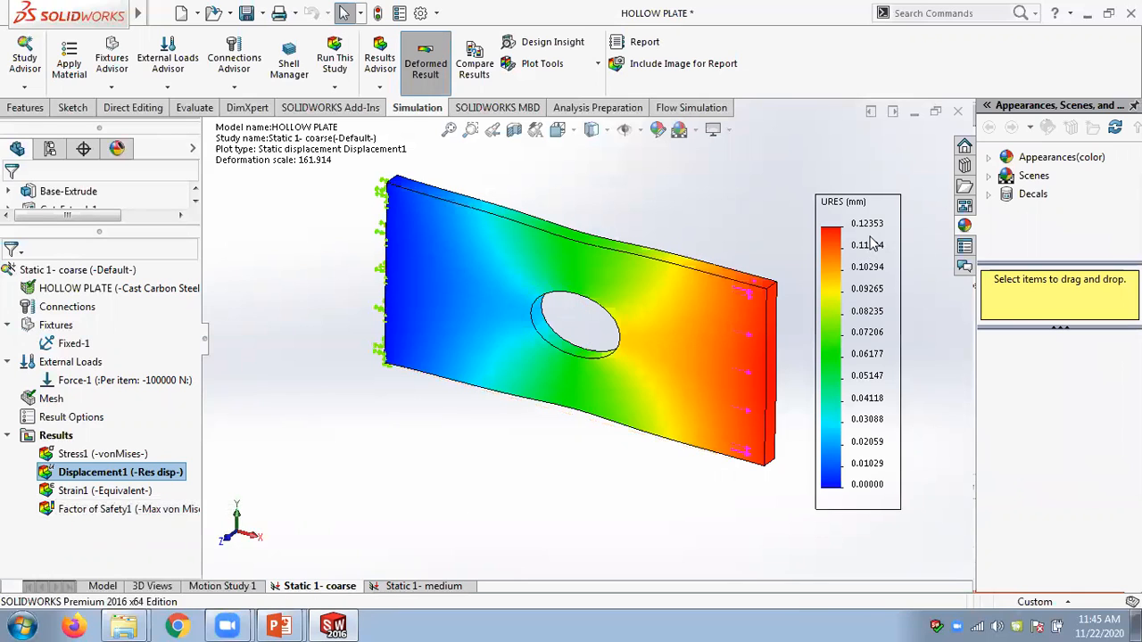
Display the Displacement1 plot of the Static 1- medium study and set its legend to five decimal places.
left_click(416, 587)
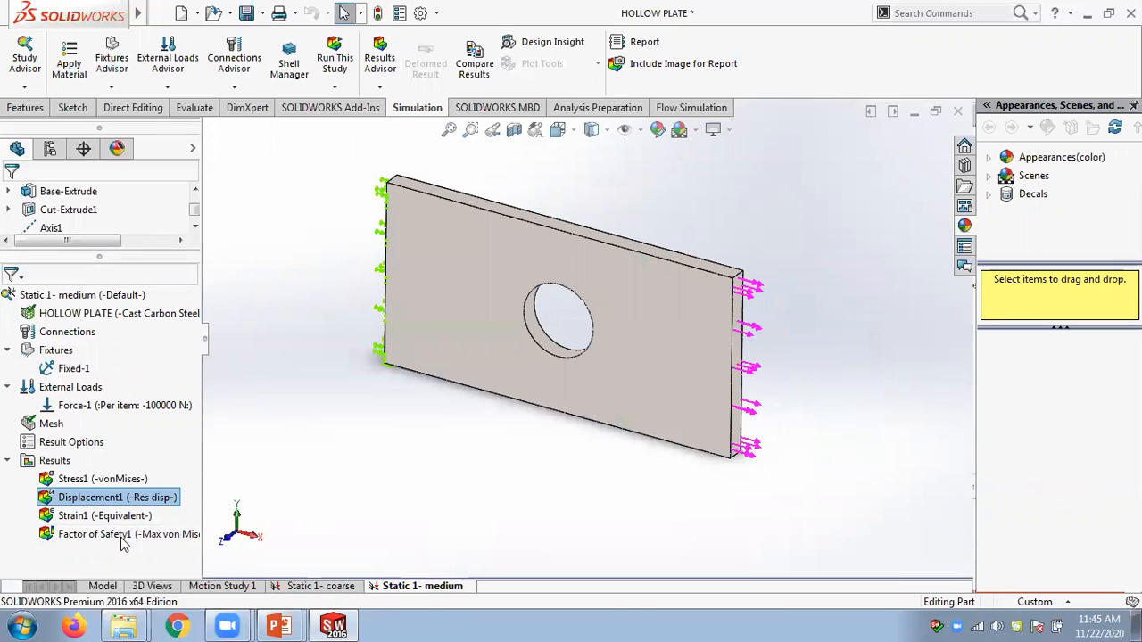
double_click(105, 497)
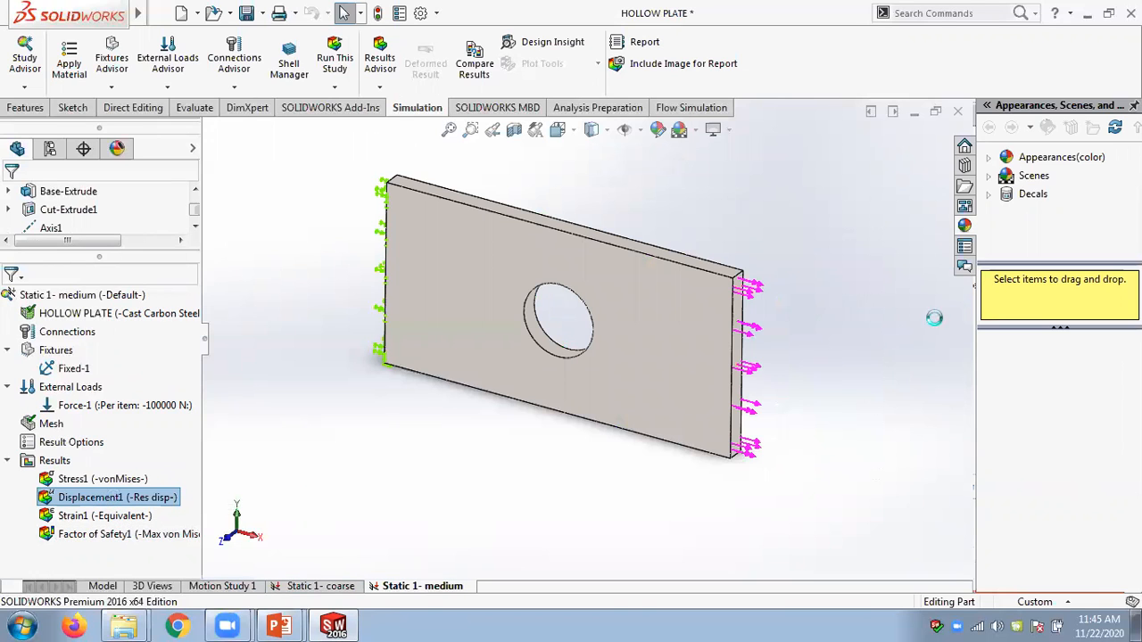
right_click(863, 270)
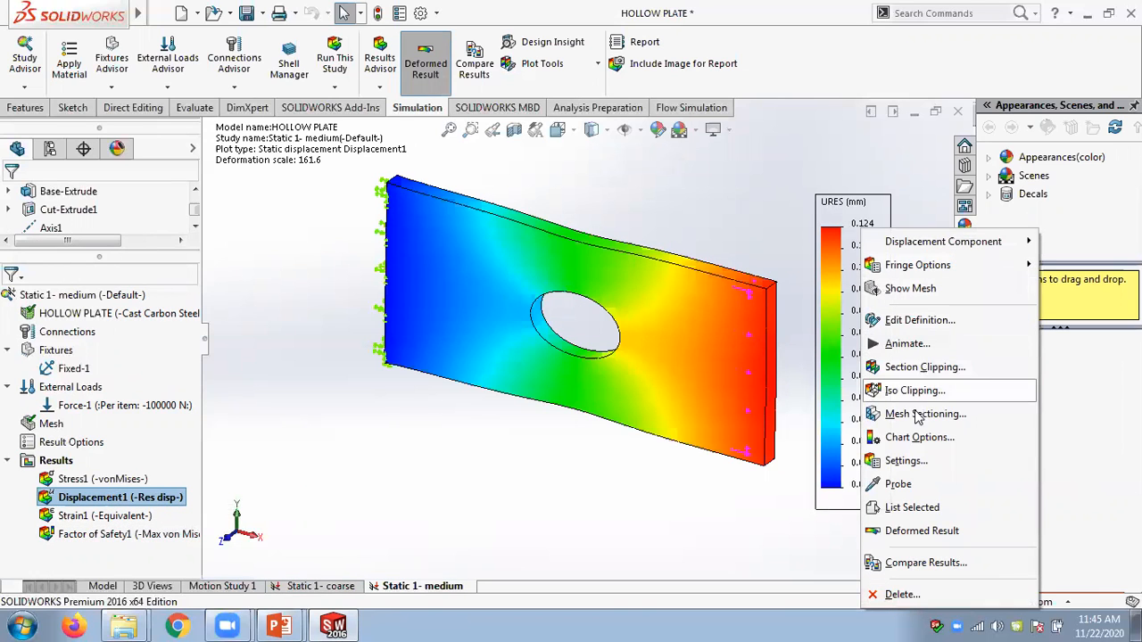
left_click(923, 321)
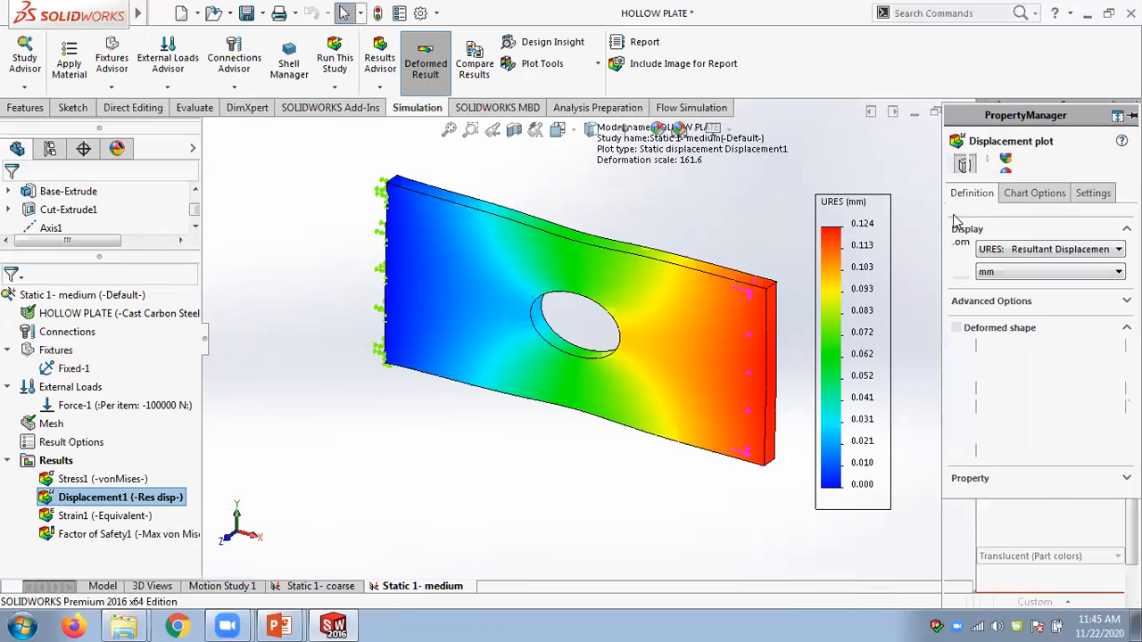
left_click(1017, 193)
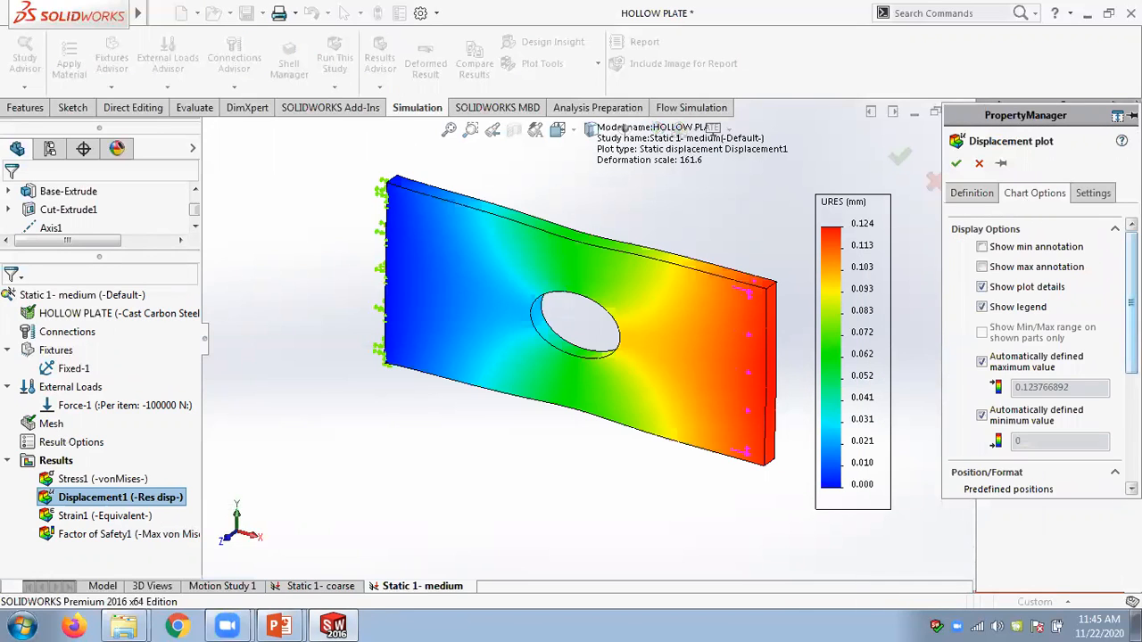
scroll(1083, 357, "down", 5)
left_click(1106, 427)
left_click(1106, 427)
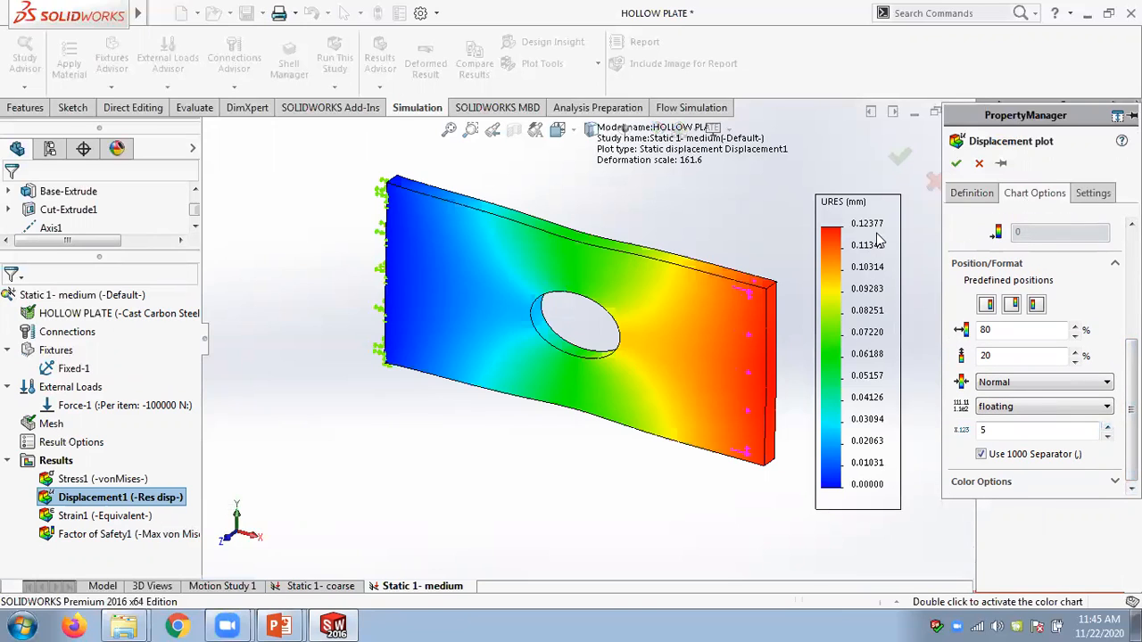
left_click(956, 163)
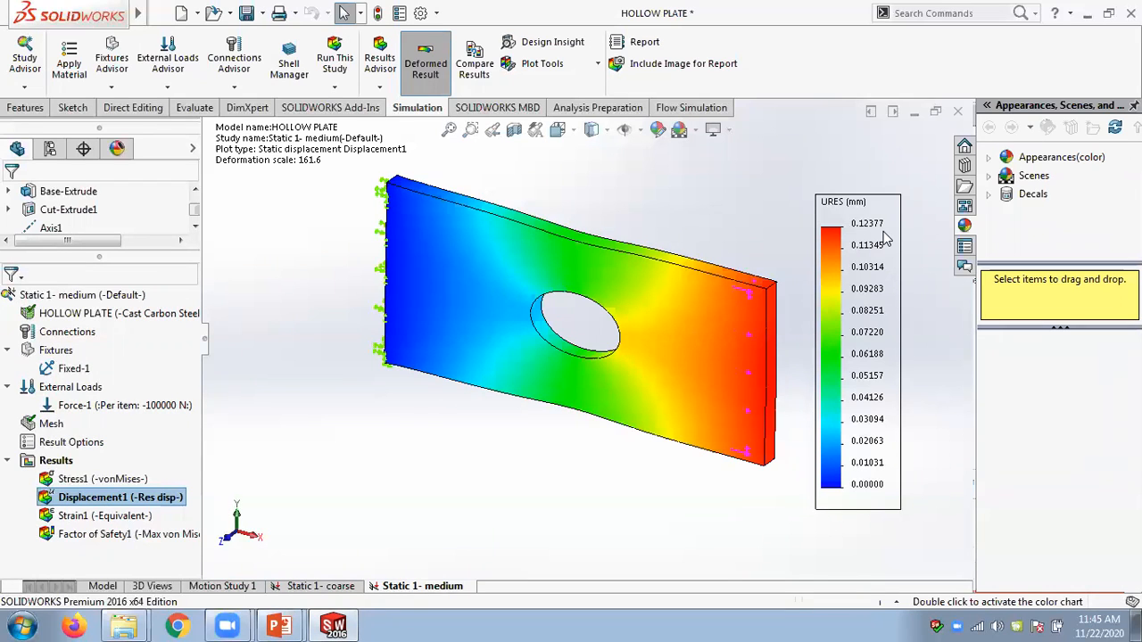
Display the Stress1 von Mises plots of the Static 1- coarse and Static 1- medium studies to compare their maximum stresses.
left_click(318, 586)
double_click(92, 453)
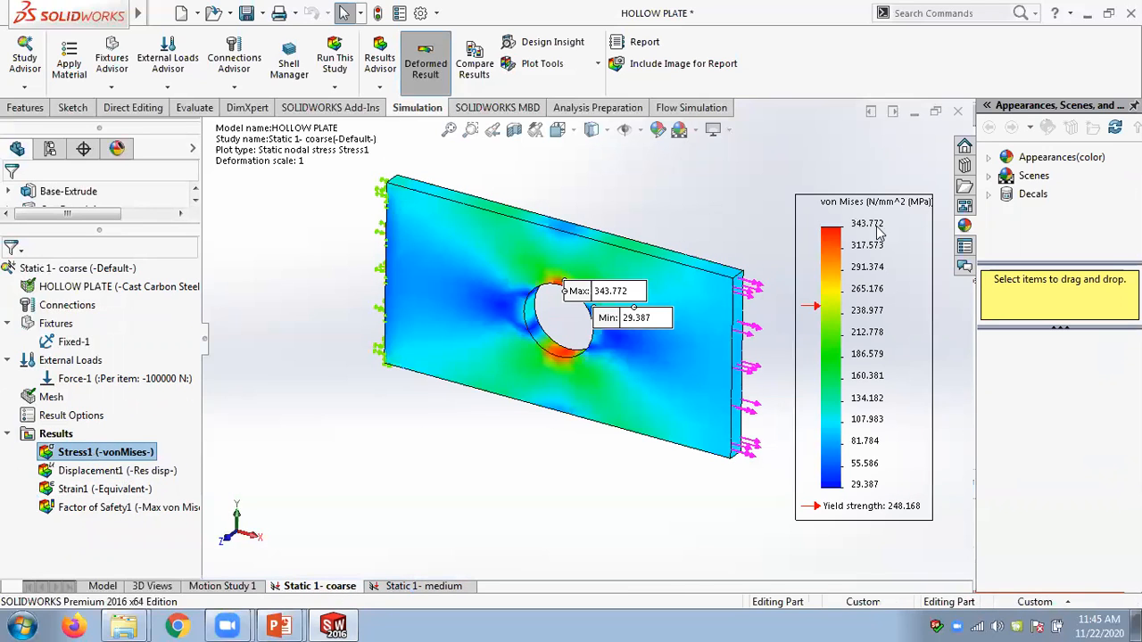
left_click(393, 586)
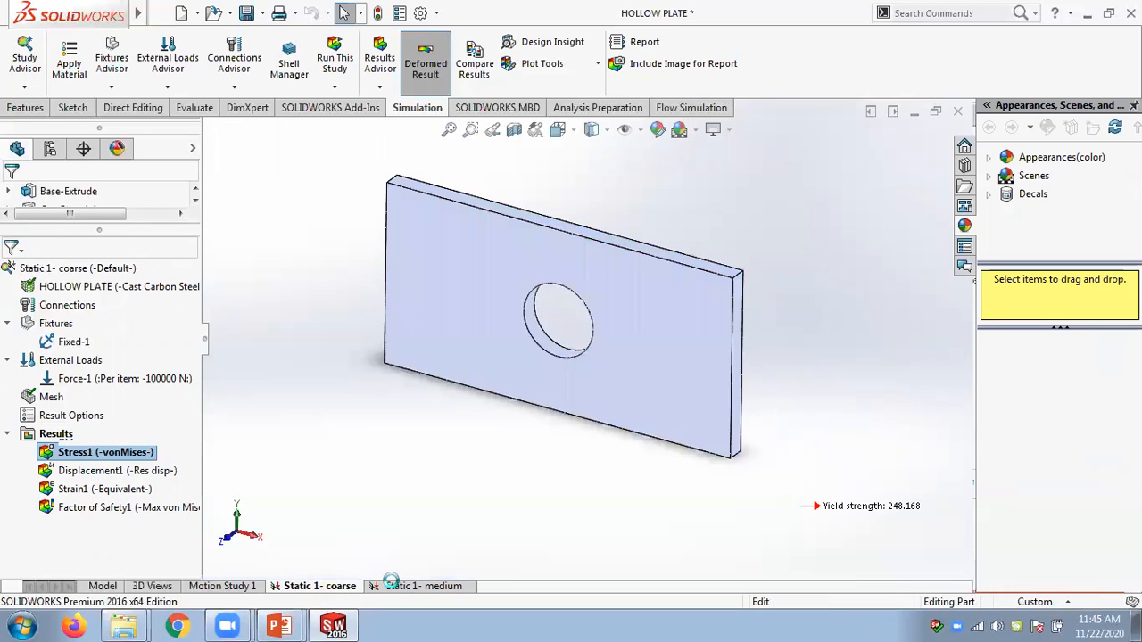
left_click(91, 477)
double_click(92, 478)
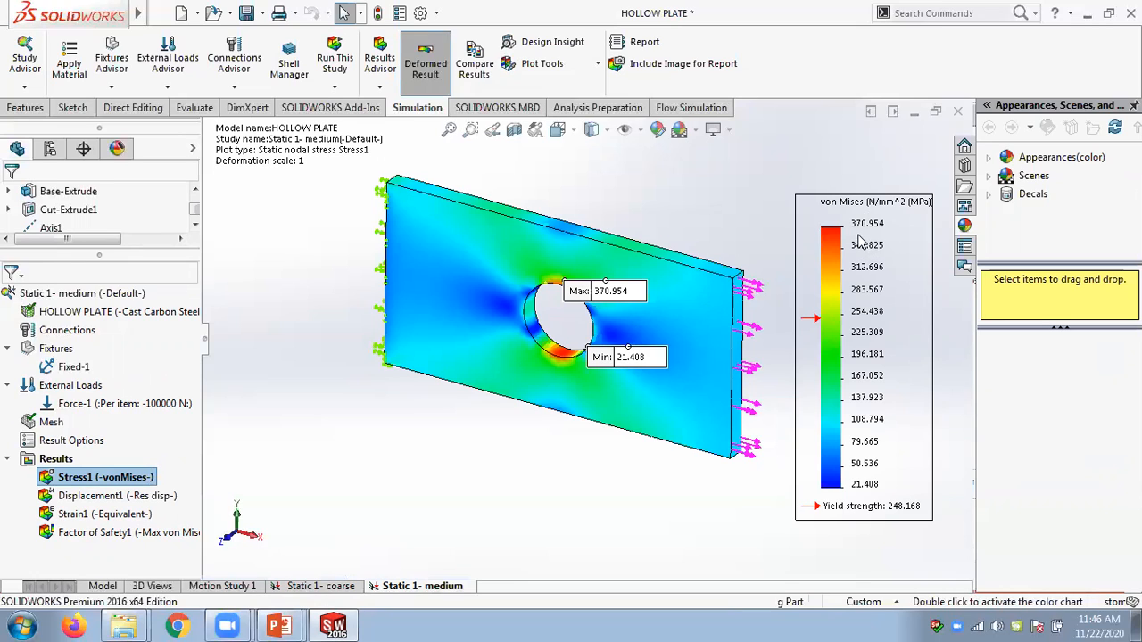
Duplicate the Static 1- medium study as Static 1- fine, using the Default configuration.
right_click(394, 589)
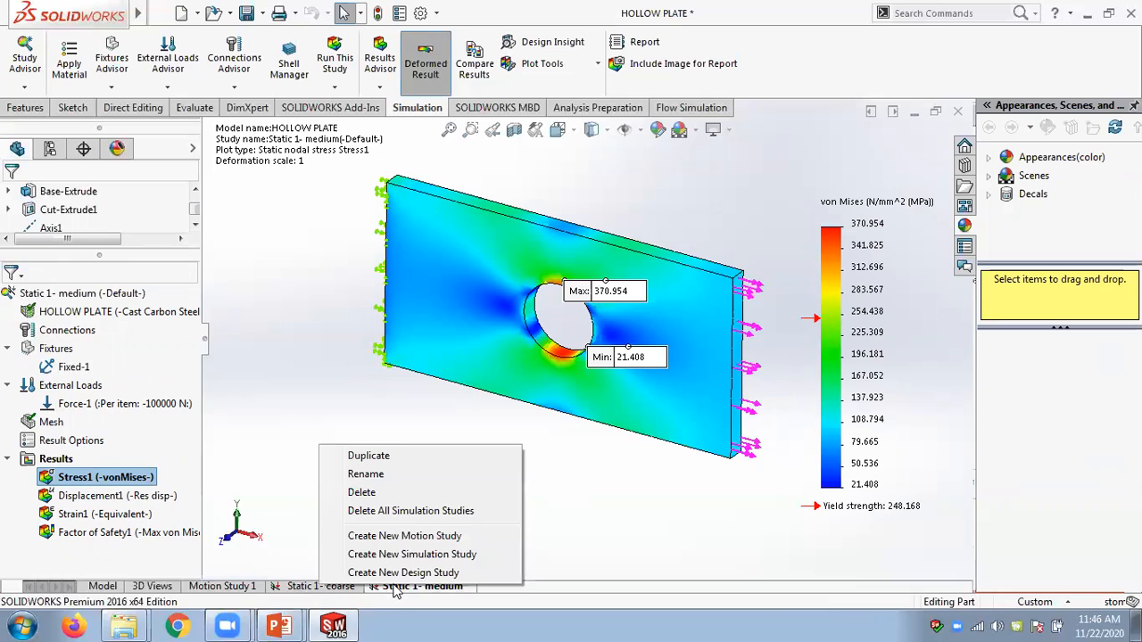
left_click(384, 458)
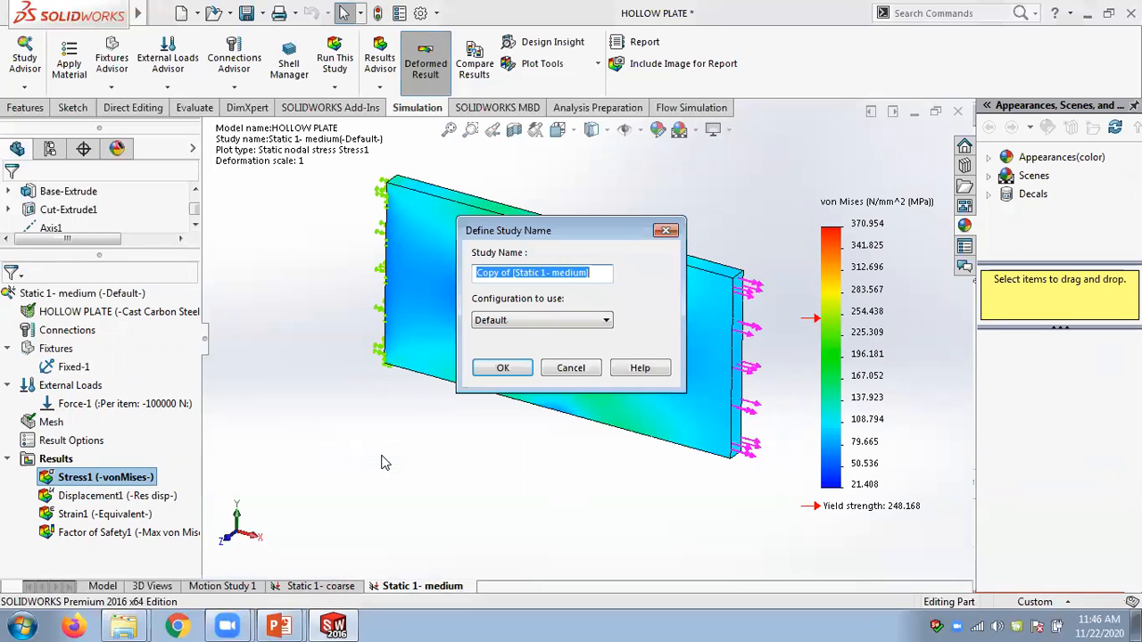
left_click(516, 275)
key("BackSpace")
key("BackSpace")
key("BackSpace")
key("BackSpace")
key("BackSpace")
key("BackSpace")
key("BackSpace")
key("BackSpace")
left_click_drag(514, 273, 565, 272)
key("BackSpace")
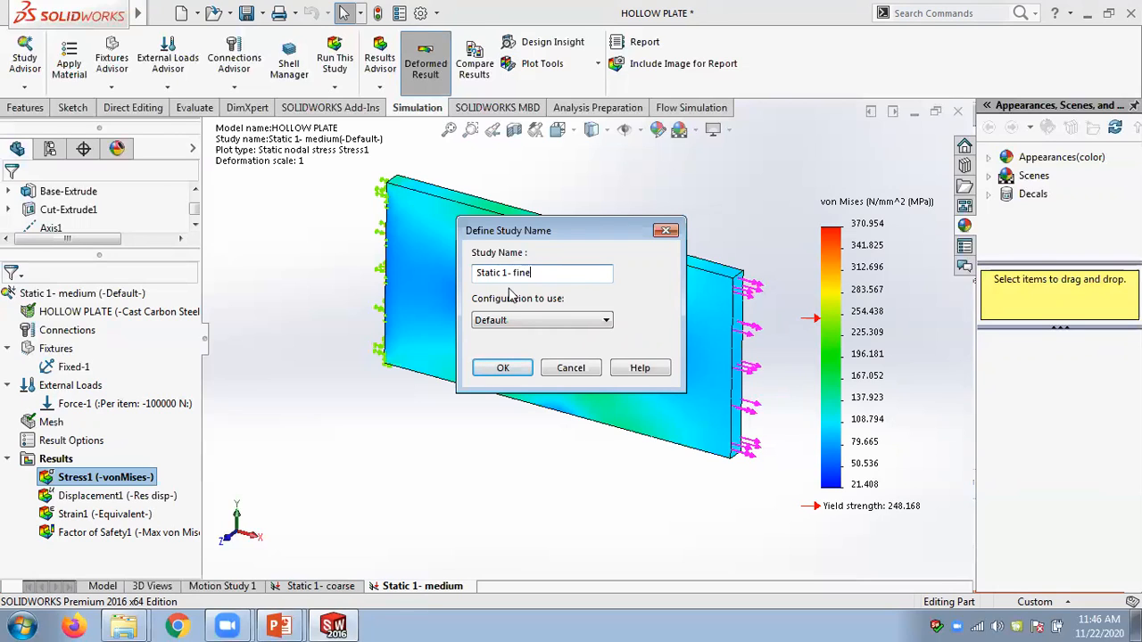
left_click(515, 366)
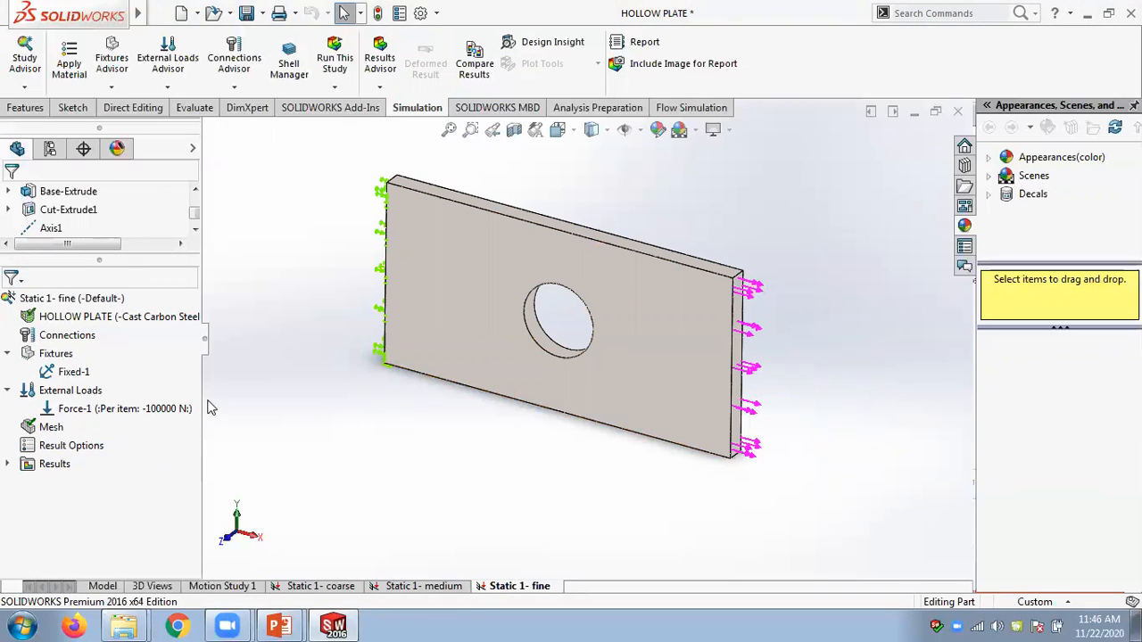
Remesh the Static 1- fine study with a standard mesh at the finest density, giving a 2.86226659 mm global element size.
right_click(51, 428)
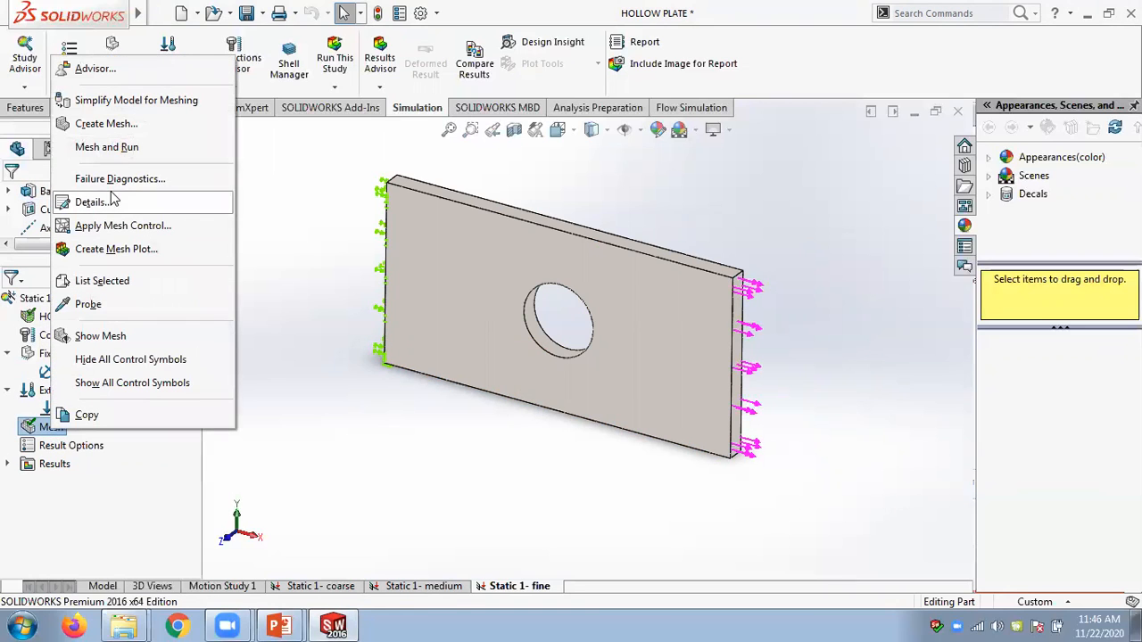
left_click(105, 123)
left_click(636, 355)
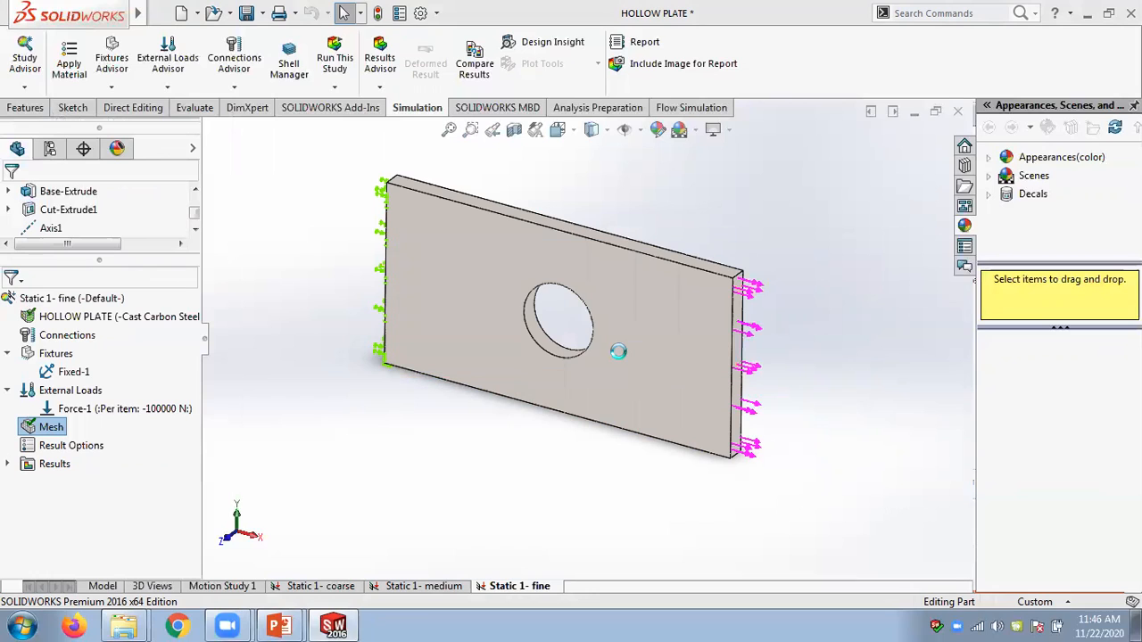
left_click_drag(1051, 213, 1114, 213)
left_click(1017, 294)
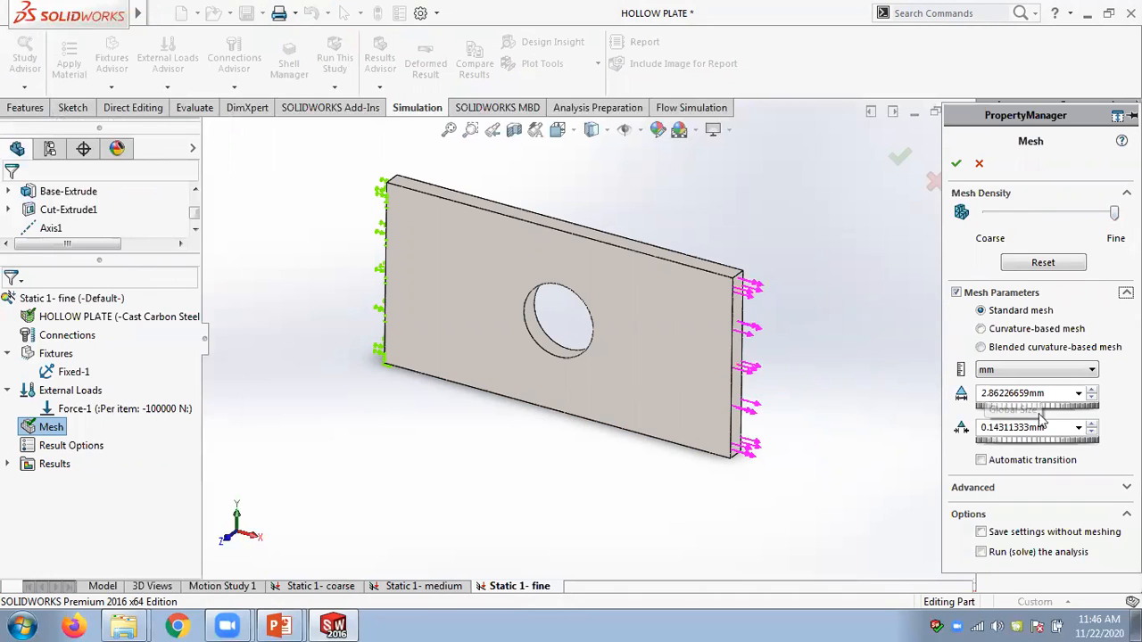
left_click(955, 163)
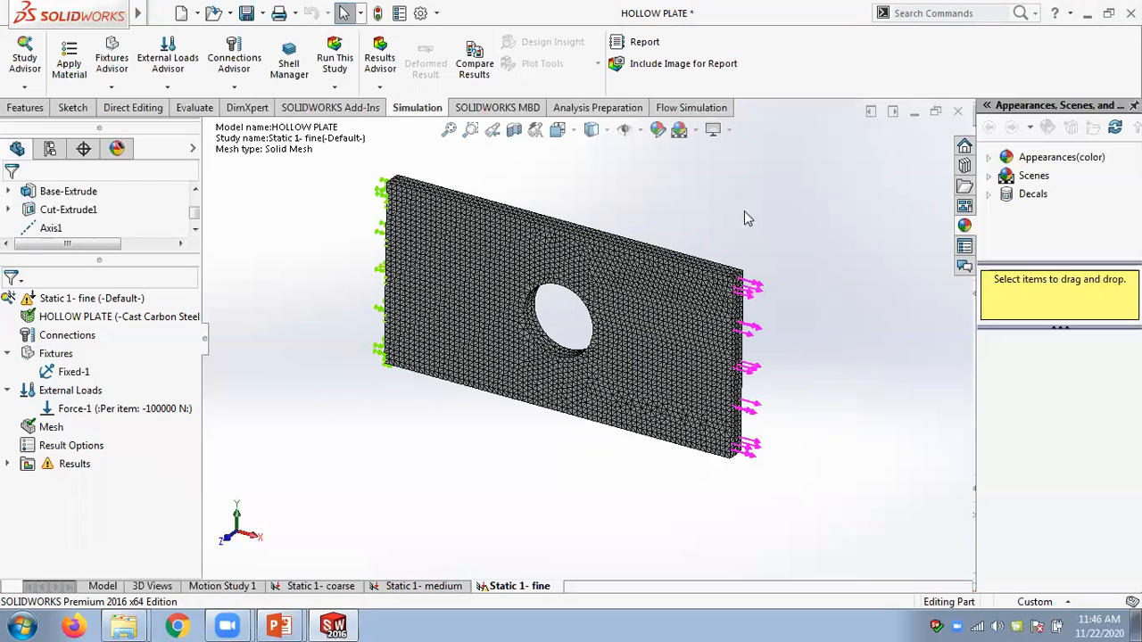
Examine the fine study's mesh details and compare them with the summary table in the Chapter 02 PowerPoint.
right_click(51, 426)
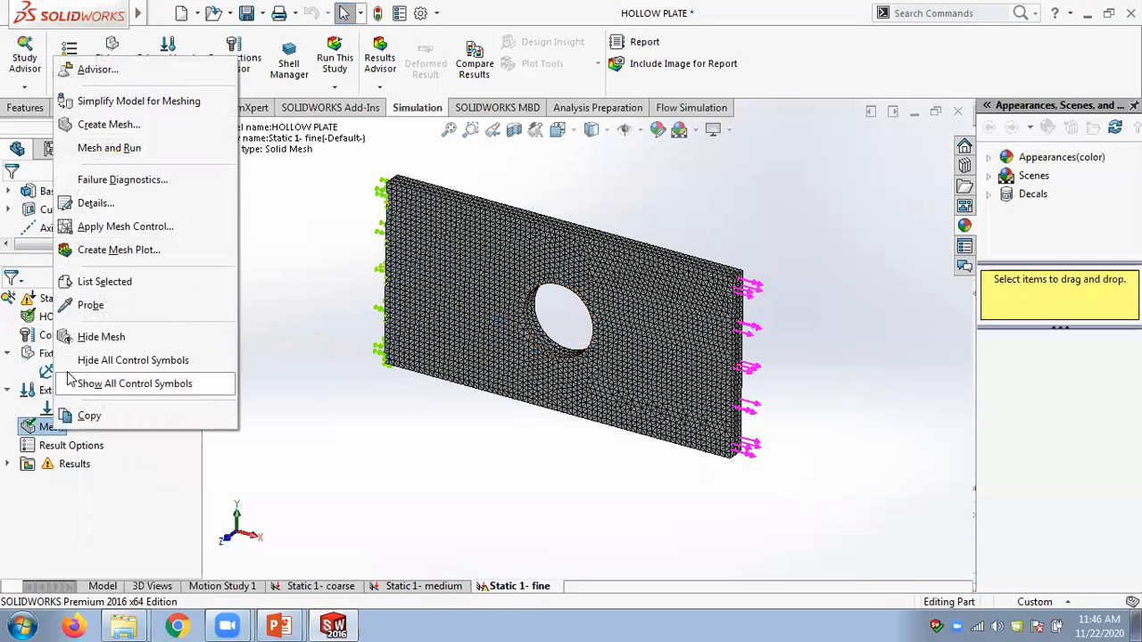
left_click(94, 203)
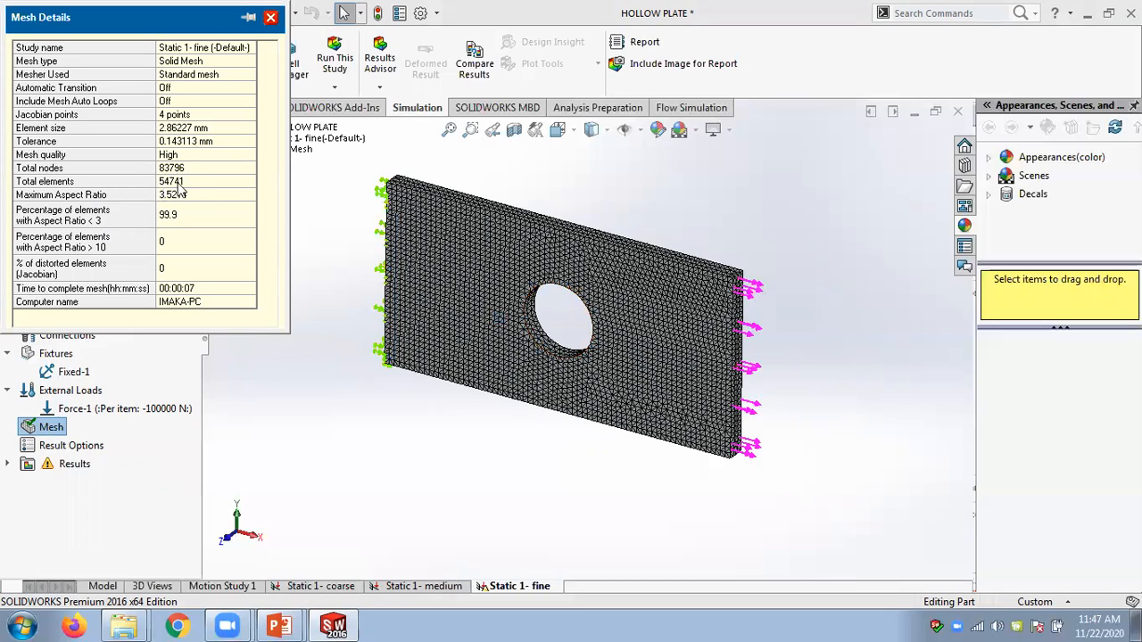
left_click(279, 628)
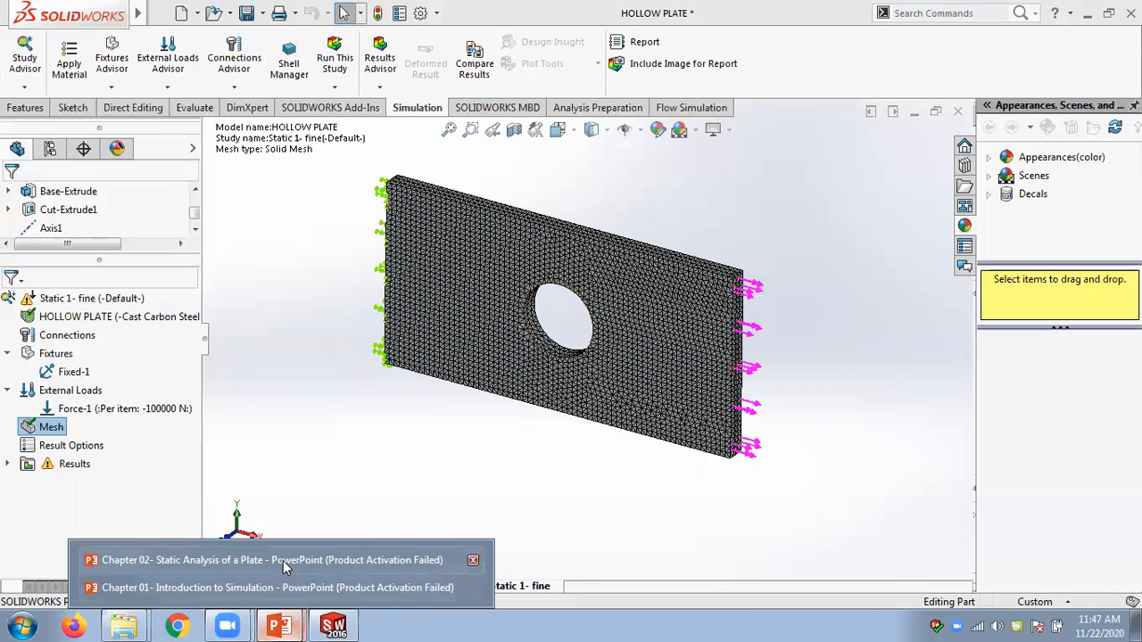
left_click(284, 564)
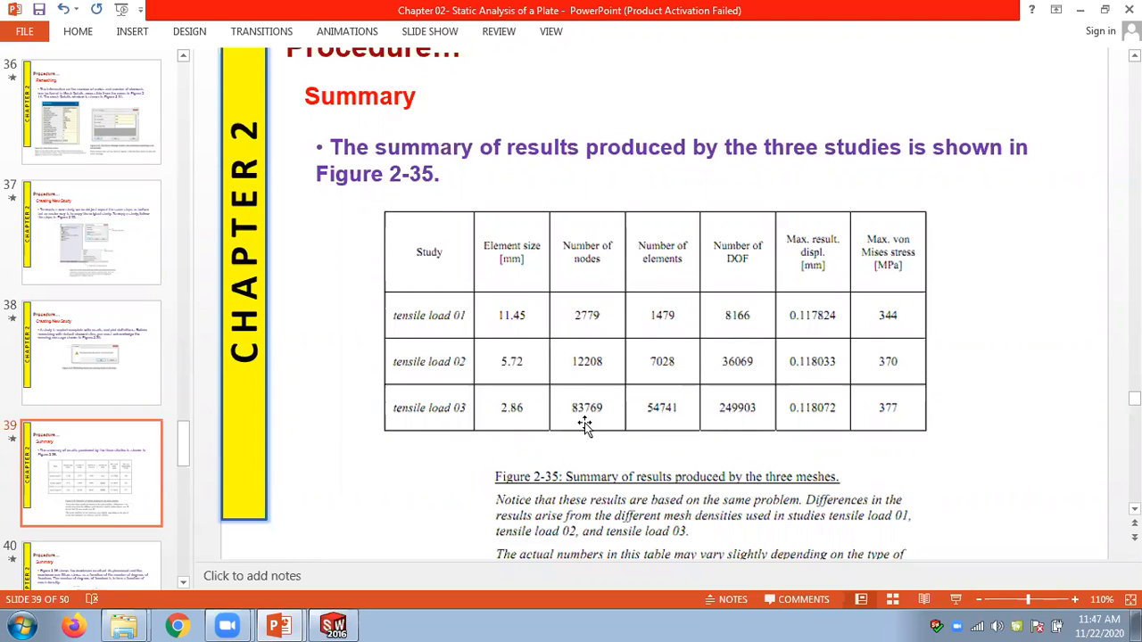
Switch back to SOLIDWORKS and run the Static 1- fine study.
left_click(336, 626)
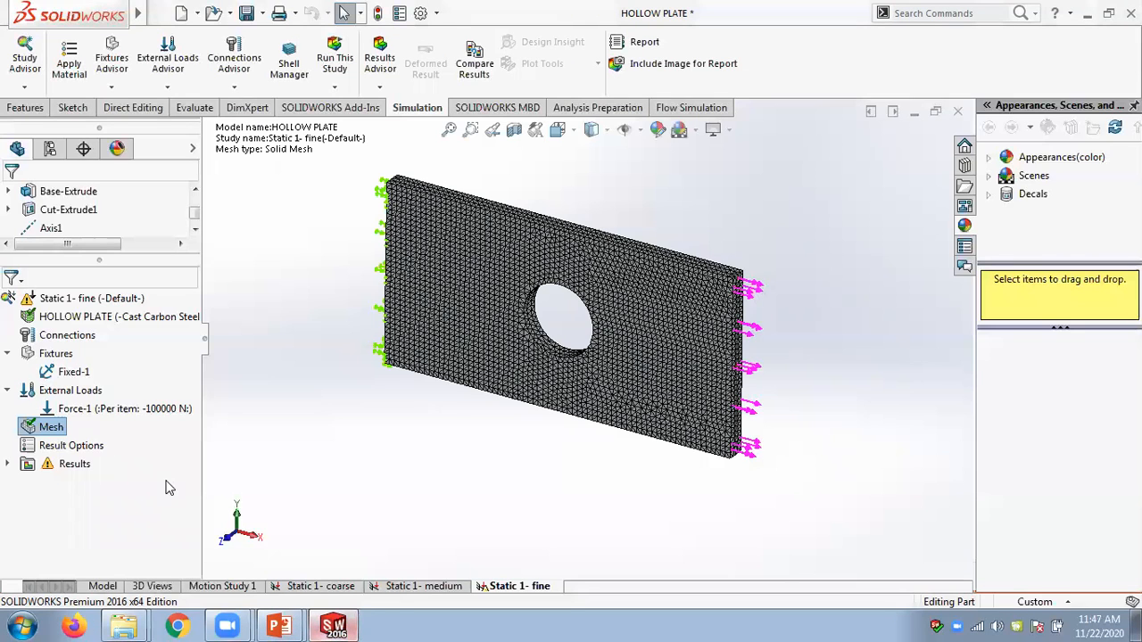
right_click(61, 298)
left_click(91, 274)
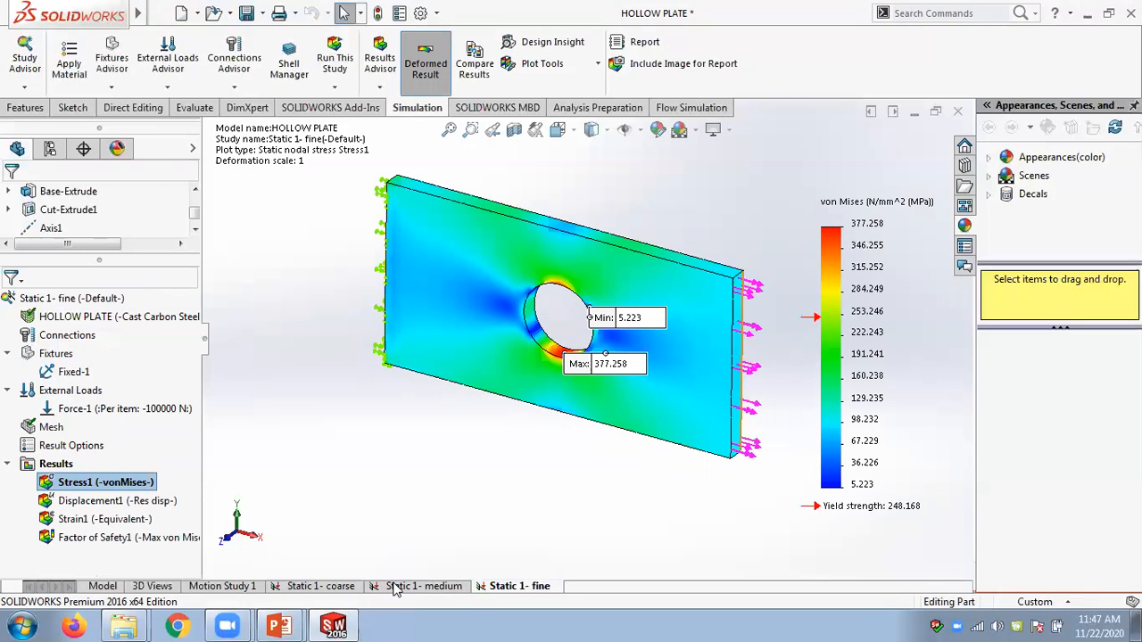
Review the Stress1 von Mises plots of the medium and coarse studies against the fine study's stress result.
left_click(419, 586)
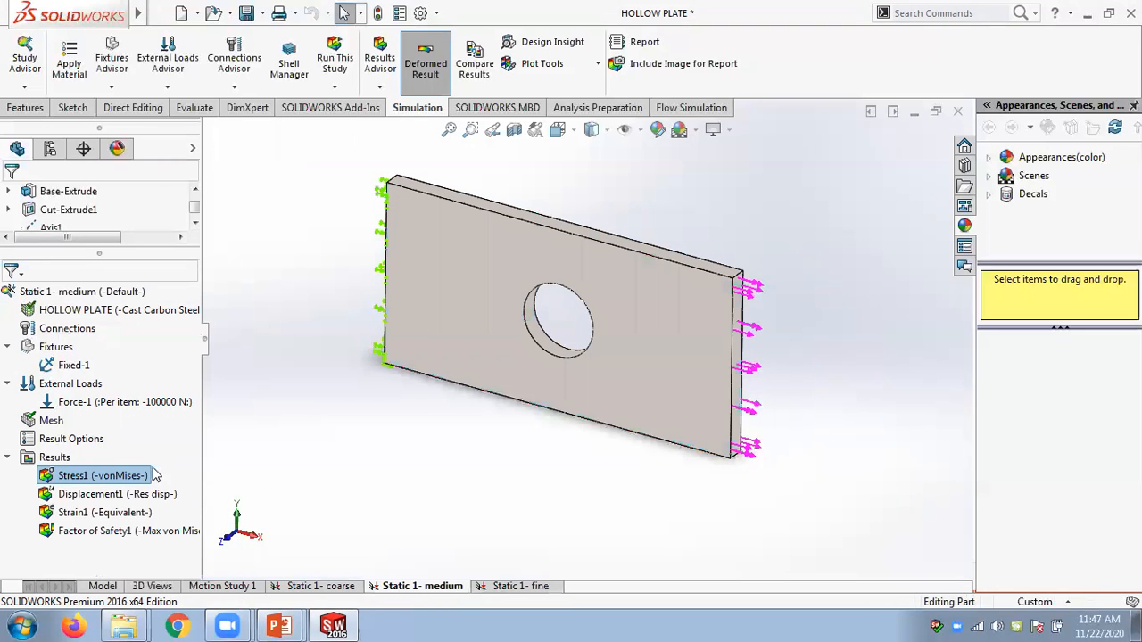
double_click(124, 476)
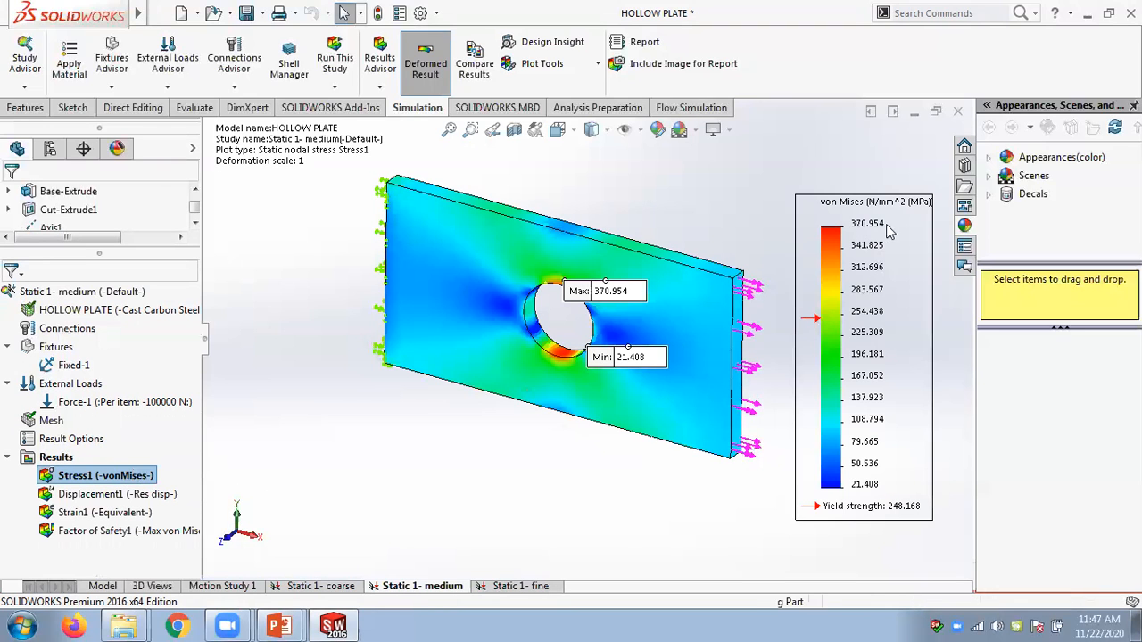
left_click(306, 588)
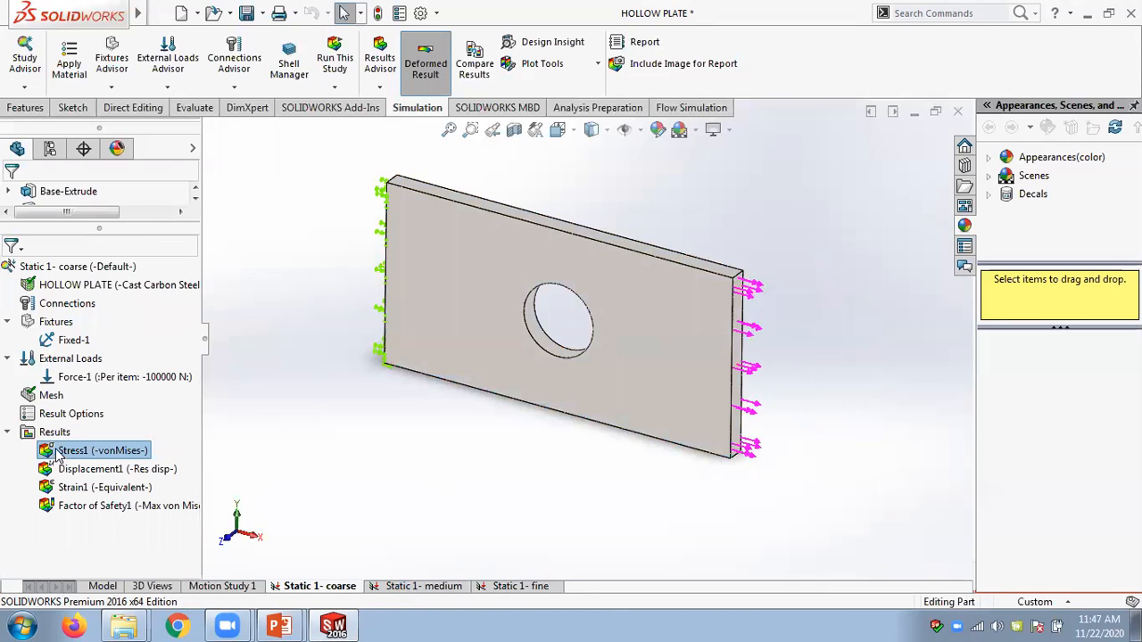
double_click(58, 453)
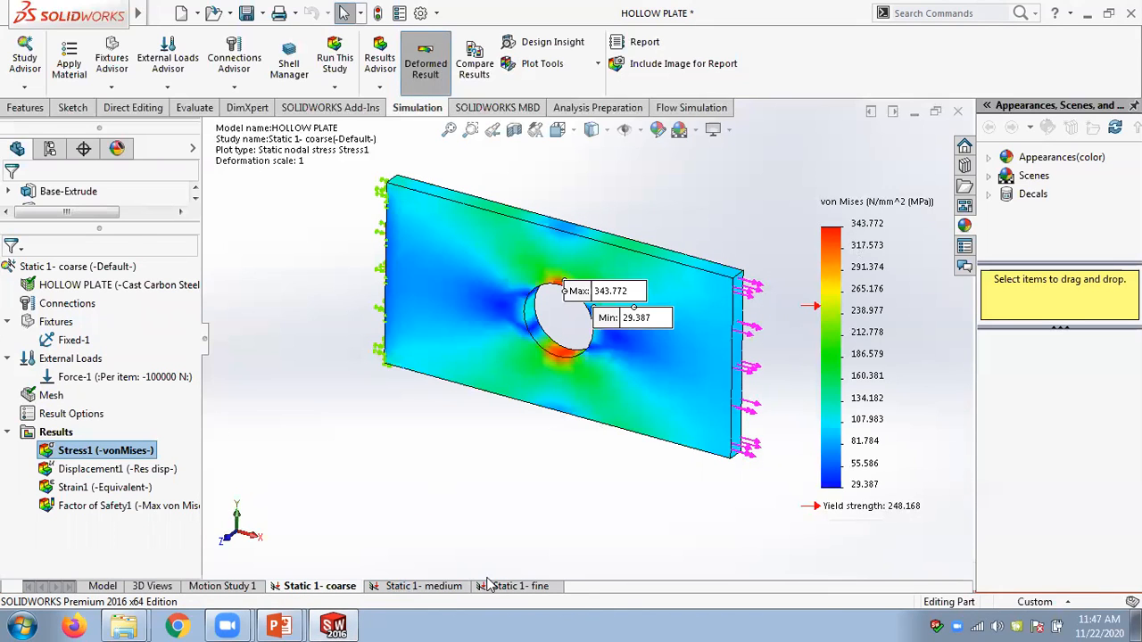
Close the Chapter 01- Introduction to Simulation PowerPoint presentation.
left_click(283, 624)
left_click(473, 589)
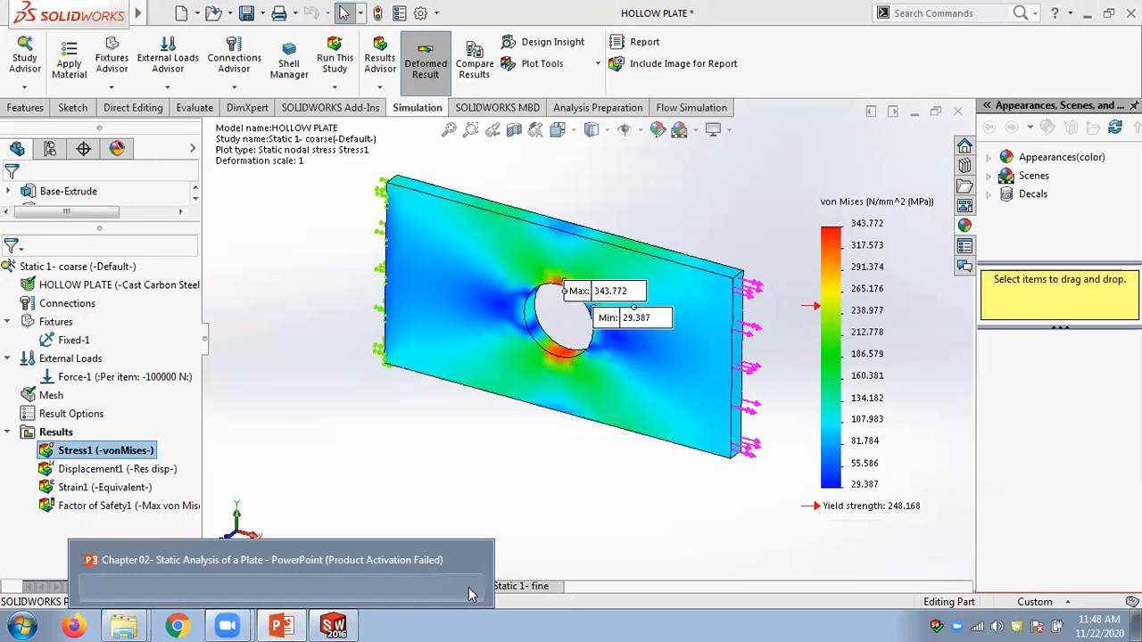
Switch to the Chapter 02 PowerPoint and study the summary table and the displacement and von Mises stress convergence graphs.
left_click(450, 587)
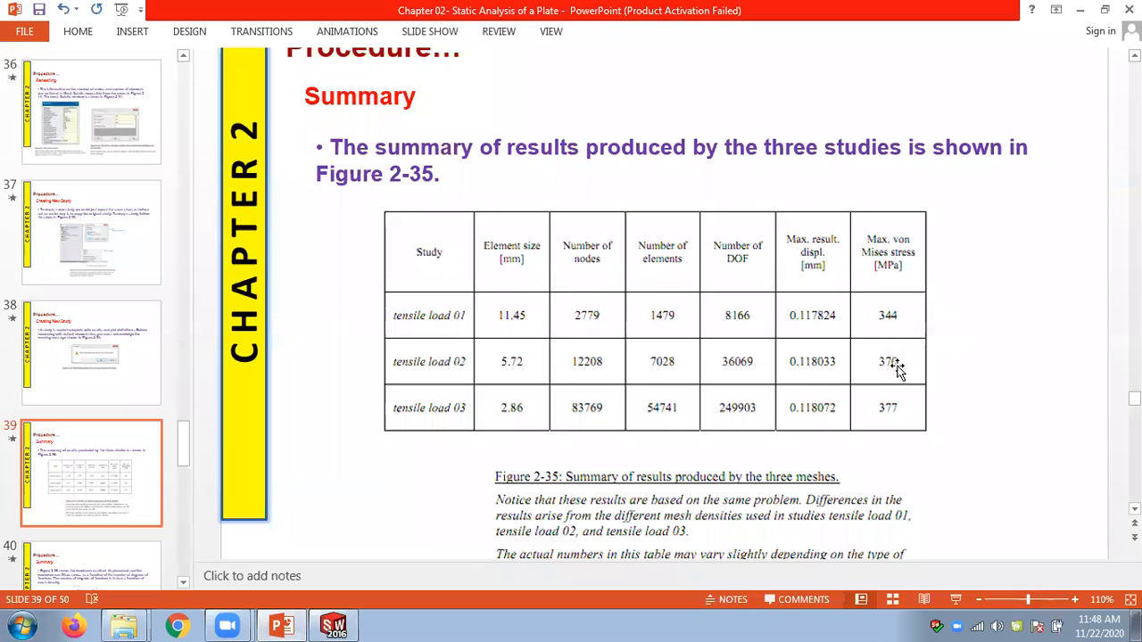
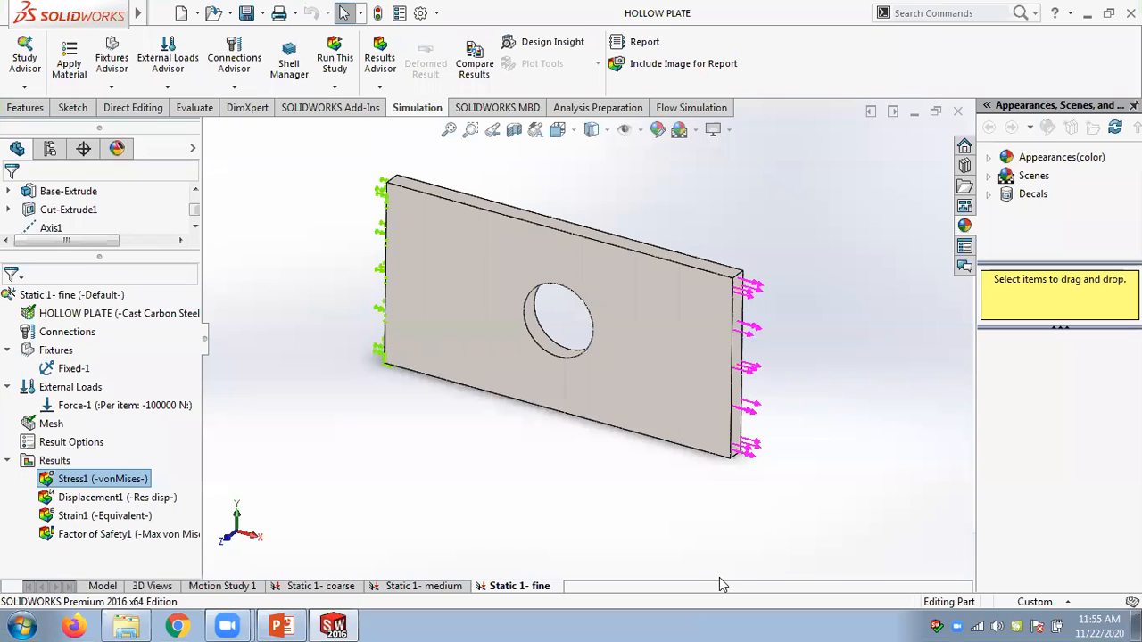
left_click(519, 411)
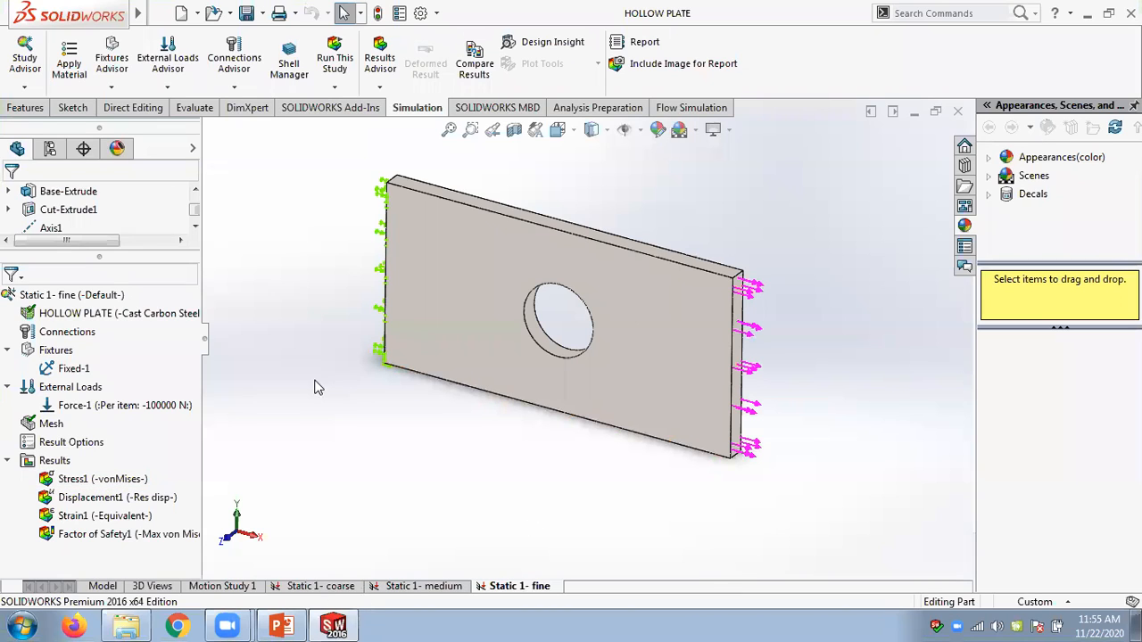
left_click(282, 626)
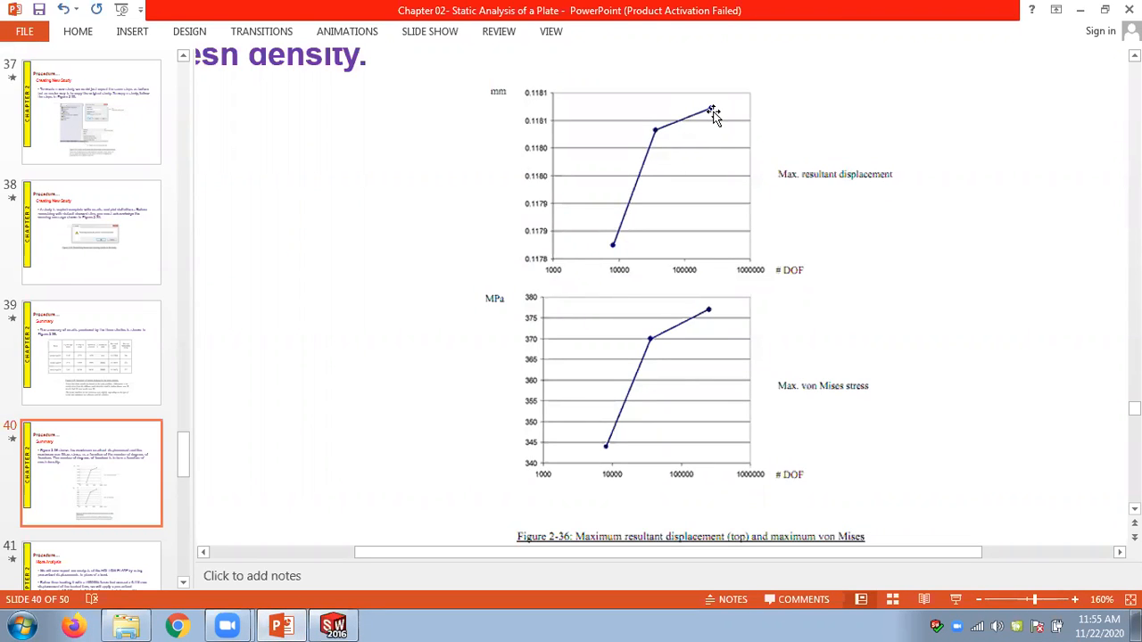
left_click(333, 625)
left_click(282, 624)
left_click(186, 618)
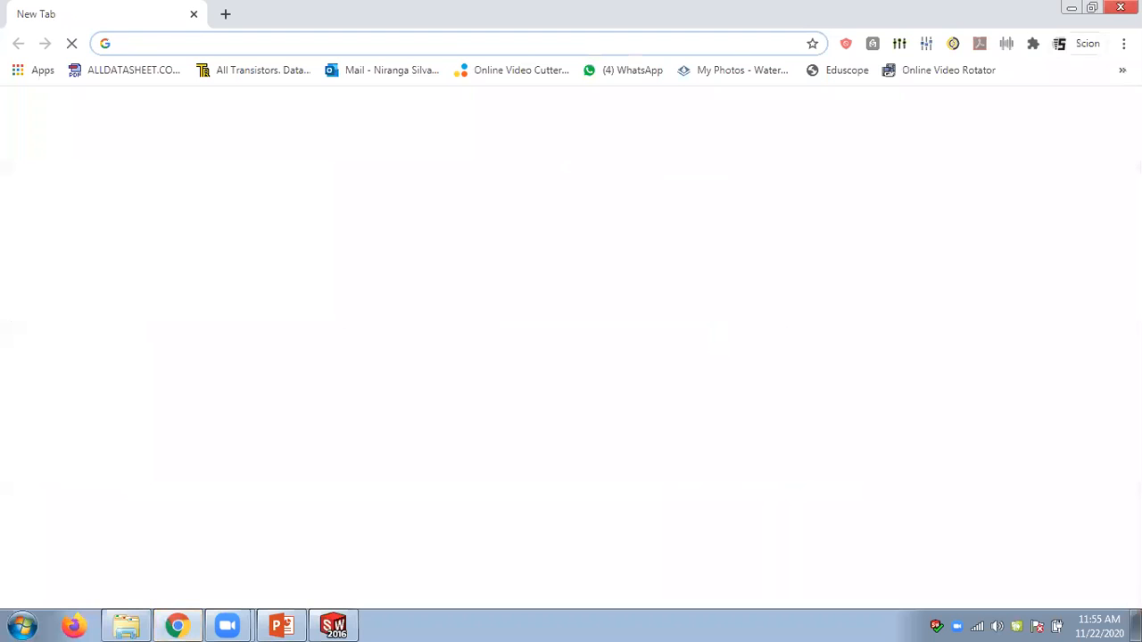
left_click(1124, 7)
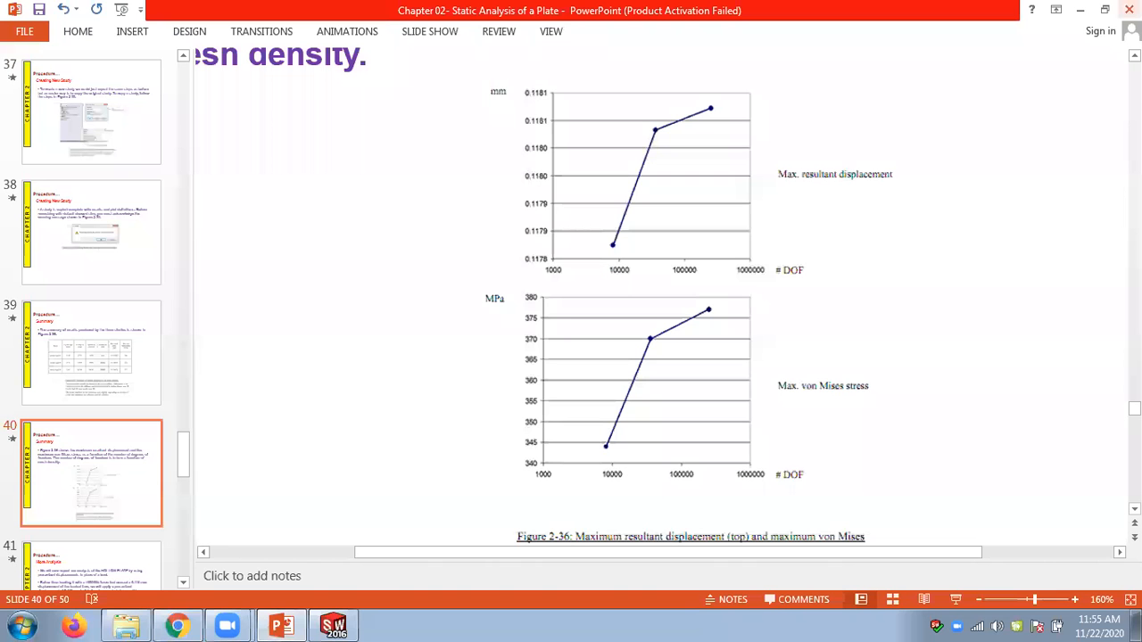
Return to SOLIDWORKS and inspect the Factor of Safety1 plot of the Static 1- fine study.
left_click(333, 620)
mouse_move(469, 446)
middle_mouse_down()
mouse_move(449, 433)
mouse_move(455, 446)
middle_mouse_up()
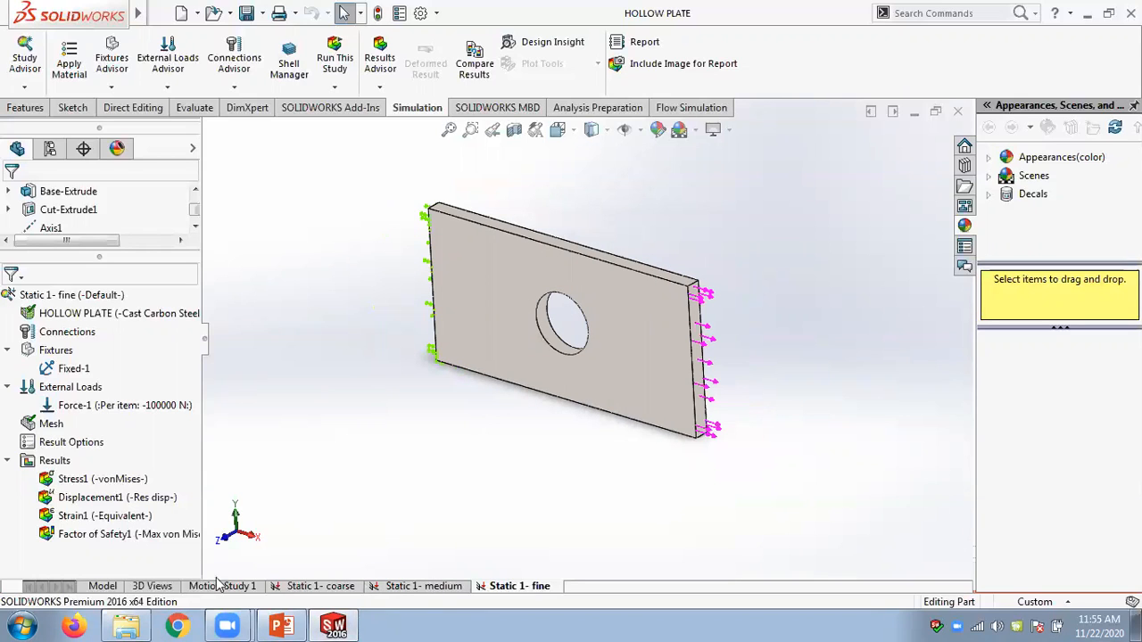
double_click(125, 534)
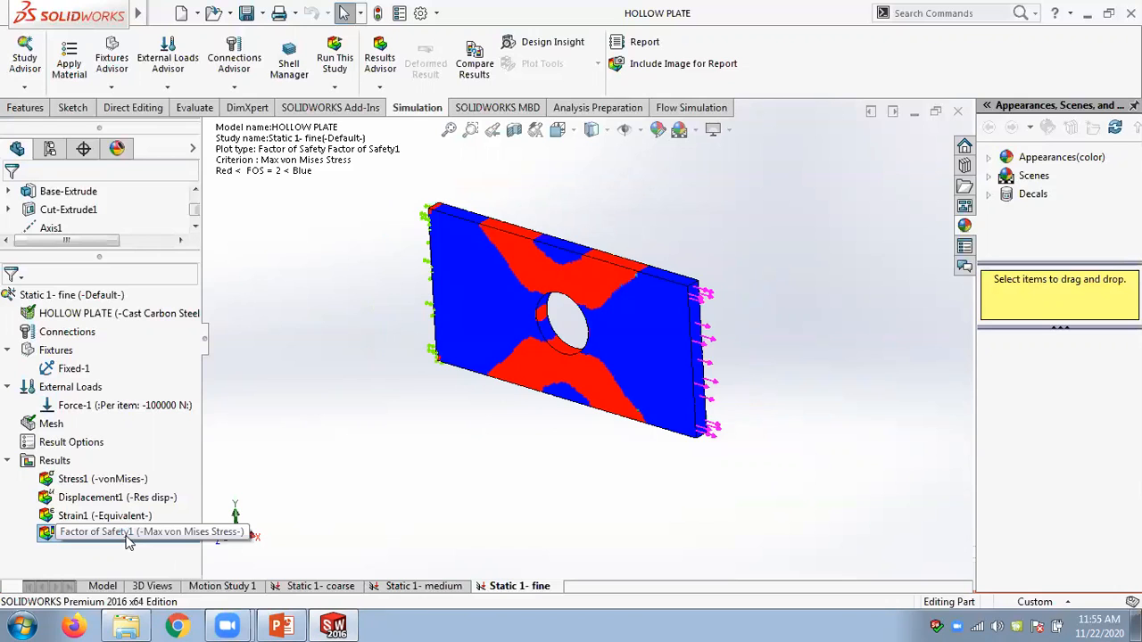
middle_click_drag(540, 451, 545, 414)
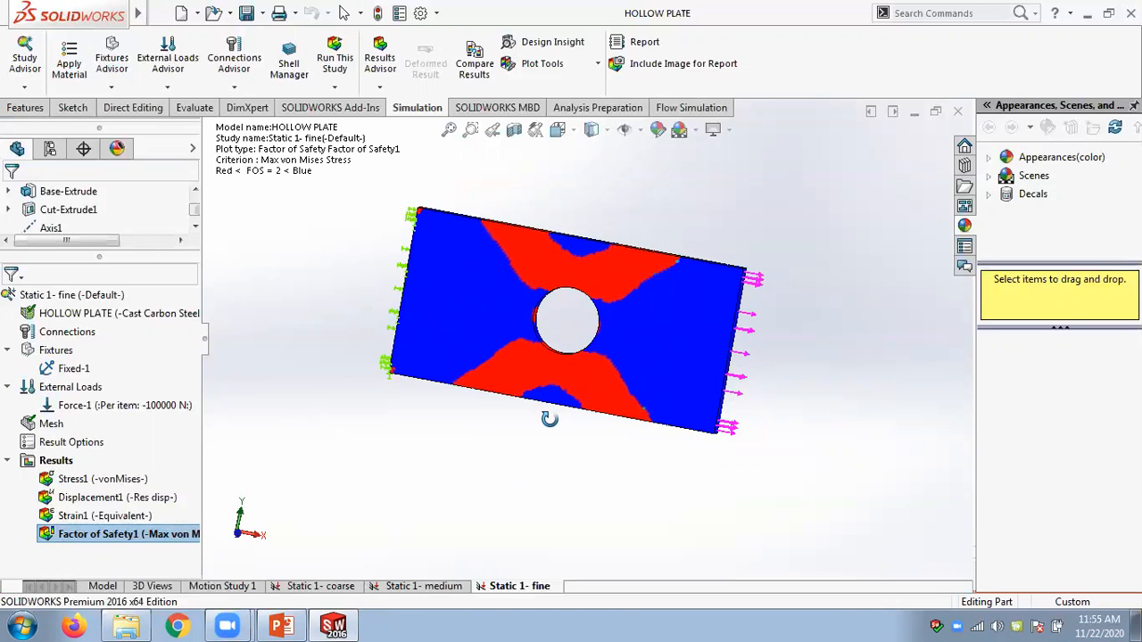
middle_click_drag(543, 469, 514, 499)
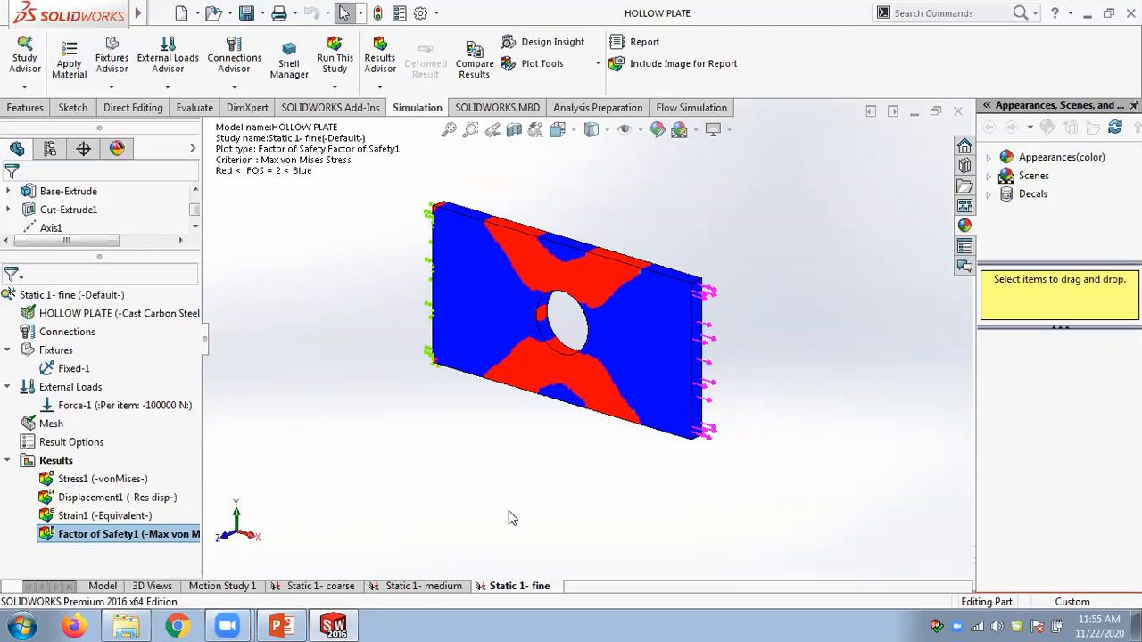
Duplicate the Static 1- fine study under the name "Static 1- further refine" with the Default configuration.
right_click(518, 588)
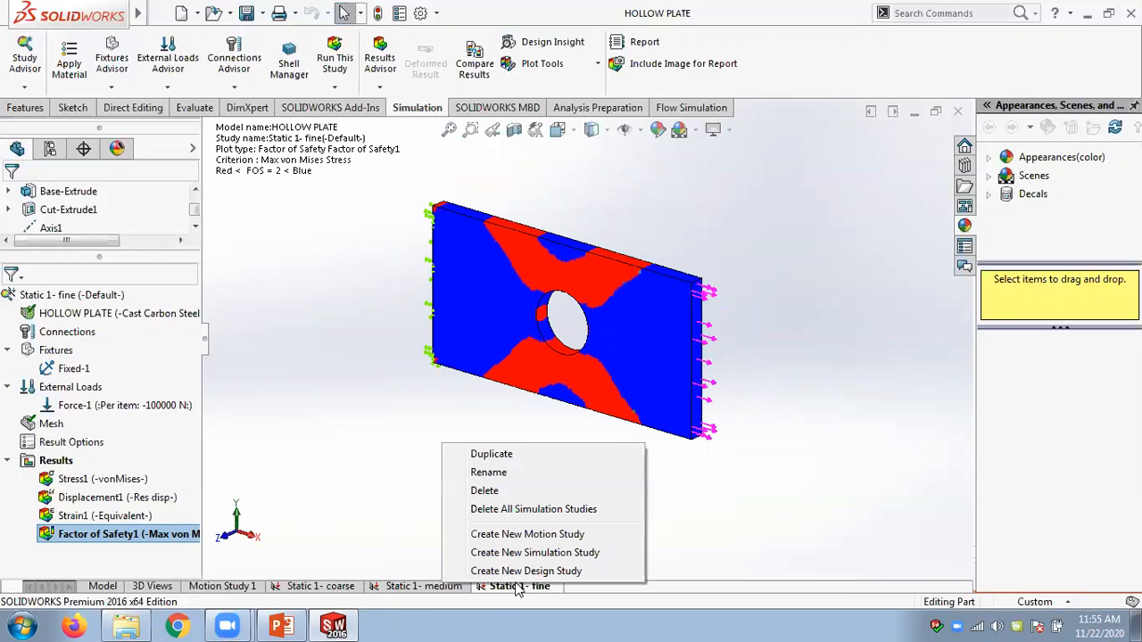
left_click(492, 455)
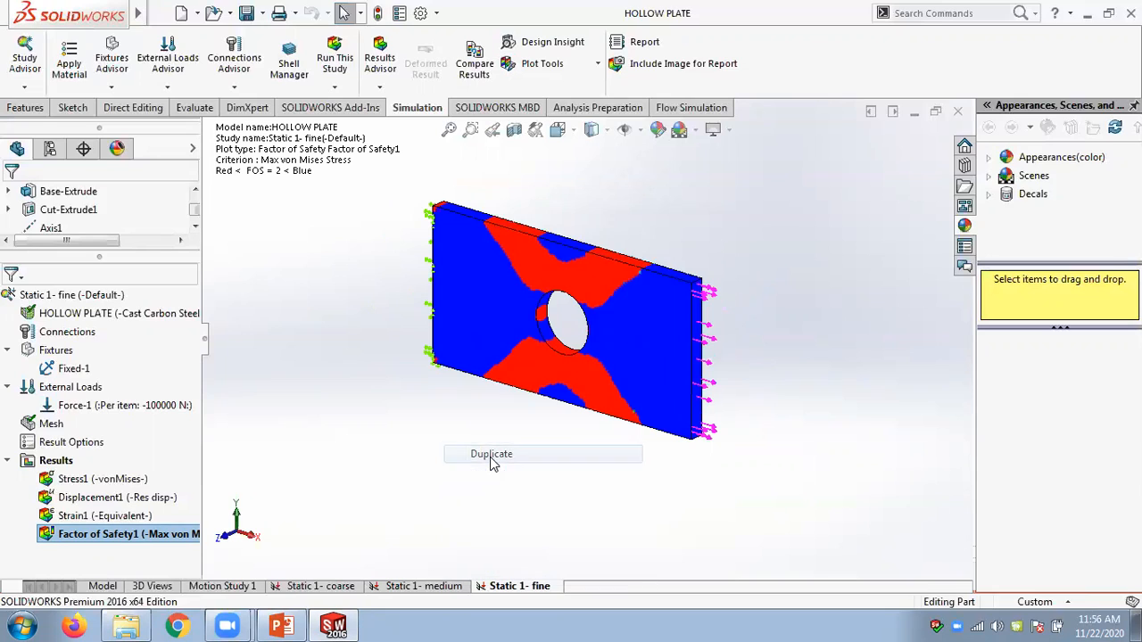
left_click_drag(516, 274, 422, 282)
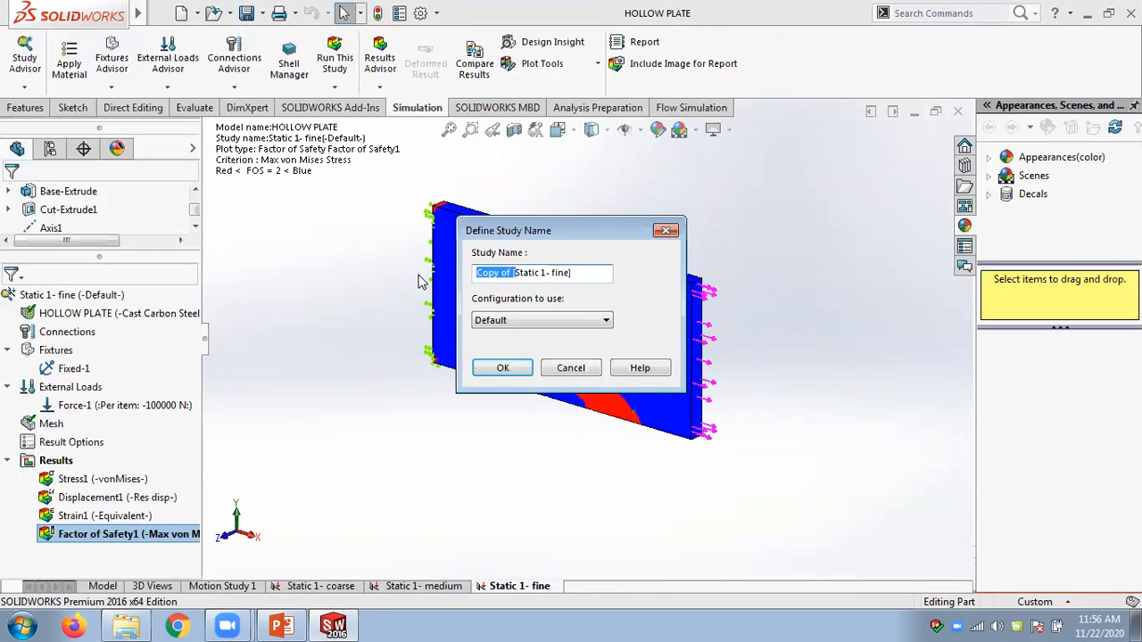
key("BackSpace")
left_click(541, 274)
key("BackSpace")
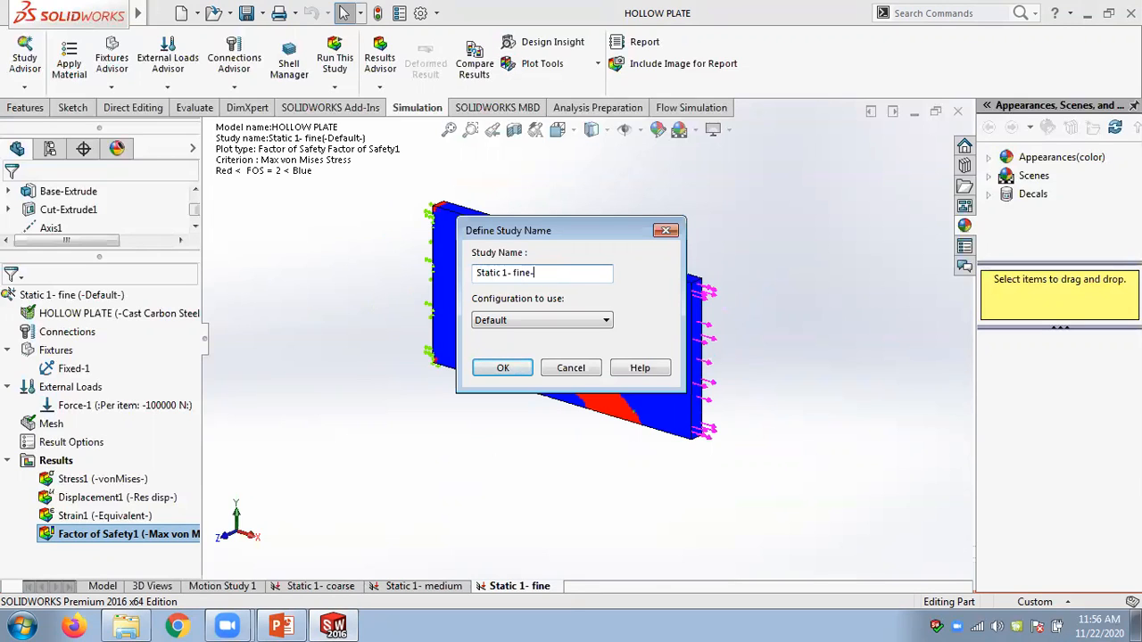
type("-")
left_click(514, 272)
type("further")
key("Right")
key("Right")
key("Right")
key("Right")
key("Left")
key("Left")
key("Left")
key("Left")
type("re")
key("Right")
key("Right")
key("Right")
key("Right")
key("Right")
key("BackSpace")
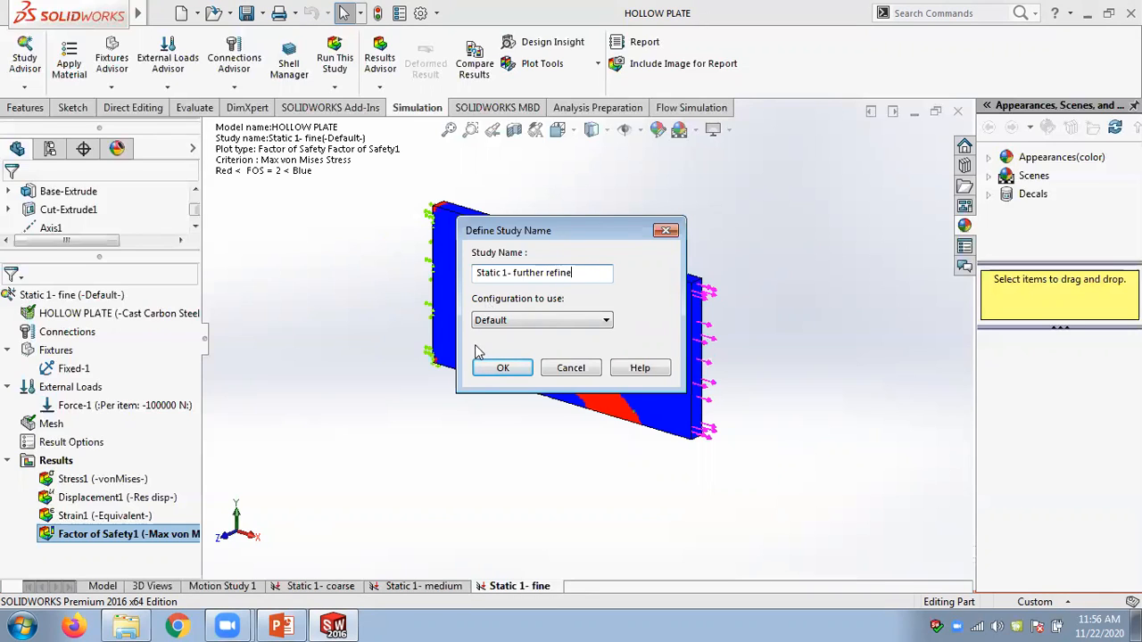
left_click(499, 368)
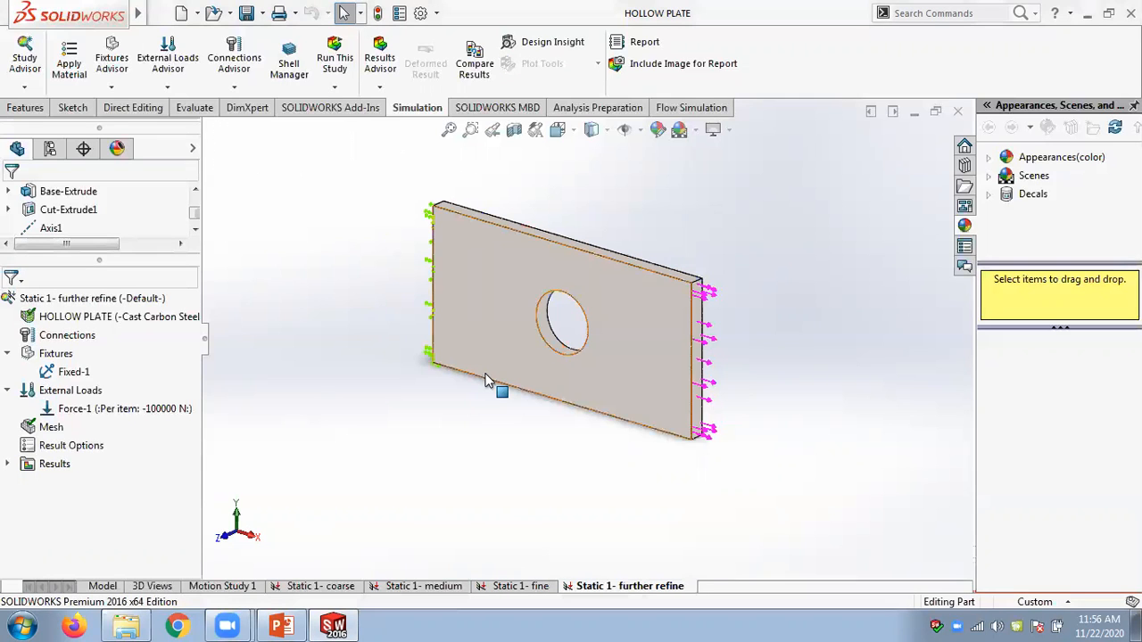
Try to remesh the Static 1- further refine study with a standard mesh of 1 mm element size, and cancel the meshing.
right_click(55, 428)
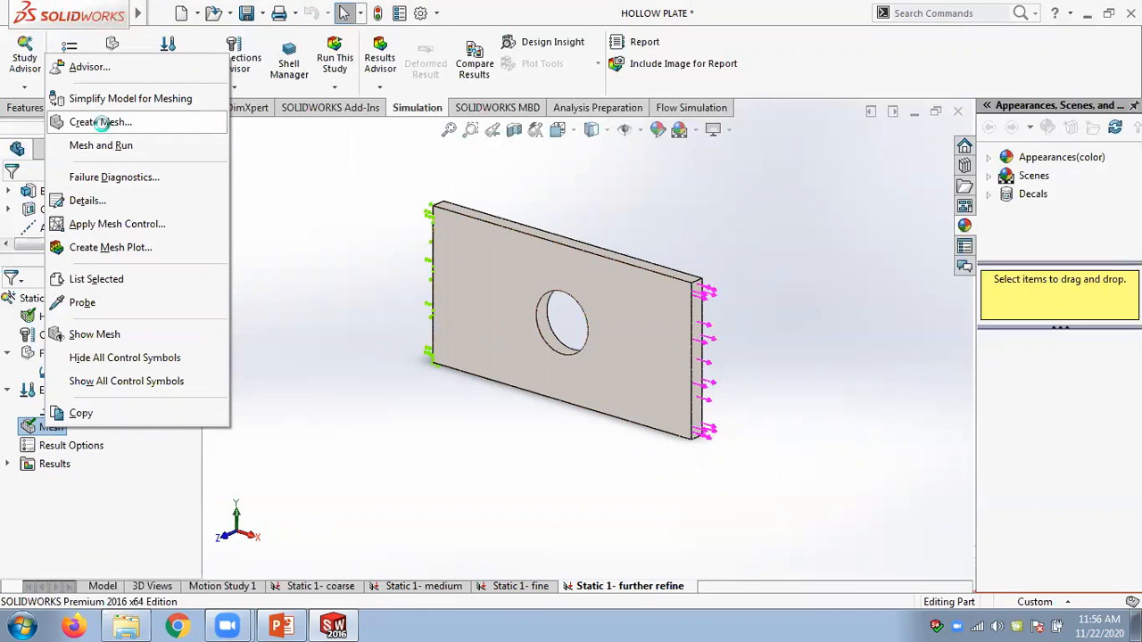
left_click(100, 122)
left_click(639, 346)
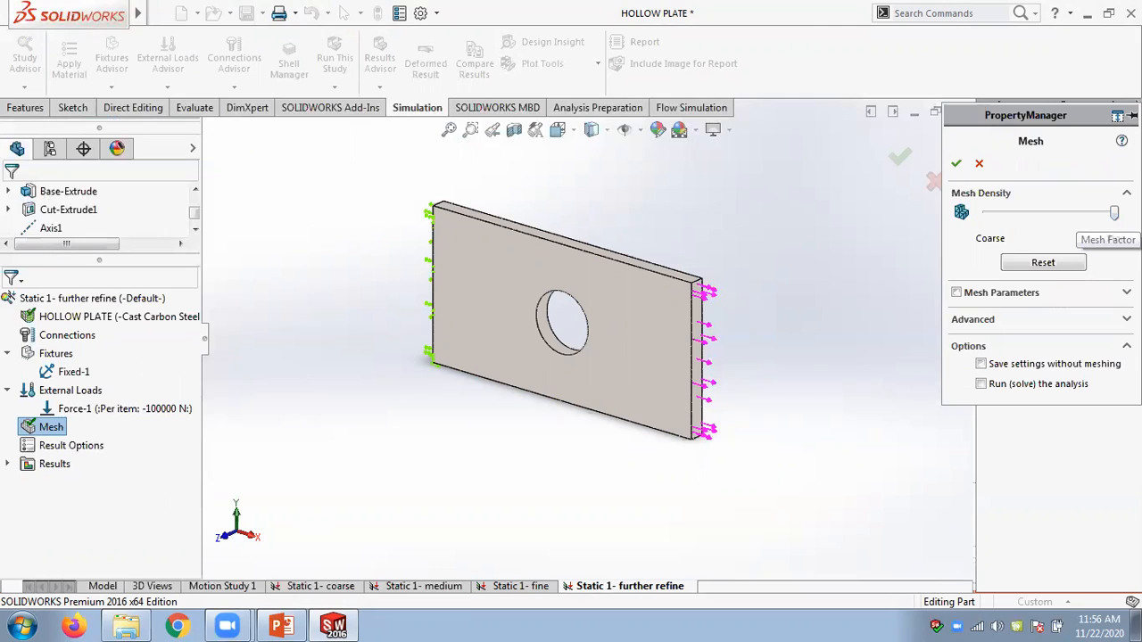
left_click(1025, 294)
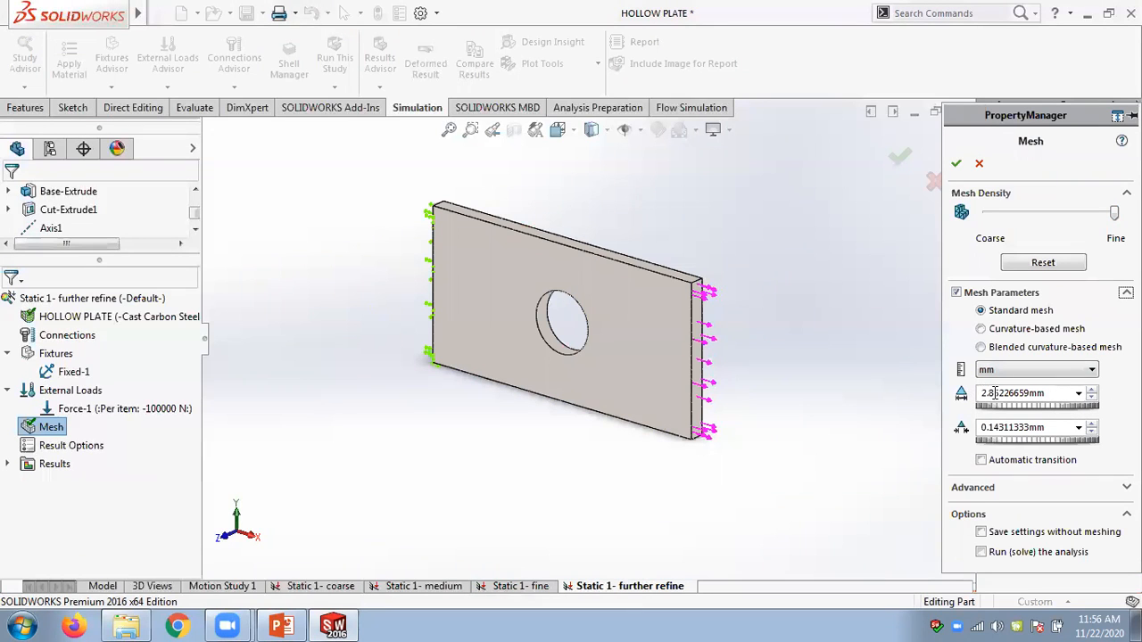
double_click(1056, 392)
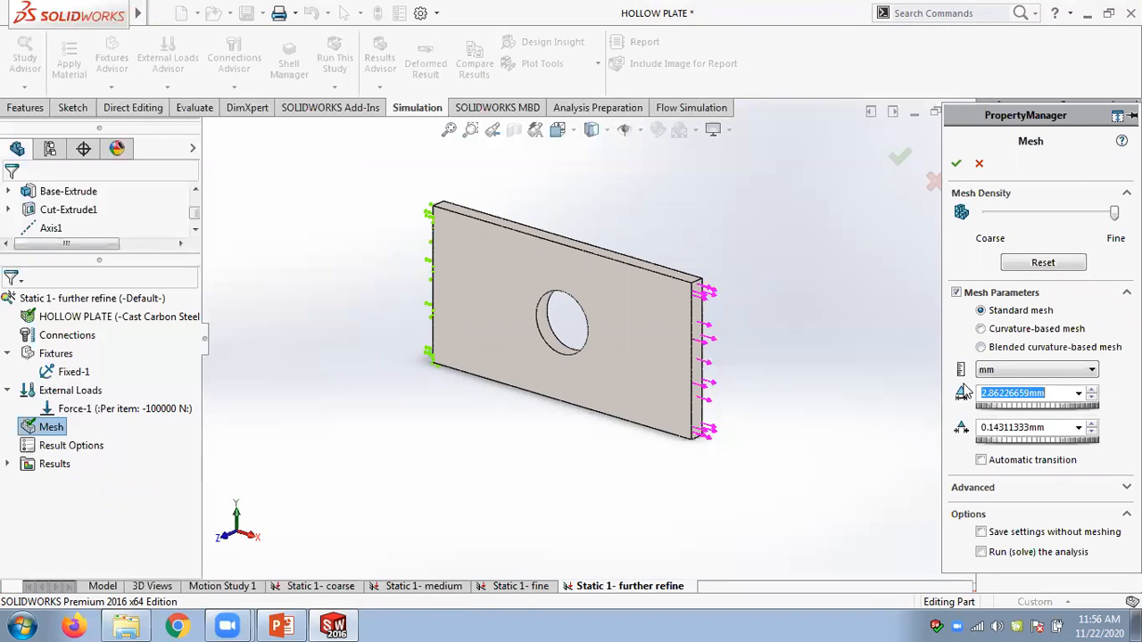
type("1")
key("Return")
left_click(1025, 426)
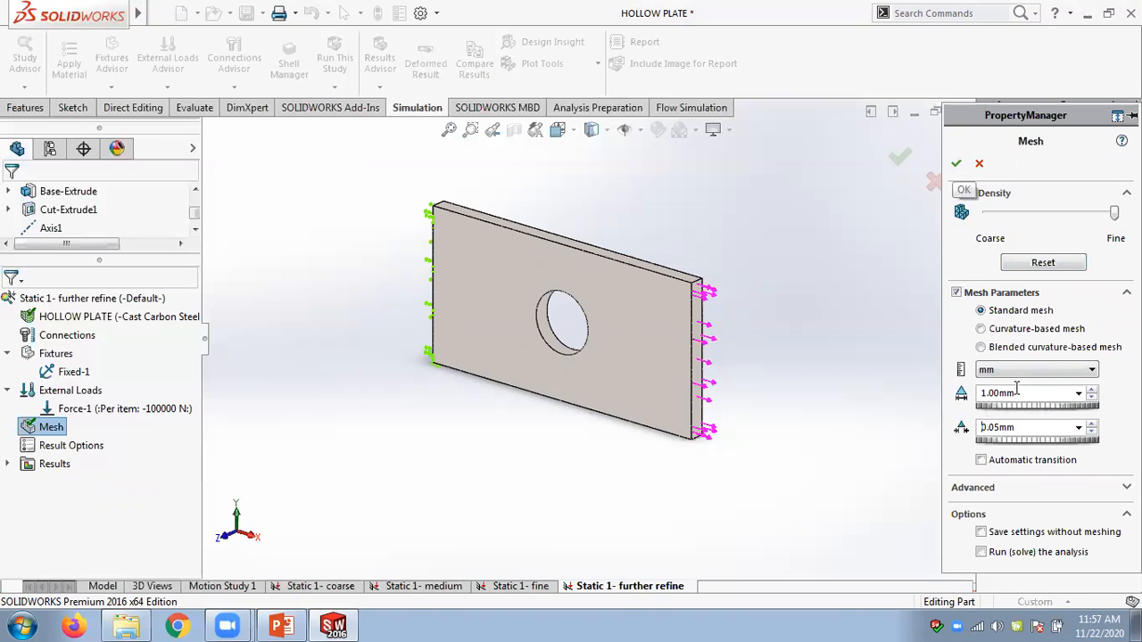
left_click(956, 165)
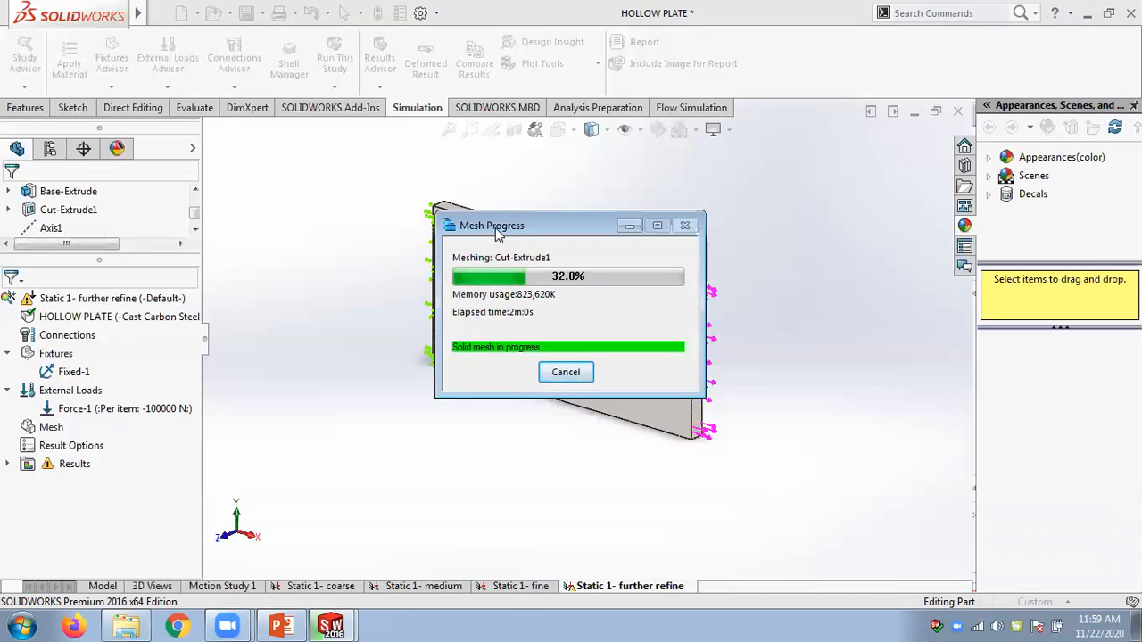
left_click_drag(502, 229, 676, 122)
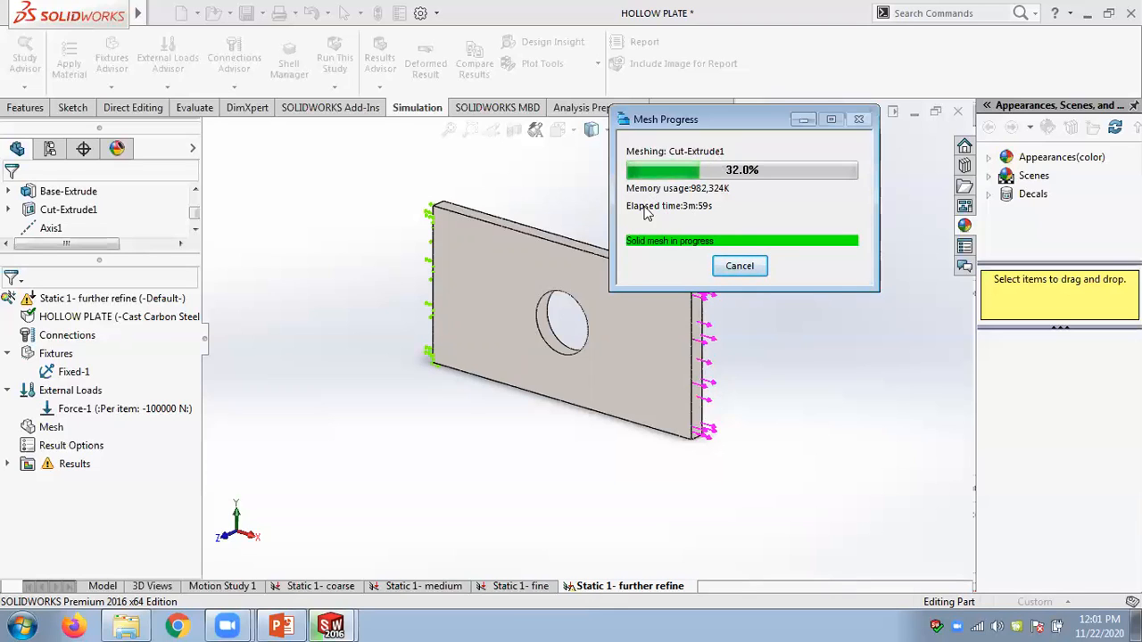
left_click(739, 265)
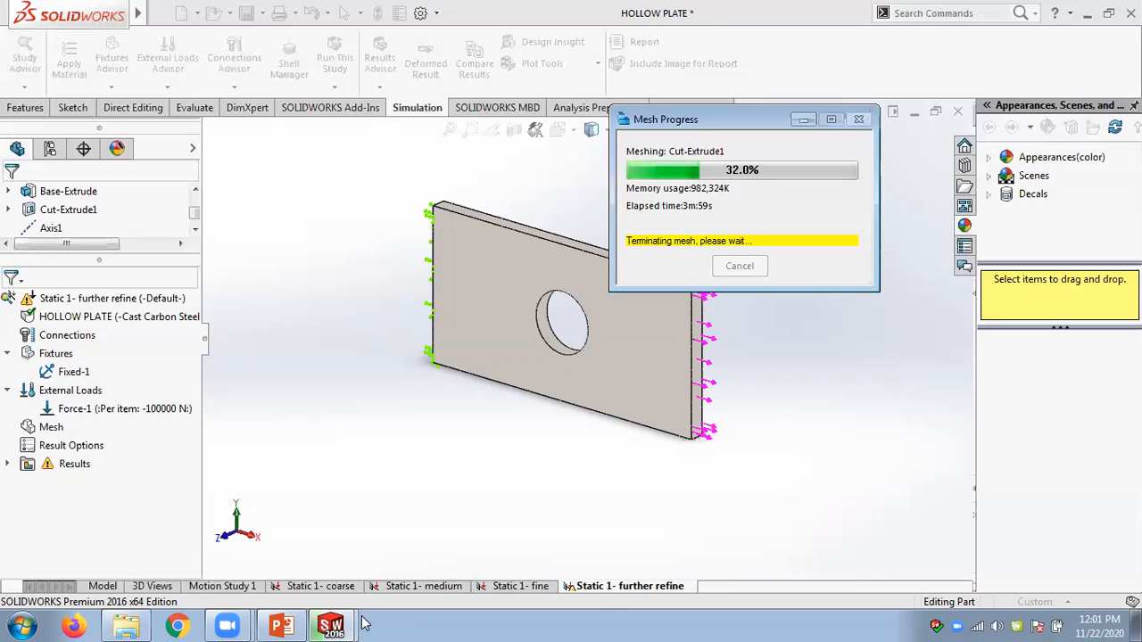
Switch to the Chapter 02 PowerPoint, read the More Analysis slide on prescribed displacements, and dismiss the interrupted-meshing message.
mouse_move(330, 626)
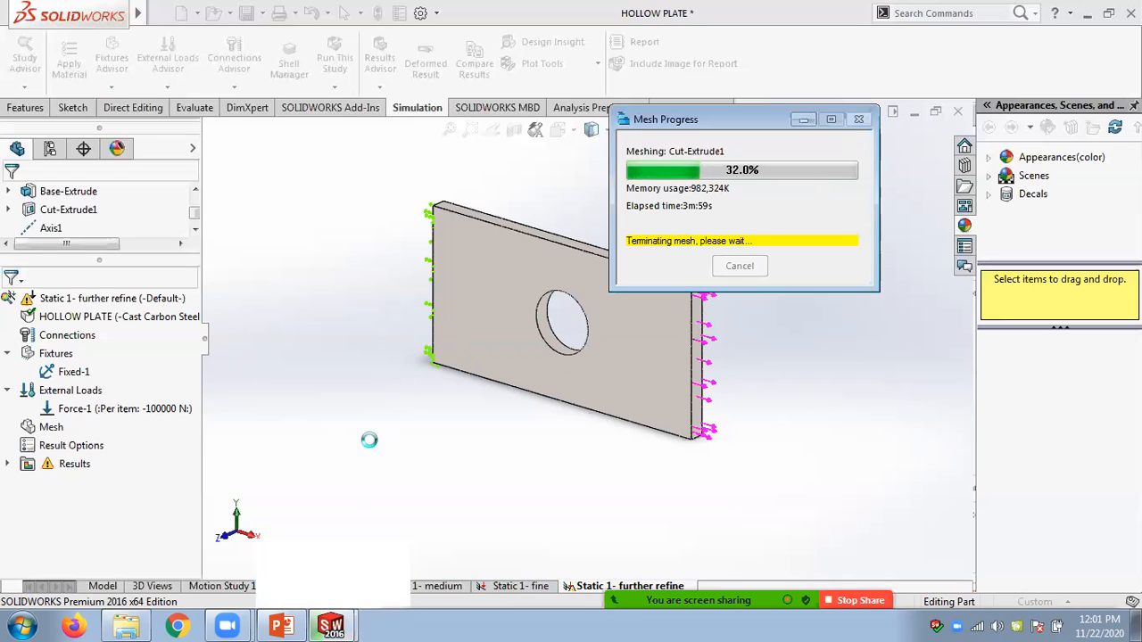
left_click(281, 625)
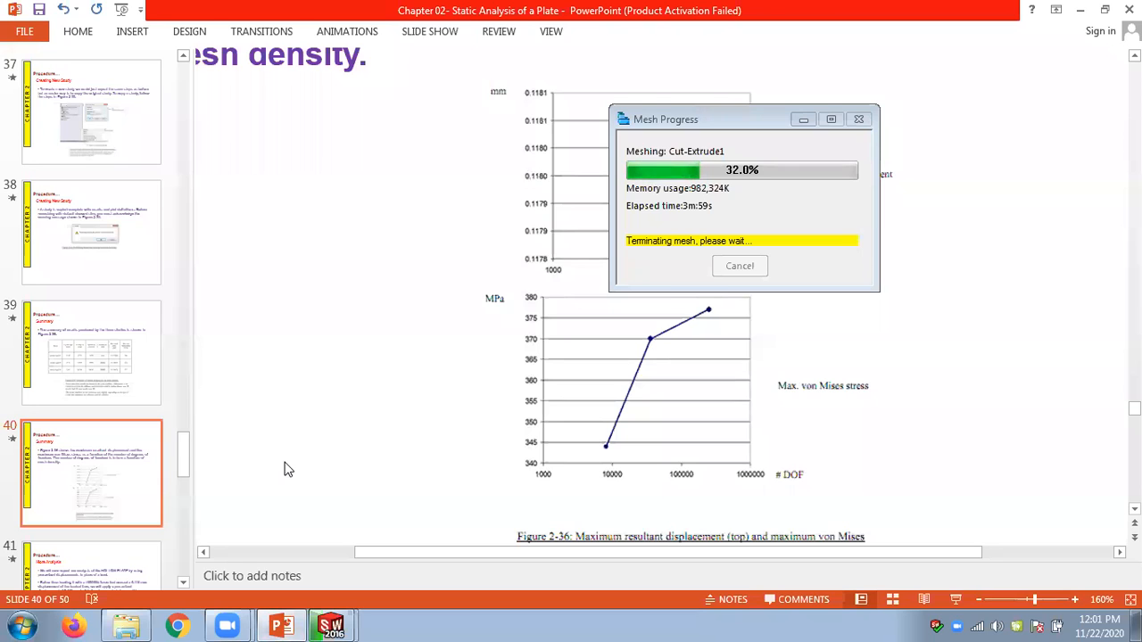
scroll(287, 469, "down", 1)
scroll(849, 564, "down", 4, "ctrl")
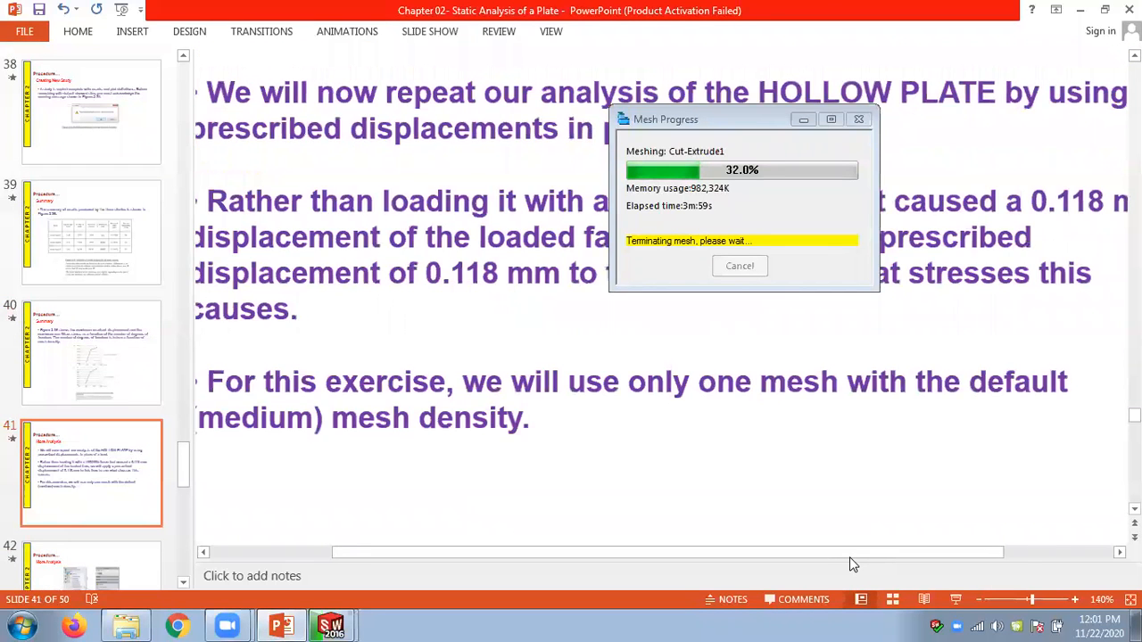
scroll(850, 564, "down", 1, "ctrl")
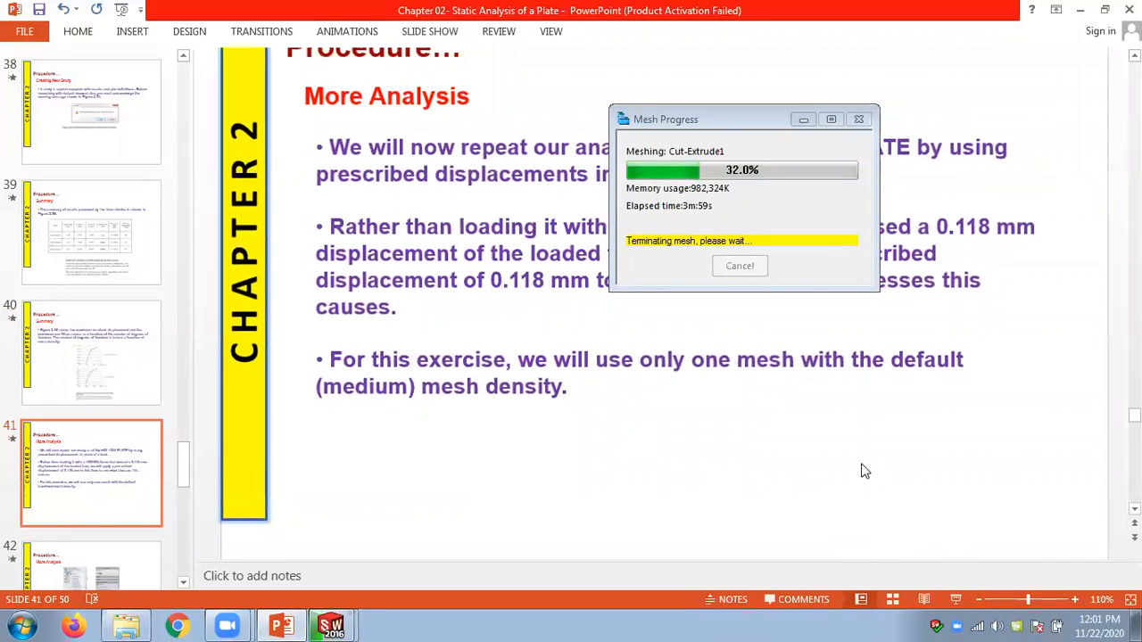
left_click(814, 407)
left_click_drag(814, 406, 814, 409)
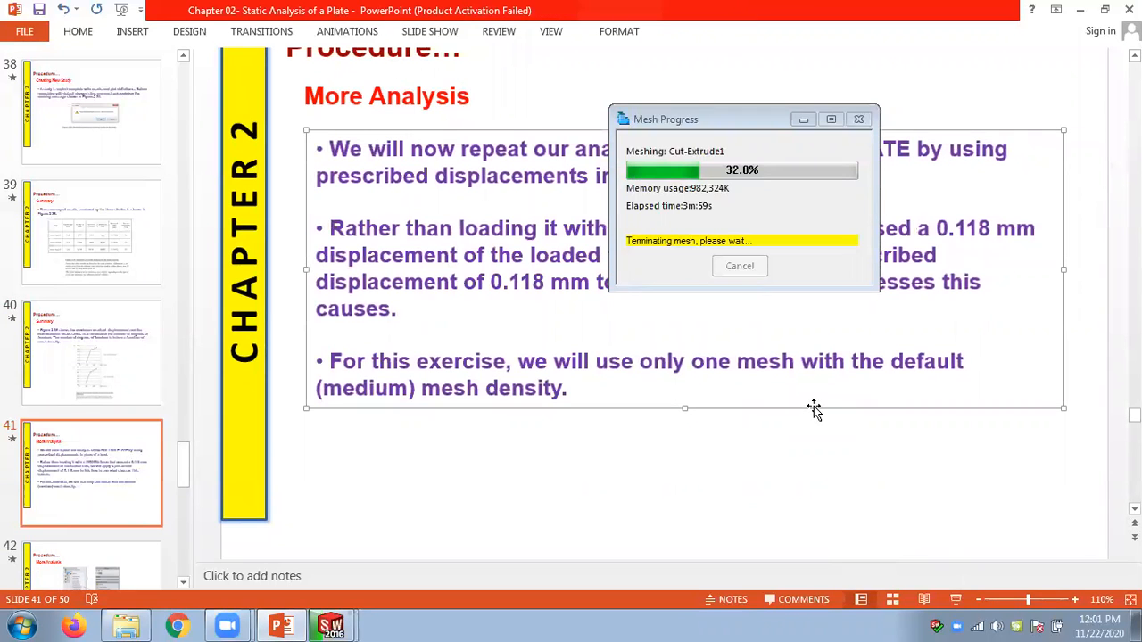
left_click(812, 433)
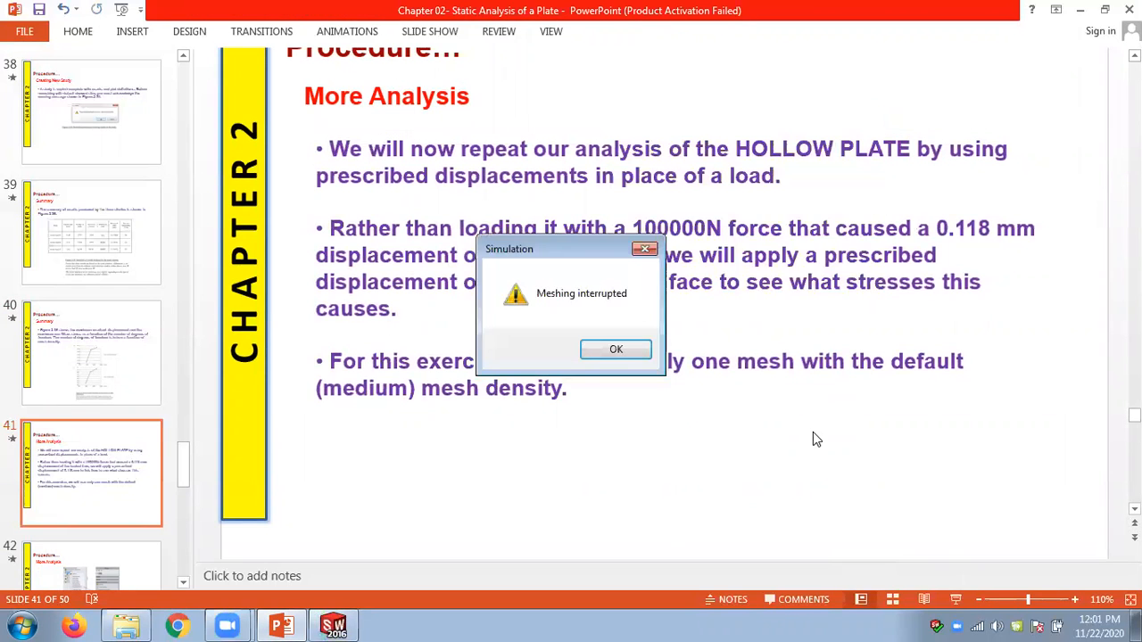
left_click(623, 354)
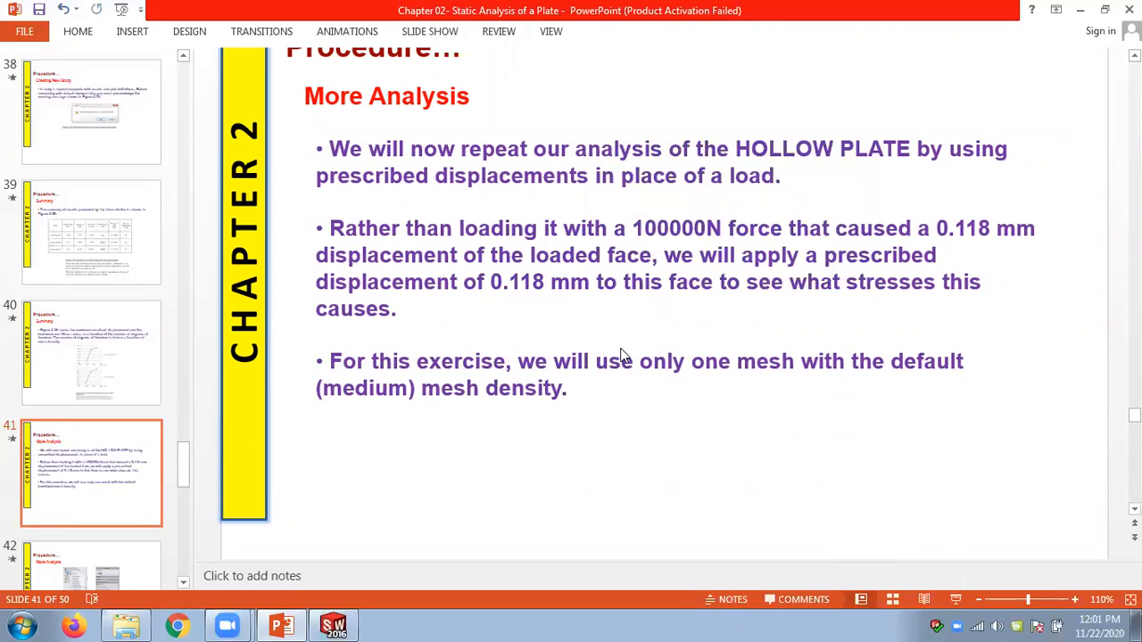
Return to SOLIDWORKS and reopen the further refine study's mesh parameters with the global element size ready for editing.
left_click(1082, 5)
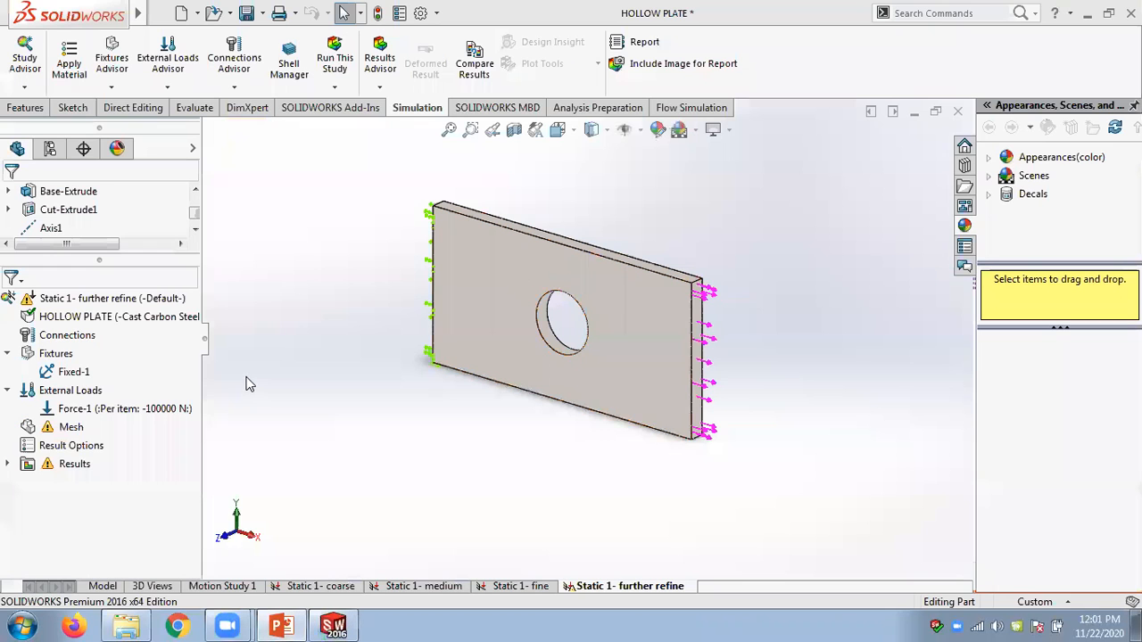
right_click(70, 425)
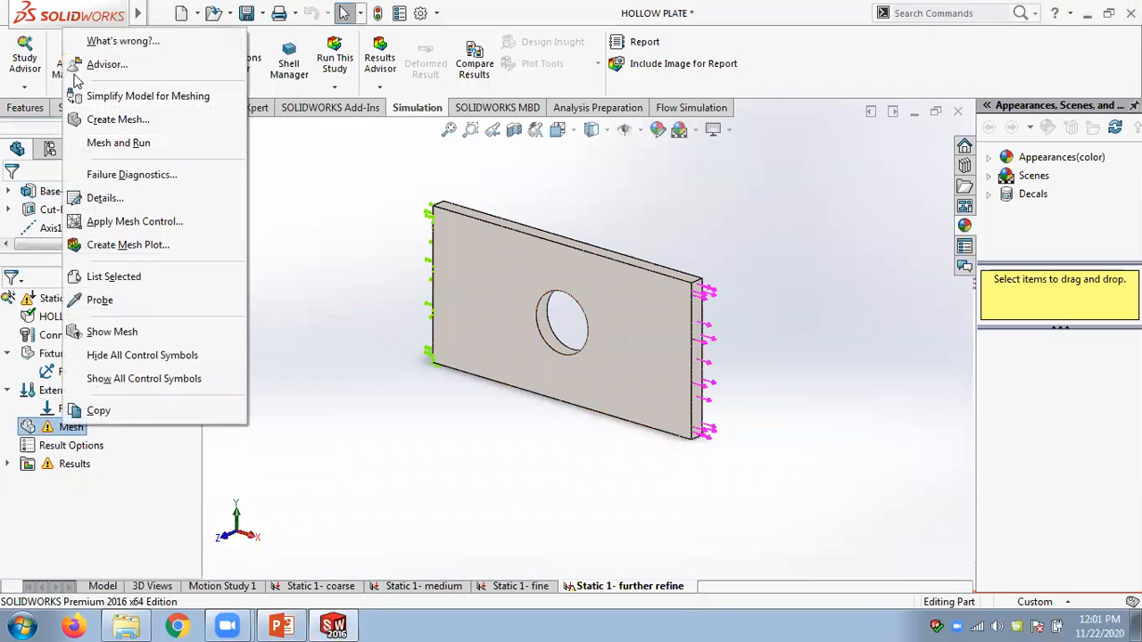
left_click(114, 119)
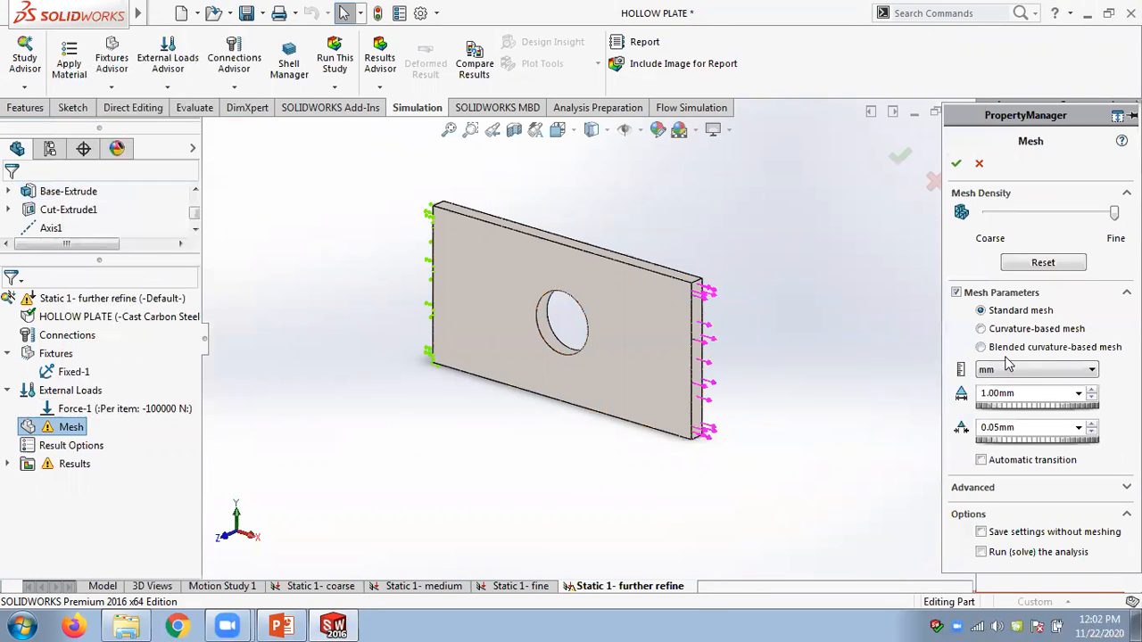
left_click_drag(1023, 391, 972, 397)
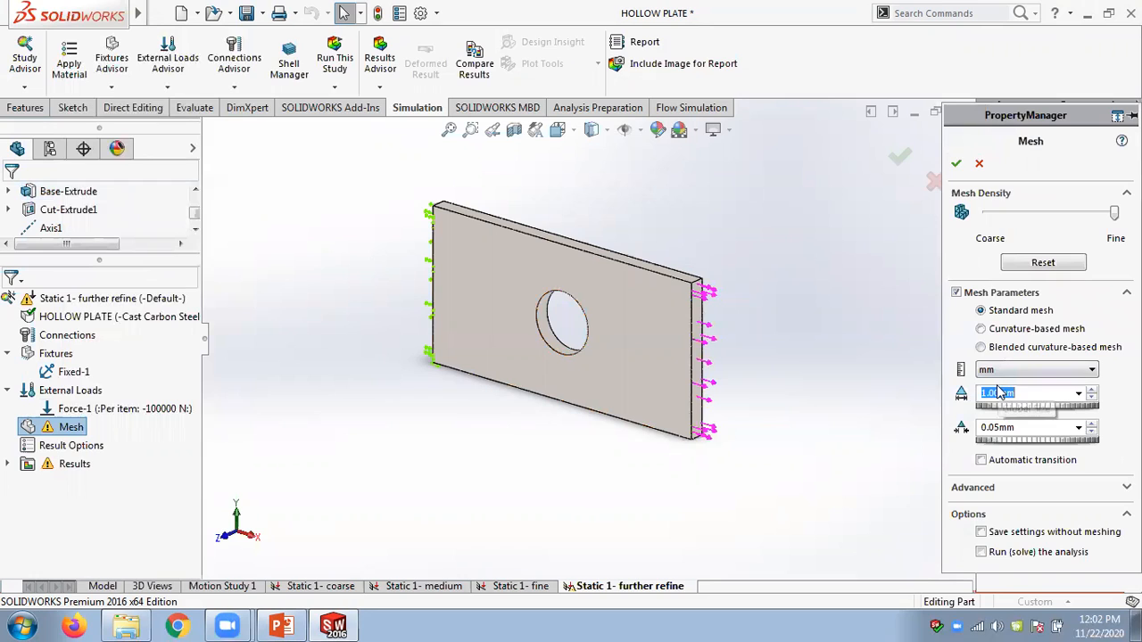
Mesh the Static 1- further refine study with a standard mesh at a global element size of 1.80 mm.
type("2")
key("BackSpace")
type("1.80mm")
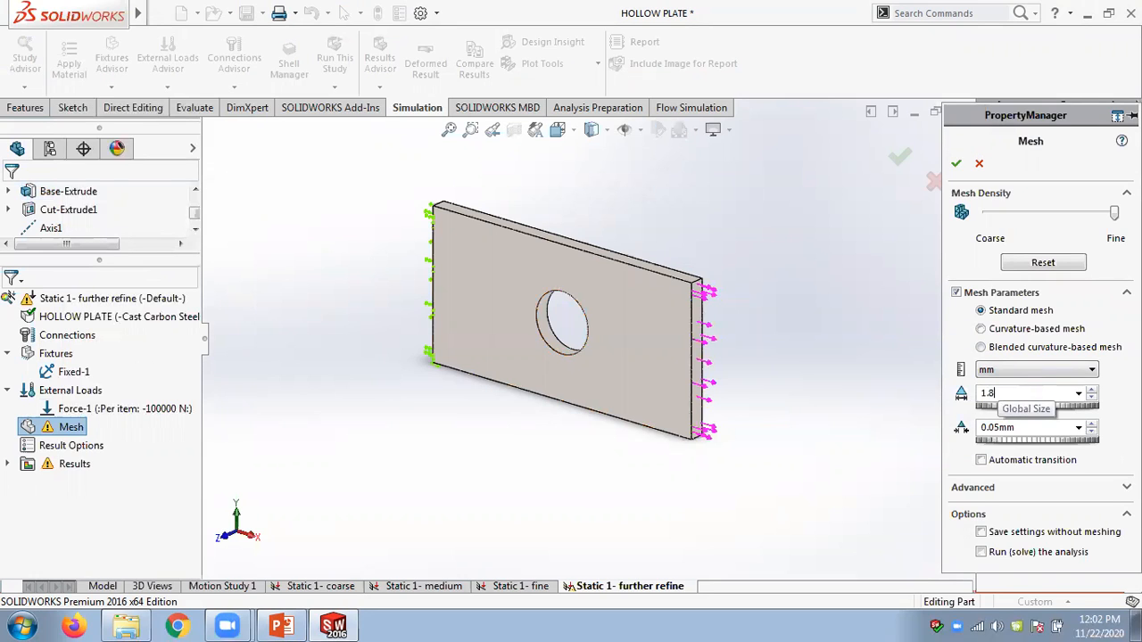
left_click(955, 163)
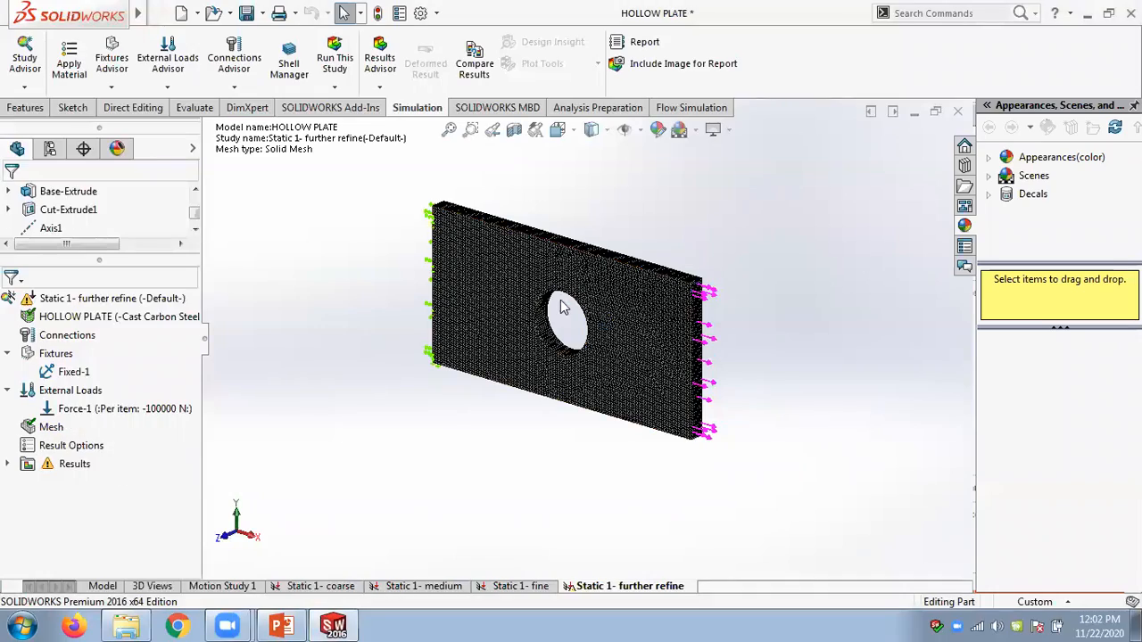
Inspect the refined mesh around the plate's hole and review its mesh details.
scroll(478, 335, "up", 5)
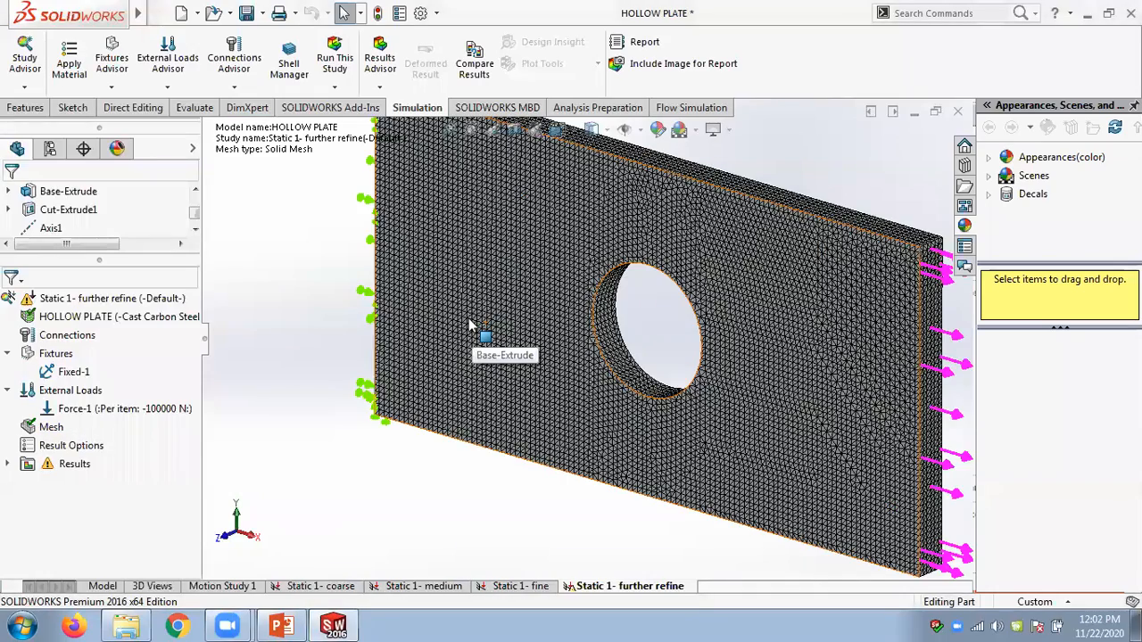
scroll(471, 326, "down", 2)
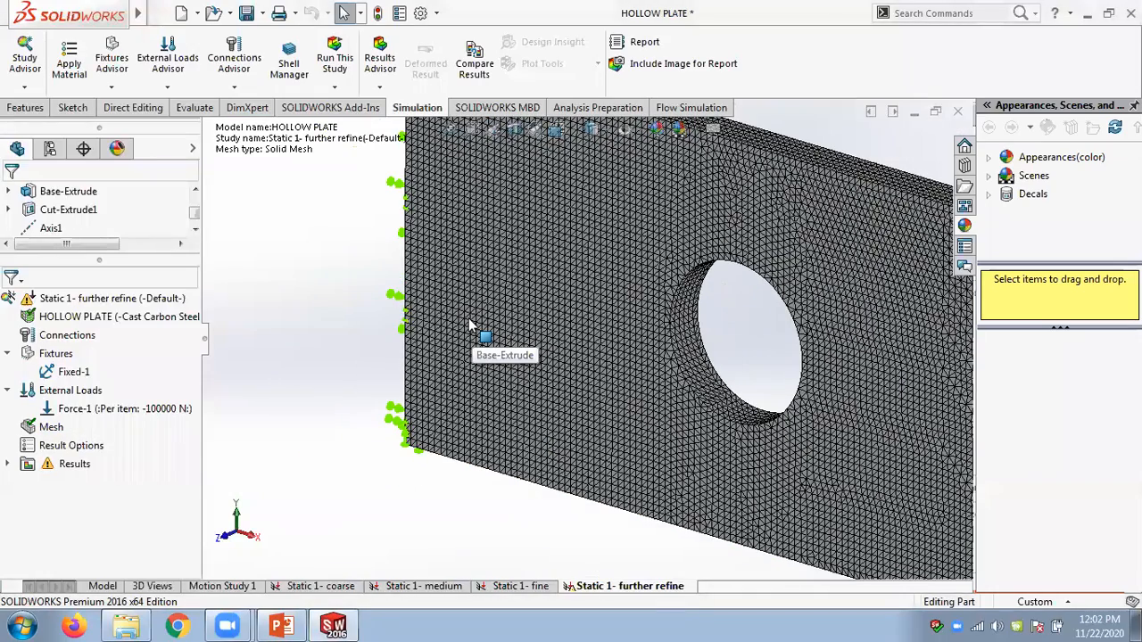
scroll(470, 327, "down", 4)
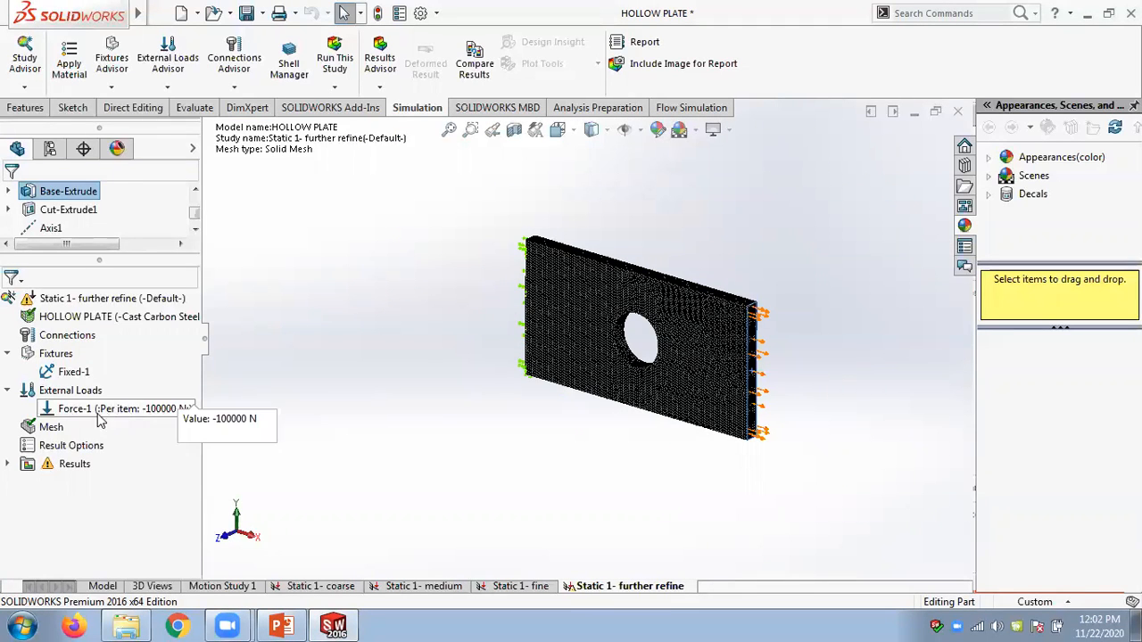
right_click(51, 429)
left_click(96, 194)
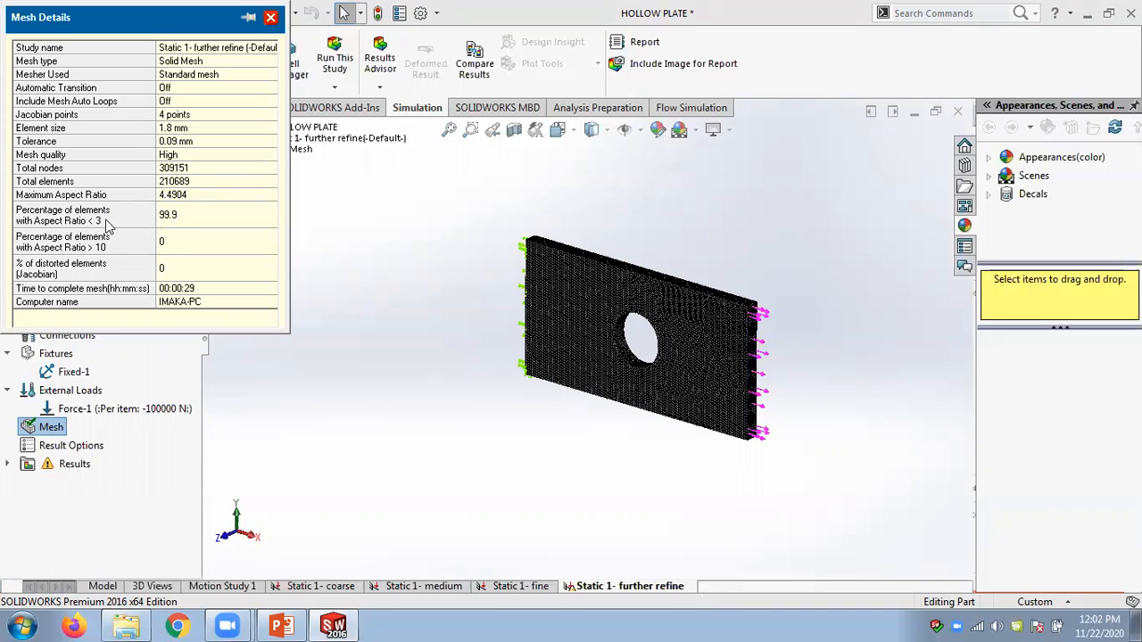
left_click(270, 17)
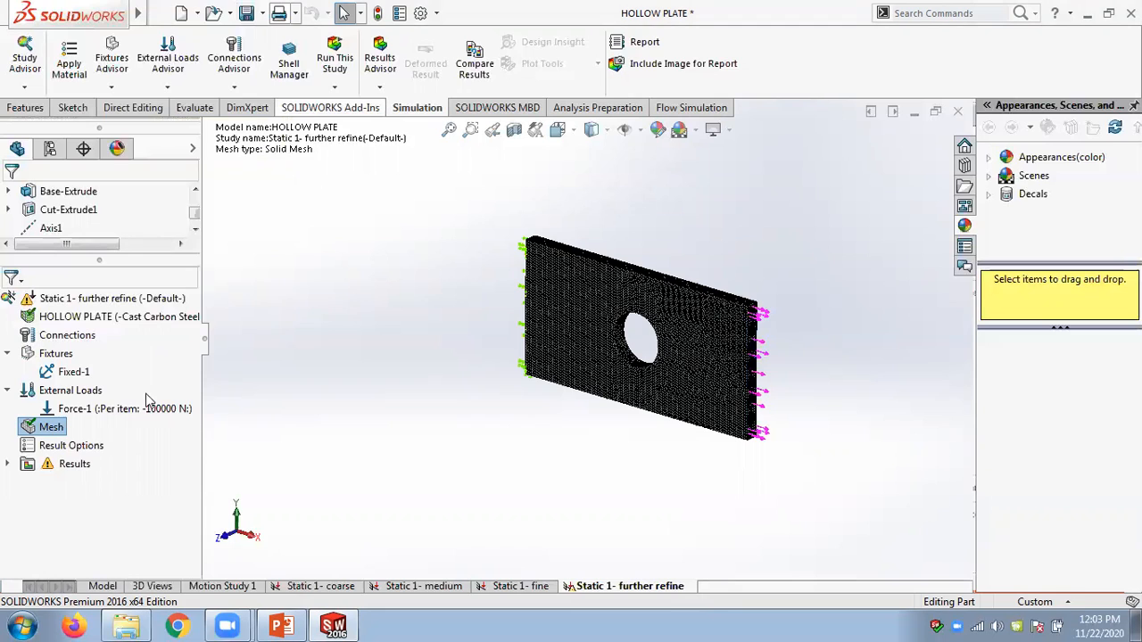
Run the Static 1- further refine study and inspect its von Mises stress plot definition.
right_click(53, 298)
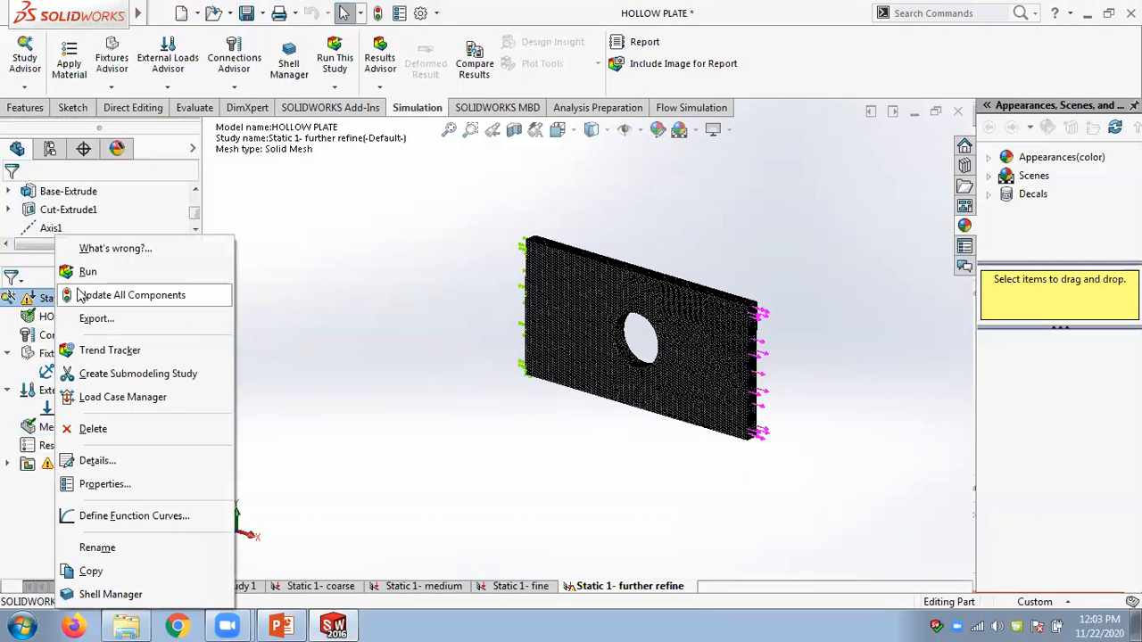
left_click(84, 271)
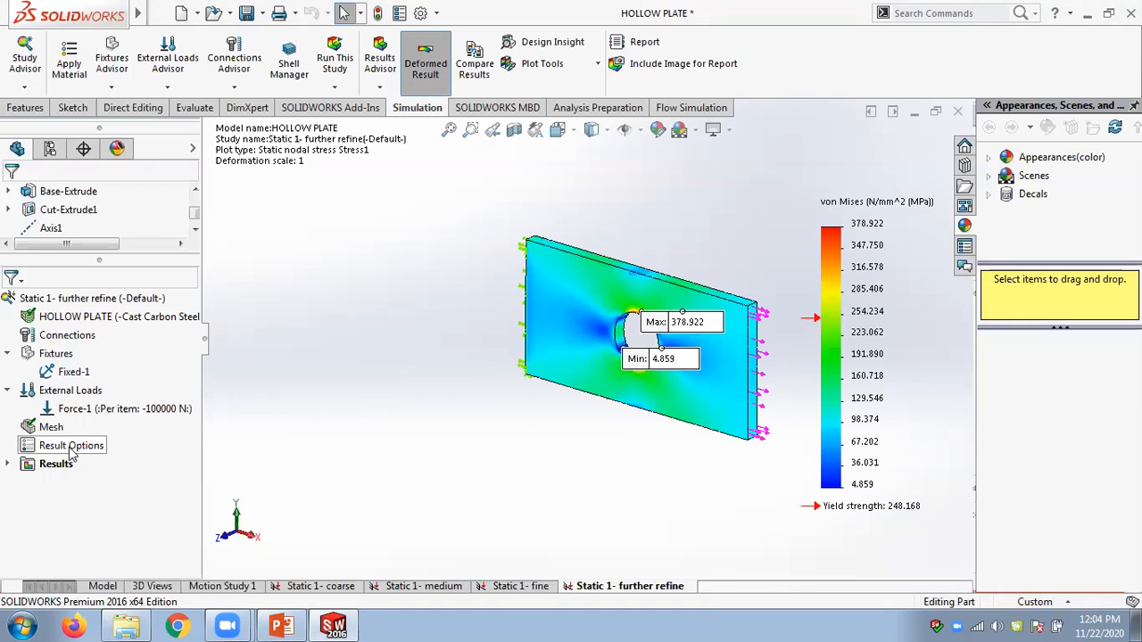
left_click(7, 463)
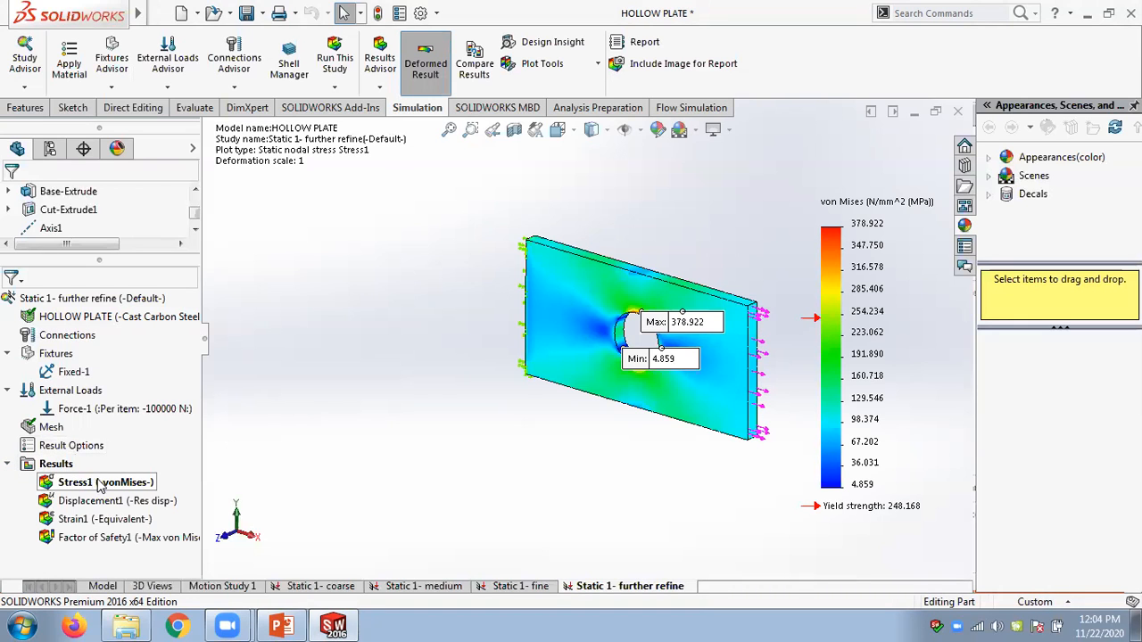
left_click(100, 482)
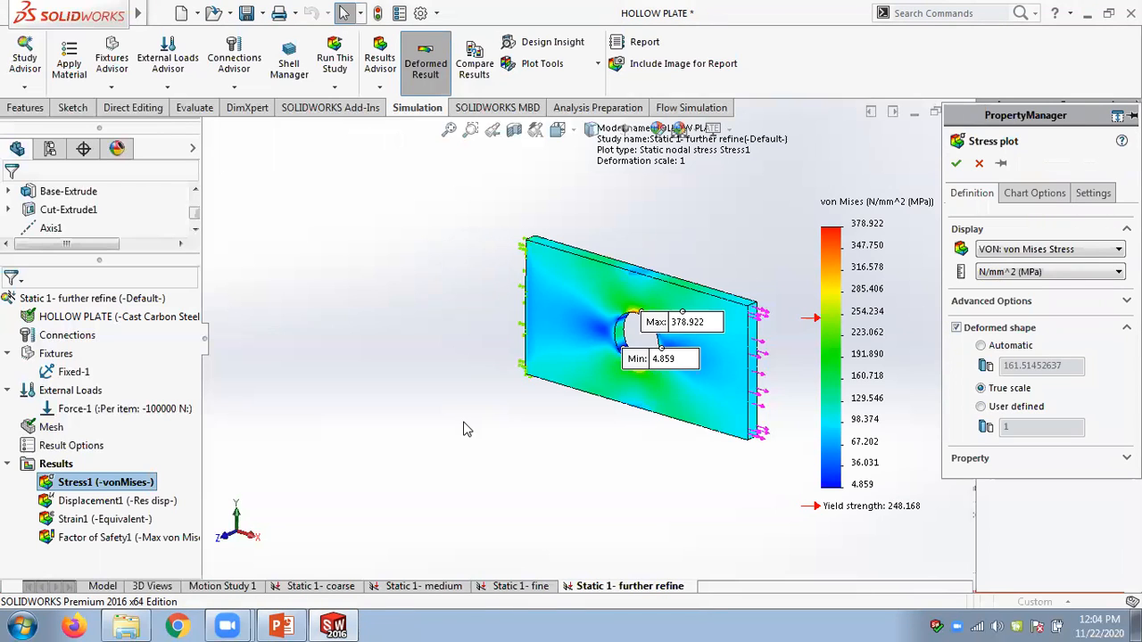
scroll(786, 370, "down", 3)
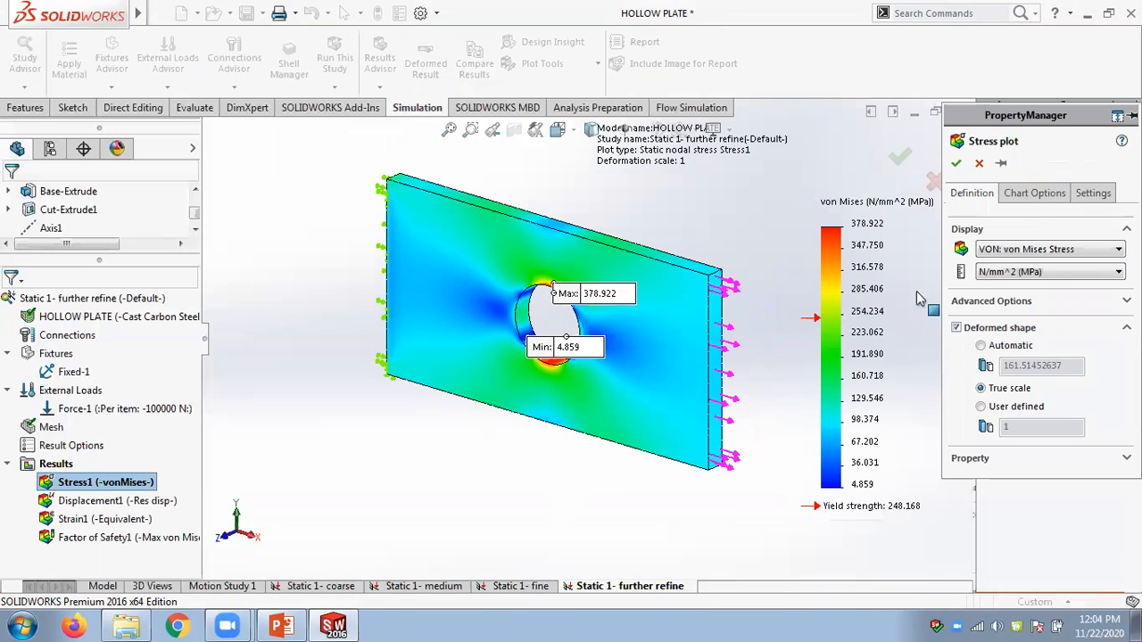
key("Escape")
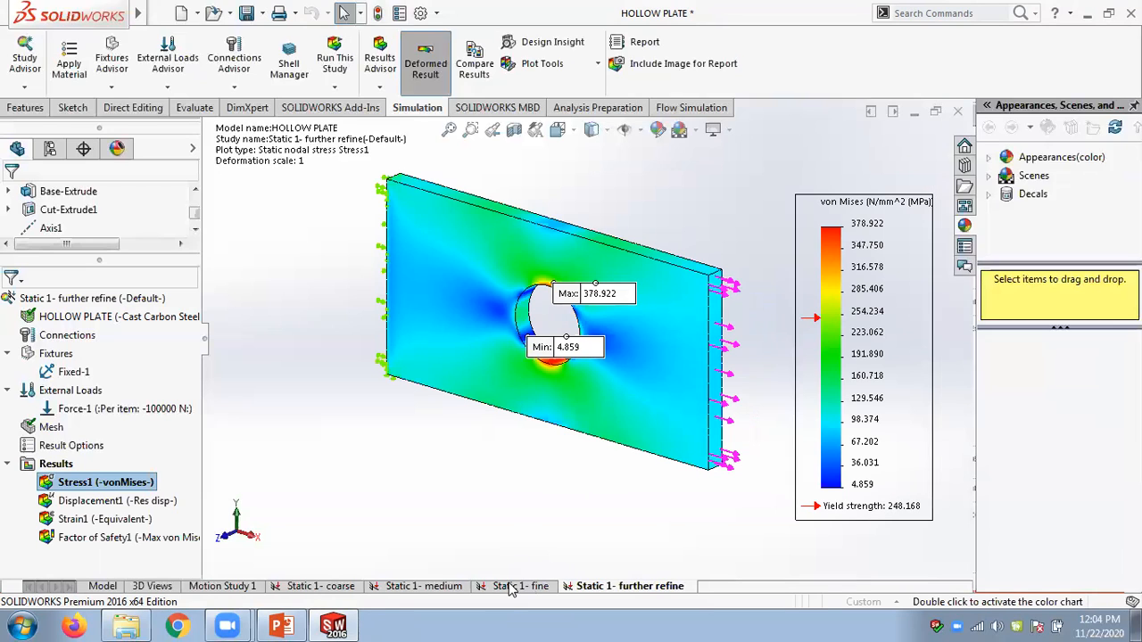
Compare the von Mises stress plot of the Static 1- fine study with that of Static 1- further refine.
left_click(513, 586)
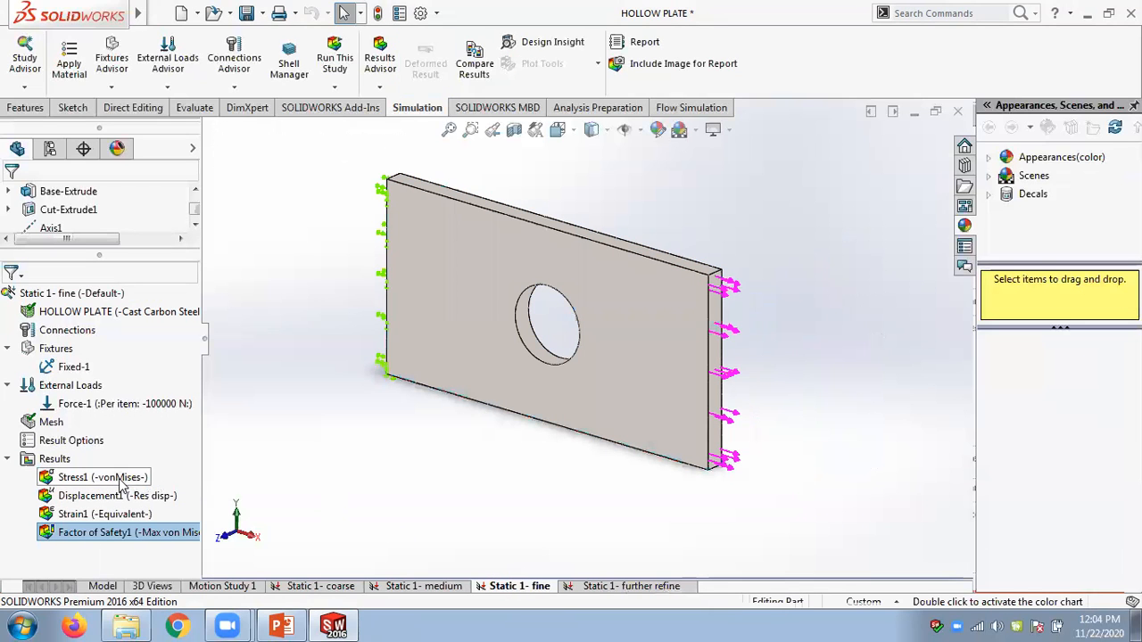
left_click(120, 478)
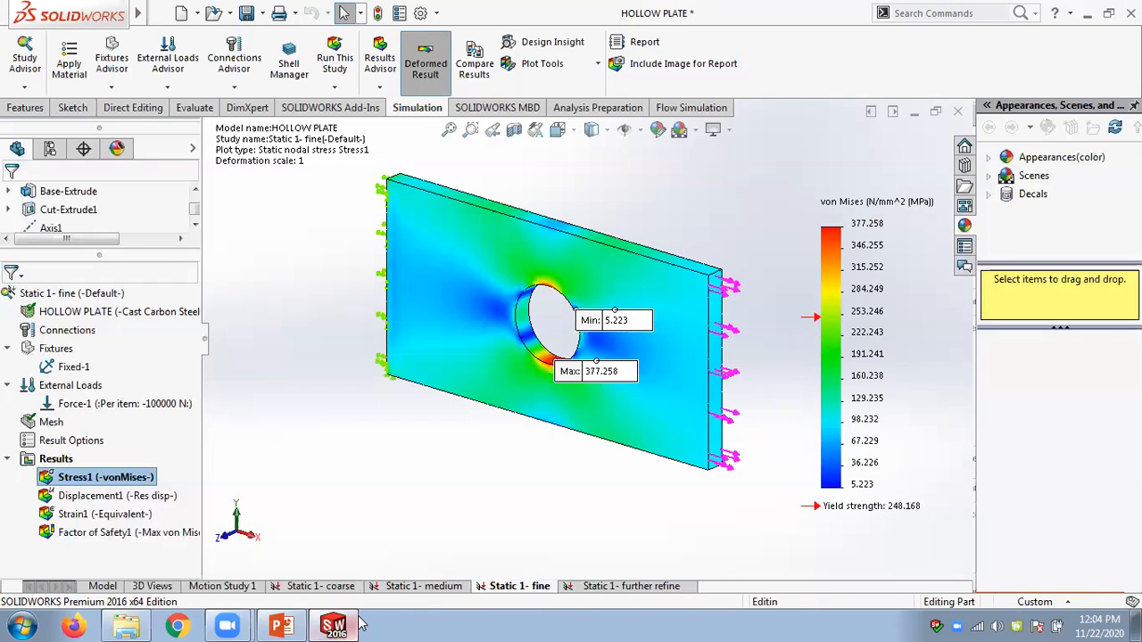
left_click(595, 586)
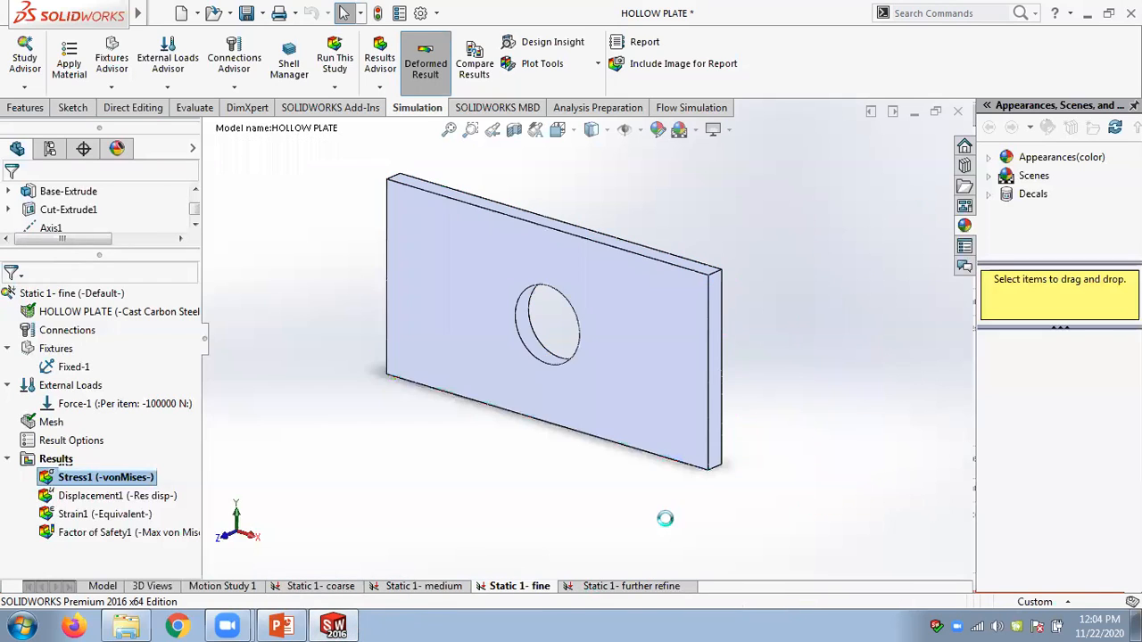
double_click(108, 479)
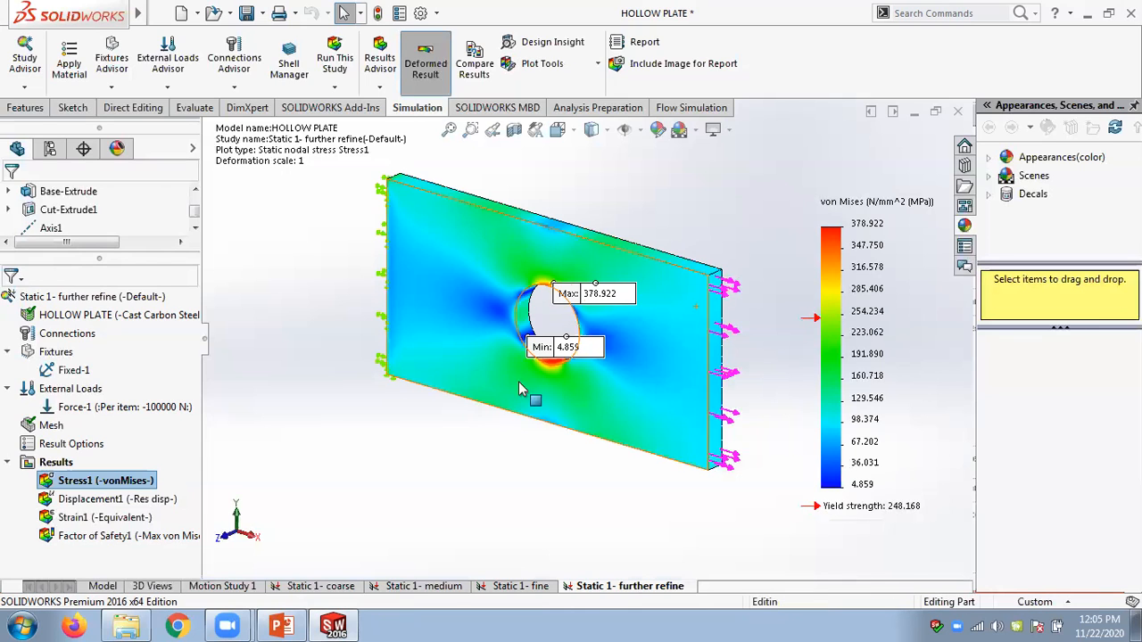
left_click(508, 586)
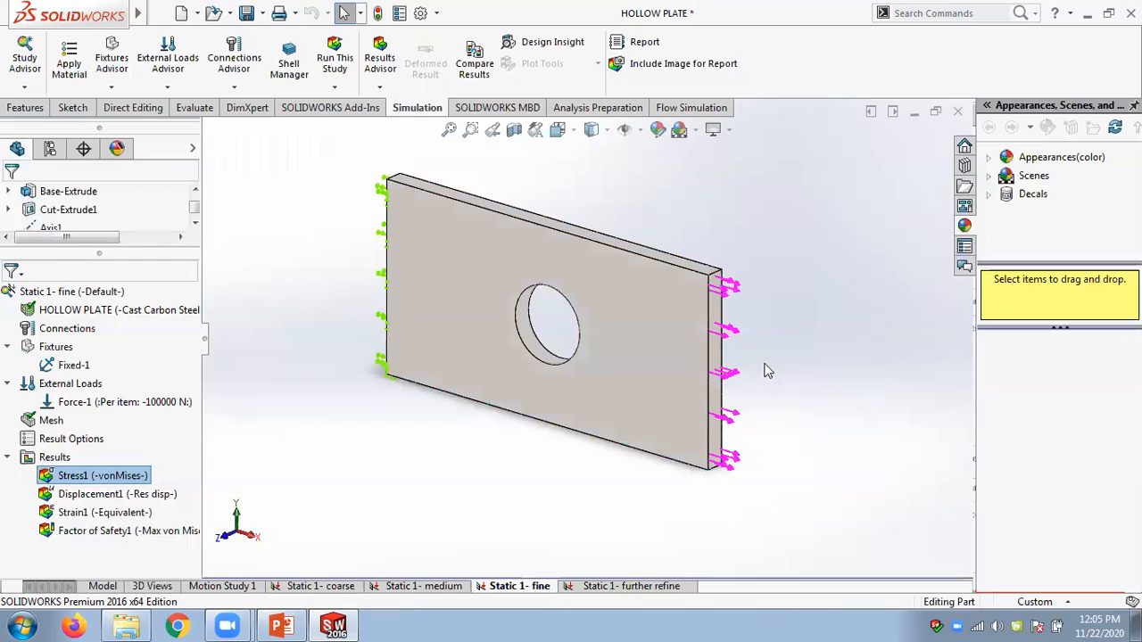
double_click(134, 477)
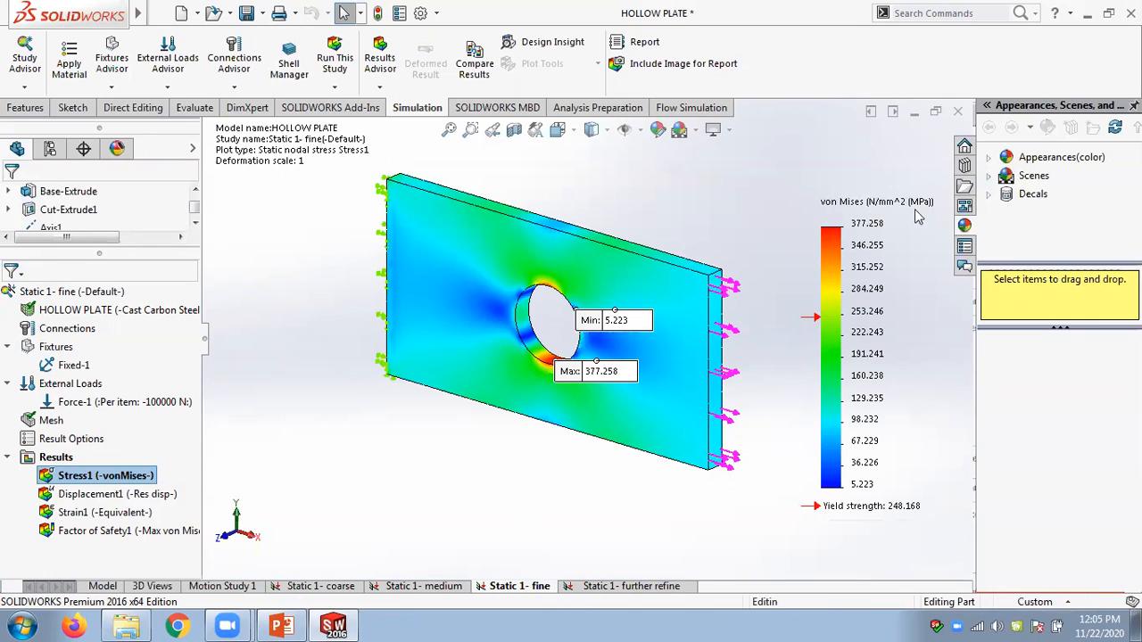
Review the von Mises stress plots of the coarse, medium, fine and further refine studies in turn, returning to the fine study.
left_click(315, 589)
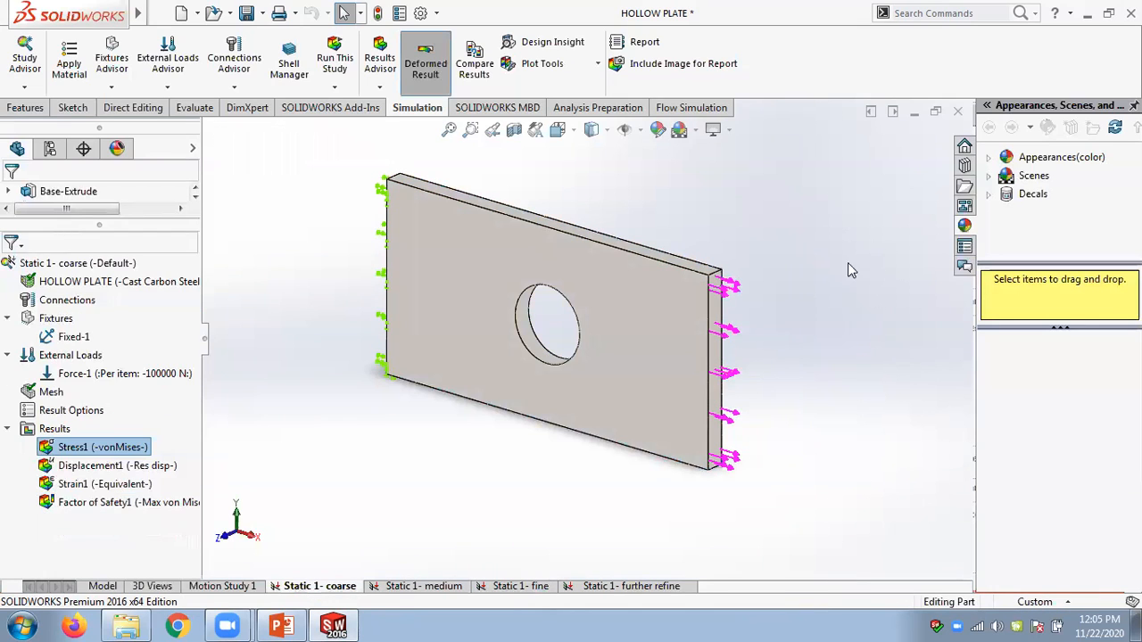
double_click(91, 447)
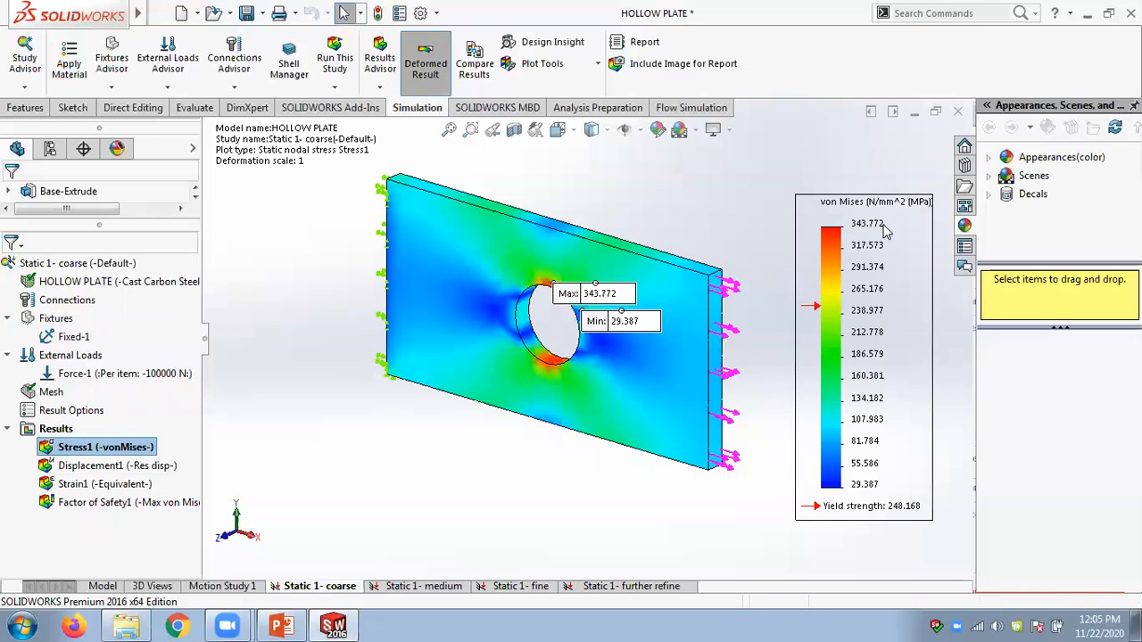
left_click(424, 587)
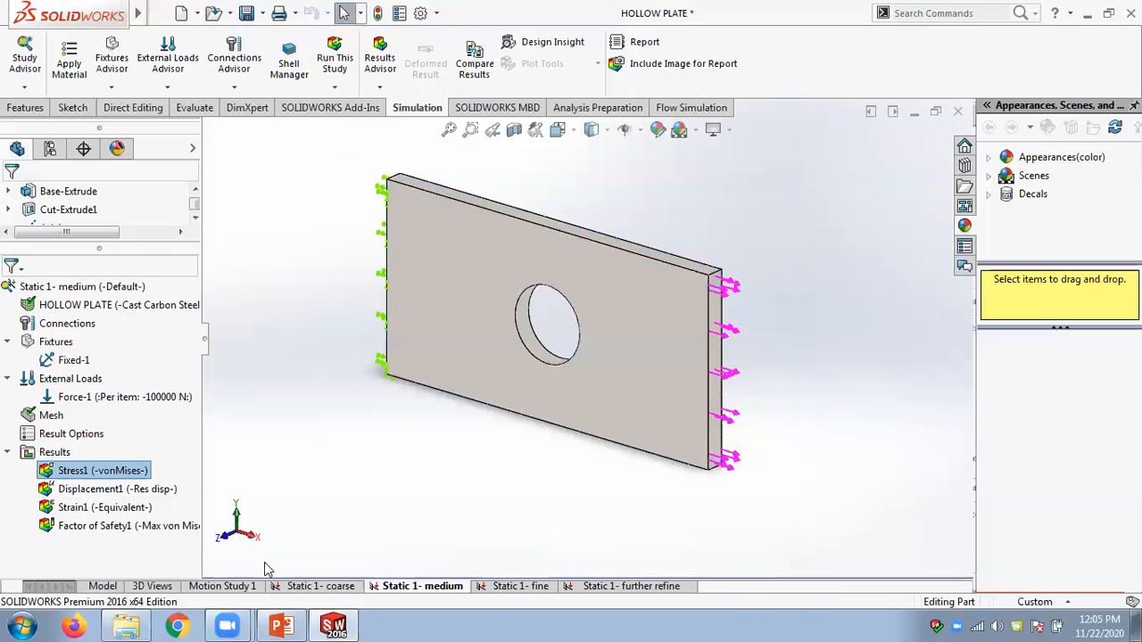
double_click(105, 471)
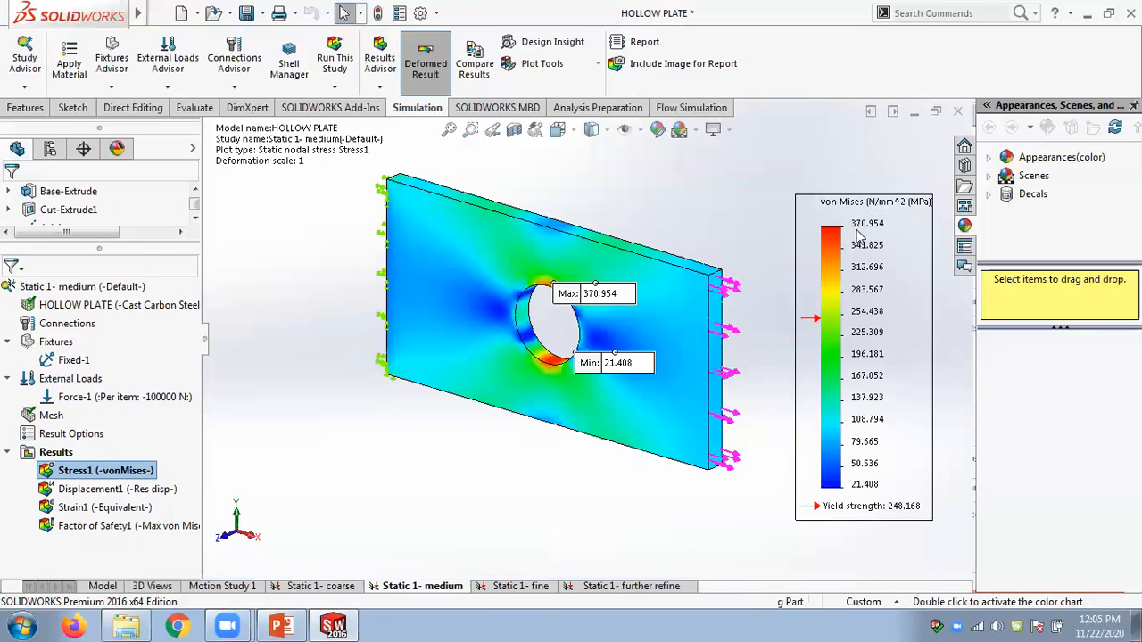
left_click(508, 586)
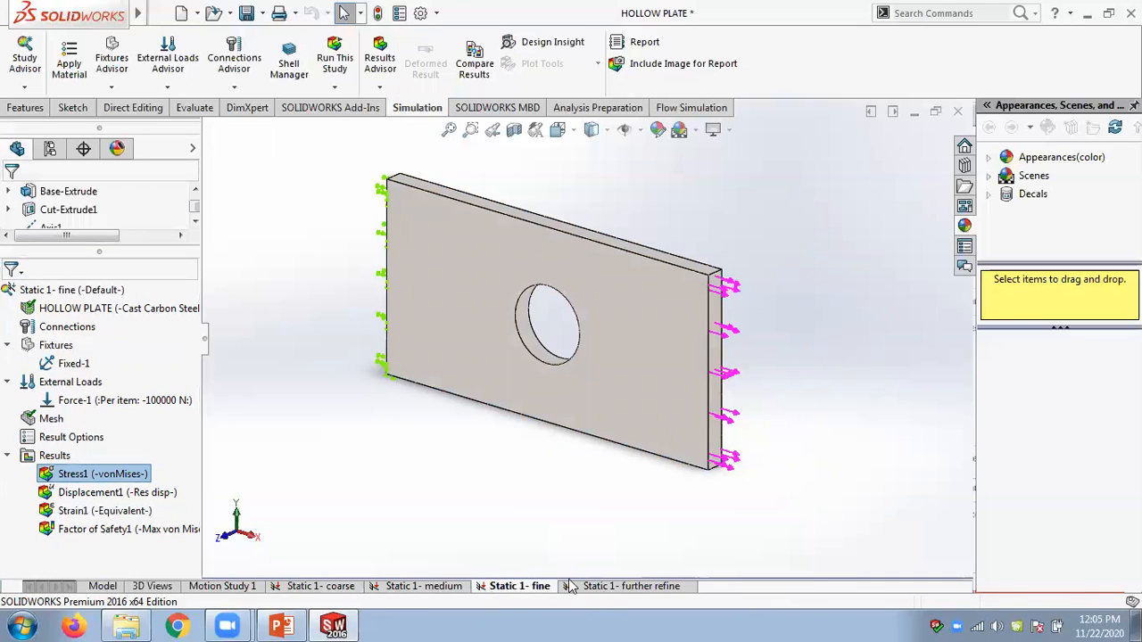
double_click(142, 470)
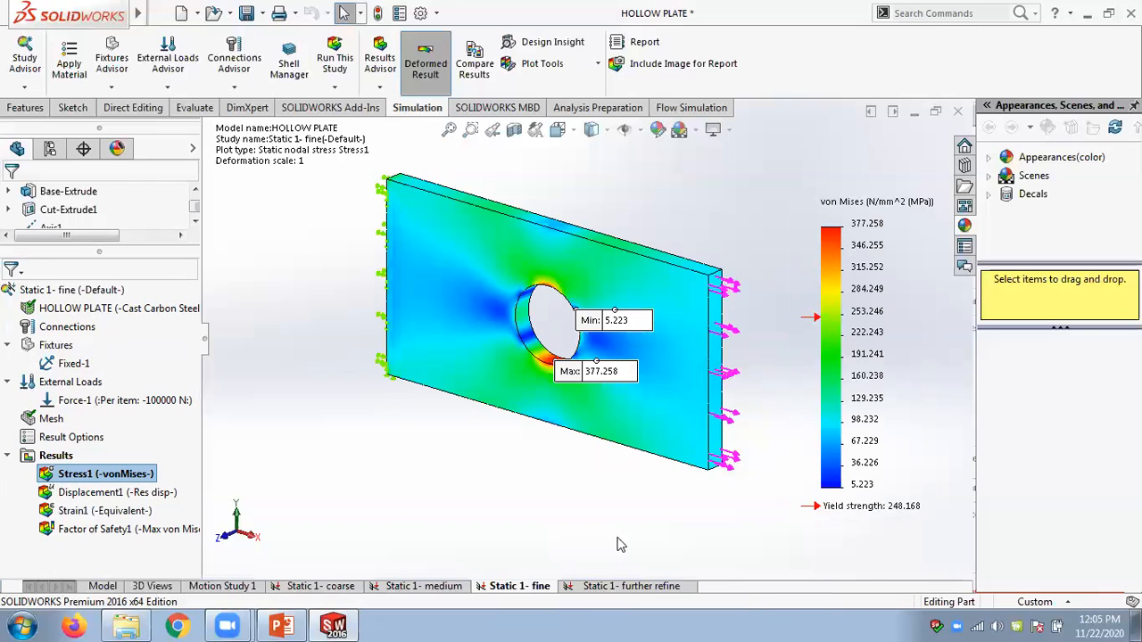
left_click(591, 586)
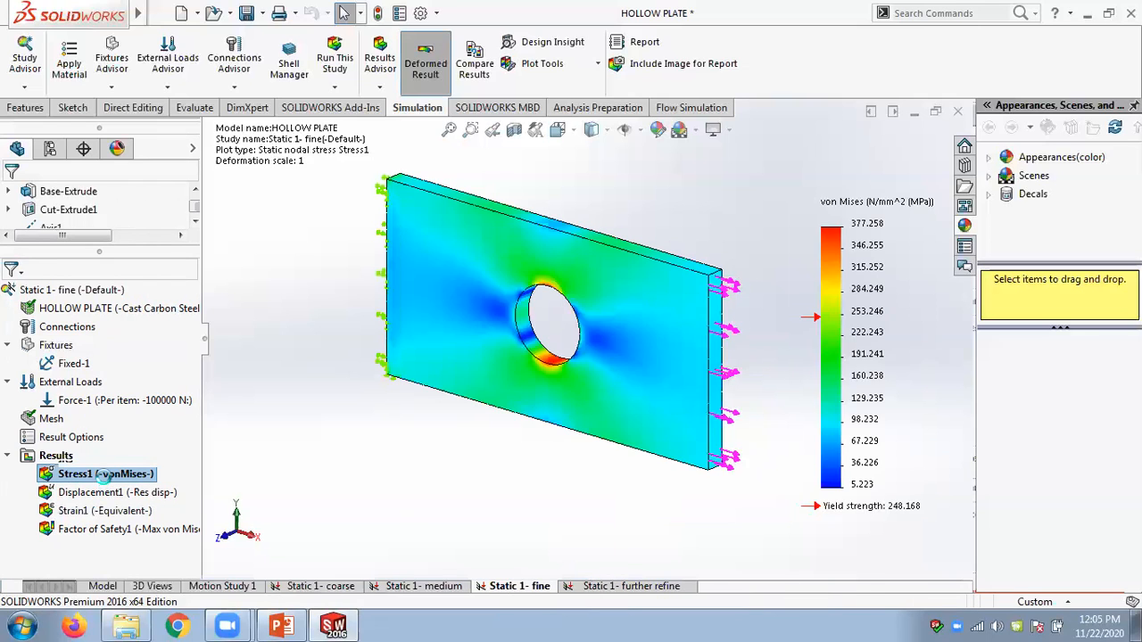
double_click(99, 478)
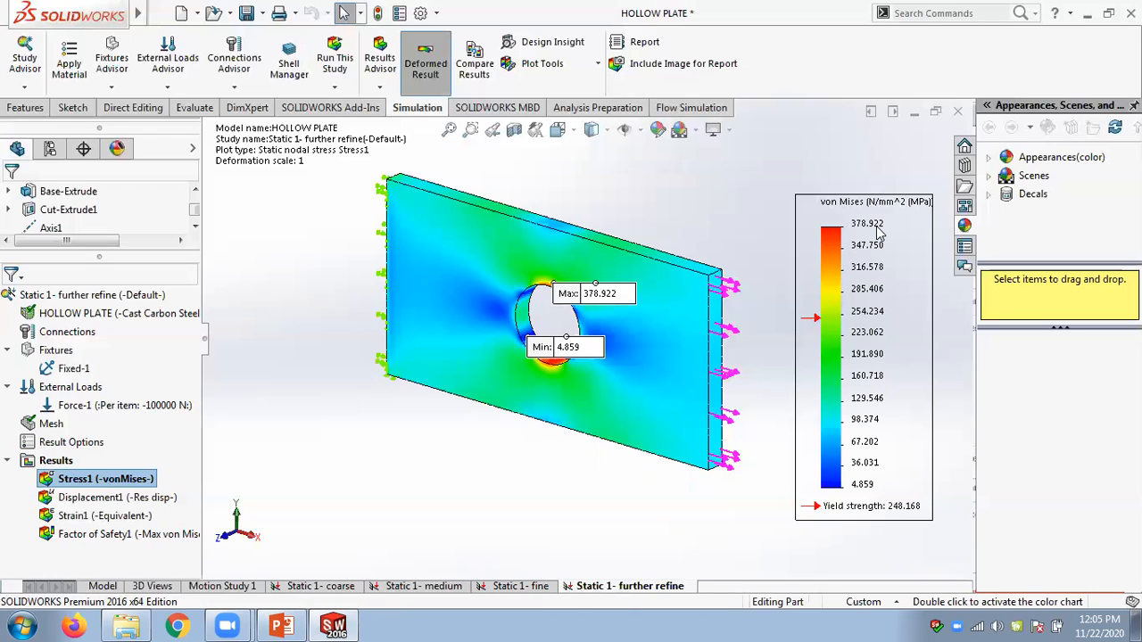
left_click(516, 585)
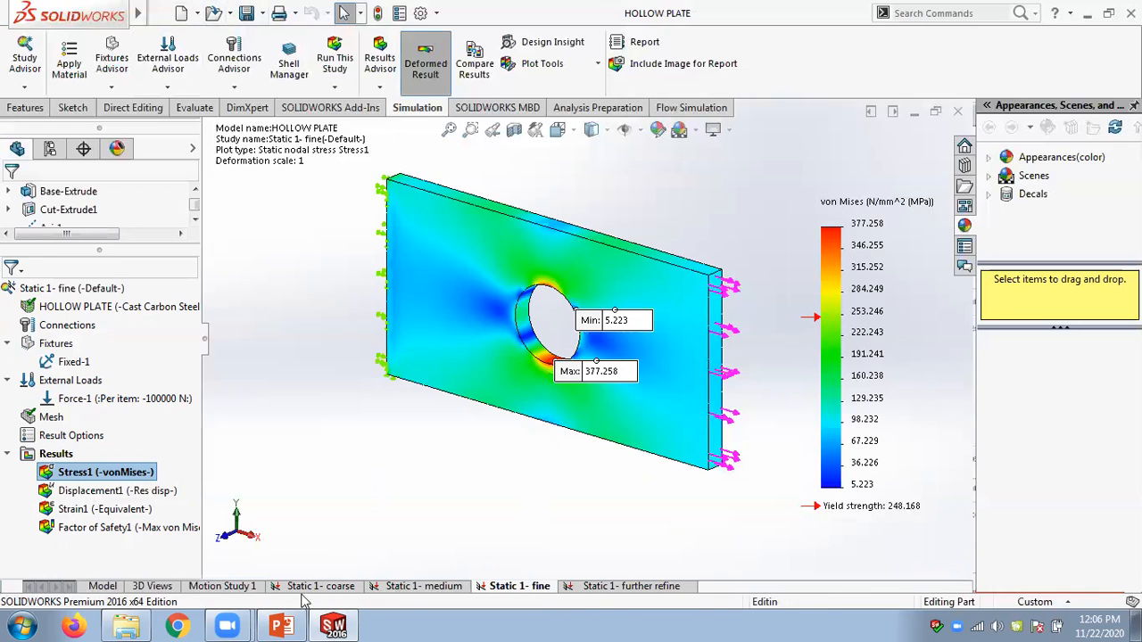
Switch to the PowerPoint presentation and read the Summary and More Analysis slides, 40 and 41.
left_click(283, 623)
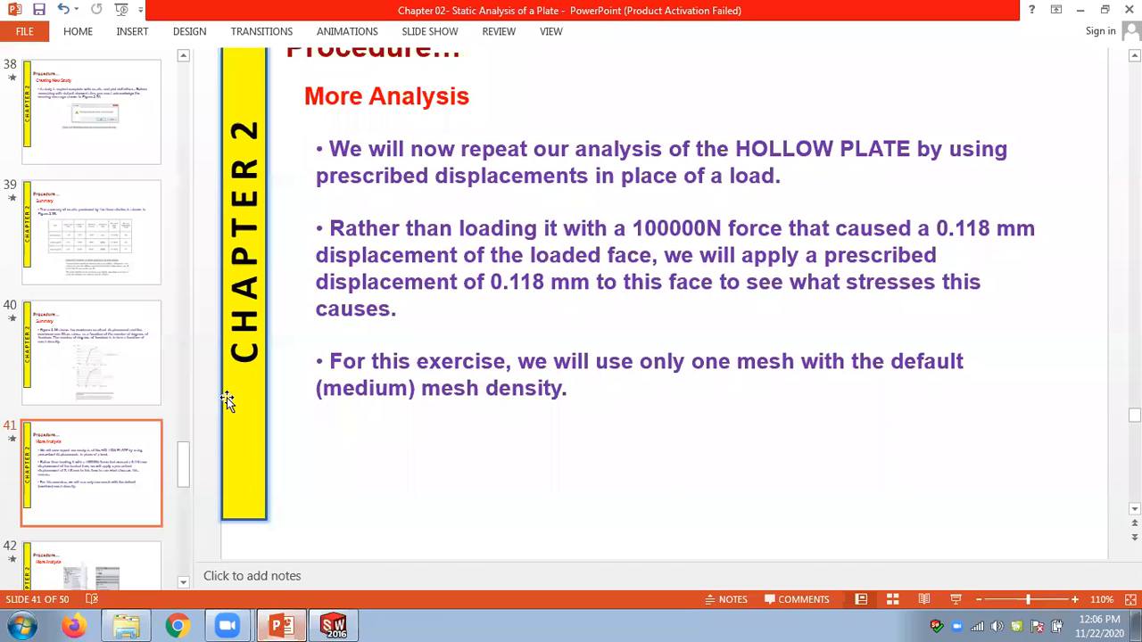
key("Up")
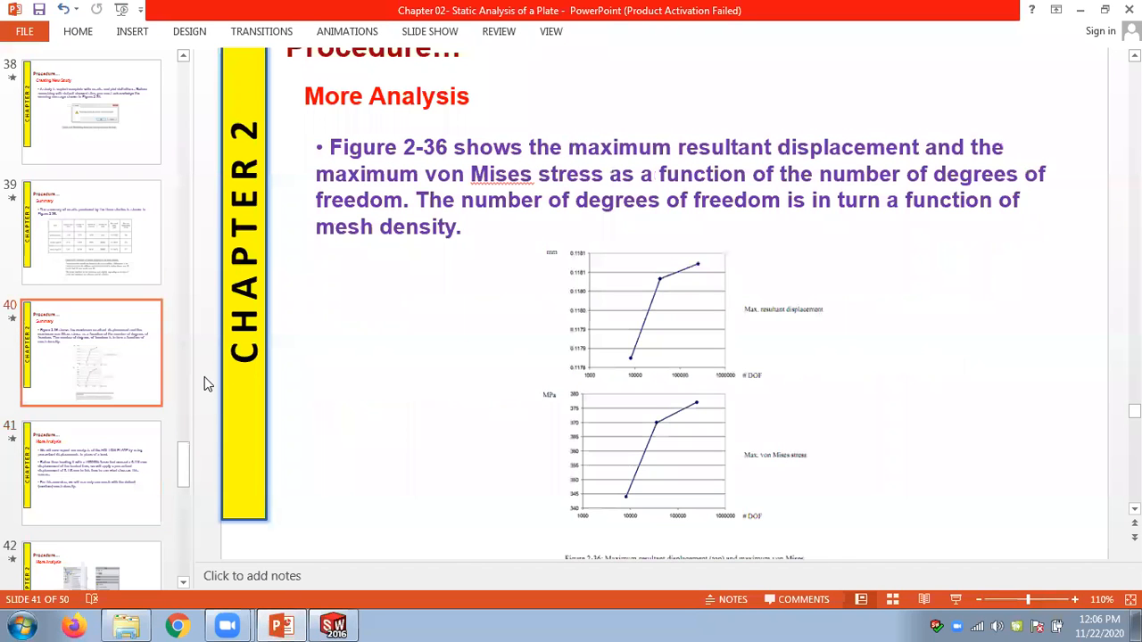
scroll(716, 359, "down", 2, "ctrl")
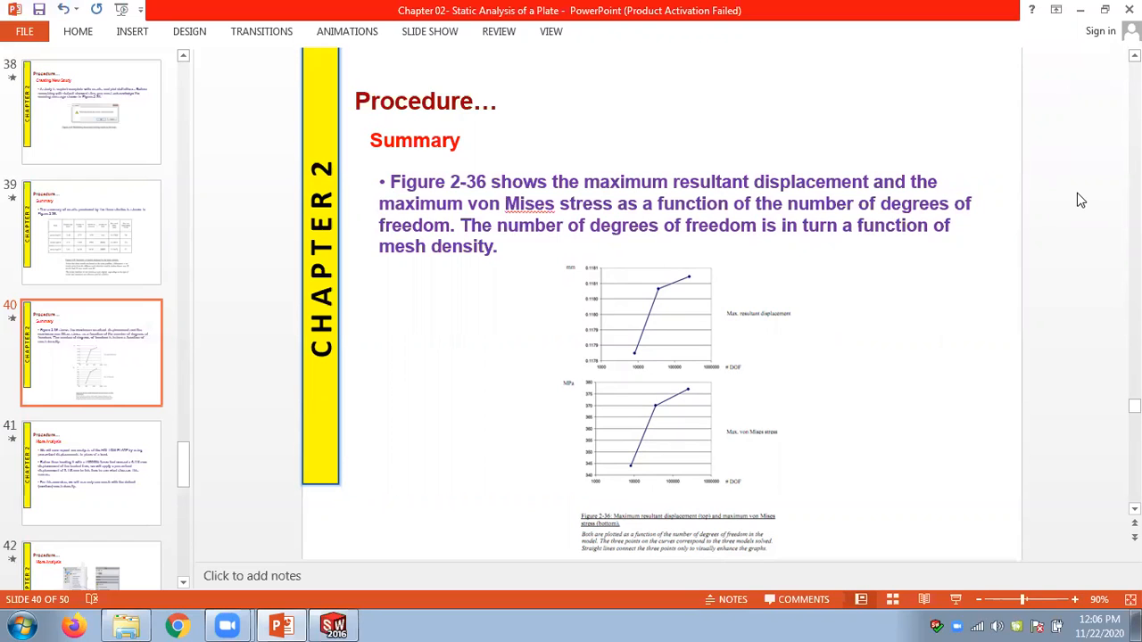
key("Page_Down")
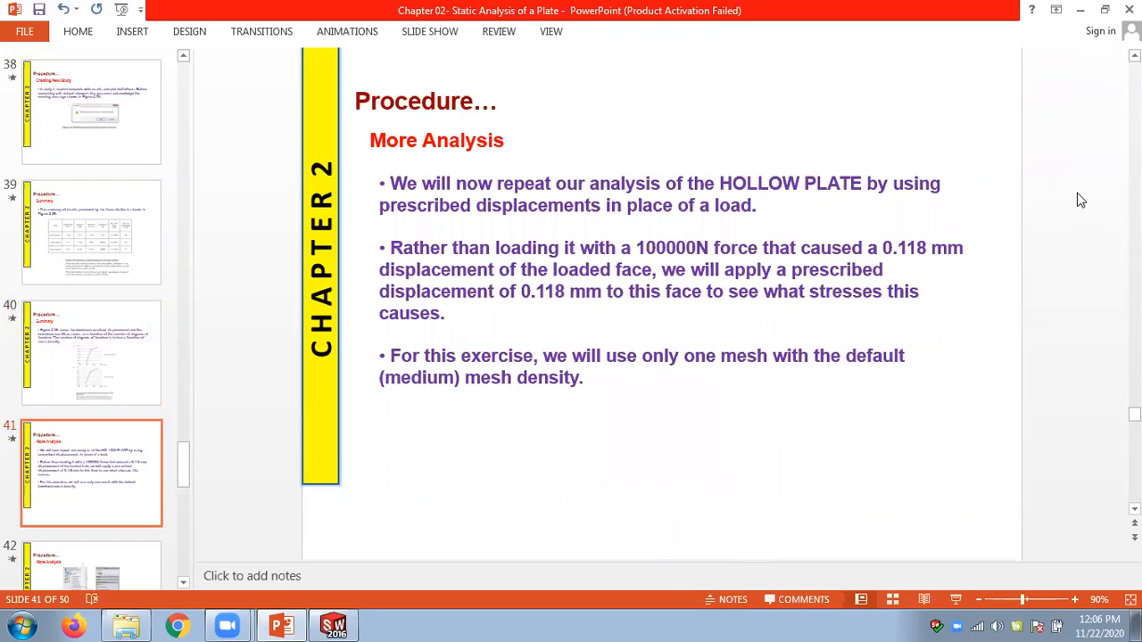
key("Page_Down")
key("Page_Up")
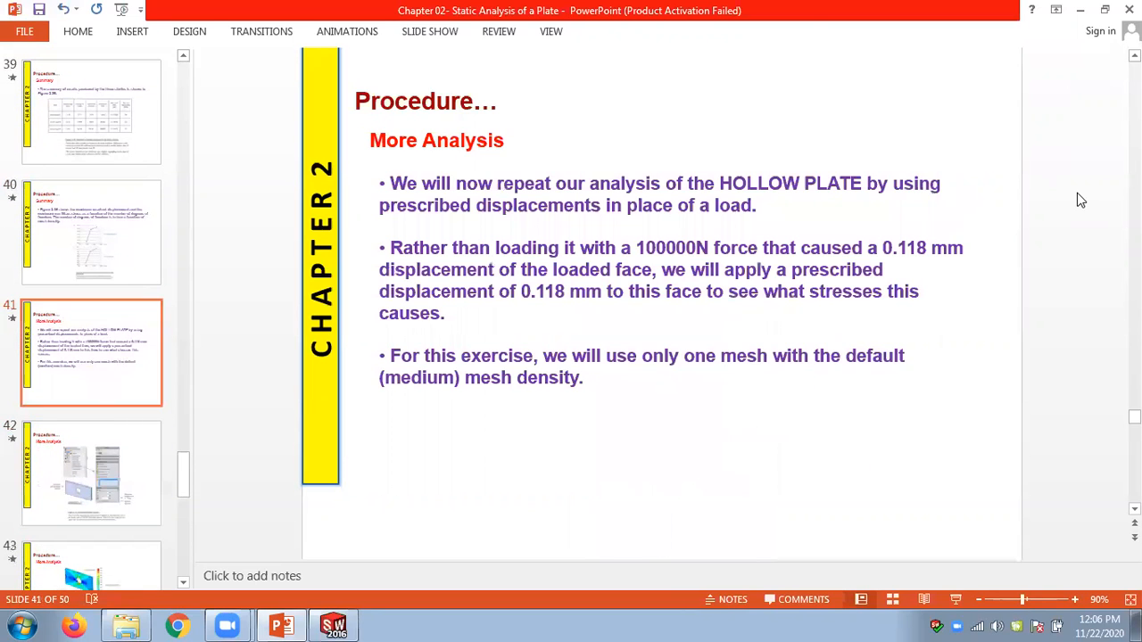
Switch to SOLIDWORKS and read the mesh details of the Static 1- fine study.
left_click(332, 626)
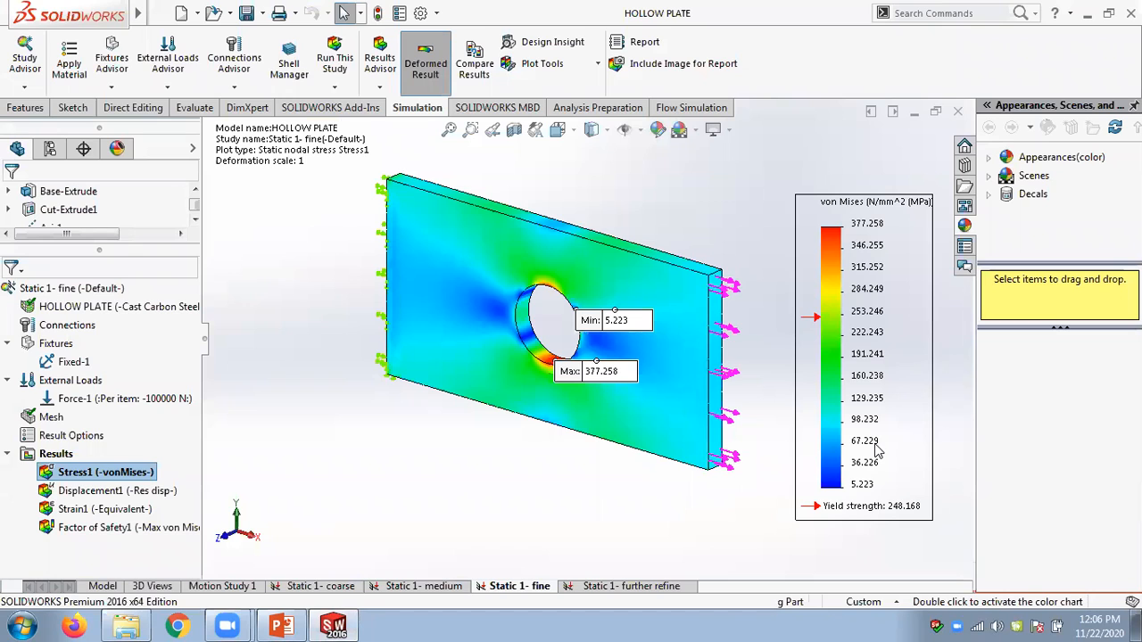
right_click(62, 416)
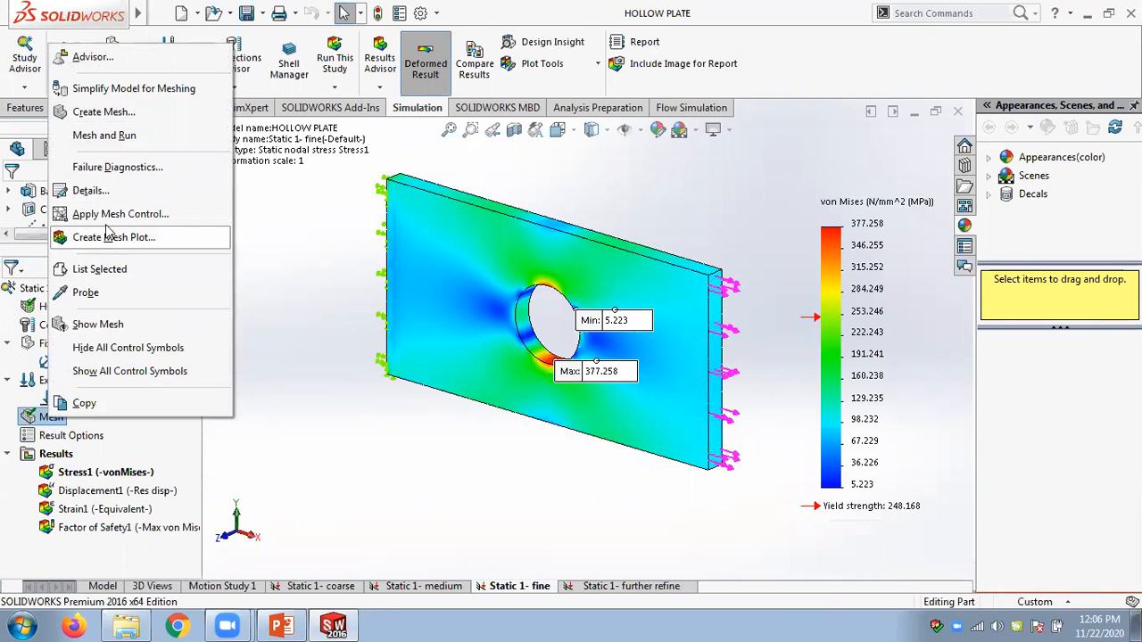
left_click(106, 191)
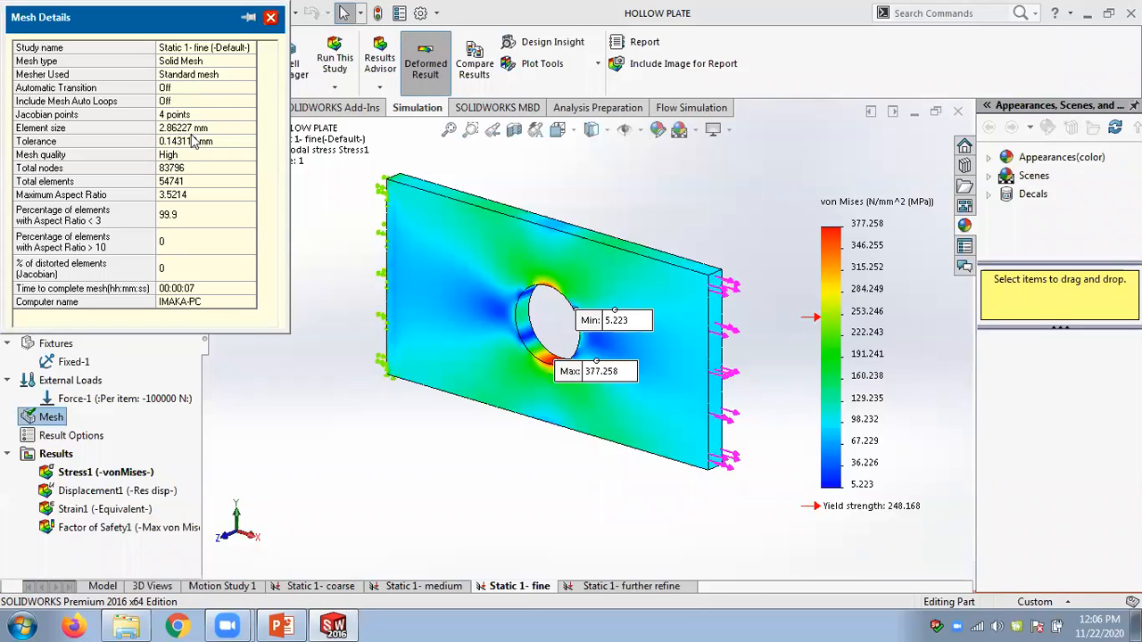
left_click(271, 17)
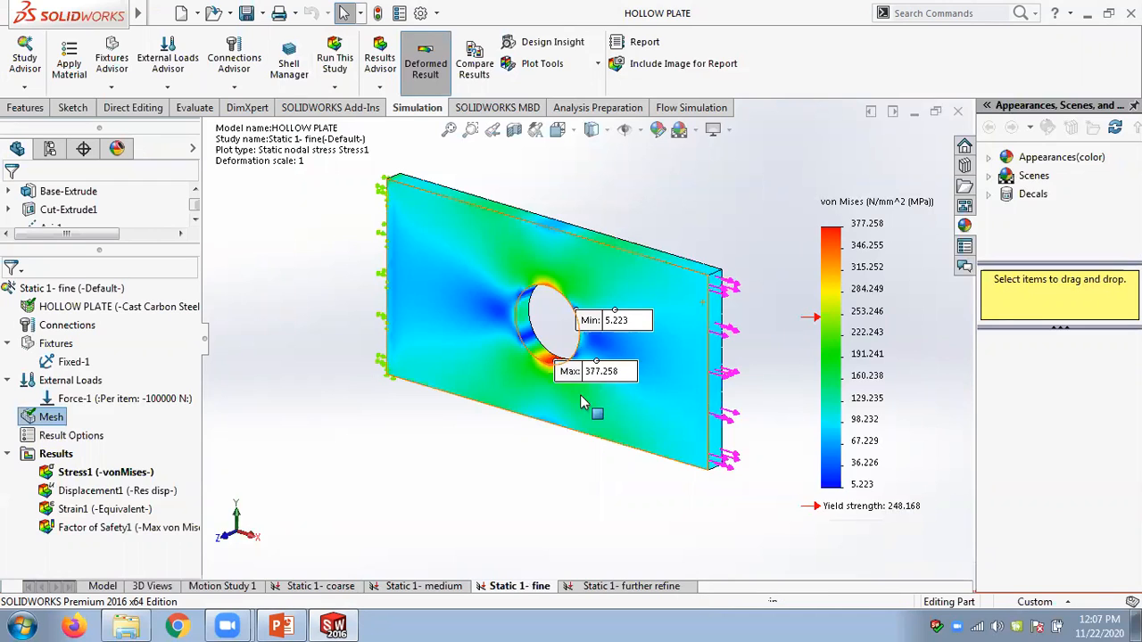
Show the fine study's factor of safety plot, and examine its von Mises stress plot around the edge of the hole.
double_click(85, 528)
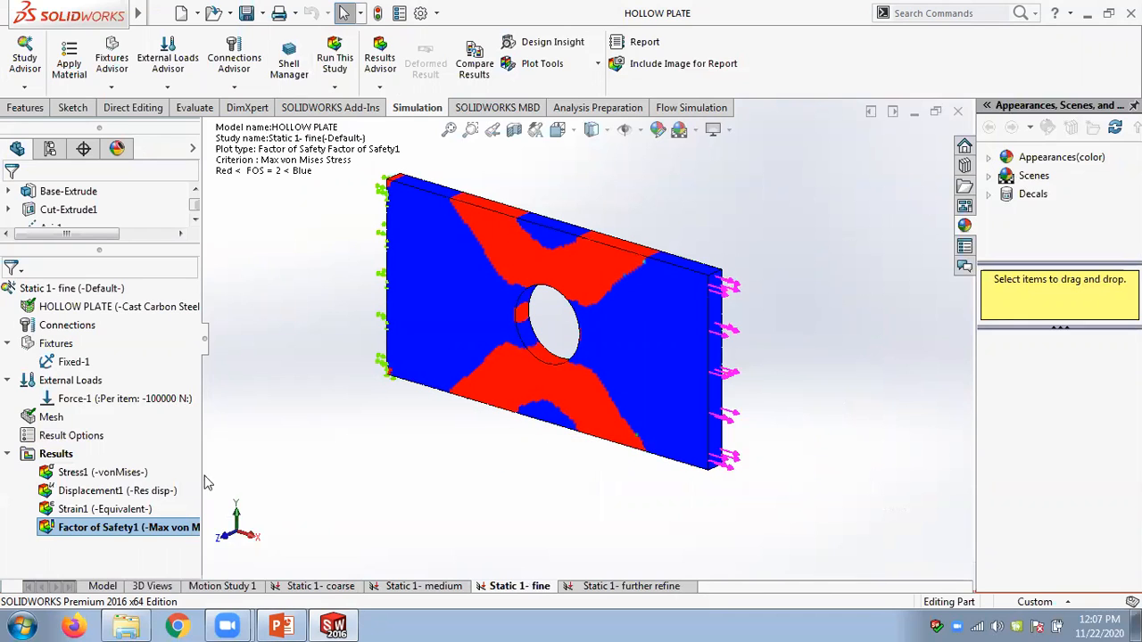
left_click(75, 473)
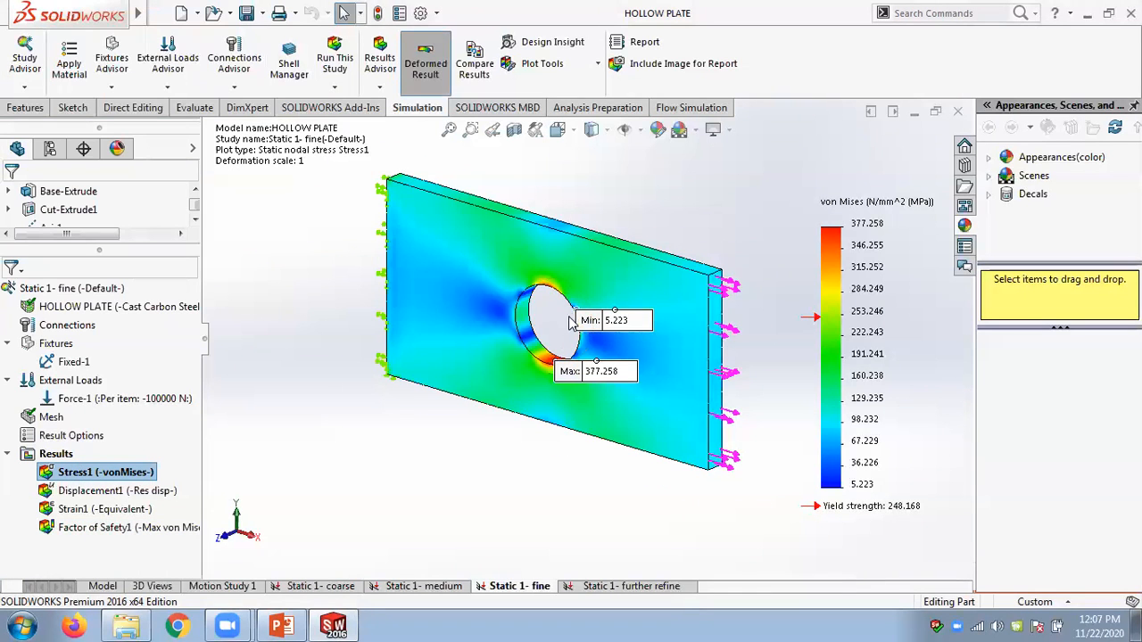
scroll(571, 323, "down", 5)
middle_click_drag(576, 344, 500, 410)
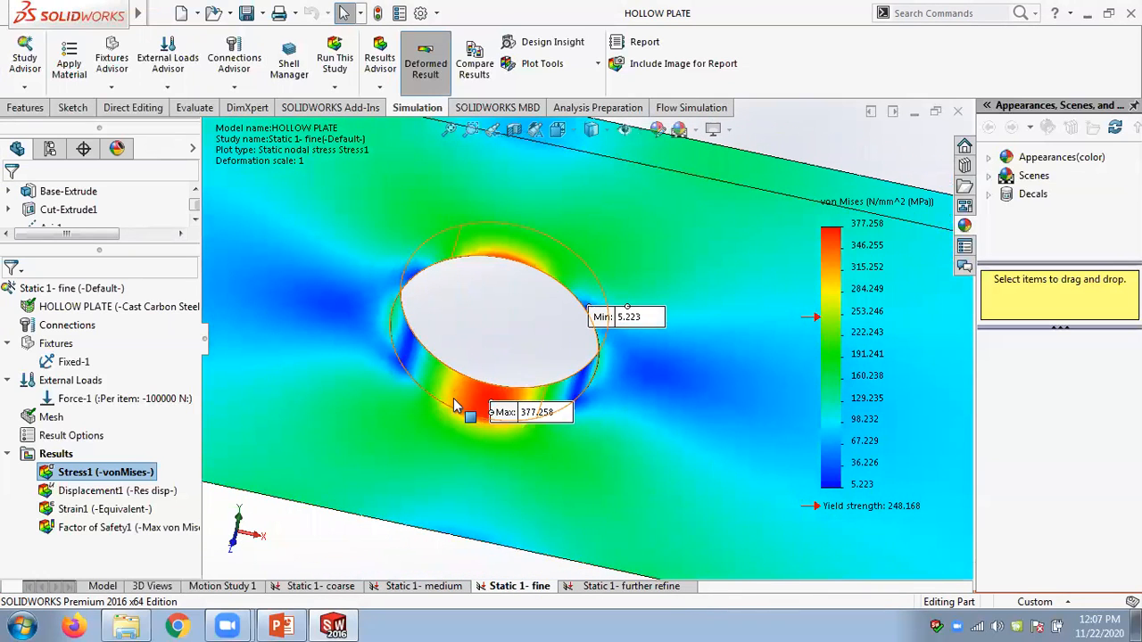
scroll(524, 321, "up", 2)
middle_click_drag(527, 339, 792, 259)
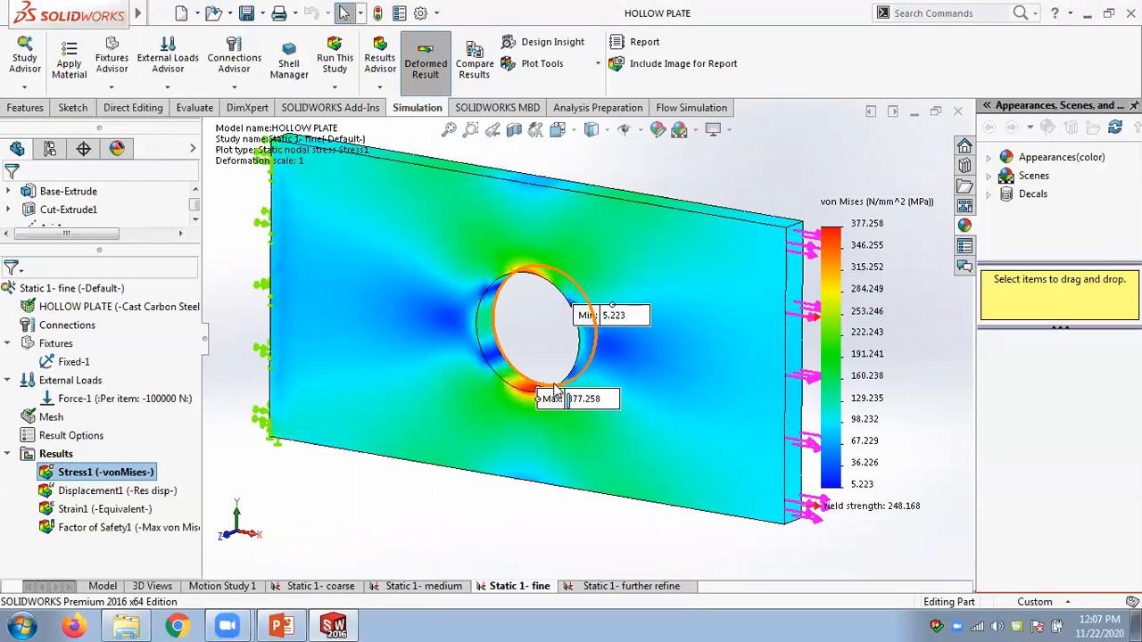
scroll(553, 389, "down", 2)
scroll(436, 367, "up", 2)
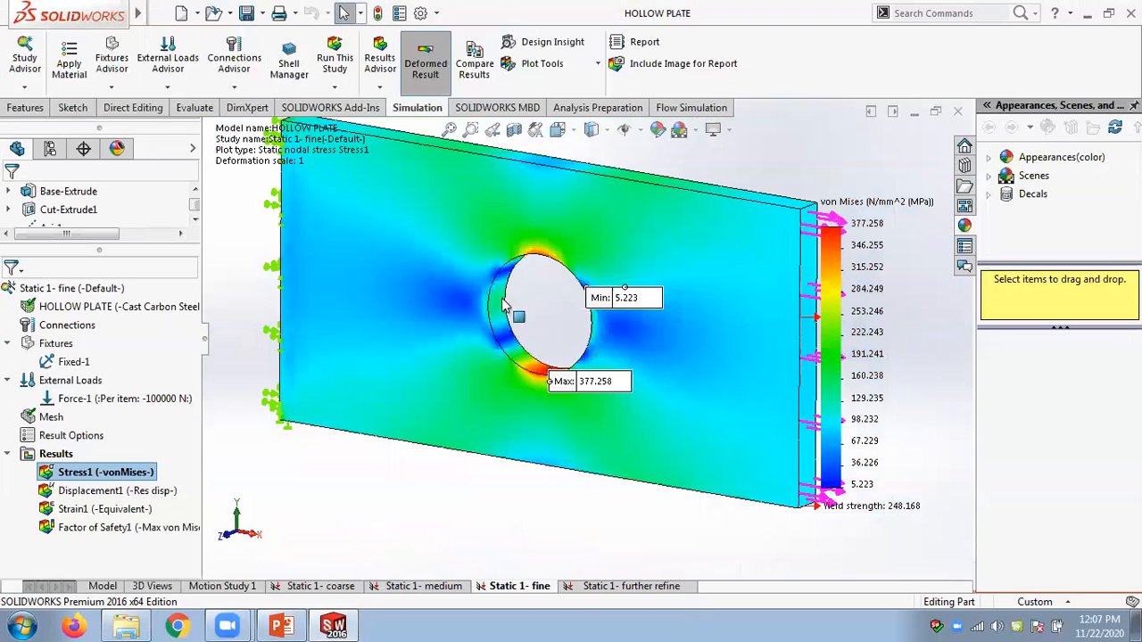
scroll(600, 375, "down", 3)
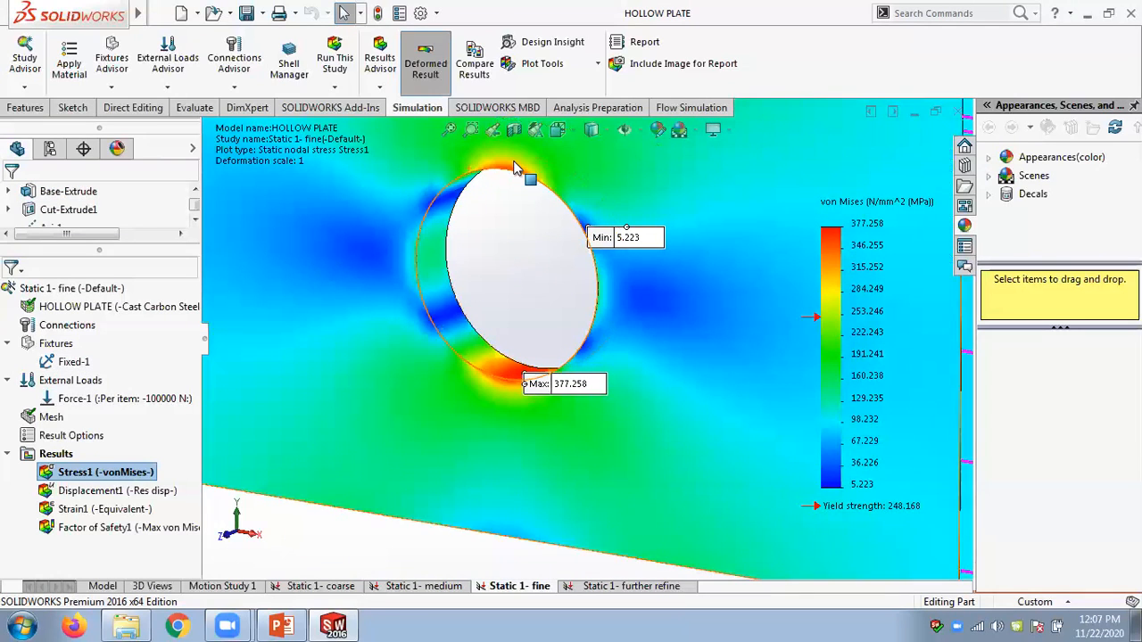
scroll(509, 331, "up", 3)
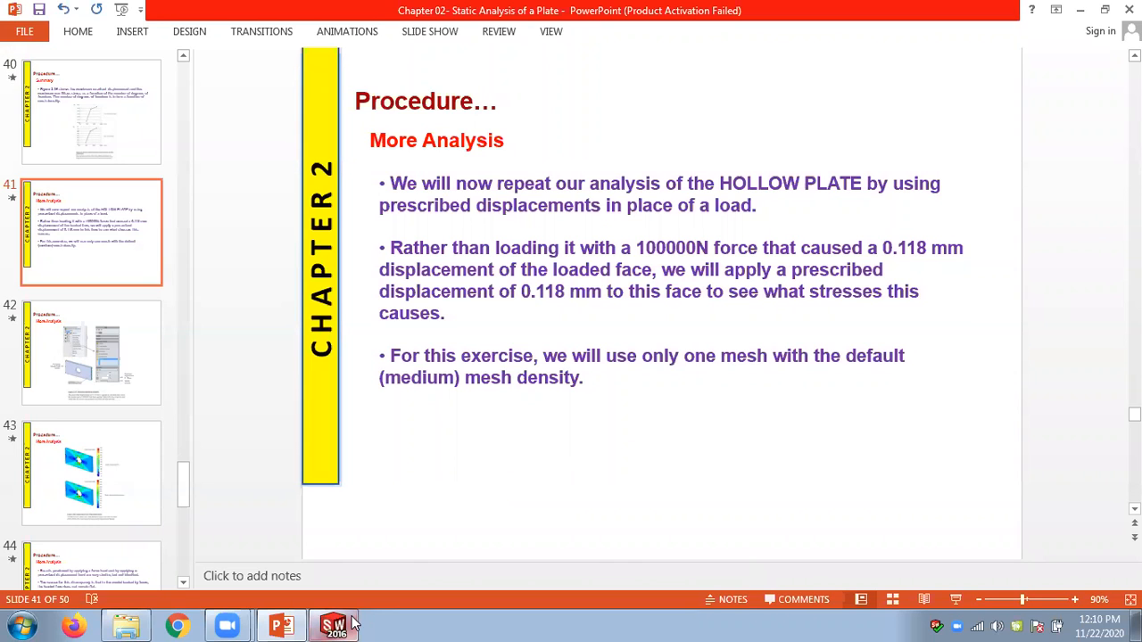
Switch to PowerPoint and read slide 41, marking the prescribed displacement sentence, the 100000N force and the 0.118 mm displacement.
mouse_move(353, 624)
mouse_move(394, 182)
left_mouse_down()
mouse_move(930, 183)
mouse_move(924, 205)
left_mouse_up()
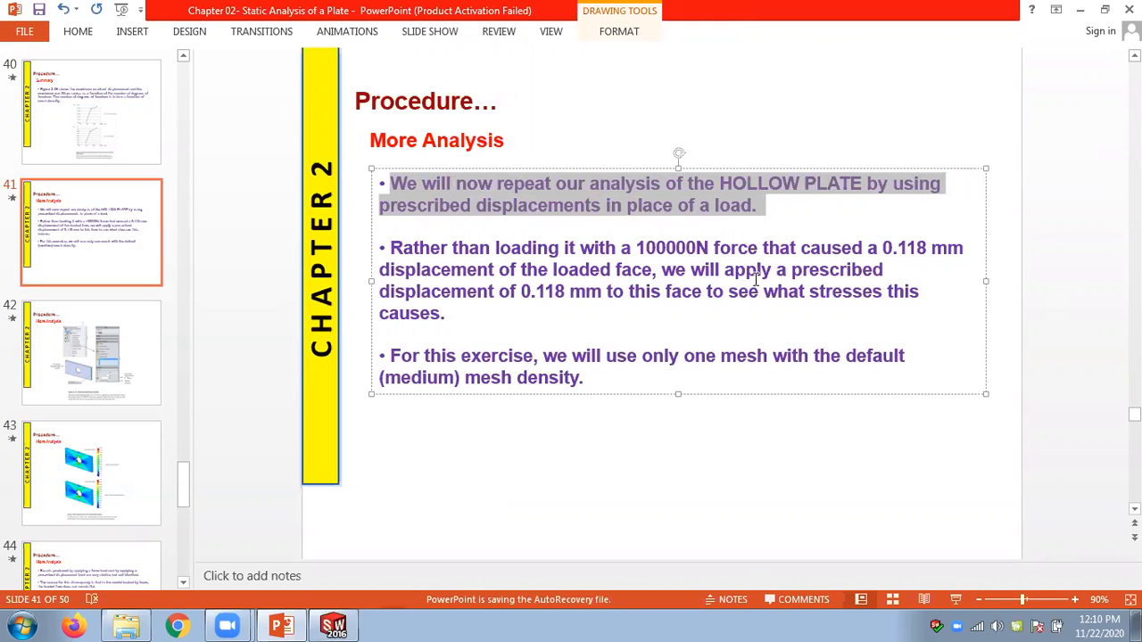
left_click_drag(636, 248, 707, 247)
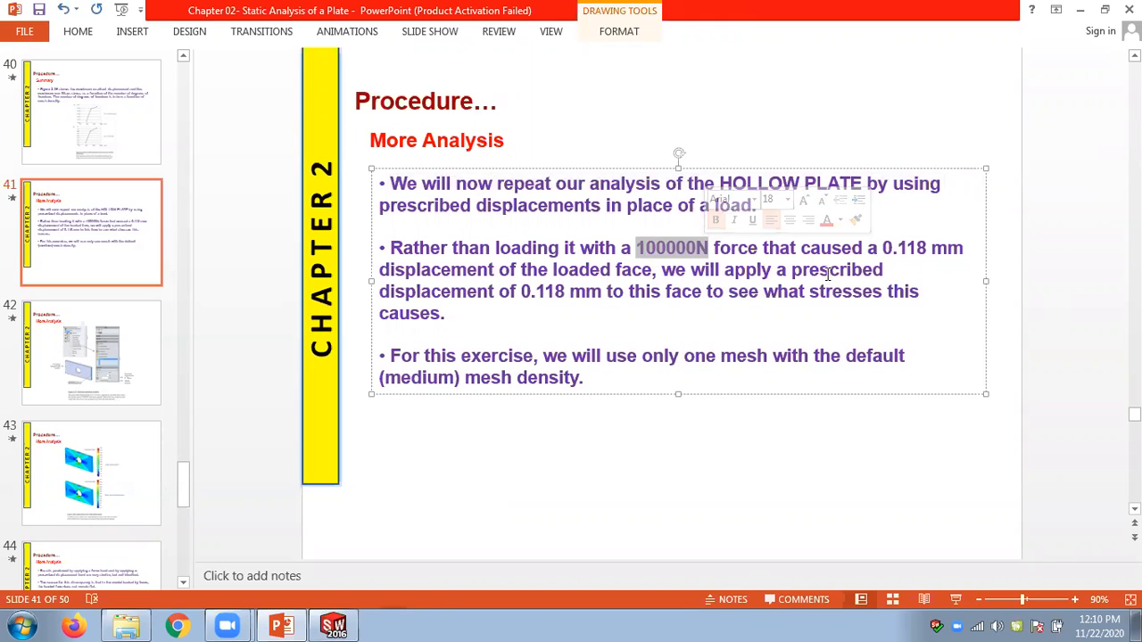
left_click_drag(882, 248, 964, 249)
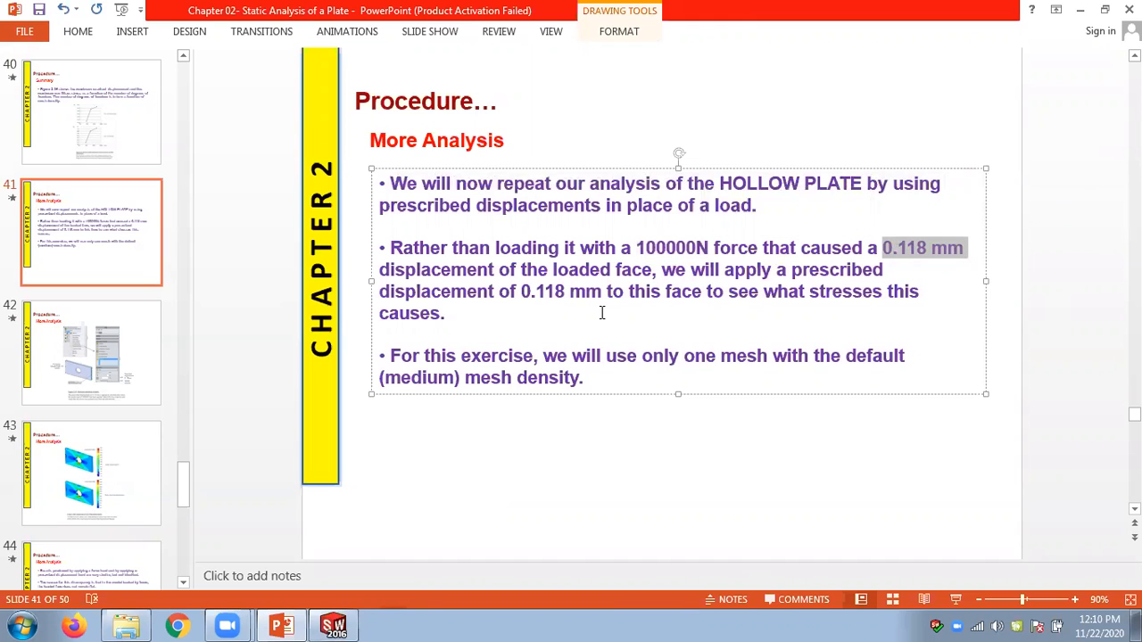
Switch to SOLIDWORKS and compare the resultant displacement plots of the Static 1- medium and Static 1- fine studies.
left_click(333, 625)
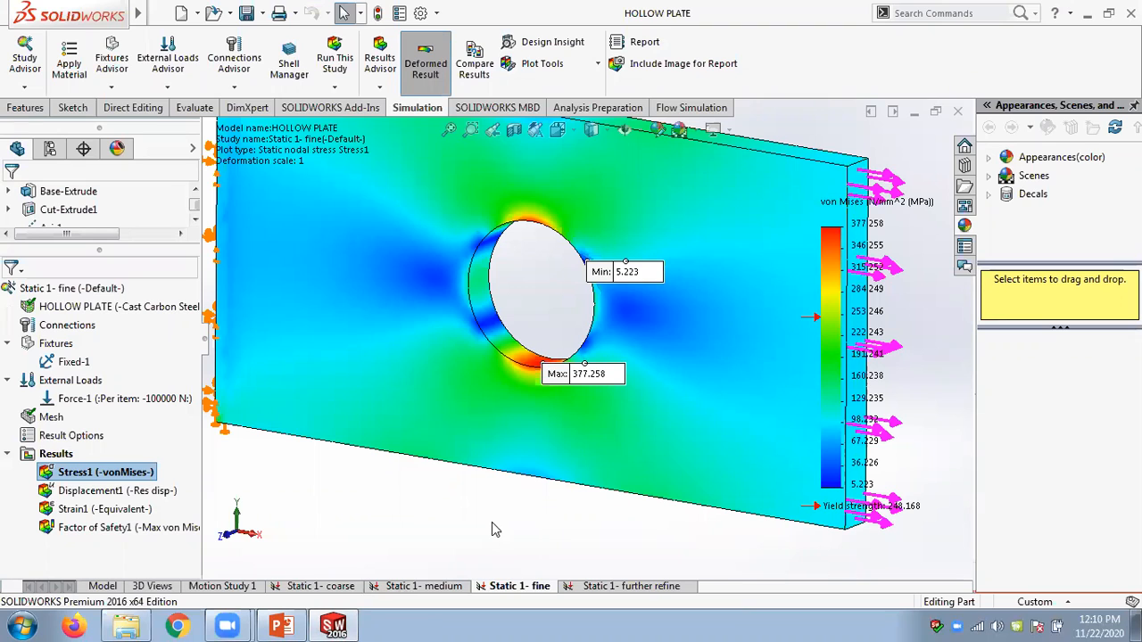
left_click(420, 586)
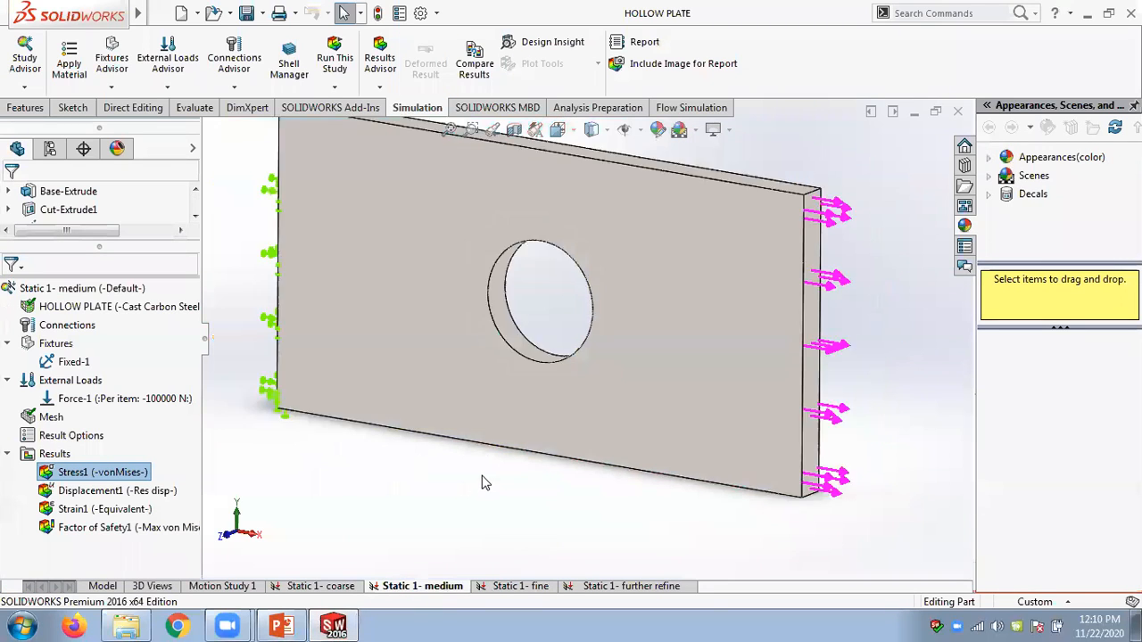
double_click(87, 490)
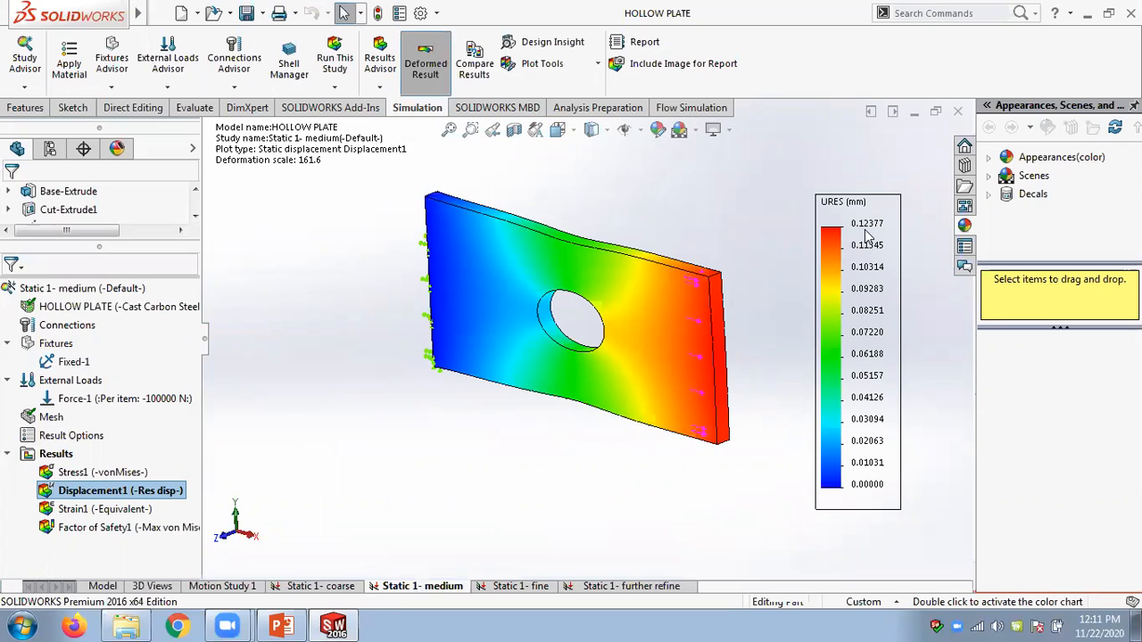
left_click(521, 586)
double_click(96, 471)
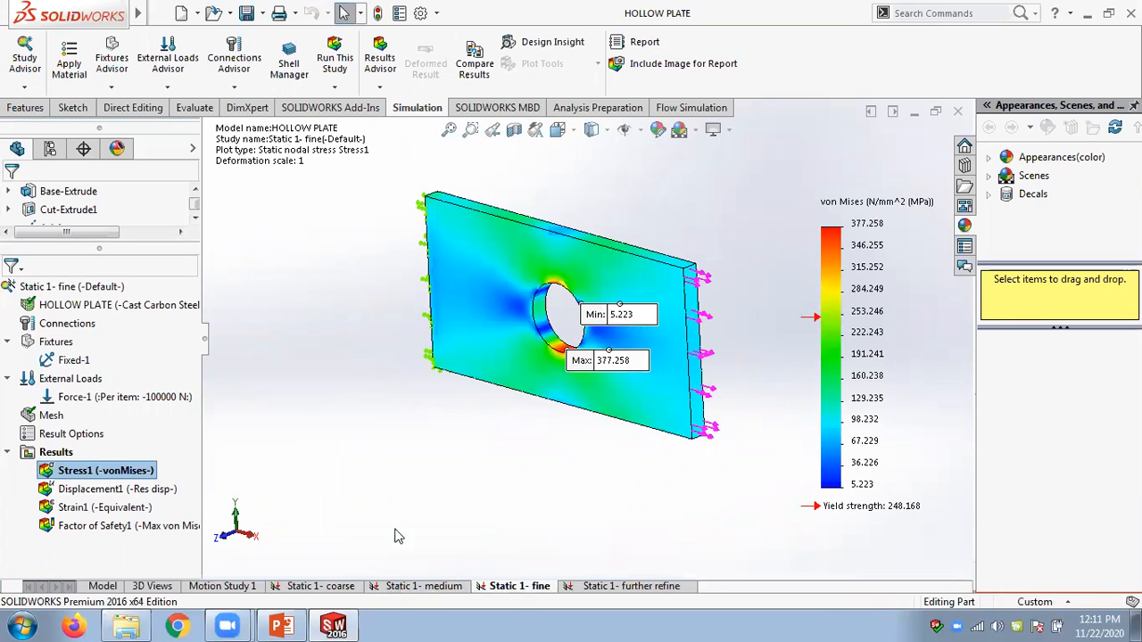
double_click(112, 488)
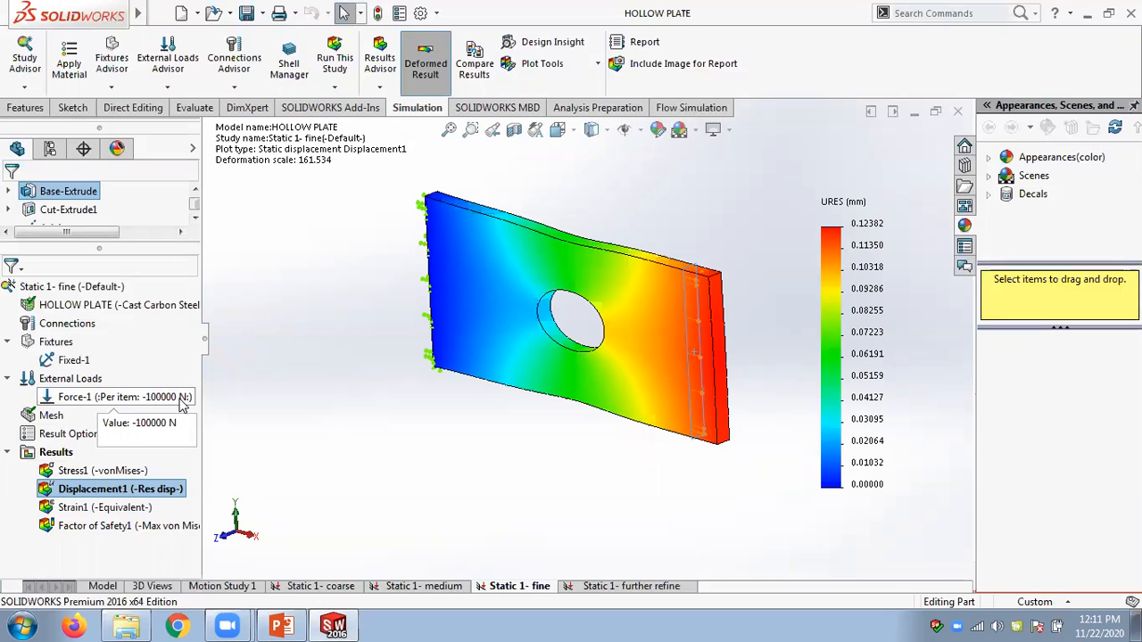
Return to PowerPoint and reread on slide 41 how a 0.118 mm prescribed displacement replaces the 100000N force.
left_click(282, 626)
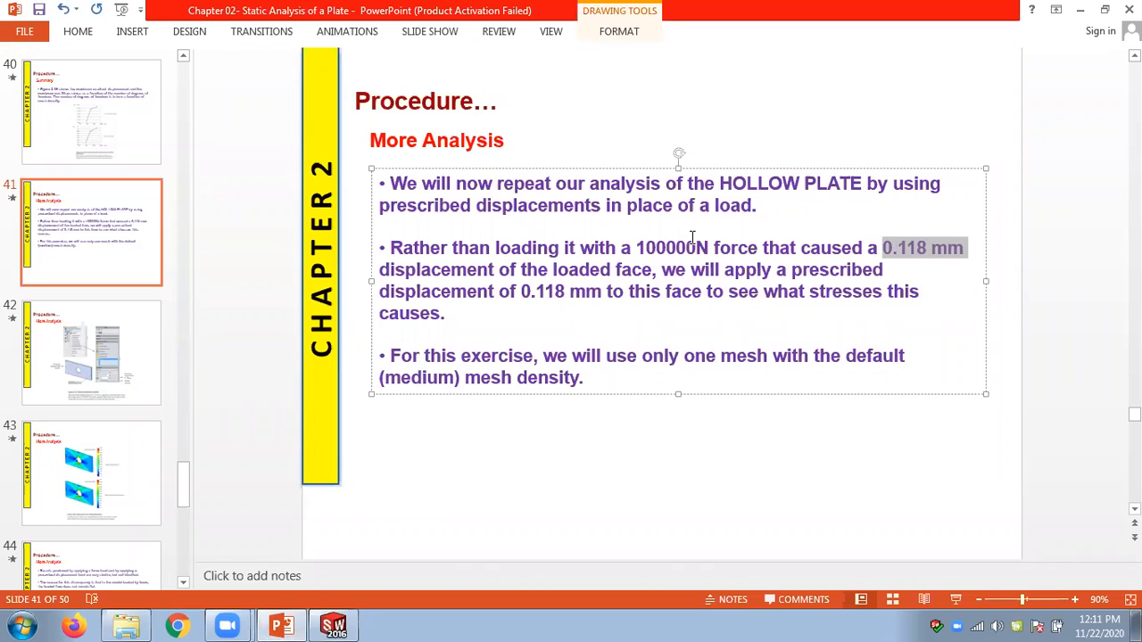
left_click(292, 243)
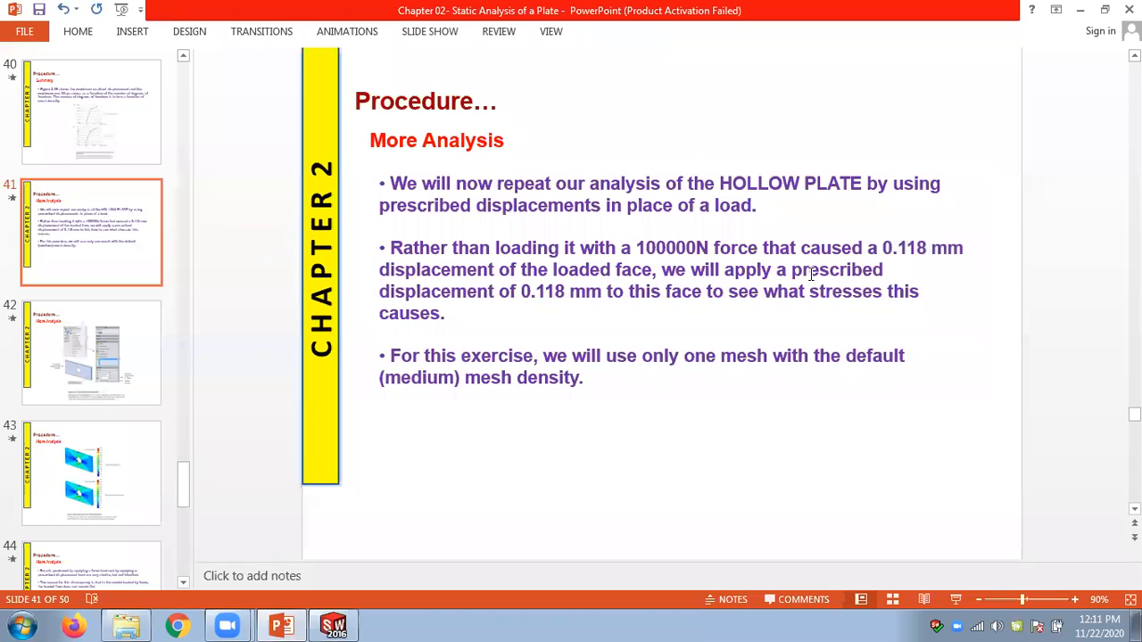
double_click(639, 247)
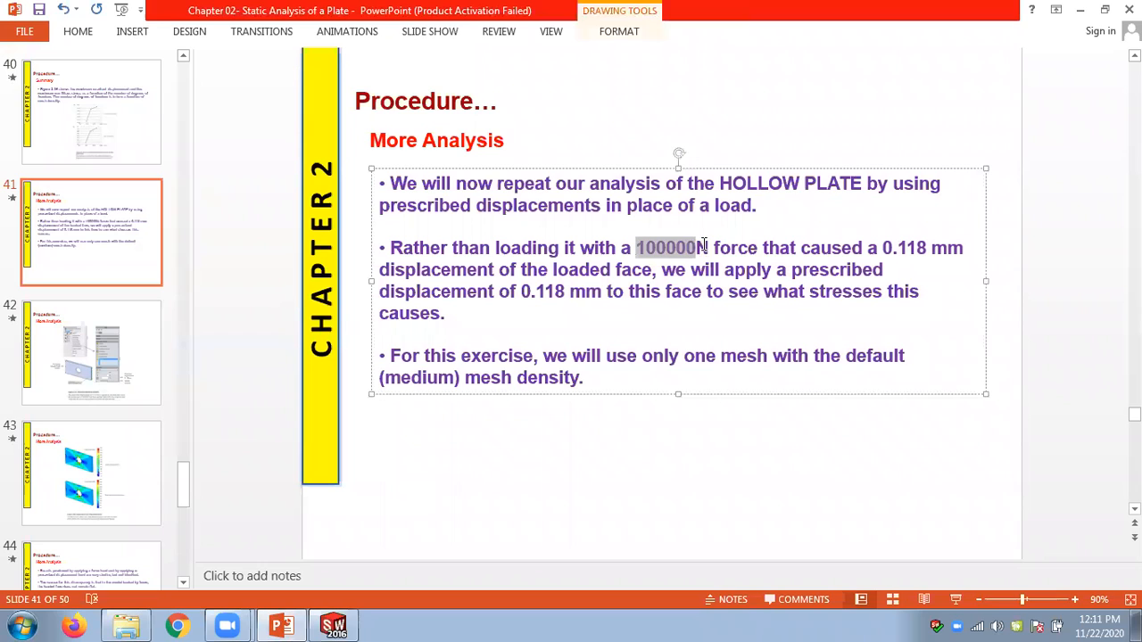
left_click(878, 248)
left_click_drag(867, 248, 963, 248)
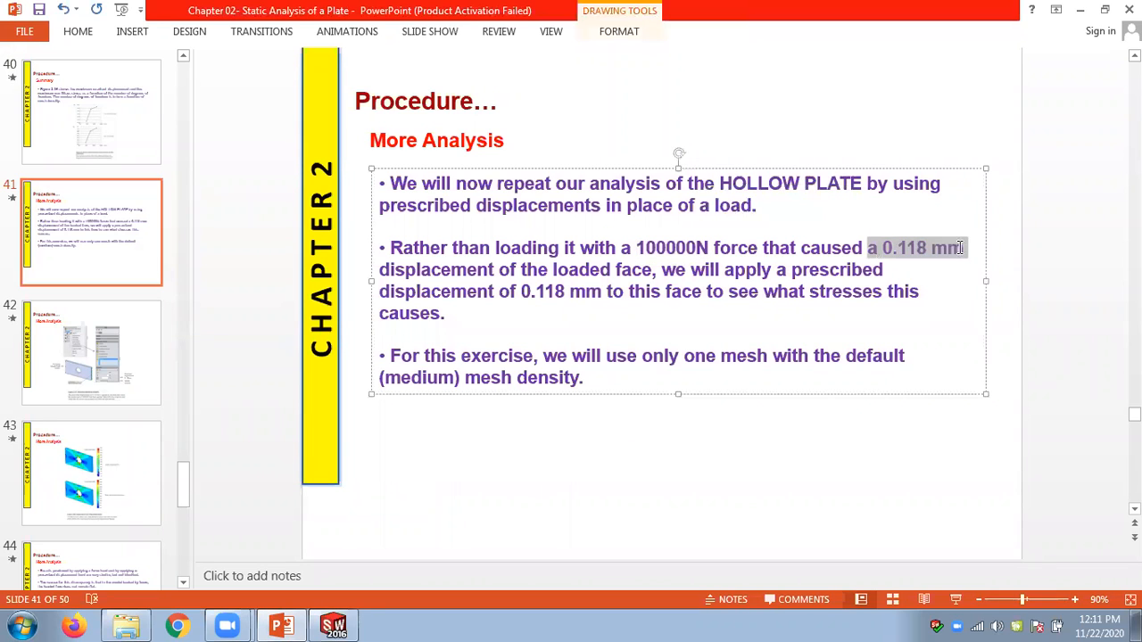
left_click(1094, 271)
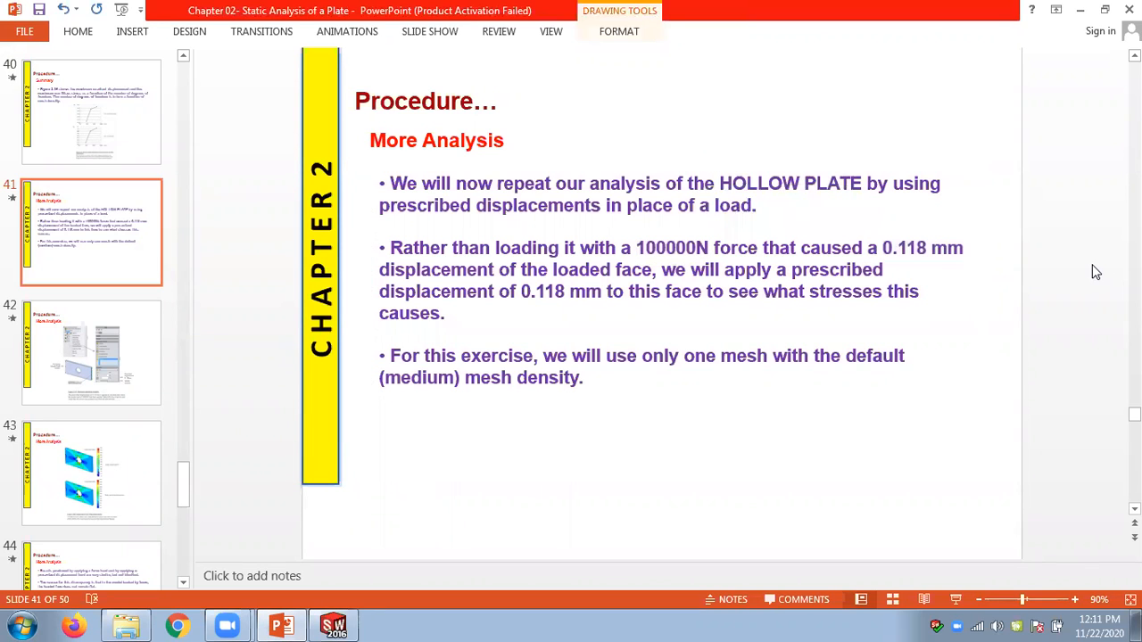
double_click(639, 247)
left_click(1058, 342)
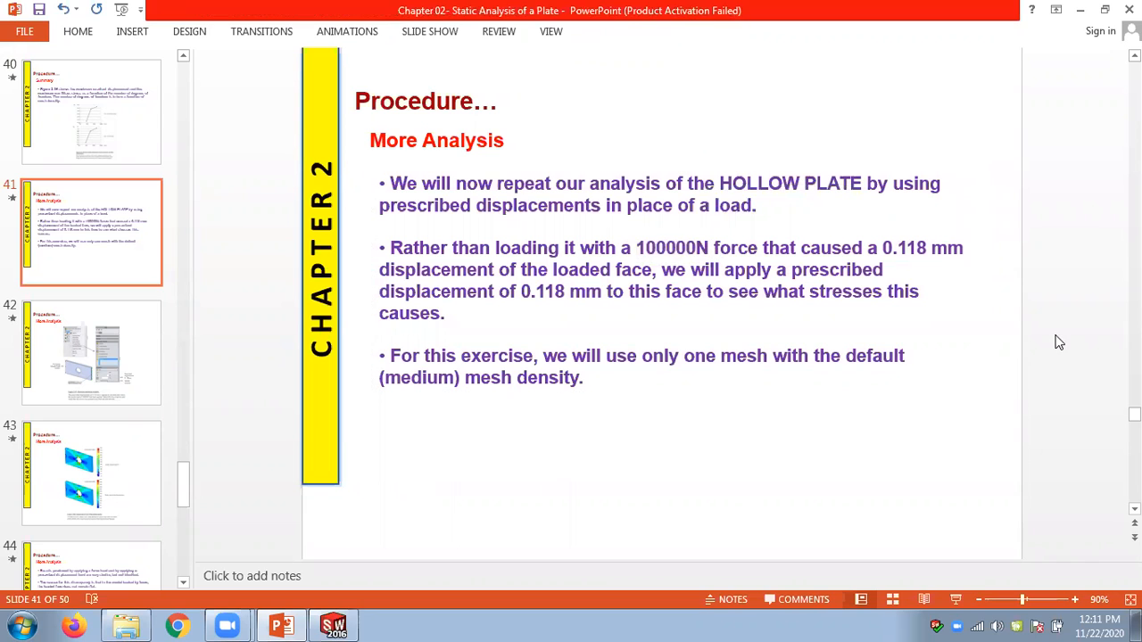
scroll(1058, 342, "up", 2)
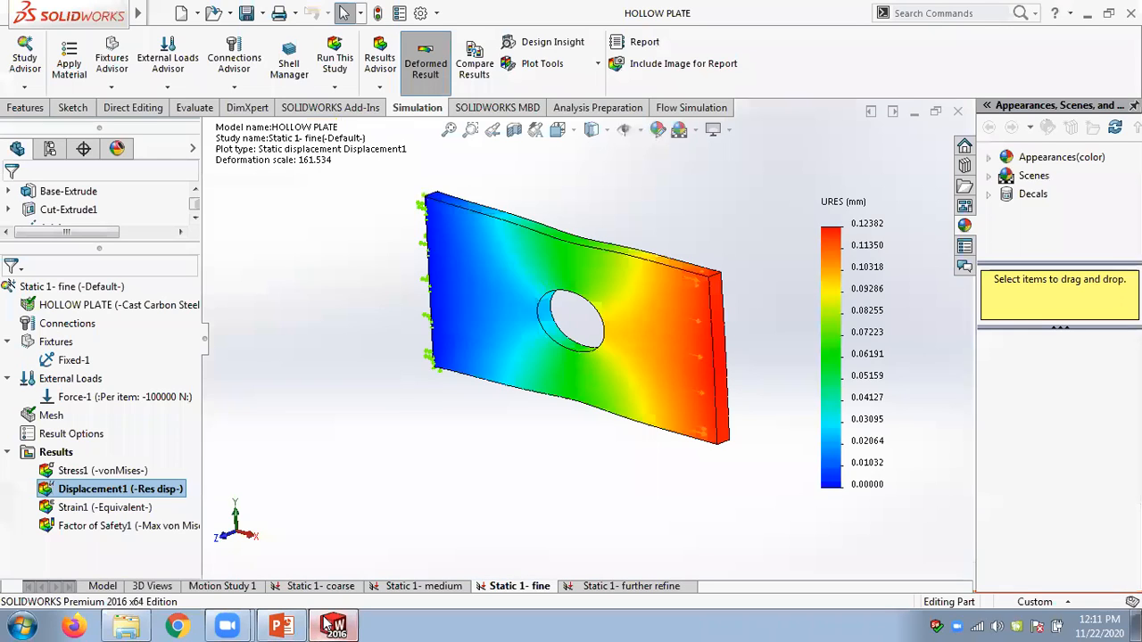
In SOLIDWORKS, duplicate the Static 1- medium study as "Static 1- medium - displacement" using the Default configuration.
left_click(334, 625)
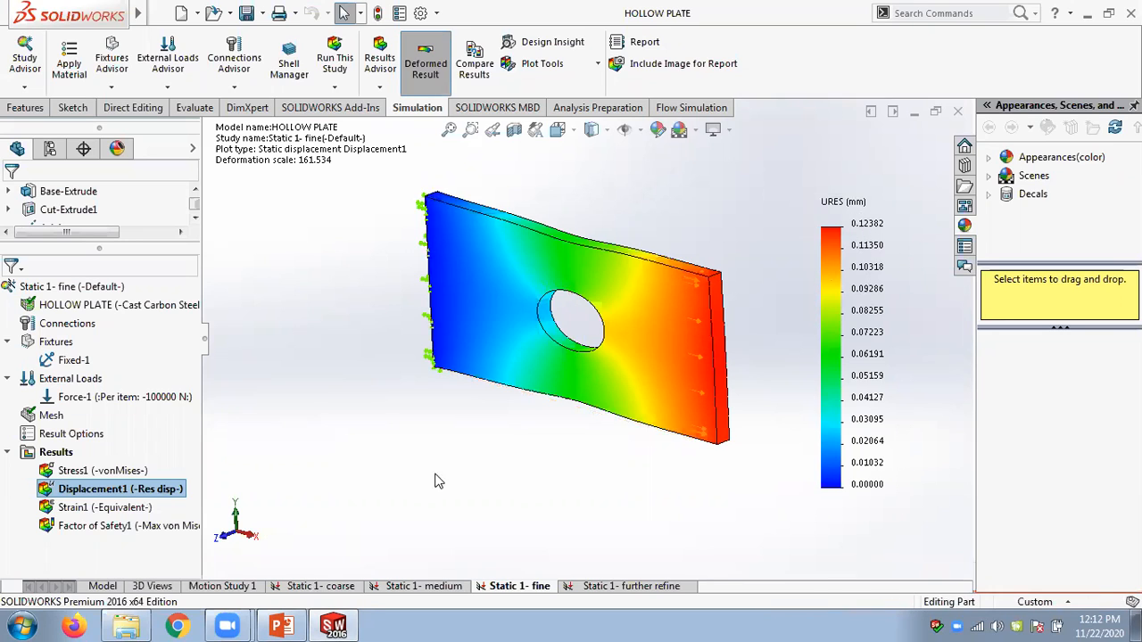
left_click(369, 588)
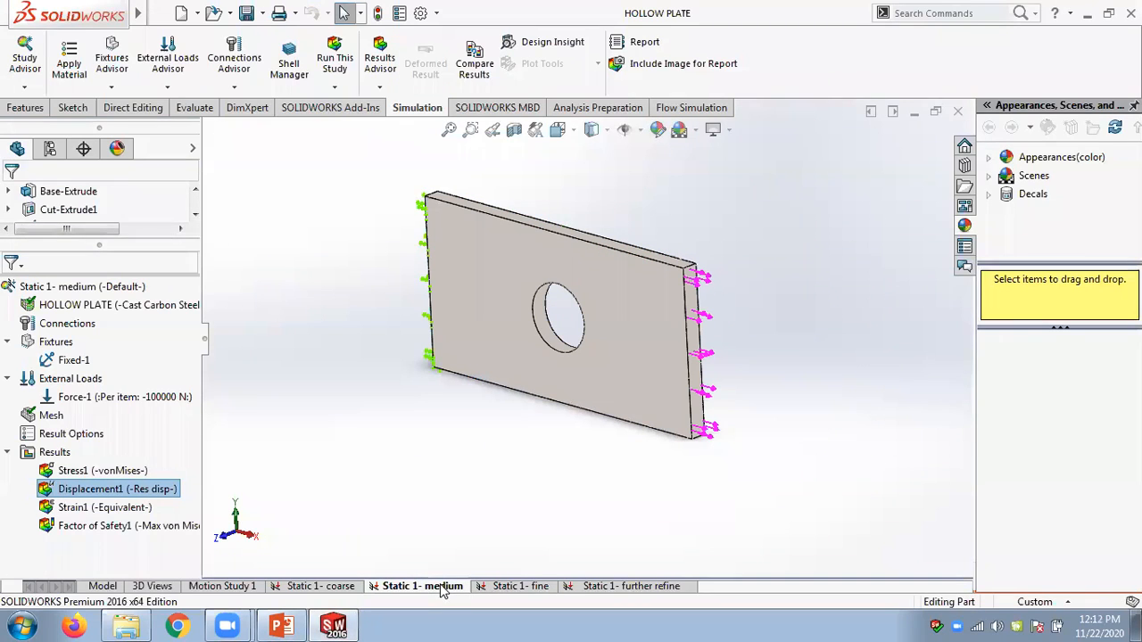
right_click(441, 591)
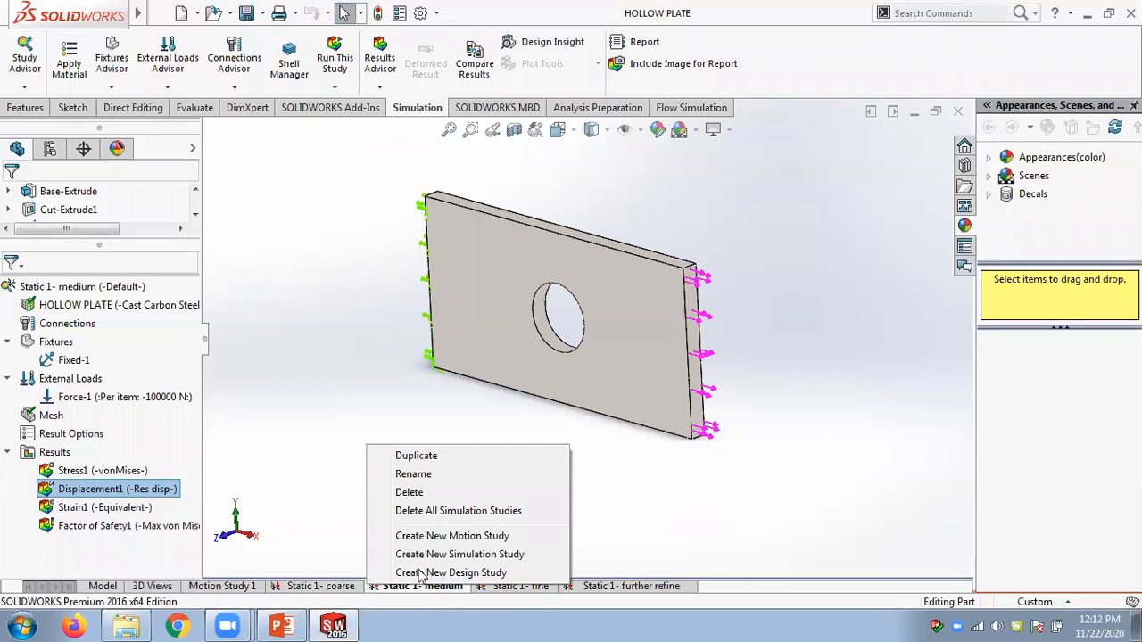
left_click(421, 456)
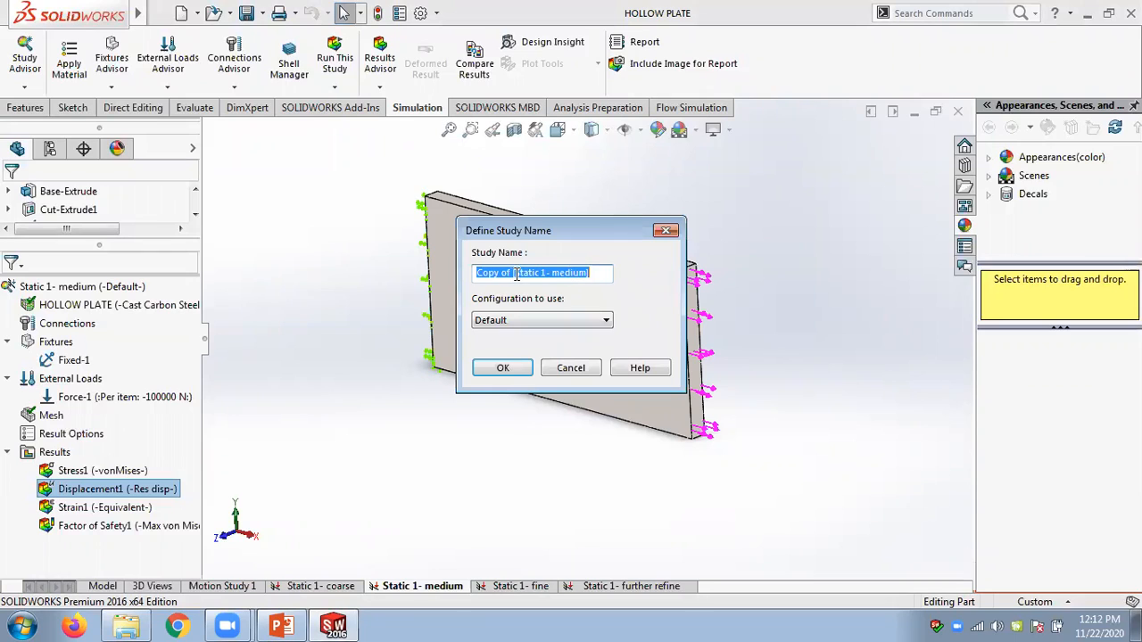
left_click_drag(516, 275, 459, 269)
key("Delete")
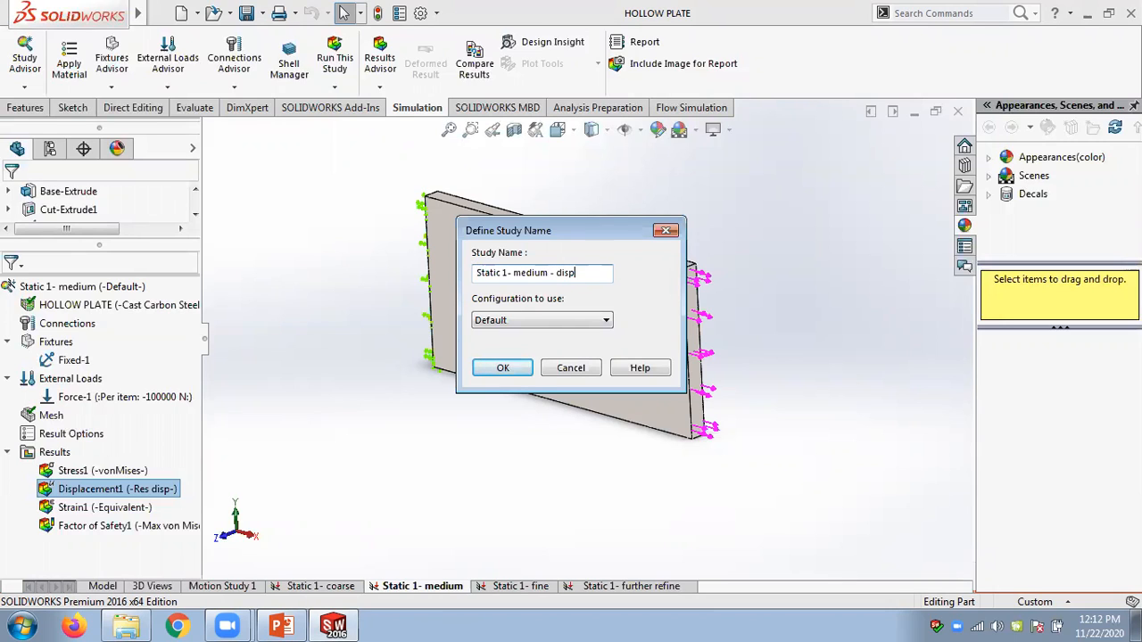
type("nt")
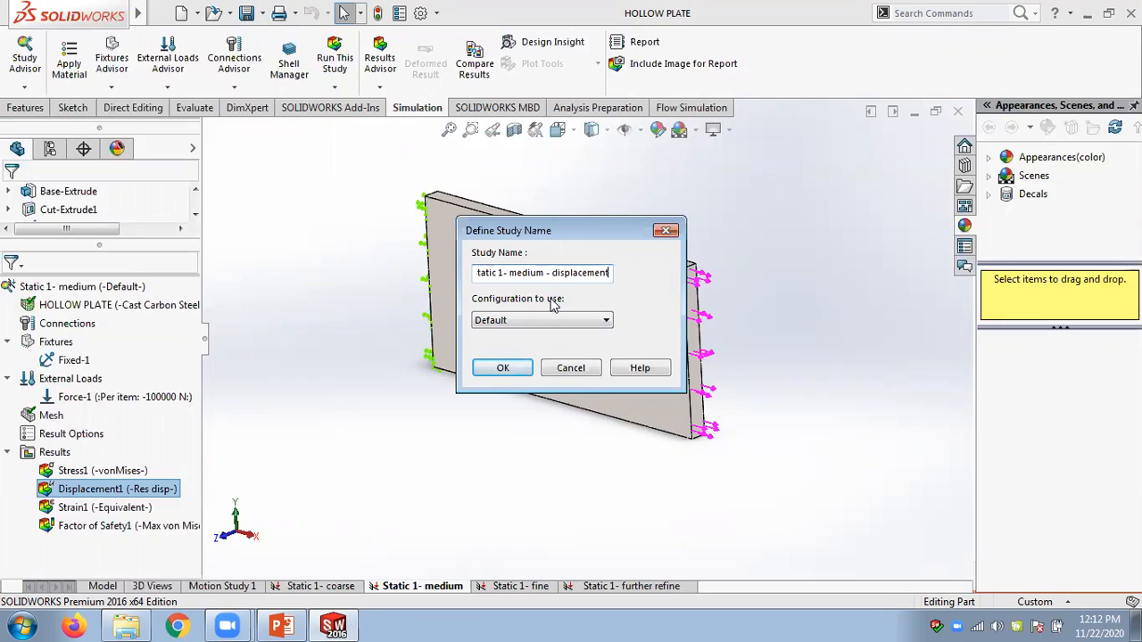
left_click(507, 366)
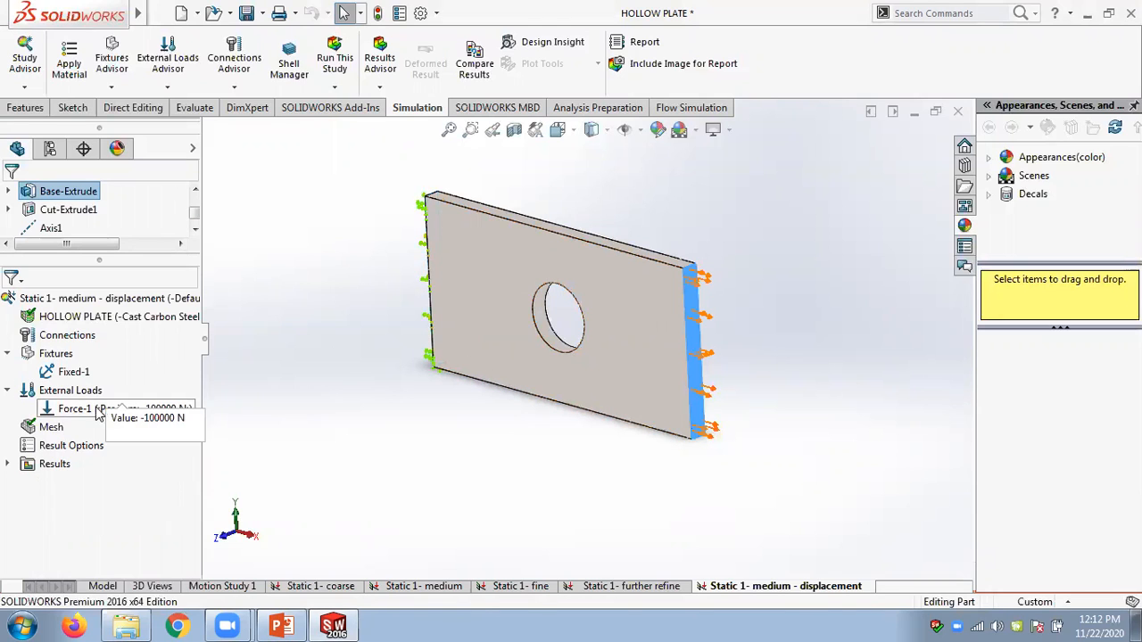
Delete the 100000 N force Force-1 from the External Loads of the Static 1- medium - displacement study.
left_click(79, 410)
right_click(81, 414)
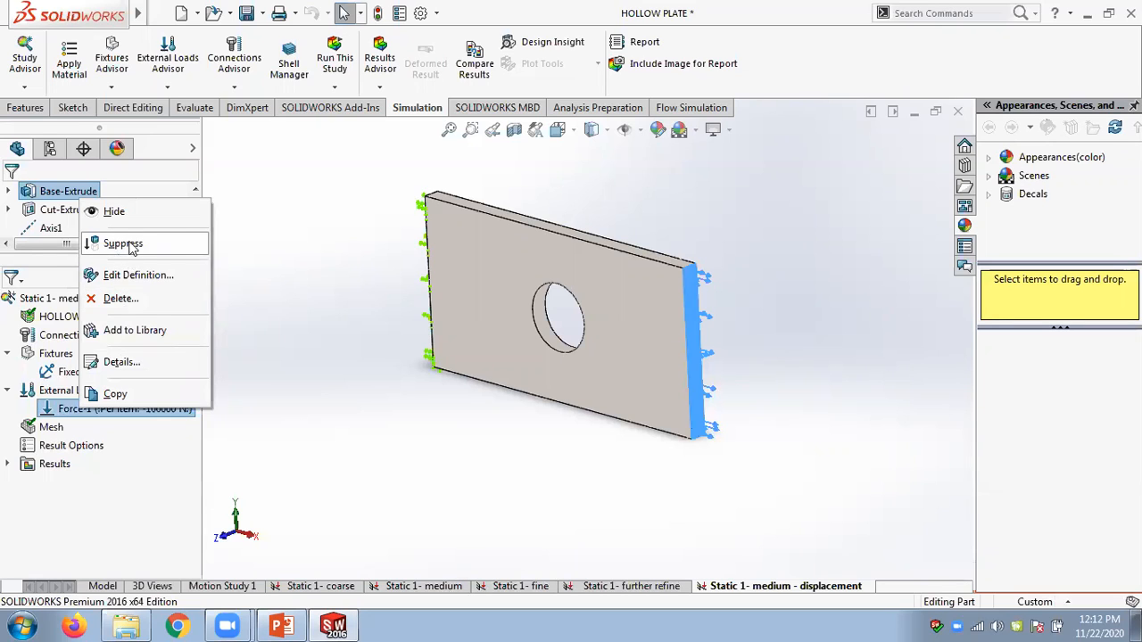
left_click(123, 298)
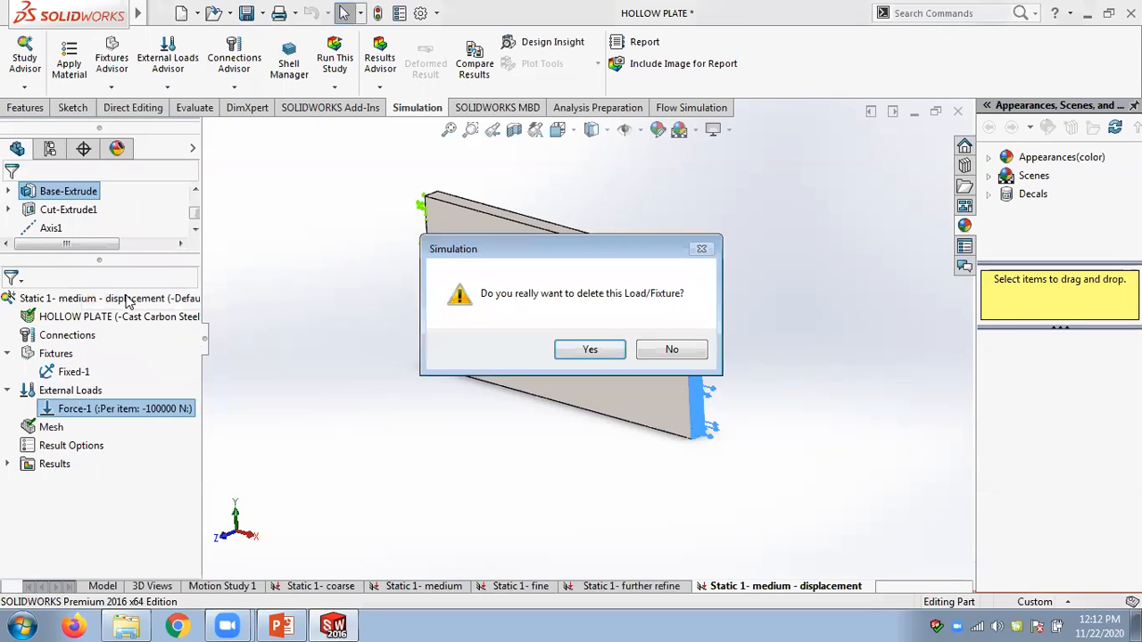
left_click(600, 352)
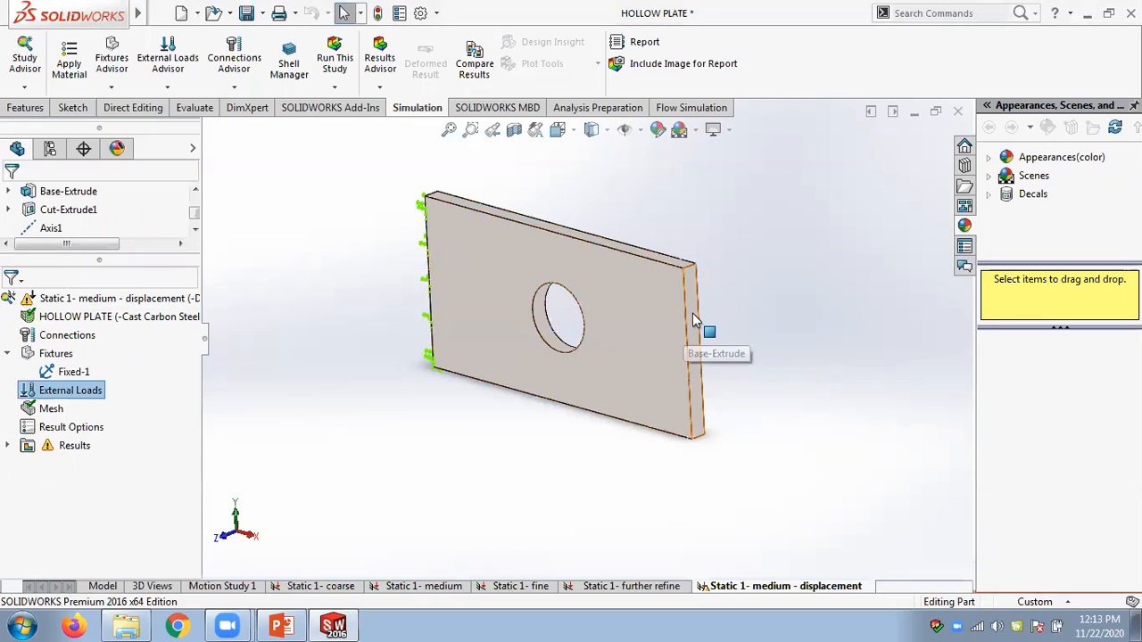
Start a prescribed displacement as an external load, using the On Flat Faces type on the plate's end face opposite the fixed end.
right_click(50, 392)
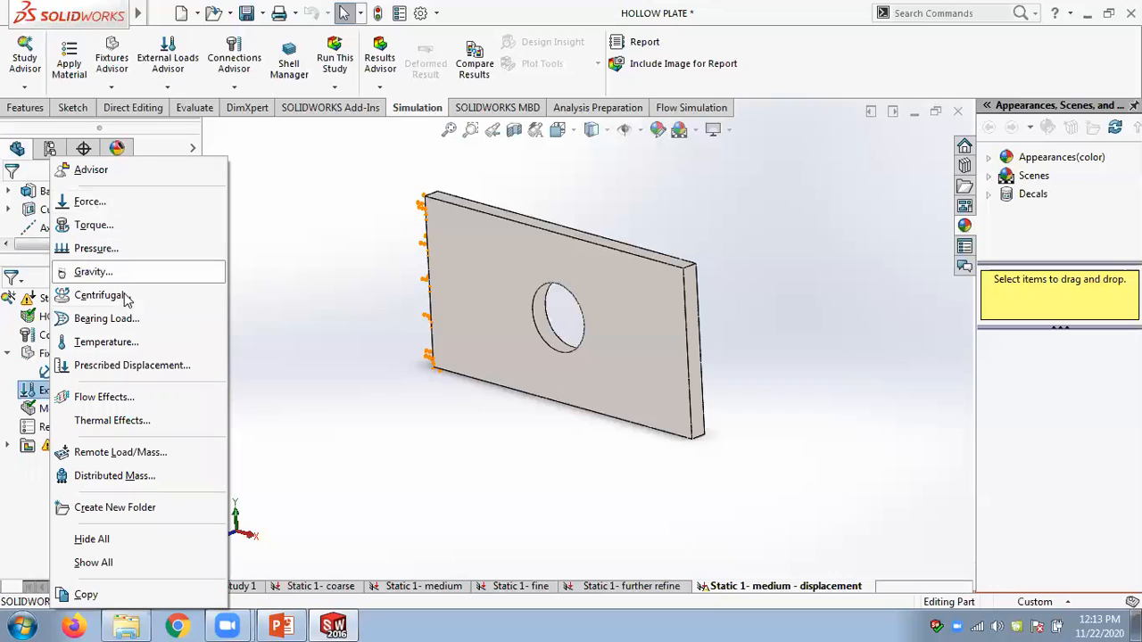
left_click(93, 367)
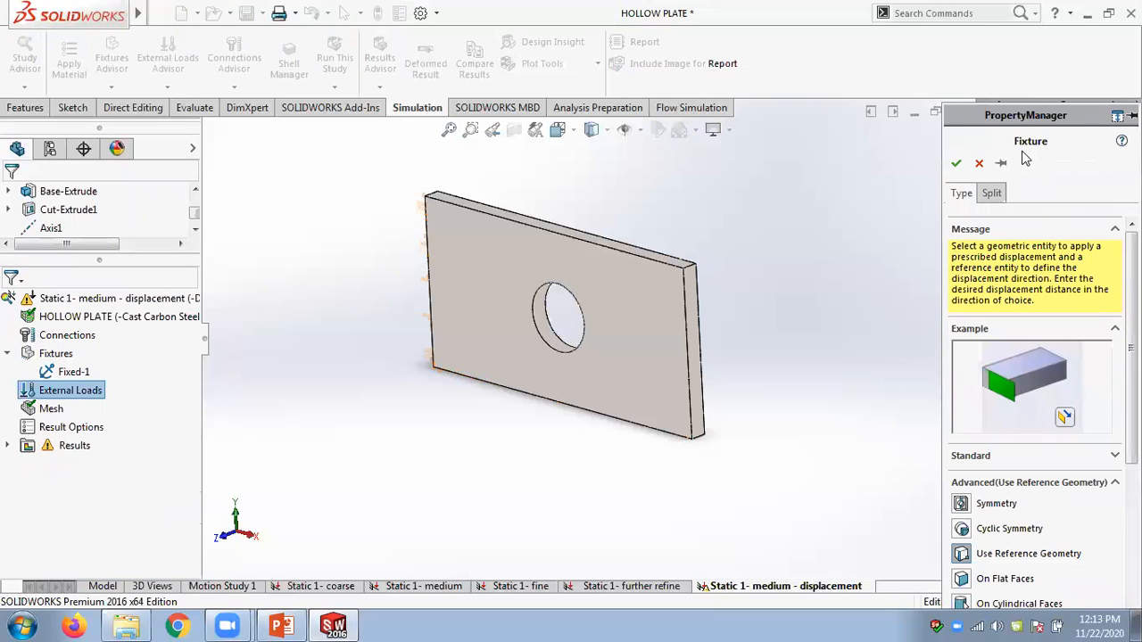
left_click_drag(1026, 115, 963, 47)
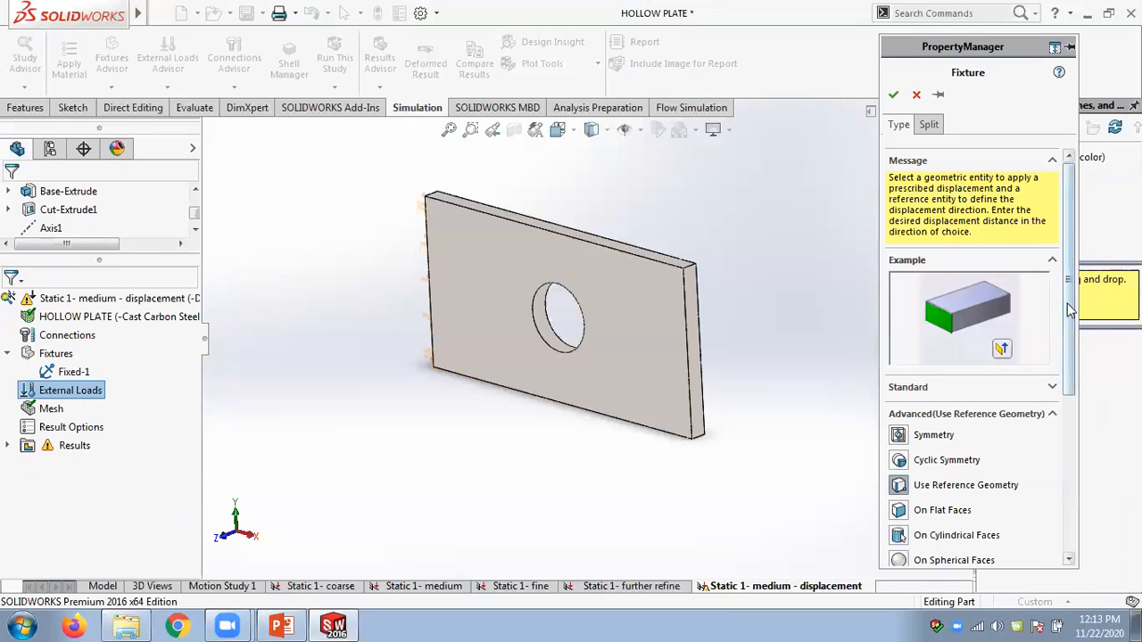
left_click(1052, 389)
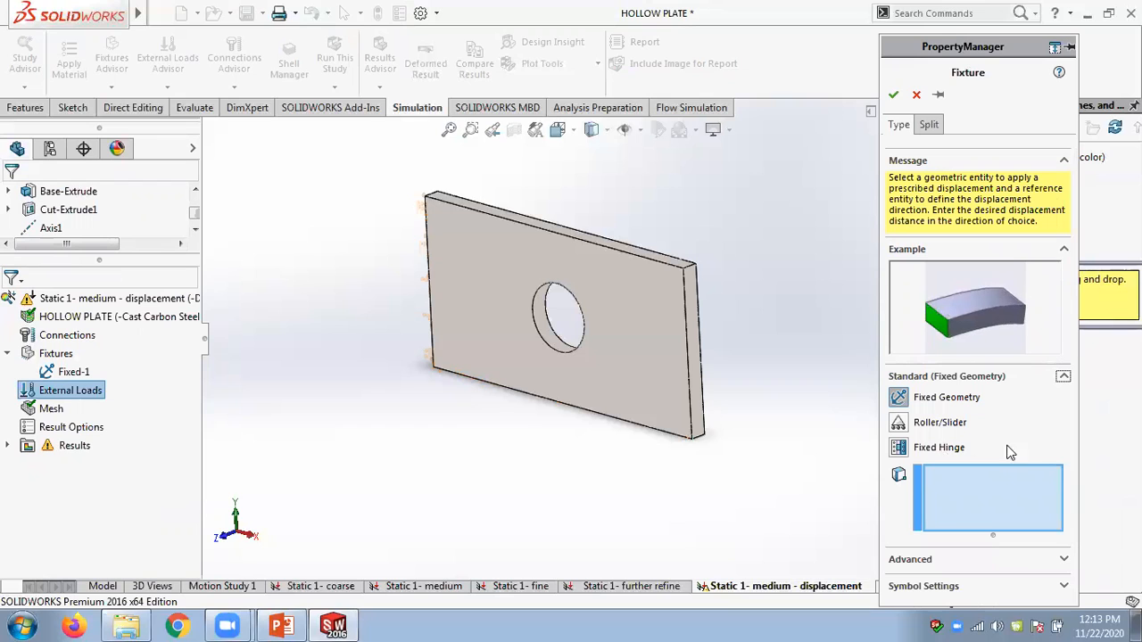
left_click(1061, 560)
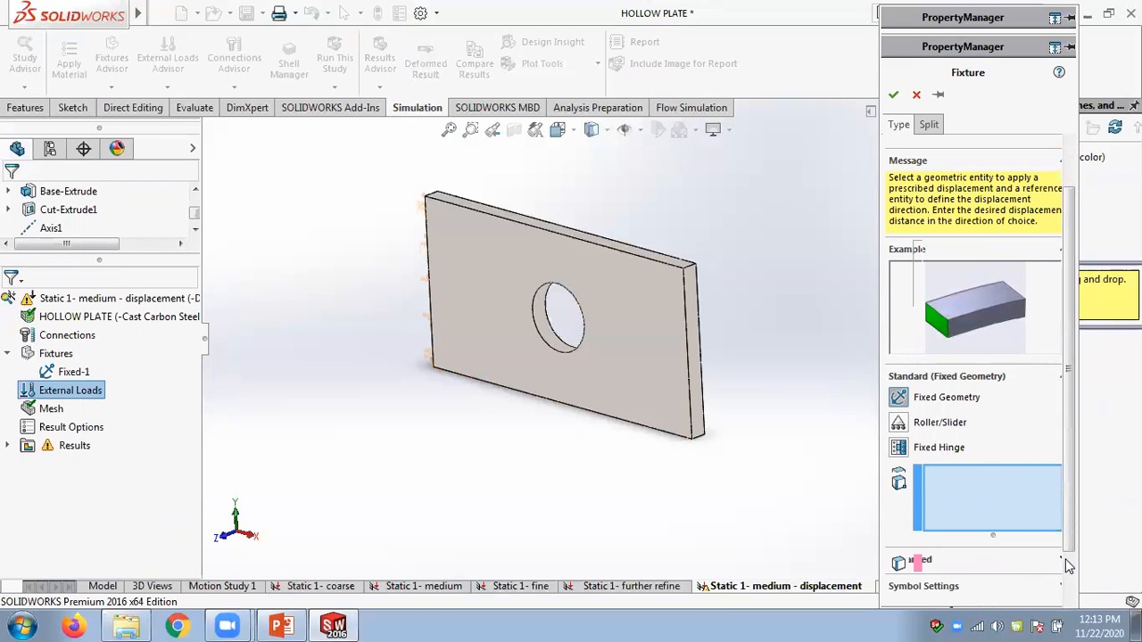
scroll(1071, 422, "down", 3)
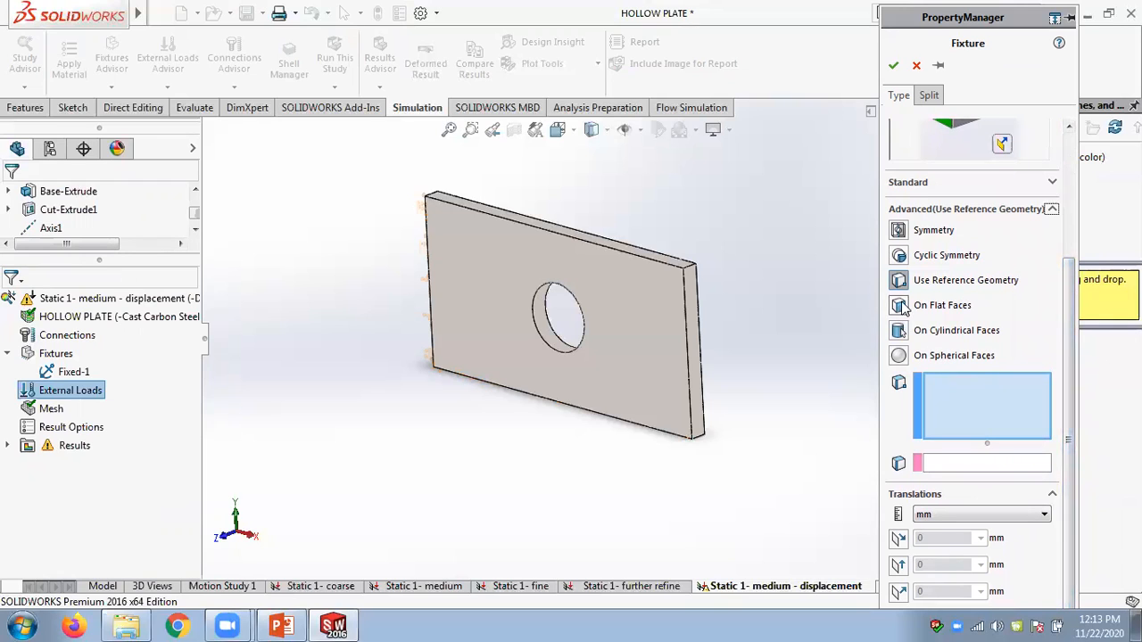
left_click(899, 306)
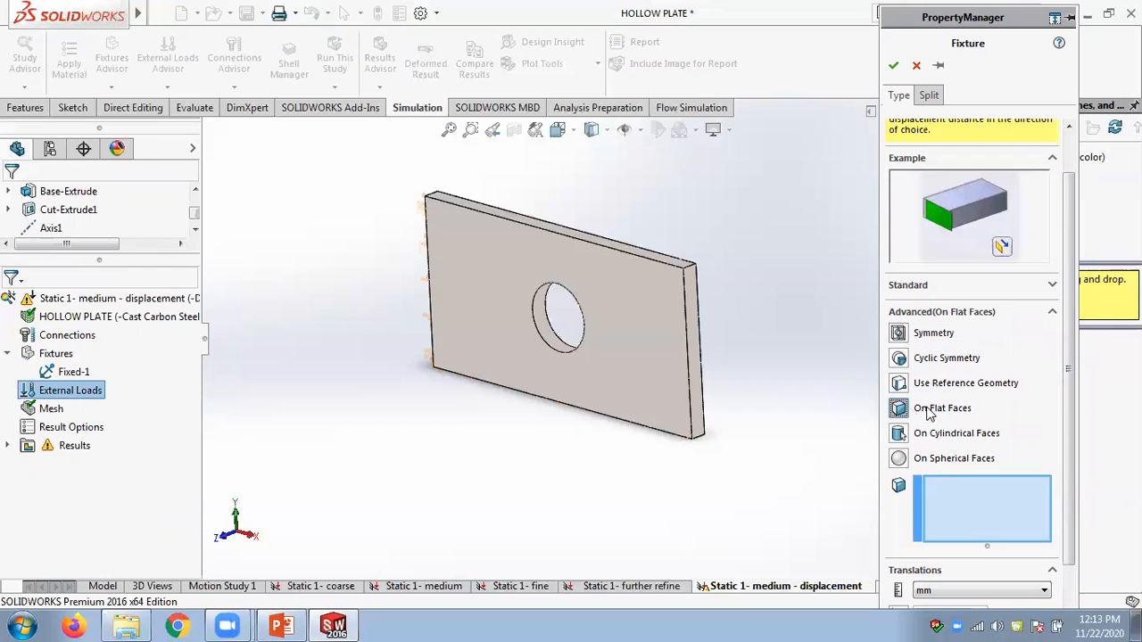
scroll(1068, 447, "down", 2)
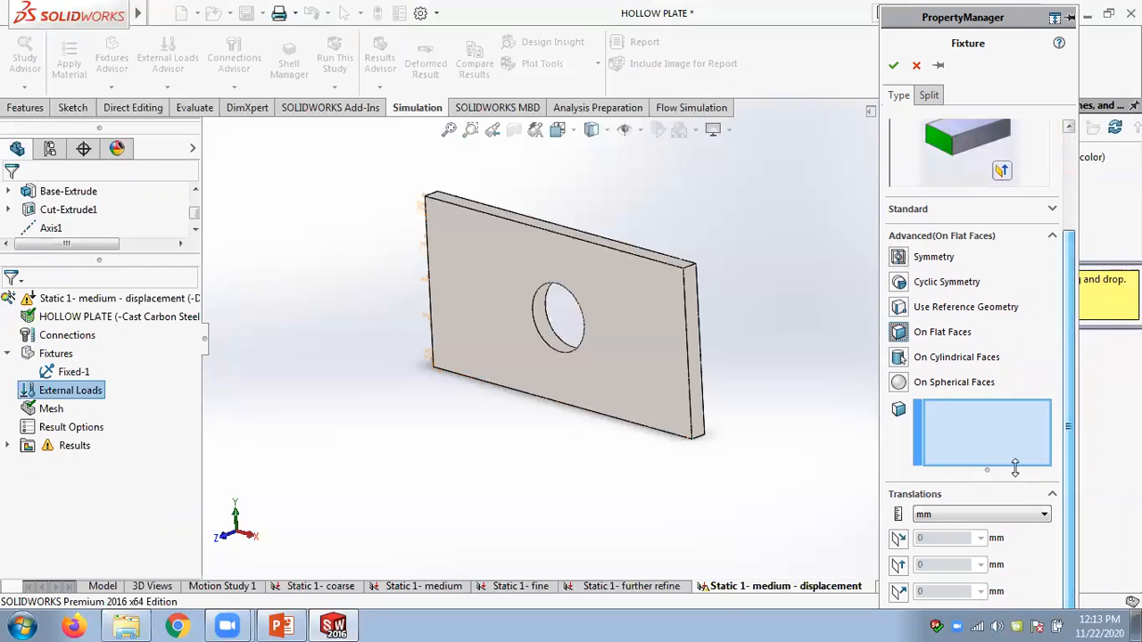
left_click(694, 380)
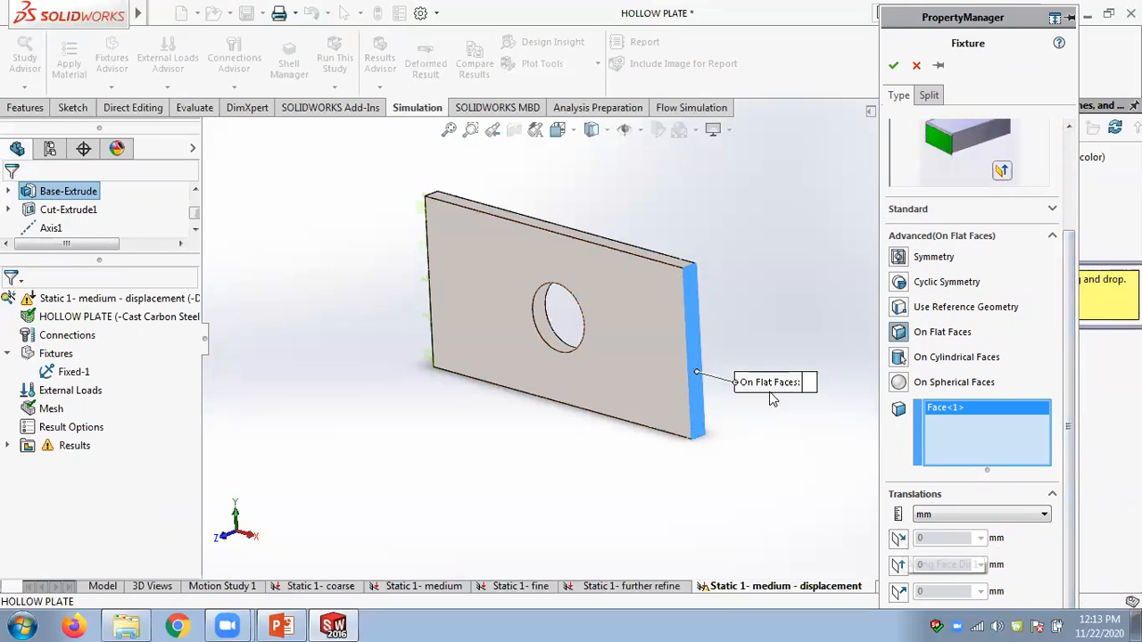
Set the translation normal to the selected face to 0.123 mm and confirm the prescribed displacement.
left_click(899, 593)
left_click_drag(1069, 461, 1069, 576)
left_click(930, 571)
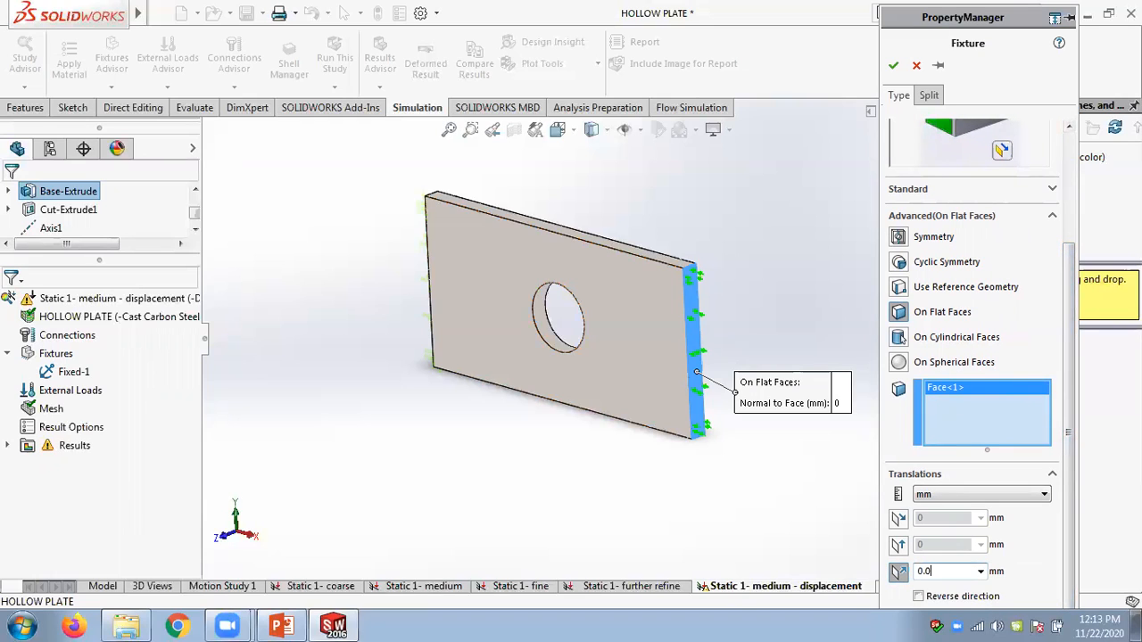
type("0.0")
key("BackSpace")
type("123")
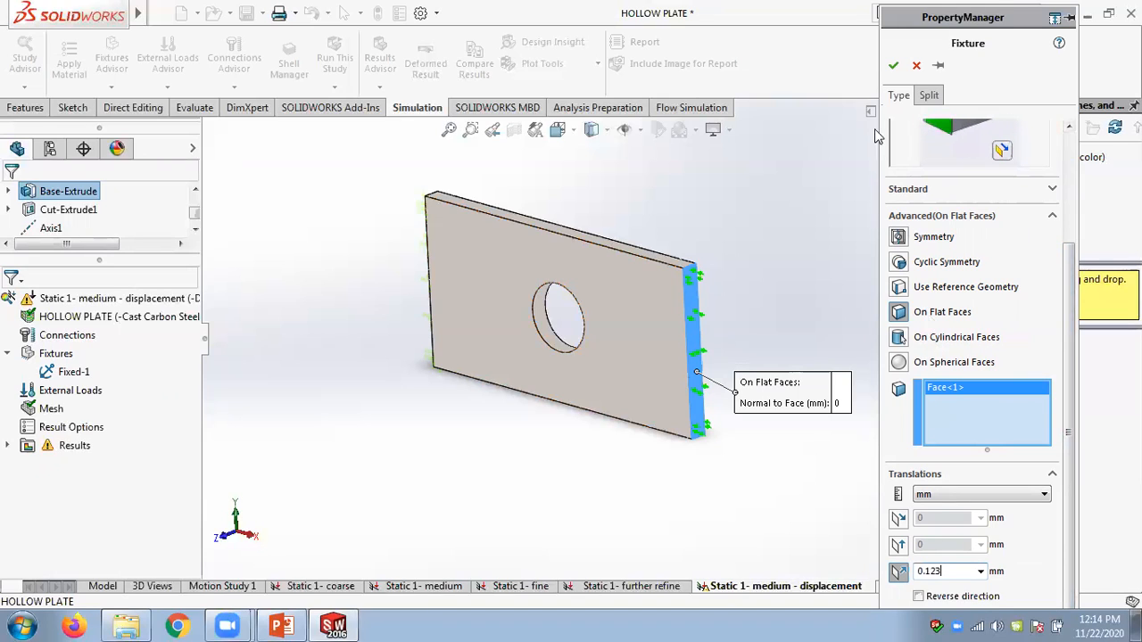
left_click(895, 69)
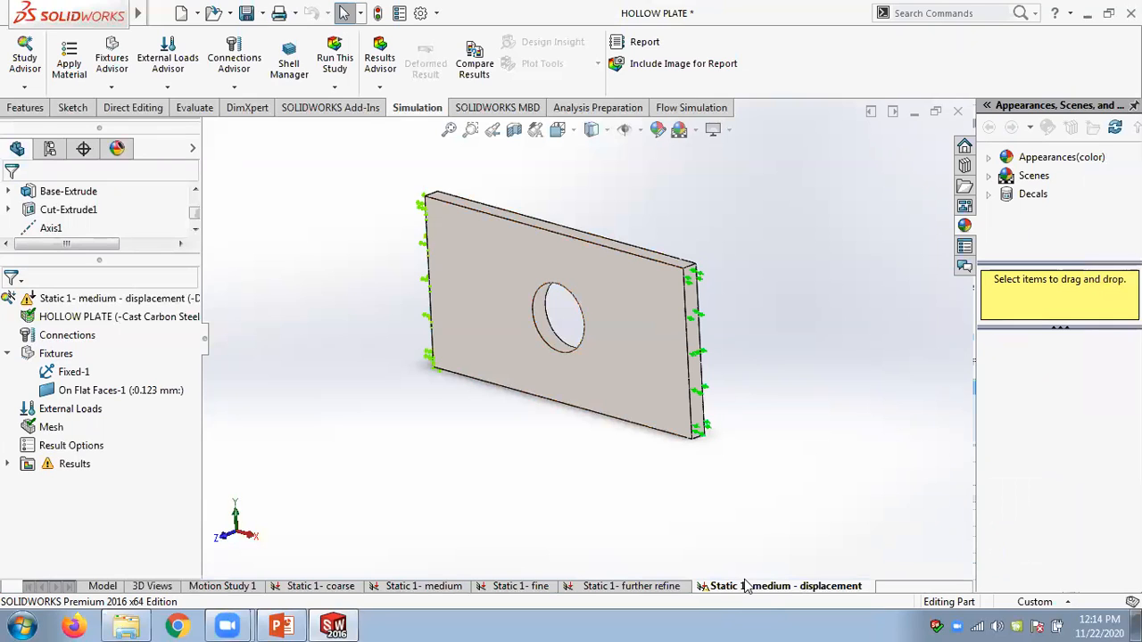
Check the maximum resultant displacement in the Static 1- medium study against the On Flat Faces-1 value in the displacement study.
left_click(422, 587)
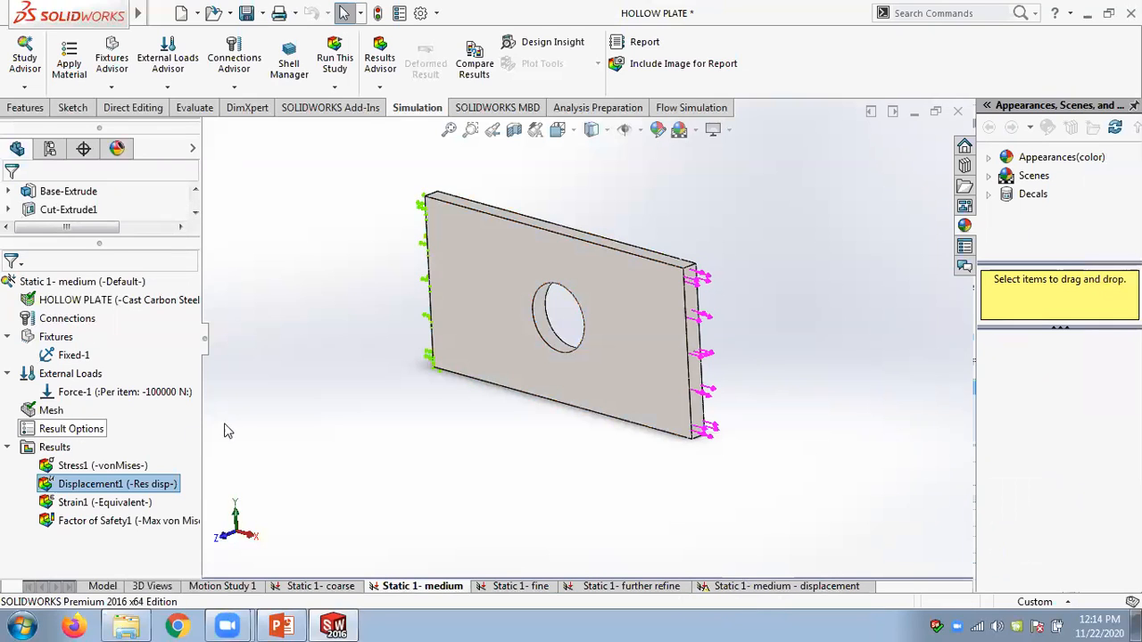
double_click(131, 485)
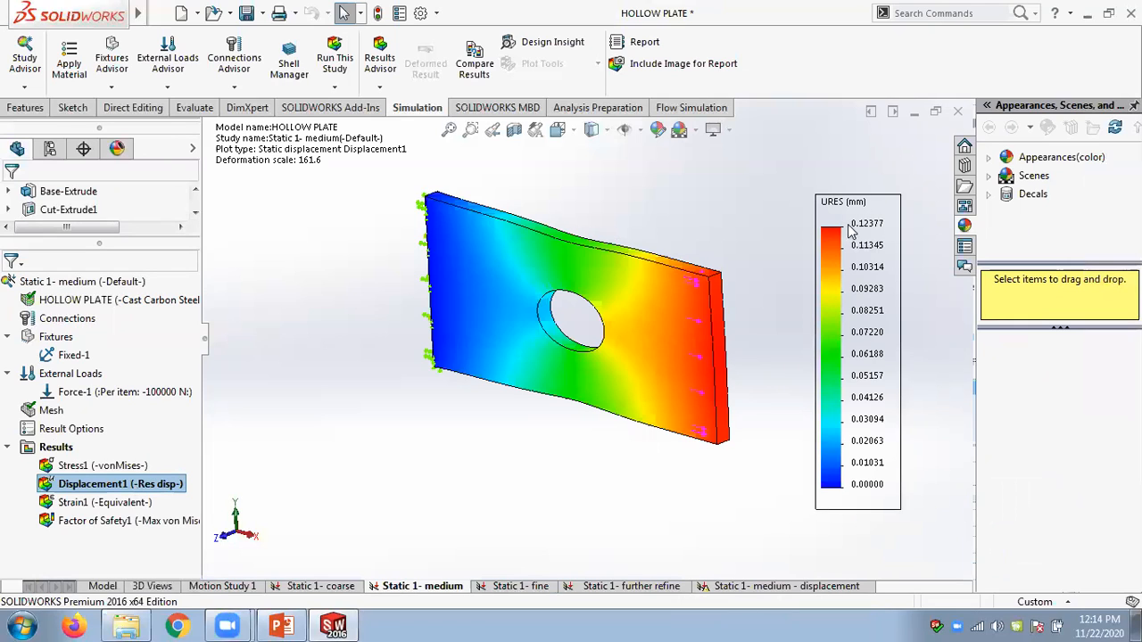
left_click(743, 585)
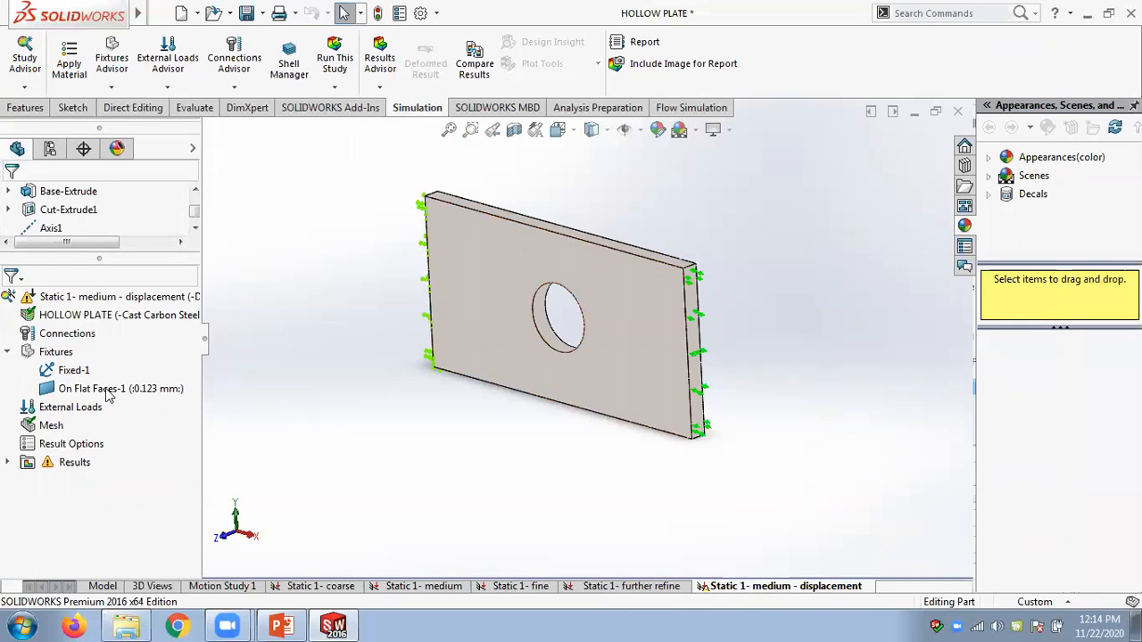
mouse_move(121, 392)
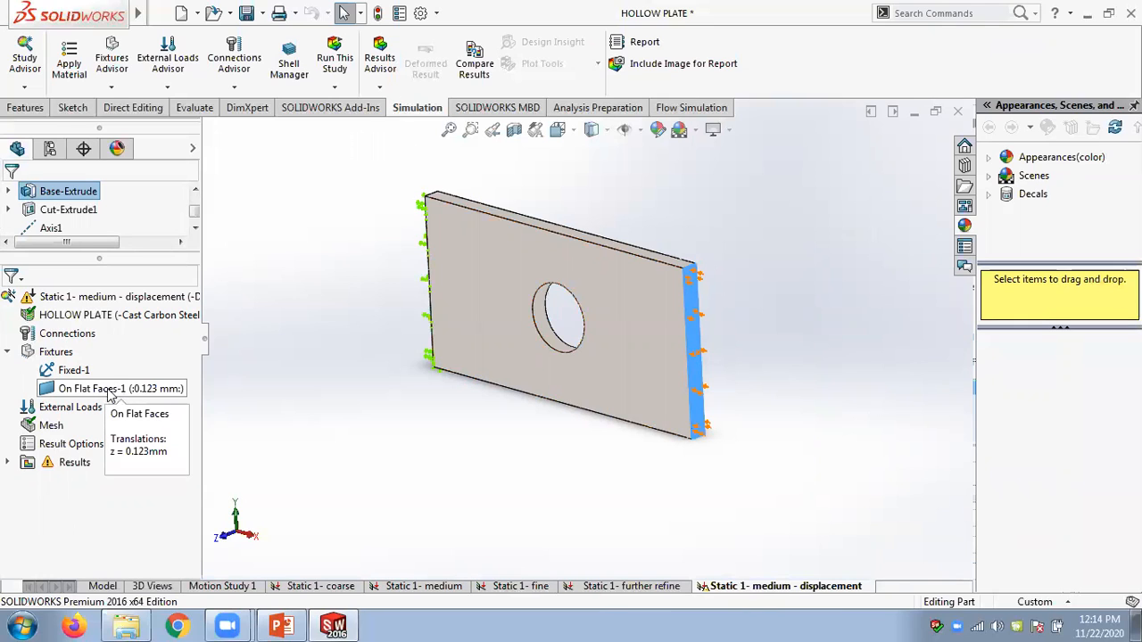
Reopen the On Flat Faces-1 fixture definition and review its type, selected face and normal translation value.
right_click(55, 351)
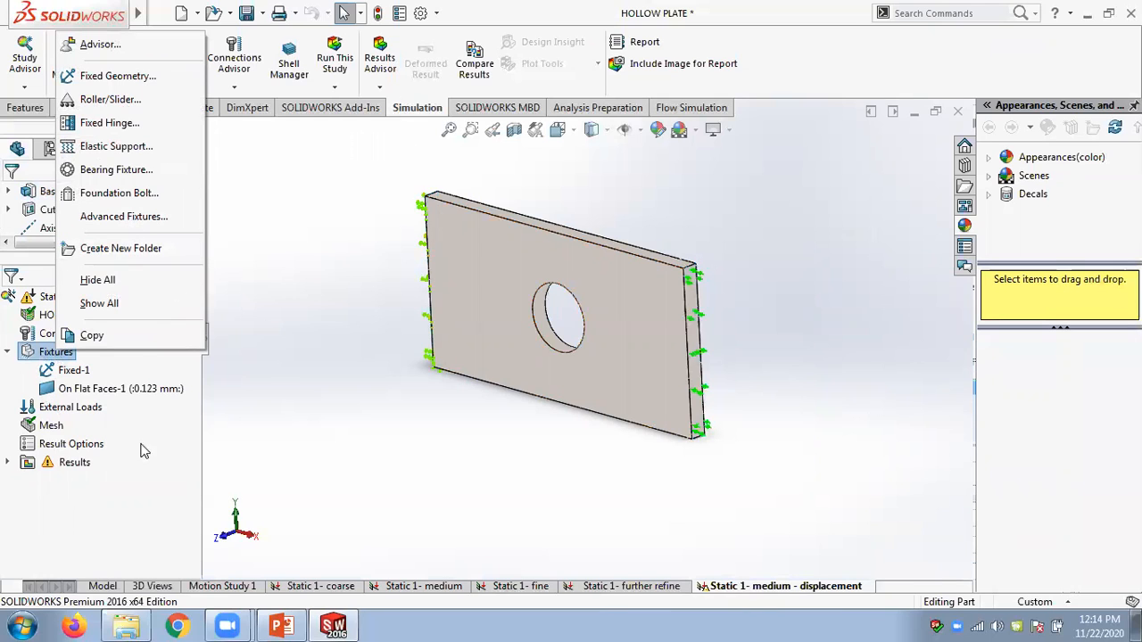
left_click(207, 438)
right_click(87, 407)
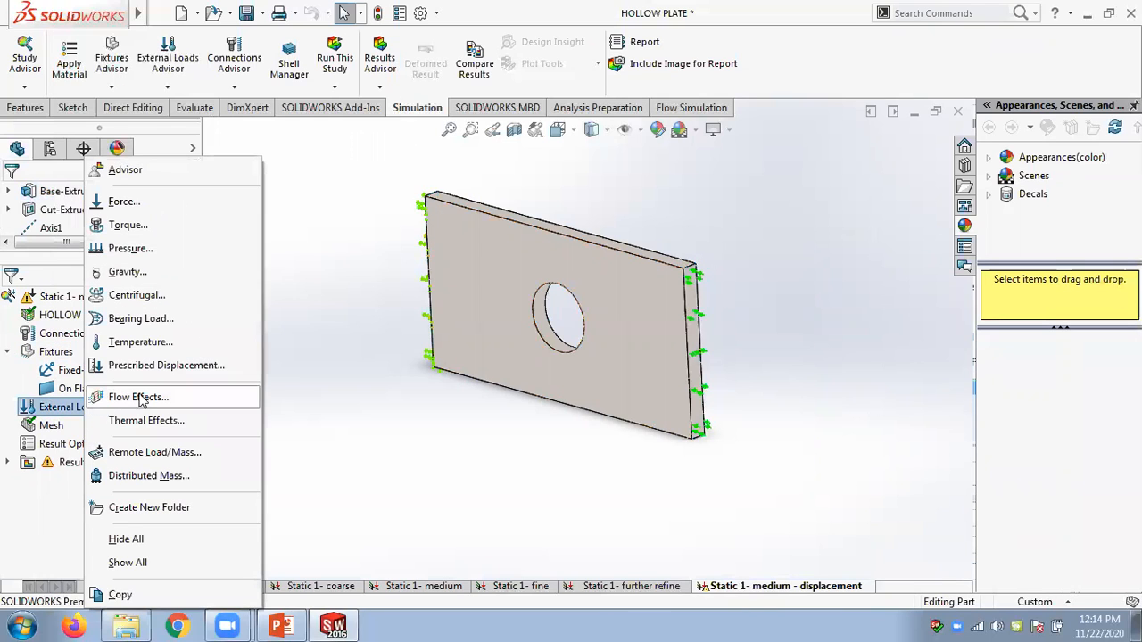
right_click(68, 389)
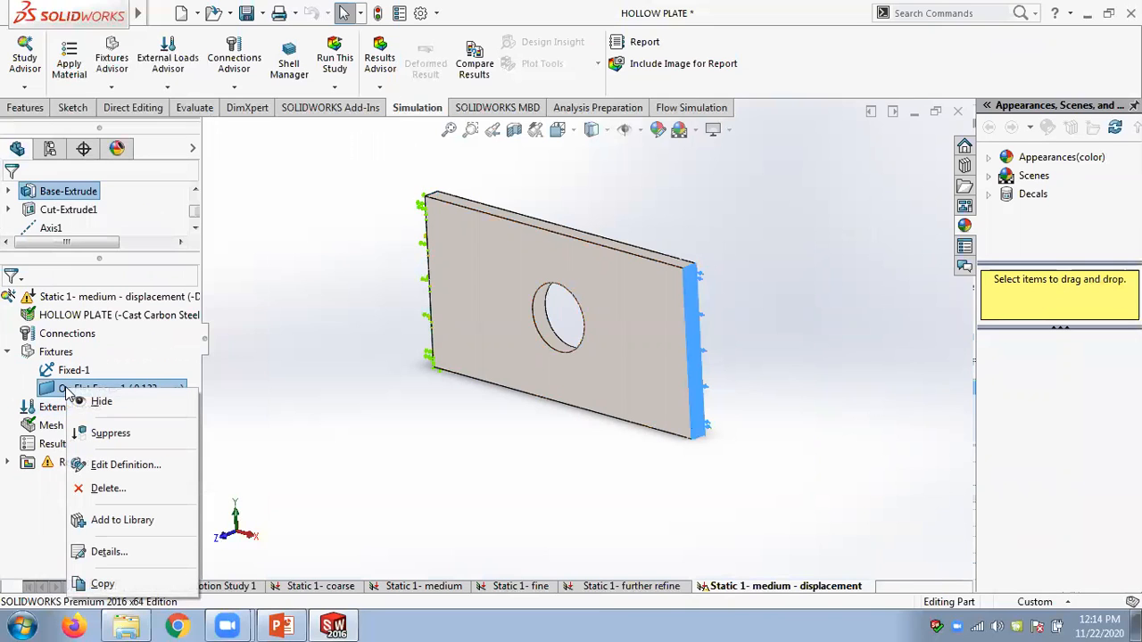
left_click(114, 464)
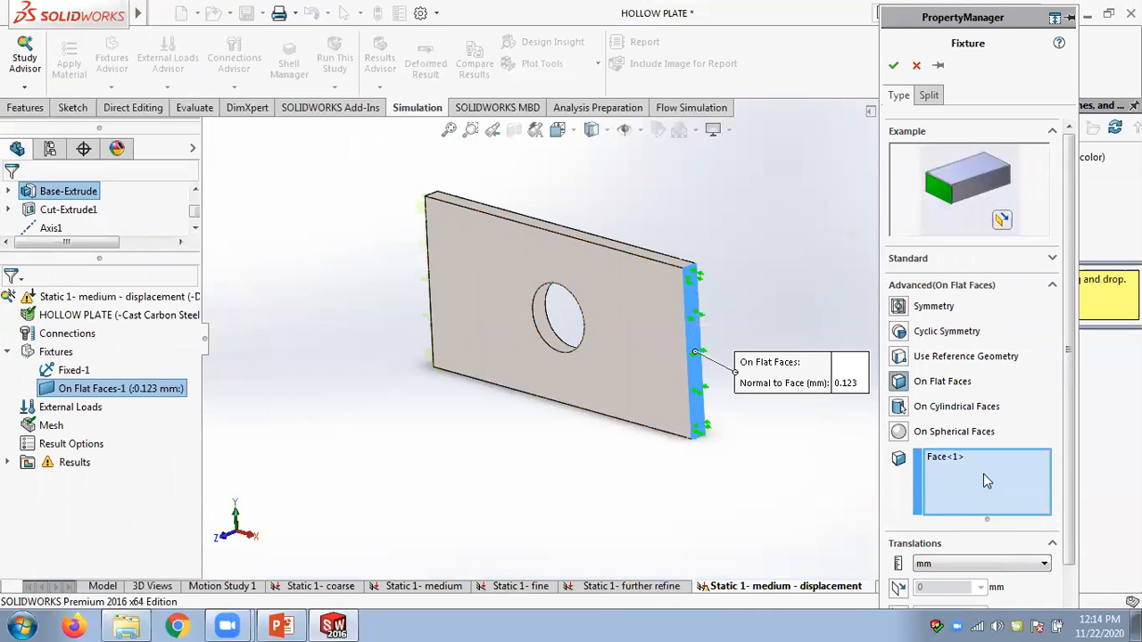
left_click(899, 382)
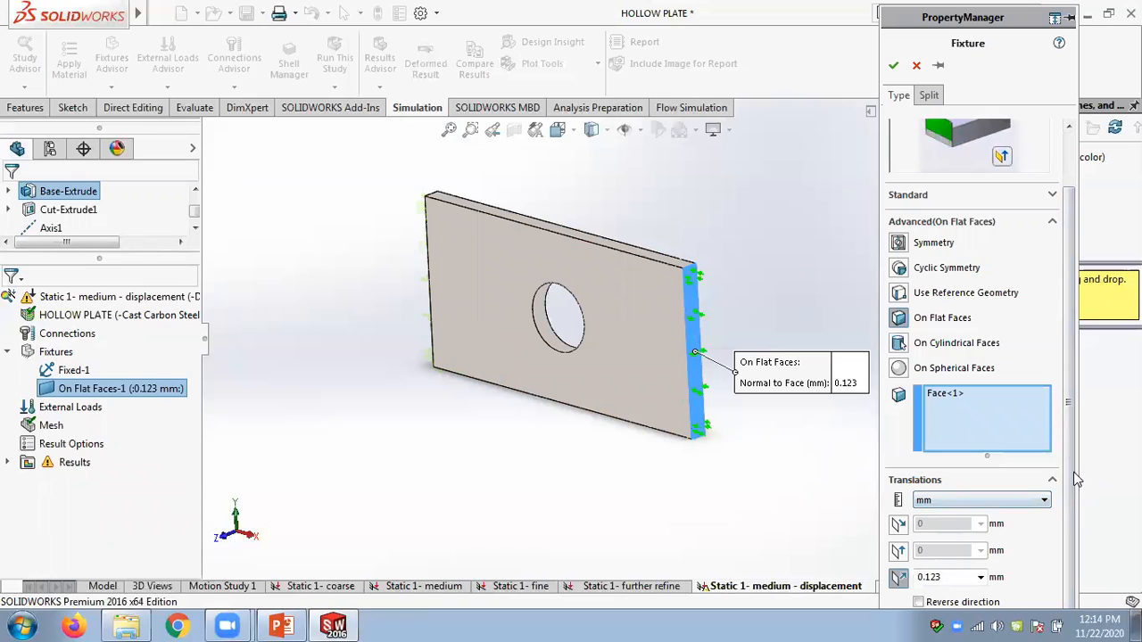
left_click_drag(1071, 480, 1070, 500)
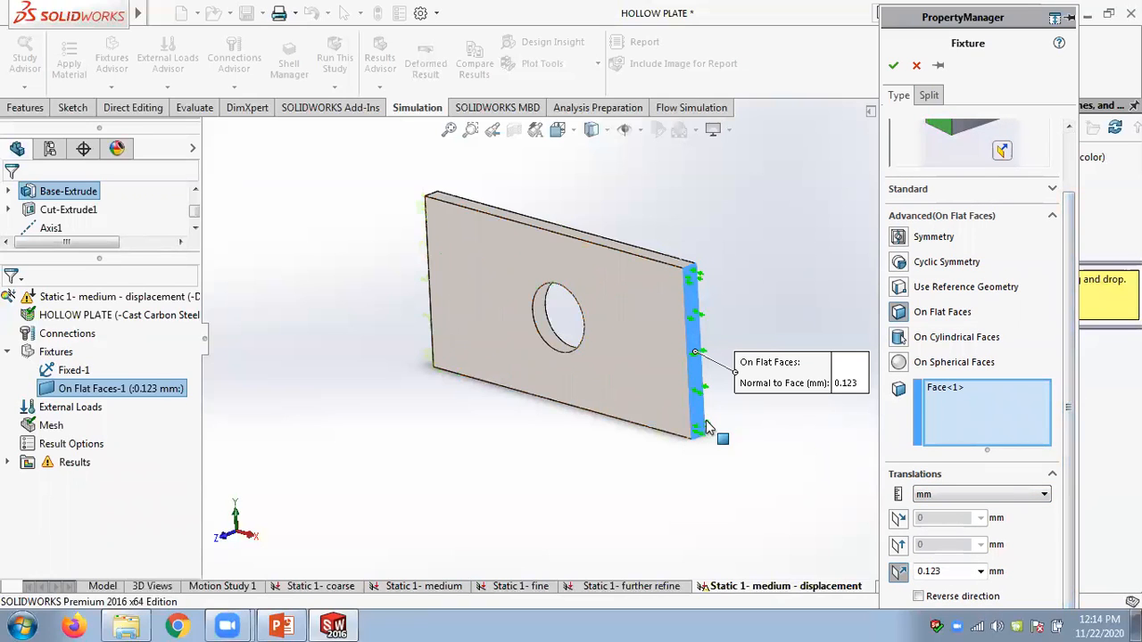
left_click_drag(948, 571, 917, 571)
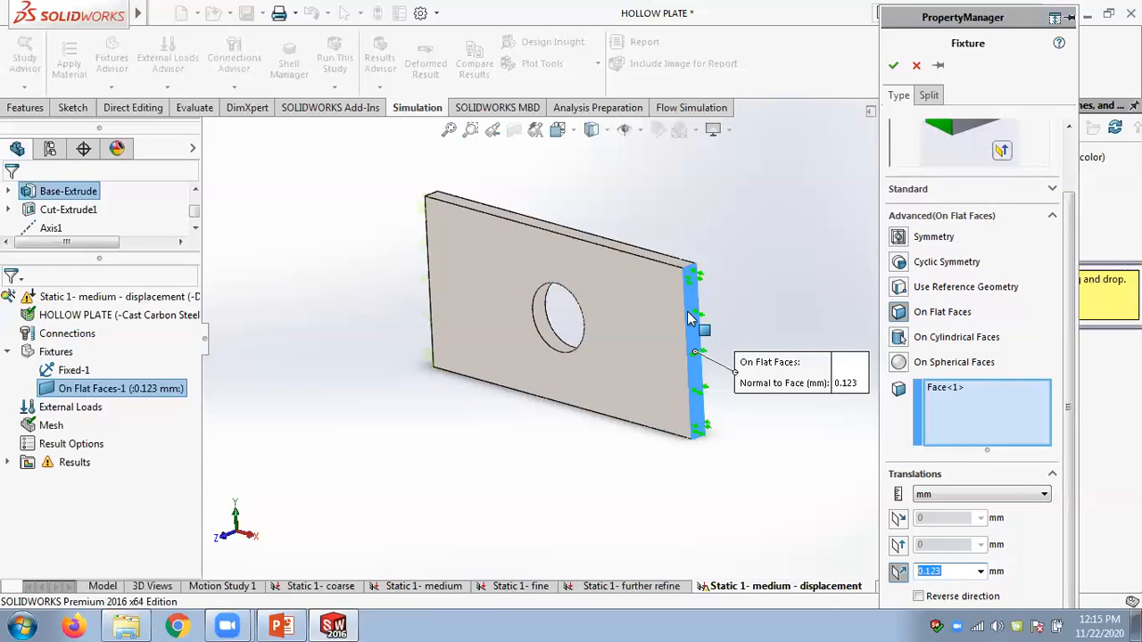
Try enabling the translation along face direction 2 in the fixture and switch it back off.
left_click(902, 548)
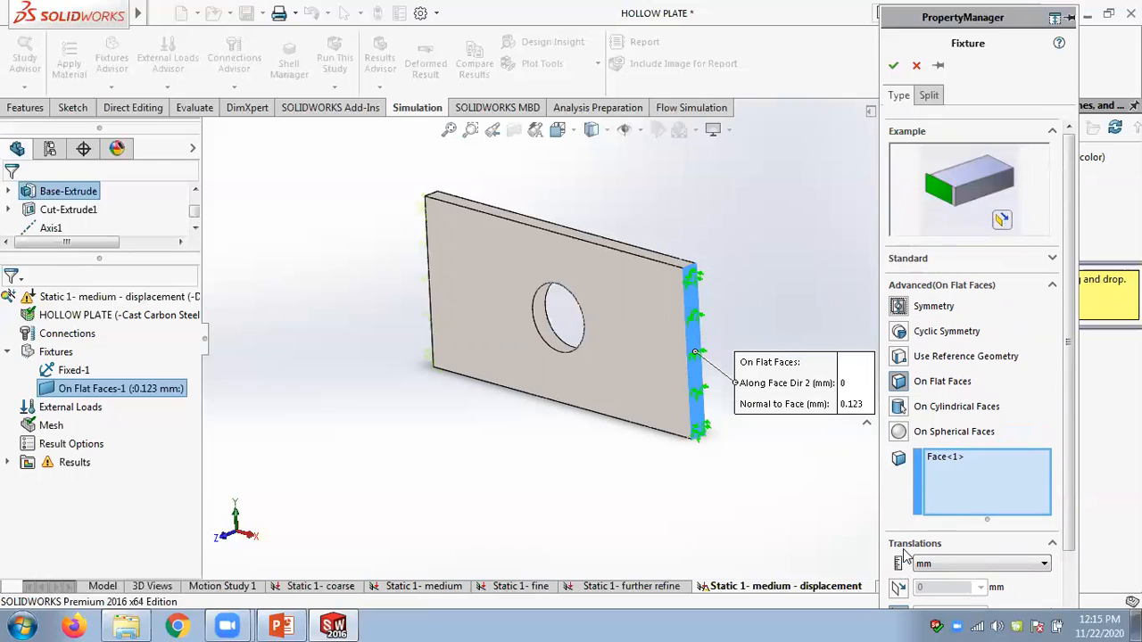
scroll(910, 540, "down", 2)
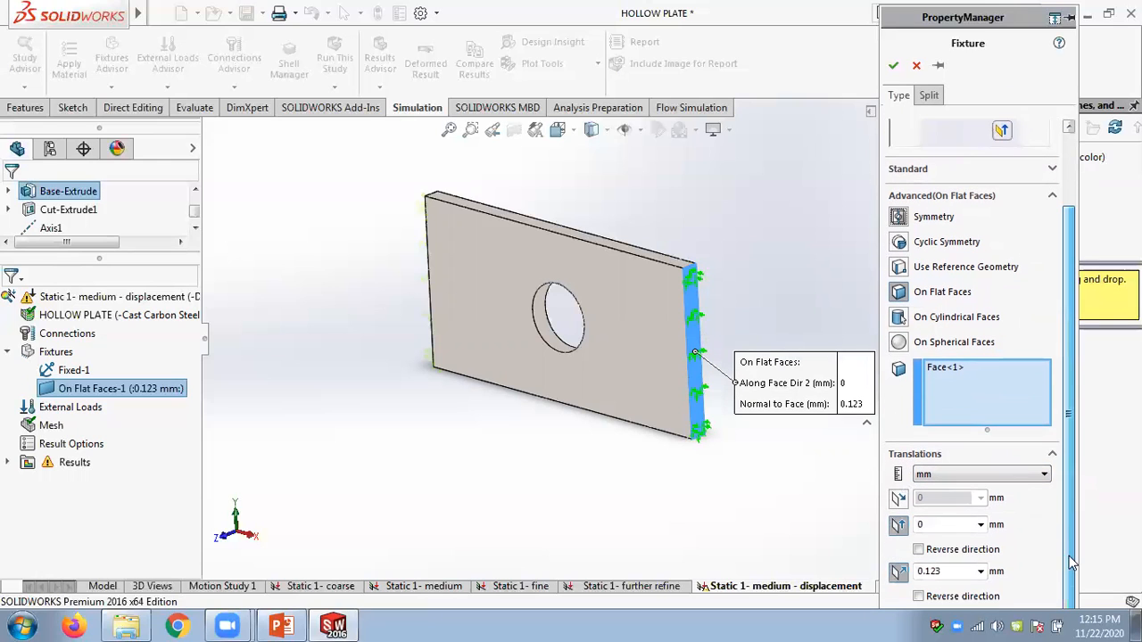
left_click(899, 528)
scroll(928, 562, "down", 3)
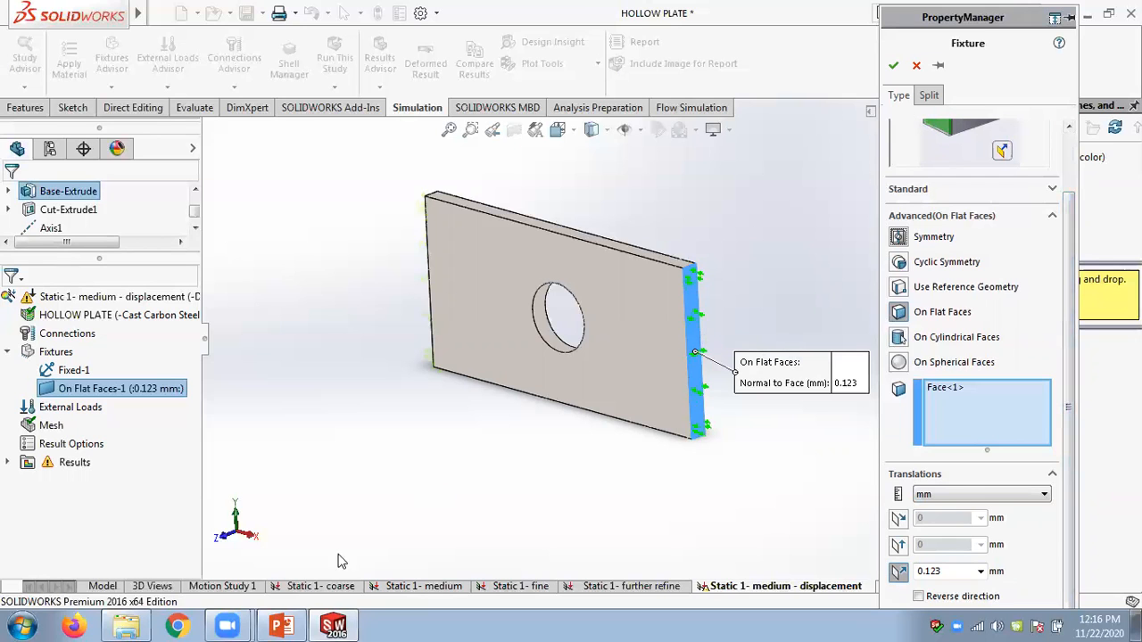
Switch to PowerPoint and examine the restraint definition on slide 42 at 130% zoom, including the prescribed displacement and Reverse direction settings.
left_click(284, 624)
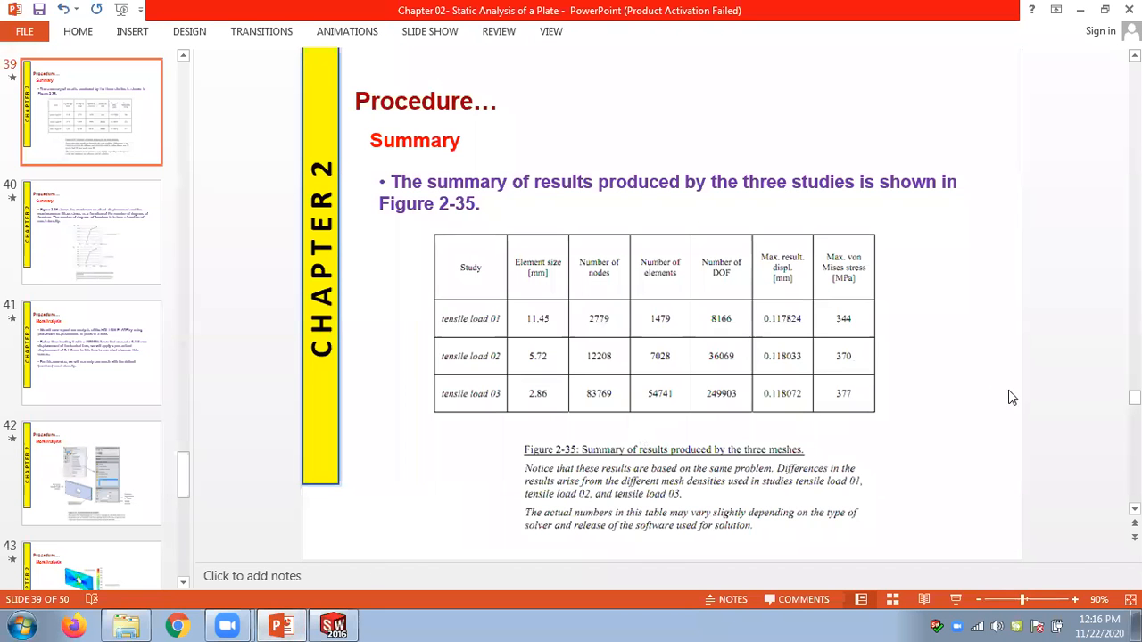
key("Down")
key("Down")
key("Down")
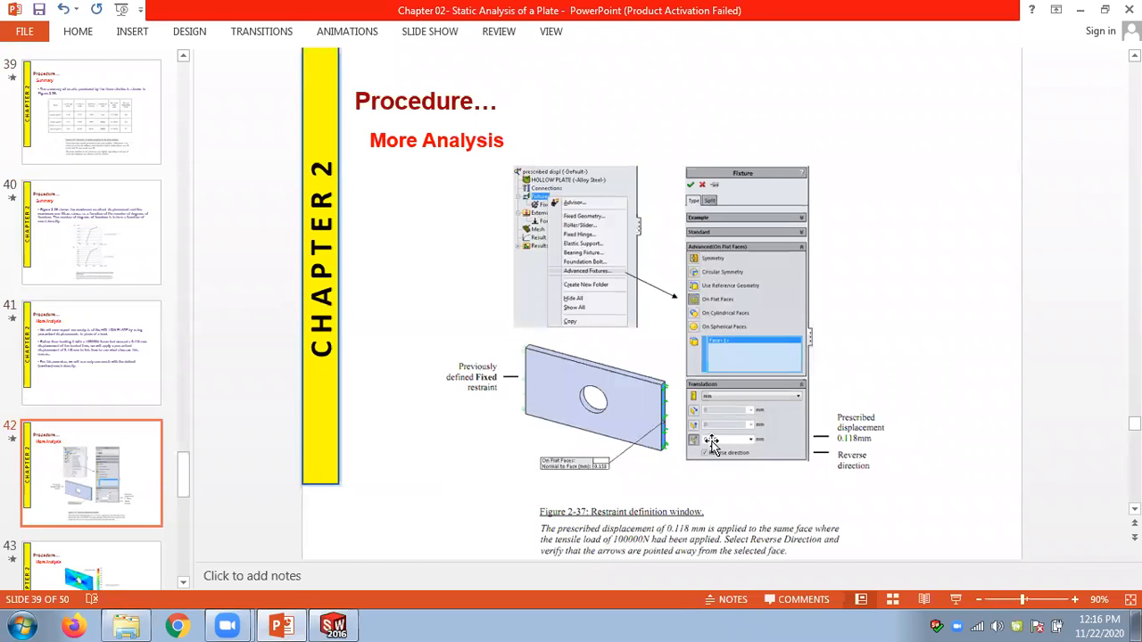
left_click(1076, 600)
left_click(1076, 600)
left_click(1076, 601)
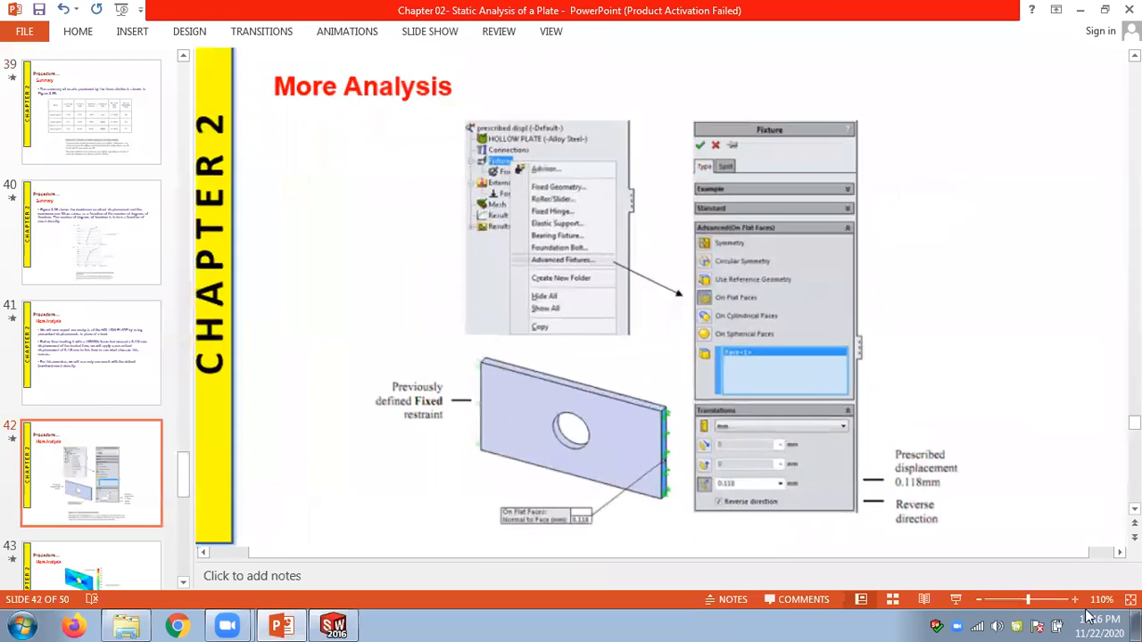
left_click(1075, 601)
scroll(966, 362, "down", 2)
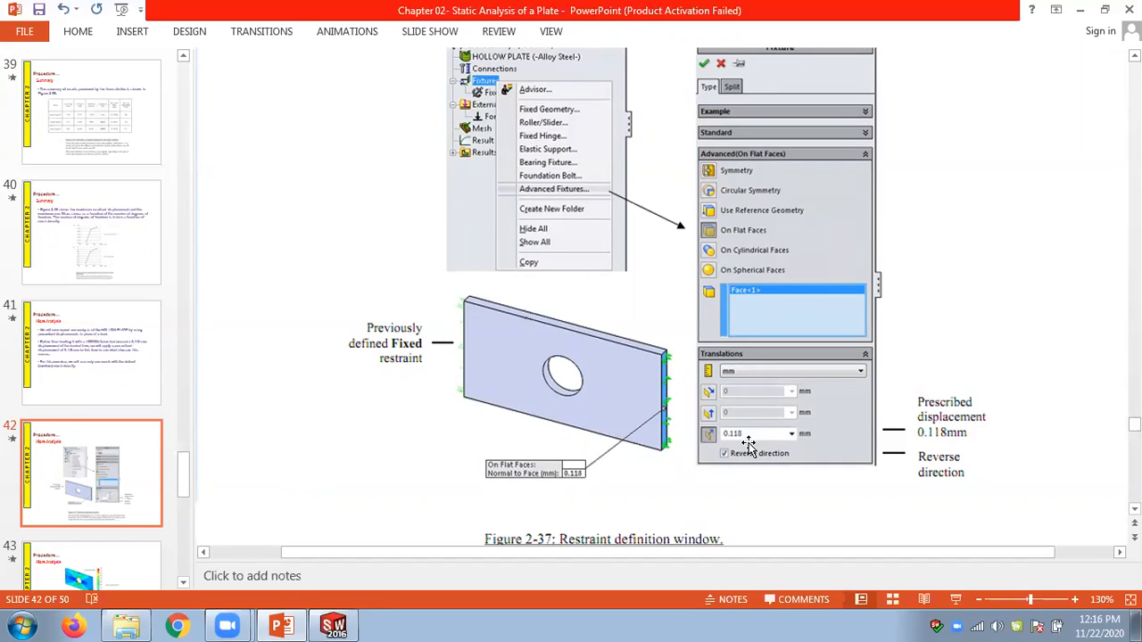
Switch back to SOLIDWORKS and enable Reverse direction for the On Flat Faces-1 normal translation, then accept the fixture.
left_click(333, 626)
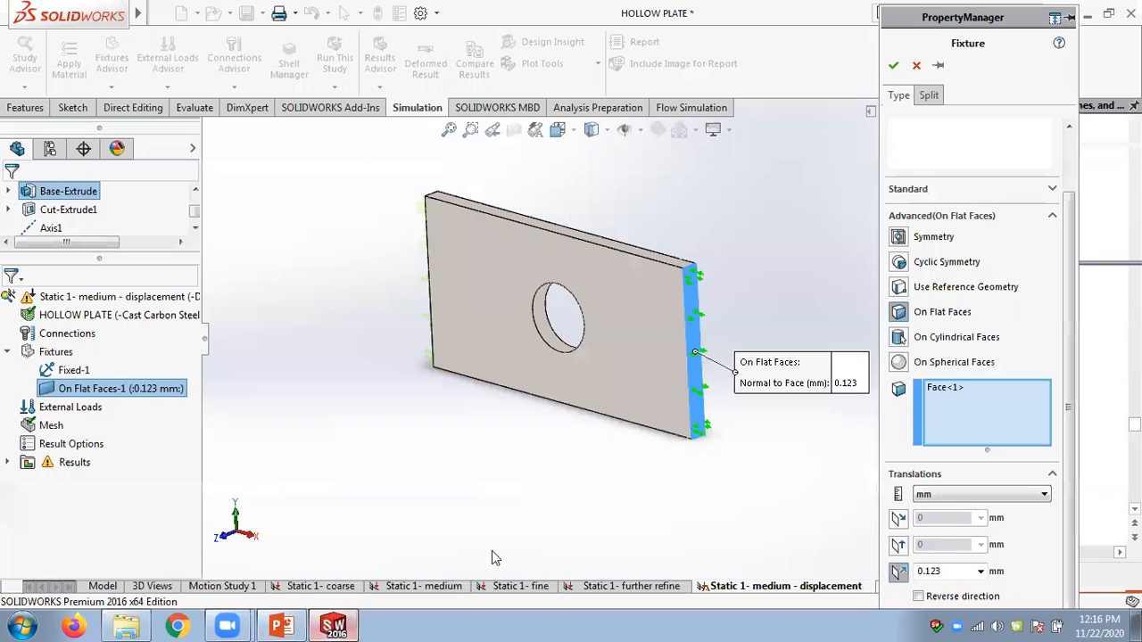
scroll(704, 437, "down", 6)
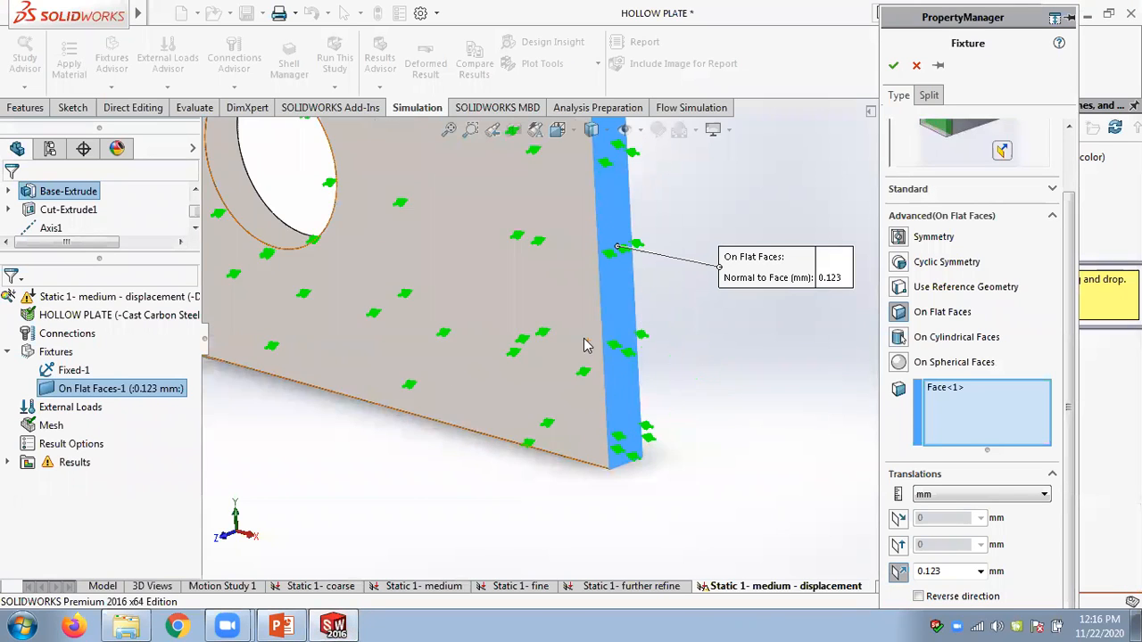
left_click(919, 596)
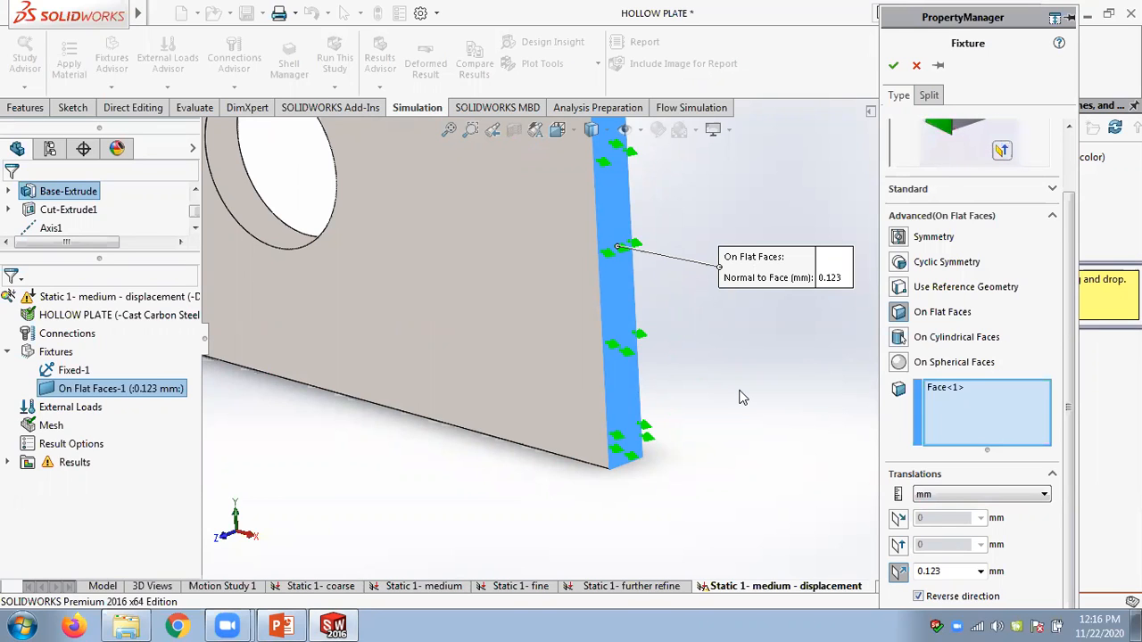
scroll(696, 360, "up", 2)
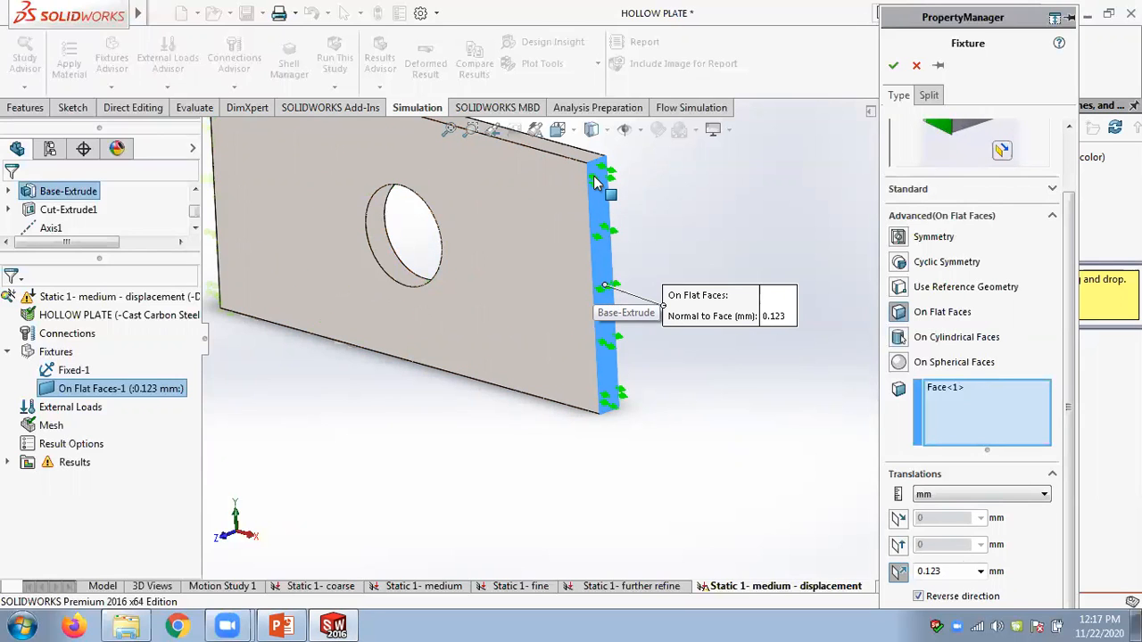
left_click(891, 68)
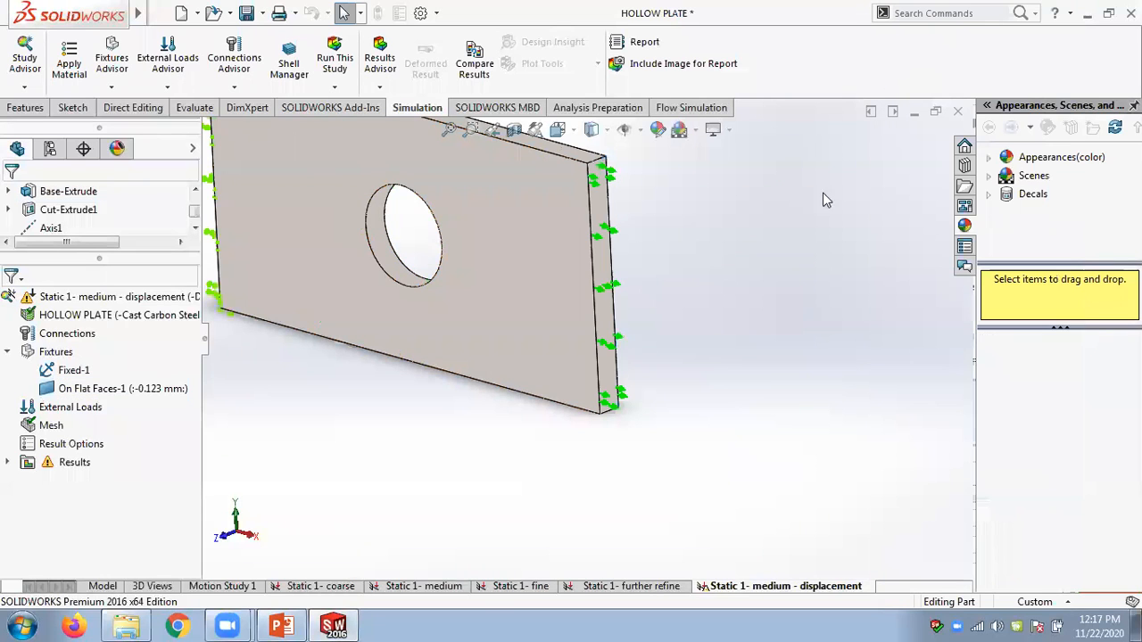
scroll(748, 305, "up", 2)
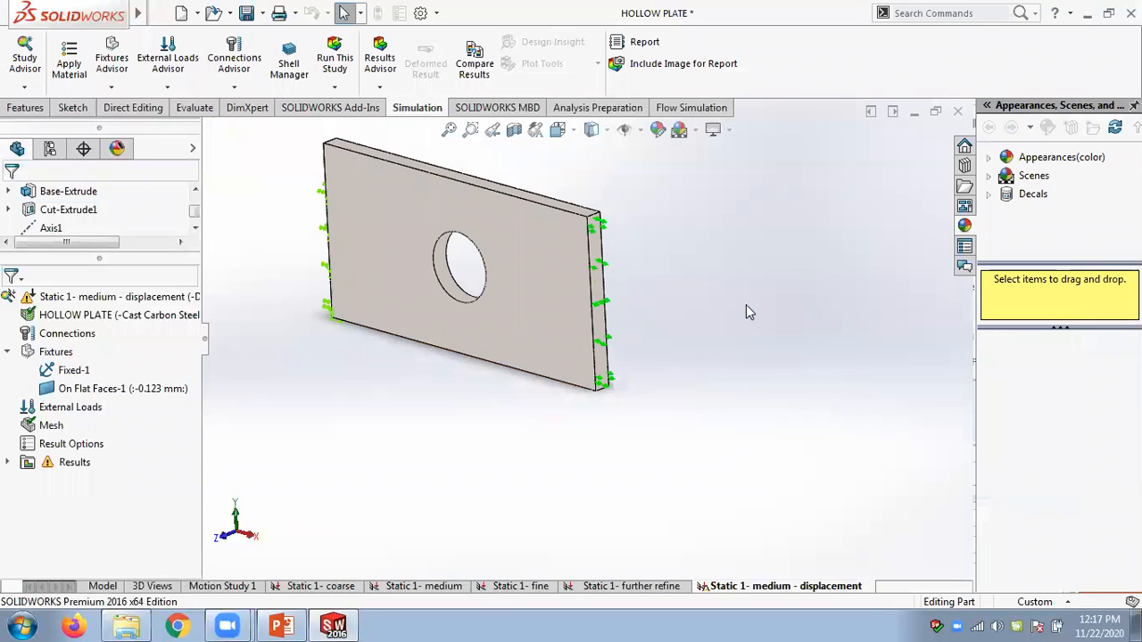
Display the Displacement1 resultant displacement plot of the Static 1- medium study and examine the loaded end face.
double_click(424, 589)
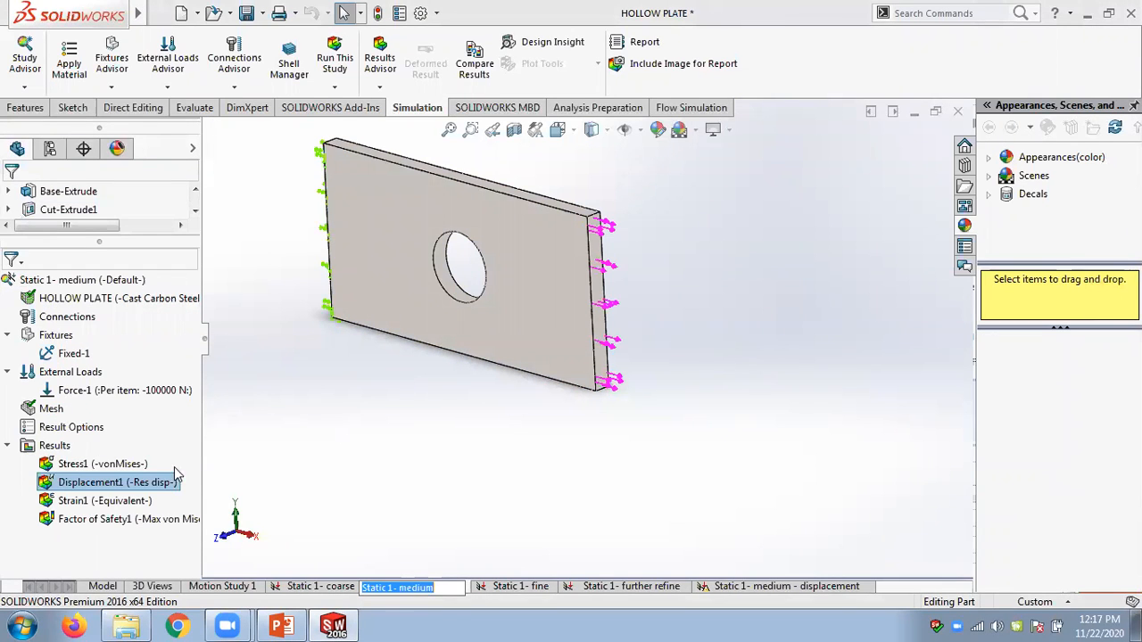
left_click(99, 486)
left_click(100, 483)
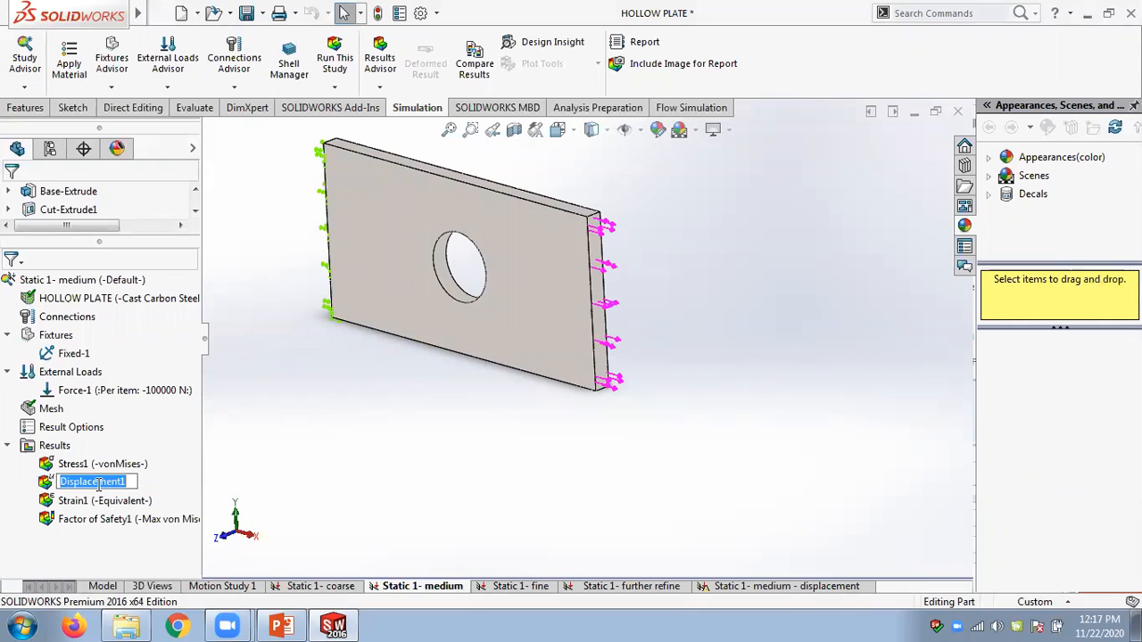
double_click(45, 484)
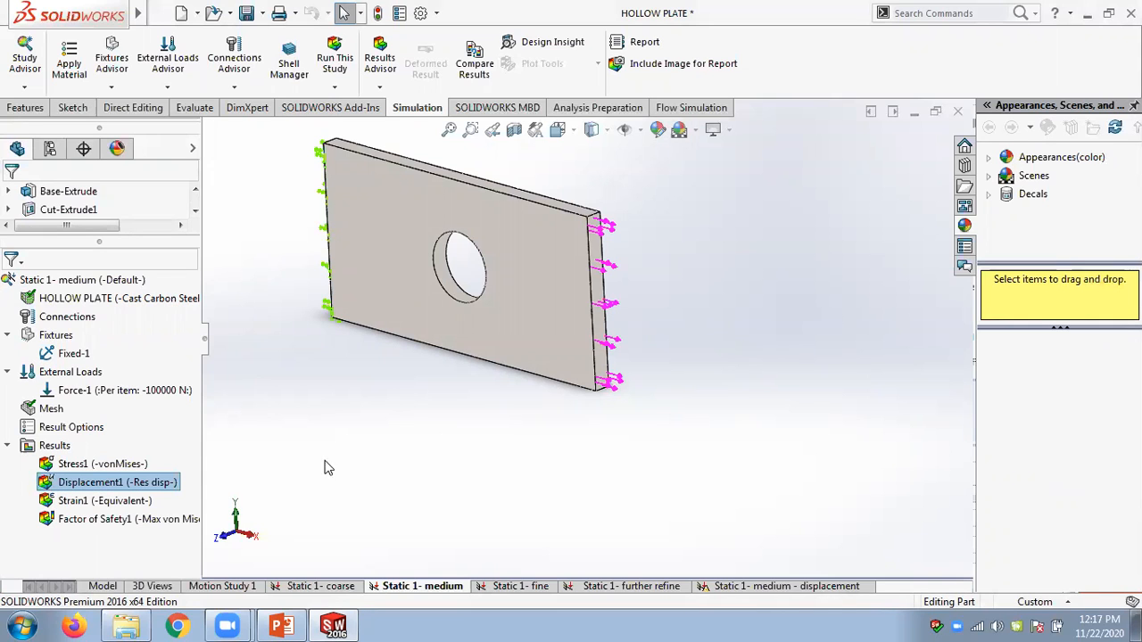
scroll(537, 269, "down", 3)
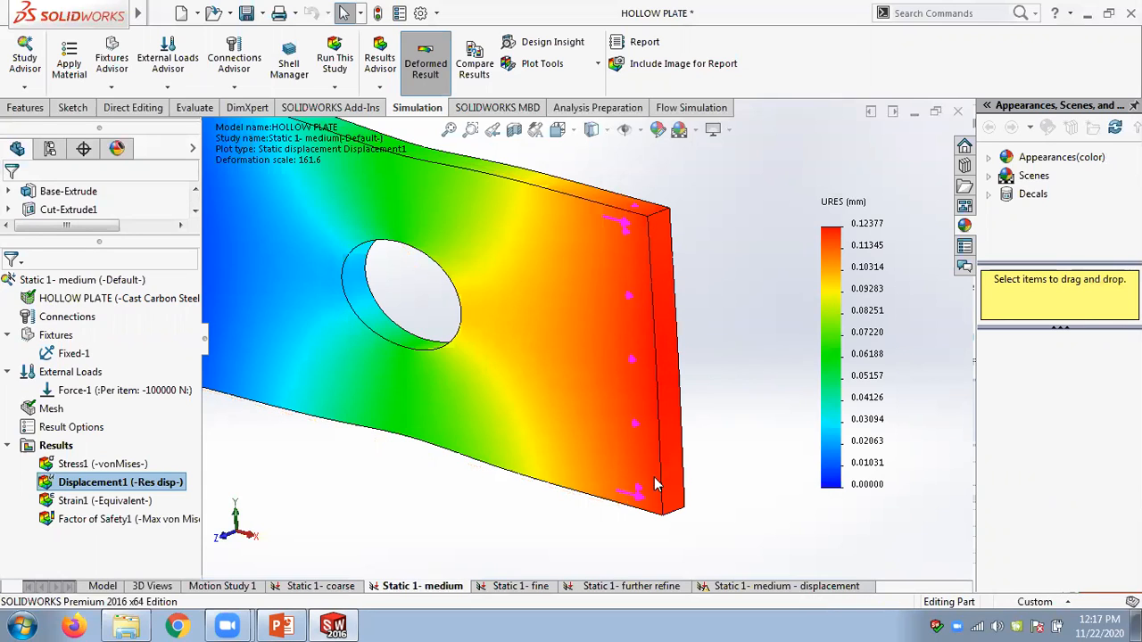
scroll(747, 362, "up", 2)
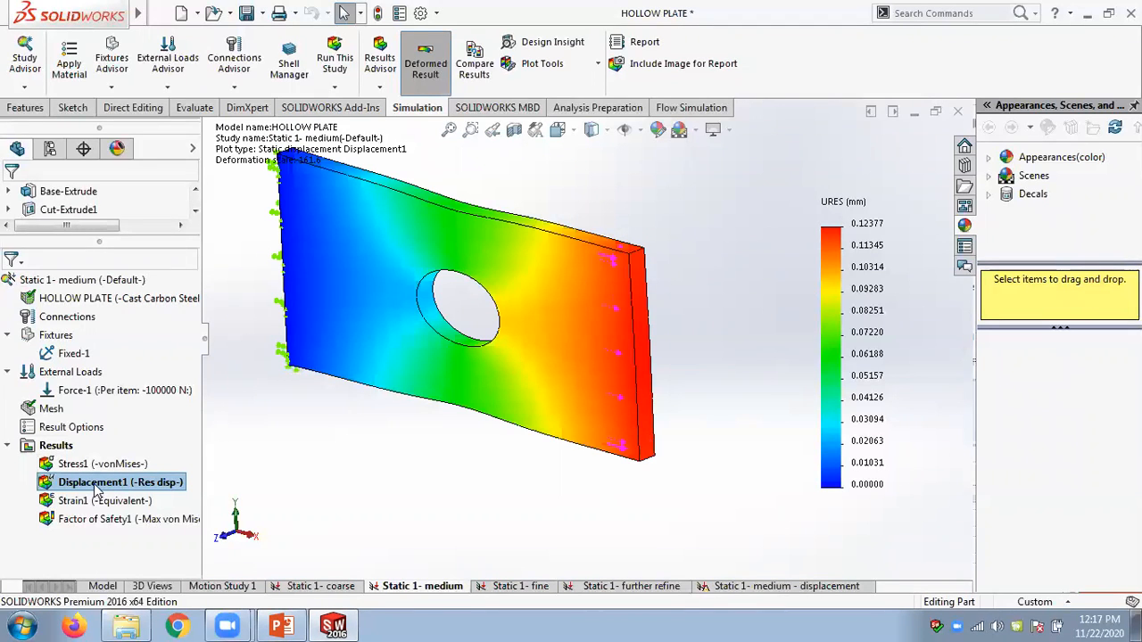
Review the result force listing for the Static 1- medium study and close it.
right_click(53, 445)
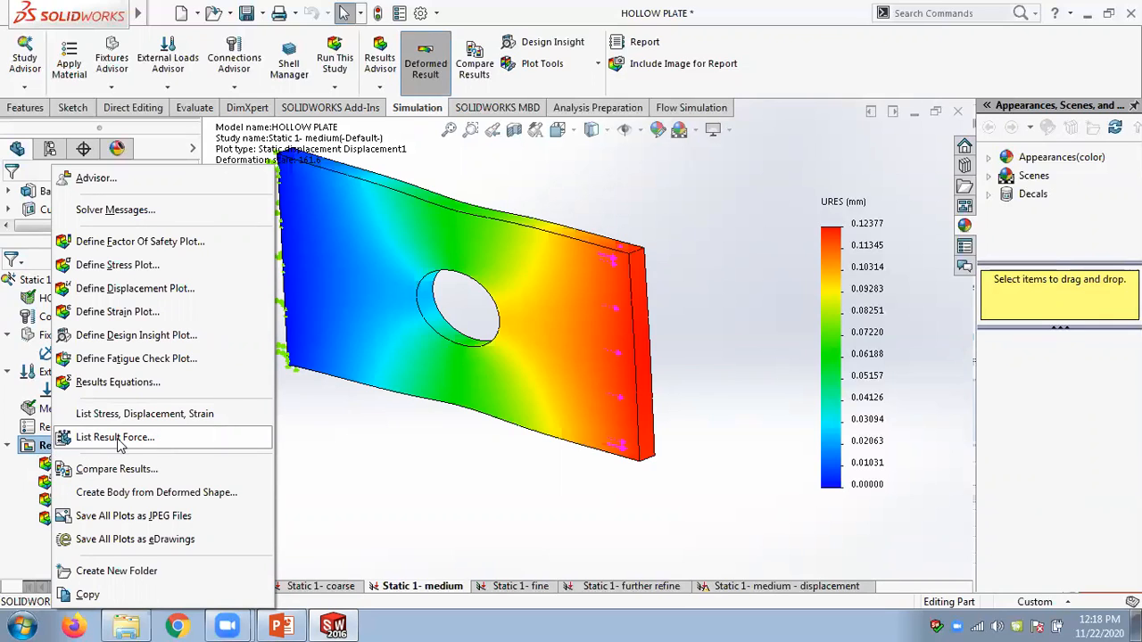
left_click(98, 441)
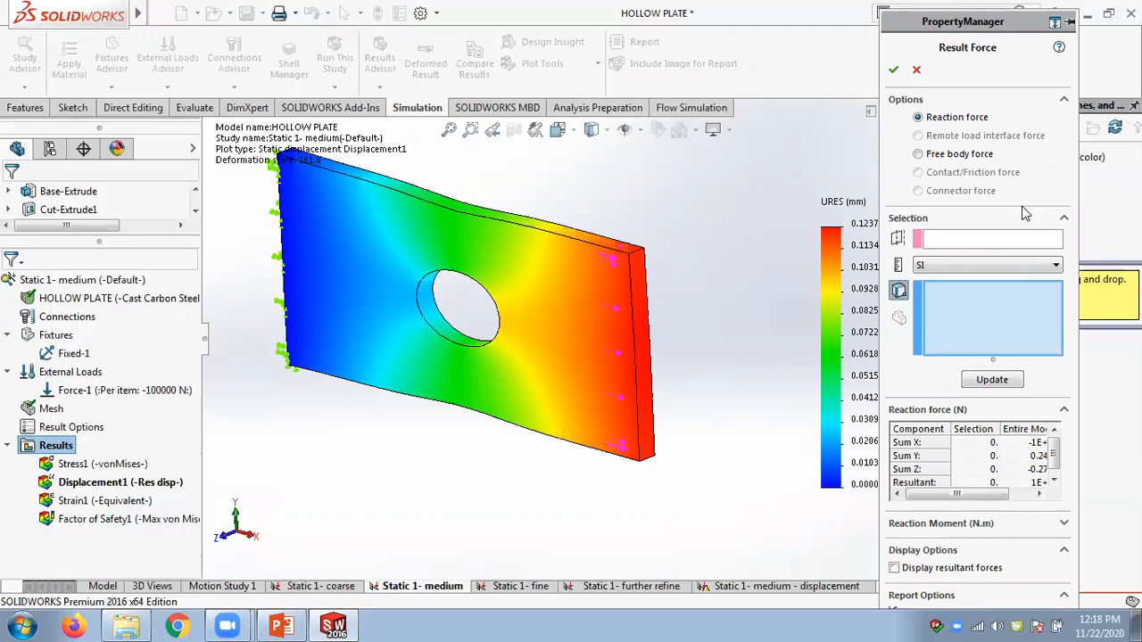
left_click(916, 69)
Examine the List Results settings for resultant displacement in the Static 1- medium study, including the extremes and list set options, and cancel.
right_click(55, 445)
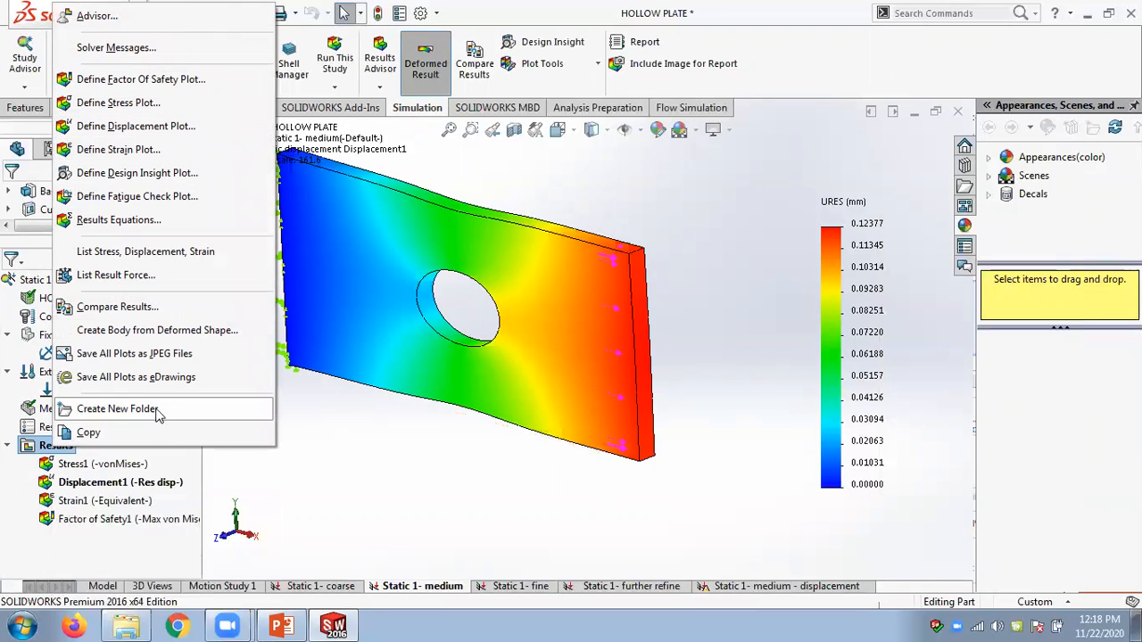
left_click(138, 255)
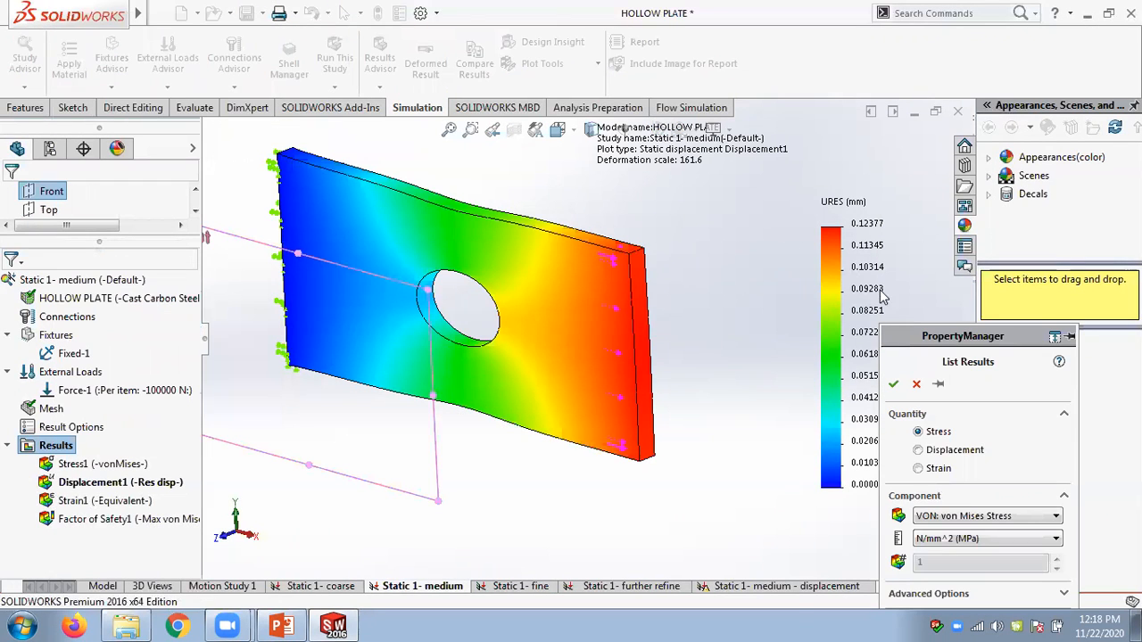
left_click_drag(912, 337, 904, 235)
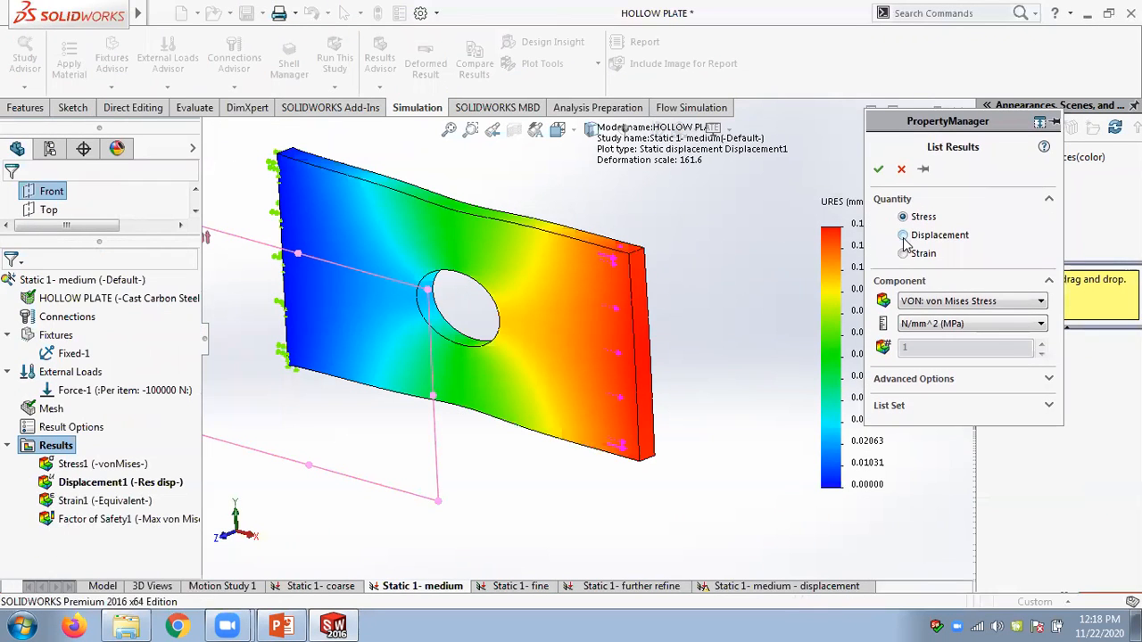
left_click(904, 235)
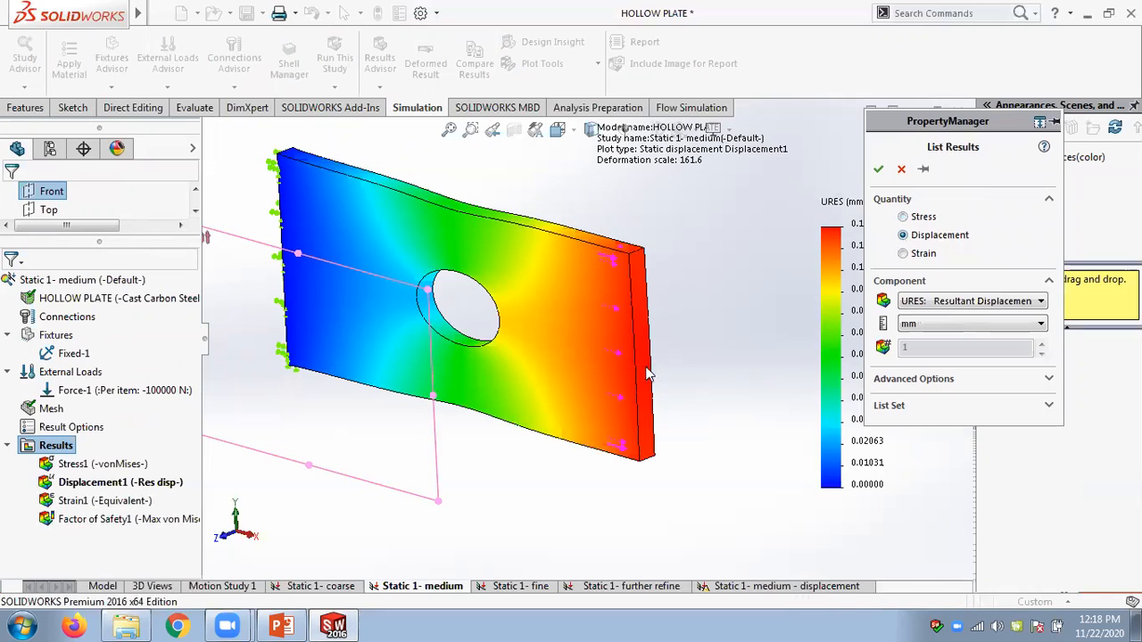
left_click(996, 384)
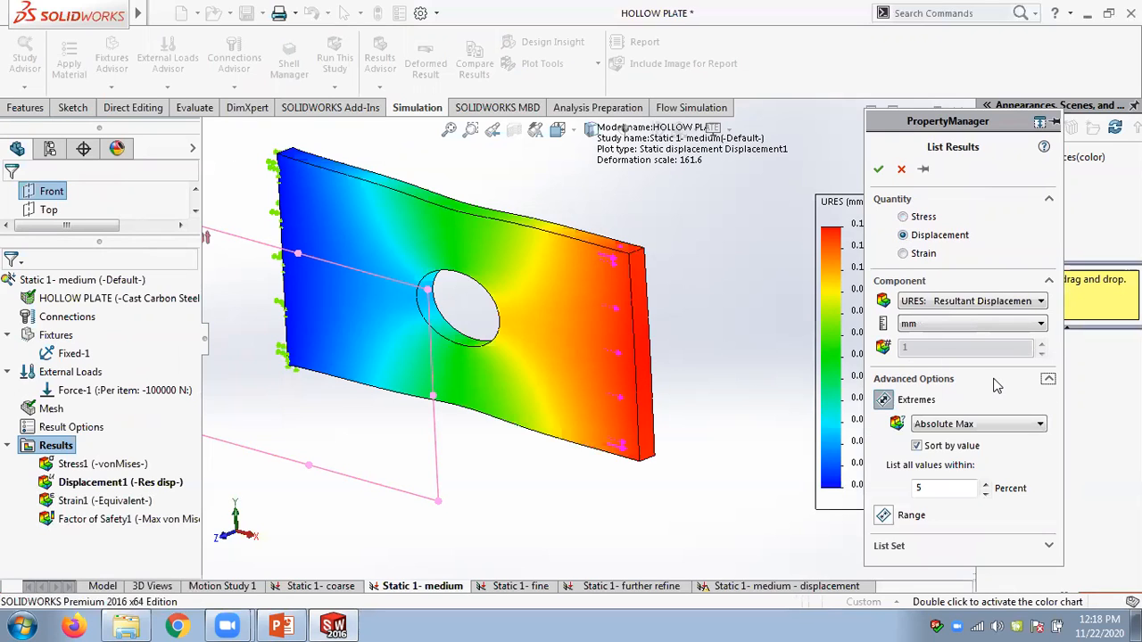
left_click(995, 384)
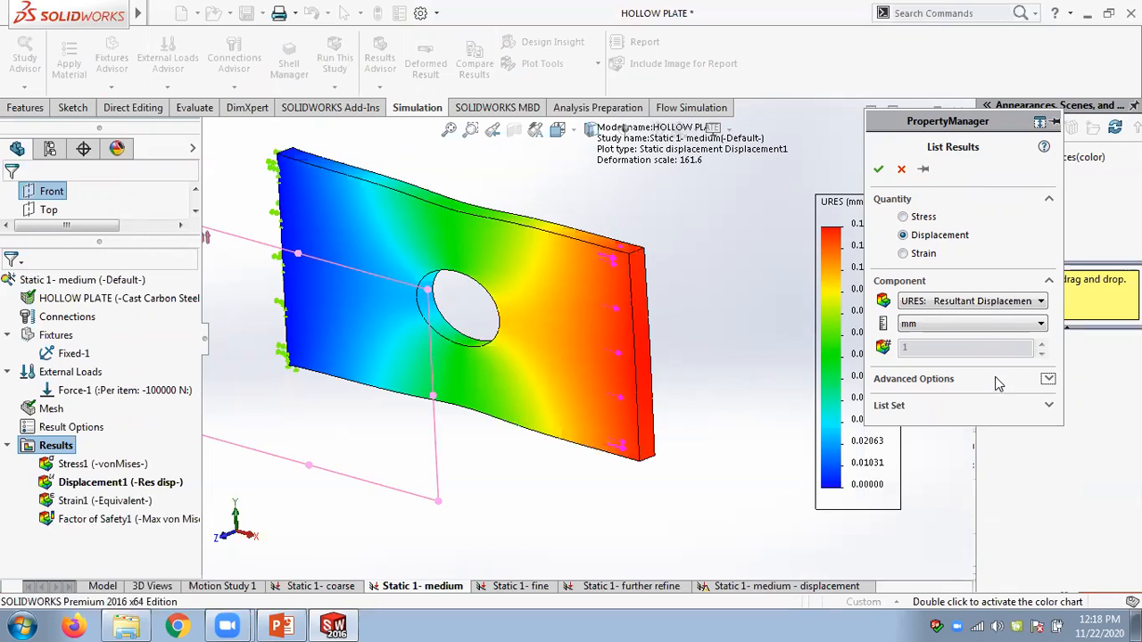
left_click(1045, 406)
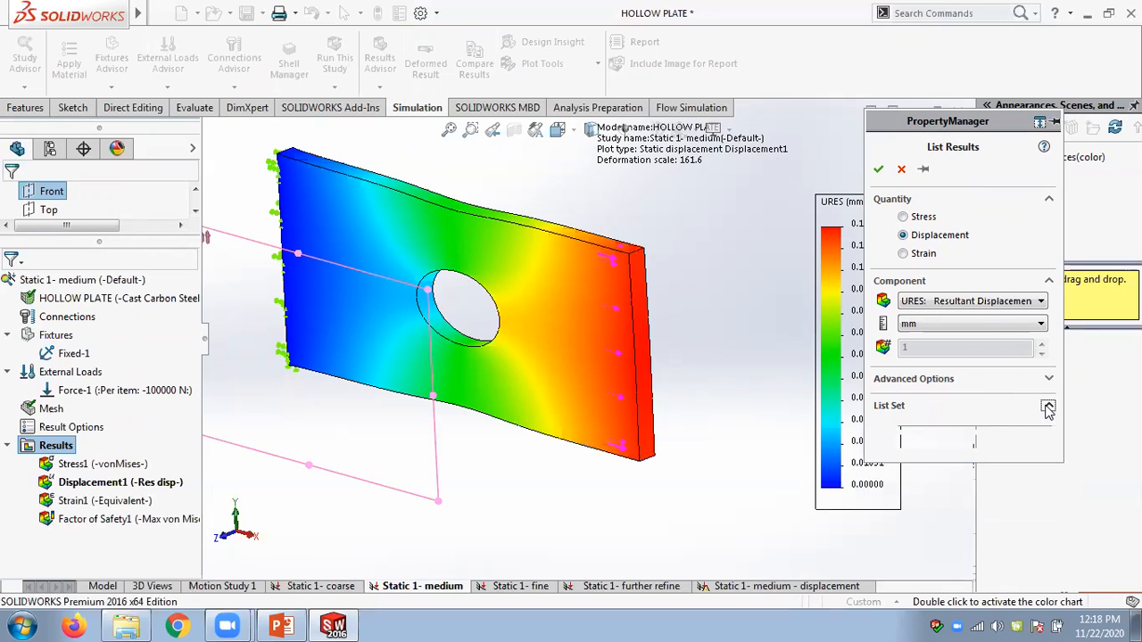
left_click(970, 384)
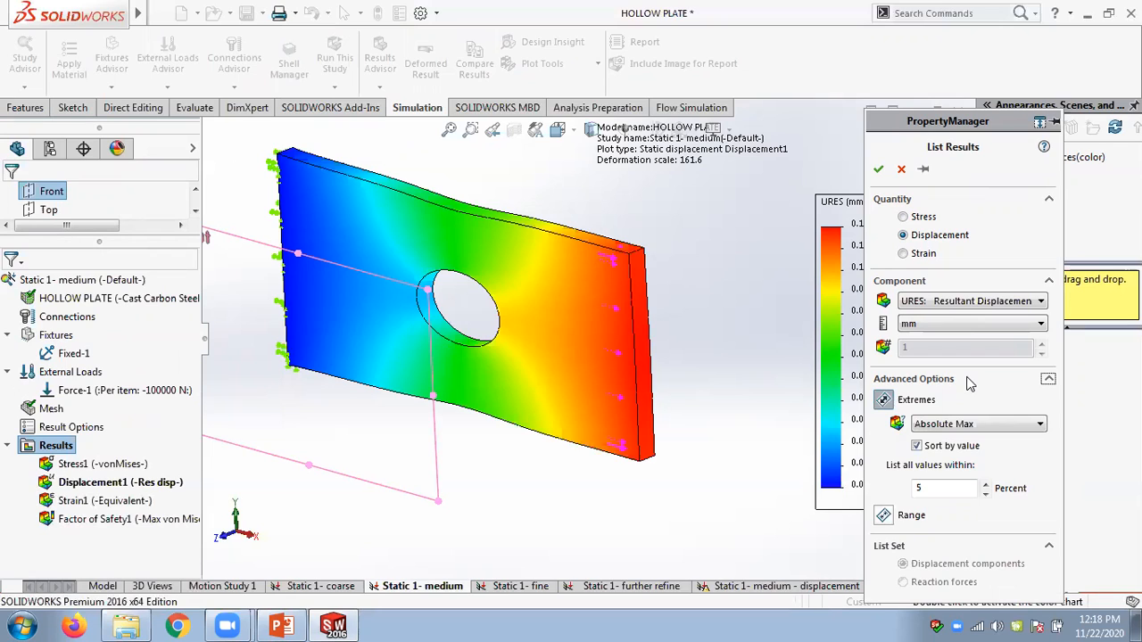
left_click(958, 426)
left_click(960, 437)
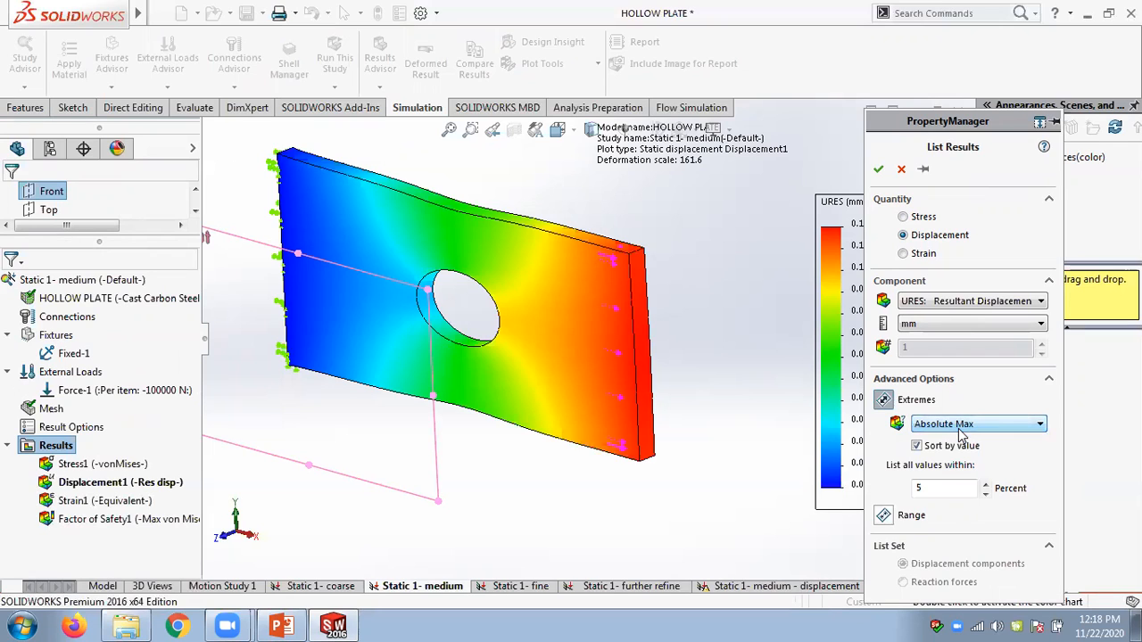
scroll(988, 489, "down", 1)
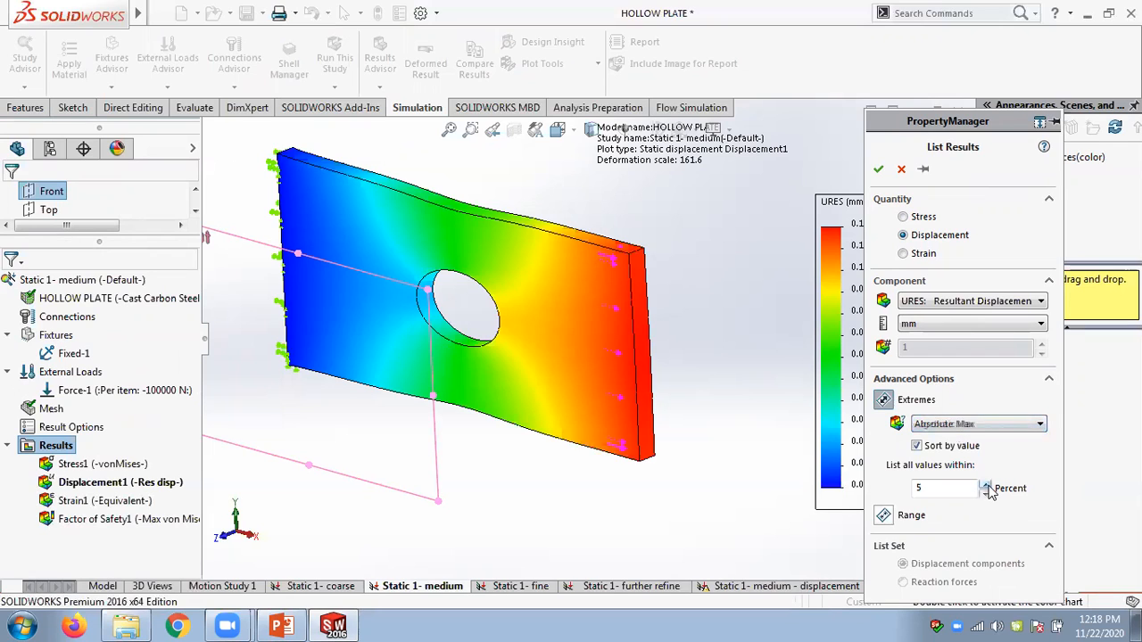
left_click(902, 169)
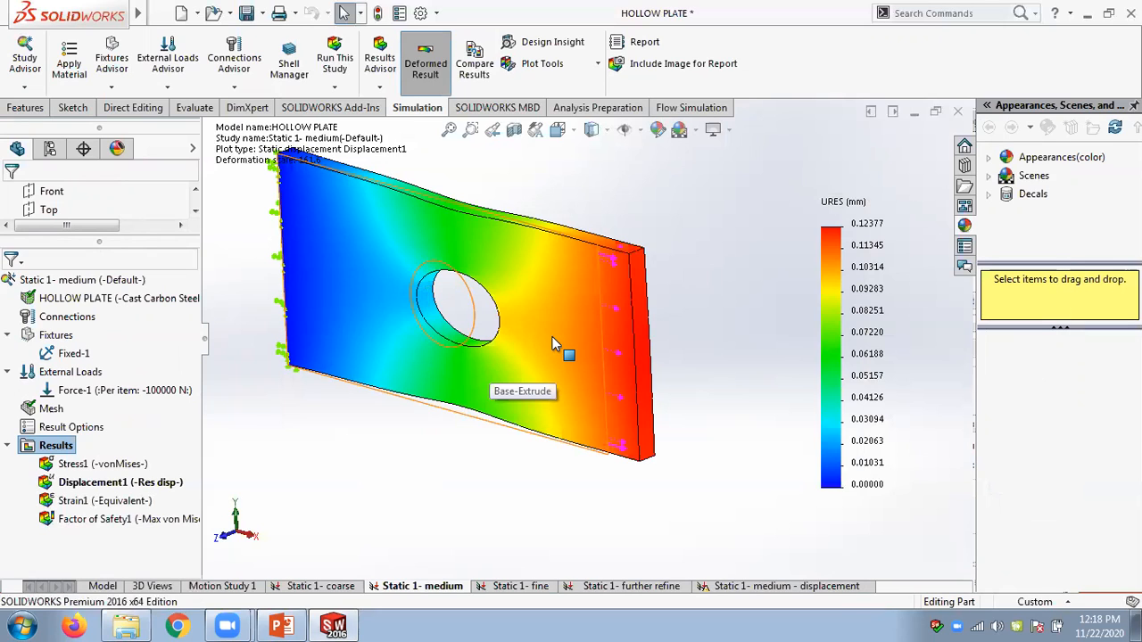
Inspect which quantities the Static 1- medium study's Result Options save to file and close them without changes.
right_click(54, 428)
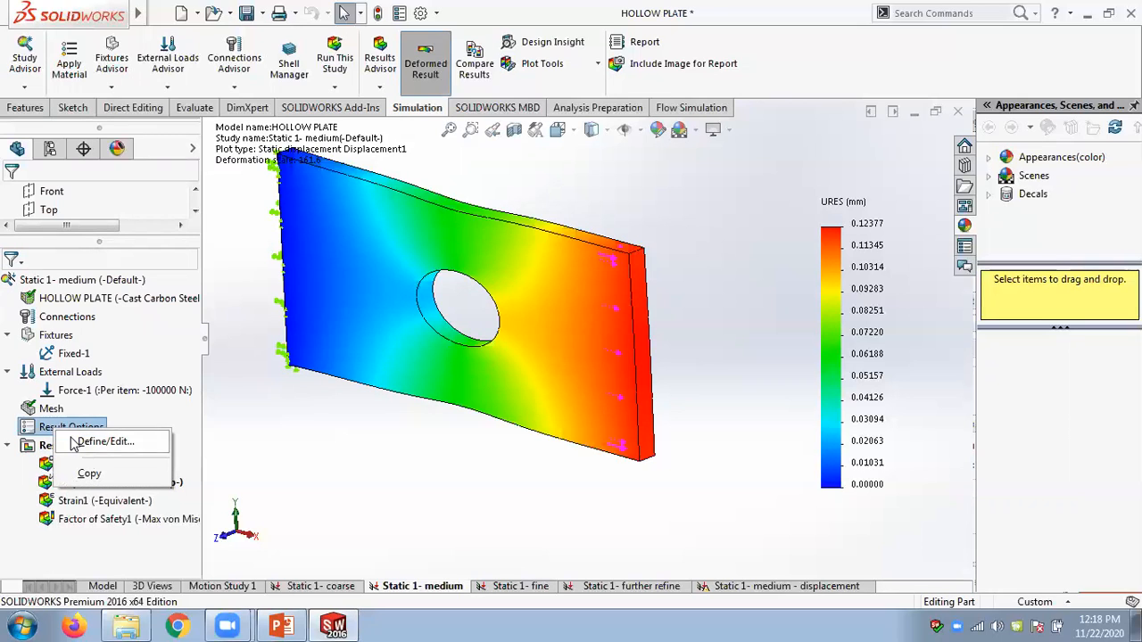
left_click(98, 441)
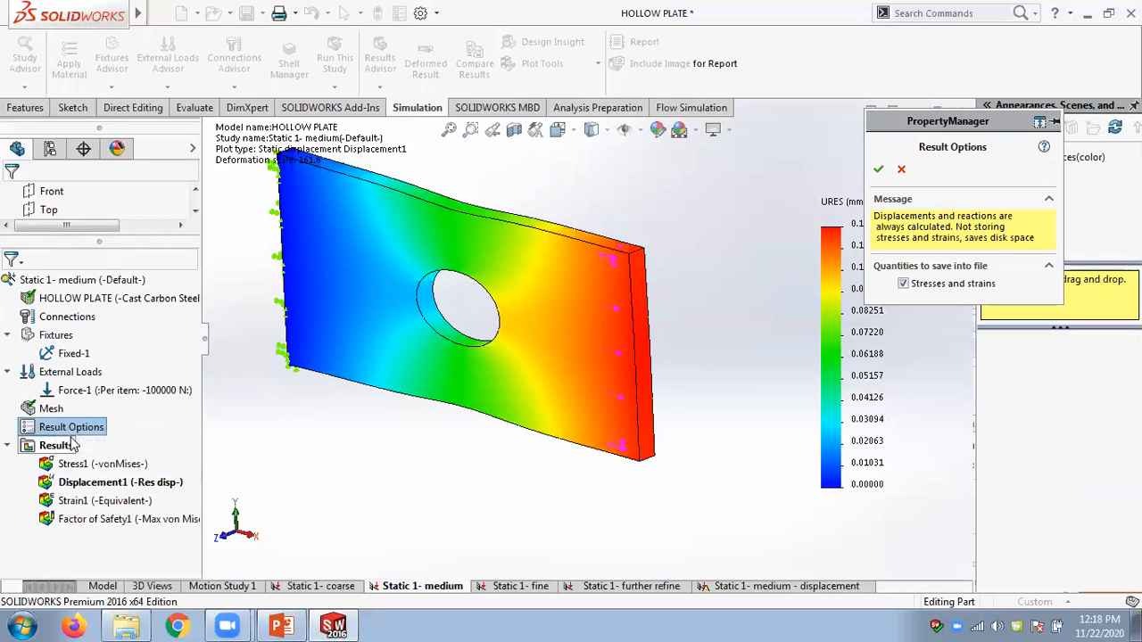
left_click(1047, 266)
left_click(1047, 267)
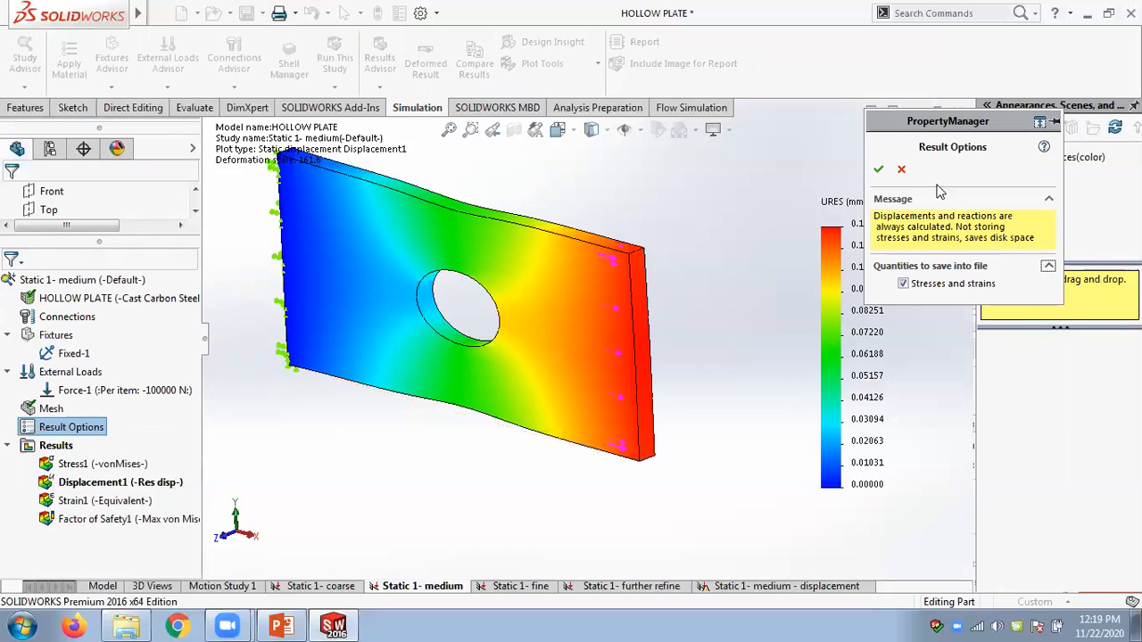
left_click(901, 169)
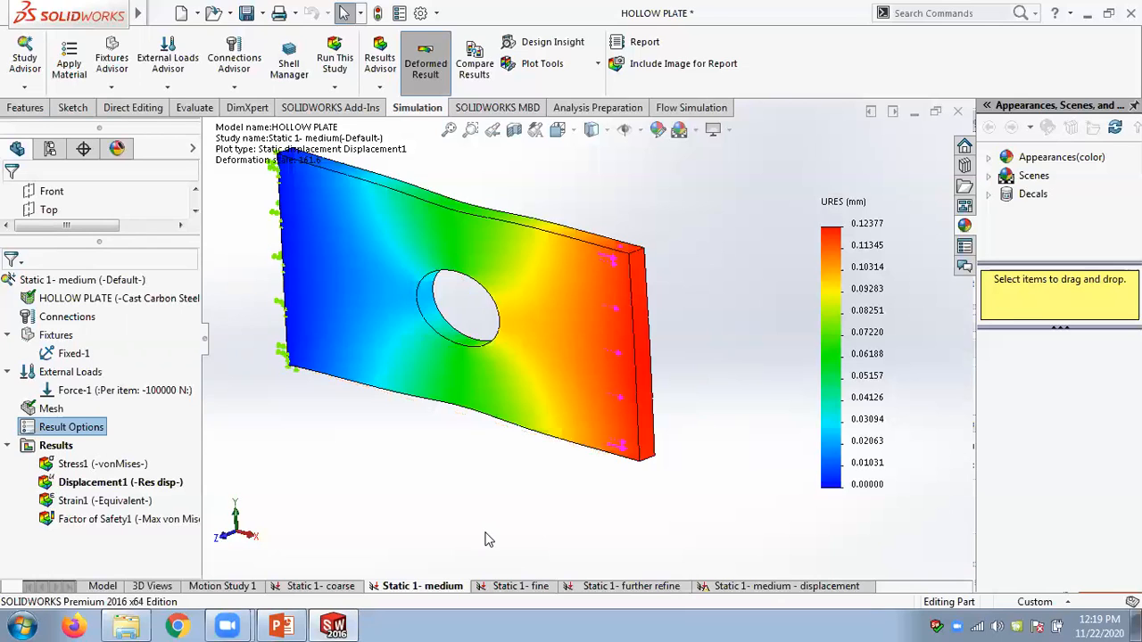
Return to the Static 1- medium - displacement study, expand its results and run the analysis with the reversed prescribed displacement.
left_click(729, 587)
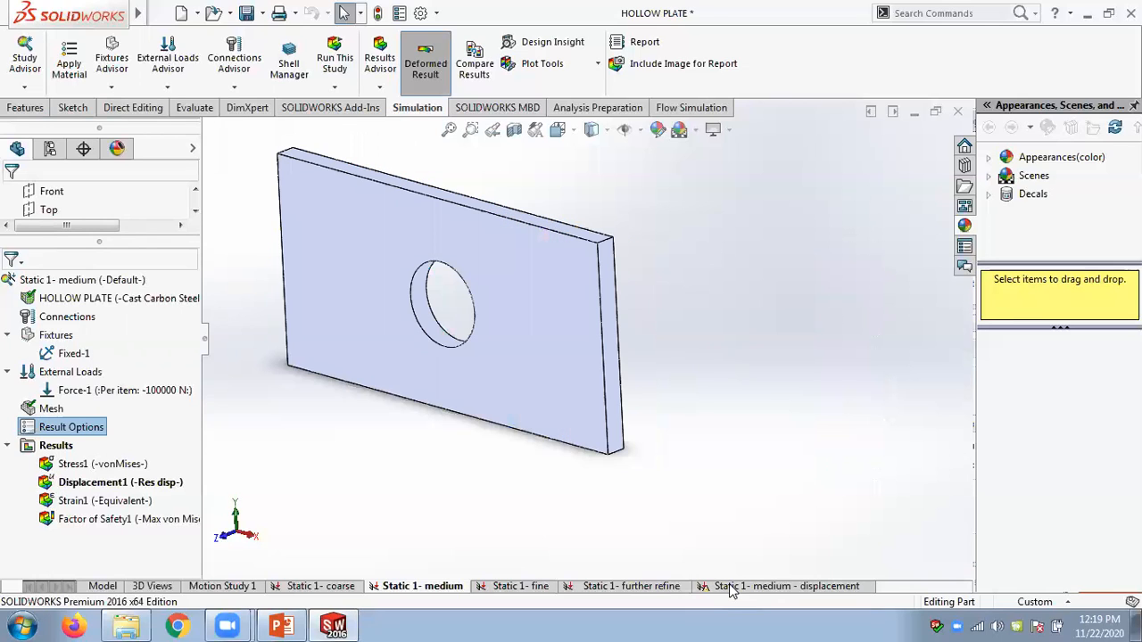
scroll(542, 344, "down", 2)
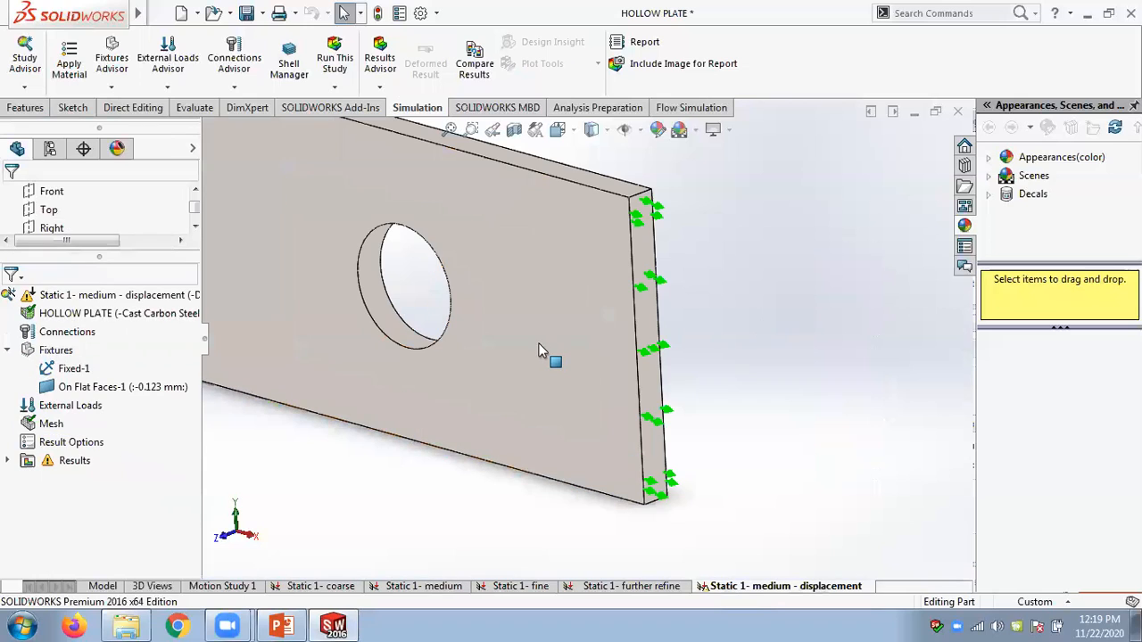
left_click(9, 460)
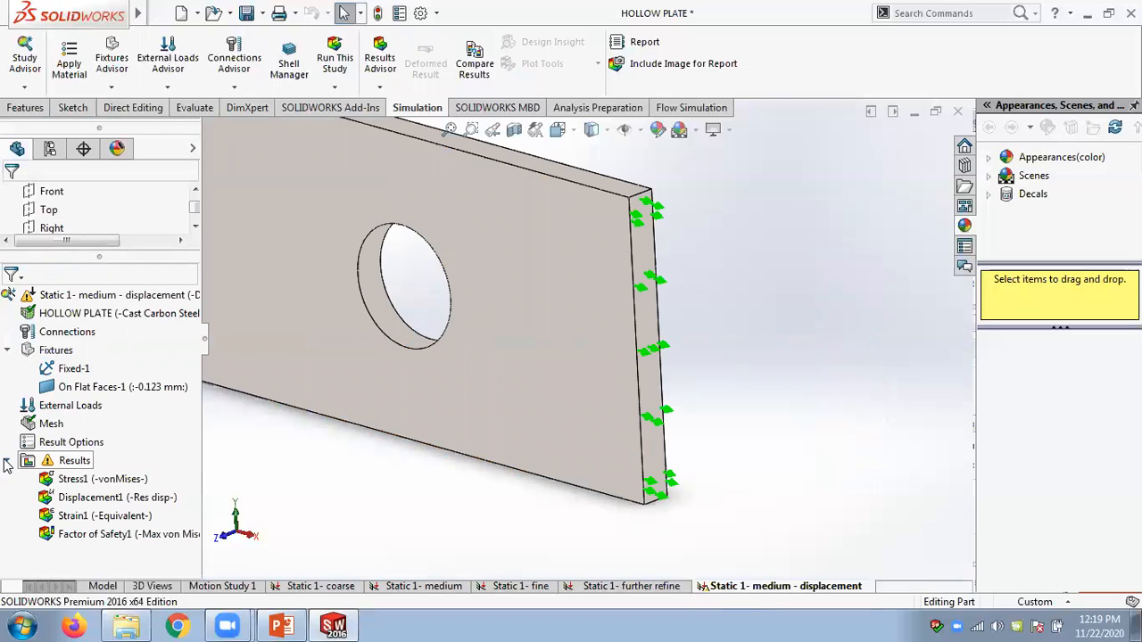
scroll(584, 397, "up", 3)
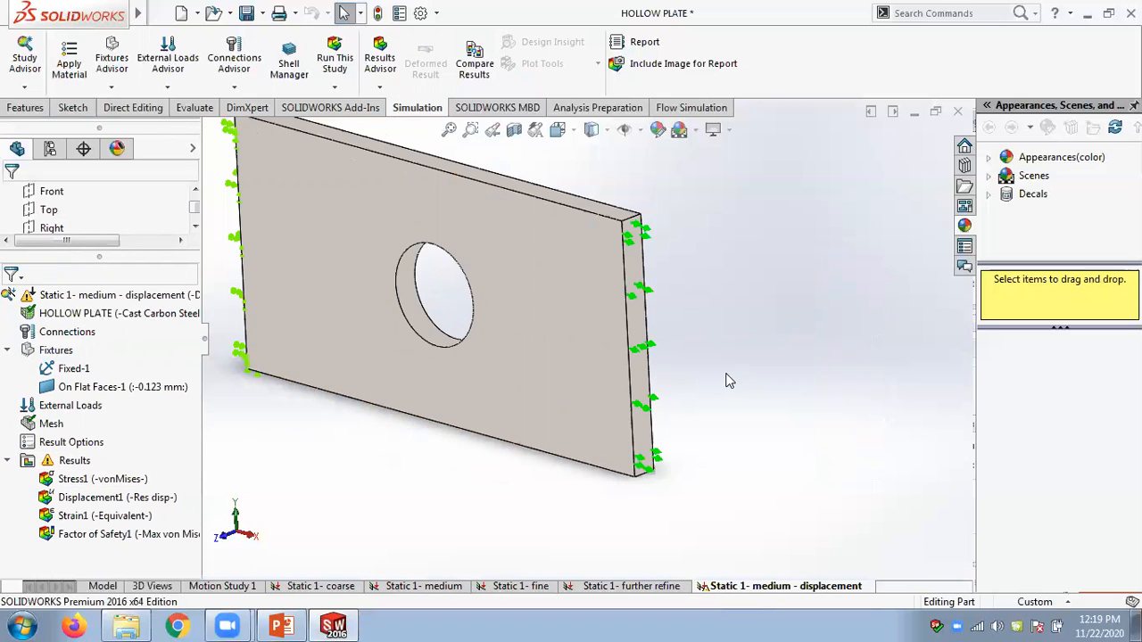
left_click(99, 390)
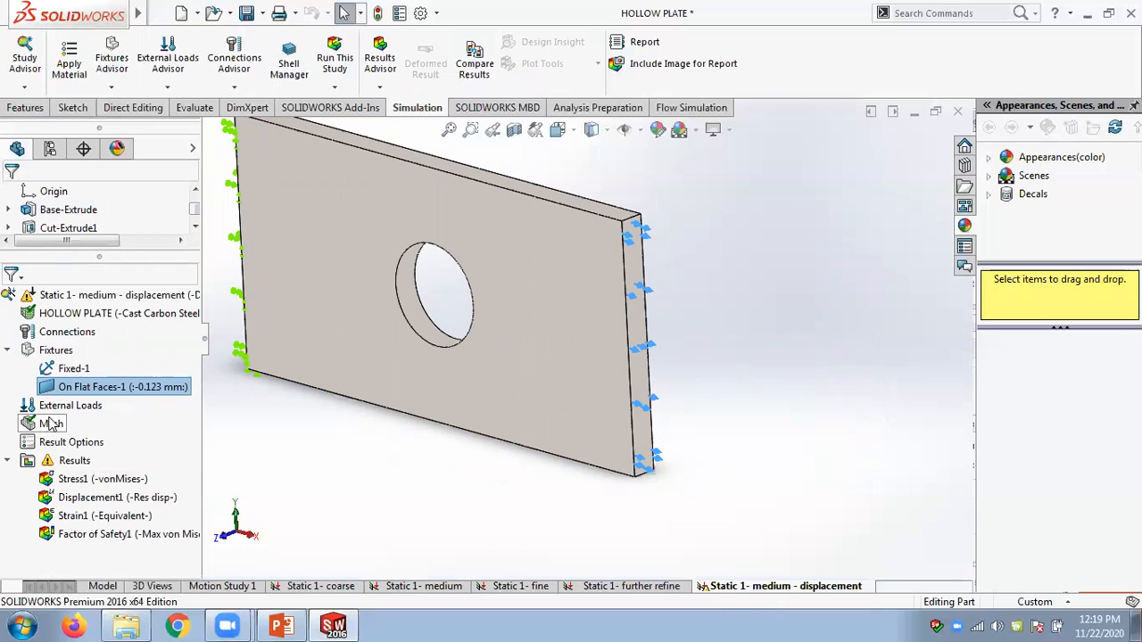
right_click(69, 296)
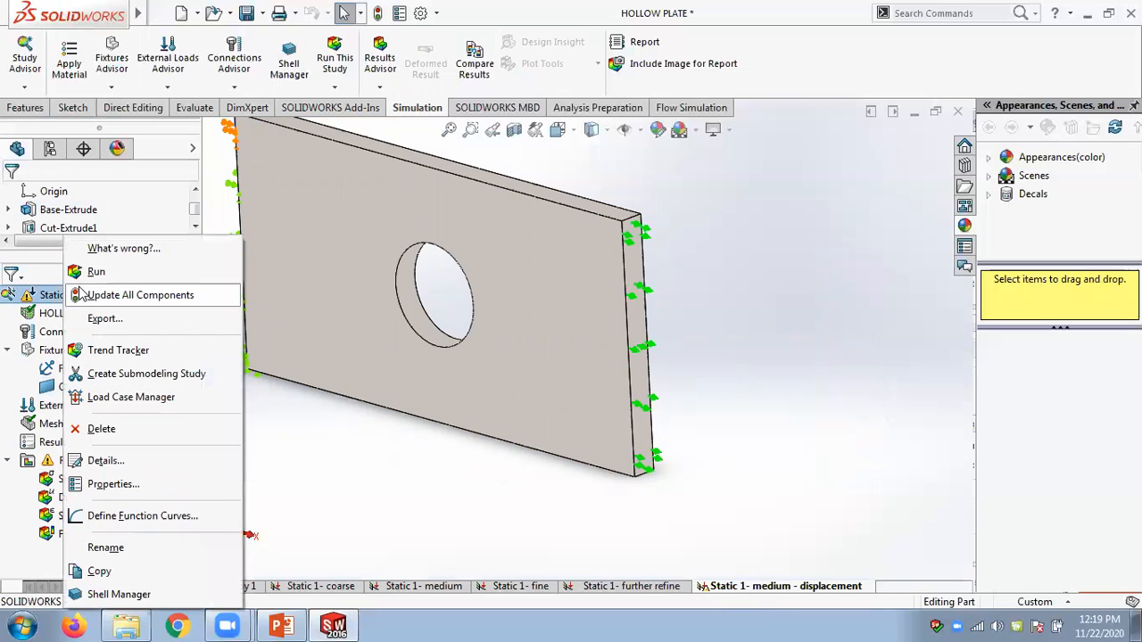
left_click(96, 271)
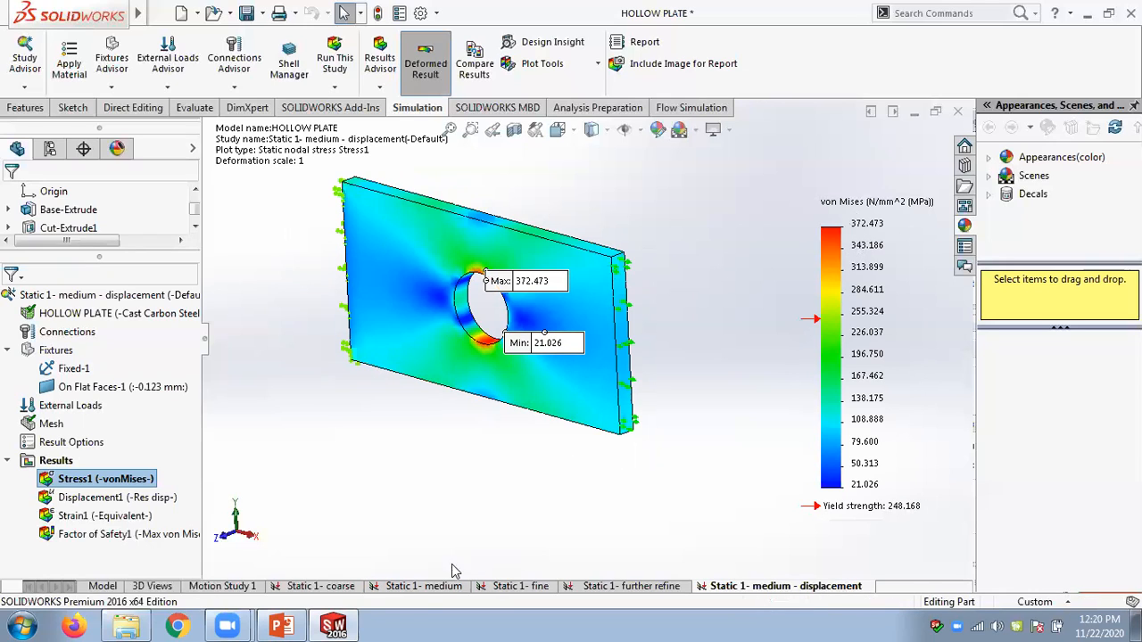
Compare the von Mises stress plots of the Static 1- medium and Static 1- medium - displacement studies, and display the latter's resultant displacement.
left_click(423, 586)
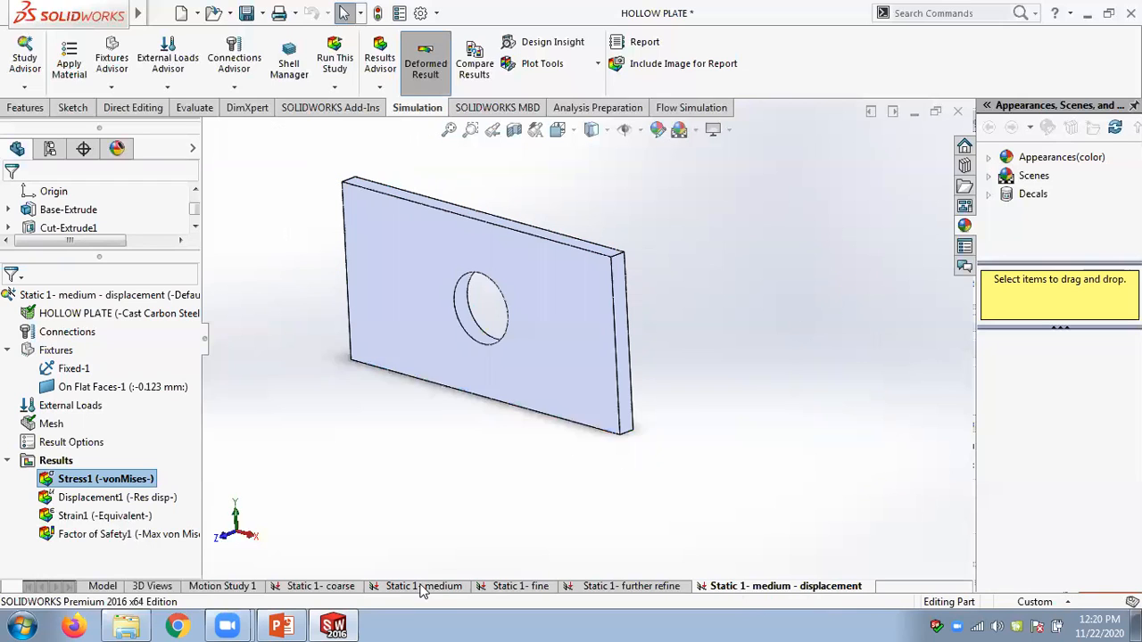
double_click(105, 470)
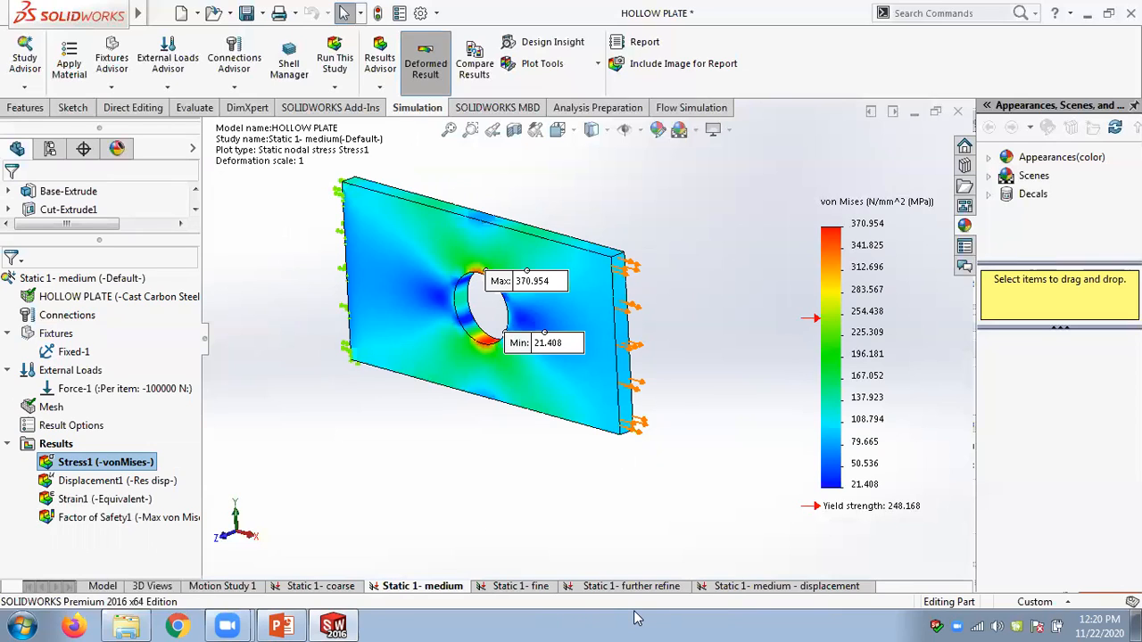
left_click(760, 586)
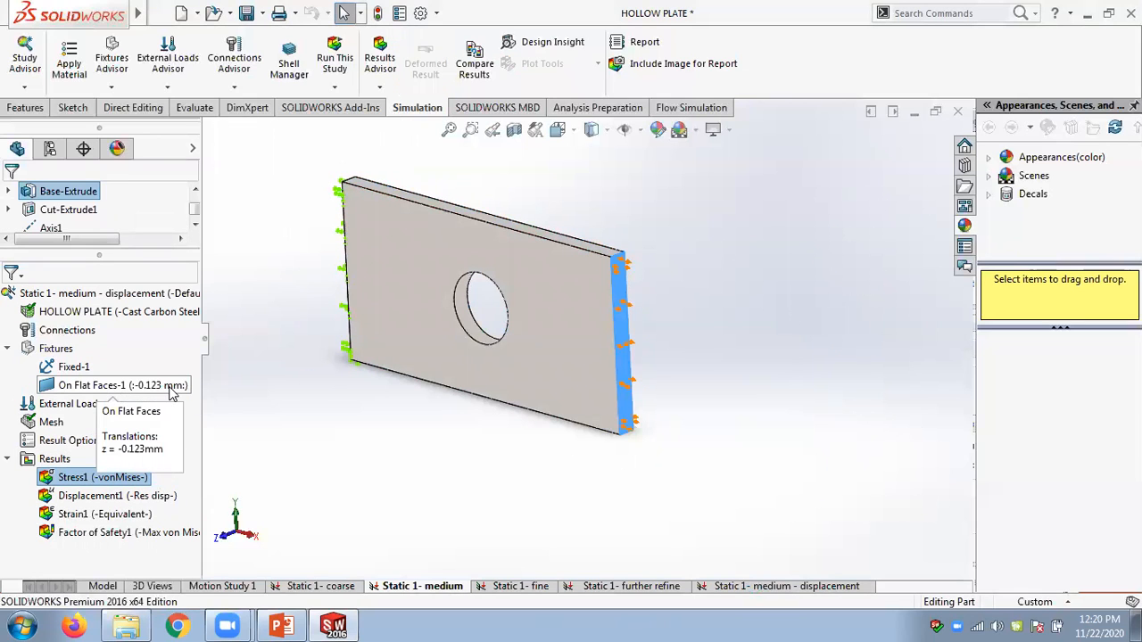
double_click(105, 477)
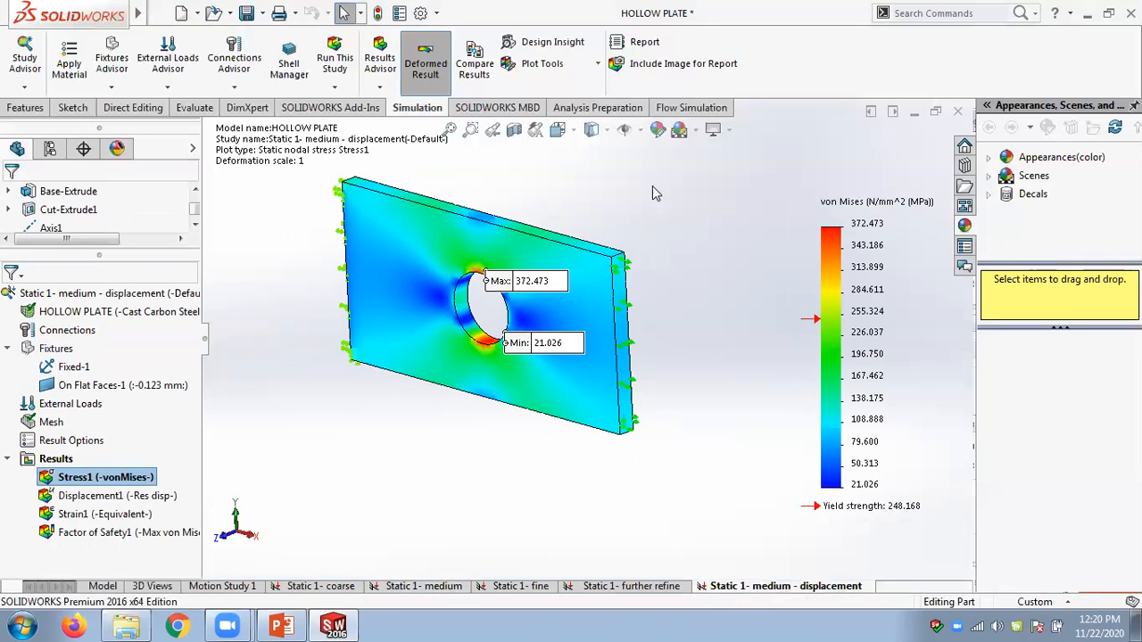
scroll(599, 261, "down", 3)
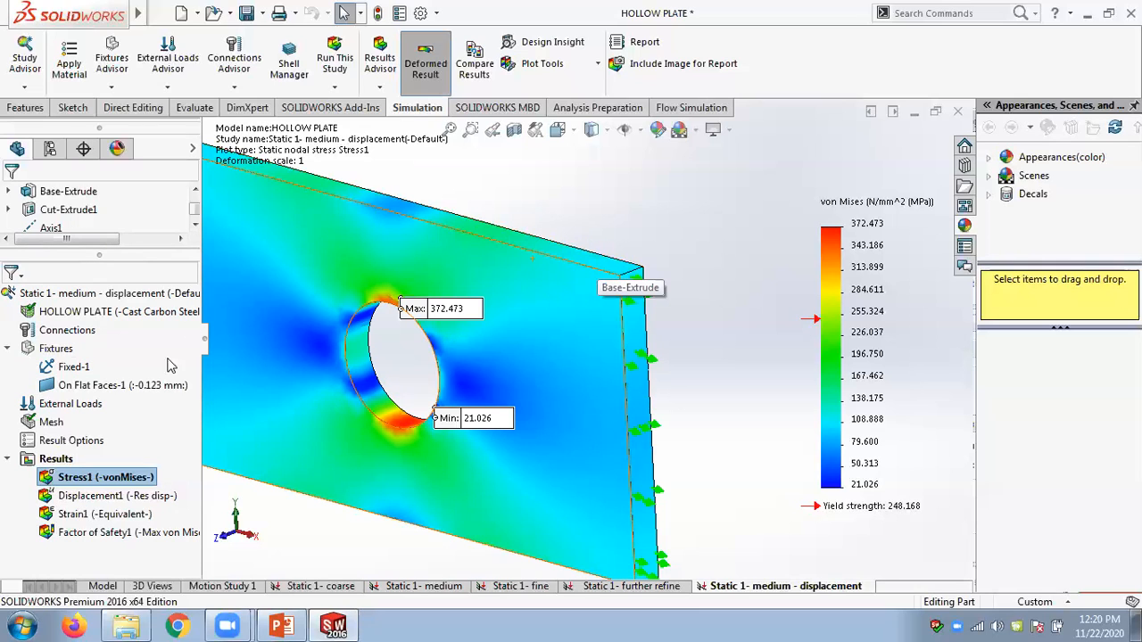
scroll(579, 355, "up", 2)
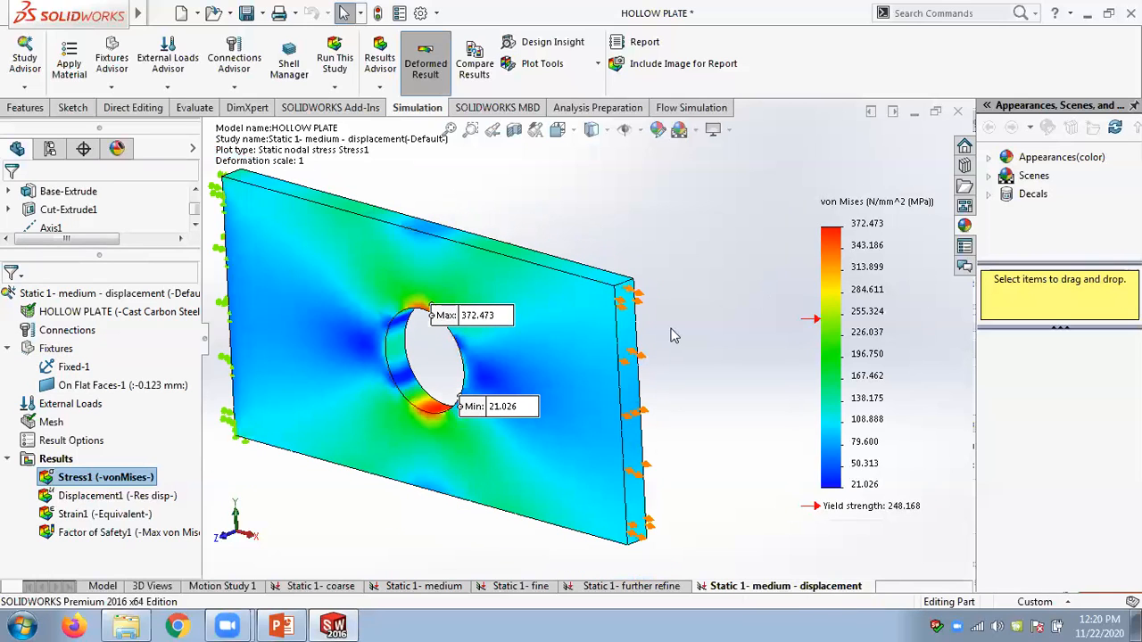
double_click(107, 496)
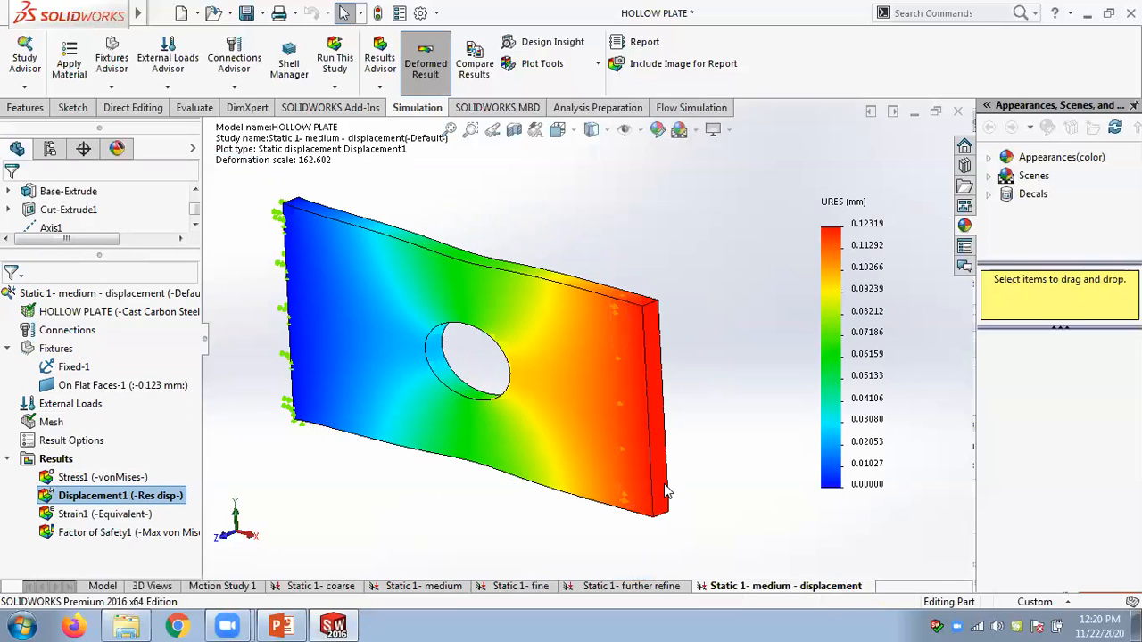
Switch to PowerPoint and review slides 43 to 45 on comparing stress results and plotting displacement along the loaded face's edge.
left_click(284, 624)
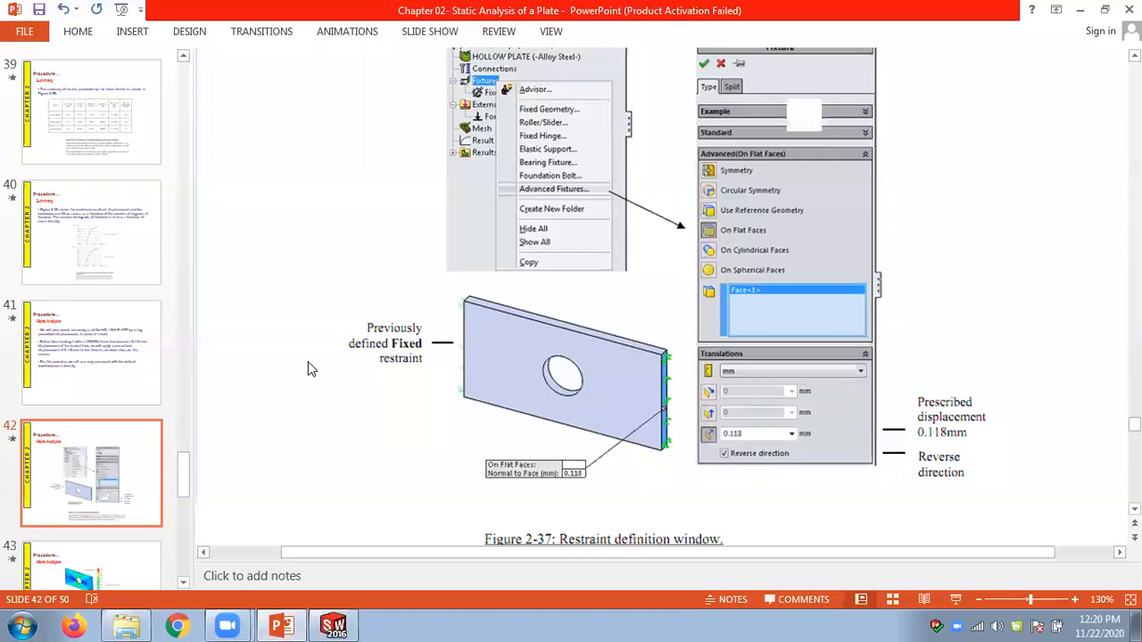
key("Page_Down")
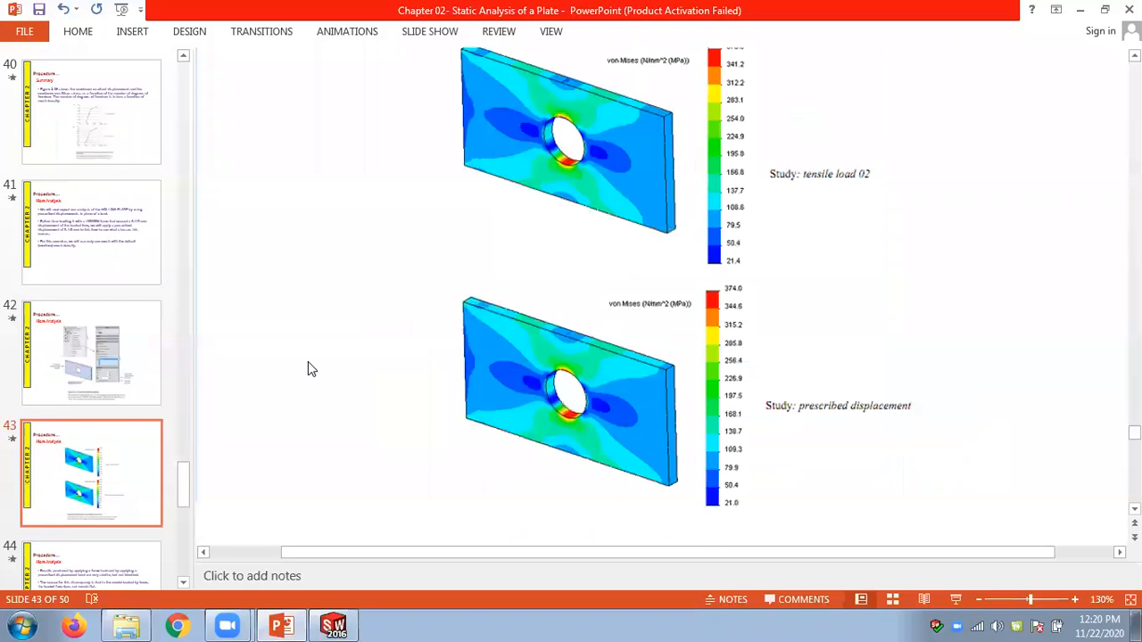
left_click(979, 599)
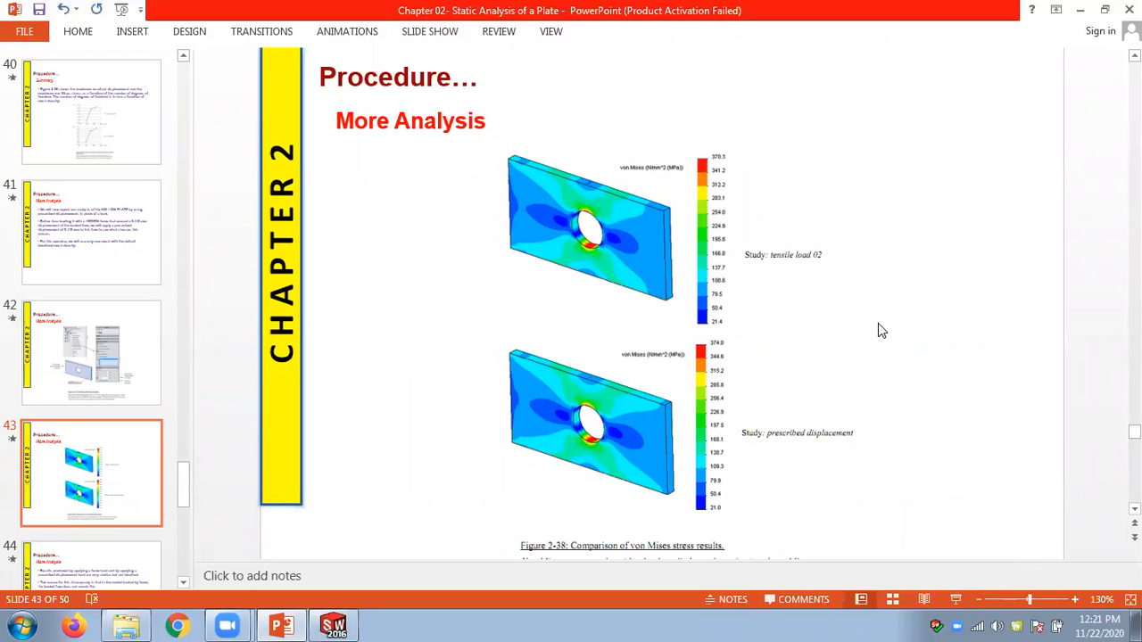
key("Page_Down")
key("Page_Down")
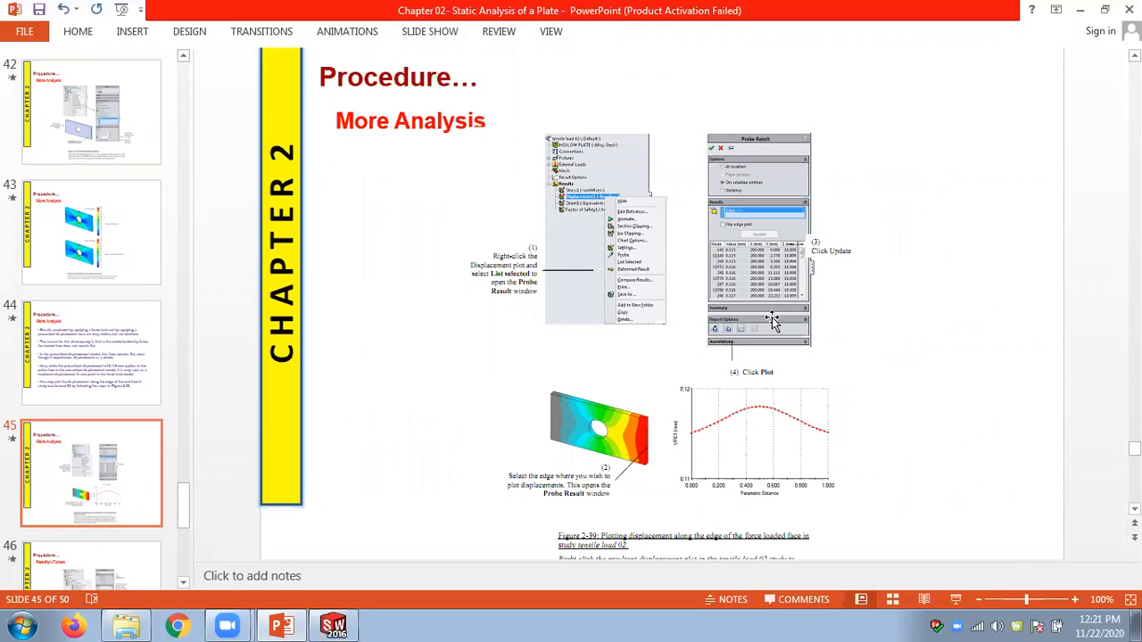
mouse_move(237, 624)
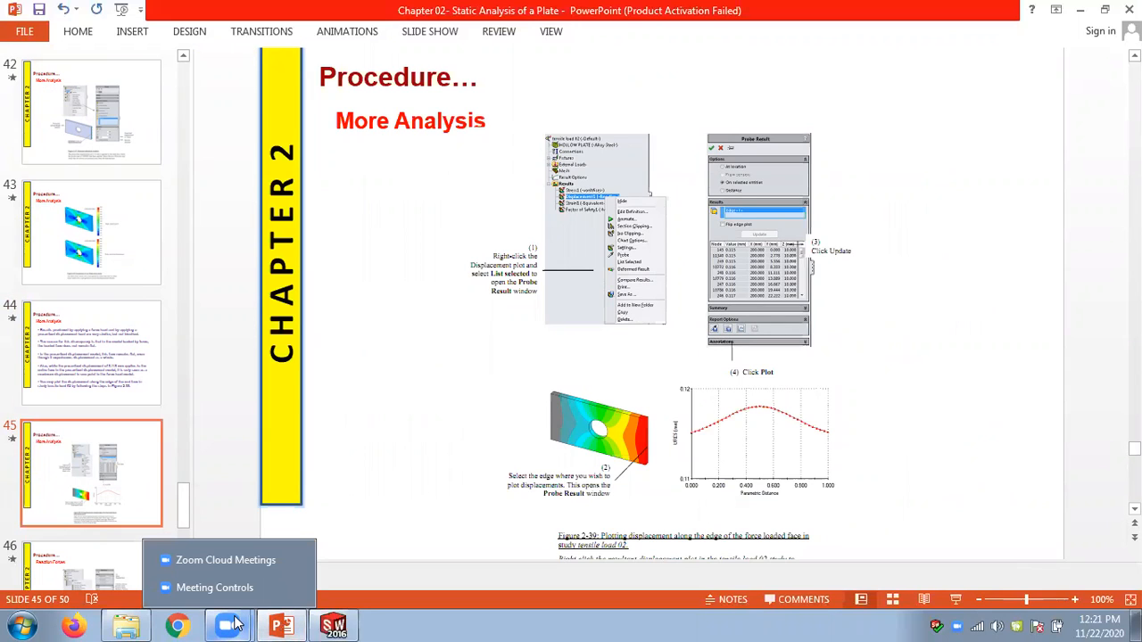
Switch back to SOLIDWORKS and list the reaction force in SI units on the end face with the prescribed displacement.
left_click(335, 625)
scroll(758, 409, "up", 2)
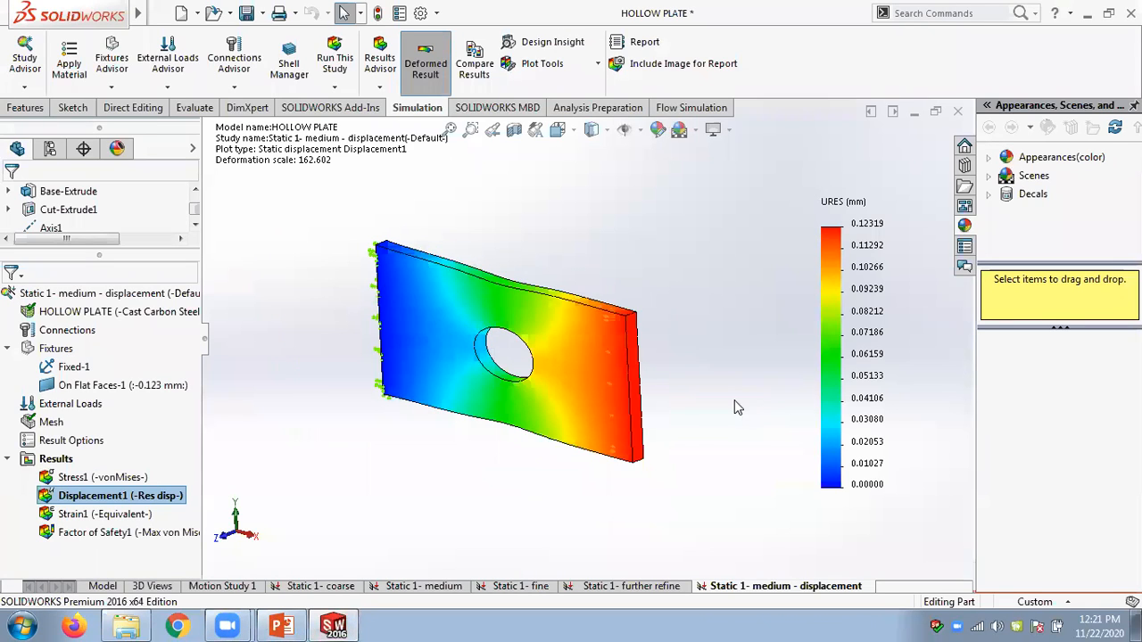
scroll(734, 401, "down", 1)
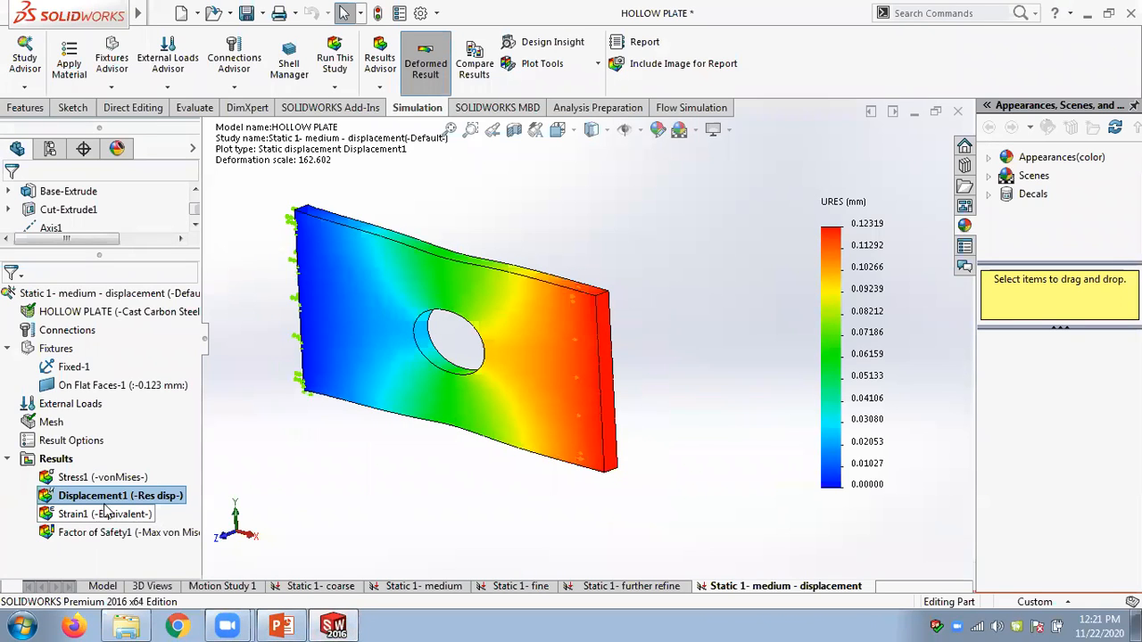
right_click(52, 461)
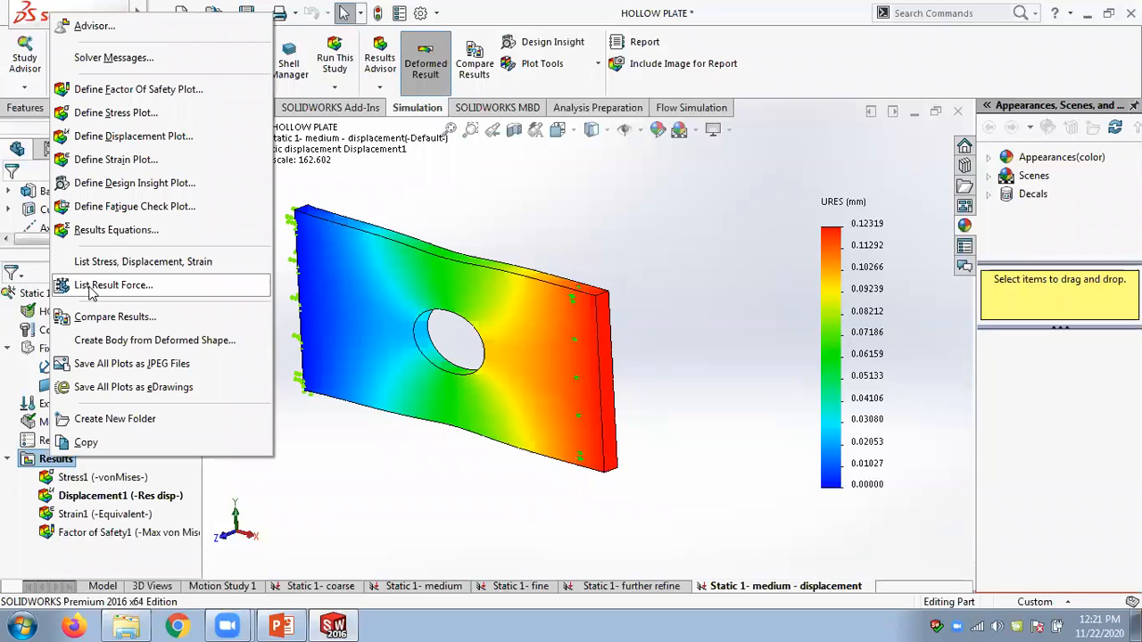
left_click(92, 290)
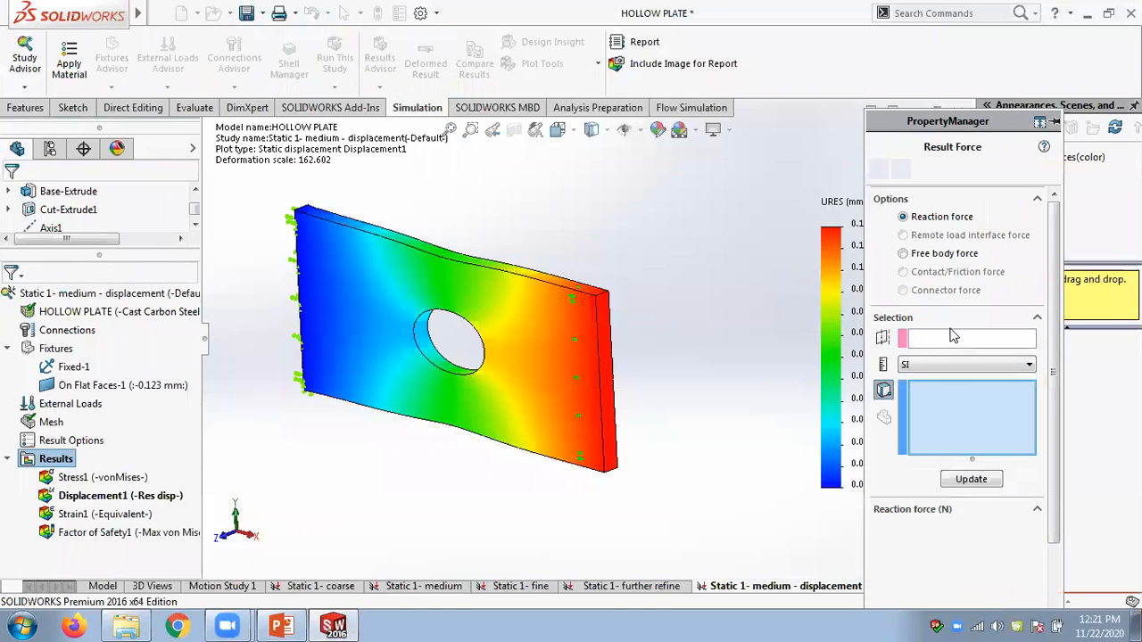
scroll(619, 414, "down", 2)
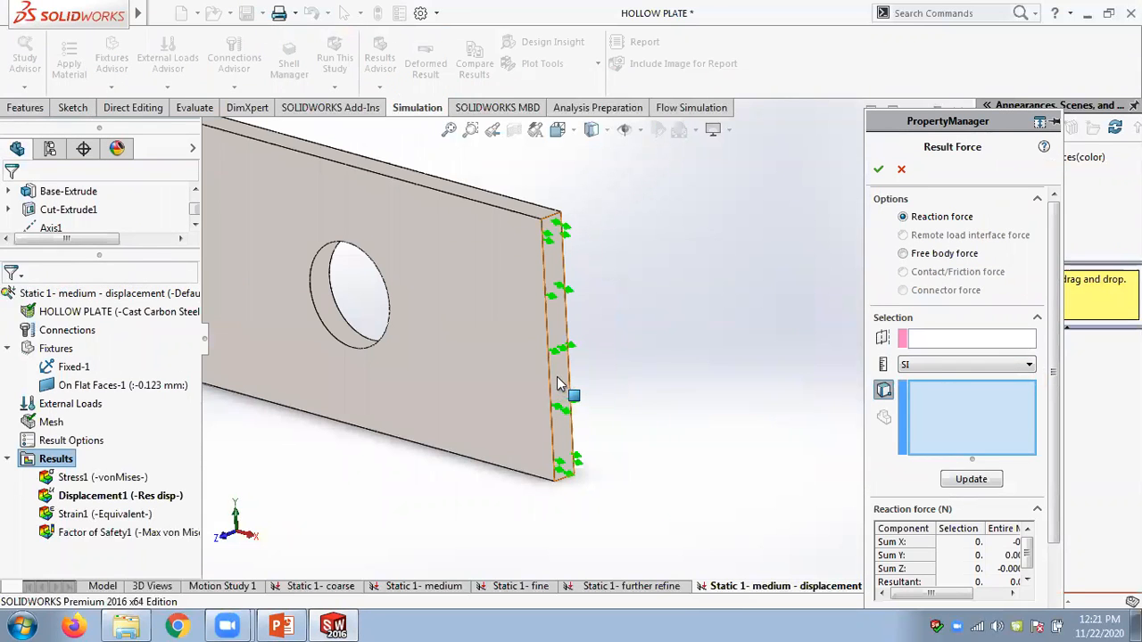
left_click(558, 384)
scroll(775, 401, "up", 3)
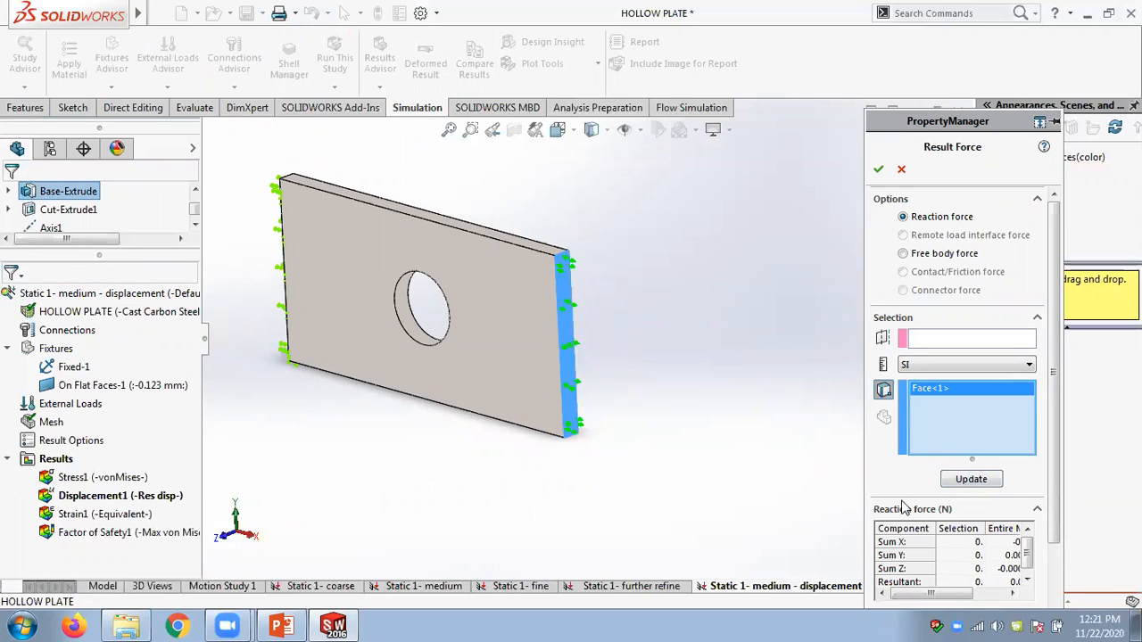
left_click(962, 482)
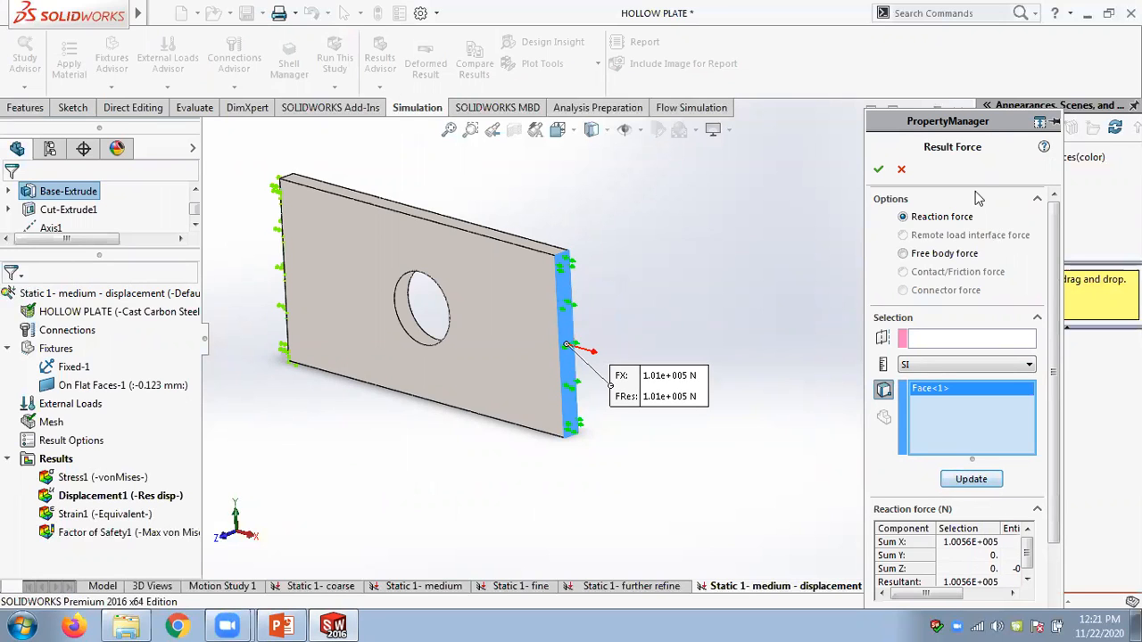
Widen the Result Force listing to examine the full reaction force table and the report options, and cancel it.
left_click_drag(916, 116, 792, 36)
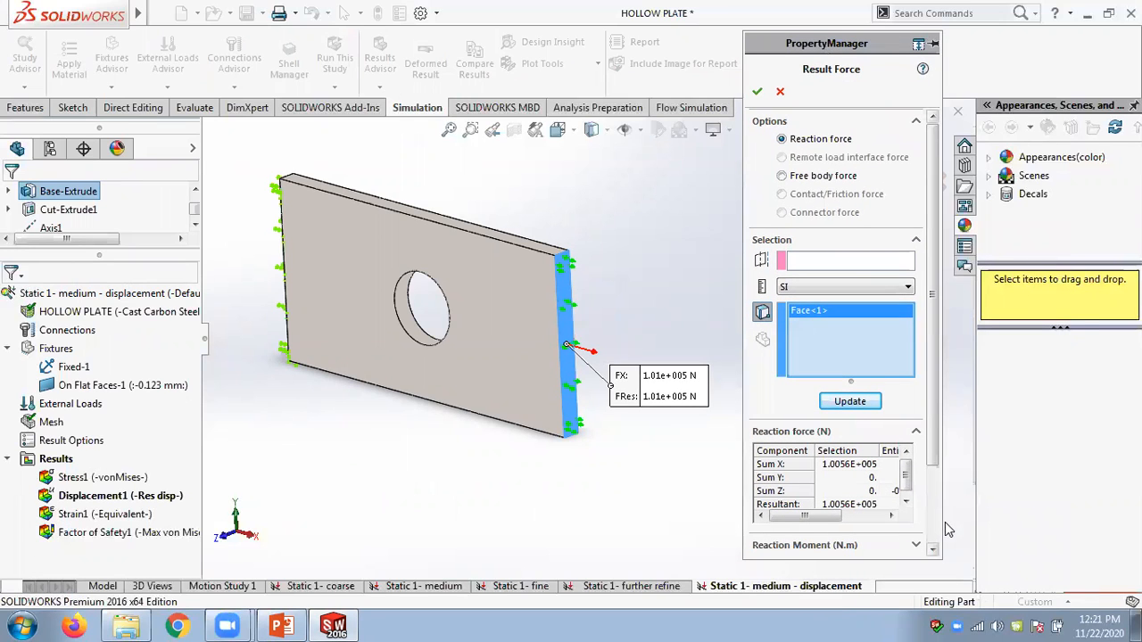
left_click_drag(942, 518, 1040, 518)
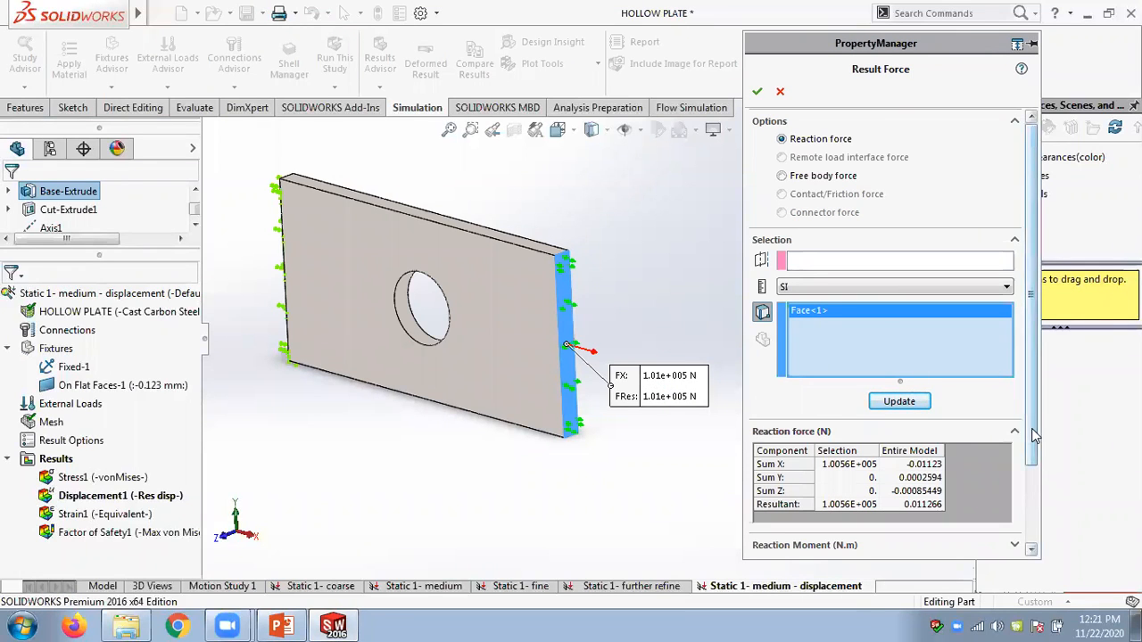
left_click_drag(1029, 434, 1020, 539)
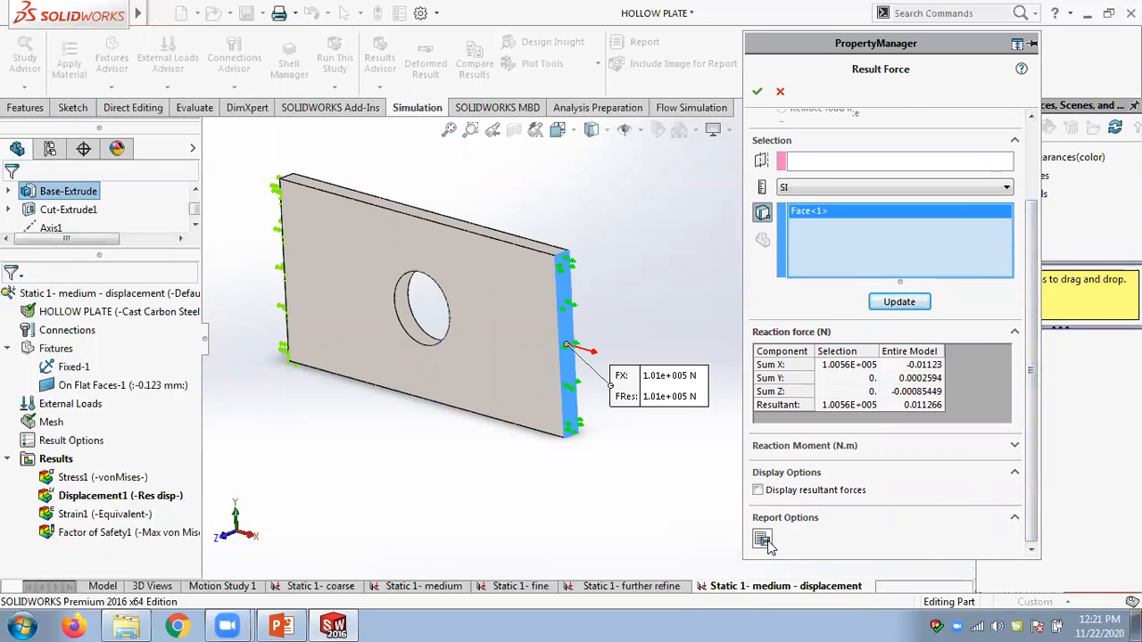
left_click_drag(1028, 436, 1046, 310)
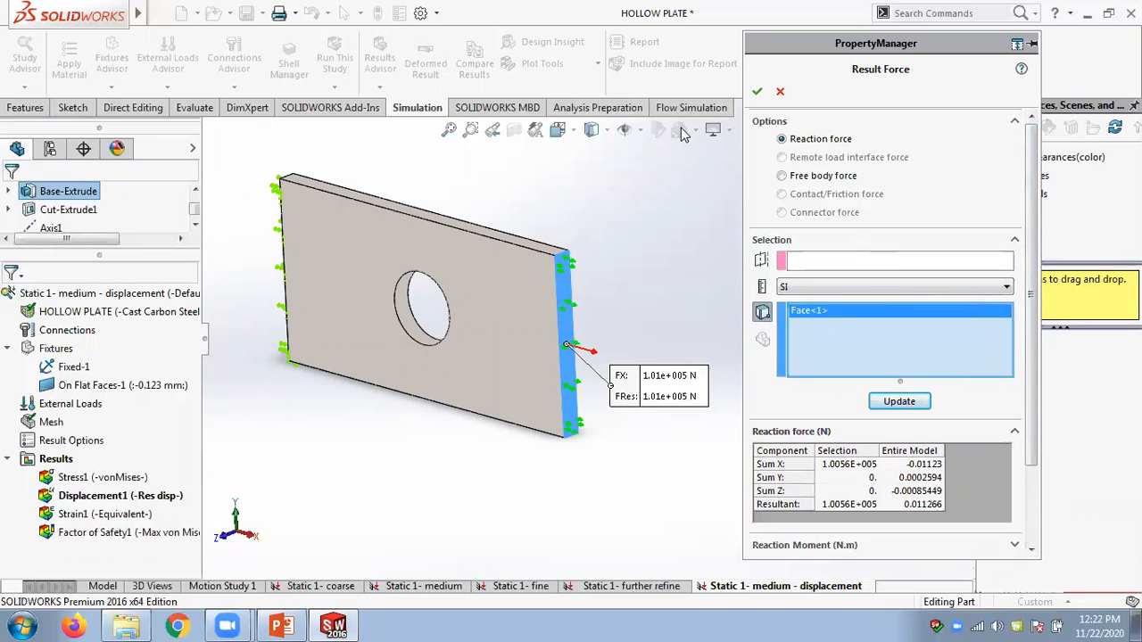
left_click(780, 92)
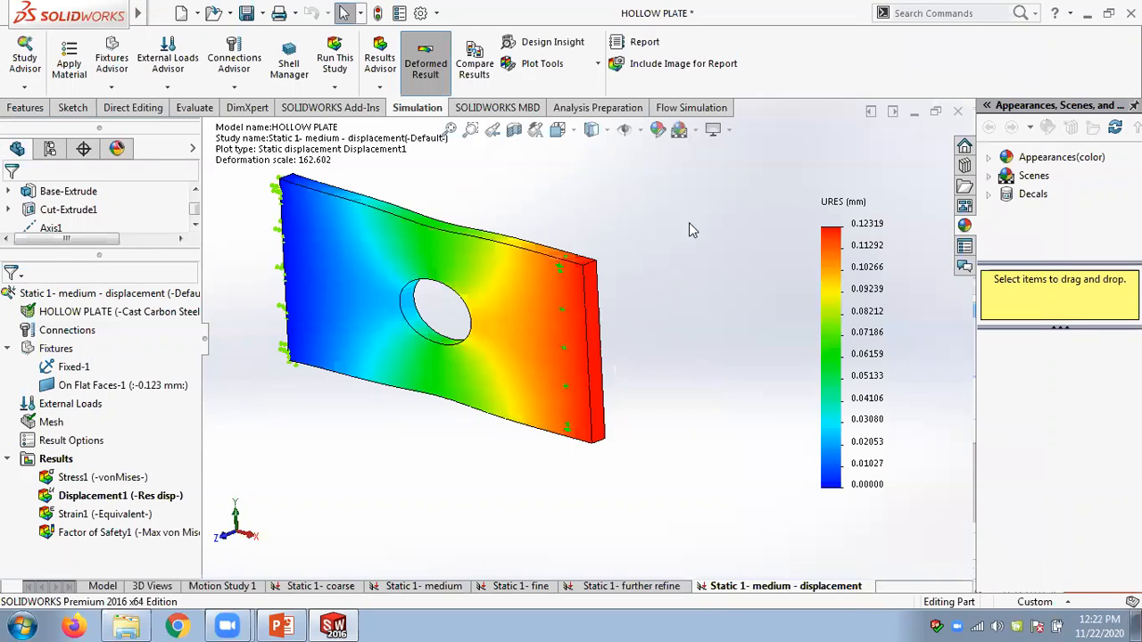
Reopen the result force listing for the displacement study, clear its selection and update the reaction force for the displaced end face.
right_click(58, 459)
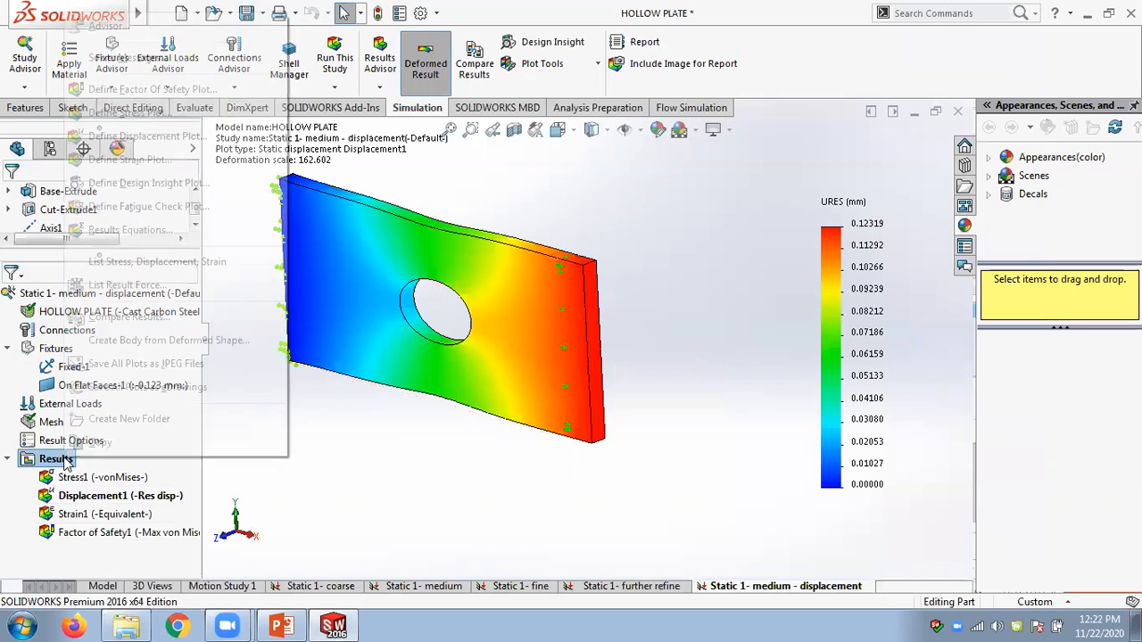
left_click(166, 285)
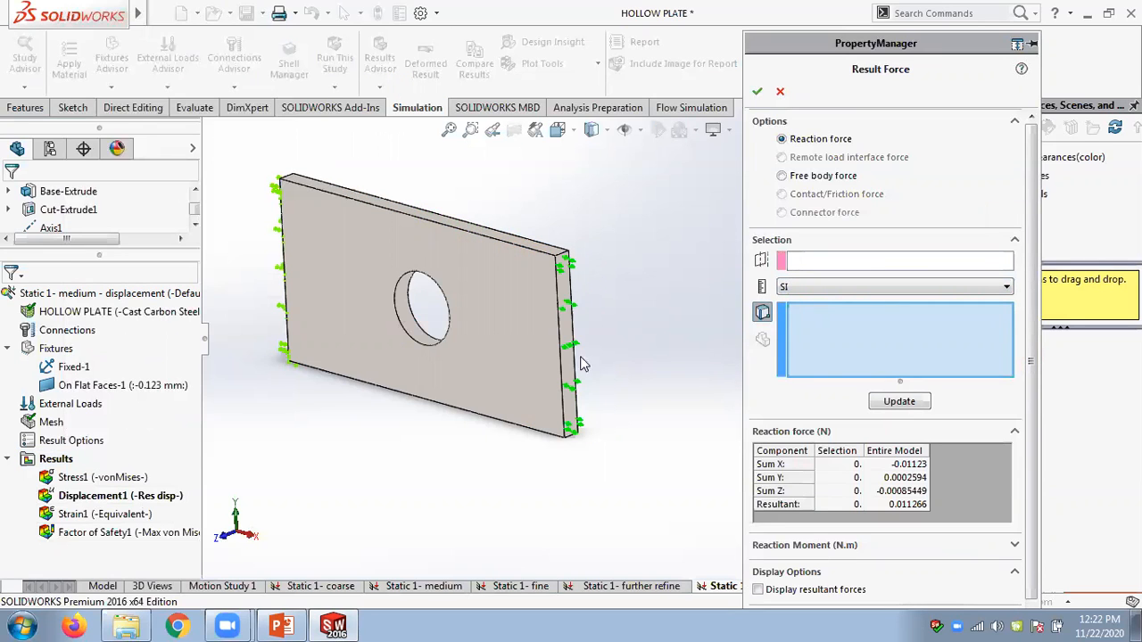
left_click(914, 403)
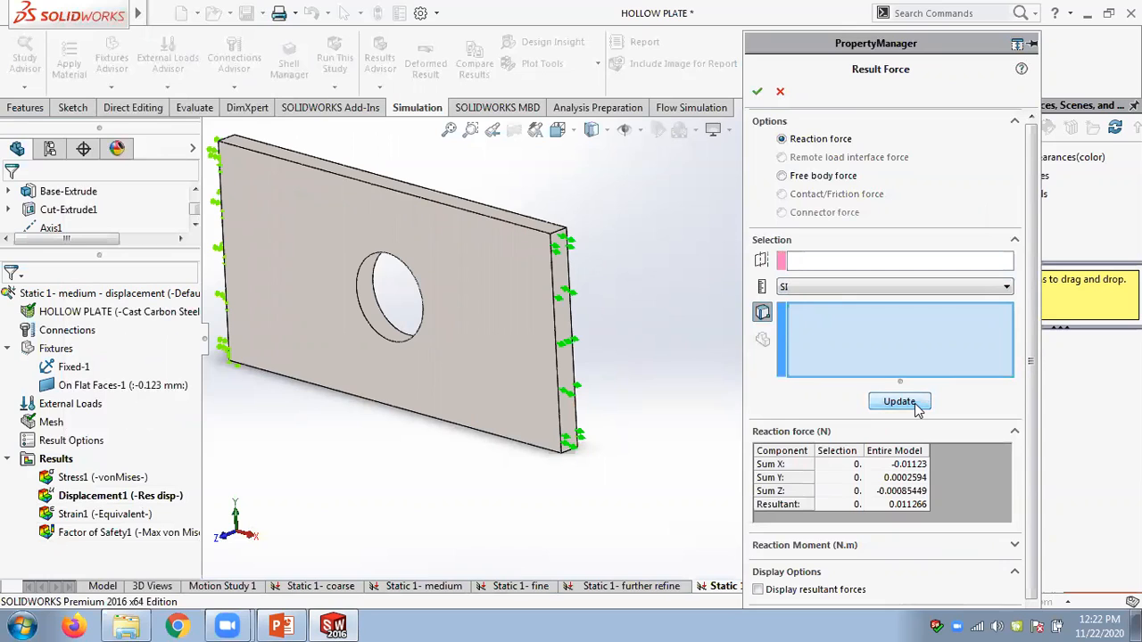
right_click(802, 328)
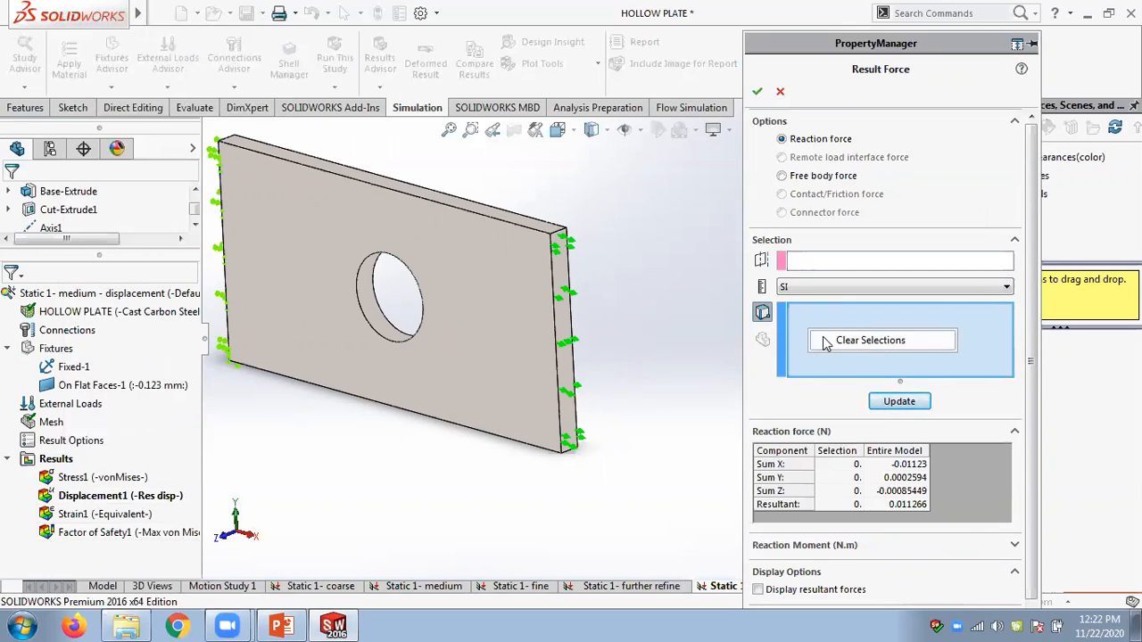
left_click(812, 341)
left_click(567, 371)
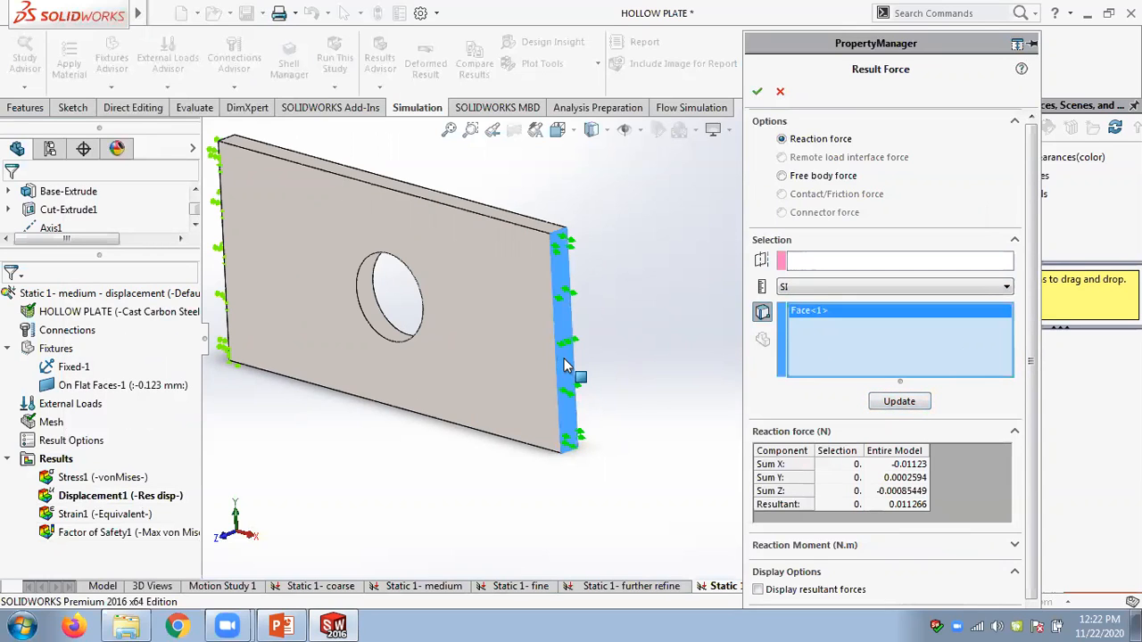
left_click(899, 403)
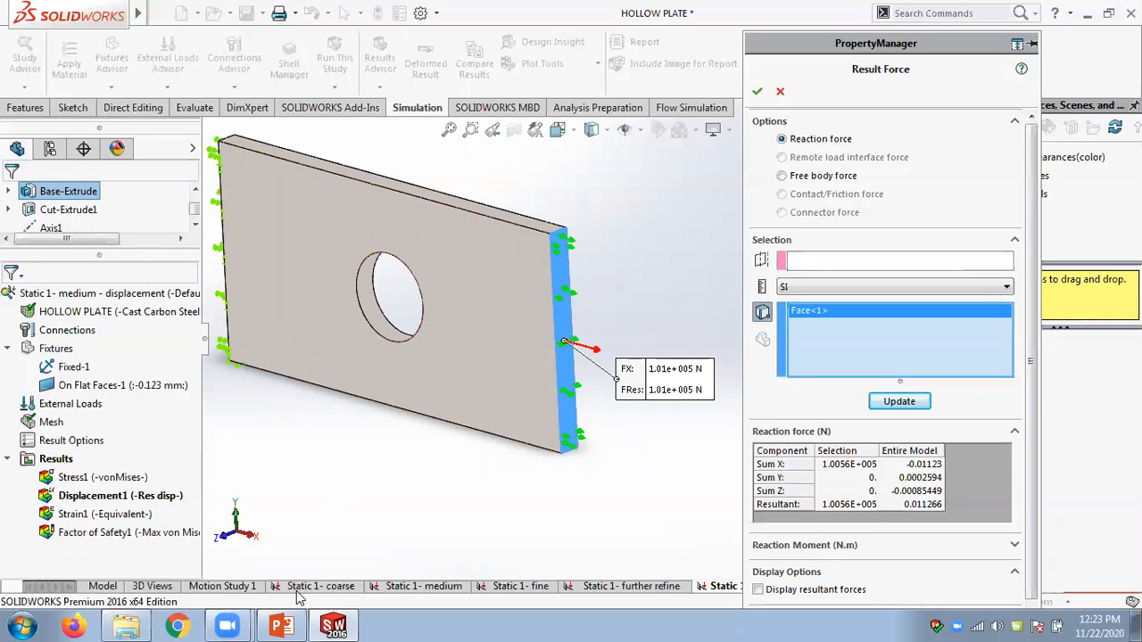
Check slide 45 in PowerPoint on plotting edge displacement, then return to SOLIDWORKS and cancel the Result Force listing.
left_click(282, 627)
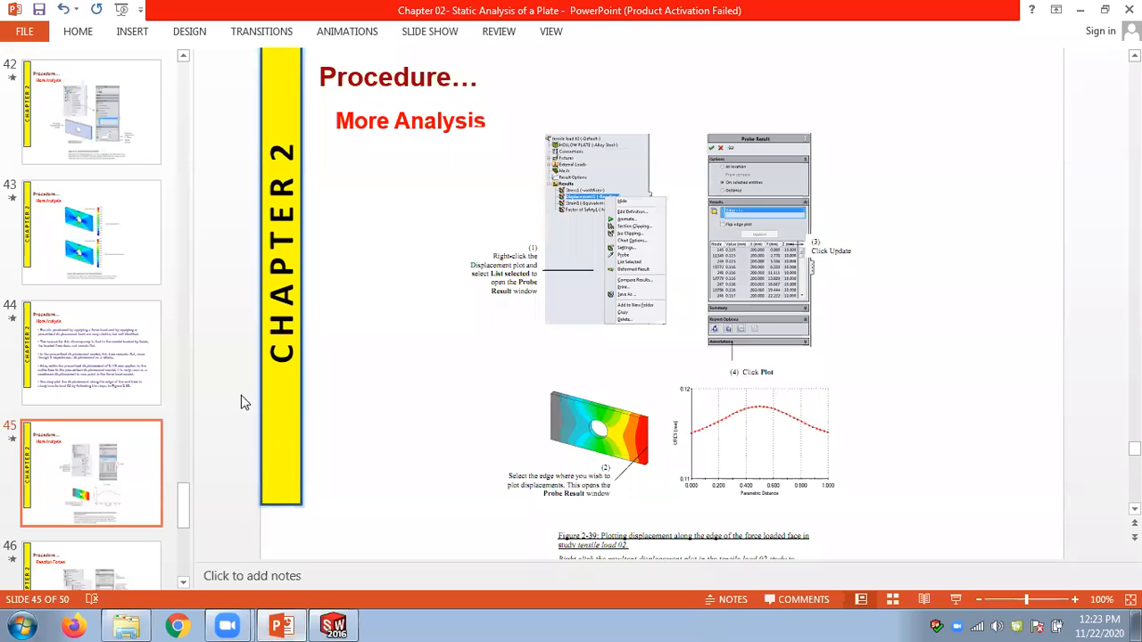
left_click(334, 627)
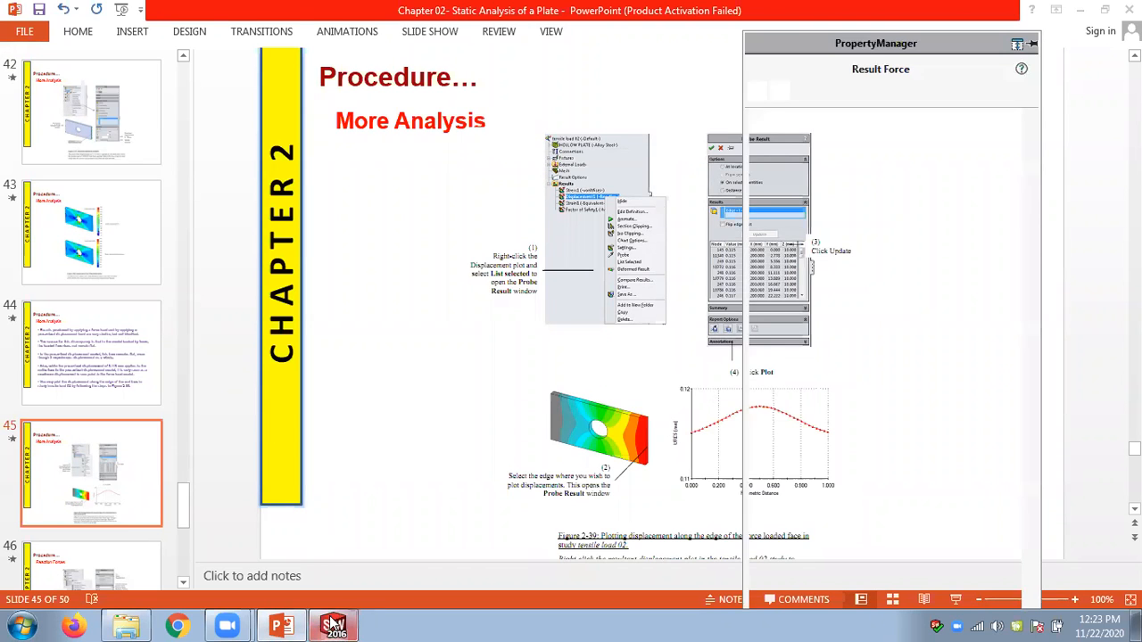
left_click(779, 92)
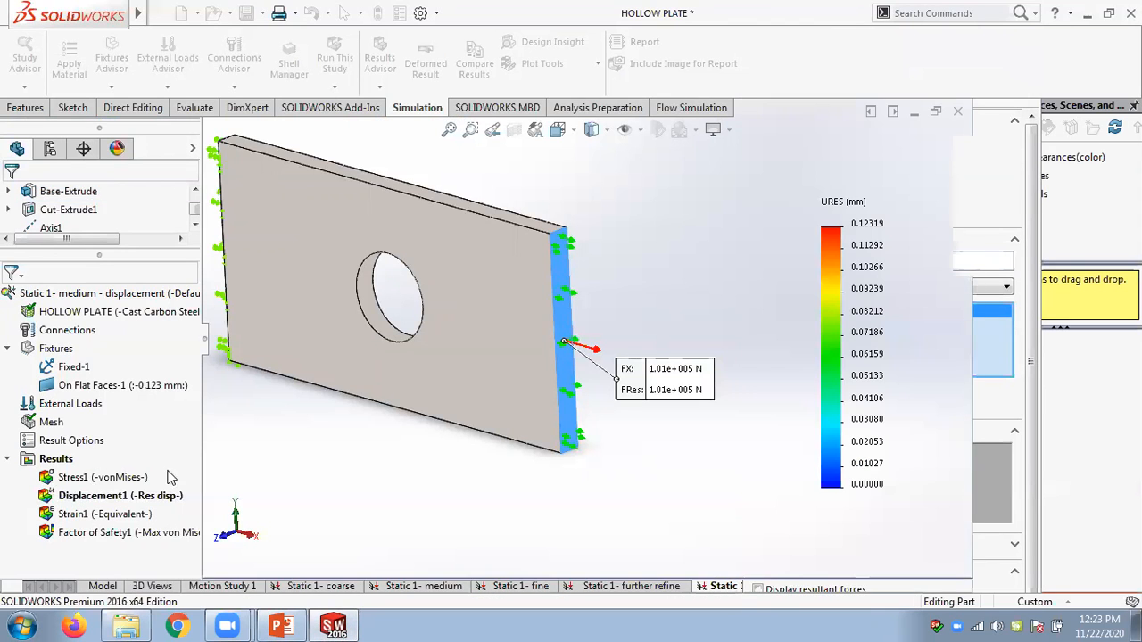
List the displacement plot's results with the Distance option, probe a node on the displaced end face's front edge, and close the listing.
right_click(132, 499)
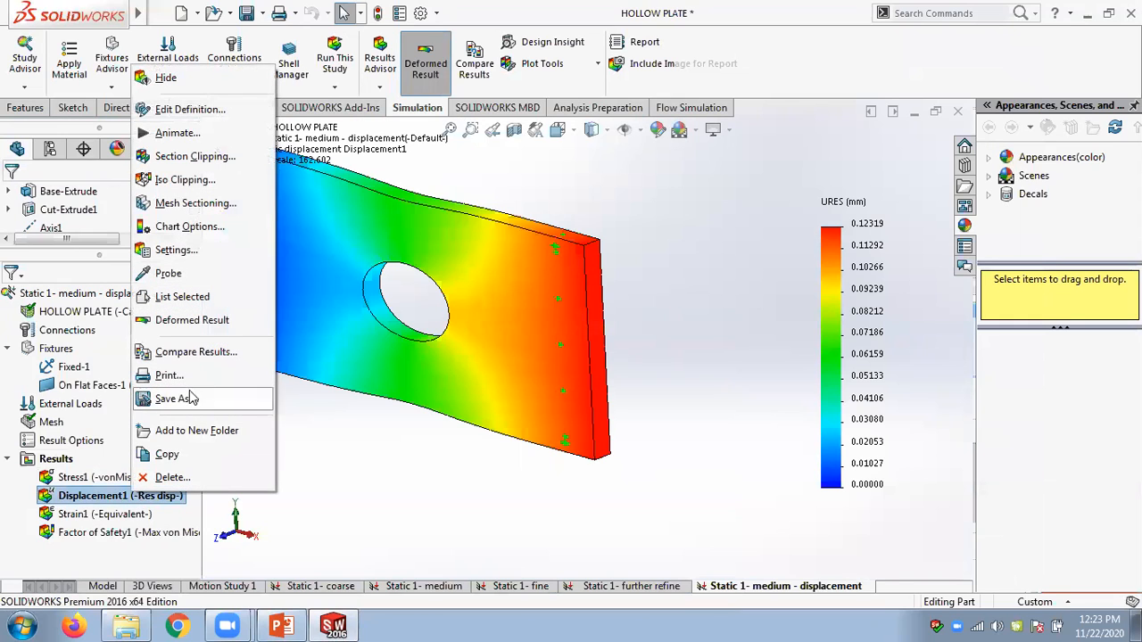
left_click(215, 306)
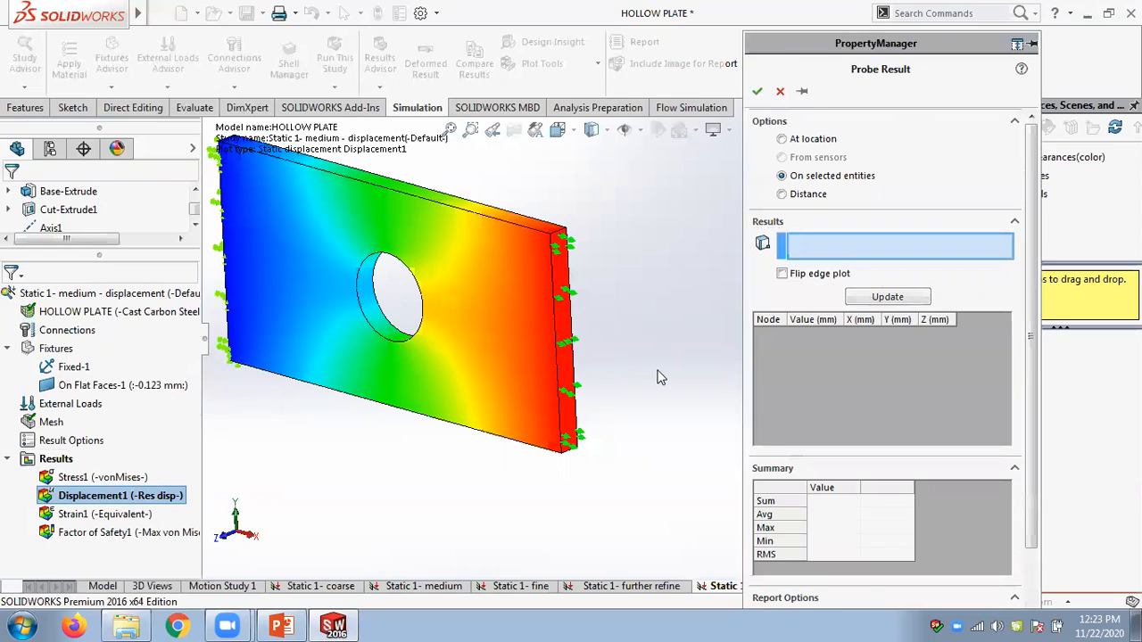
left_click(783, 195)
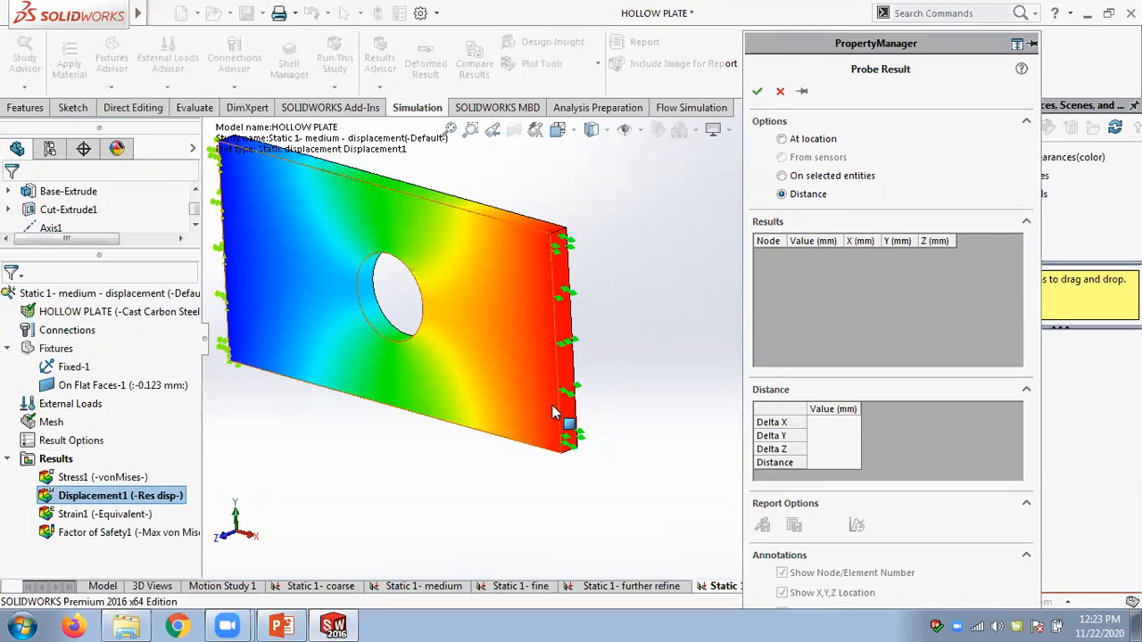
left_click(562, 413)
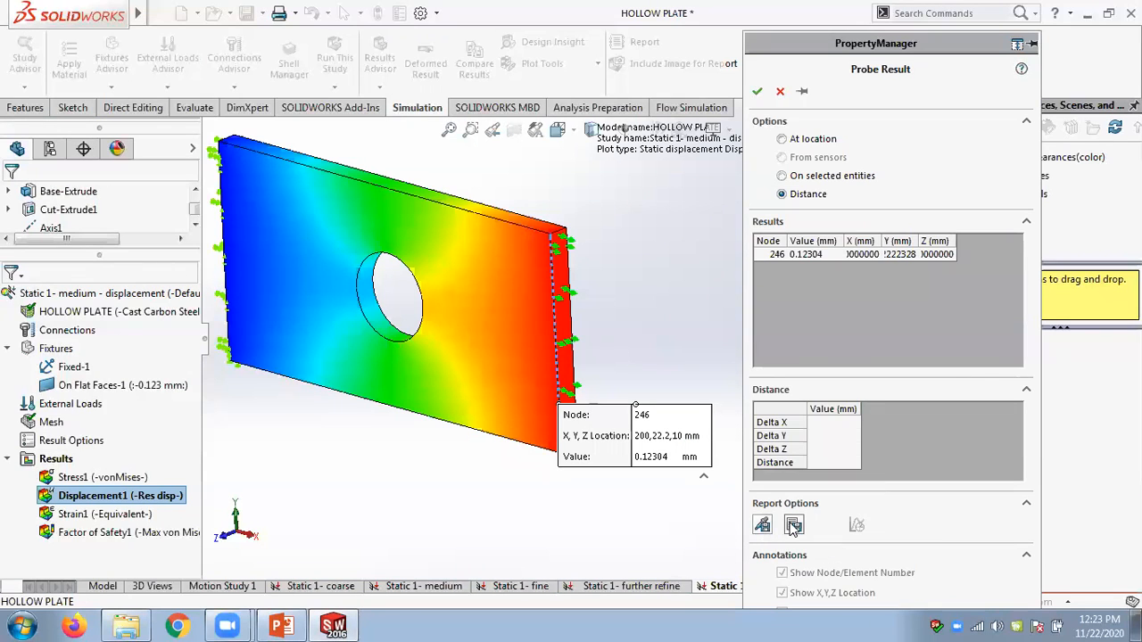
scroll(957, 330, "down", 2)
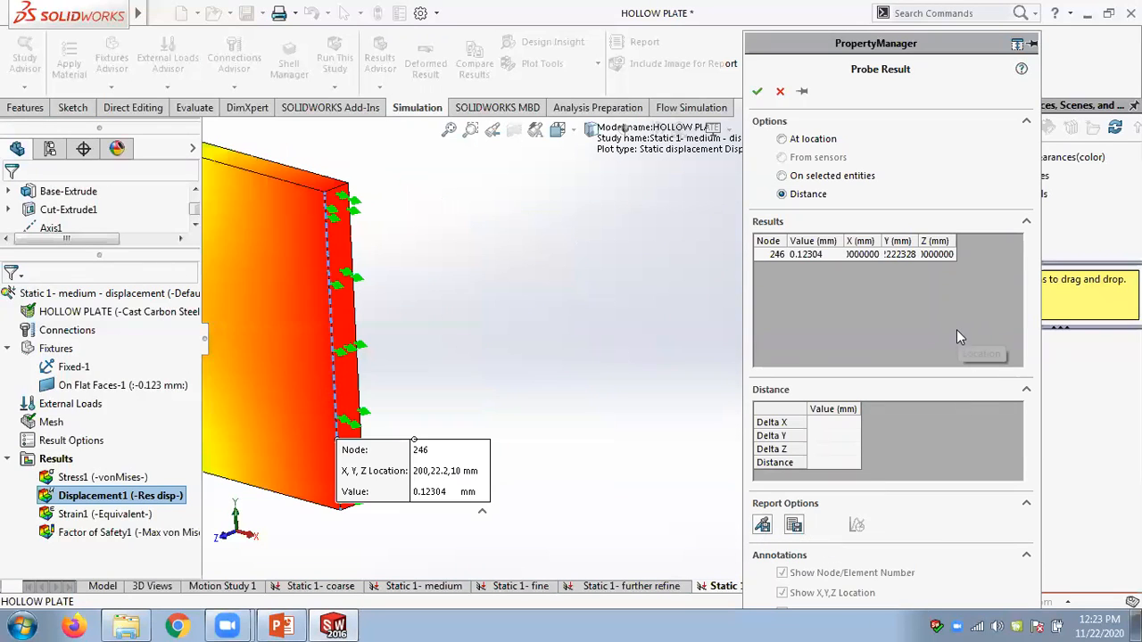
scroll(959, 387, "up", 2)
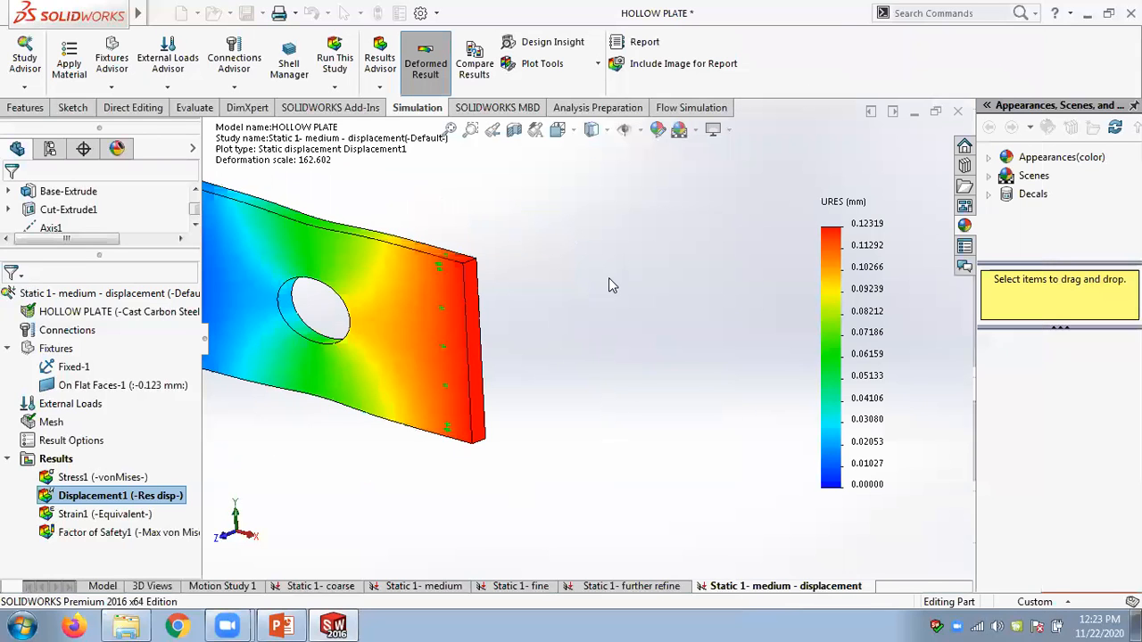
Probe the resultant displacement at a location near the lower end of the displaced face's front edge and close the probe.
right_click(138, 499)
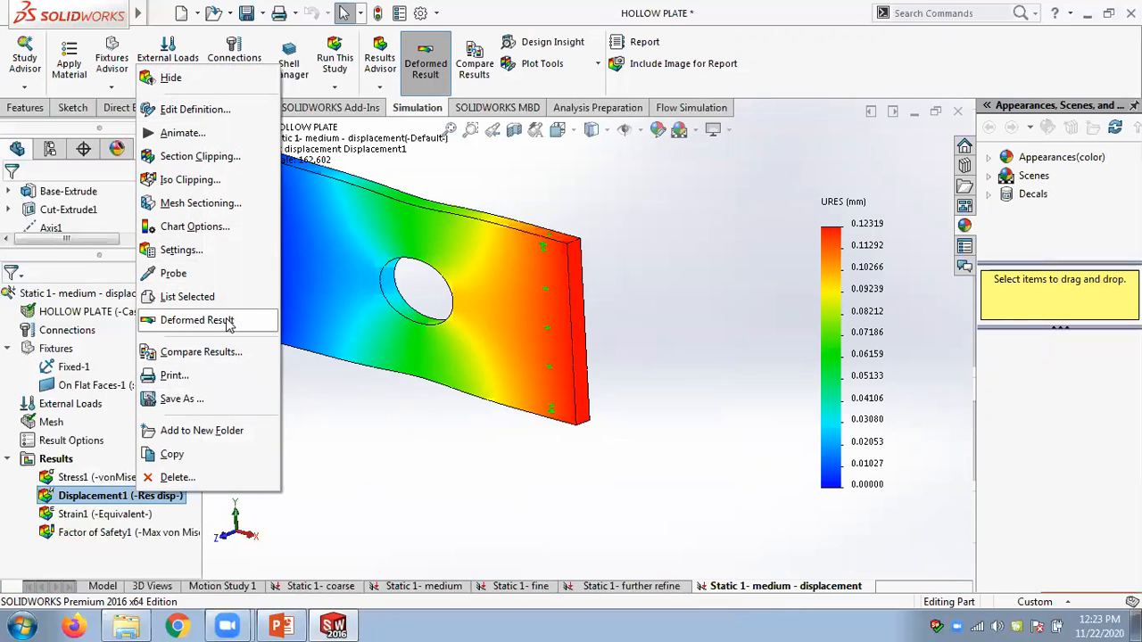
left_click(174, 273)
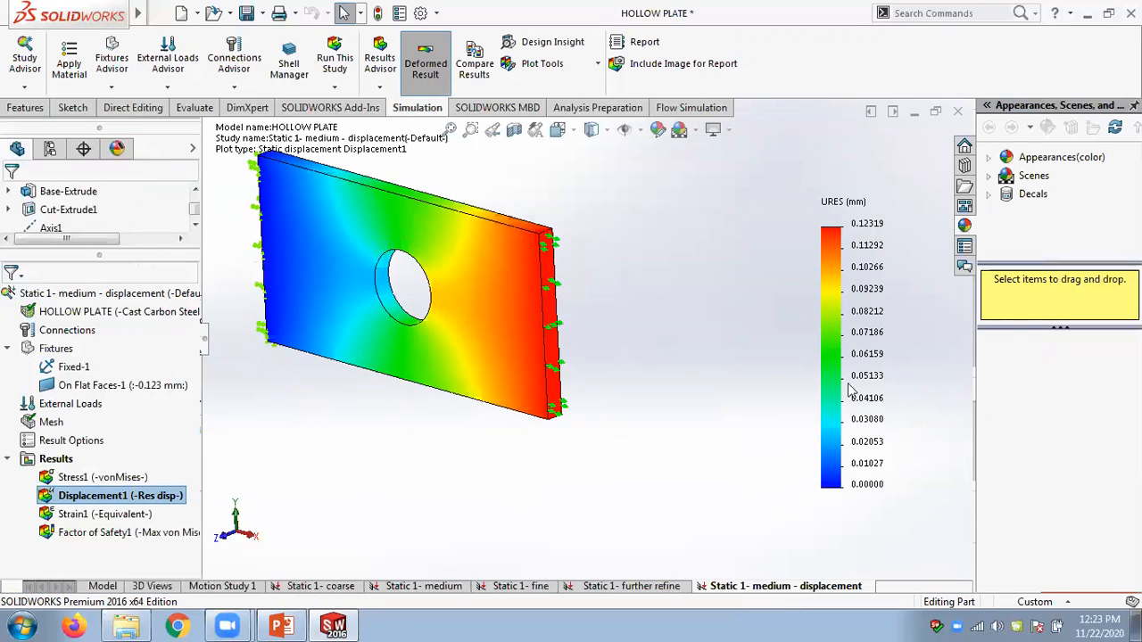
left_click(546, 393)
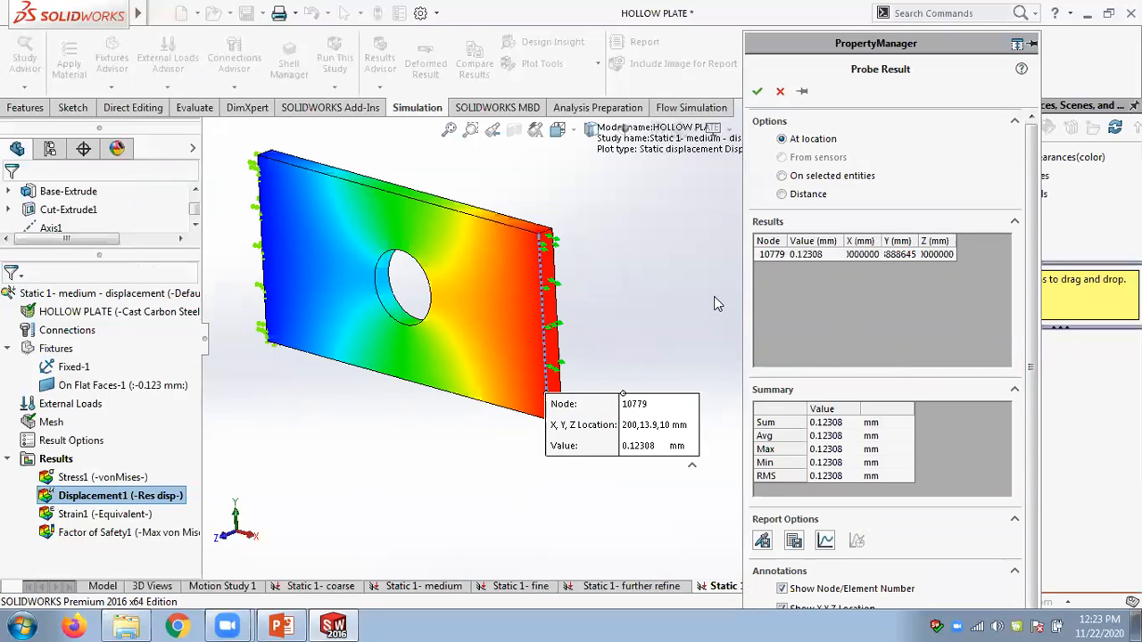
left_click(779, 91)
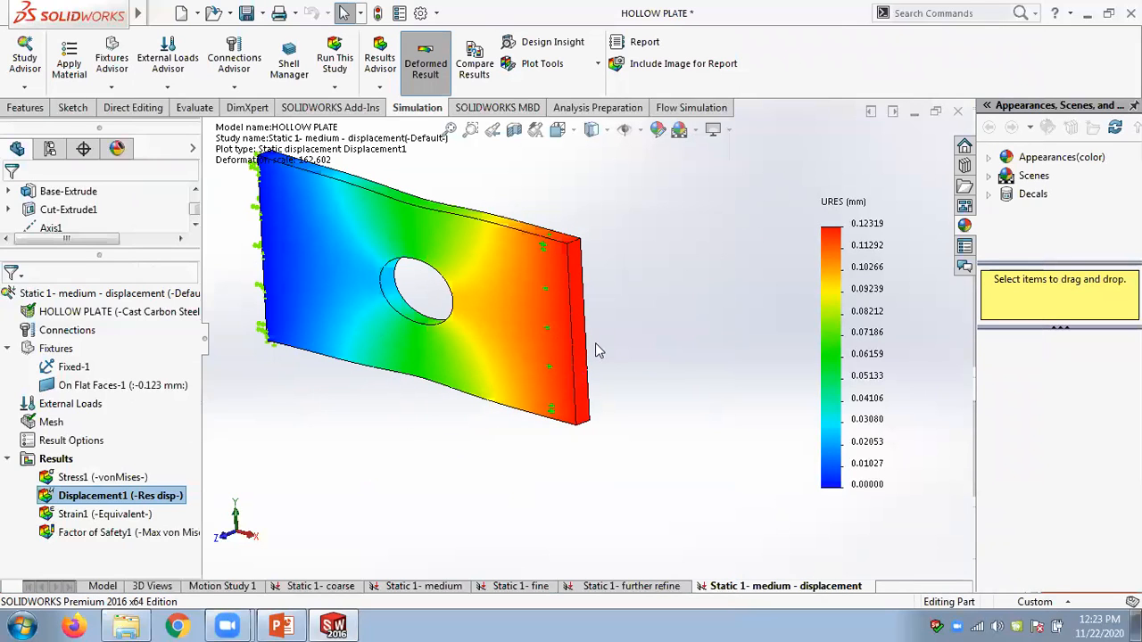
Probe the resultant displacement at a location near the middle of the displaced face's front edge and close the probe.
scroll(477, 308, "down", 3)
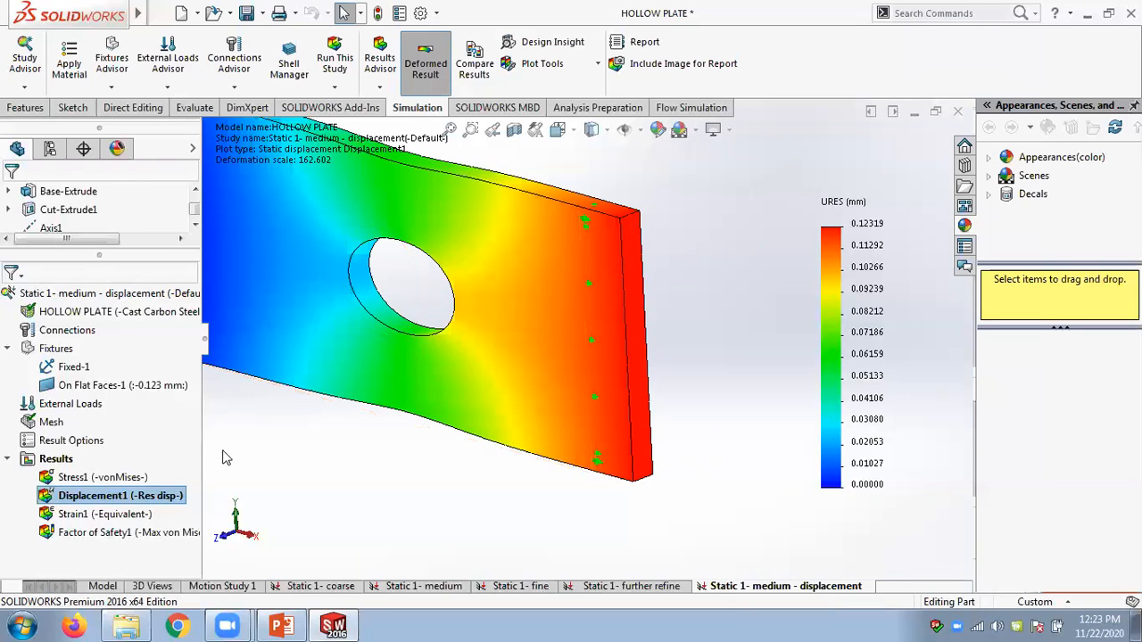
right_click(81, 502)
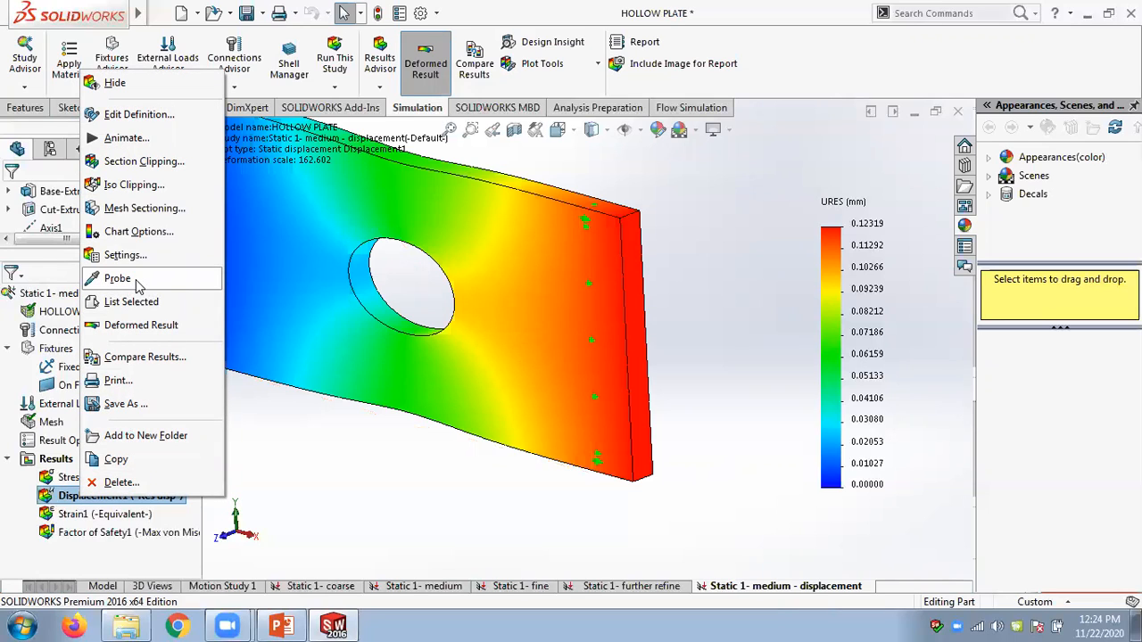
right_click(71, 501)
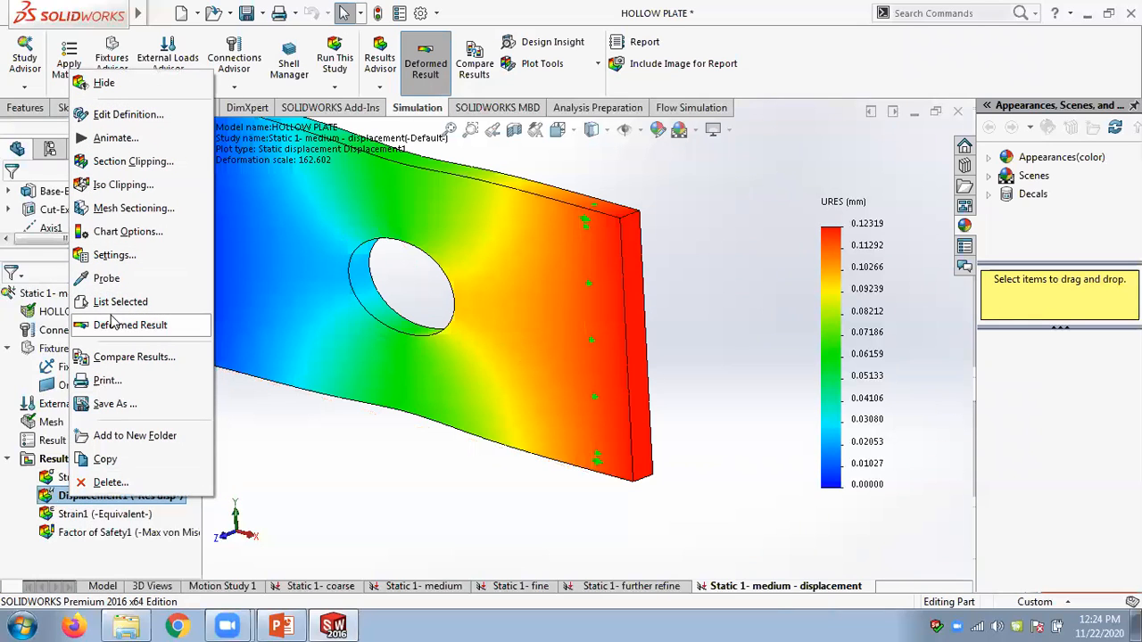
left_click(106, 278)
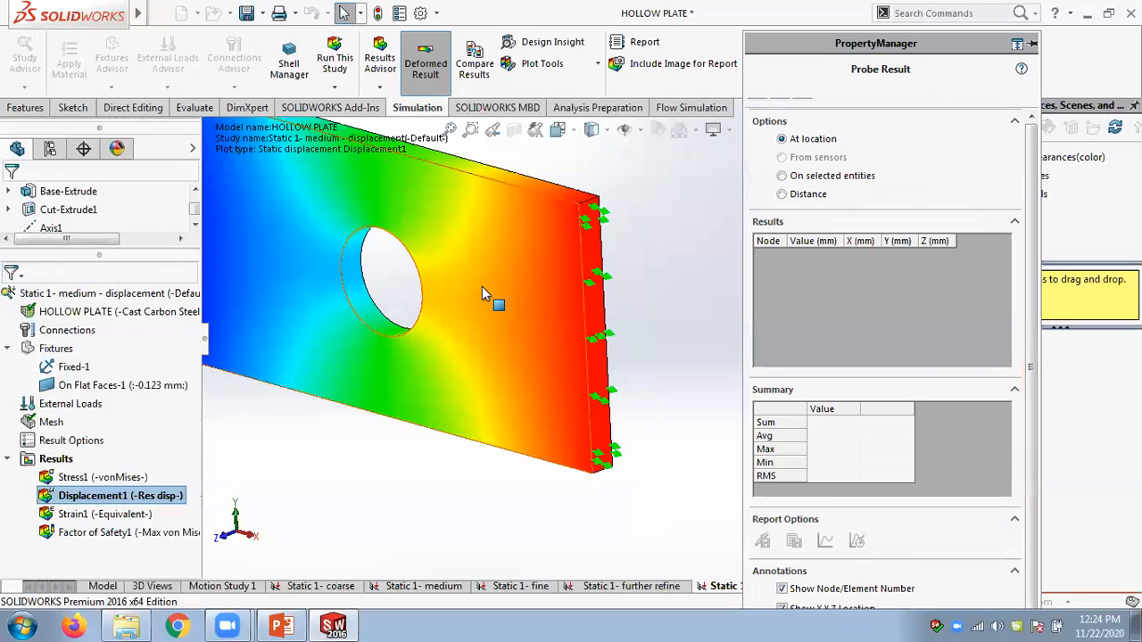
left_click(585, 306)
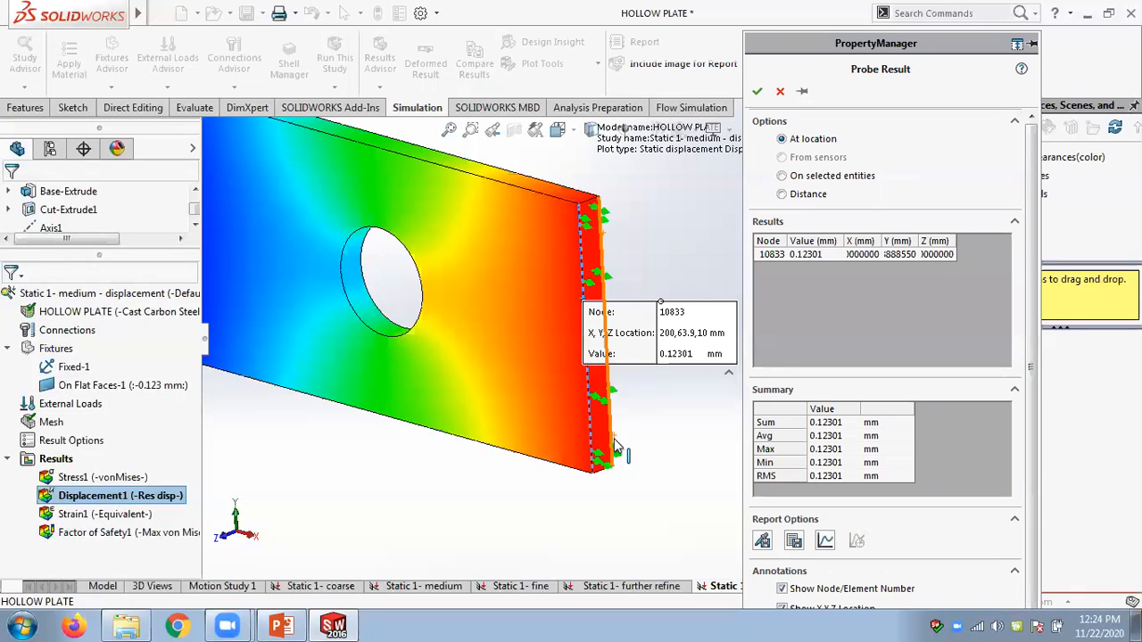
left_click(780, 91)
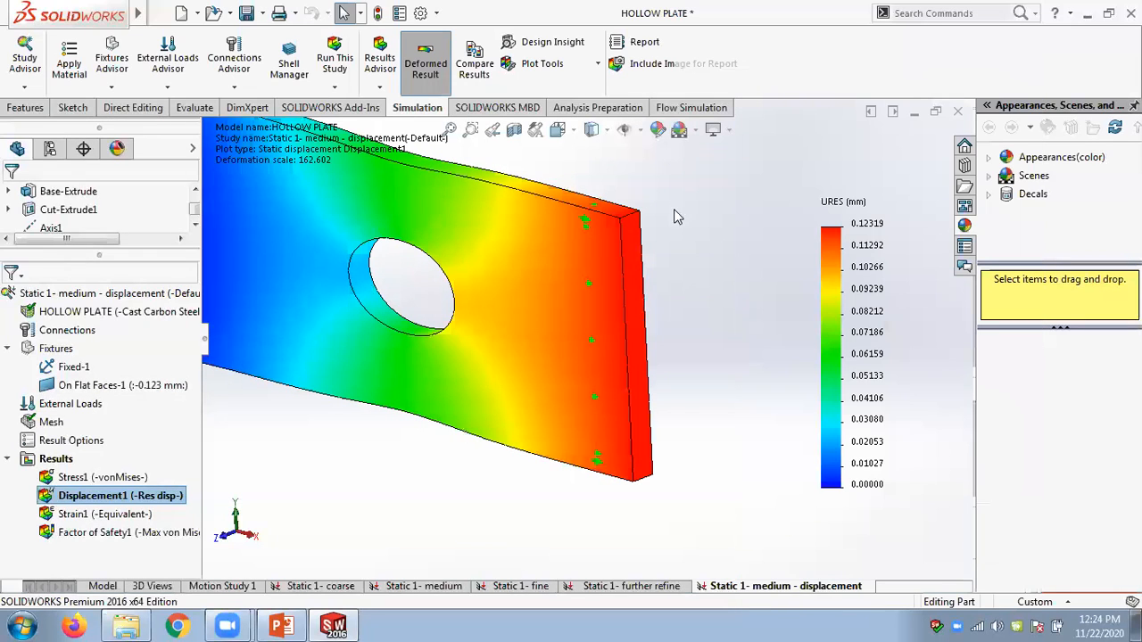
Show the von Mises stress plot, probe the stress near the middle of the displaced face's front edge, and close the probe.
left_click(79, 480)
double_click(79, 480)
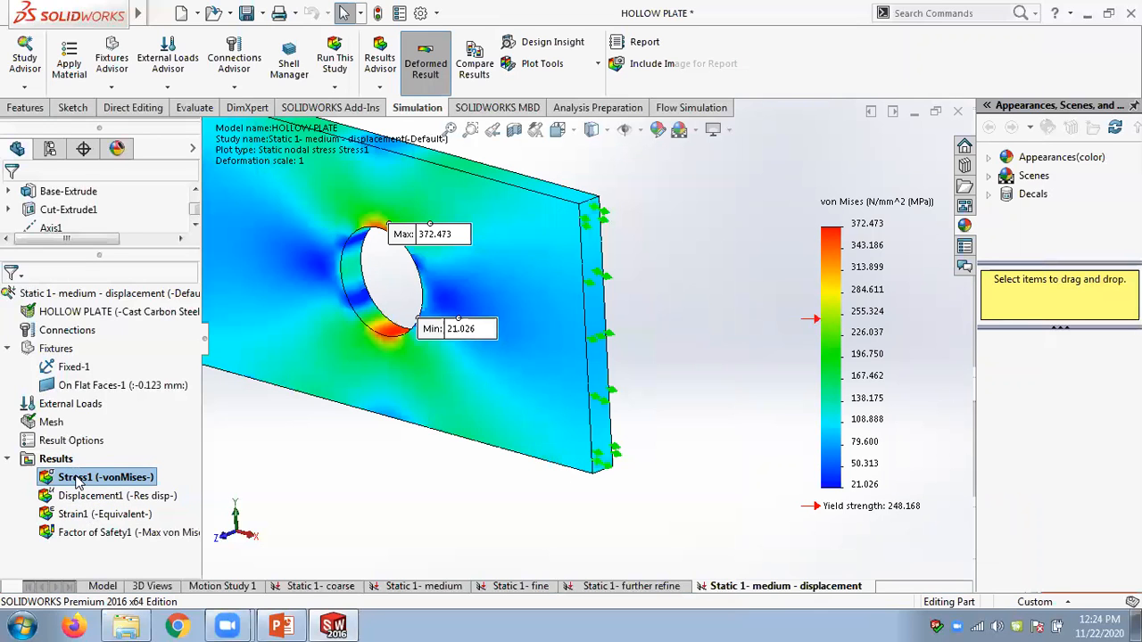
right_click(78, 480)
left_click(112, 256)
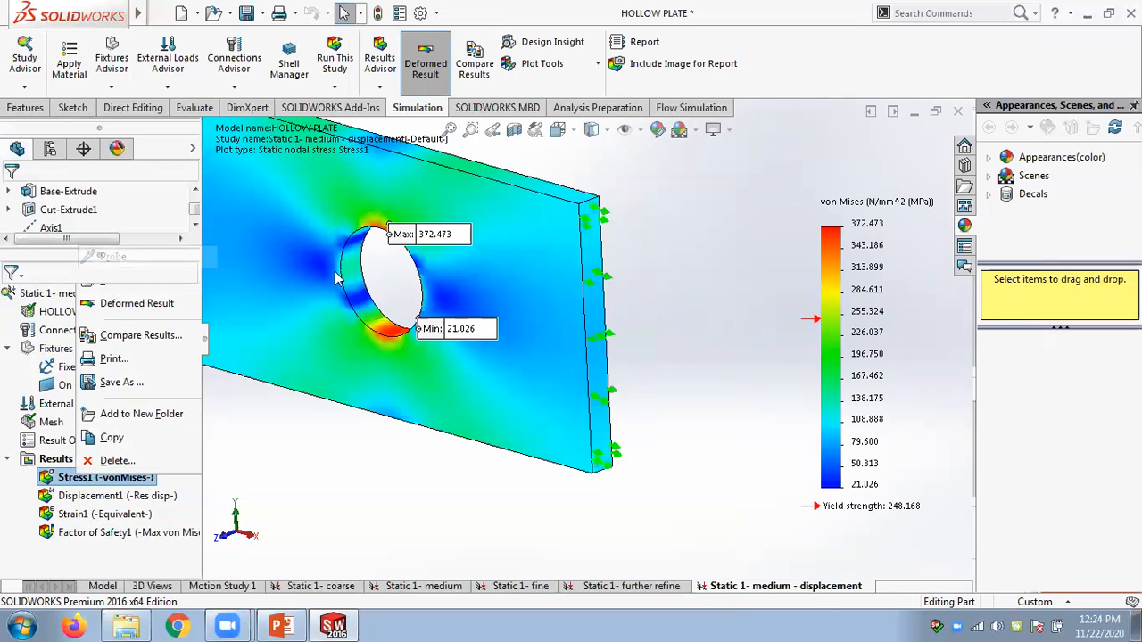
left_click(591, 319)
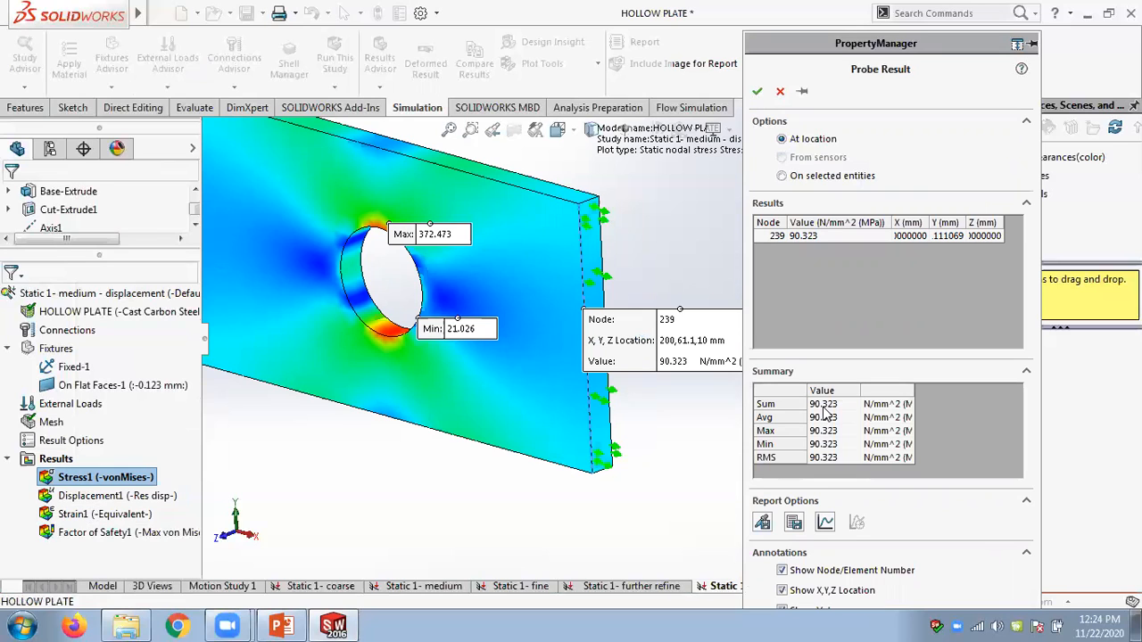
left_click(779, 90)
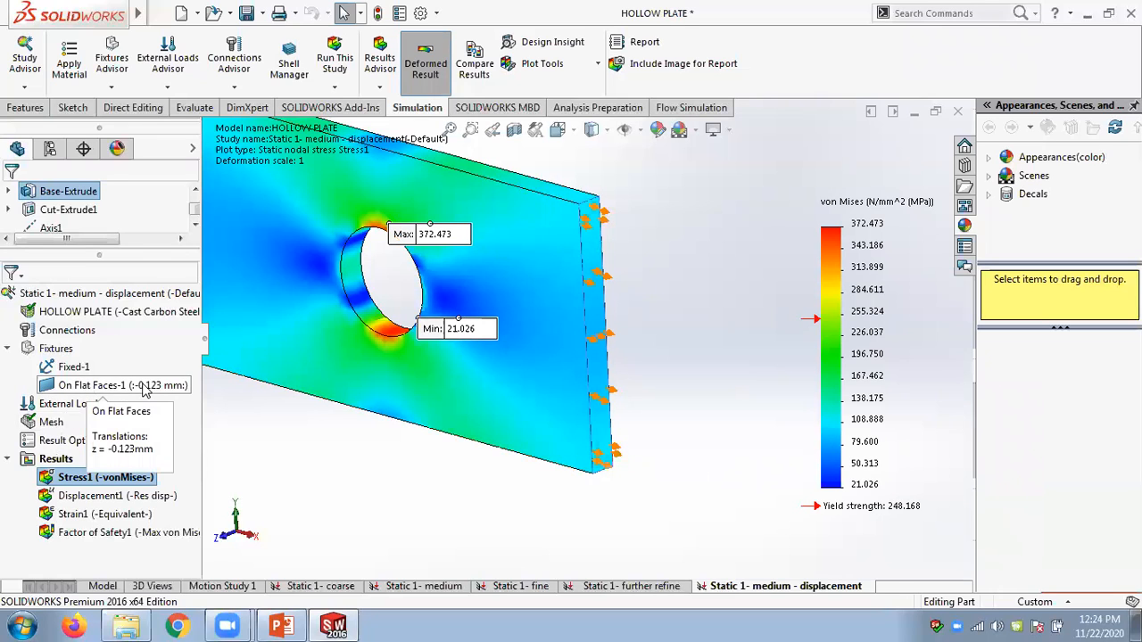
Activate the Static 1- medium force study and show its resultant displacement plot.
key("f")
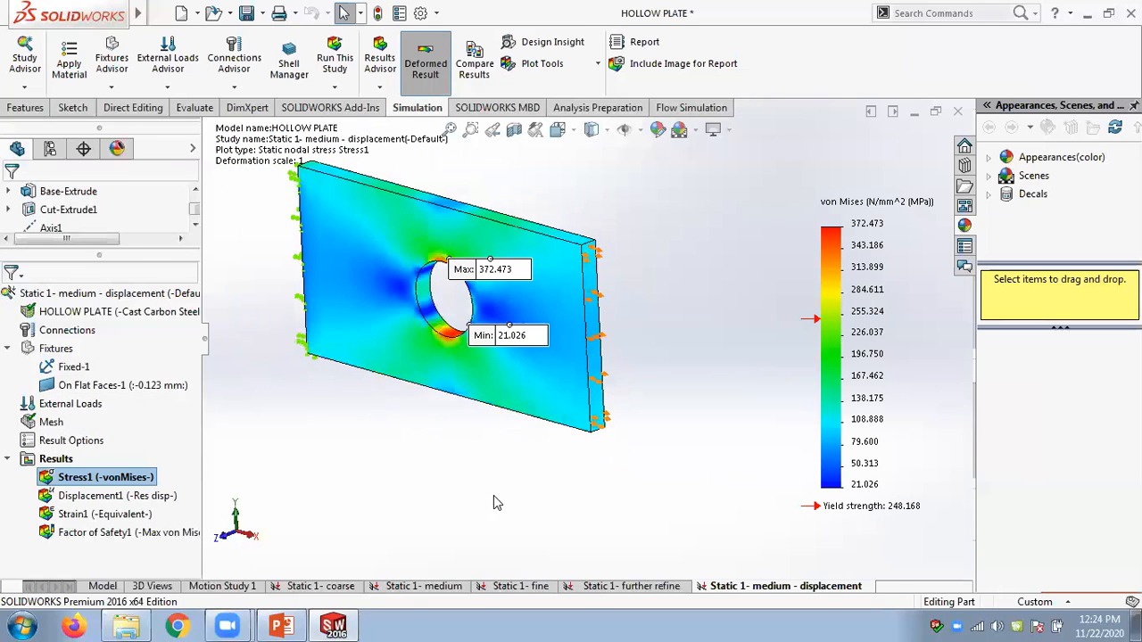
left_click(422, 586)
left_click(476, 443)
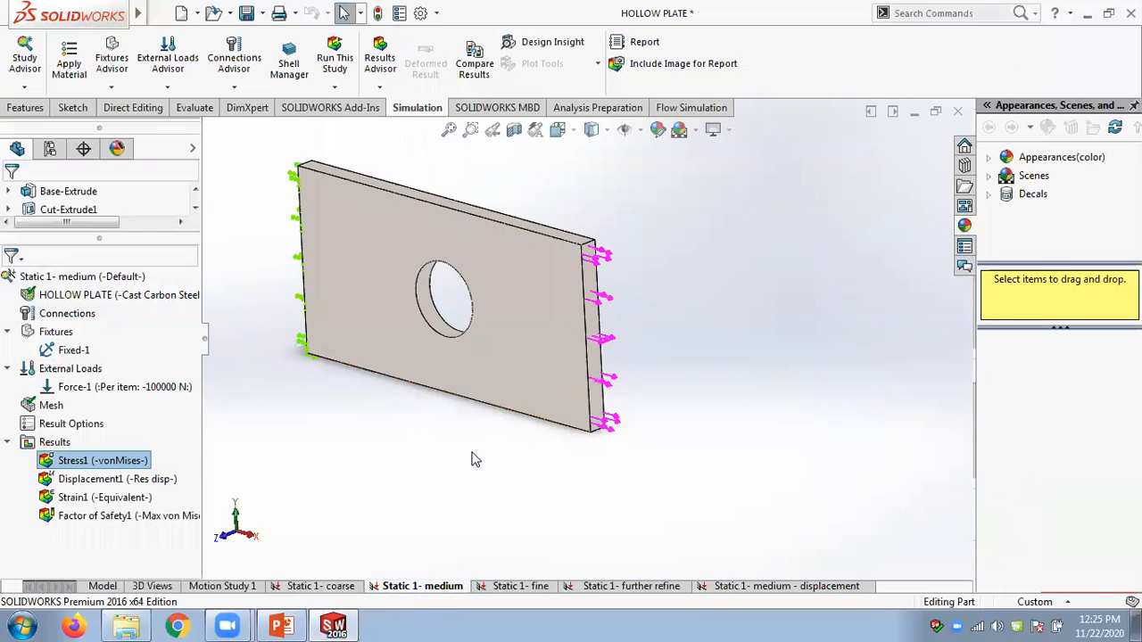
scroll(476, 441, "down", 2)
scroll(732, 270, "up", 1)
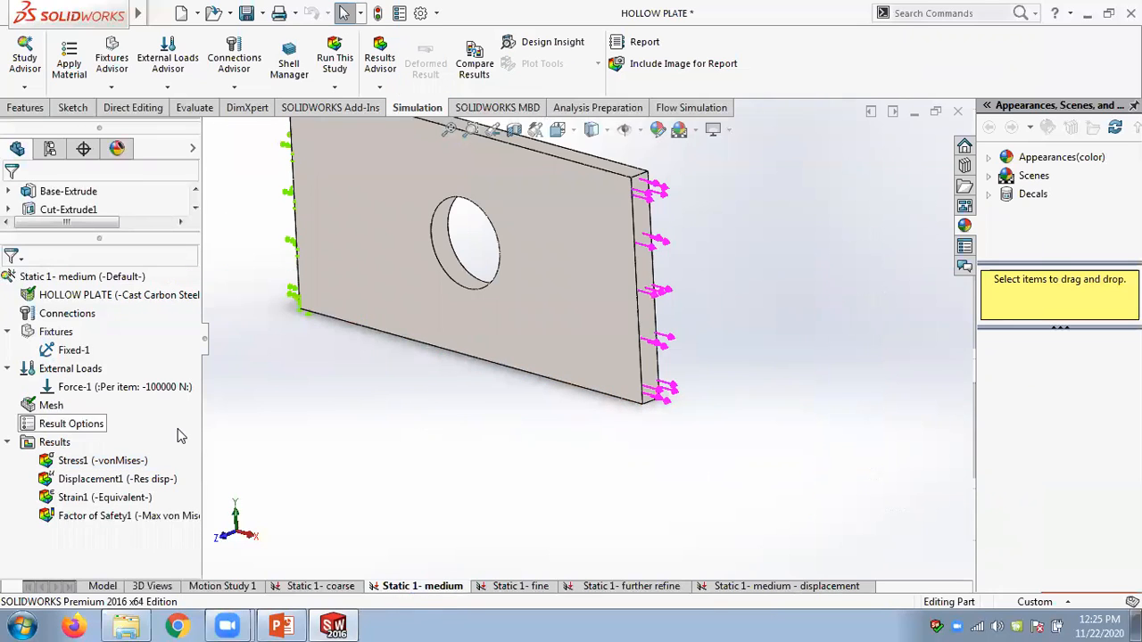
right_click(97, 488)
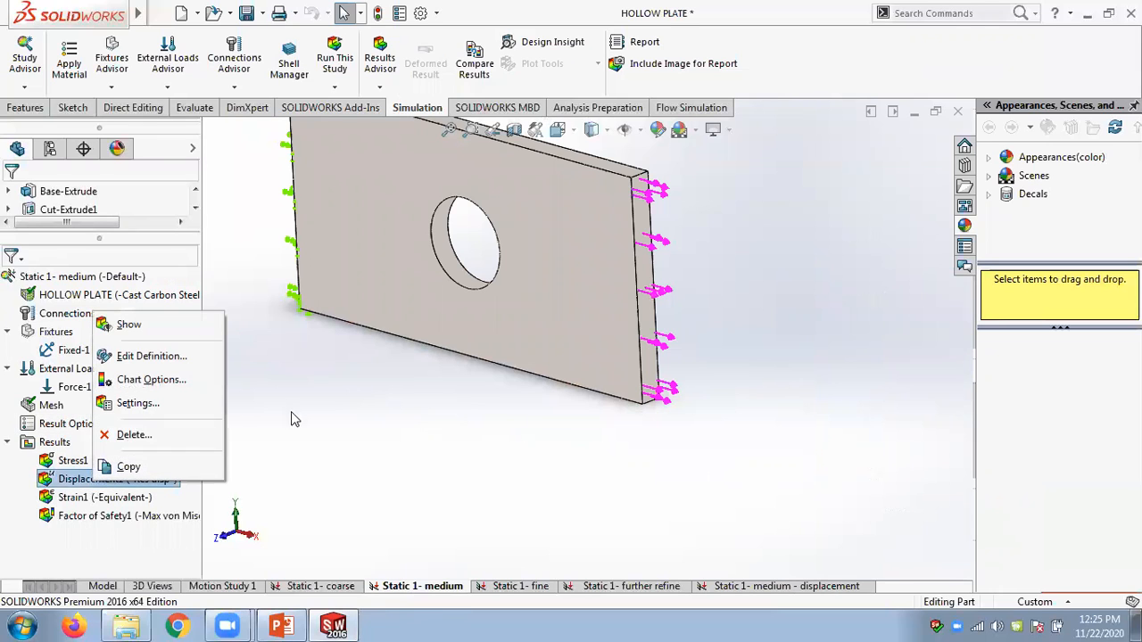
double_click(58, 481)
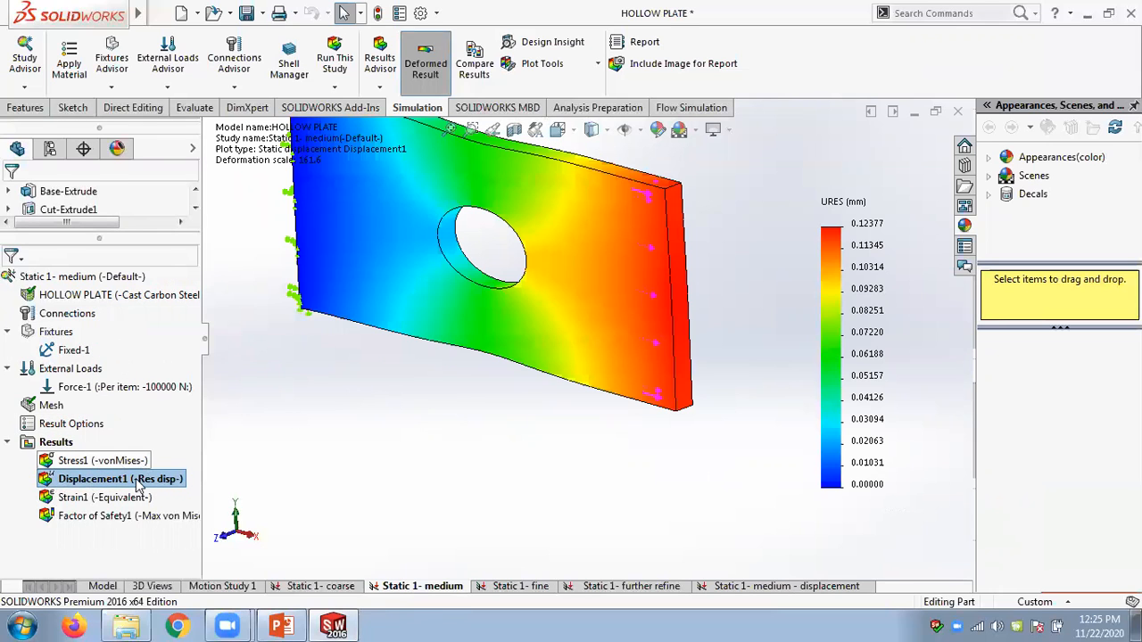
Probe the resultant displacement at a location on the force-loaded face, graph the probed result, and close the graph.
right_click(100, 482)
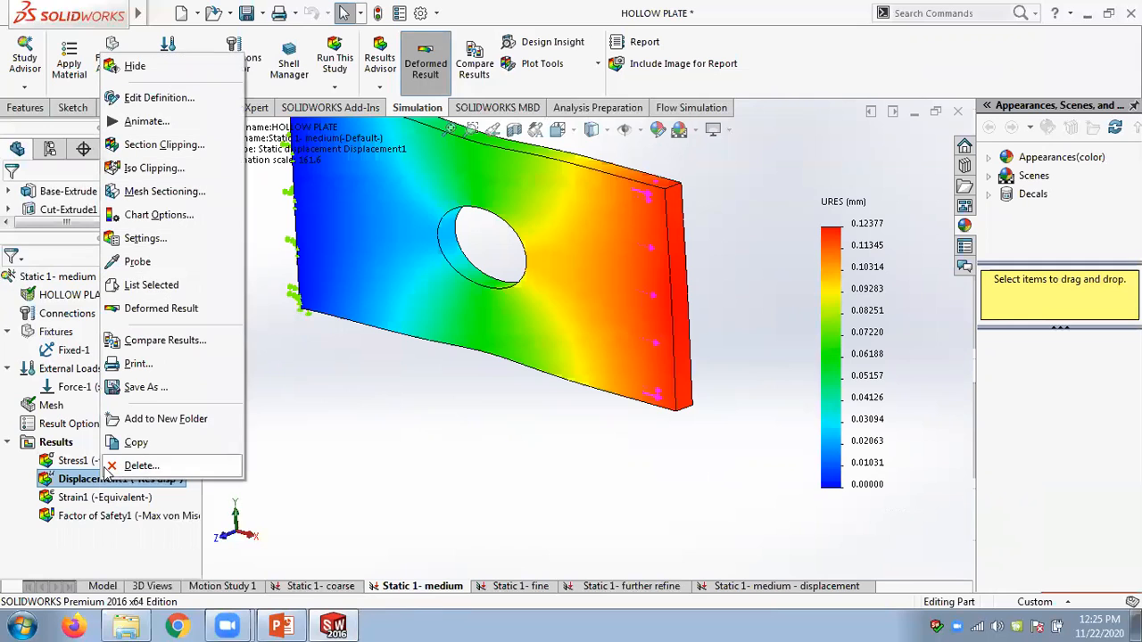
left_click(159, 261)
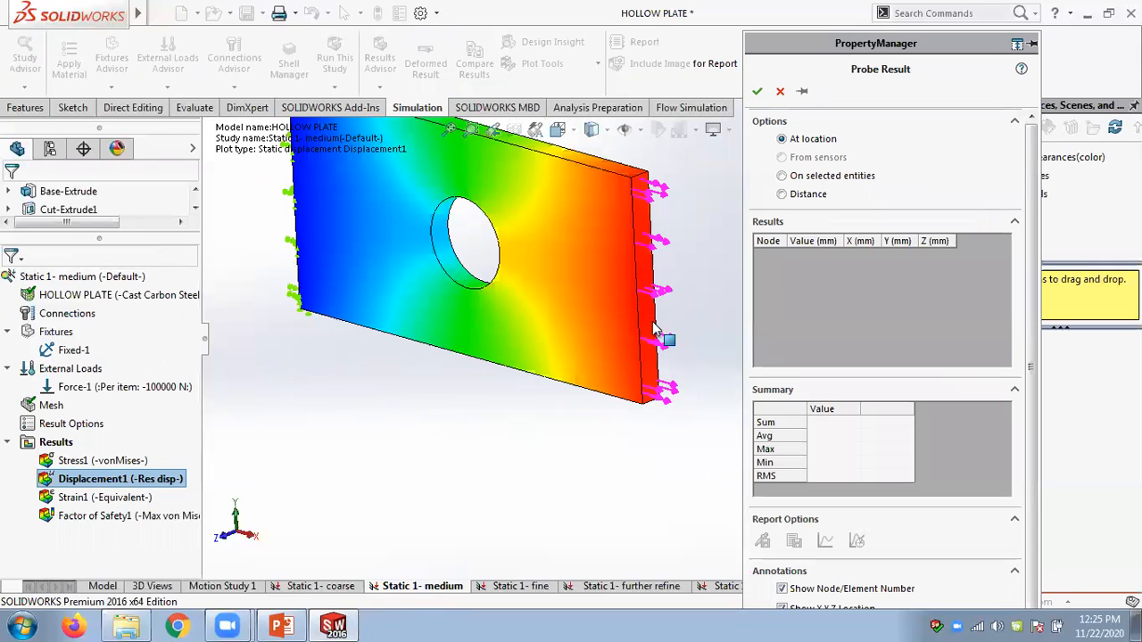
left_click(653, 340)
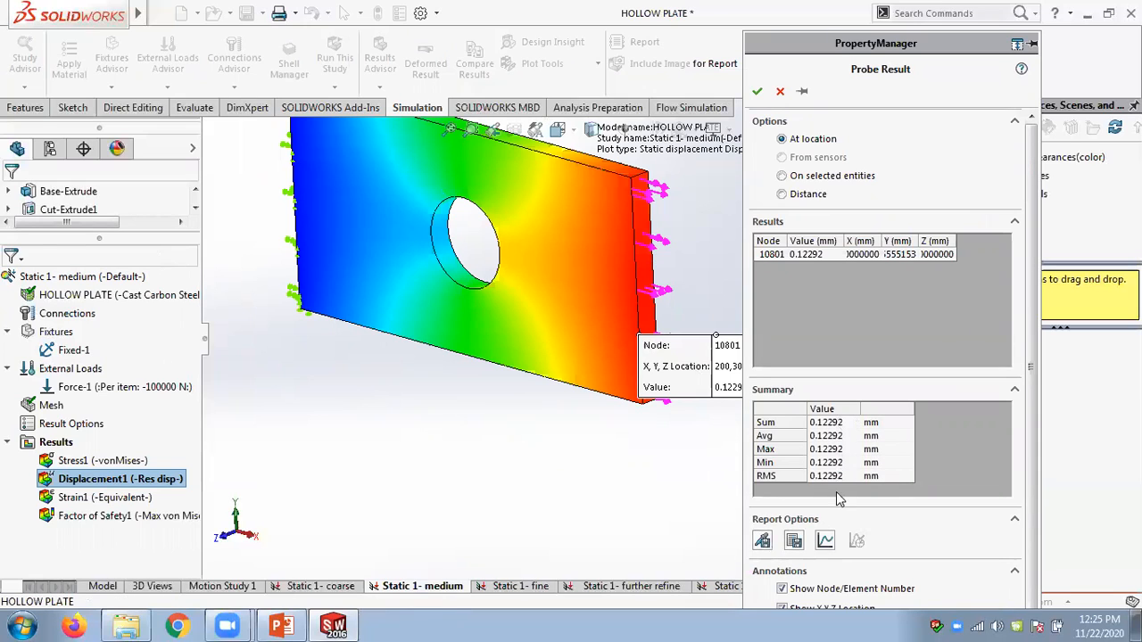
left_click(825, 542)
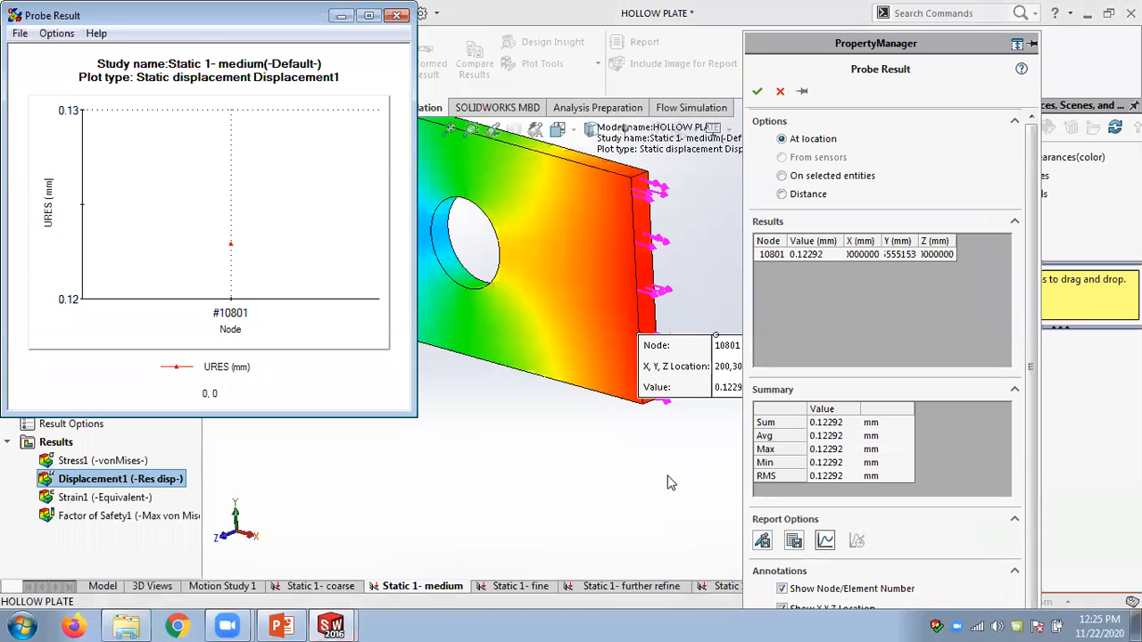
left_click(396, 15)
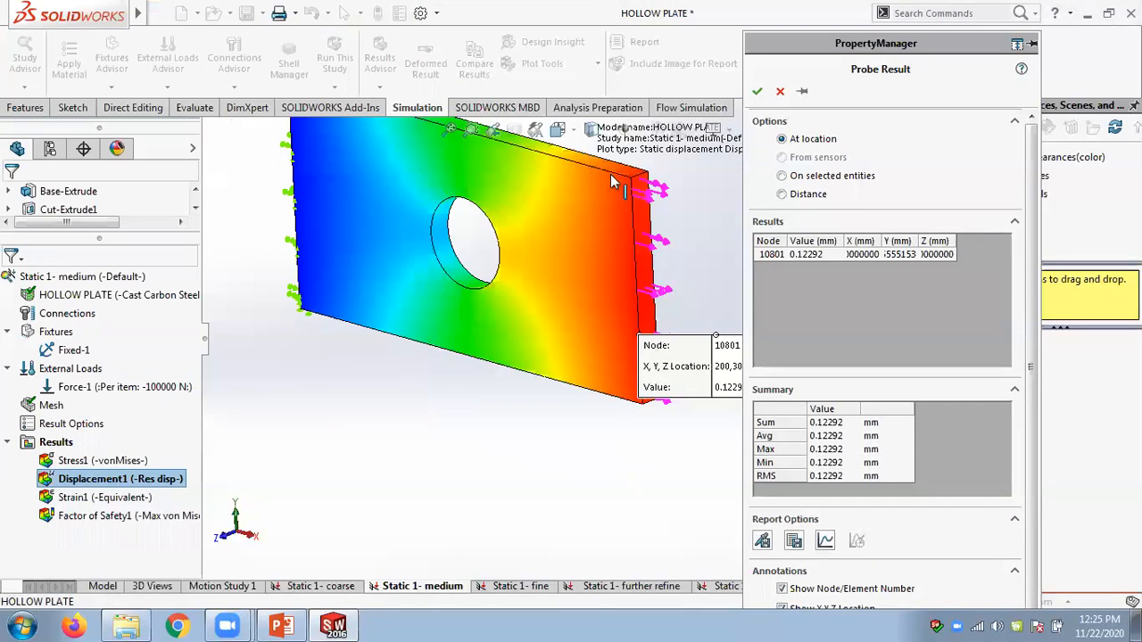
Switch the probe to Distance, pick a point on the force-loaded face's front edge, and close the probe.
left_click(781, 195)
left_click(640, 302)
left_click(757, 90)
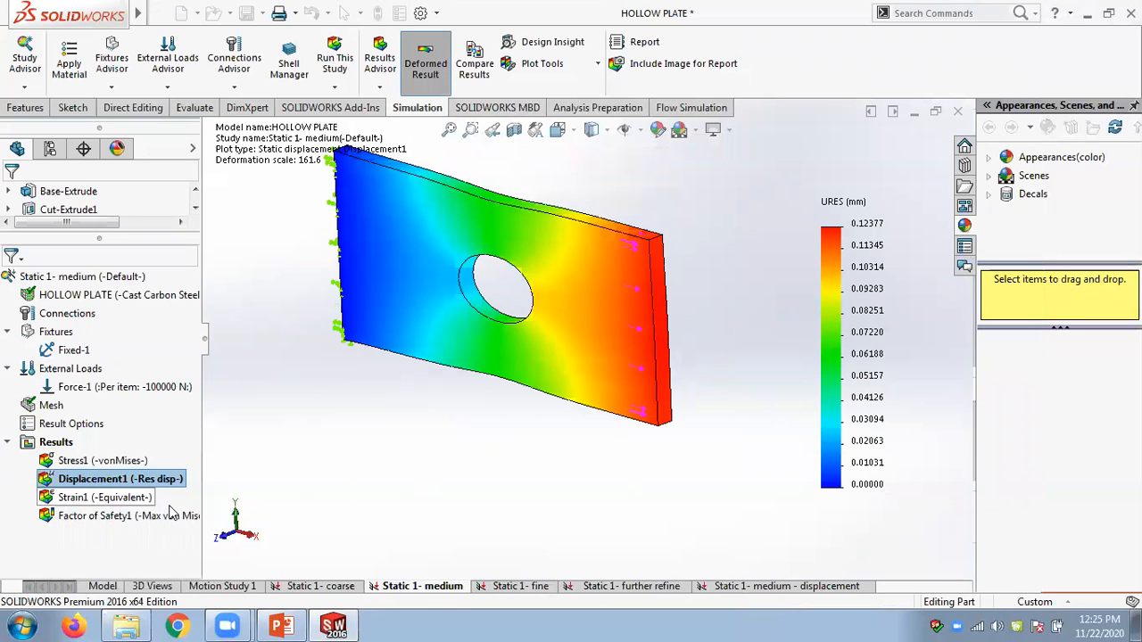
Start a probe on the resultant displacement plot and consult the PowerPoint slide about plotting displacements along an edge.
right_click(95, 480)
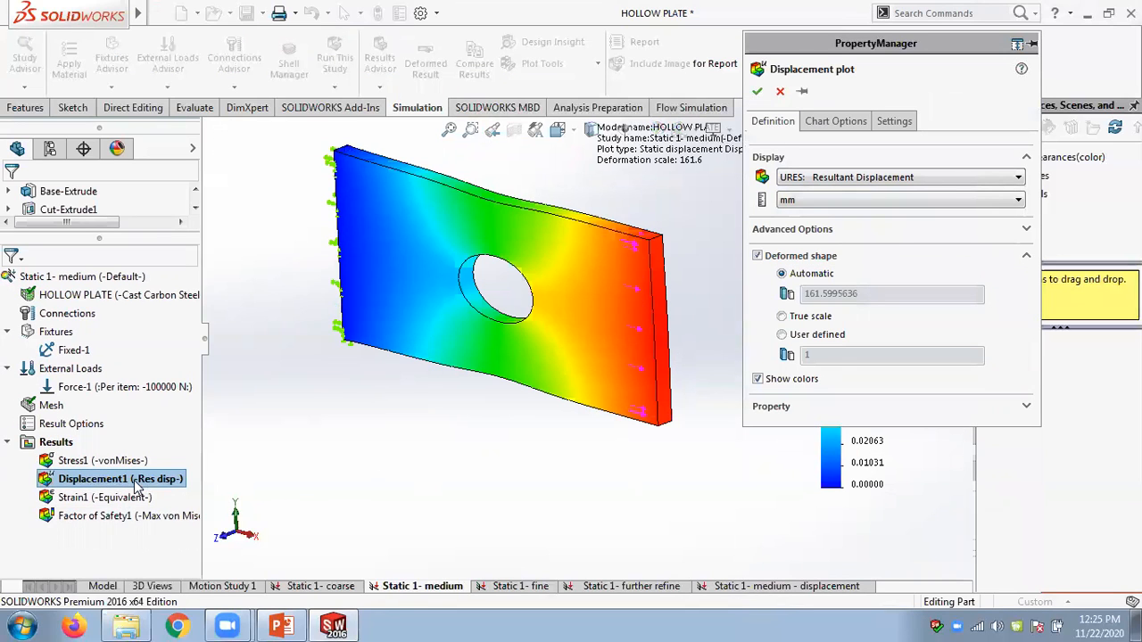
right_click(89, 483)
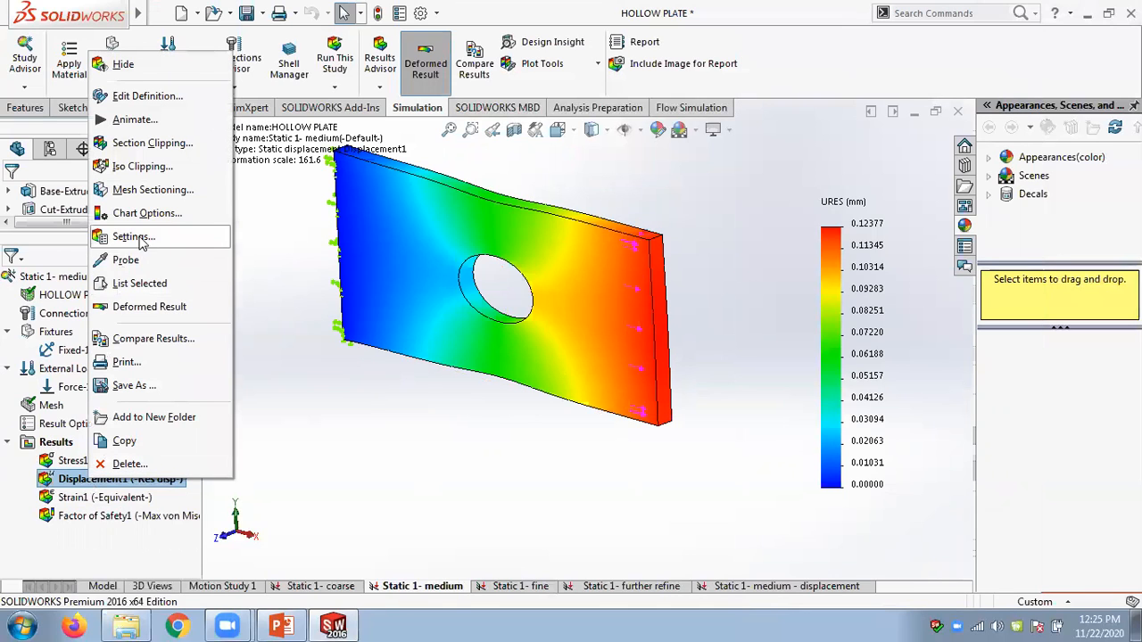
left_click(142, 259)
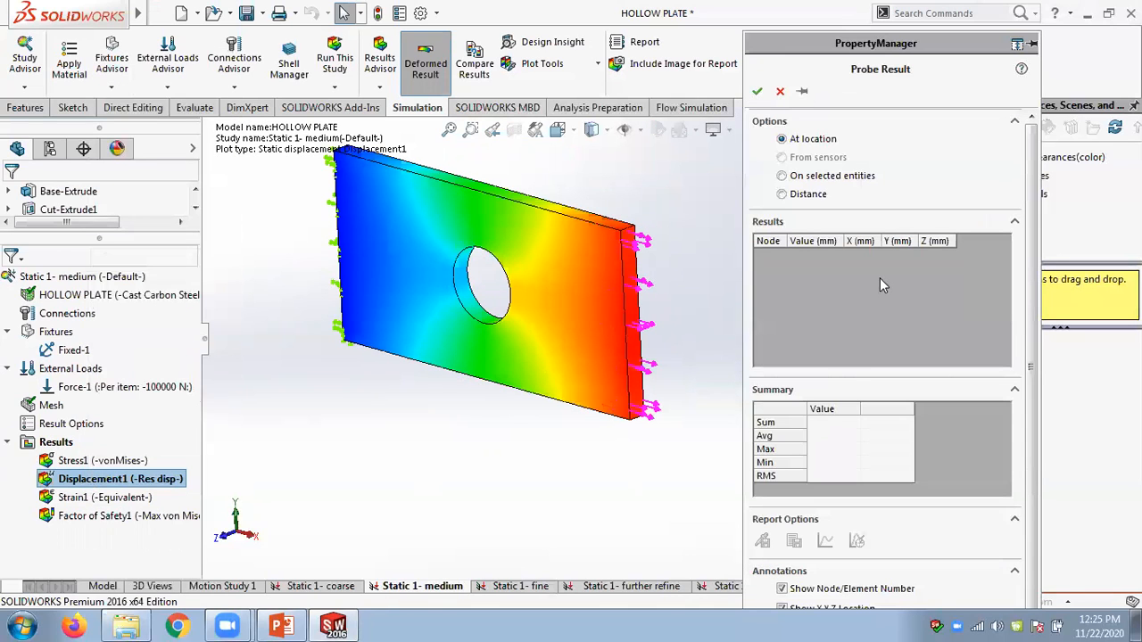
left_click(284, 625)
left_click(283, 624)
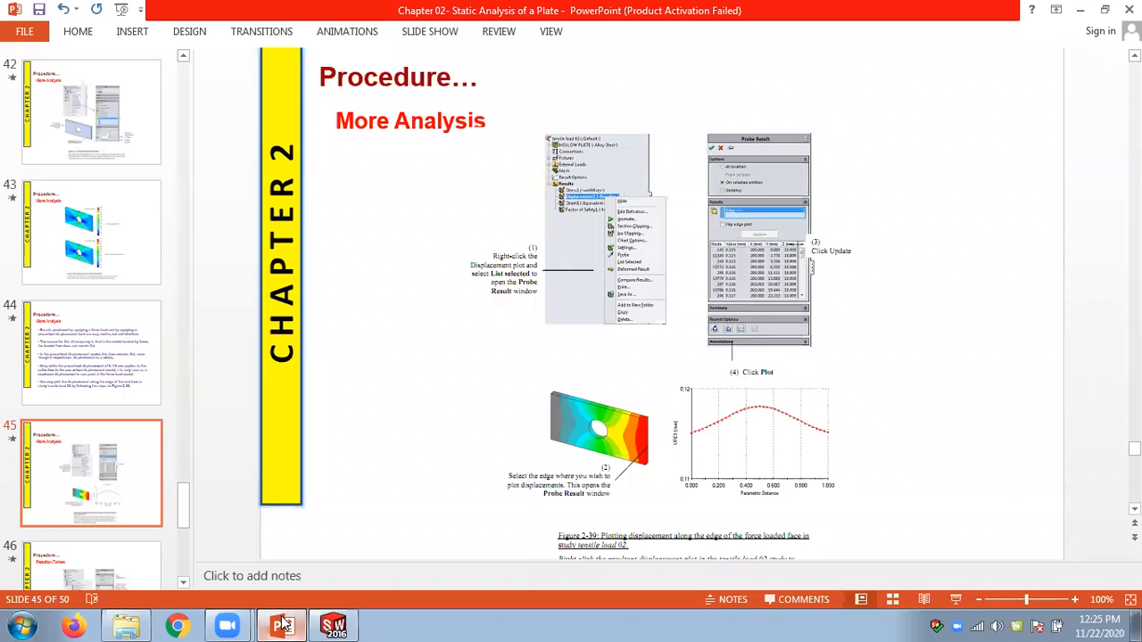
Back in SOLIDWORKS, probe displacement On selected entities along the force-loaded face's front vertical edge, plot it, and close the graph and probe.
left_click(783, 176)
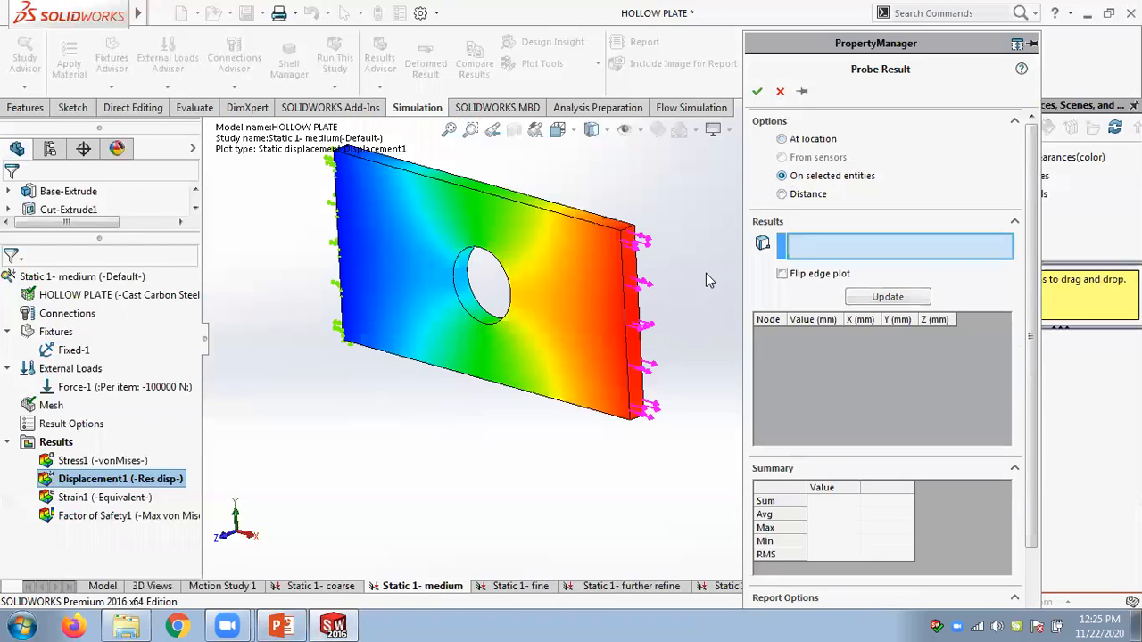
left_click(630, 382)
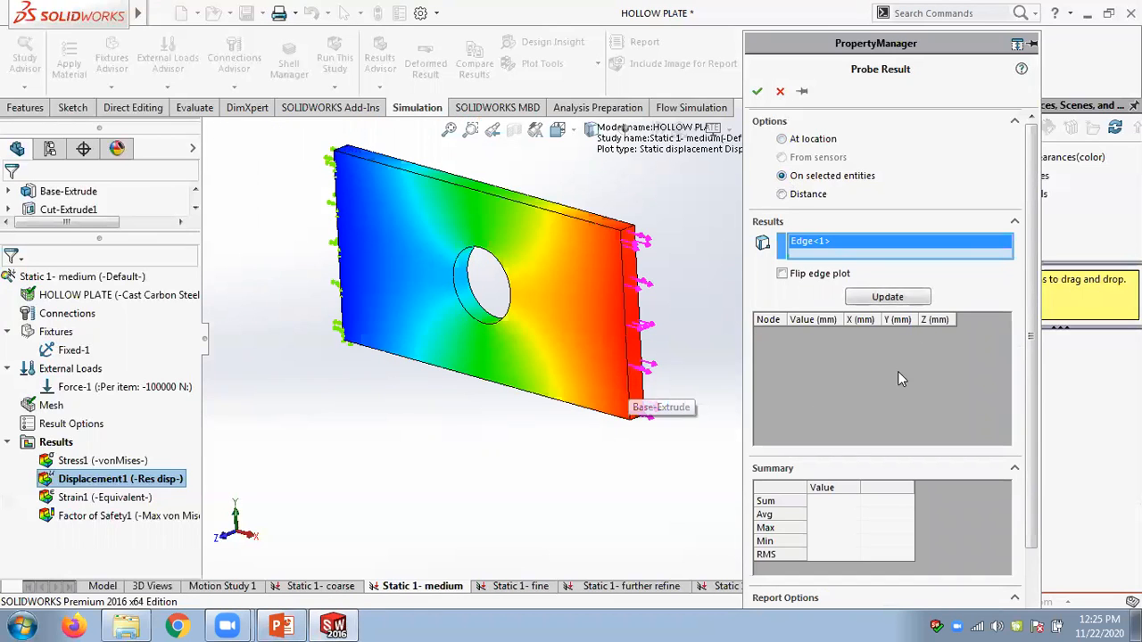
left_click(906, 302)
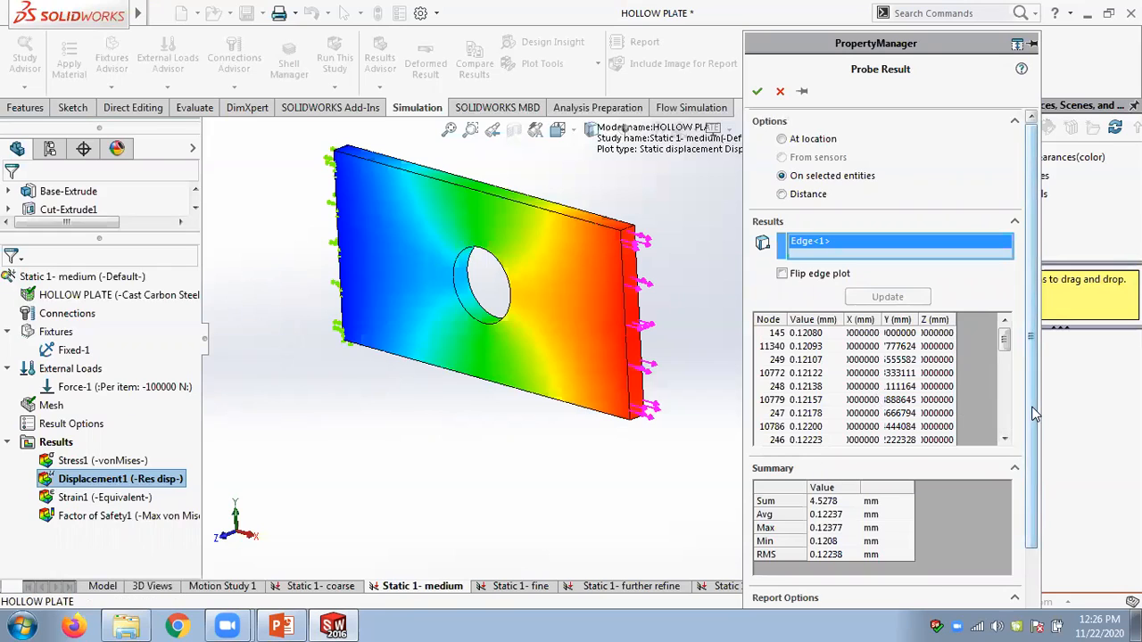
scroll(1027, 439, "down", 3)
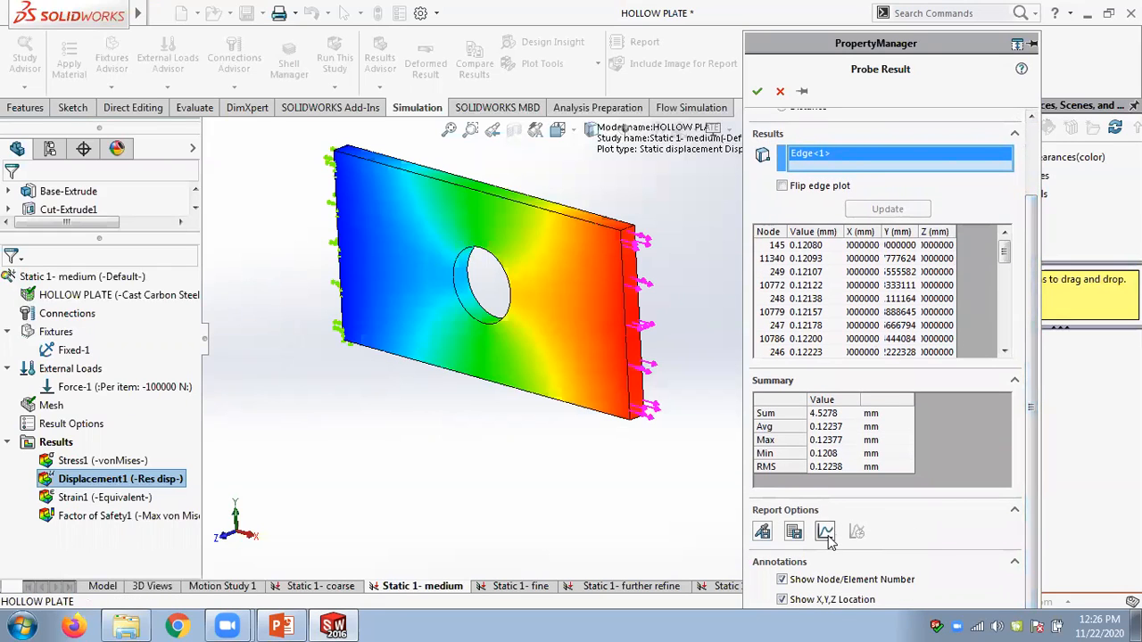
left_click(825, 533)
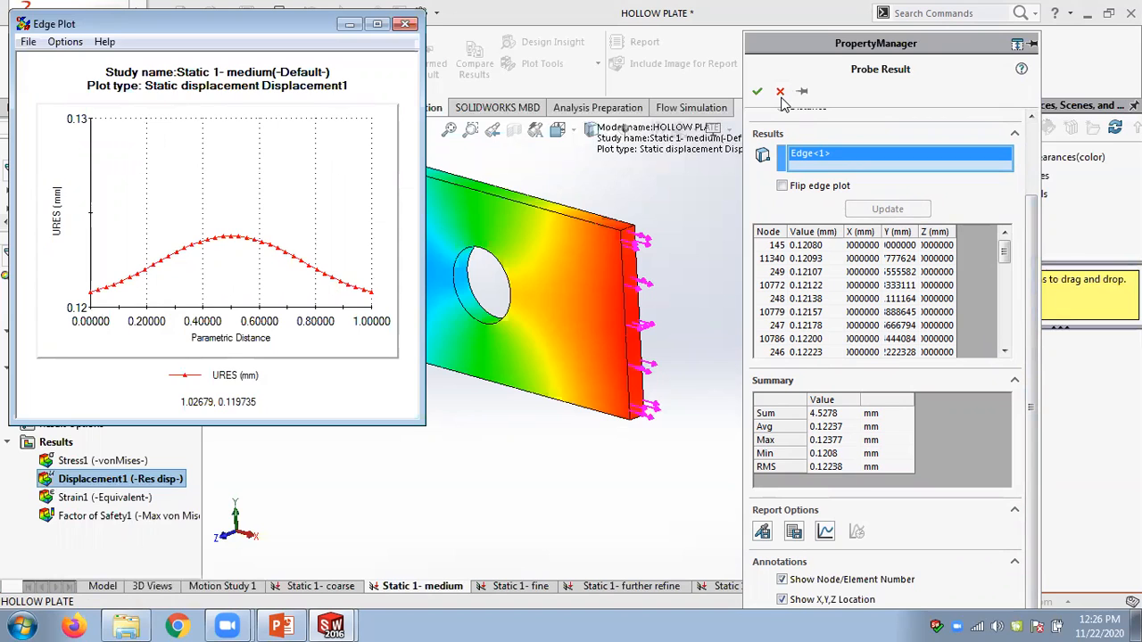
left_click_drag(880, 75, 980, 150)
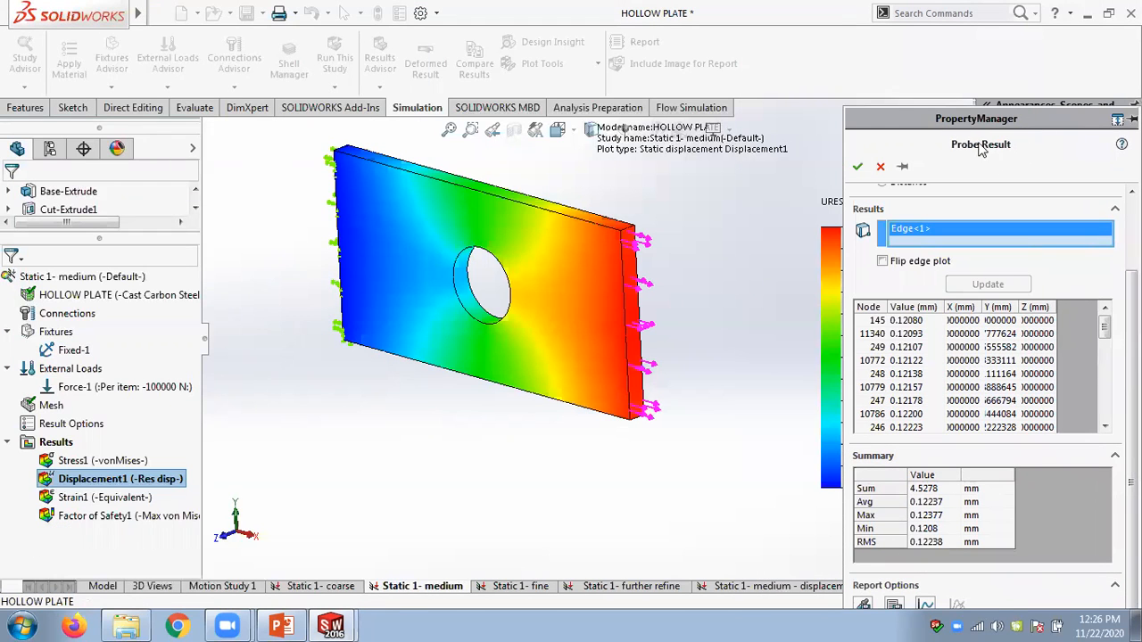
left_click(881, 166)
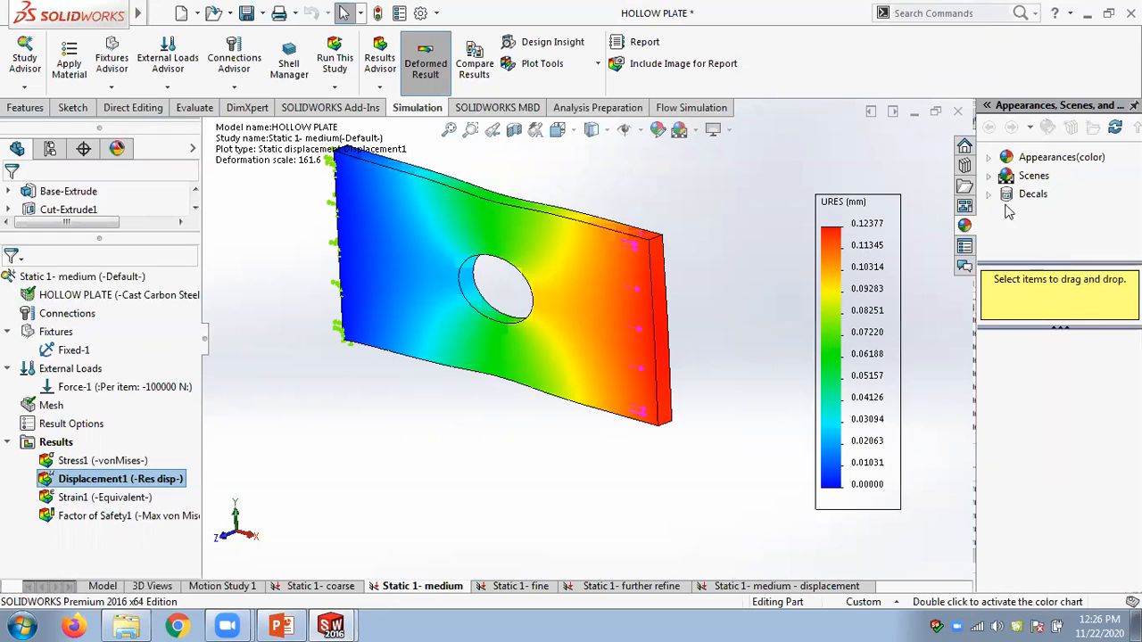
Turn on the maximum annotation in the resultant displacement plot and move its label clear of the plate.
right_click(145, 480)
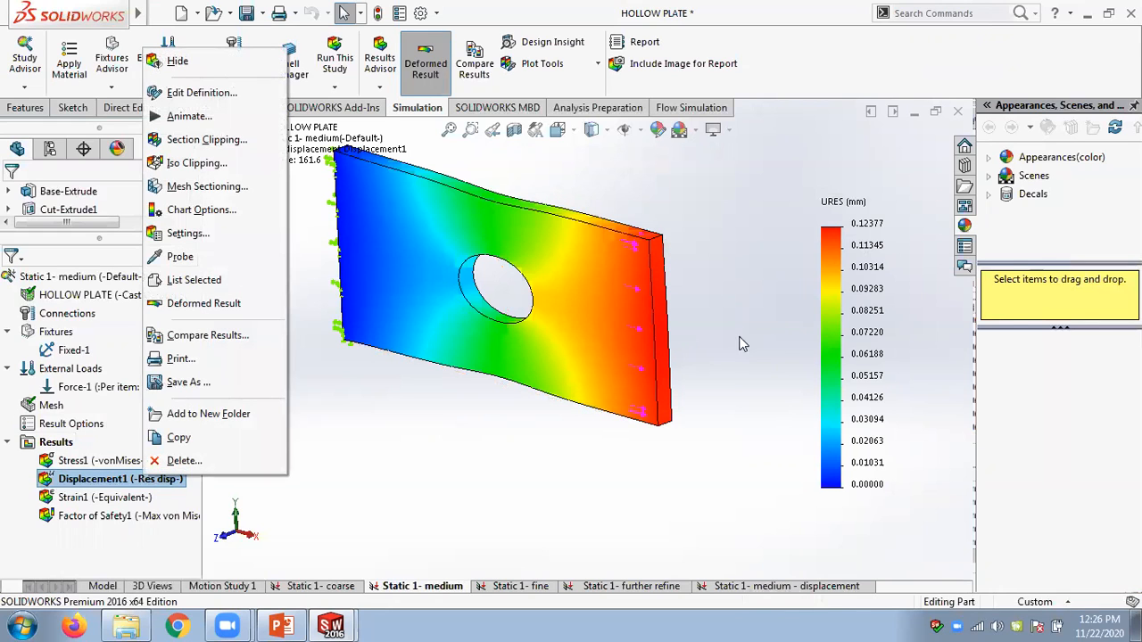
right_click(839, 337)
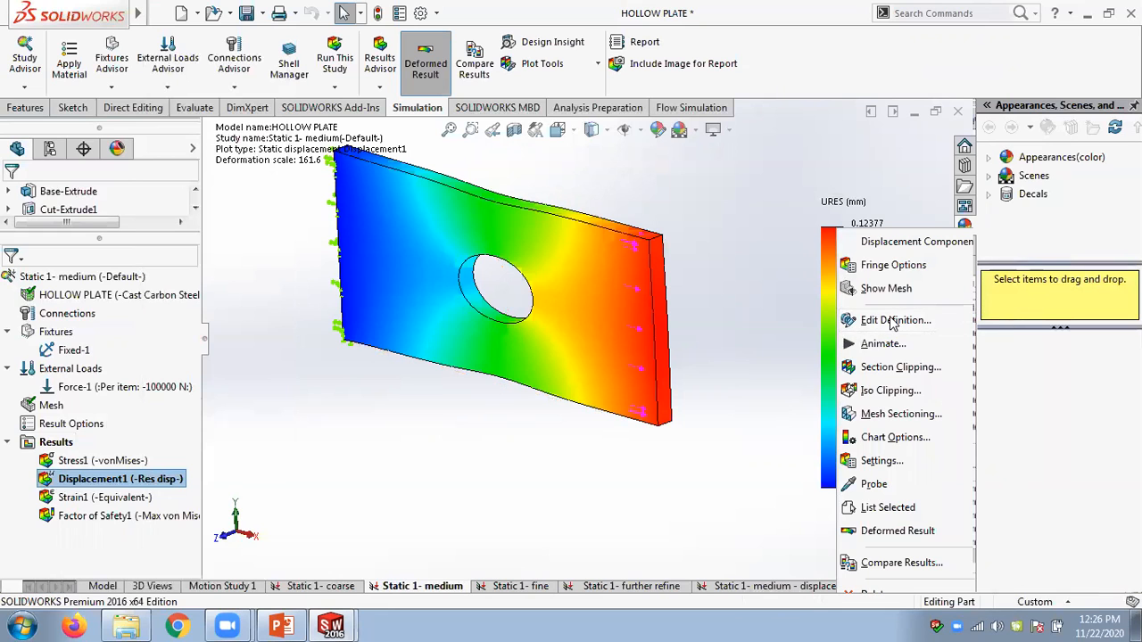
left_click(892, 320)
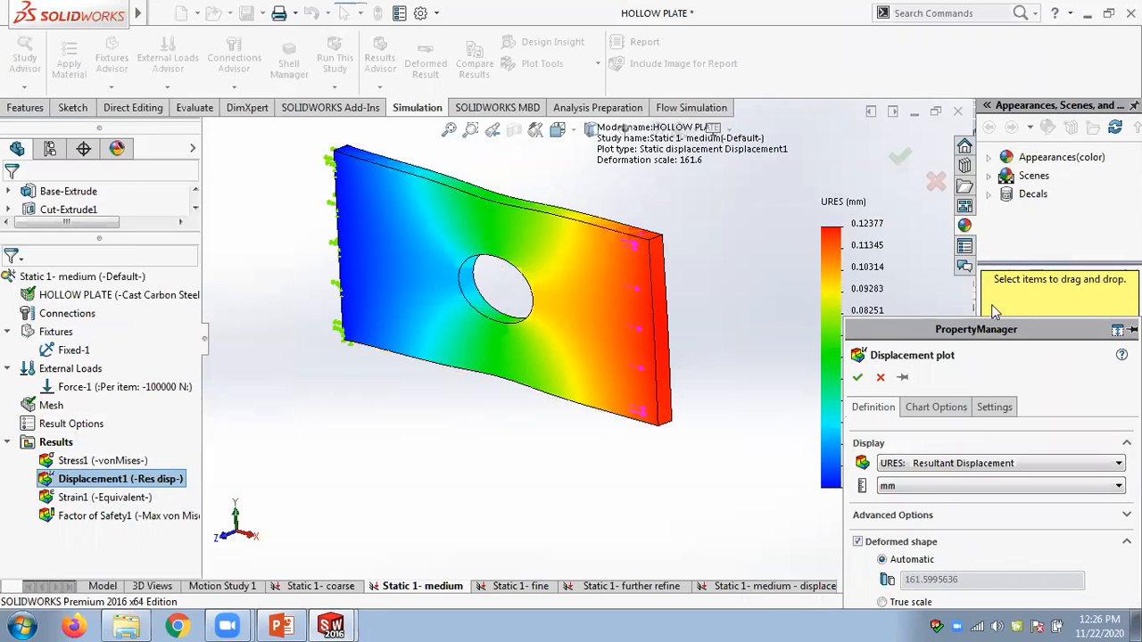
left_click_drag(937, 330, 901, 148)
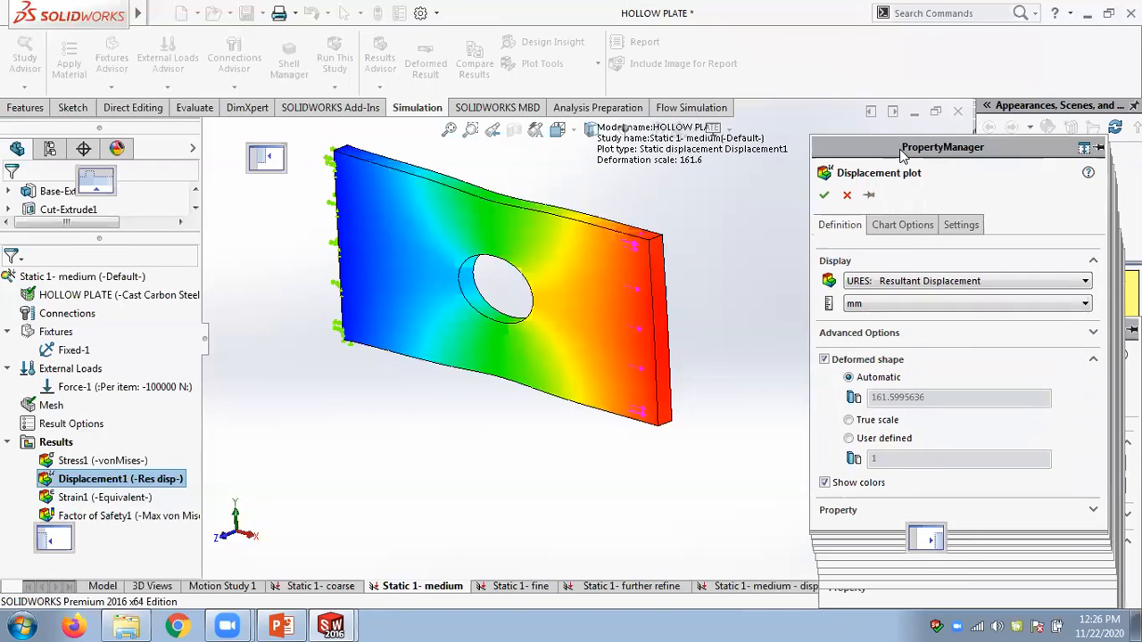
left_click(905, 227)
left_click(851, 298)
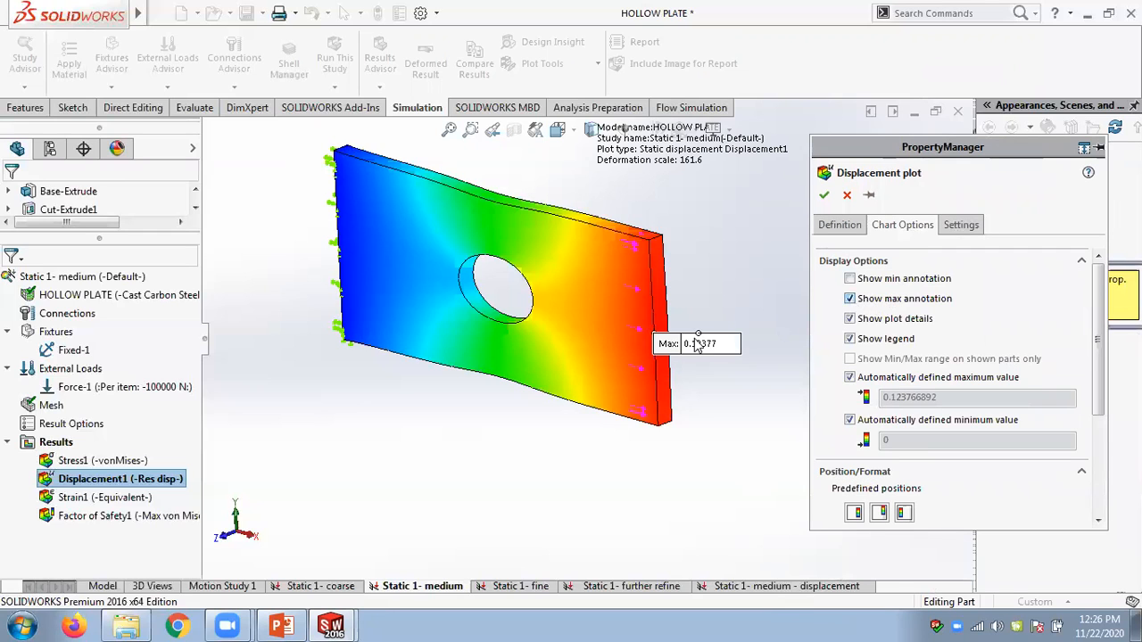
left_click(824, 194)
mouse_move(705, 352)
left_mouse_down()
mouse_move(776, 299)
mouse_move(787, 182)
left_mouse_up()
scroll(678, 314, "down", 3)
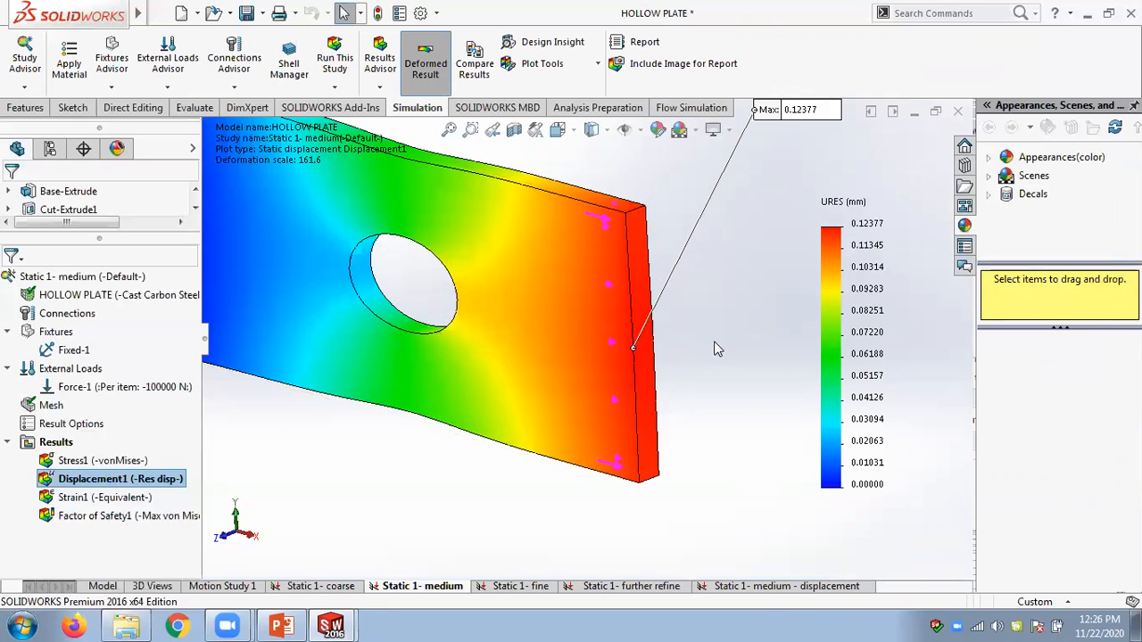
scroll(714, 348, "up", 2)
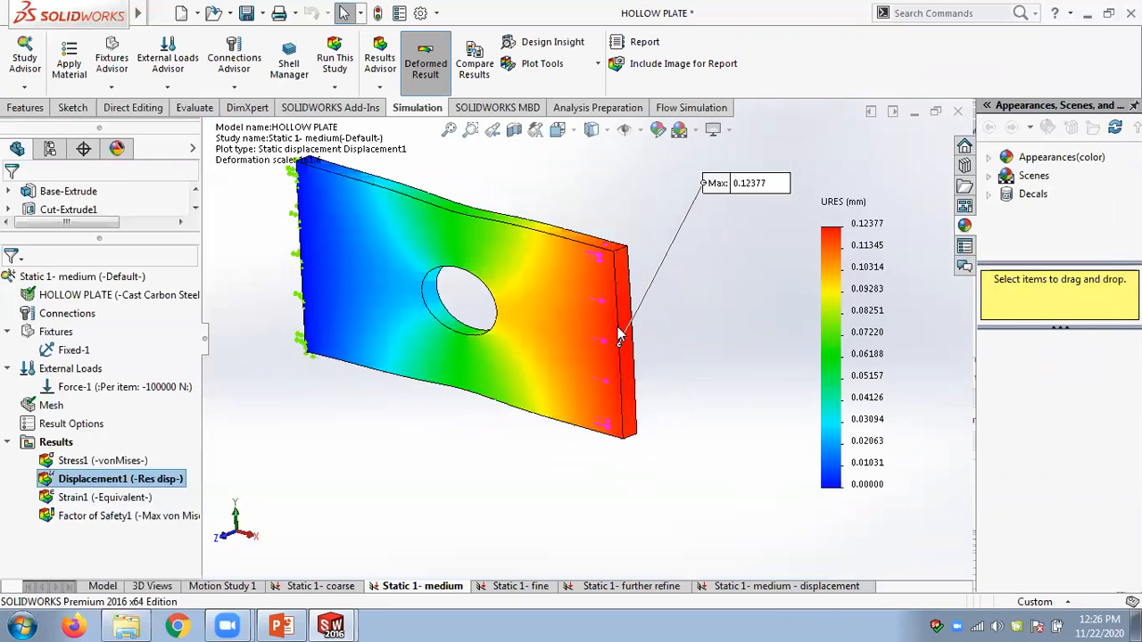
Probe the displacement On selected entities over the whole force-loaded face, plot the results, and close the graph.
right_click(77, 482)
left_click(131, 265)
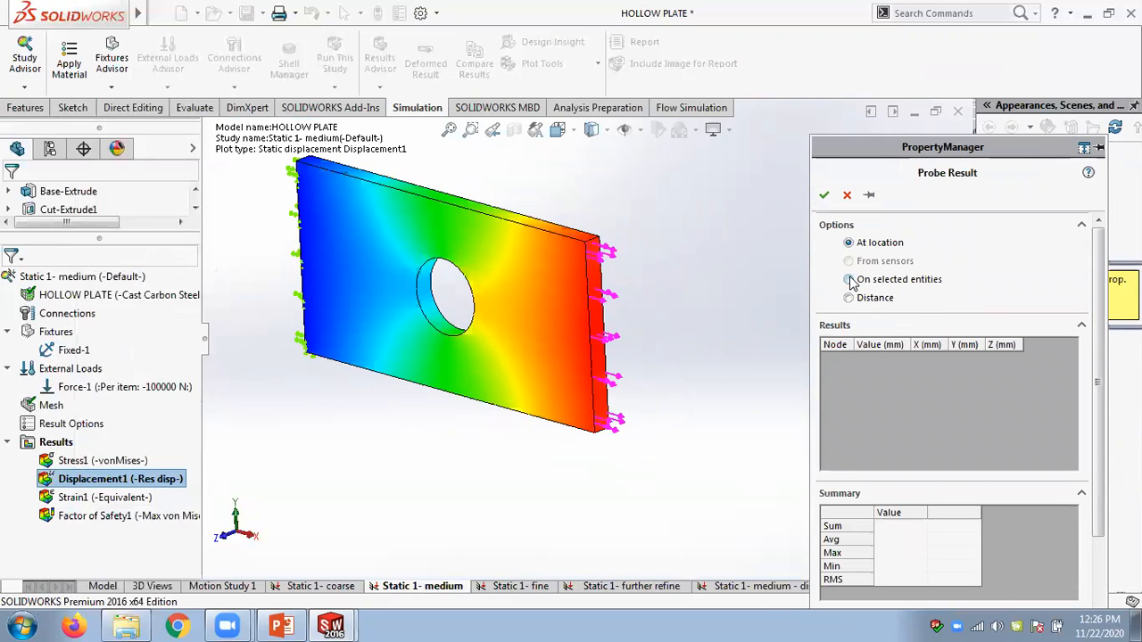
left_click(850, 279)
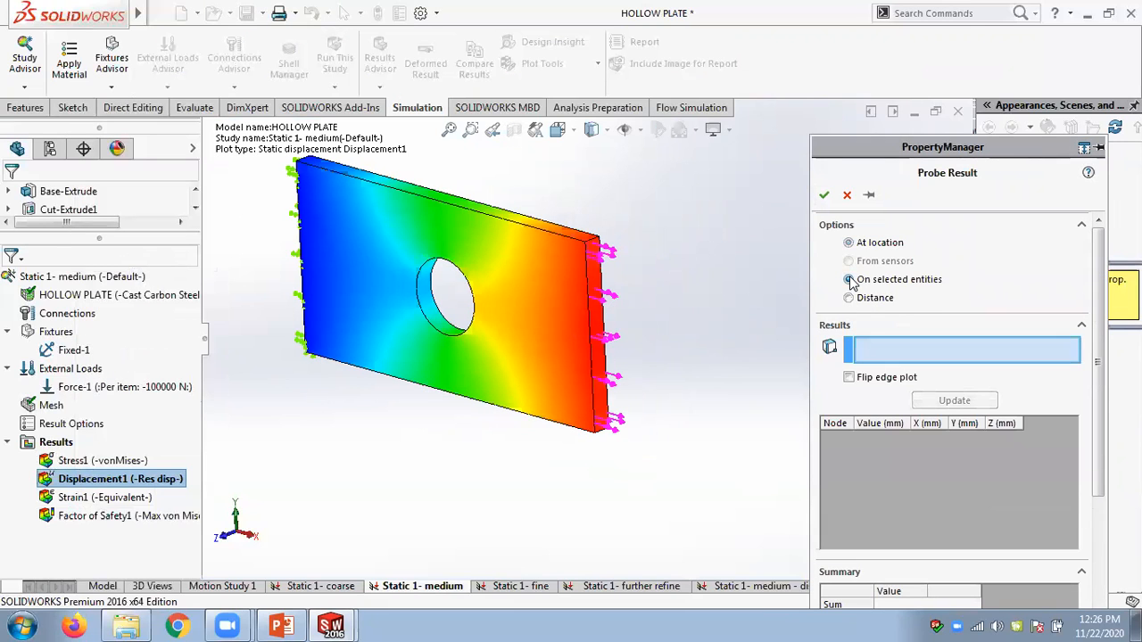
left_click(598, 366)
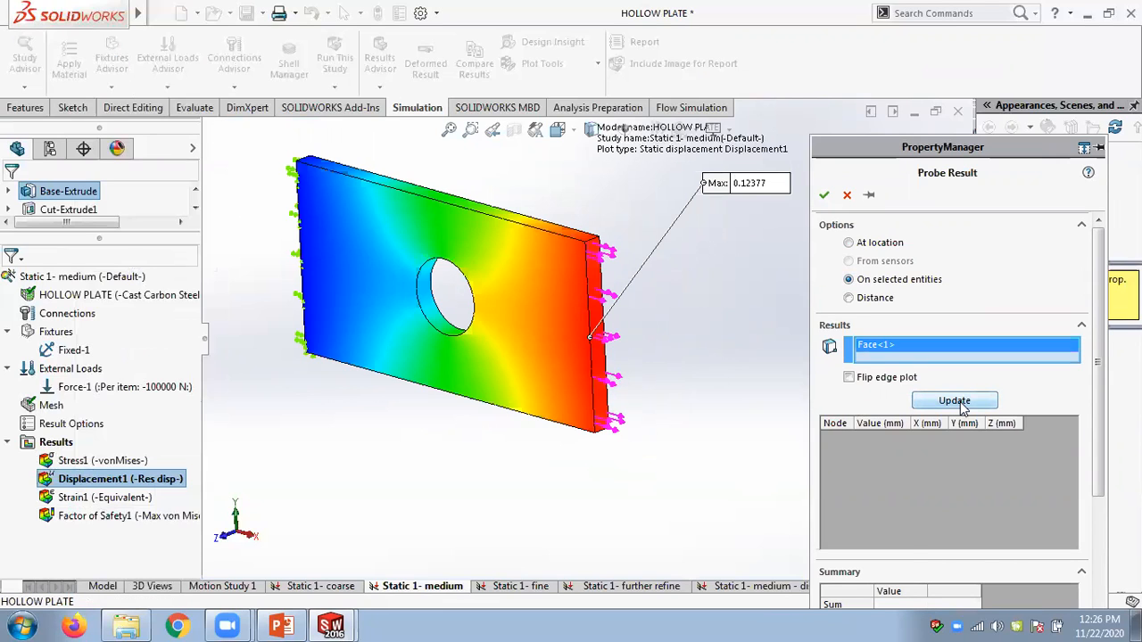
left_click(954, 401)
scroll(1100, 491, "down", 2)
scroll(1100, 490, "down", 3)
left_click(892, 555)
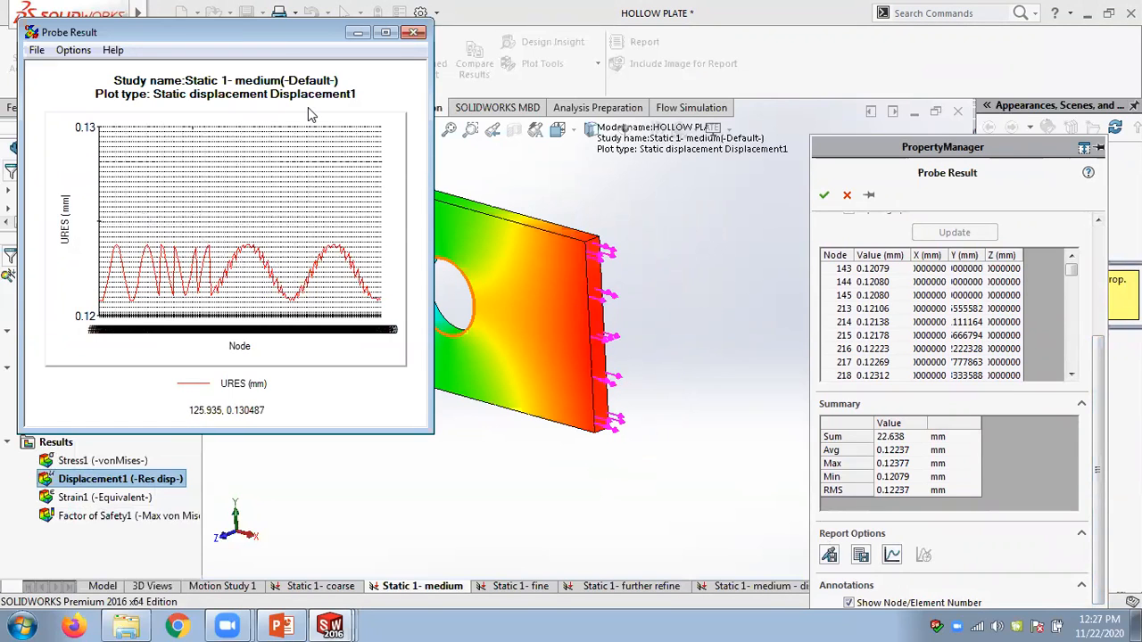
left_click(413, 32)
Replace the probed face with its front vertical edge, update and plot the edge displacement, and close the graph and the probe.
scroll(928, 336, "up", 4)
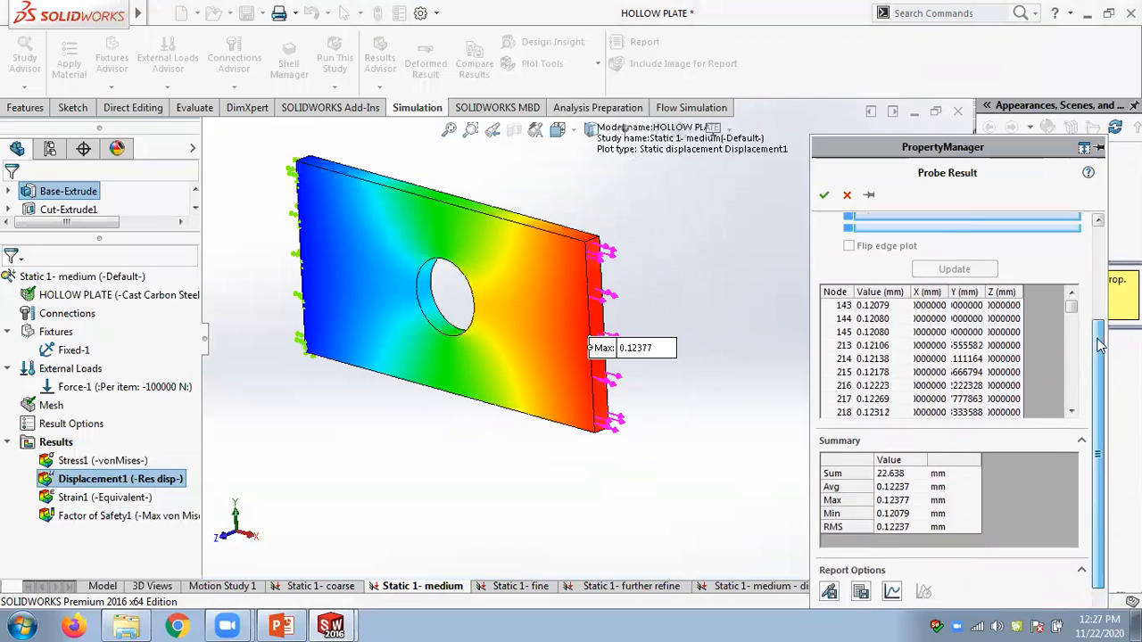
right_click(928, 336)
left_click(956, 369)
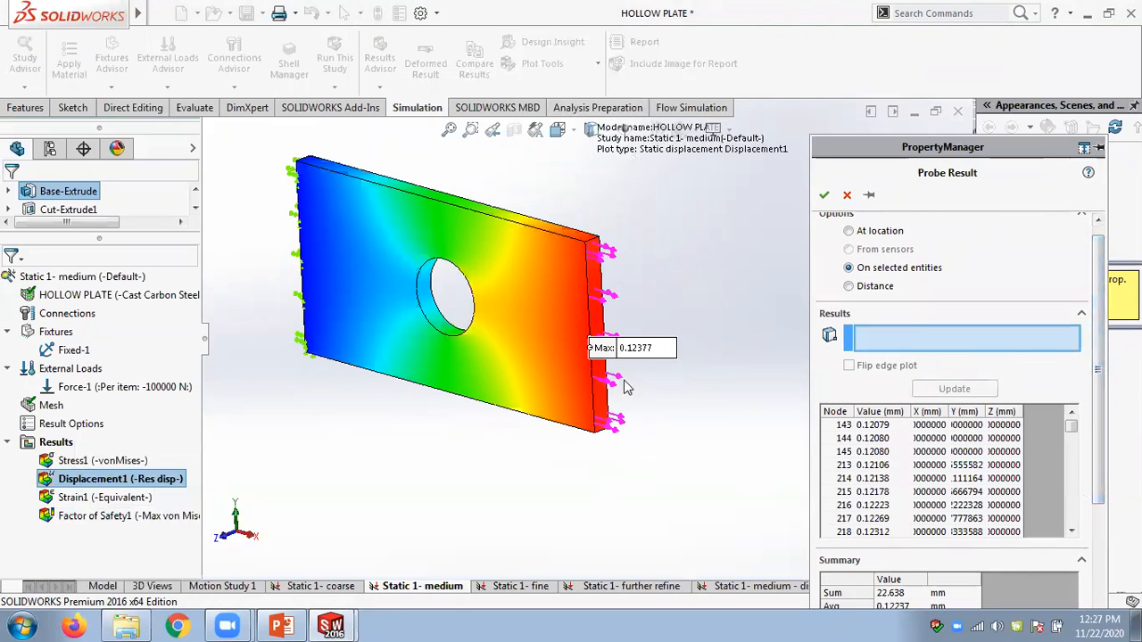
left_click(596, 379)
left_click(953, 390)
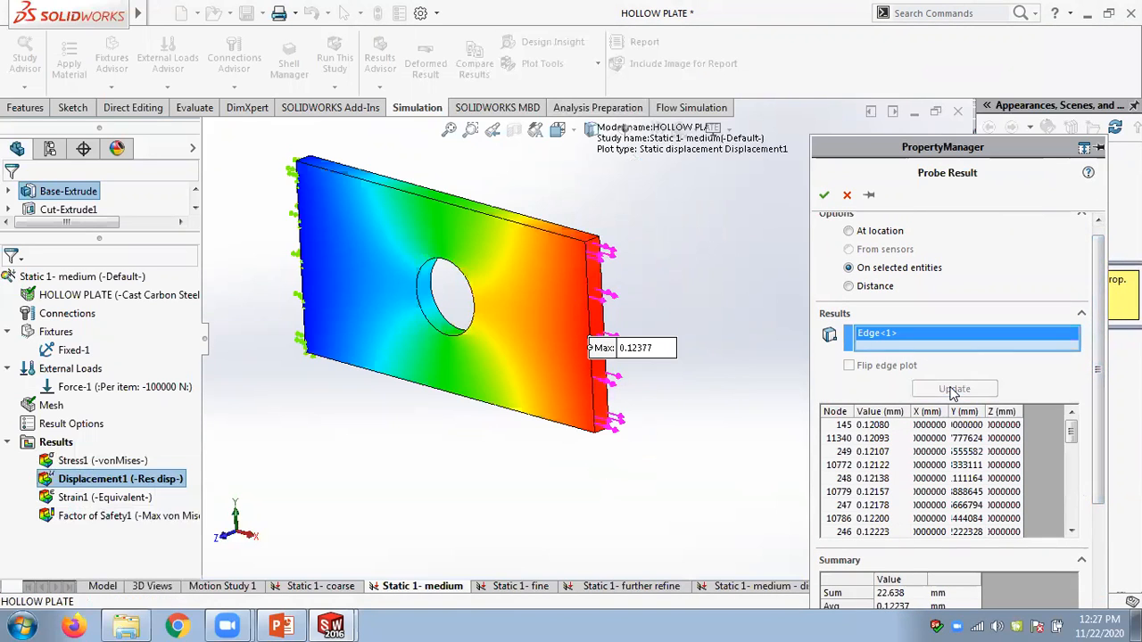
scroll(1095, 409, "down", 3)
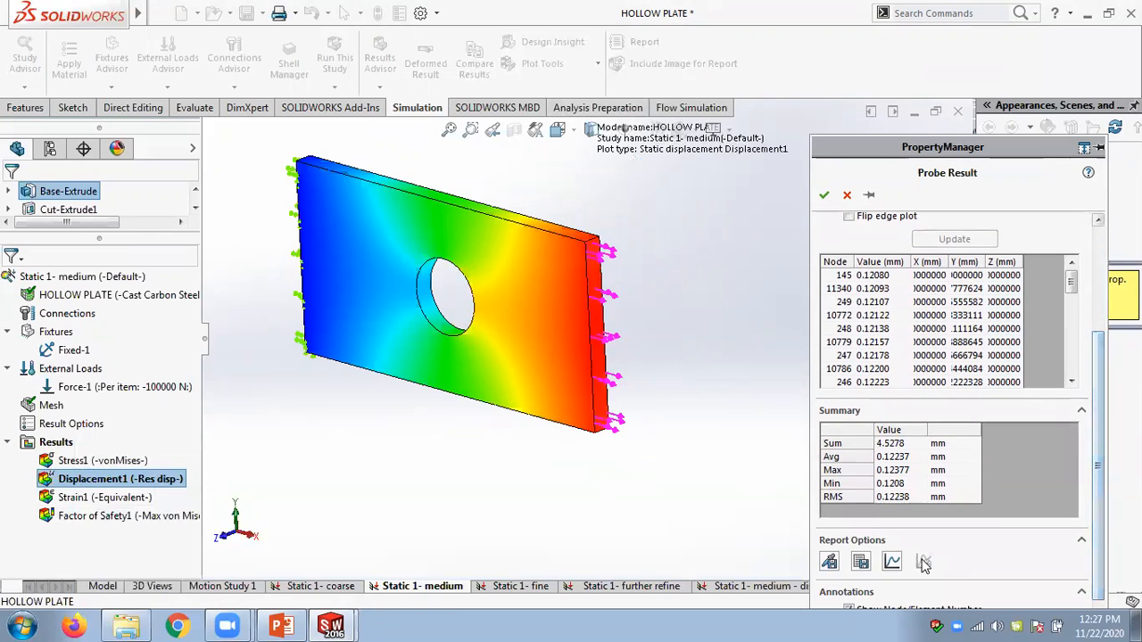
left_click(892, 562)
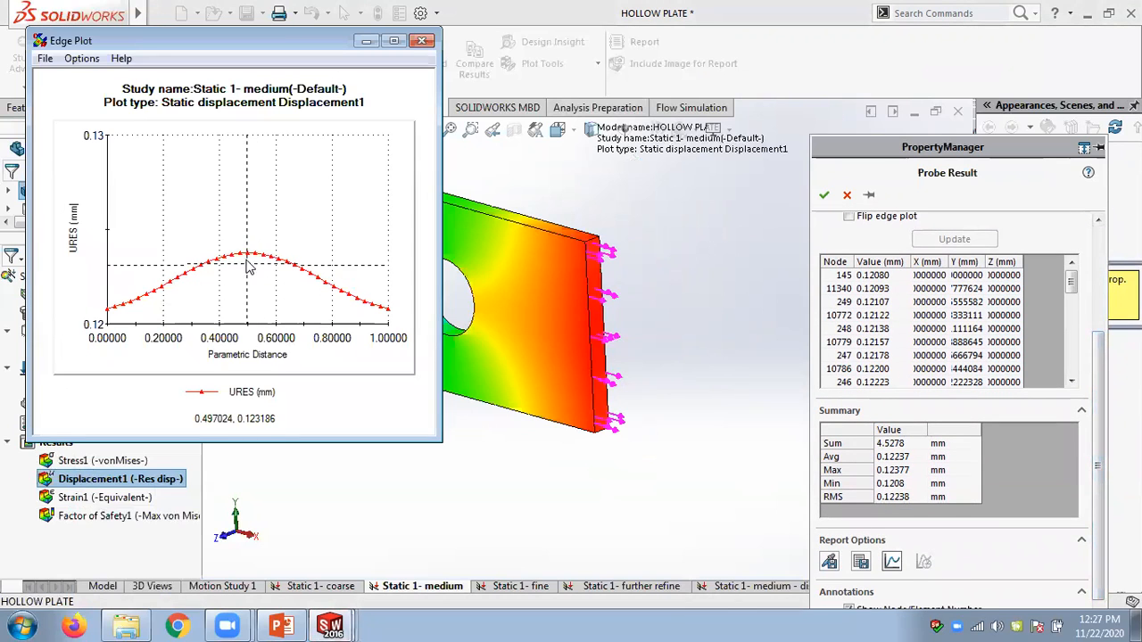
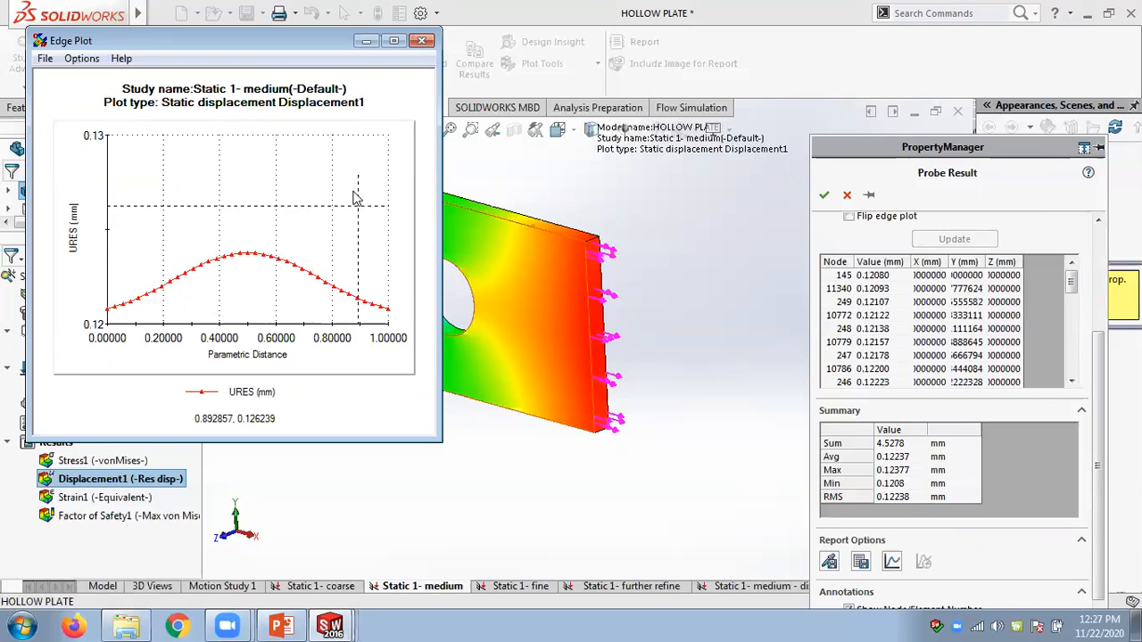
left_click(421, 40)
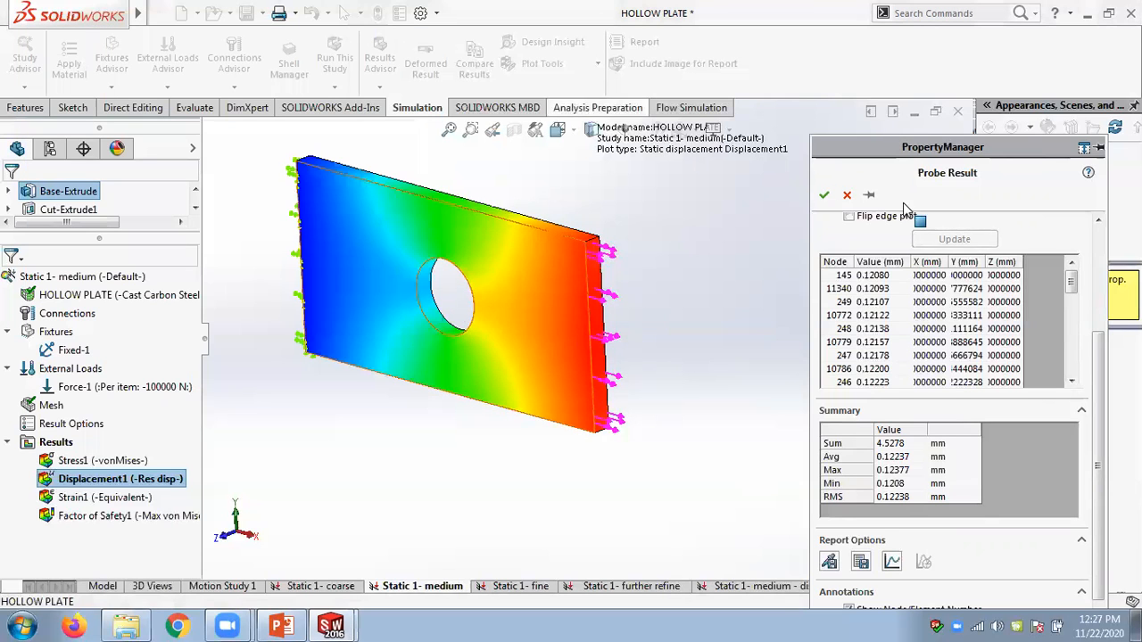
left_click(848, 196)
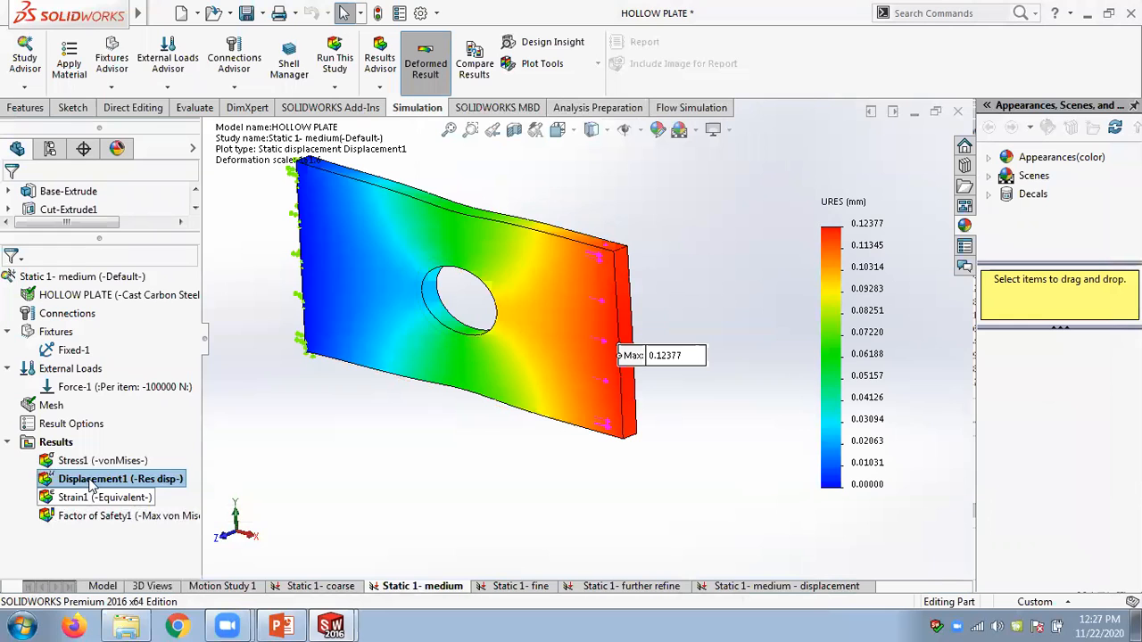
Probe the displacement On selected entities along the force-loaded face's rear vertical edge and plot the updated results.
right_click(91, 486)
left_click(135, 260)
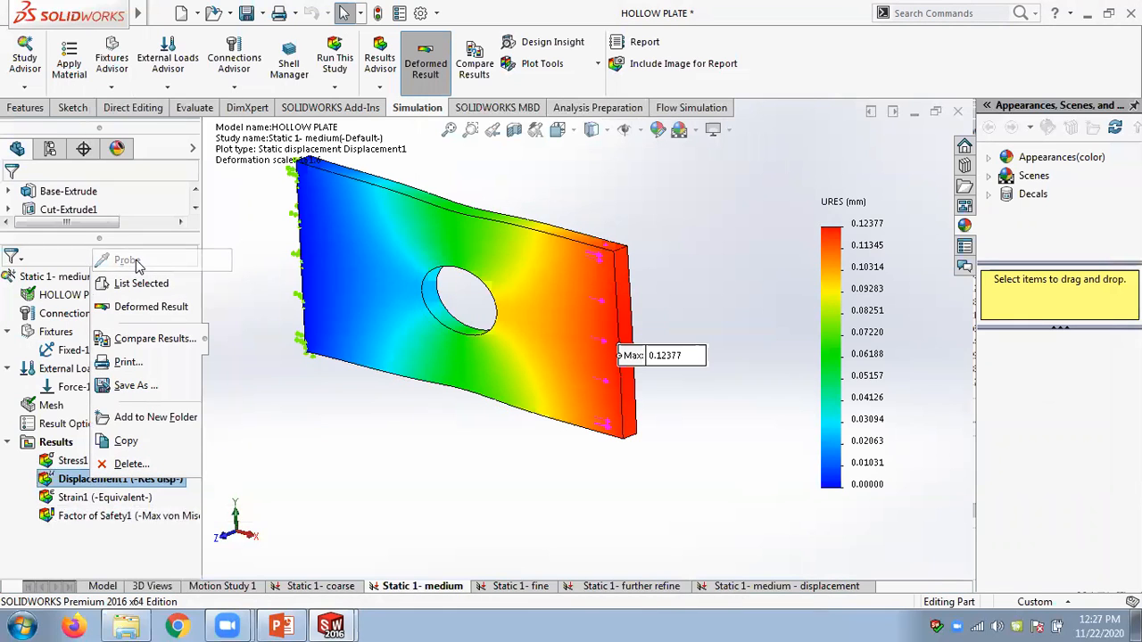
left_click(850, 281)
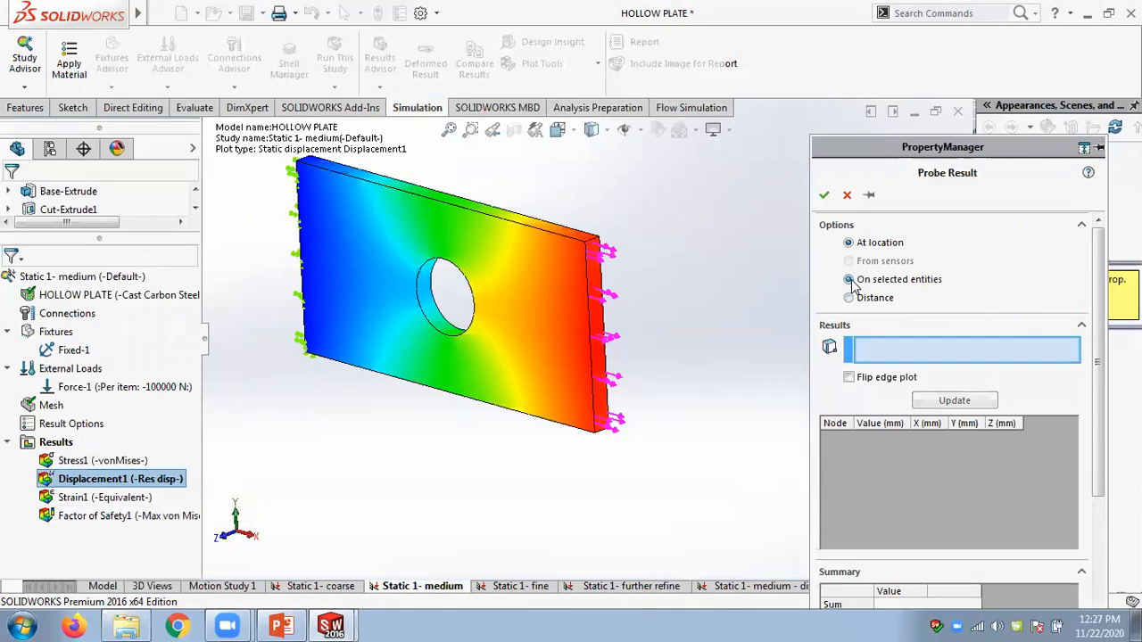
left_click(615, 366)
left_click(955, 400)
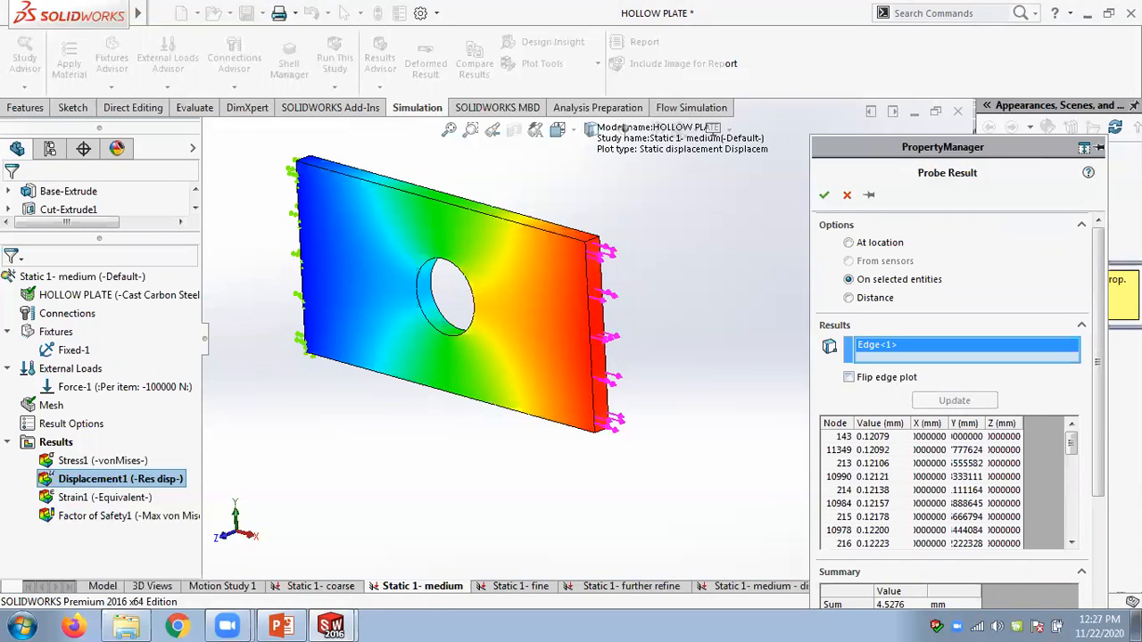
scroll(1100, 429, "down", 5)
scroll(1100, 500, "down", 1)
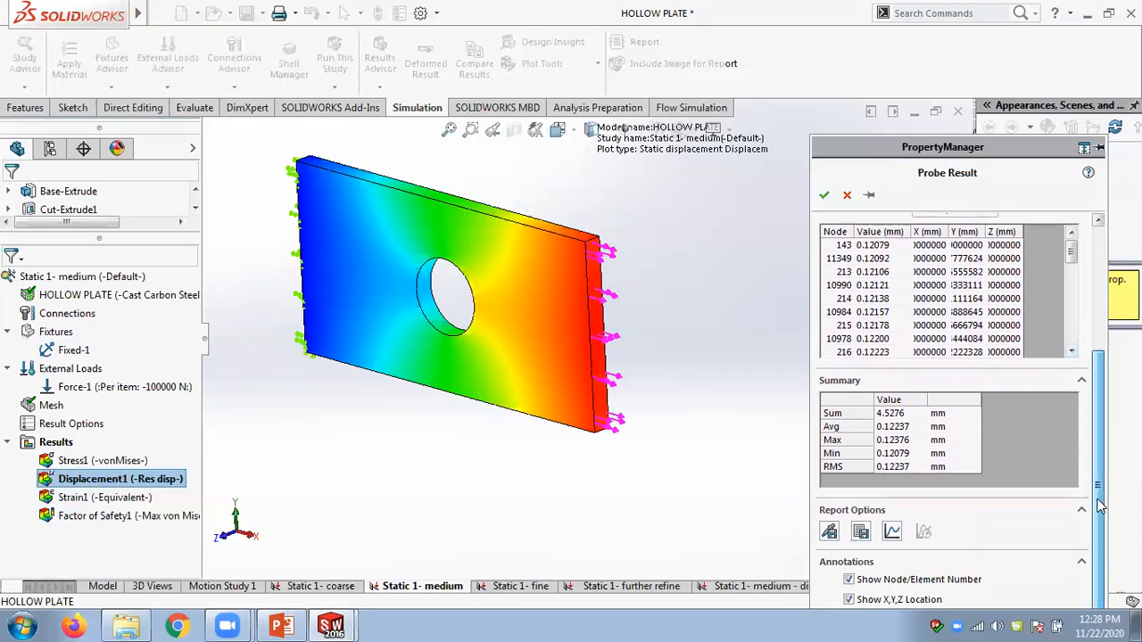
left_click(892, 532)
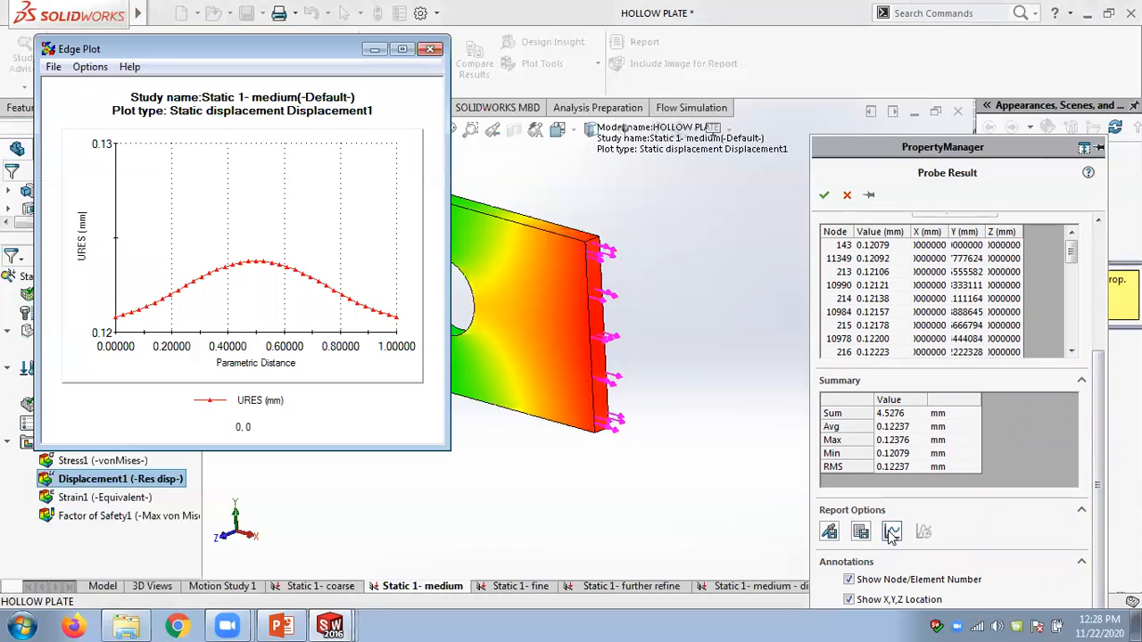
Save the edge displacement plot as the CSV file Edge Plot-1.csv, and close the graph and the probe.
left_click(54, 67)
left_click(80, 85)
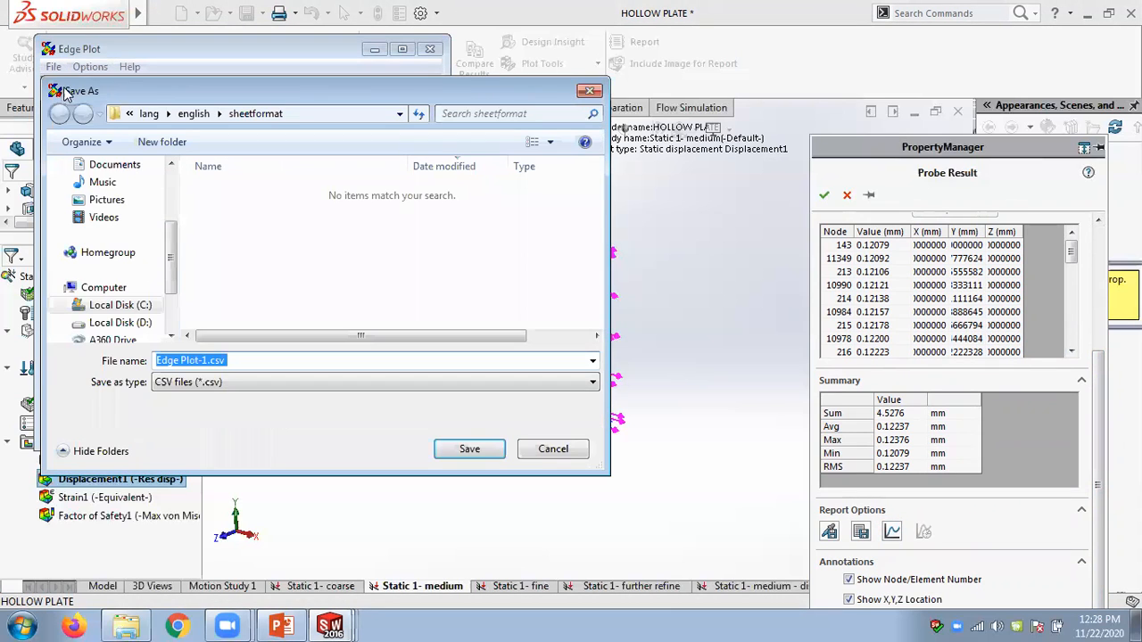
left_click(248, 383)
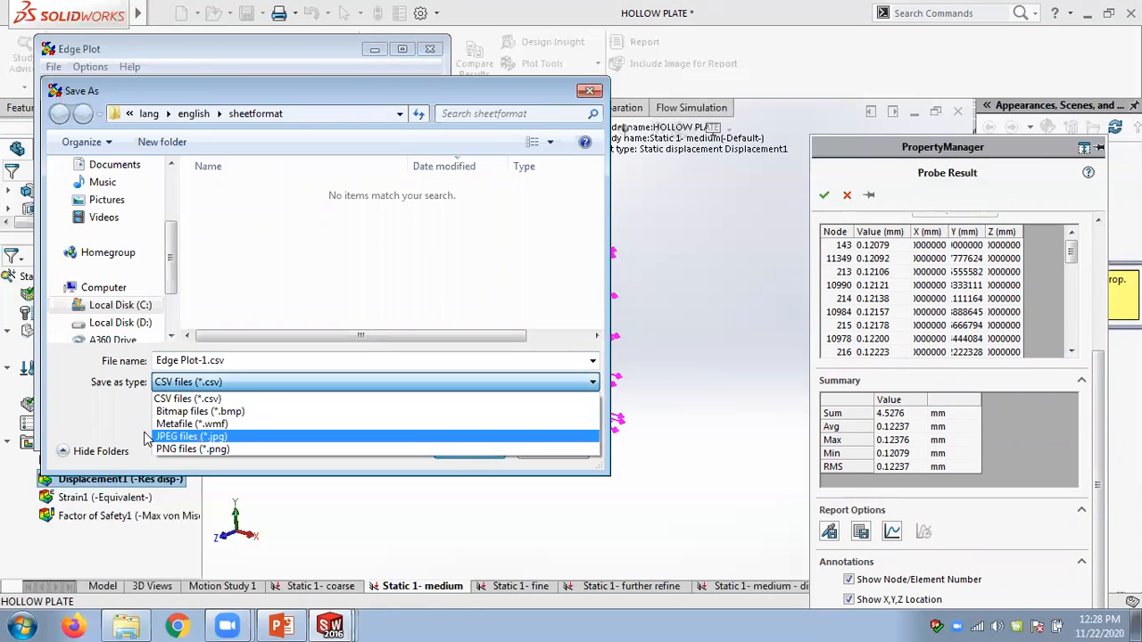
left_click(114, 428)
left_click(465, 449)
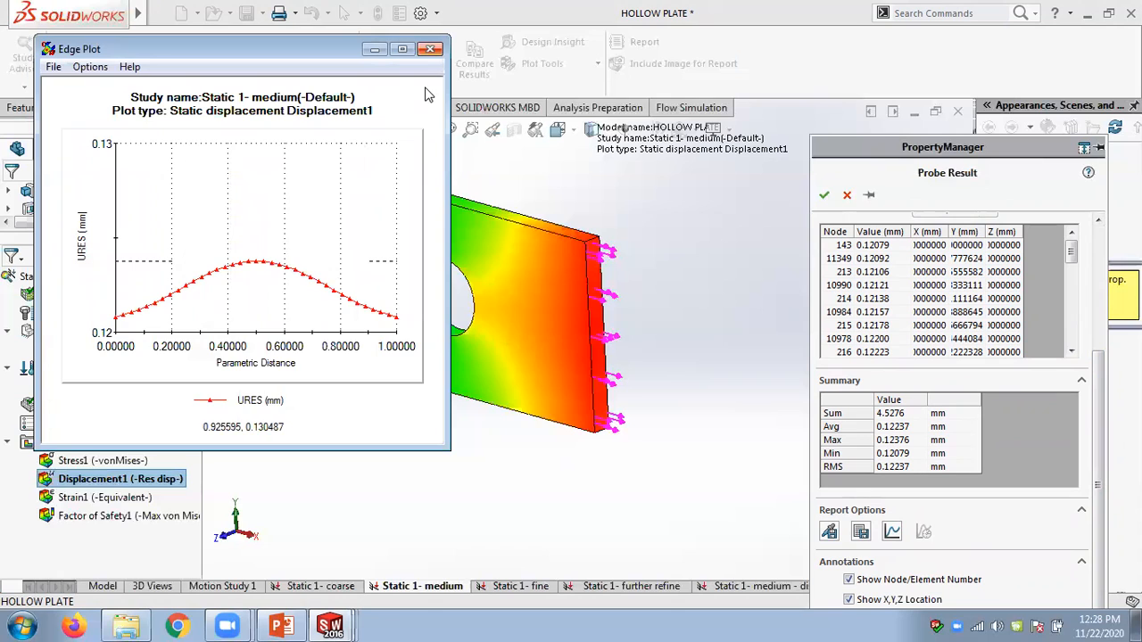
left_click(432, 49)
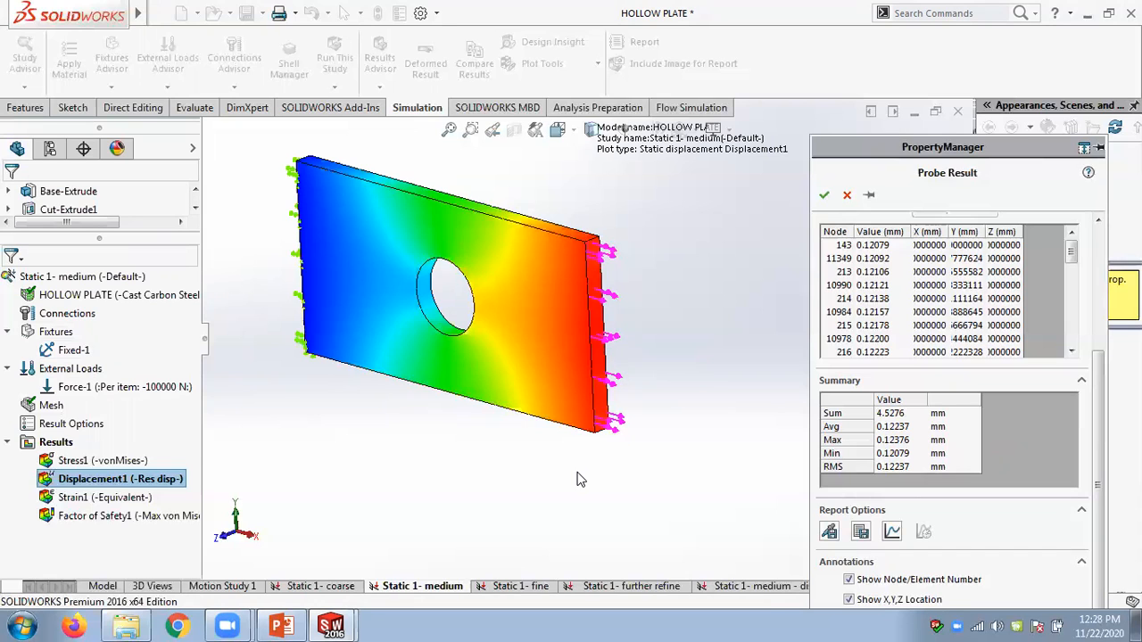
left_click(848, 195)
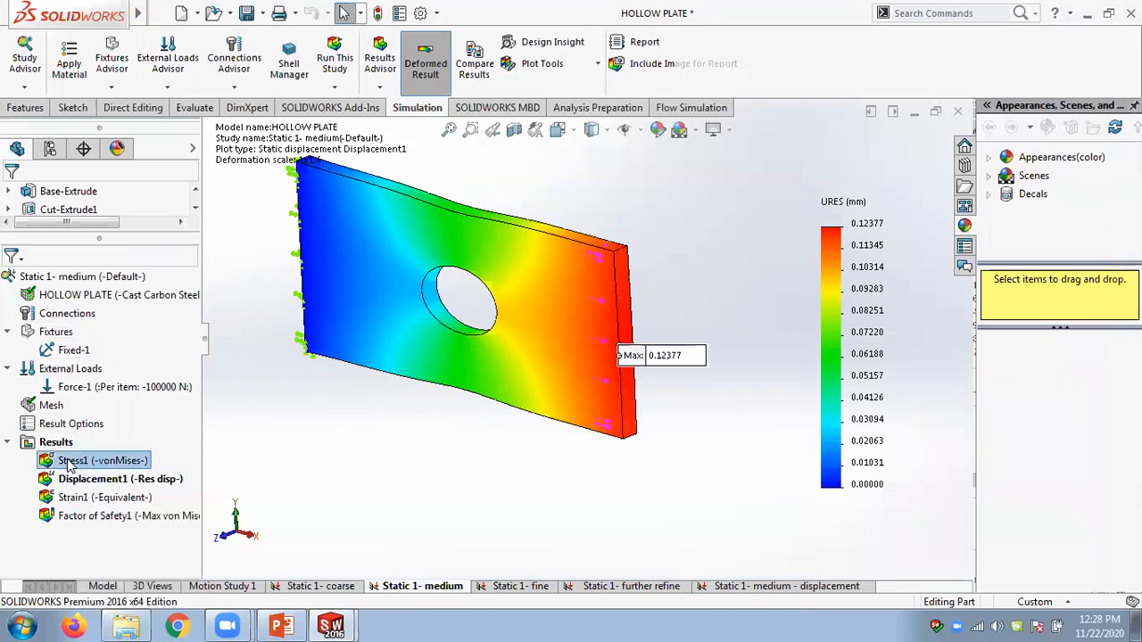
Probe the von Mises stress On selected entities along the force-loaded face's front vertical edge, plot it, and close the graph and the probe.
double_click(96, 461)
right_click(98, 464)
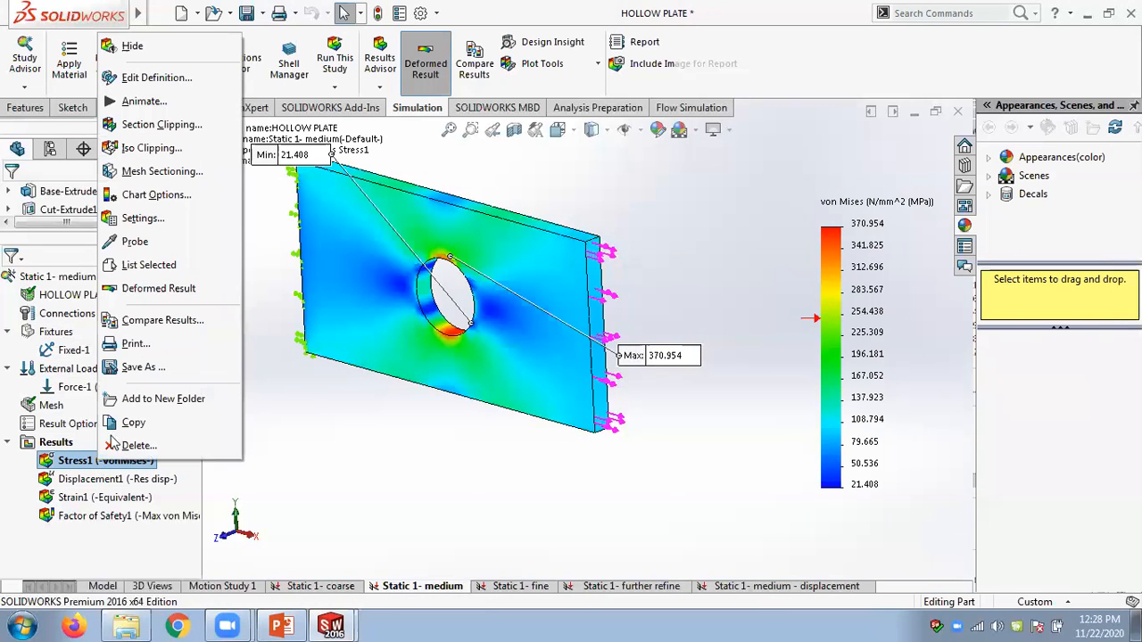
left_click(139, 240)
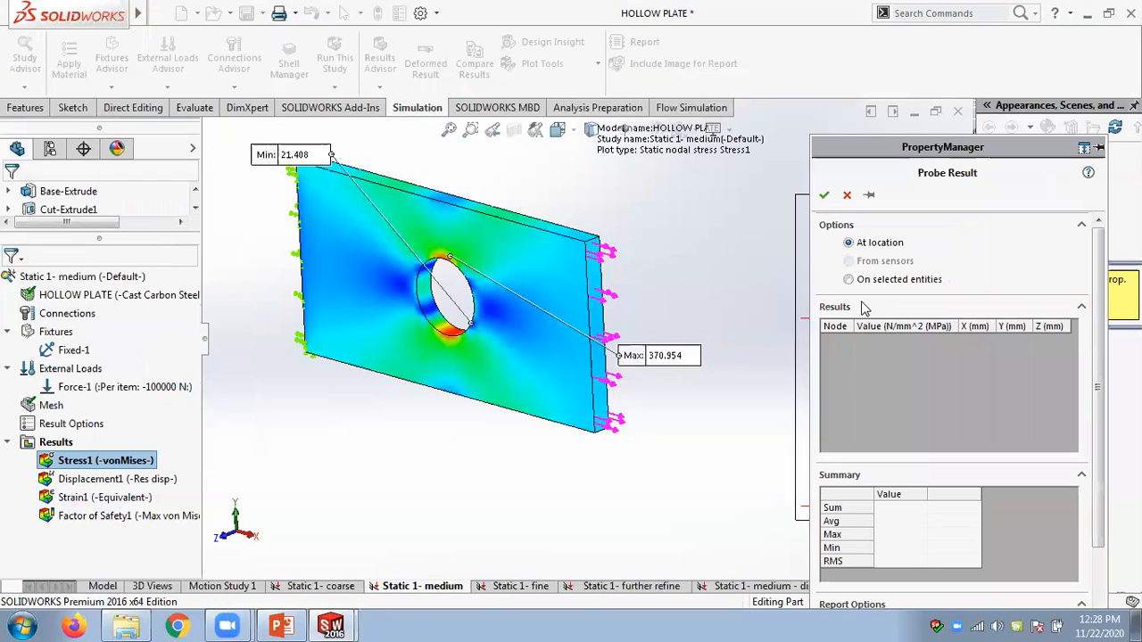
left_click(848, 281)
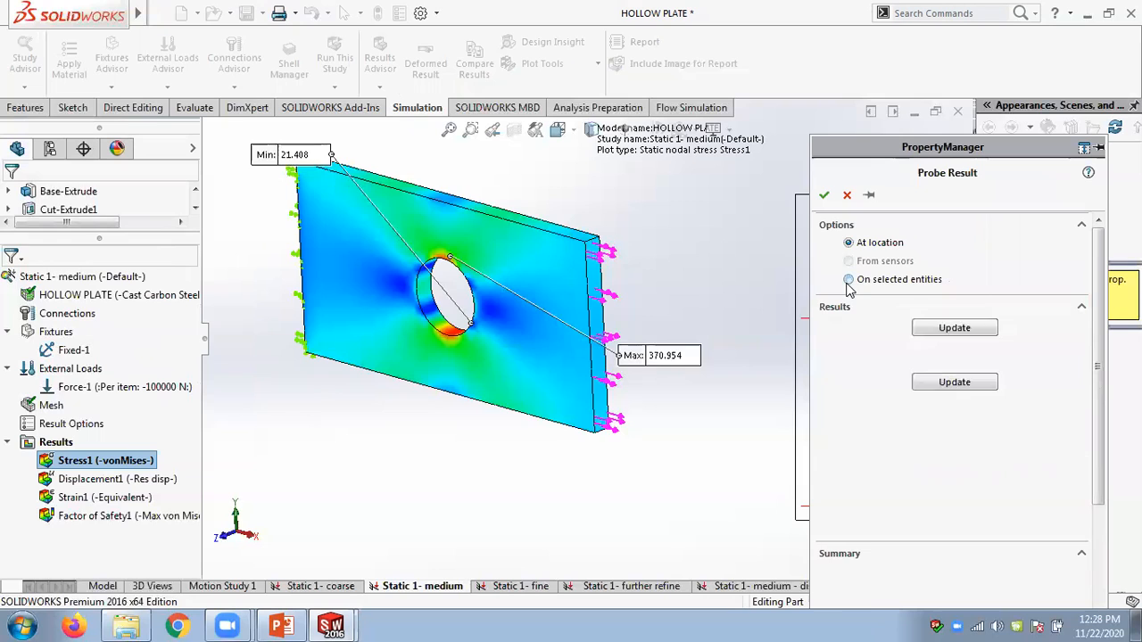
left_click(594, 360)
left_click(951, 382)
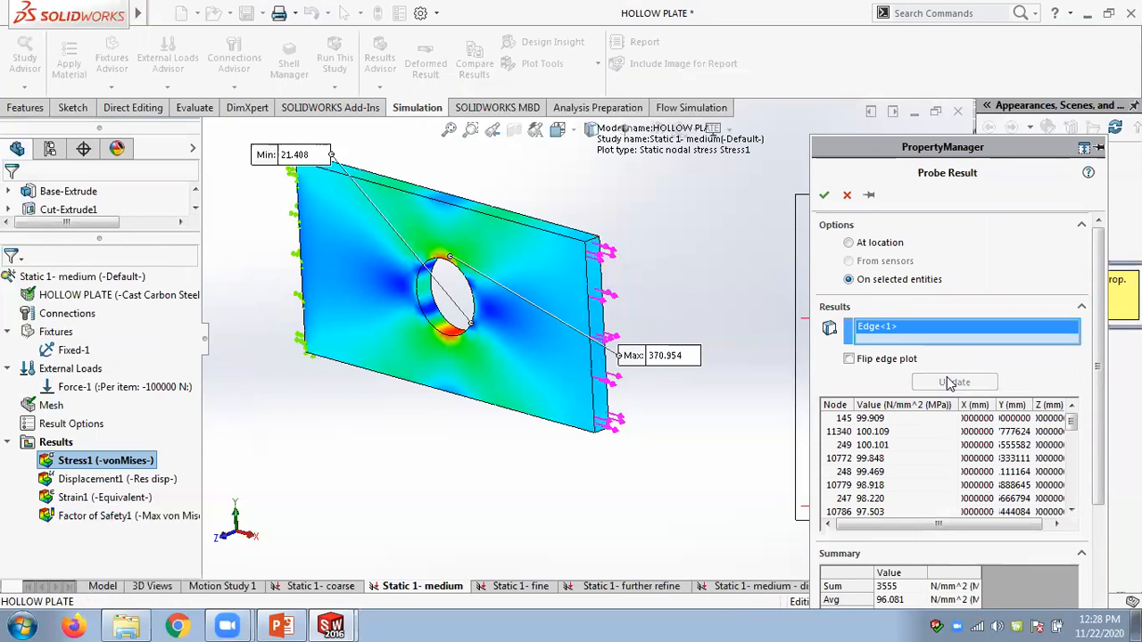
scroll(961, 546, "down", 3)
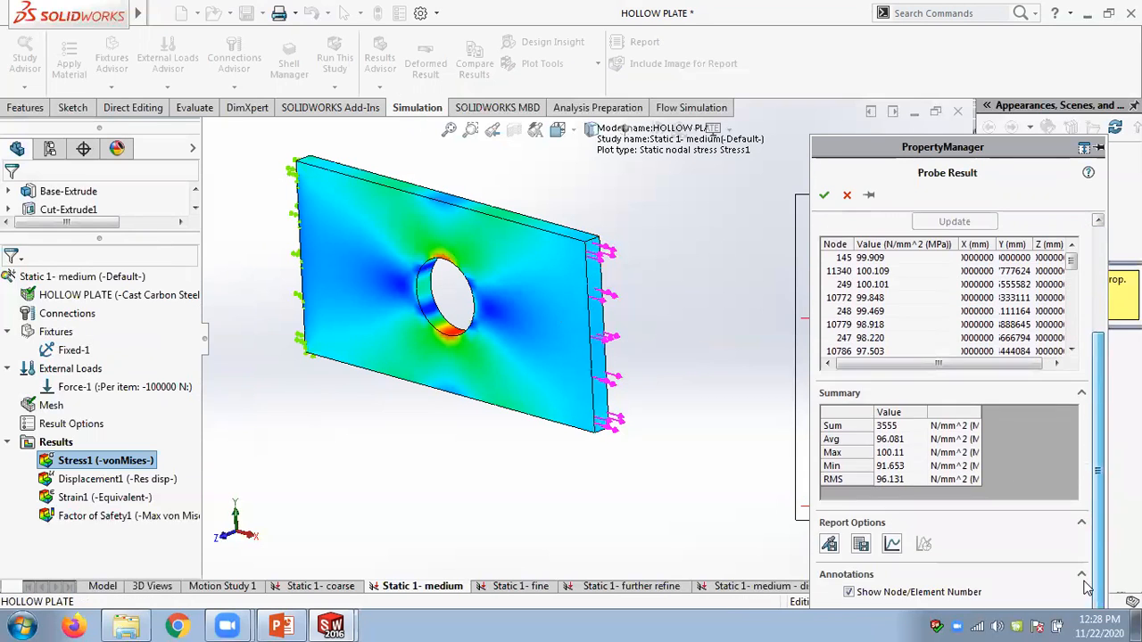
left_click(891, 544)
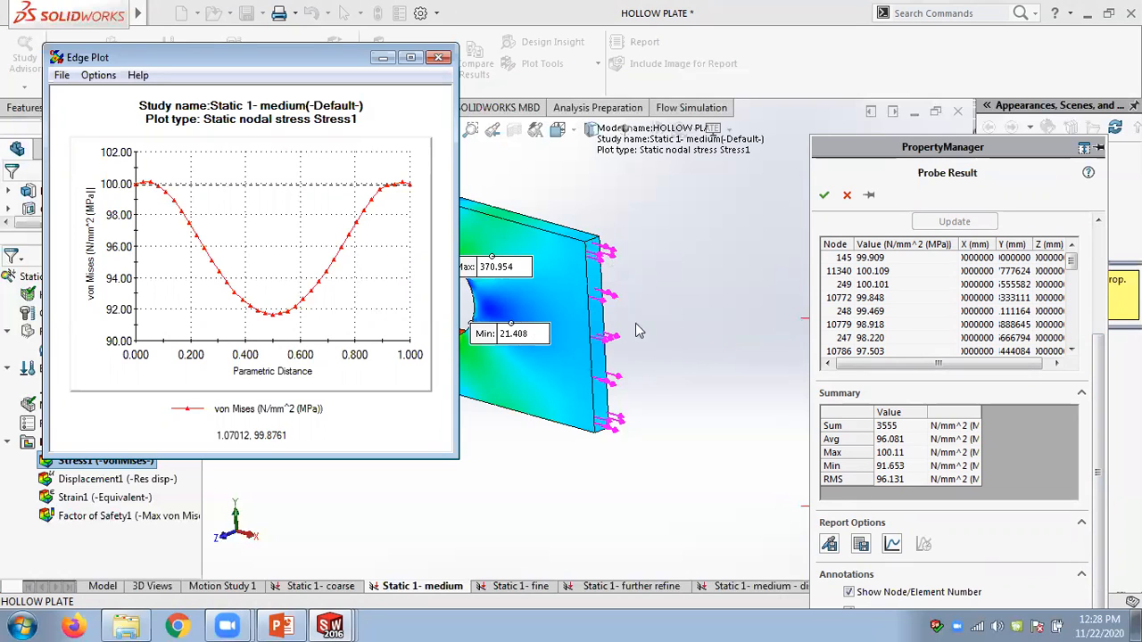
left_click(438, 57)
left_click(847, 194)
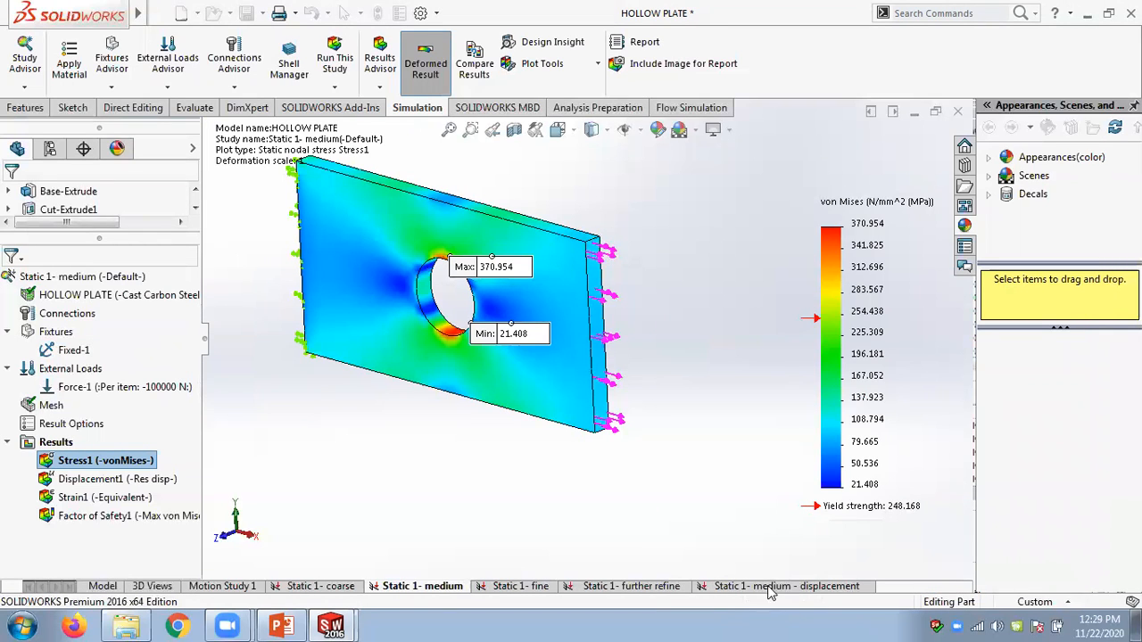
Switch to the Static 1- medium - displacement study and show its resultant displacement plot.
double_click(753, 586)
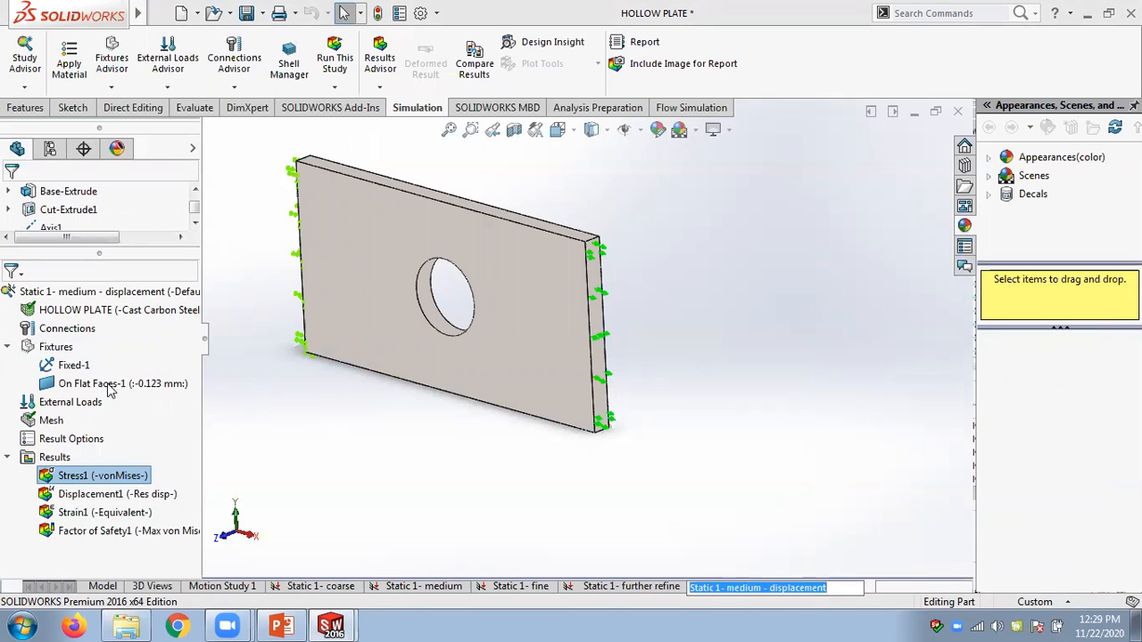
left_click(727, 301)
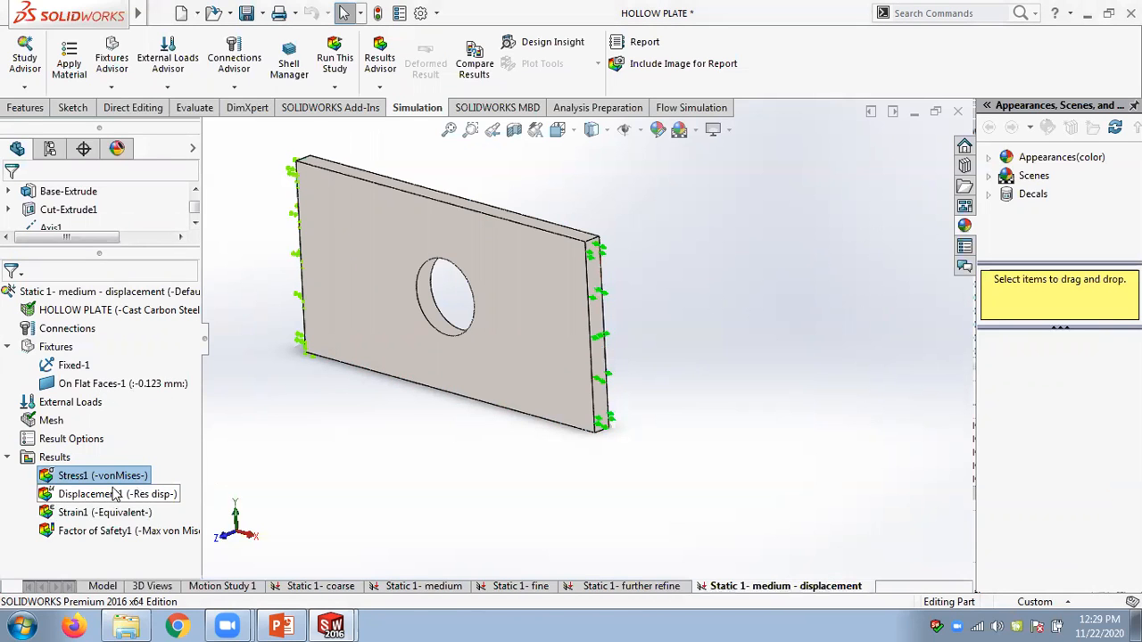
double_click(81, 496)
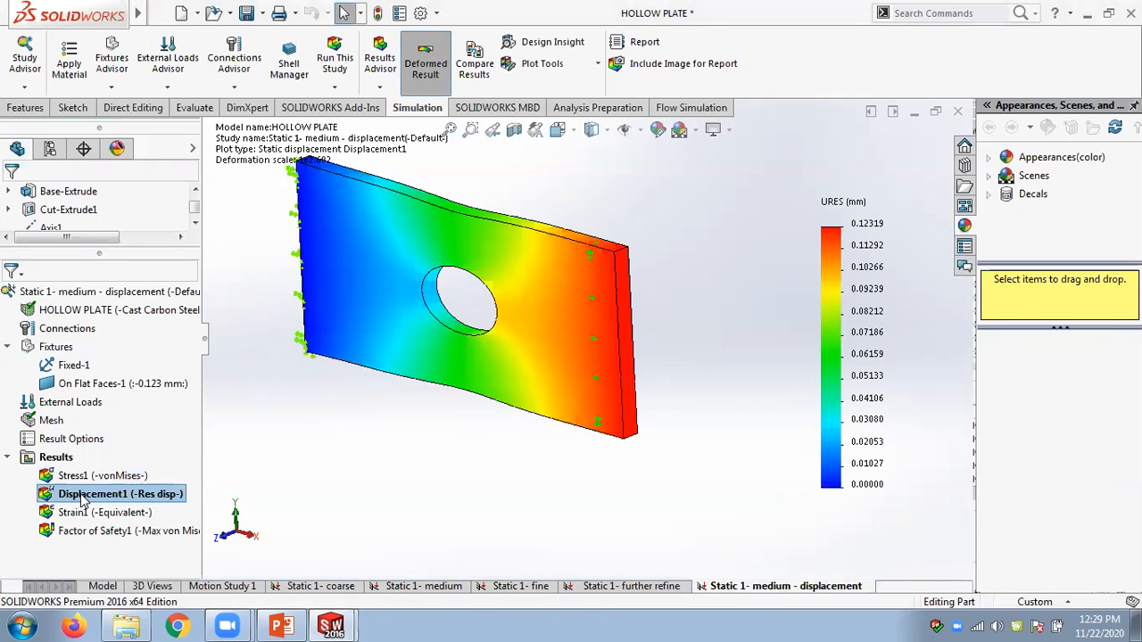
Probe the displacement On selected entities along the front vertical edge of the prescribed-displacement face, plot the updated results, and close the graph.
right_click(81, 496)
left_click(179, 321)
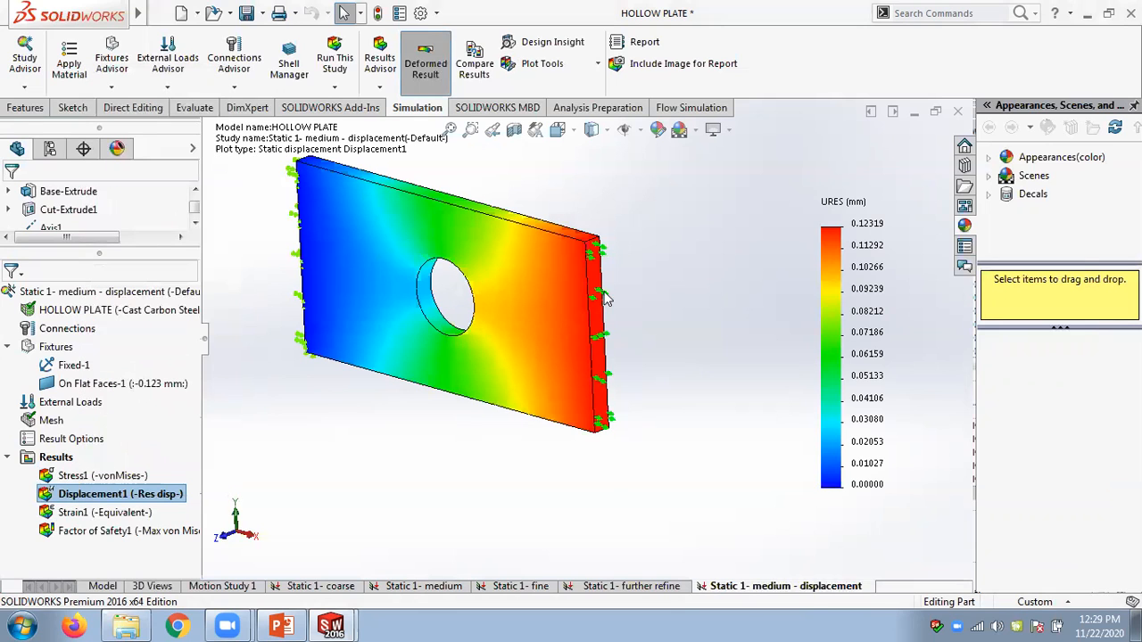
left_click(850, 280)
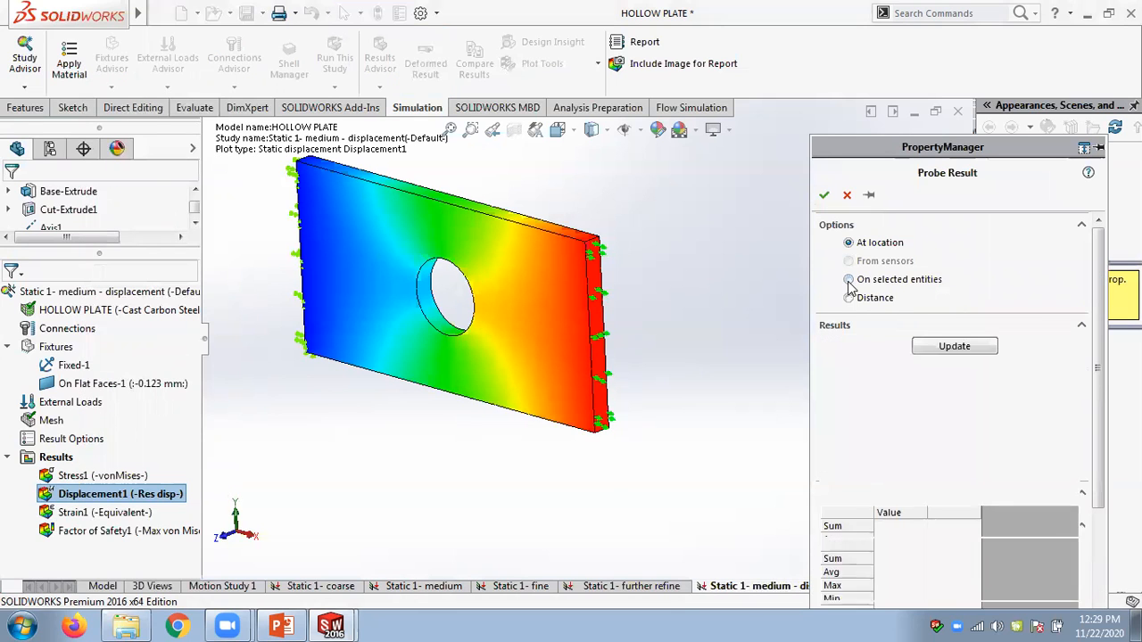
left_click(592, 332)
left_click(962, 401)
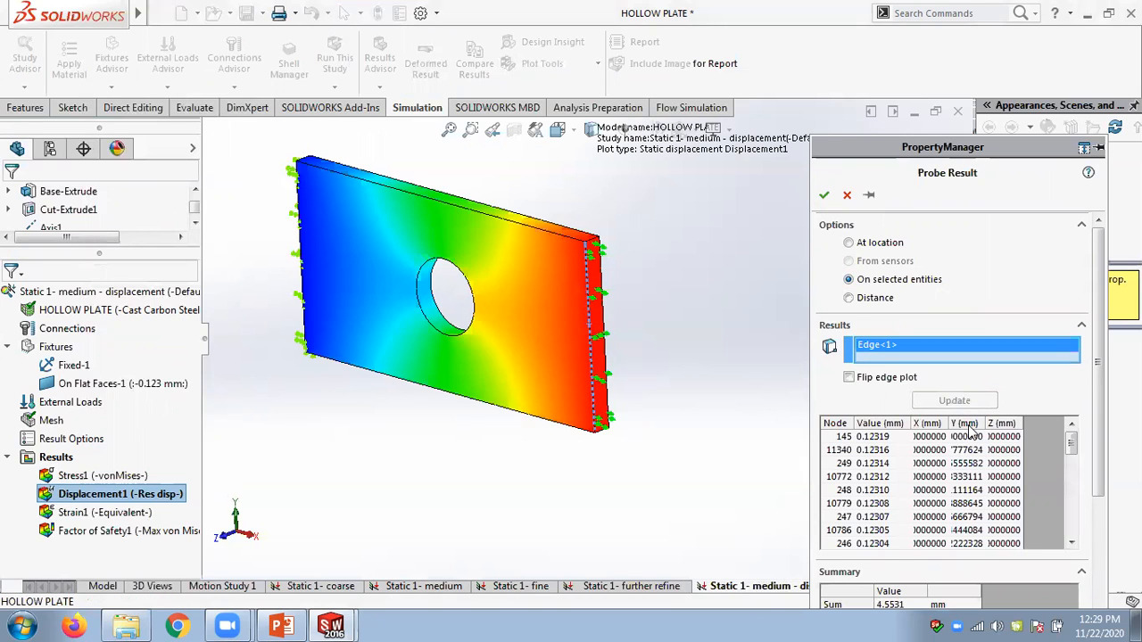
scroll(909, 553, "down", 4)
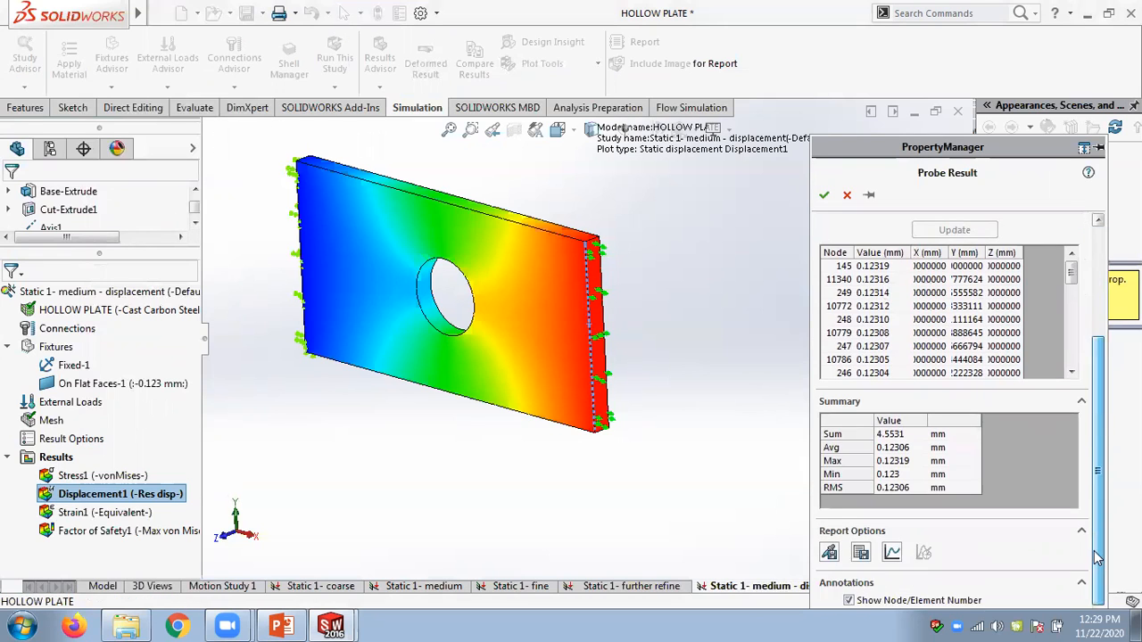
left_click(892, 551)
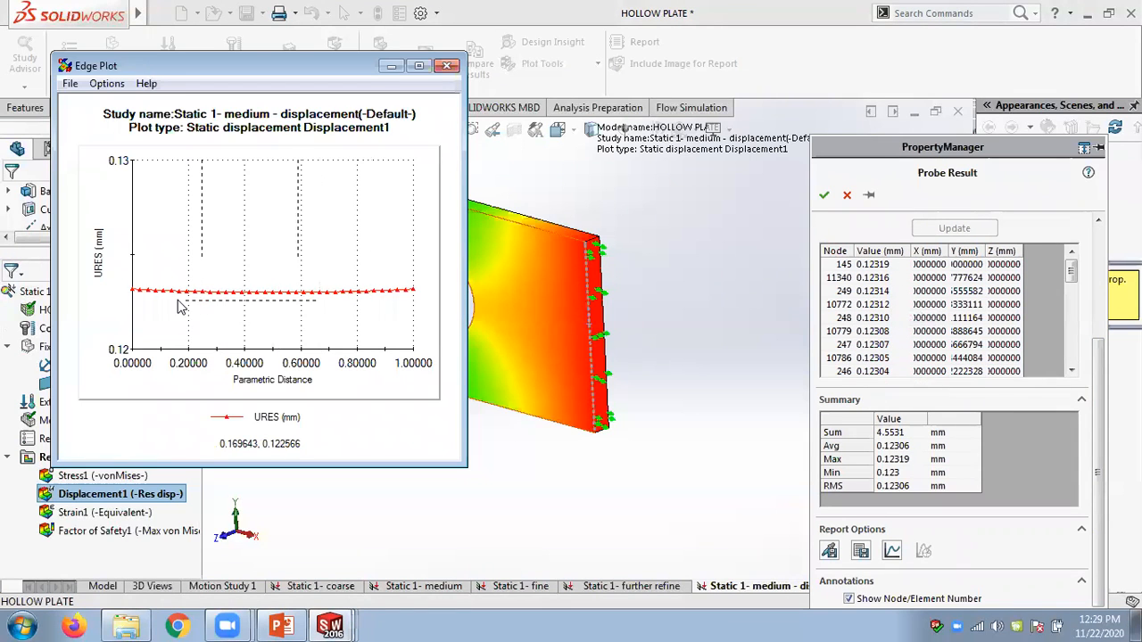
left_click(448, 66)
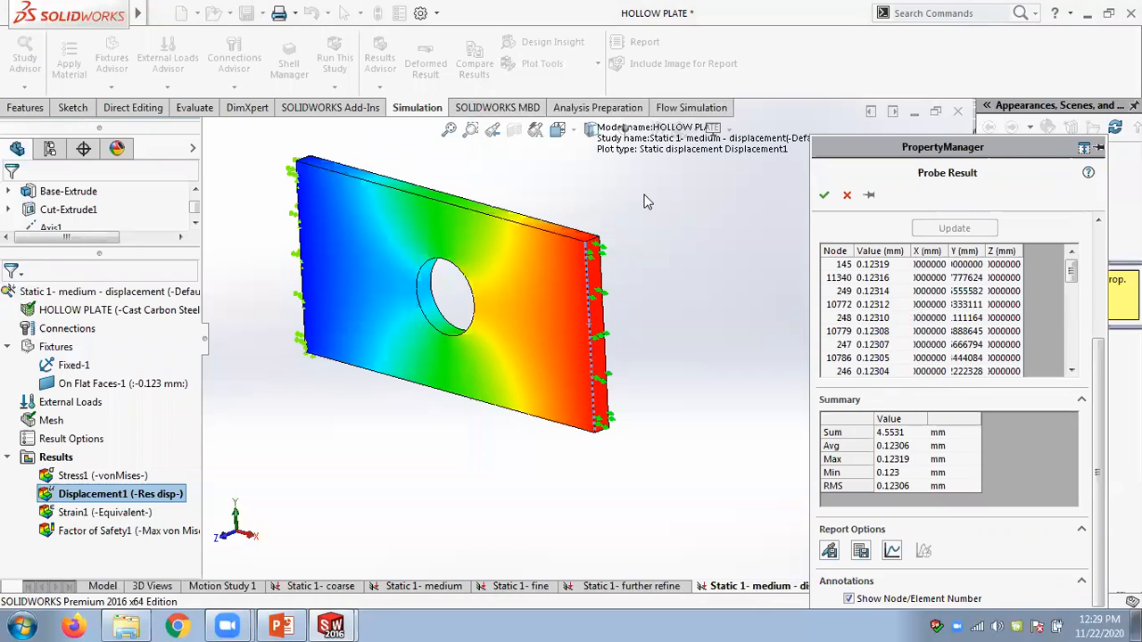
Close the displacement probe and save the hollow plate part.
scroll(644, 240, "up", 1)
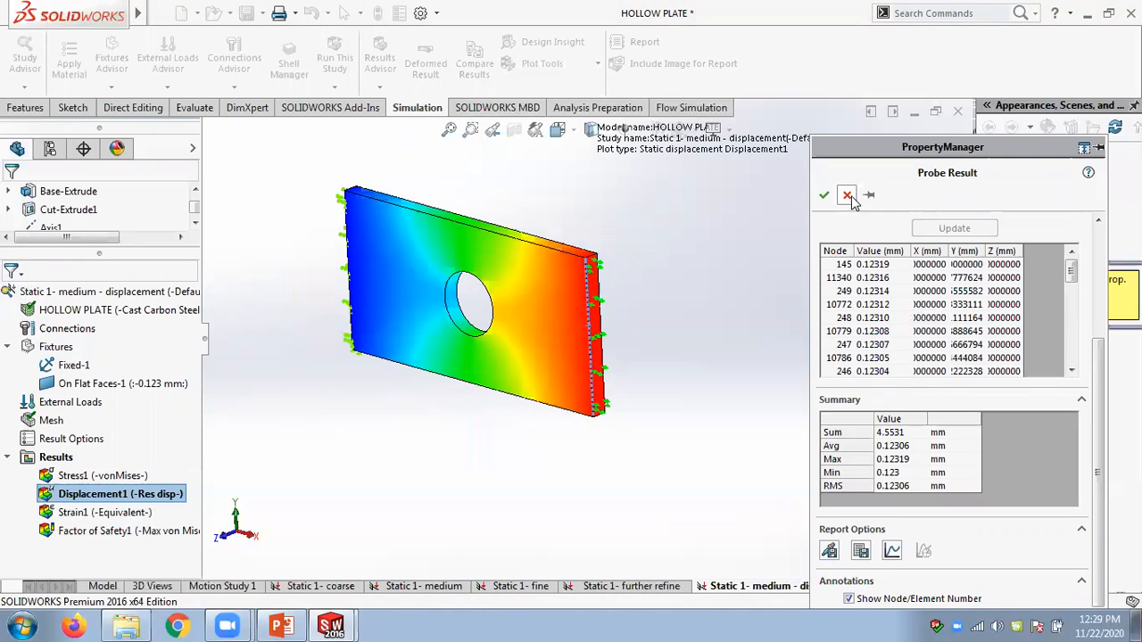
left_click(823, 194)
left_click(246, 14)
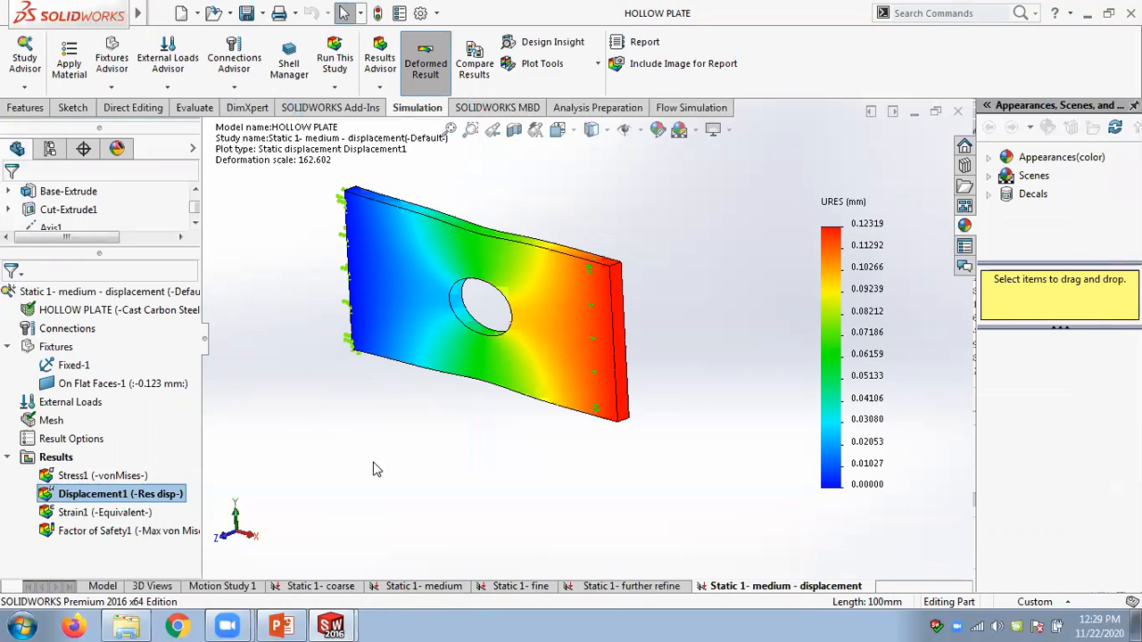
Examine the von Mises stress plots of the Static 1- fine and Static 1- further refine studies.
left_click(527, 588)
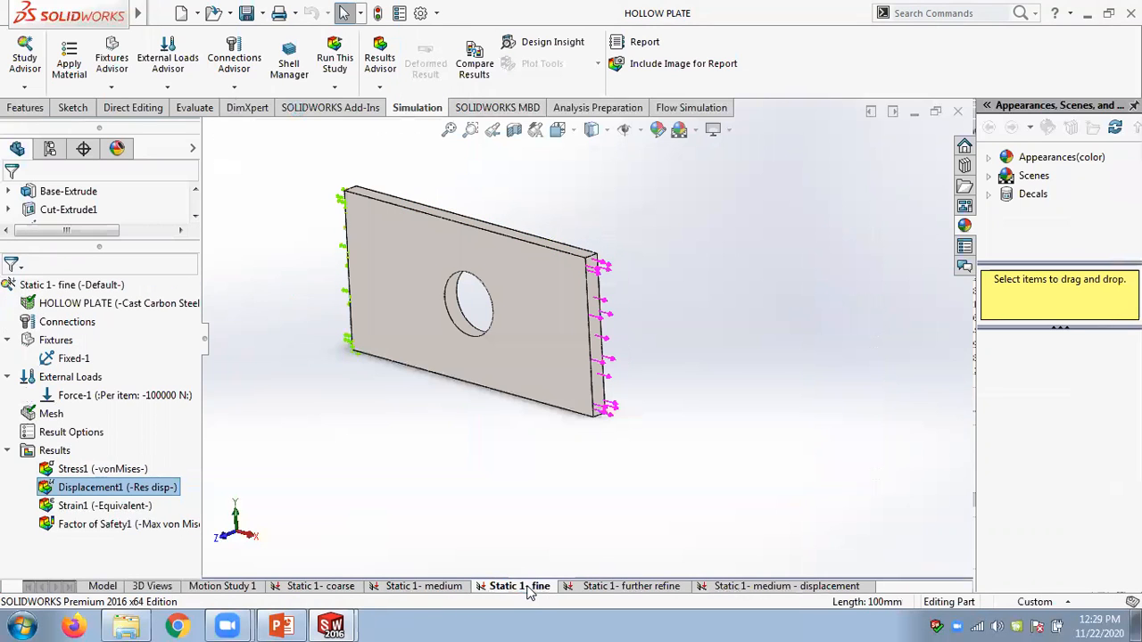
double_click(76, 468)
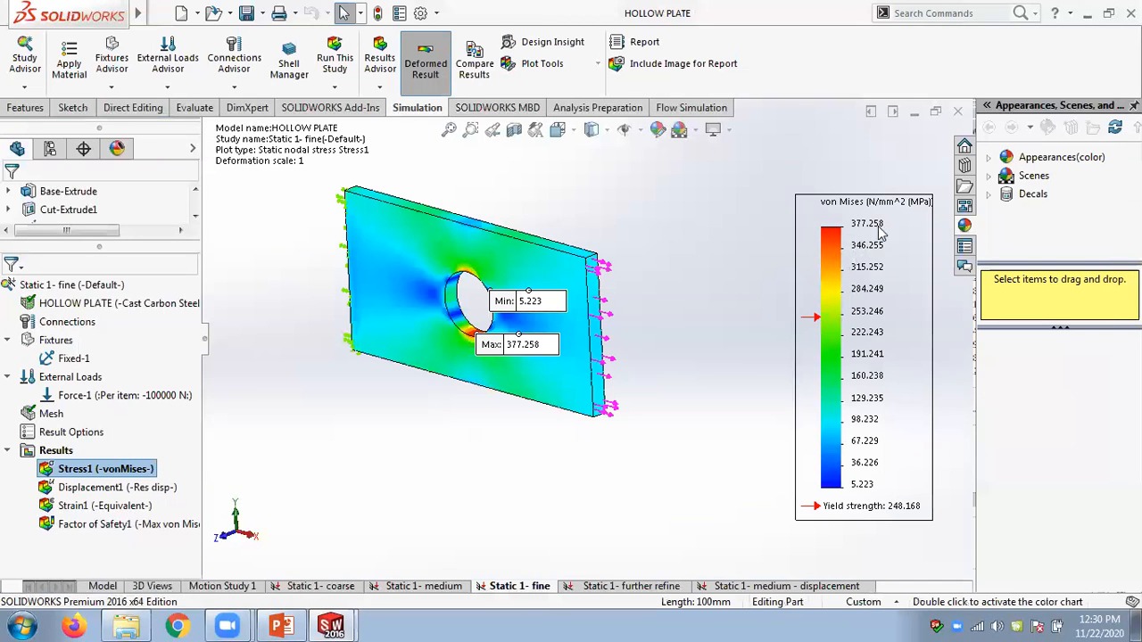
left_click(596, 586)
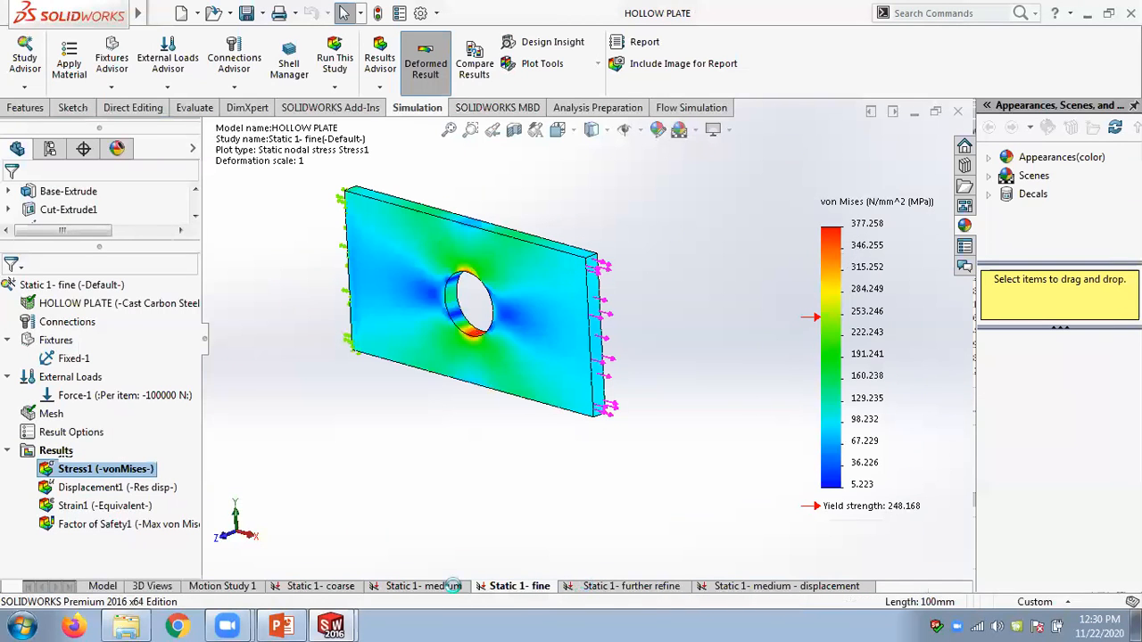
double_click(124, 476)
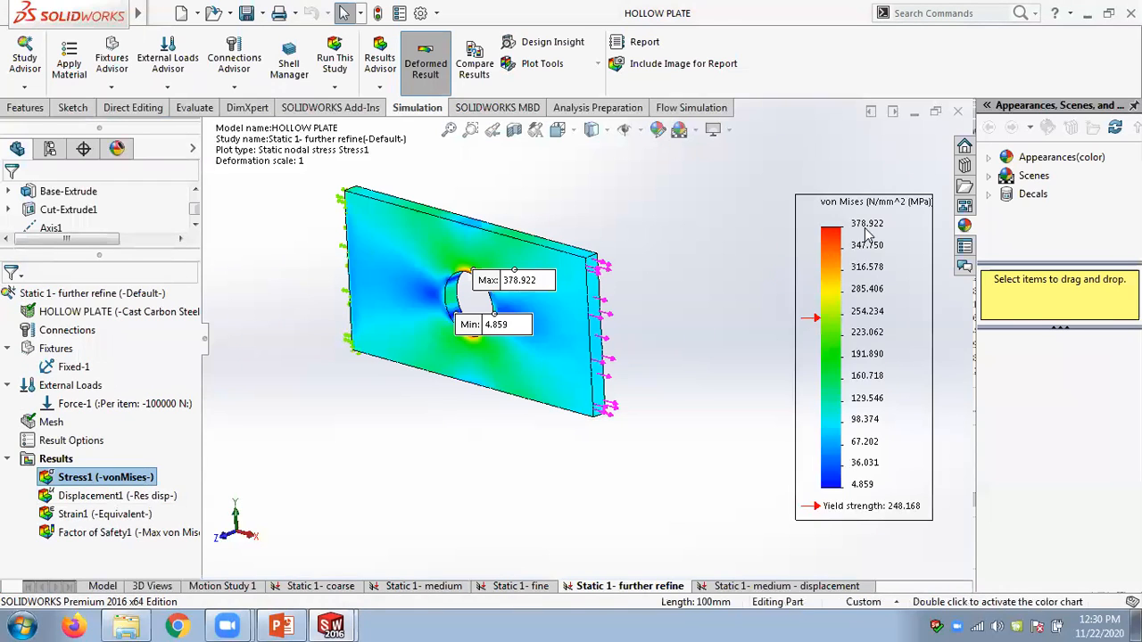
left_click(509, 586)
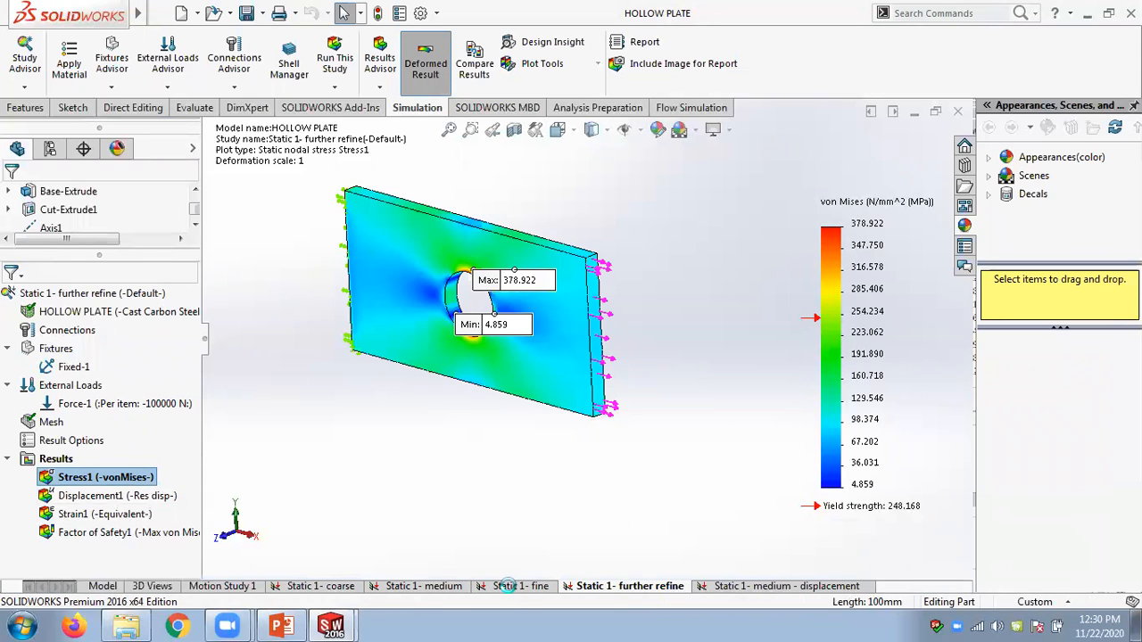
Return to the Static 1- medium - displacement study and inspect which faces its Fixed-1 and On Flat Faces-1 fixtures act on.
double_click(759, 587)
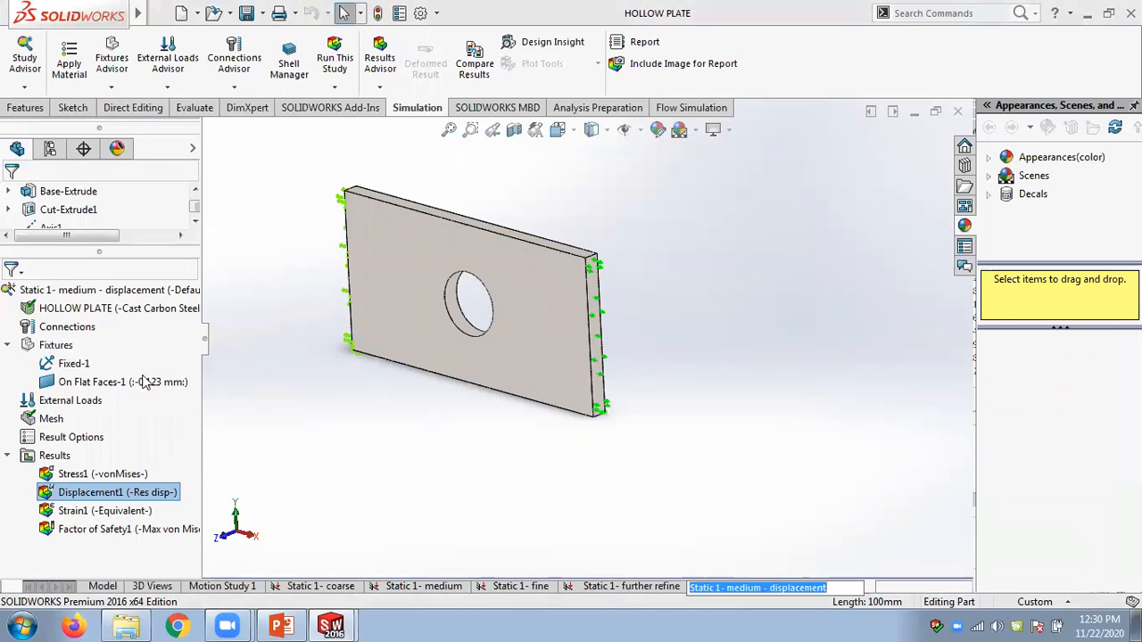
left_click(73, 369)
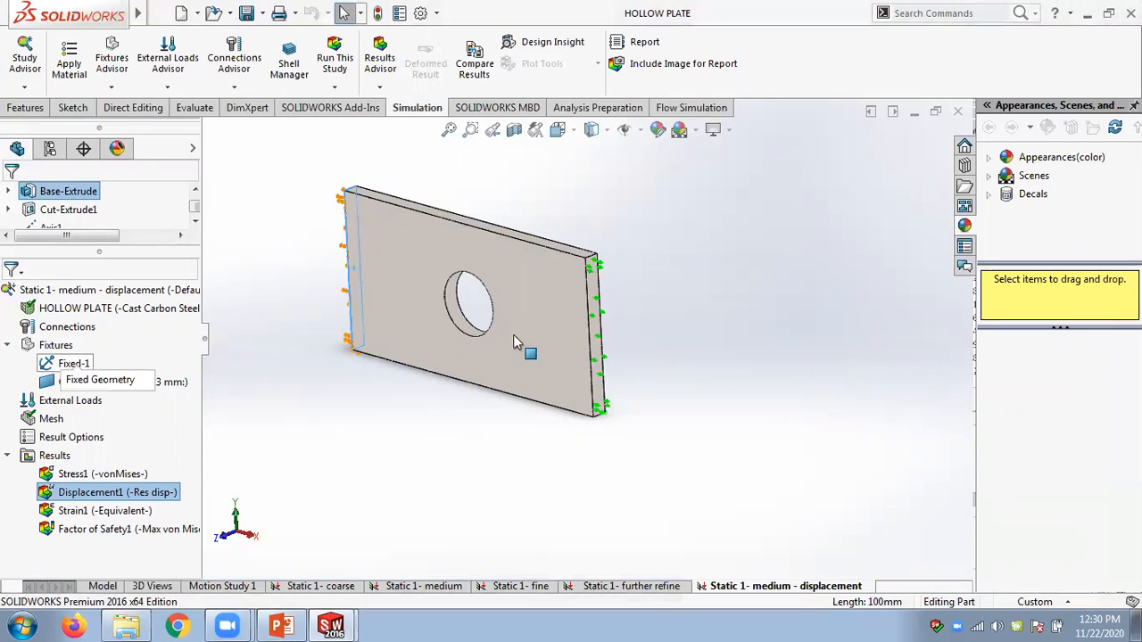
left_click(131, 382)
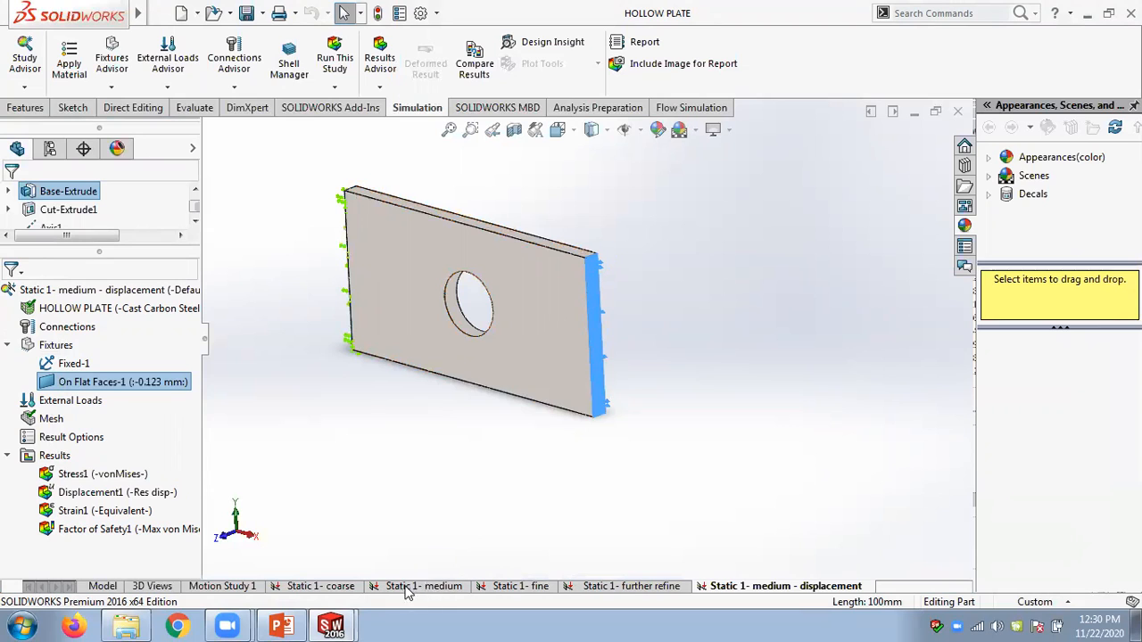
Recreate the displacement study's mesh with the density midway between Coarse and Fine.
right_click(56, 419)
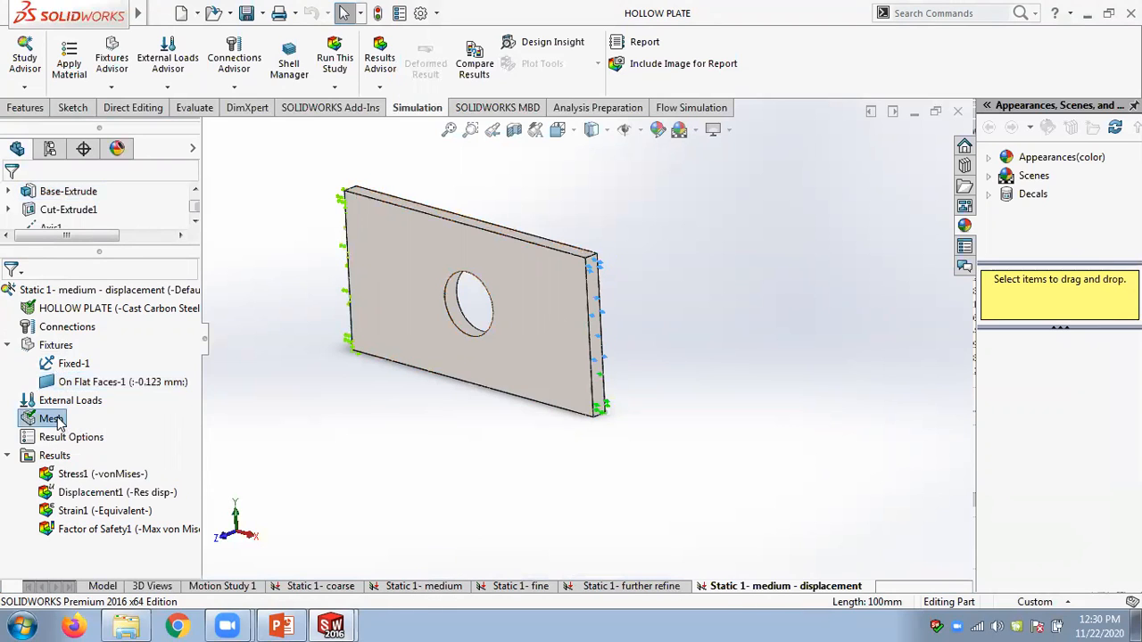
left_click(96, 111)
left_click(654, 351)
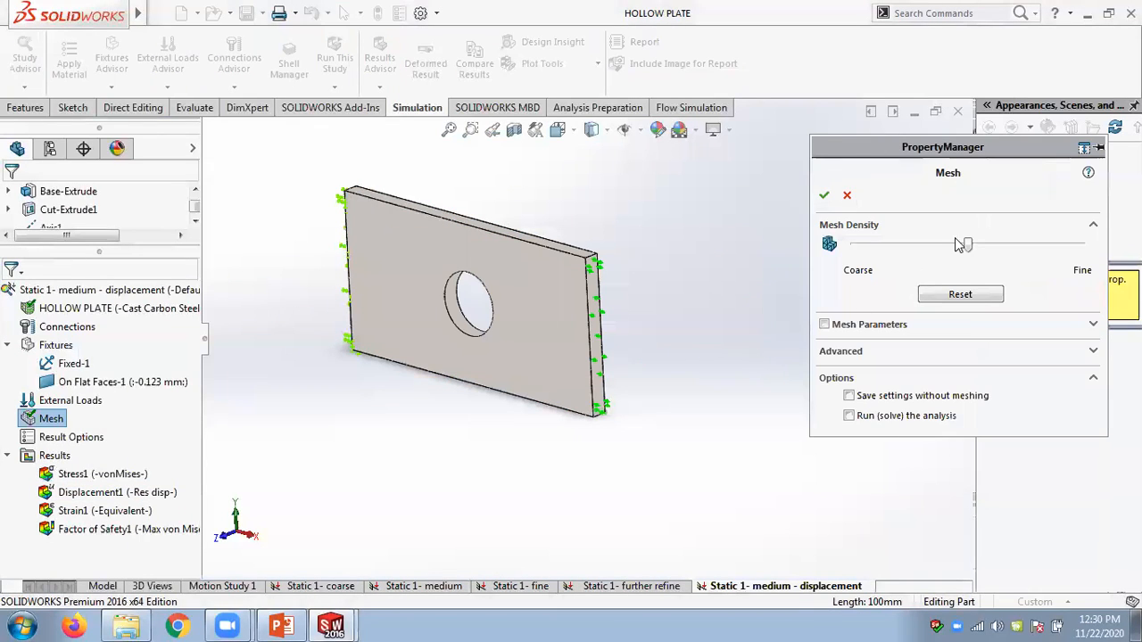
left_click(825, 194)
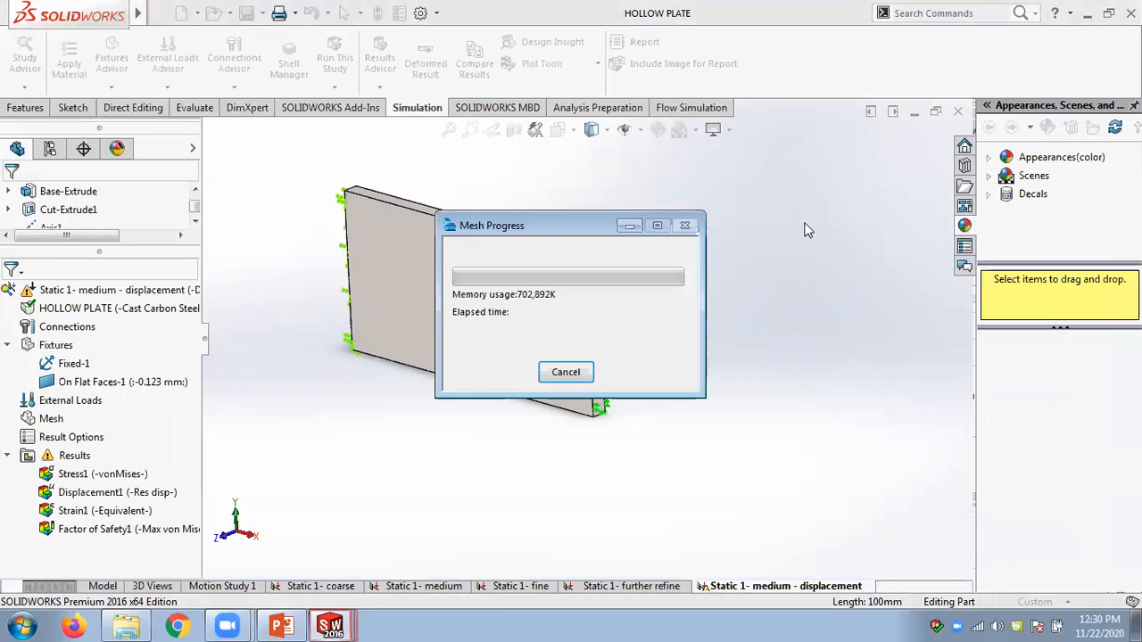
Run the Static 1- medium - displacement study and examine its resultant displacement and von Mises stress plots.
right_click(61, 293)
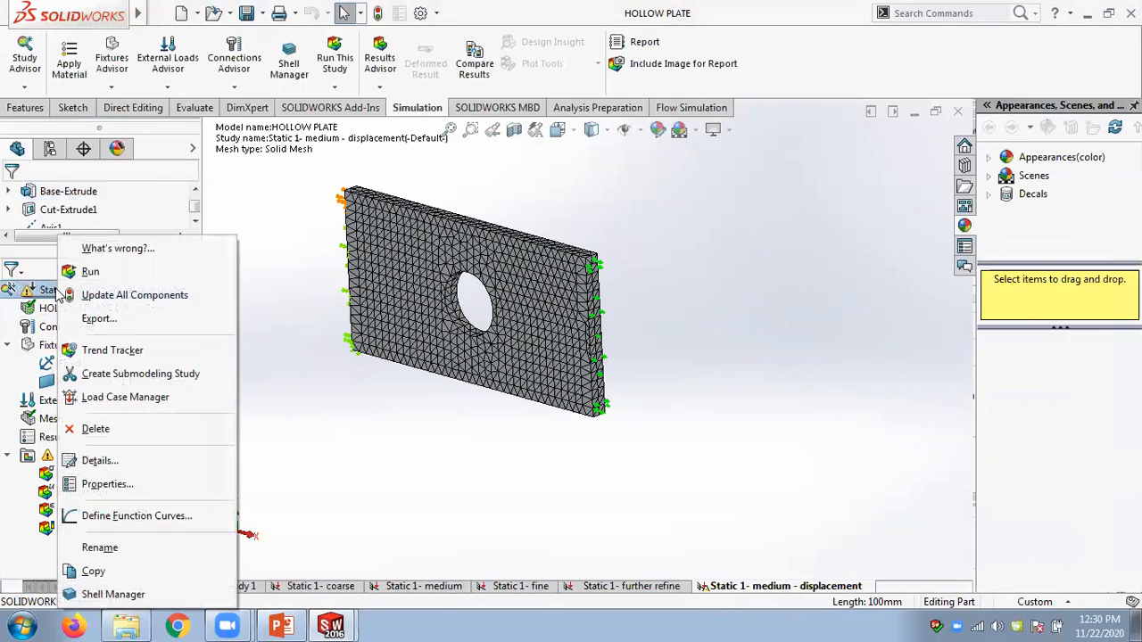
left_click(90, 271)
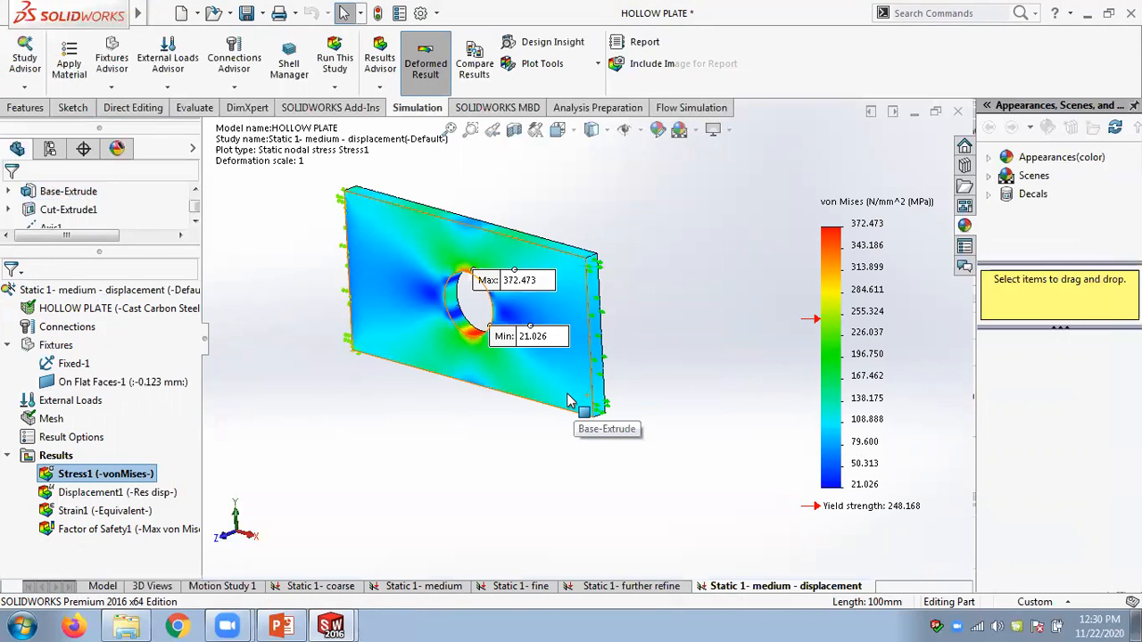
double_click(81, 493)
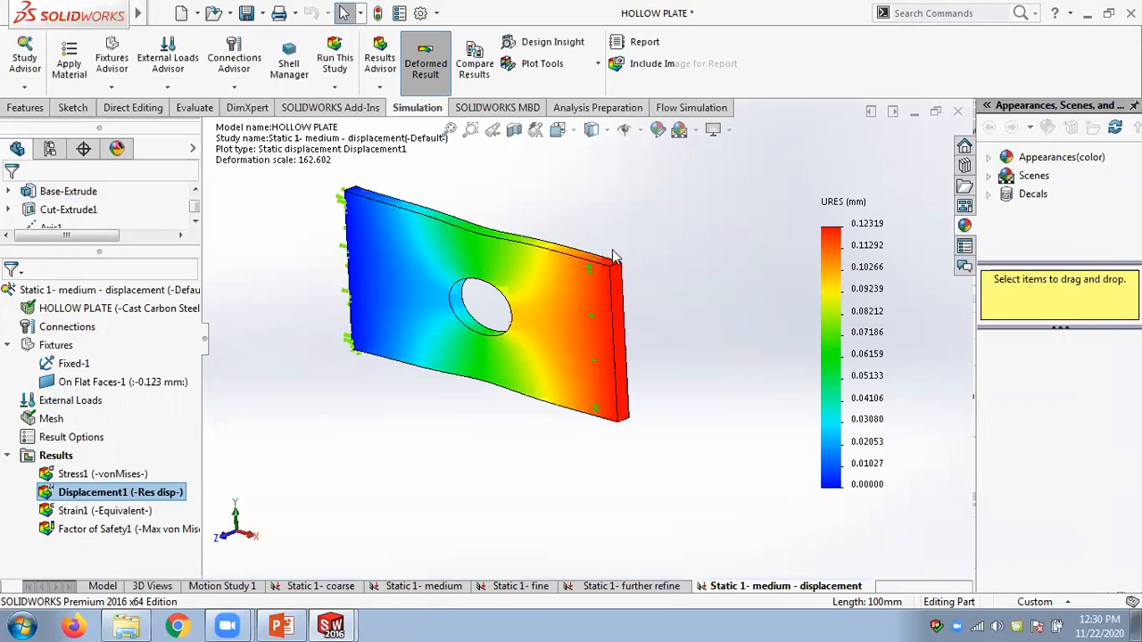
double_click(98, 473)
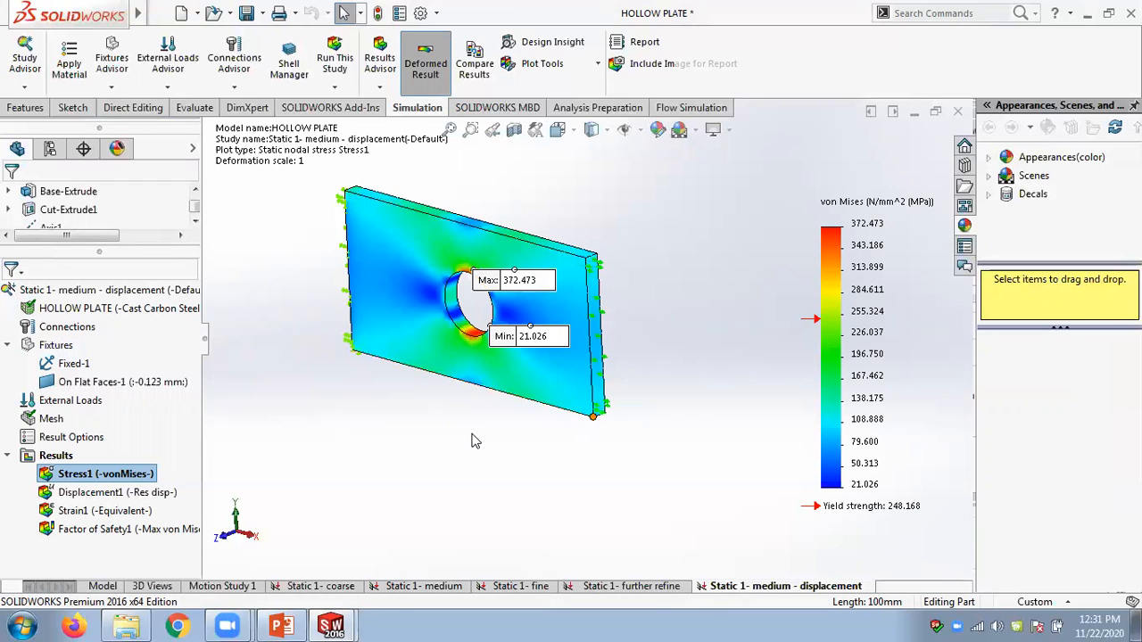
List the reaction force in SI units on the plate's end face carrying the prescribed displacement.
right_click(51, 457)
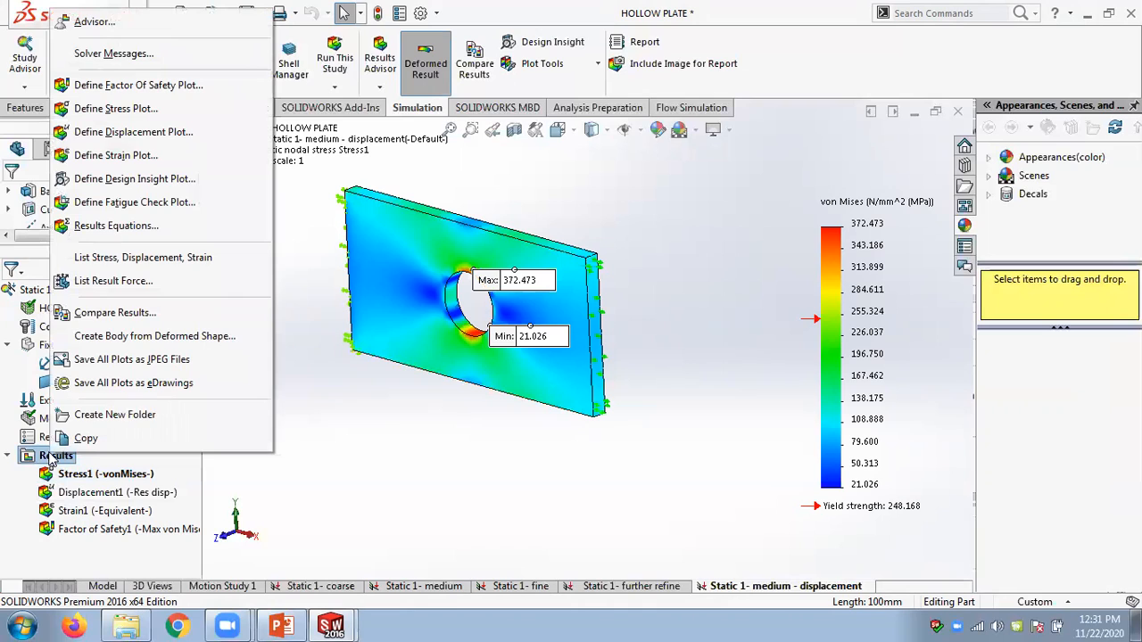
left_click(105, 282)
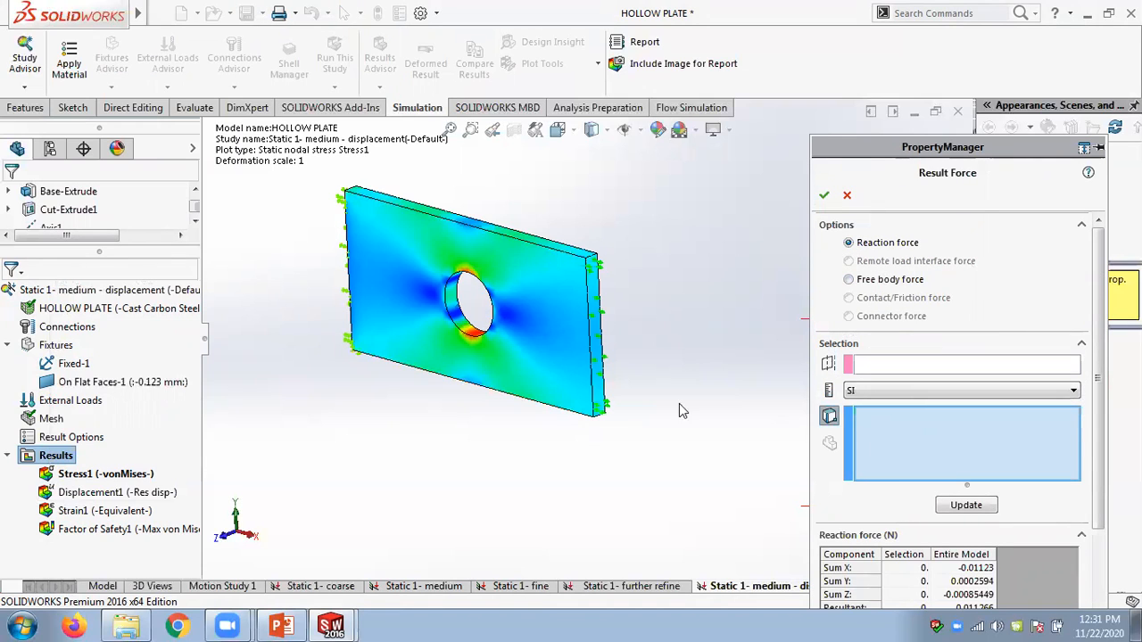
left_click(606, 392)
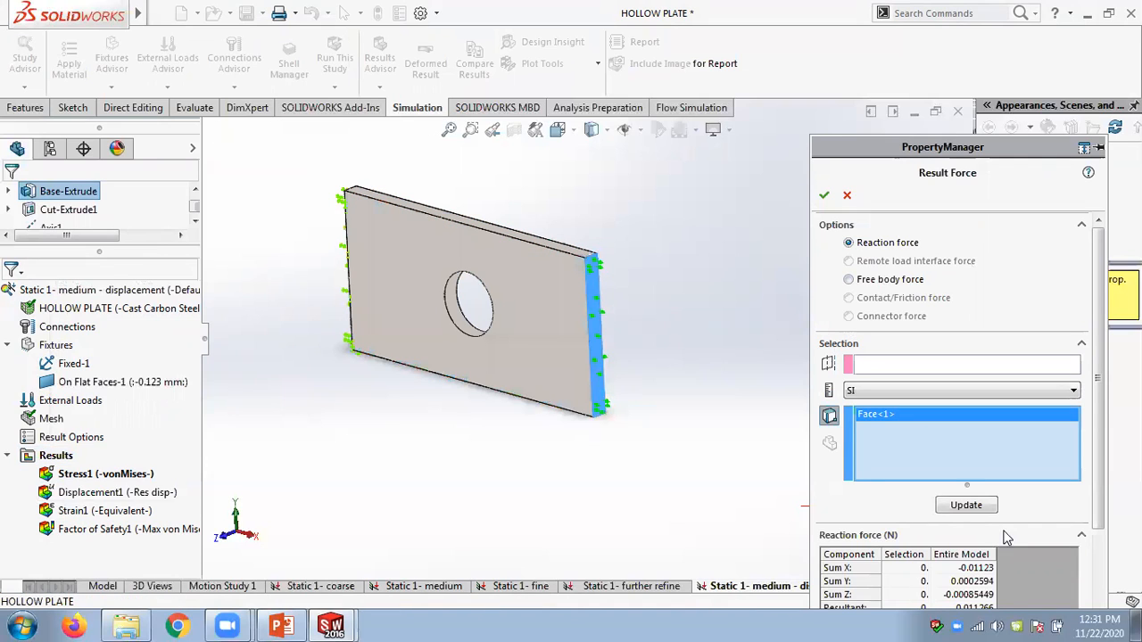
left_click(966, 505)
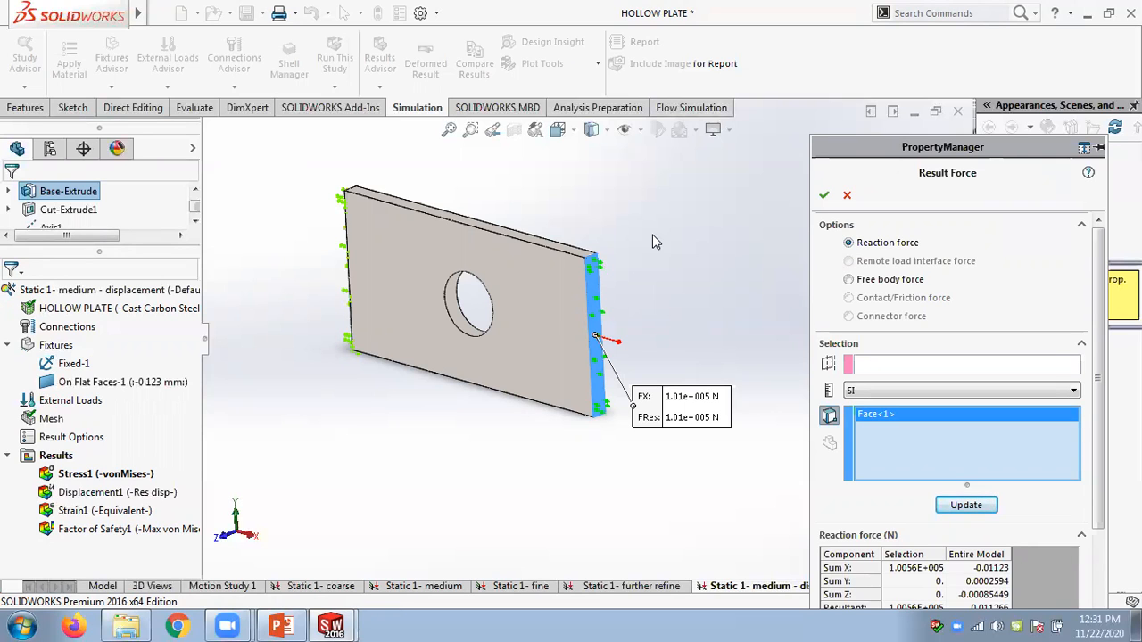
Switch to the PowerPoint presentation and read the Reaction Forces slides on CWR result files and their storage location.
left_click(279, 626)
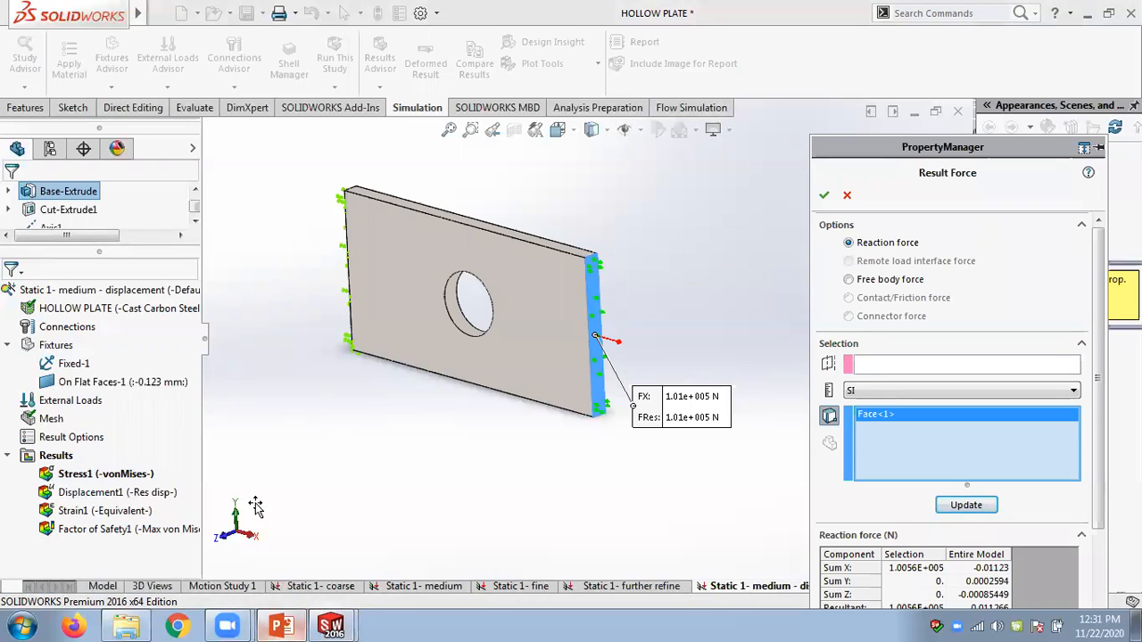
scroll(239, 430, "down", 1)
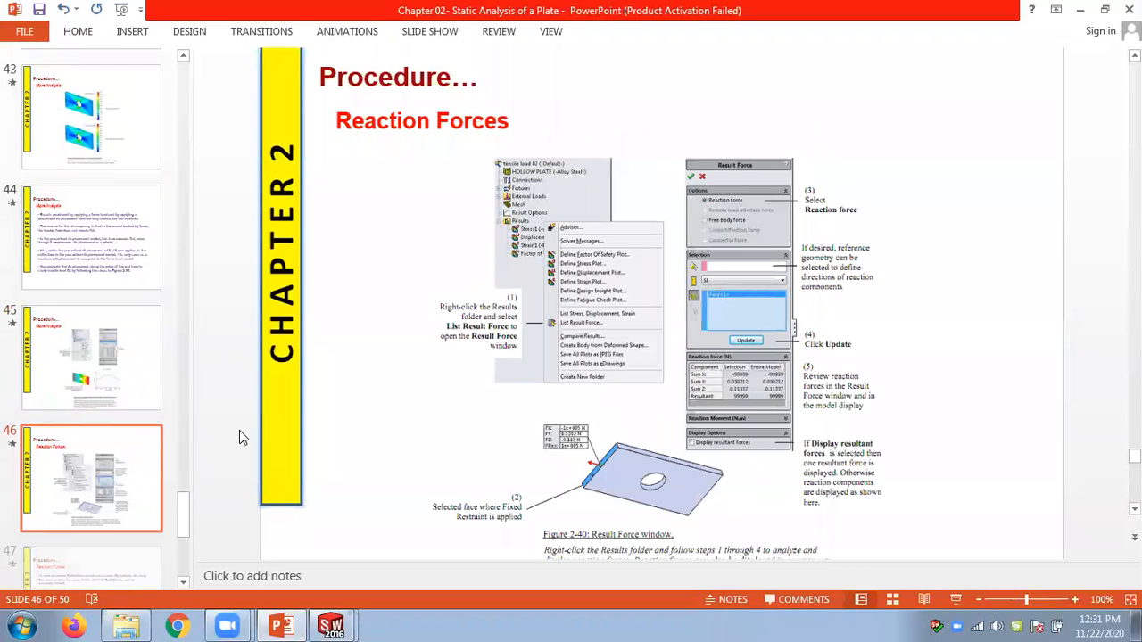
scroll(239, 430, "down", 1)
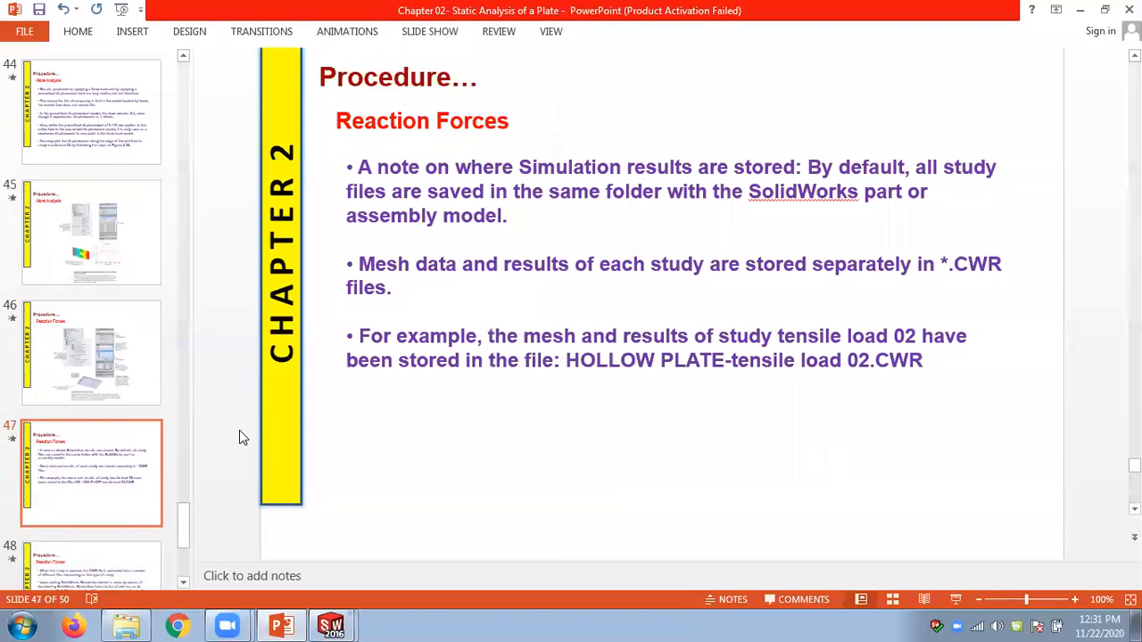
scroll(239, 430, "down", 1)
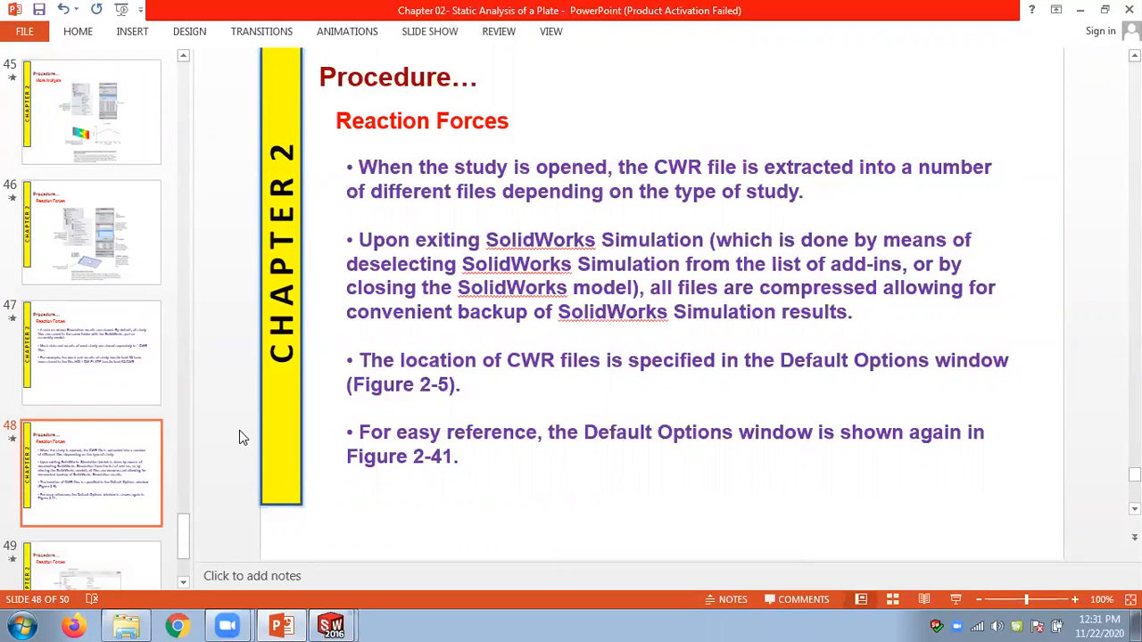
scroll(239, 430, "down", 1)
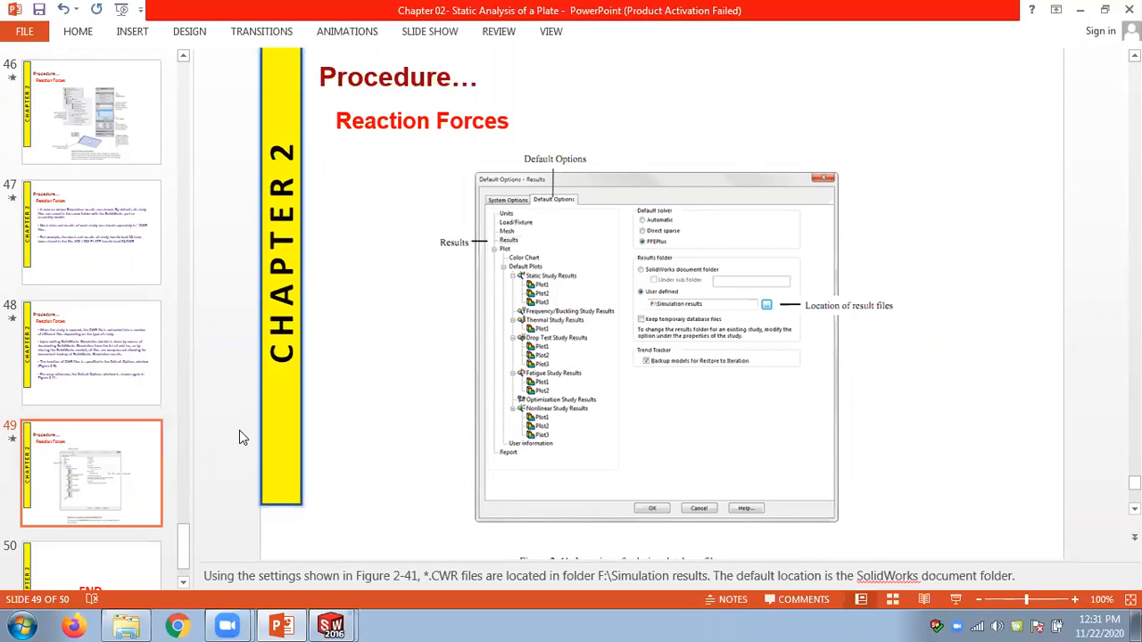
scroll(239, 437, "down", 1)
scroll(239, 437, "up", 1)
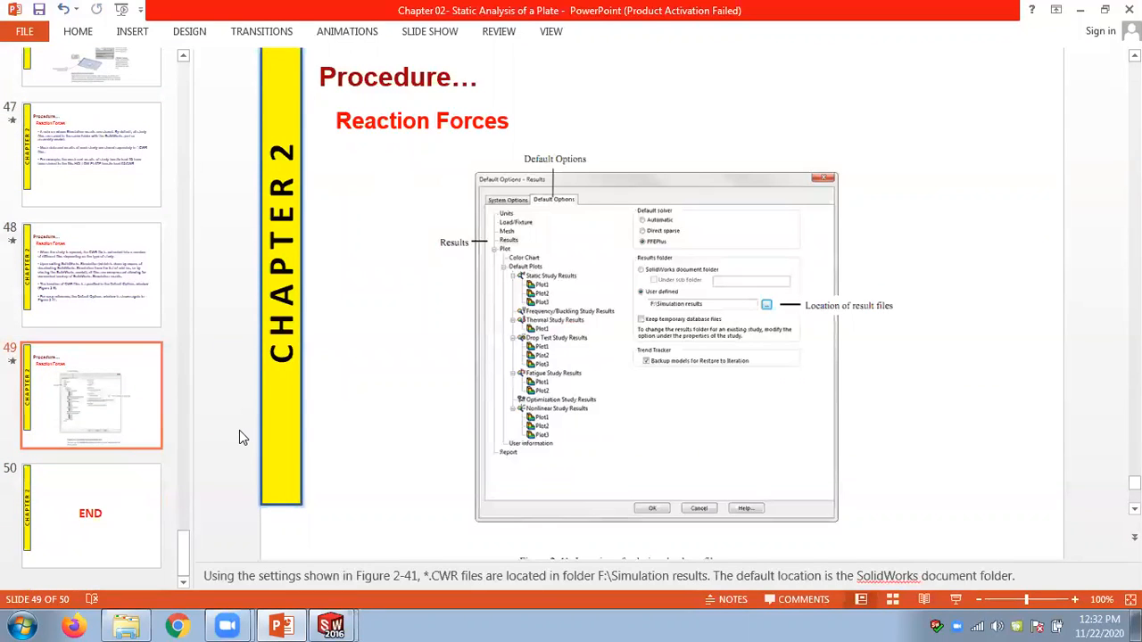
Return to the HOLLOW PLATE part in SOLIDWORKS and close the Result Force listing.
mouse_move(331, 626)
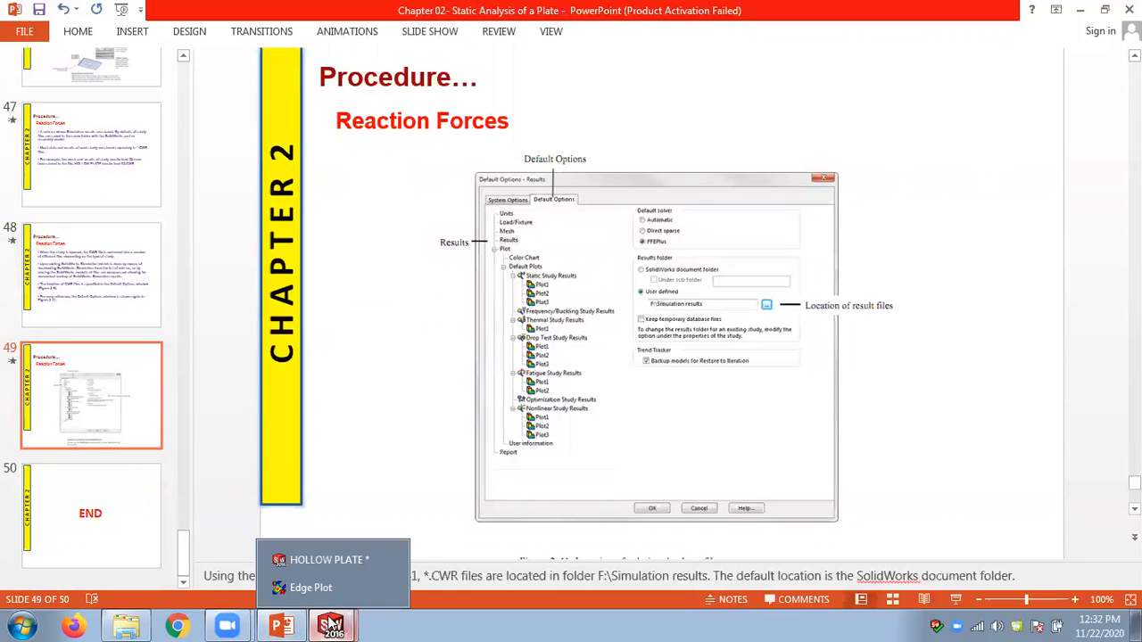
left_click(321, 559)
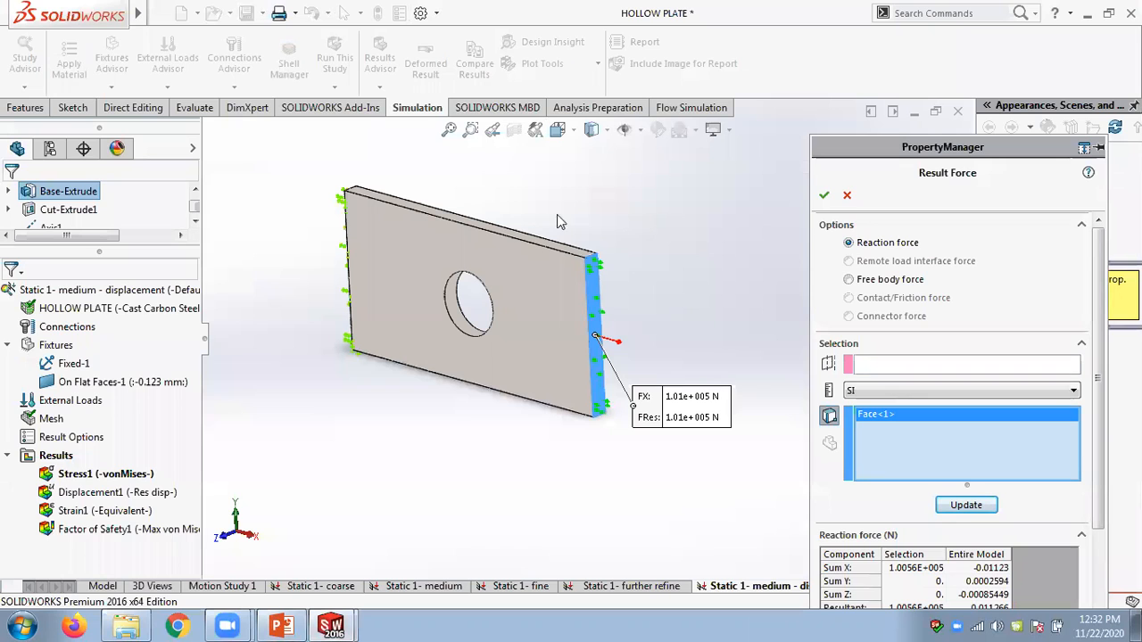
left_click(846, 194)
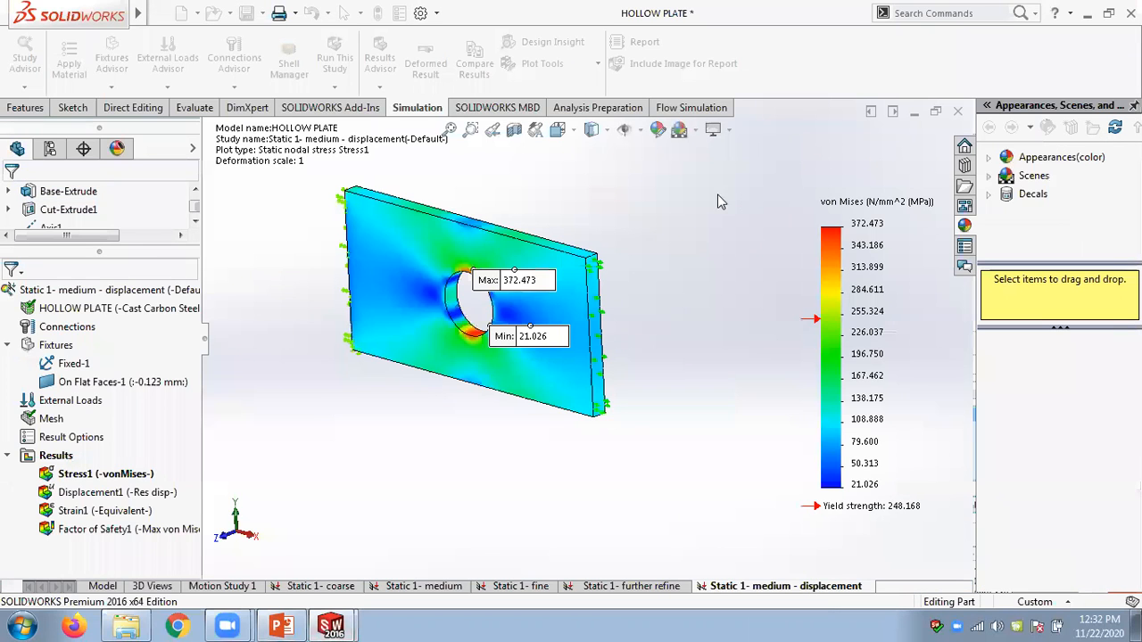
Review the Results settings in the Simulation default options, trying a user-defined results folder before restoring and accepting SOLIDWORKS document folder.
mouse_move(140, 9)
left_click(342, 13)
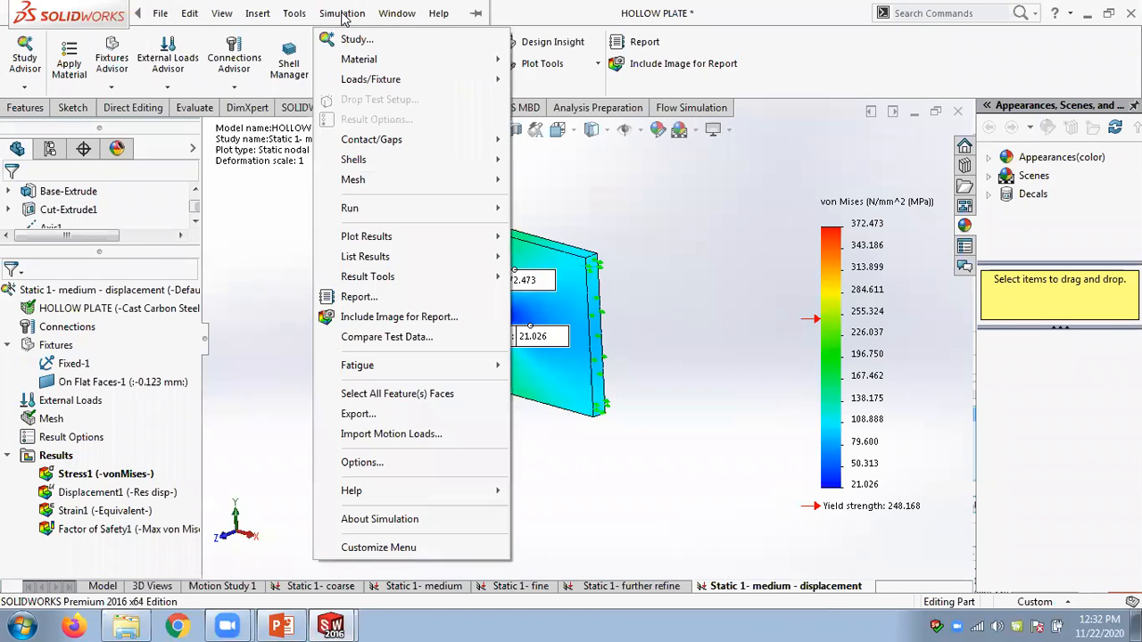
left_click(364, 462)
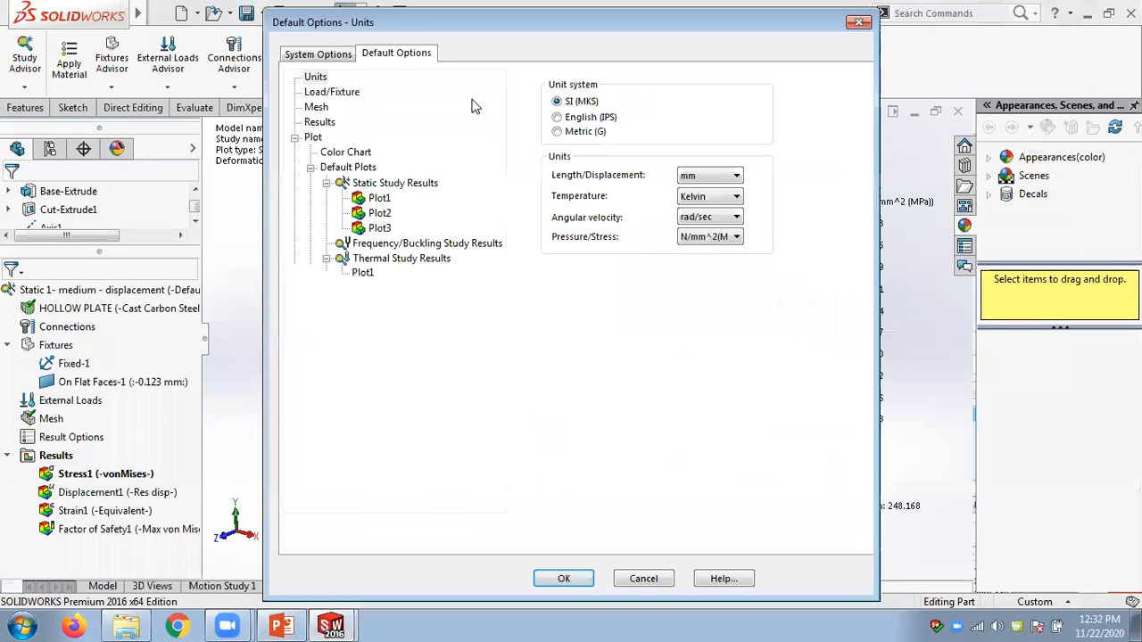
left_click(326, 122)
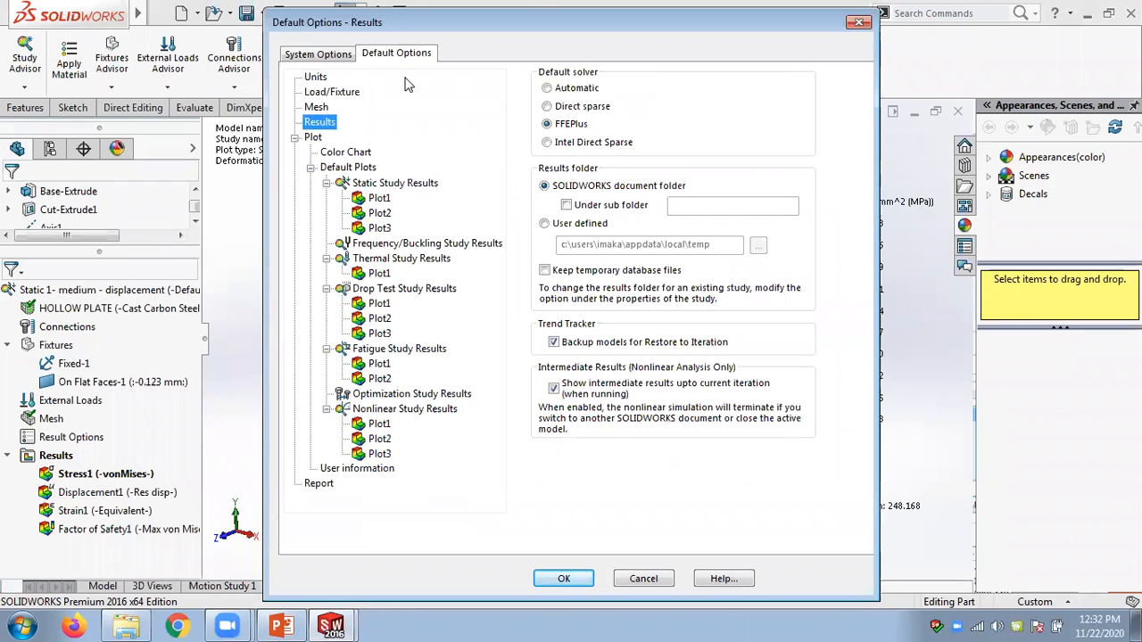
left_click_drag(458, 26, 322, 77)
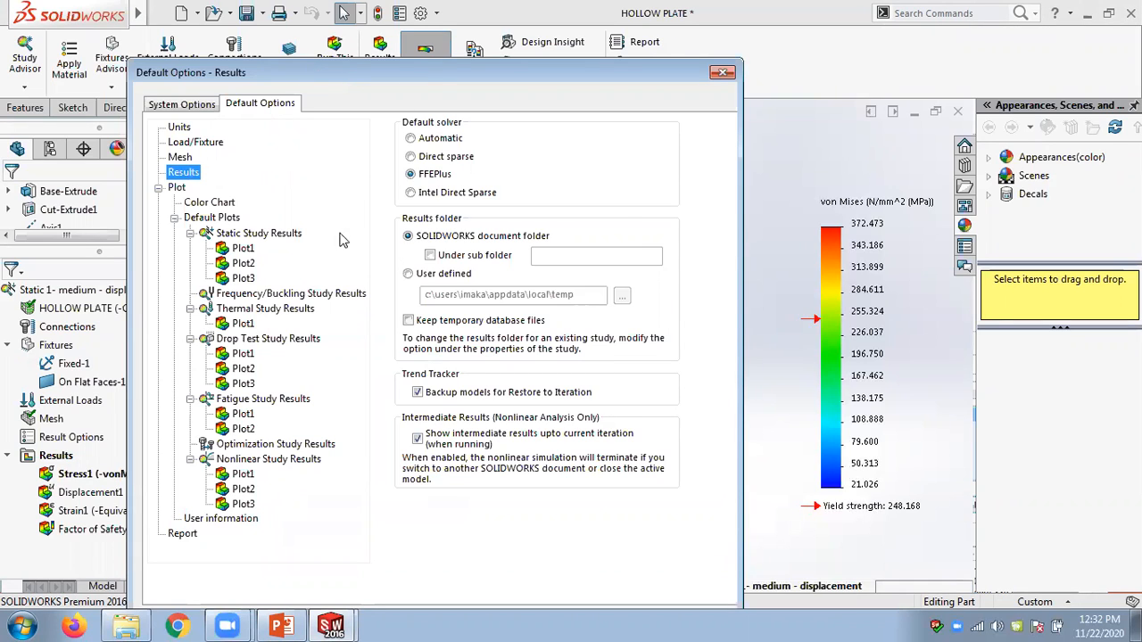
left_click(409, 274)
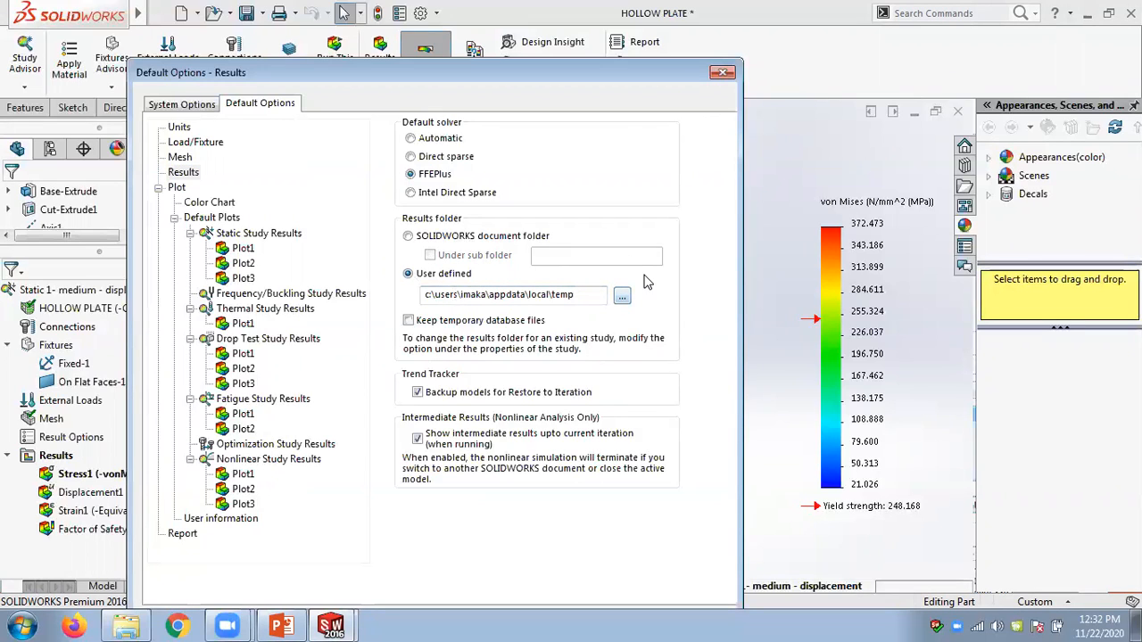
left_click(408, 236)
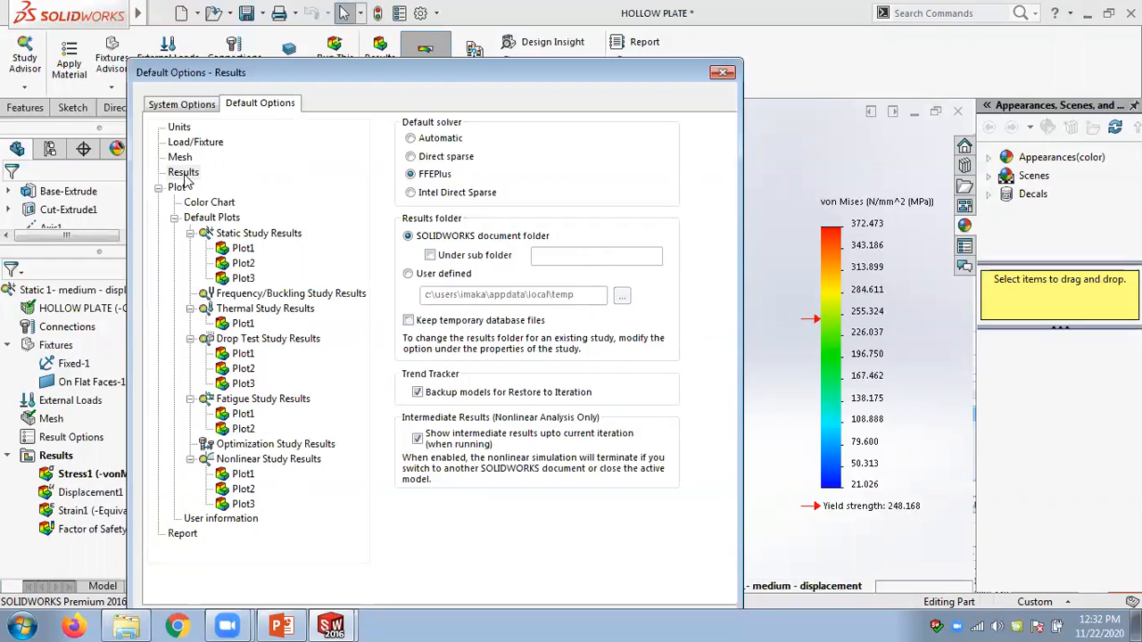
left_click_drag(463, 73, 463, 39)
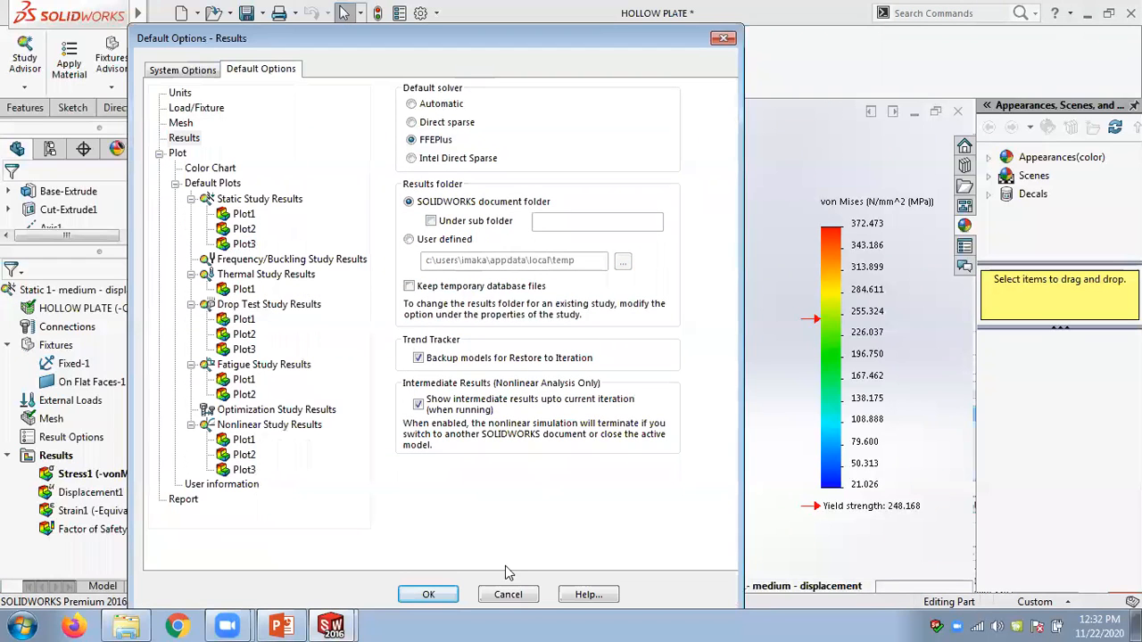
left_click(437, 595)
Switch to Windows Explorer, open the Chapter 02 exercise folder and look through the hollow plate's study result files.
left_click(129, 625)
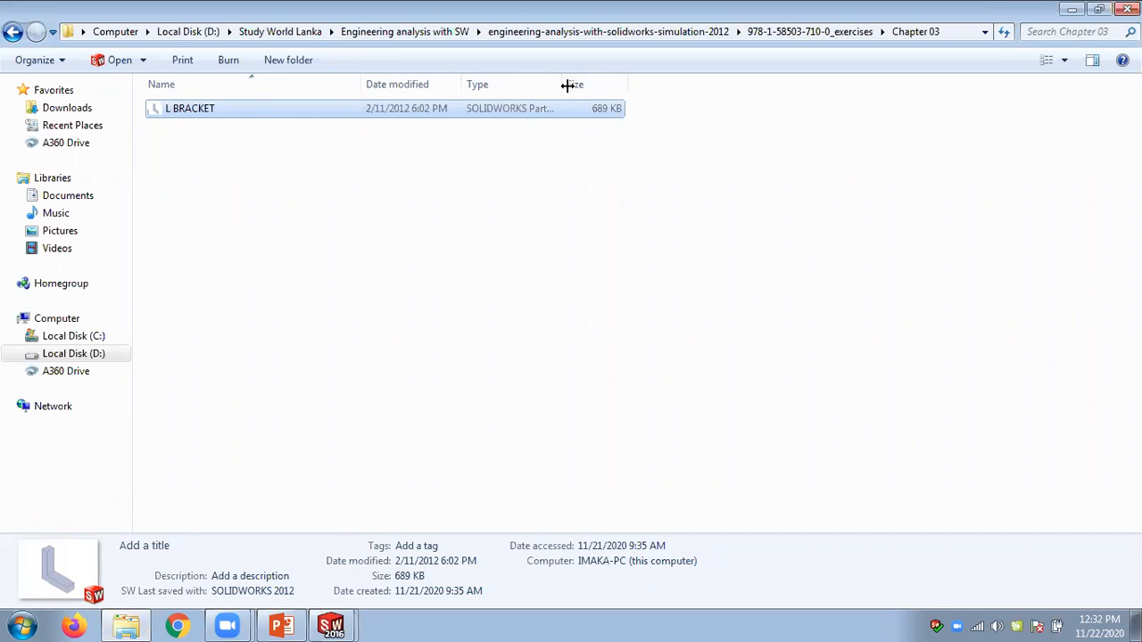
left_click(800, 32)
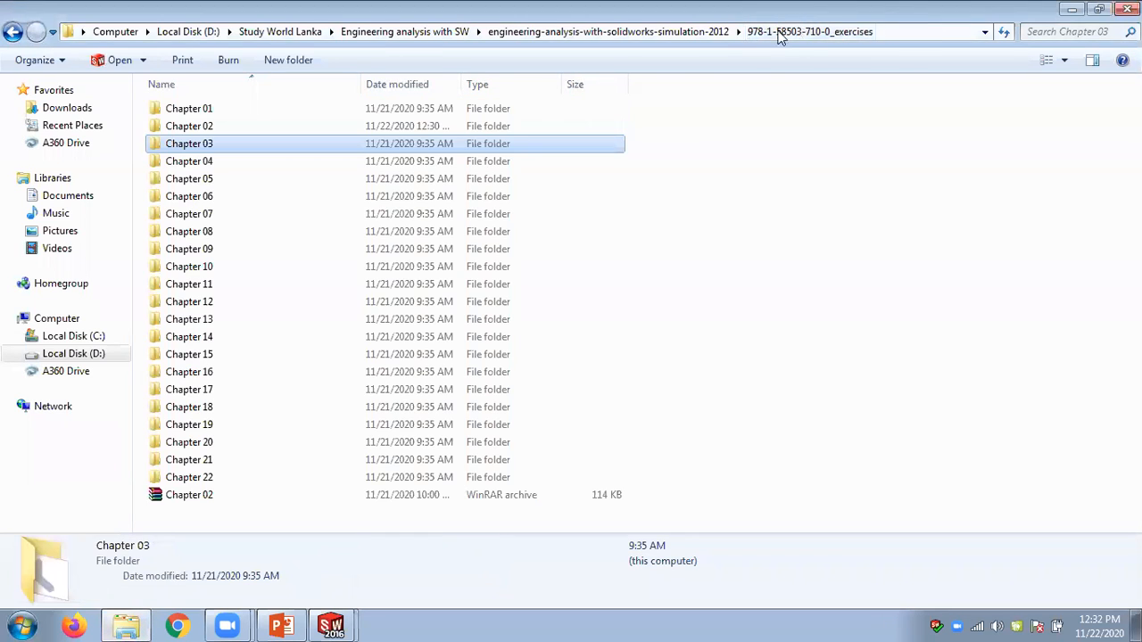
double_click(203, 127)
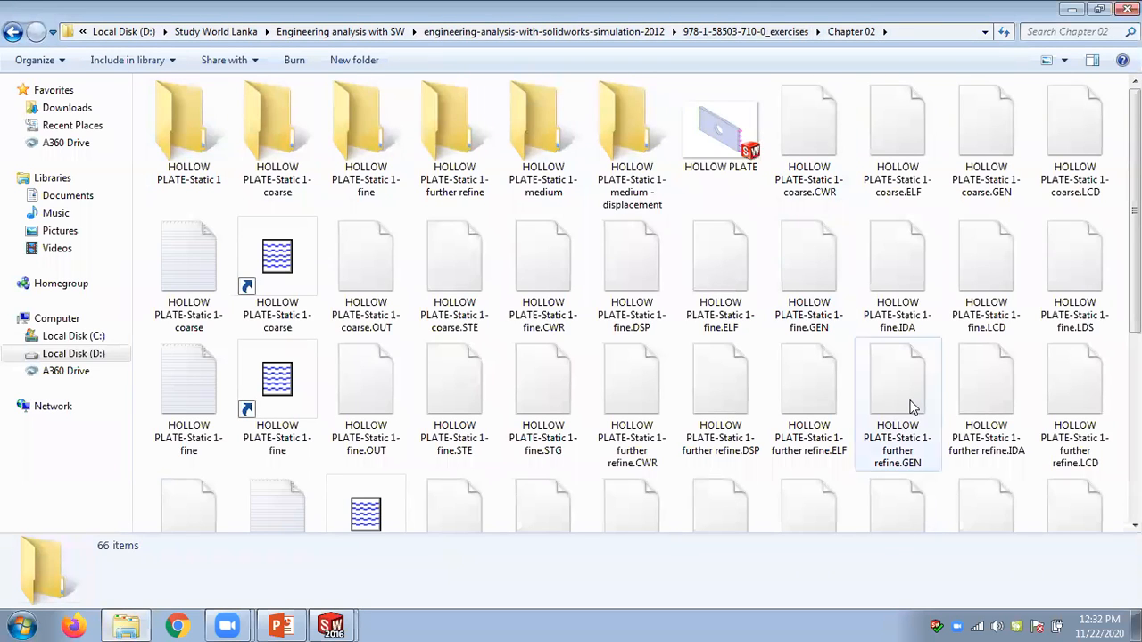
scroll(912, 407, "down", 3)
scroll(1077, 377, "up", 5)
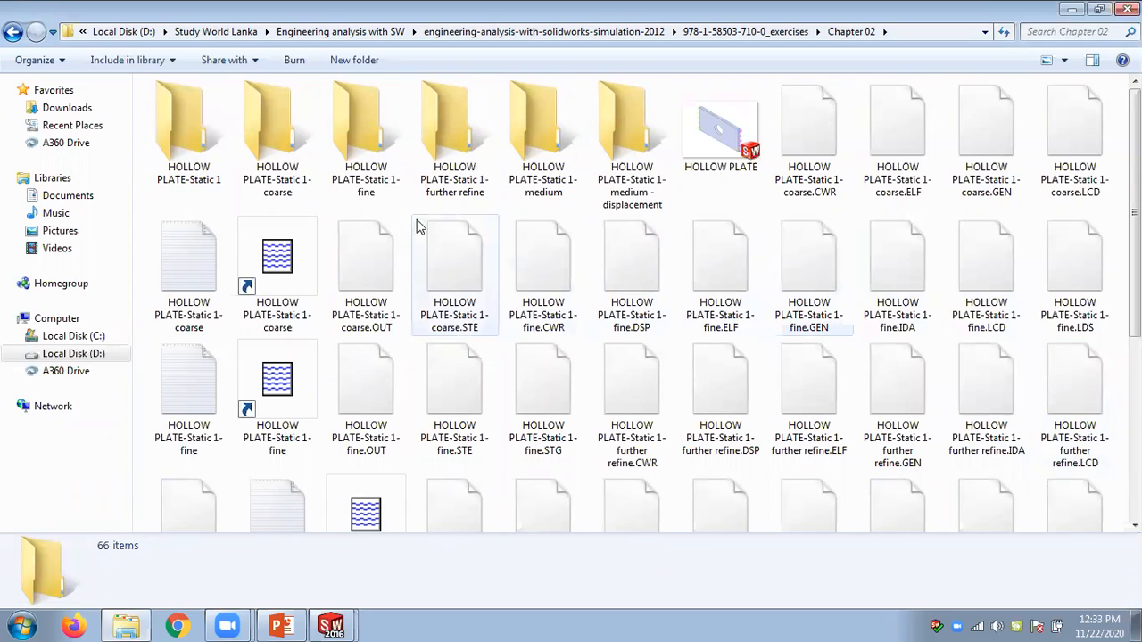
Return to the HOLLOW PLATE part in SOLIDWORKS and save it.
left_click(331, 626)
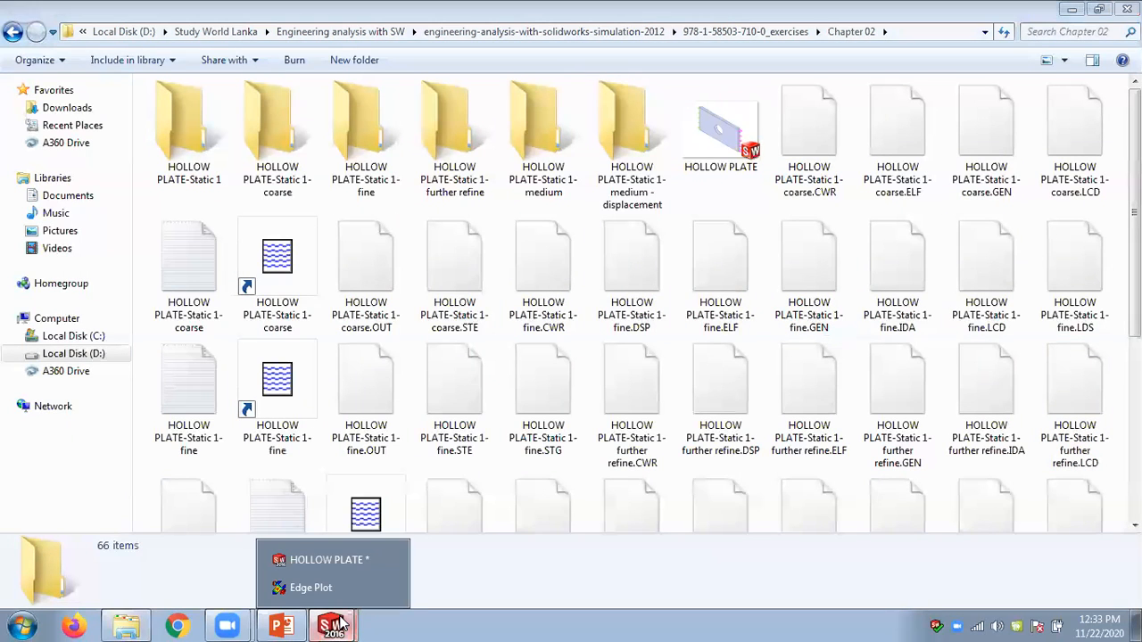
left_click(310, 556)
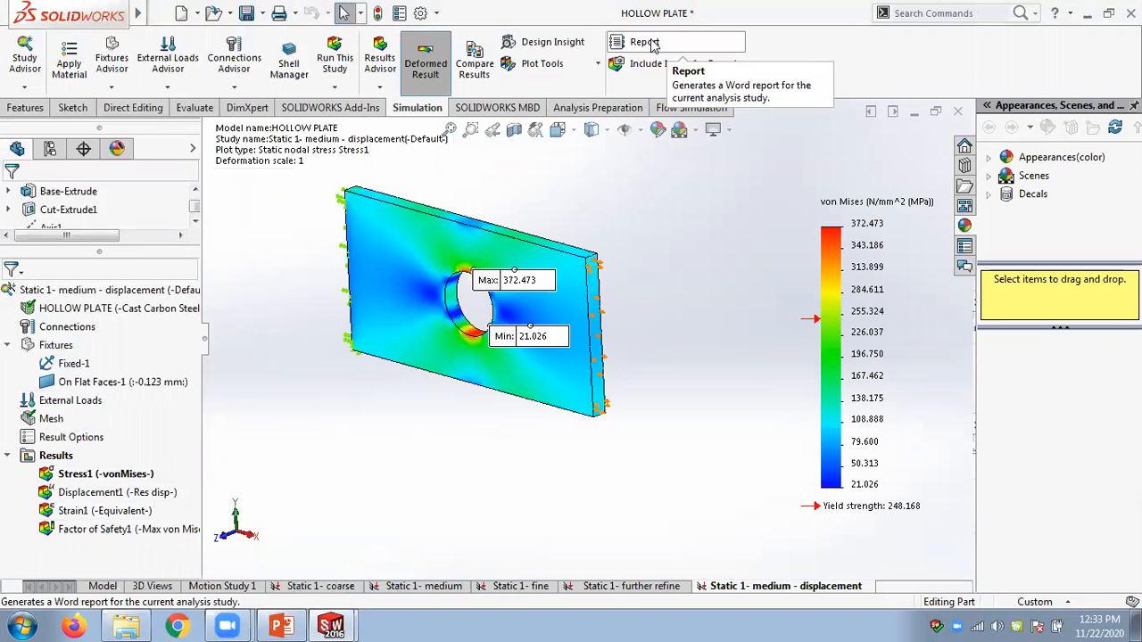
left_click(246, 12)
Publish the displacement study's Word report with the default sections and Letter paper size, and switch to PowerPoint while it generates.
left_click(642, 45)
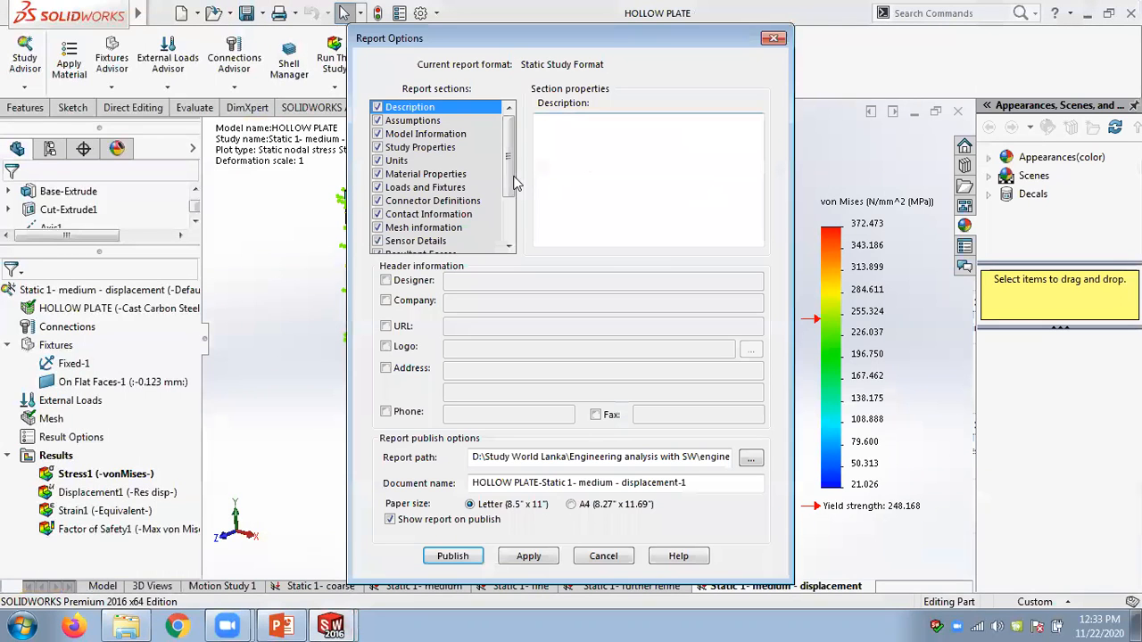
scroll(510, 175, "down", 2)
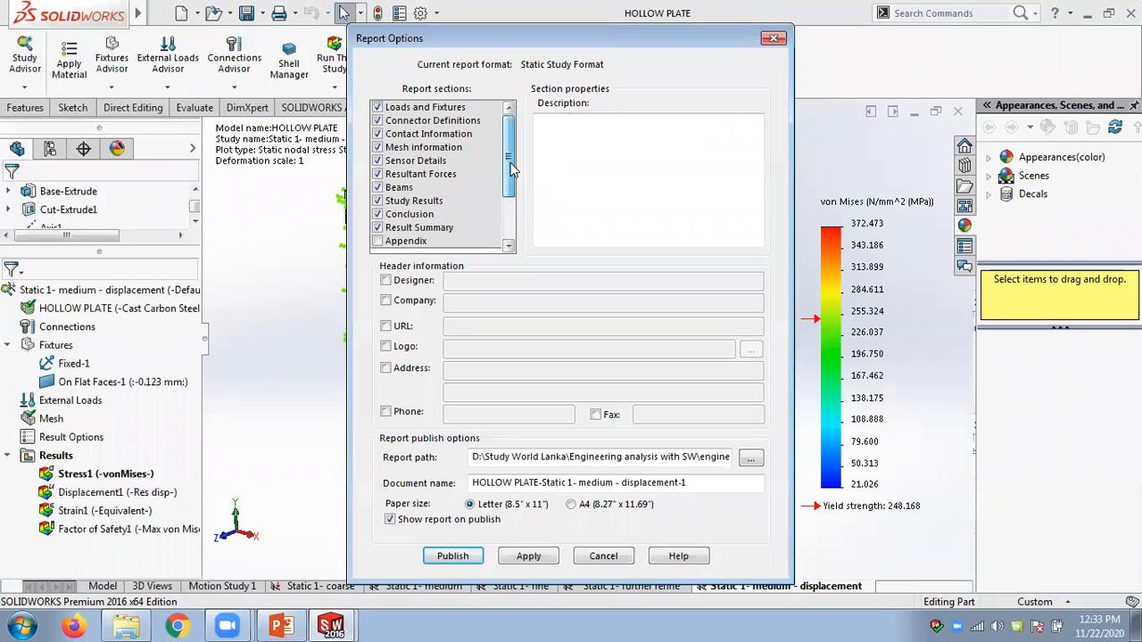
scroll(510, 175, "up", 2)
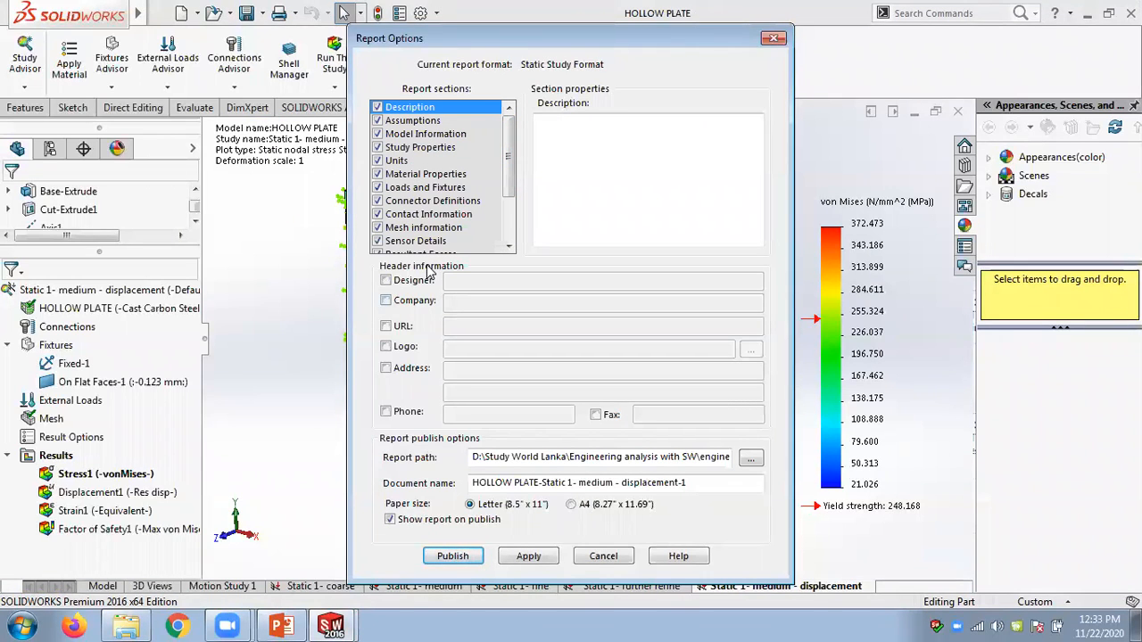
left_click(455, 557)
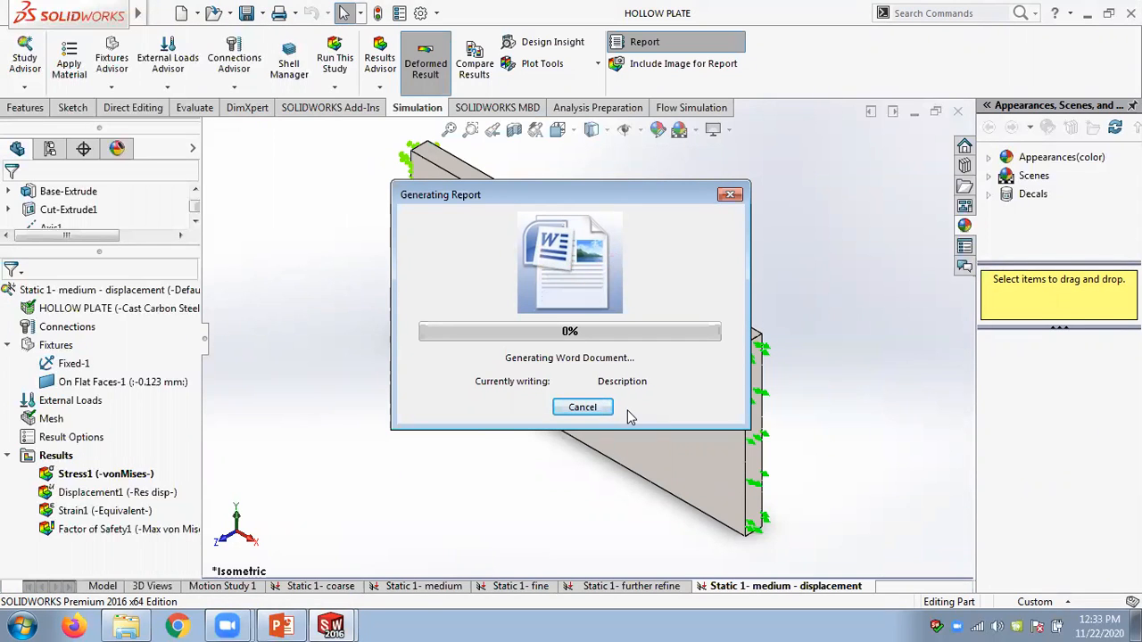
left_click(287, 623)
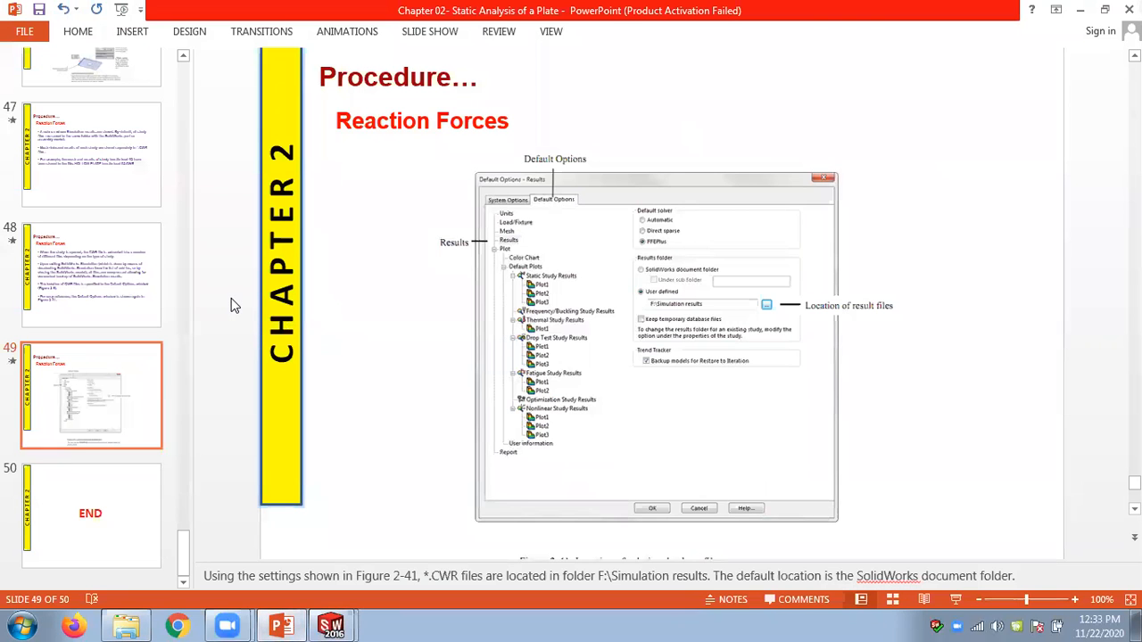
Advance to the final slide of the Chapter 02 presentation and close the presentation.
key("Page_Down")
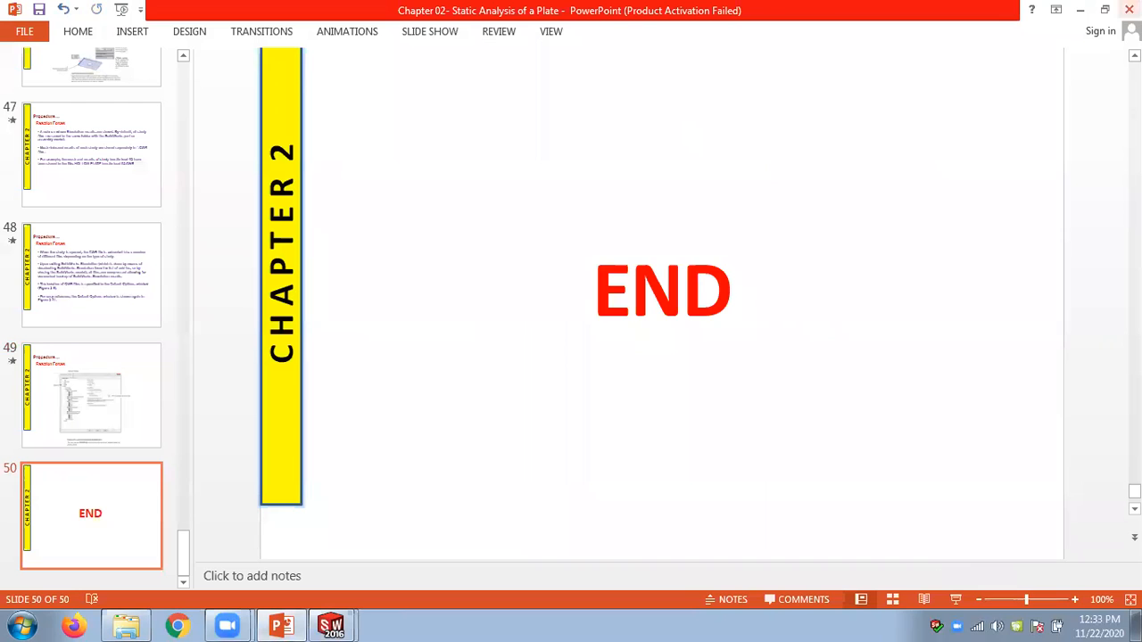
left_click(1129, 10)
left_click(574, 351)
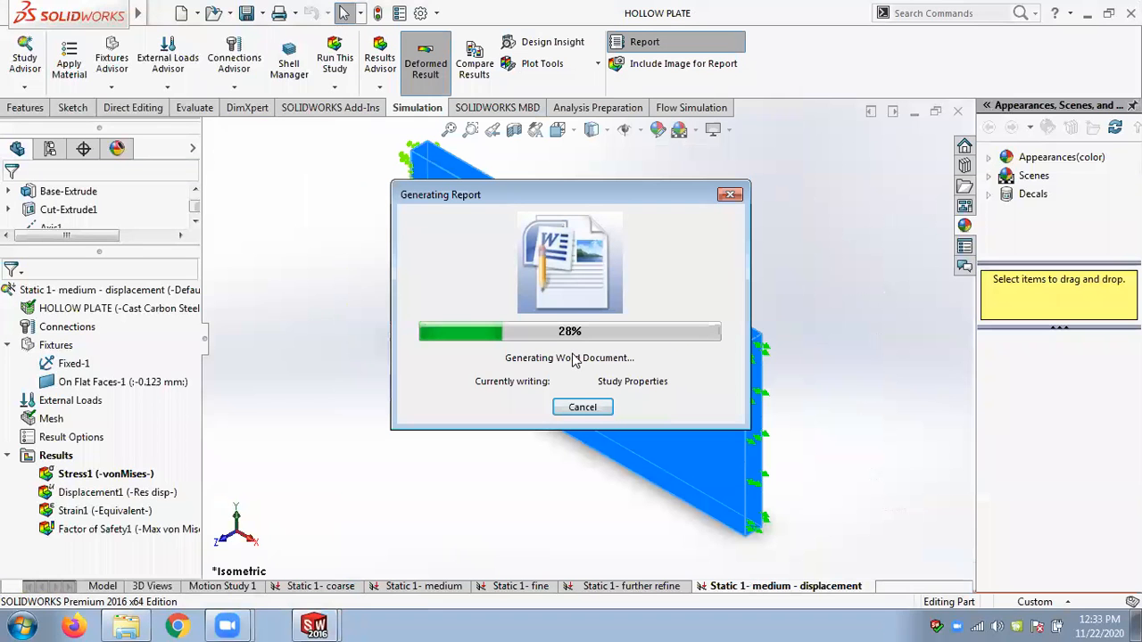
Switch to Windows Explorer and open the Chapter 03 L-bracket presentation from the Slides folder of Engineering analysis with SW, dismissing the Office activation wizard.
left_click(132, 625)
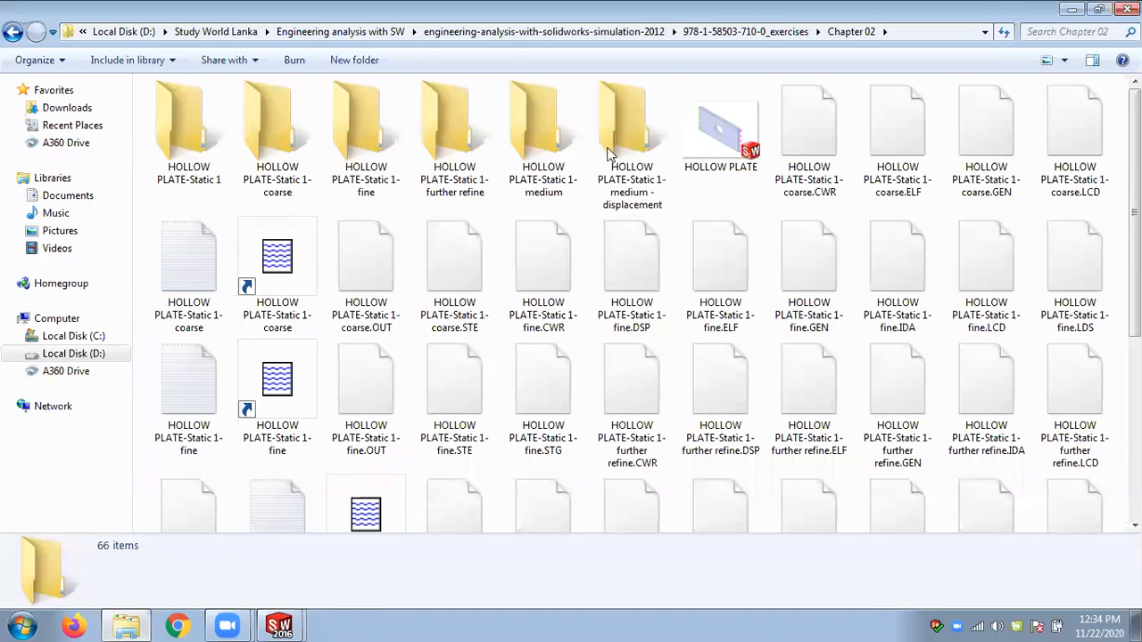
left_click(348, 34)
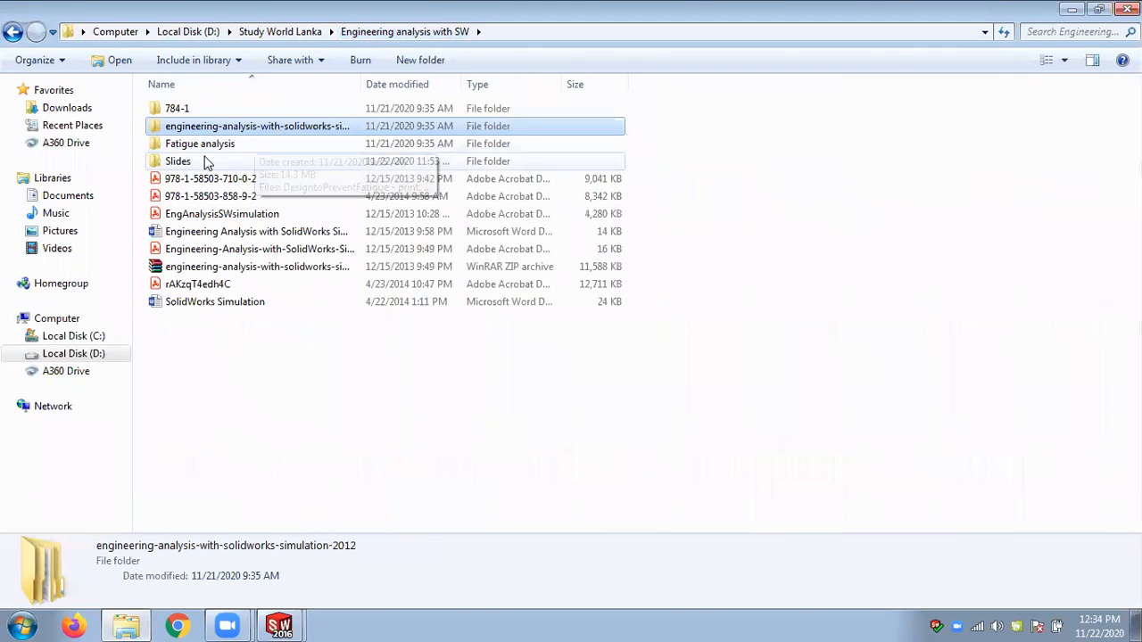
double_click(201, 163)
double_click(203, 163)
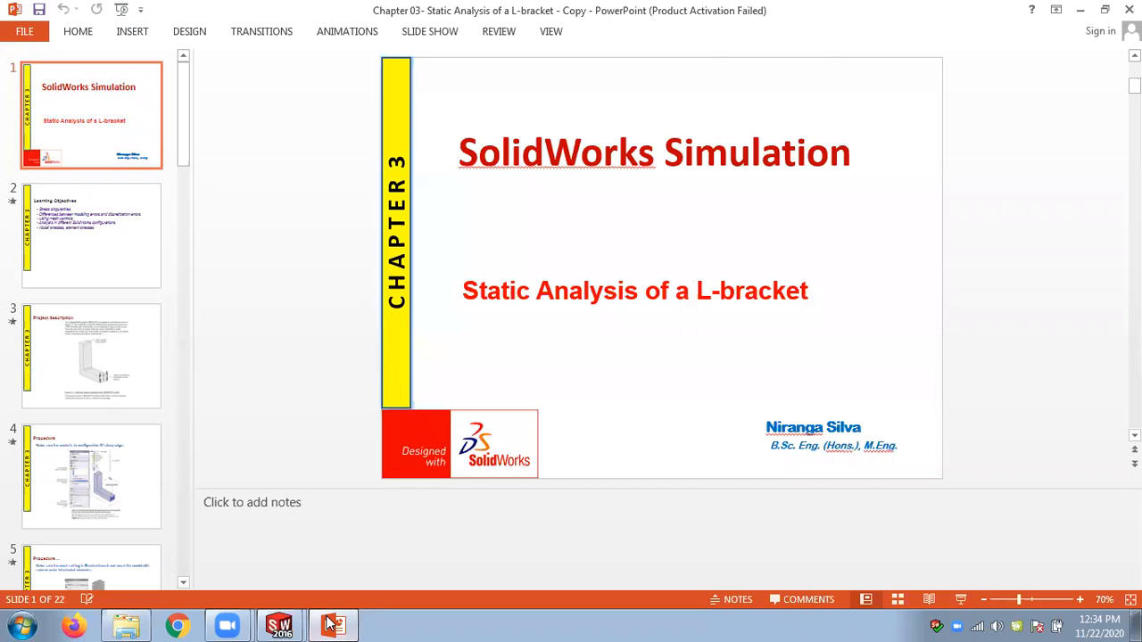
left_click(733, 476)
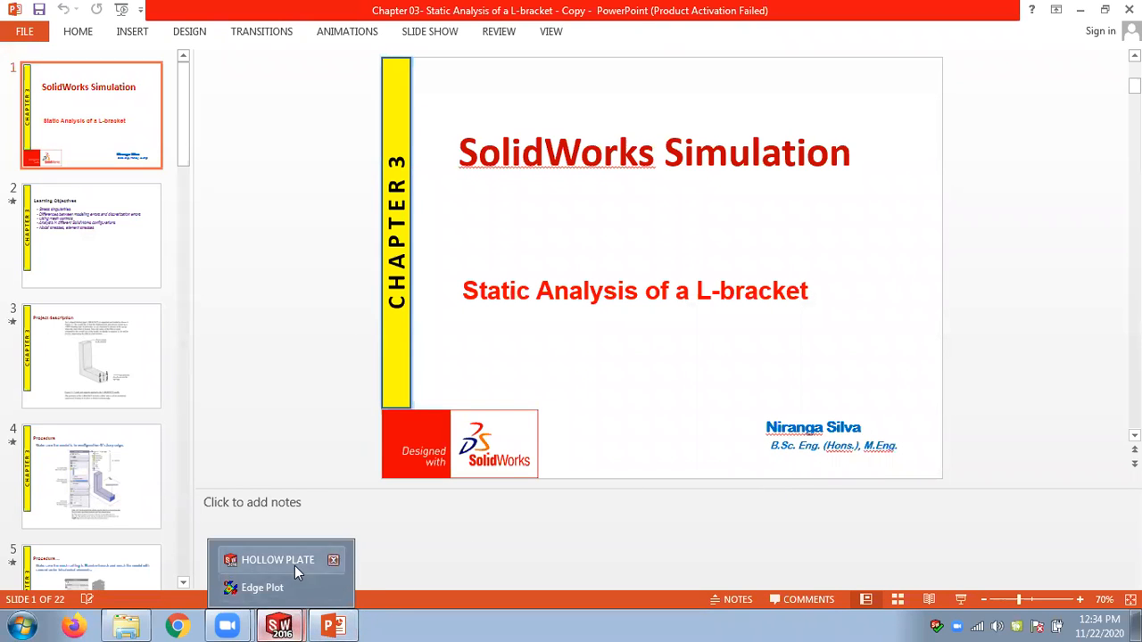
Return to SOLIDWORKS while the report finishes, then switch to the generated Word report and dismiss the Office activation wizard.
left_click(1080, 10)
left_click(1073, 9)
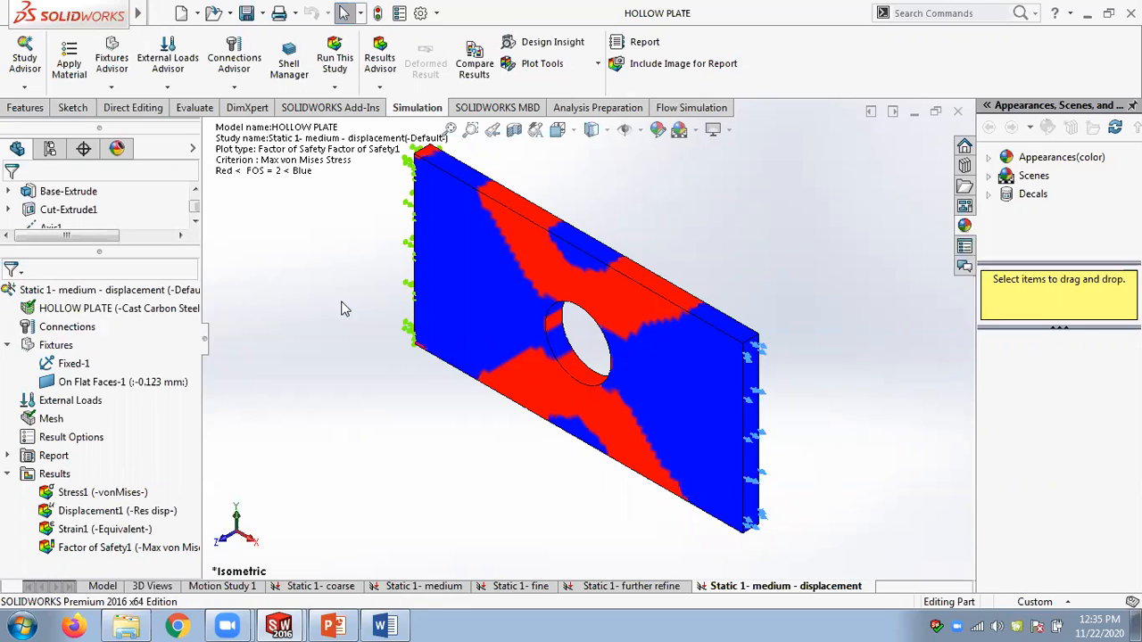
mouse_move(392, 624)
left_click(381, 591)
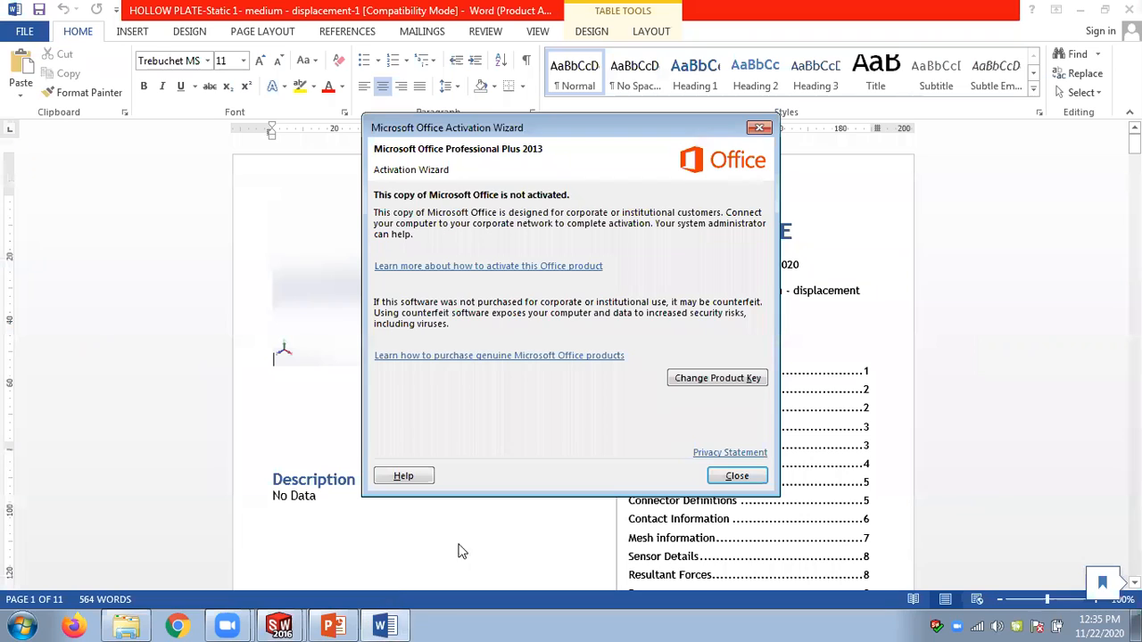
left_click(736, 476)
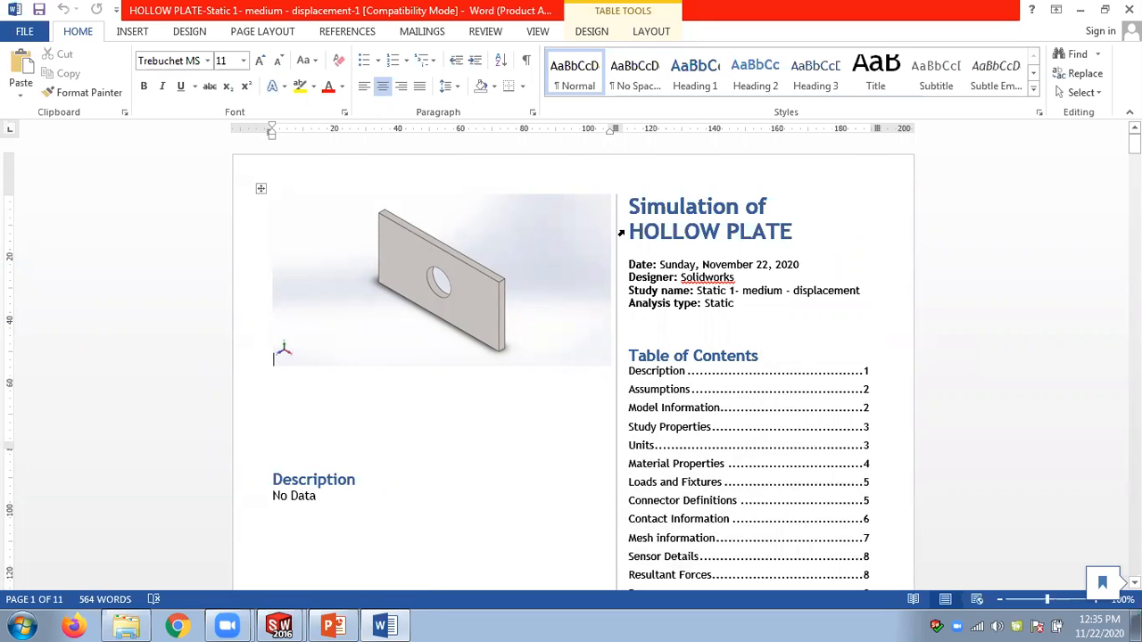
Read through the report's cover page, model information, study properties and units sections.
scroll(620, 232, "down", 10)
scroll(620, 236, "down", 10)
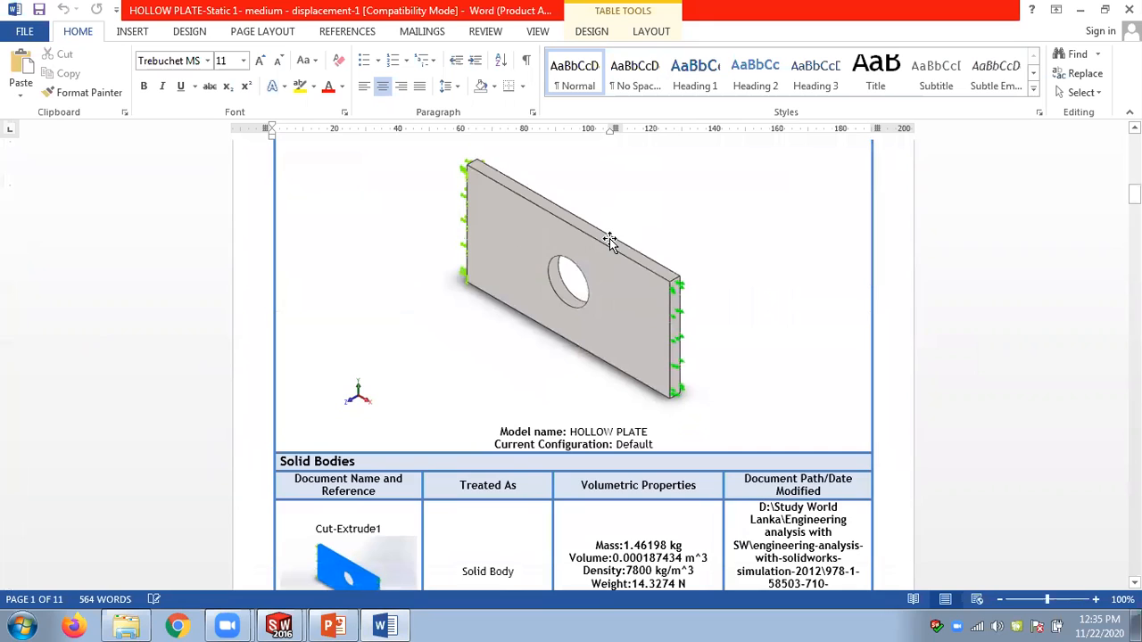
scroll(609, 238, "down", 6)
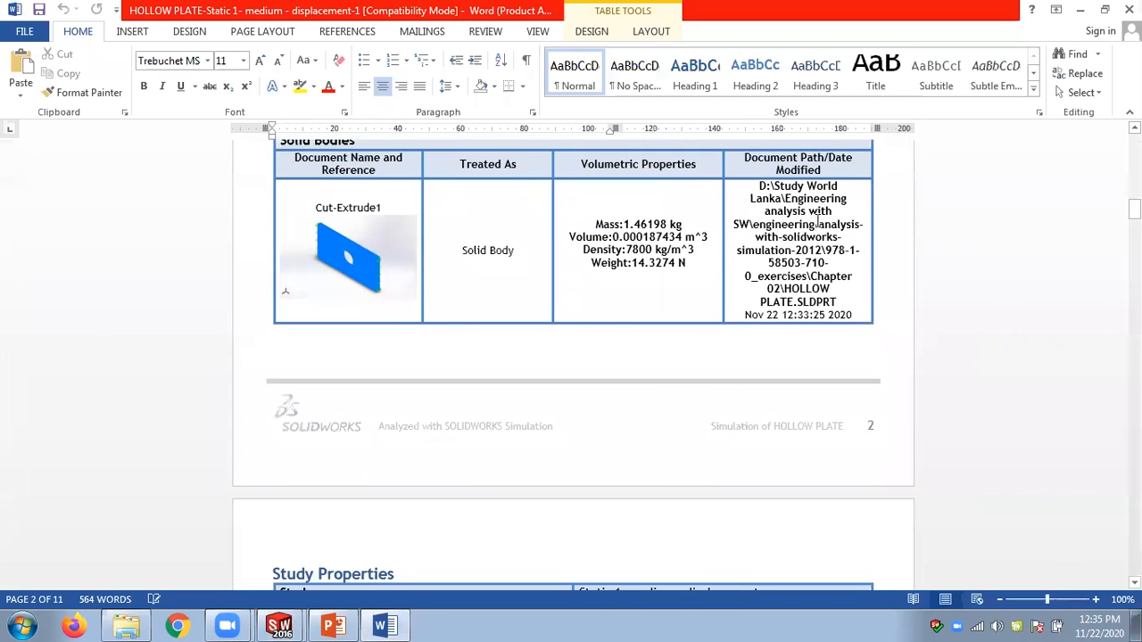
scroll(798, 239, "down", 8)
scroll(798, 244, "down", 1)
scroll(799, 245, "up", 1)
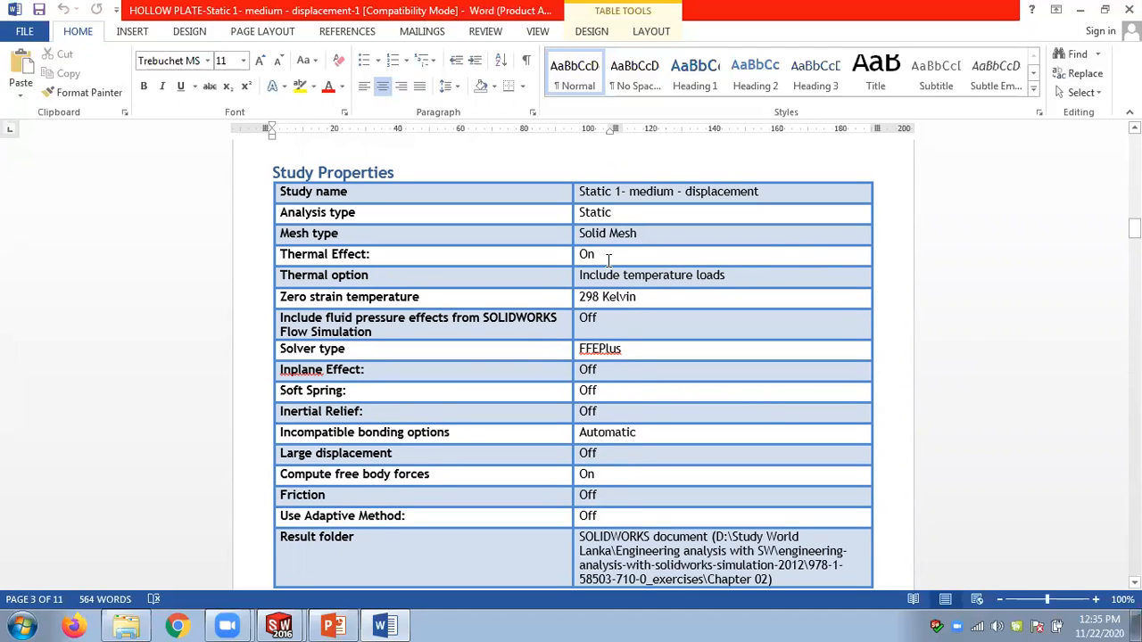
scroll(609, 260, "down", 2)
scroll(608, 260, "down", 15)
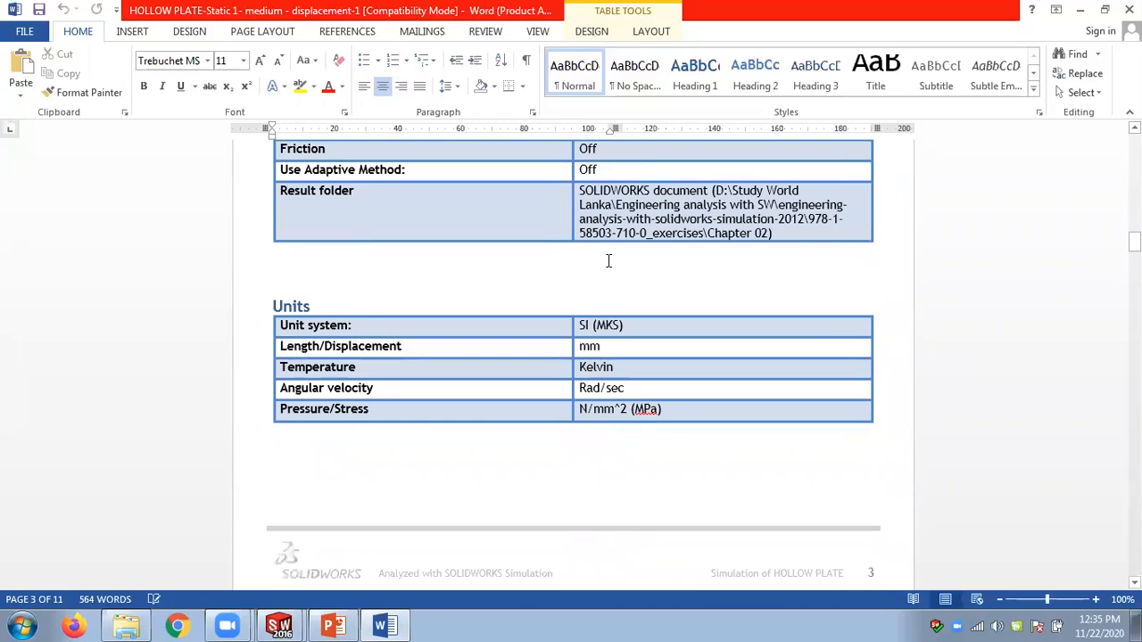
Examine the report's material properties, loads and fixtures, connector definitions and contact information.
scroll(606, 263, "down", 3)
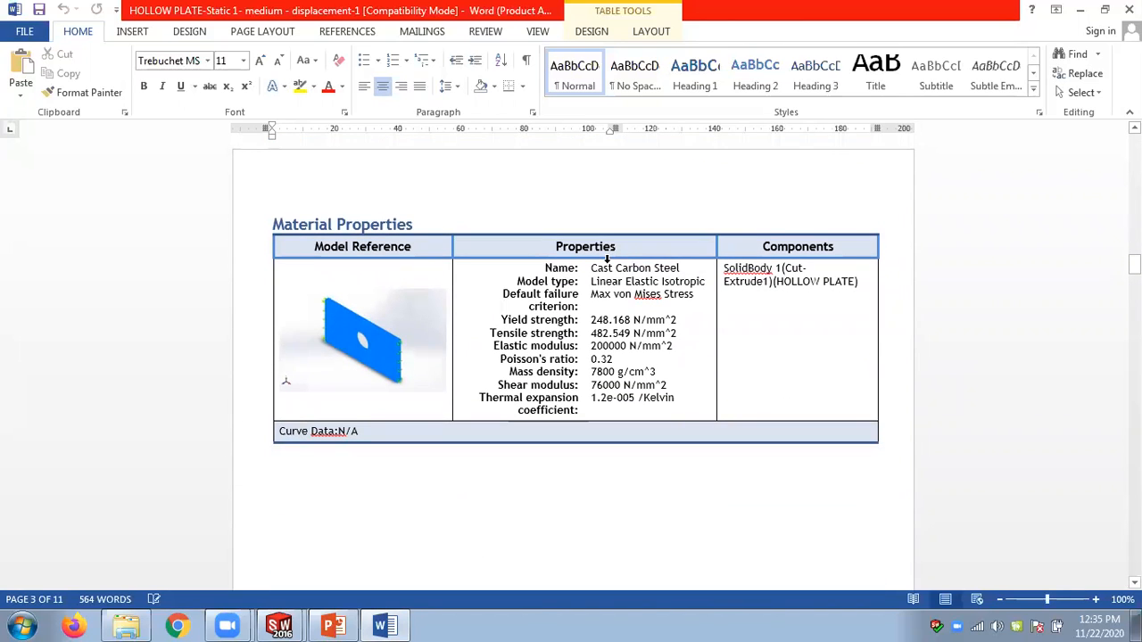
scroll(607, 260, "down", 1)
scroll(608, 265, "down", 15)
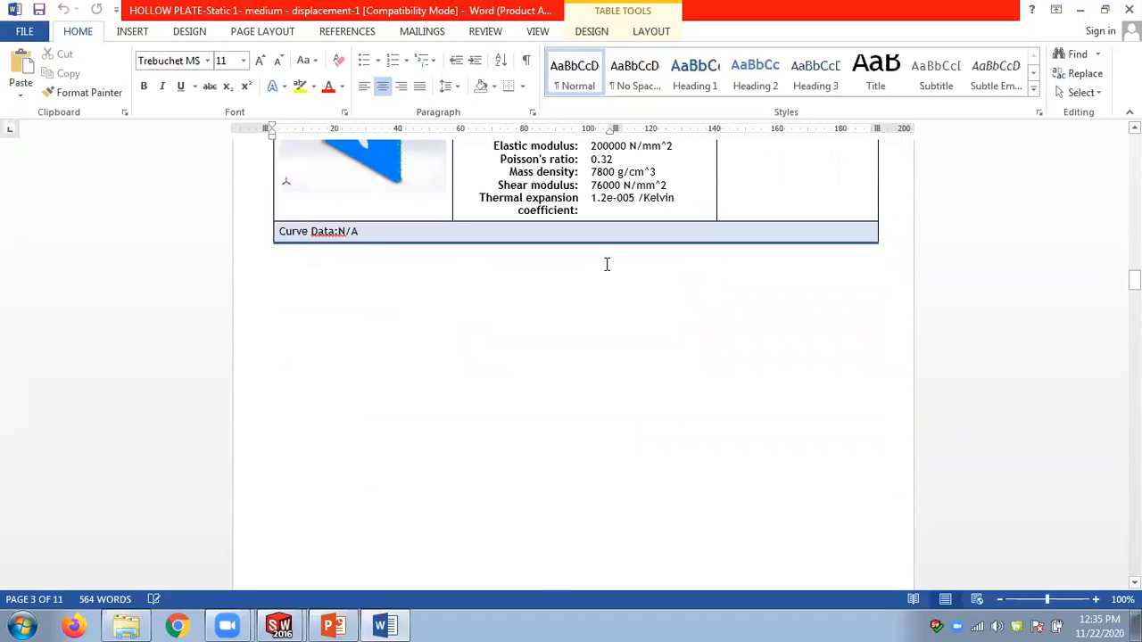
scroll(606, 267, "down", 6)
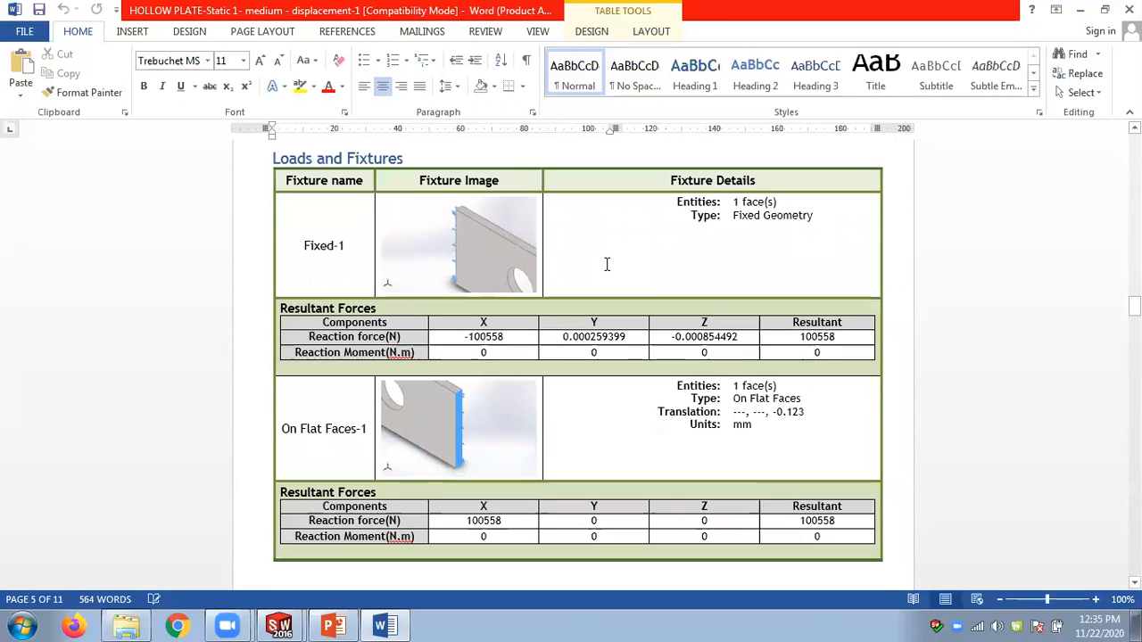
scroll(605, 266, "down", 2)
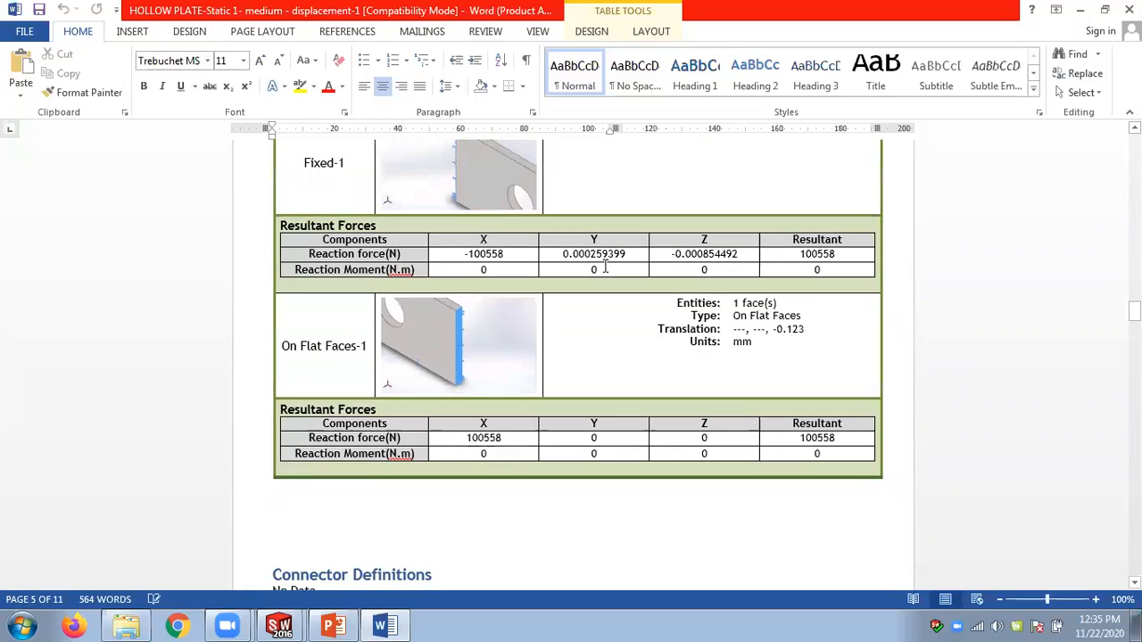
scroll(605, 268, "down", 15)
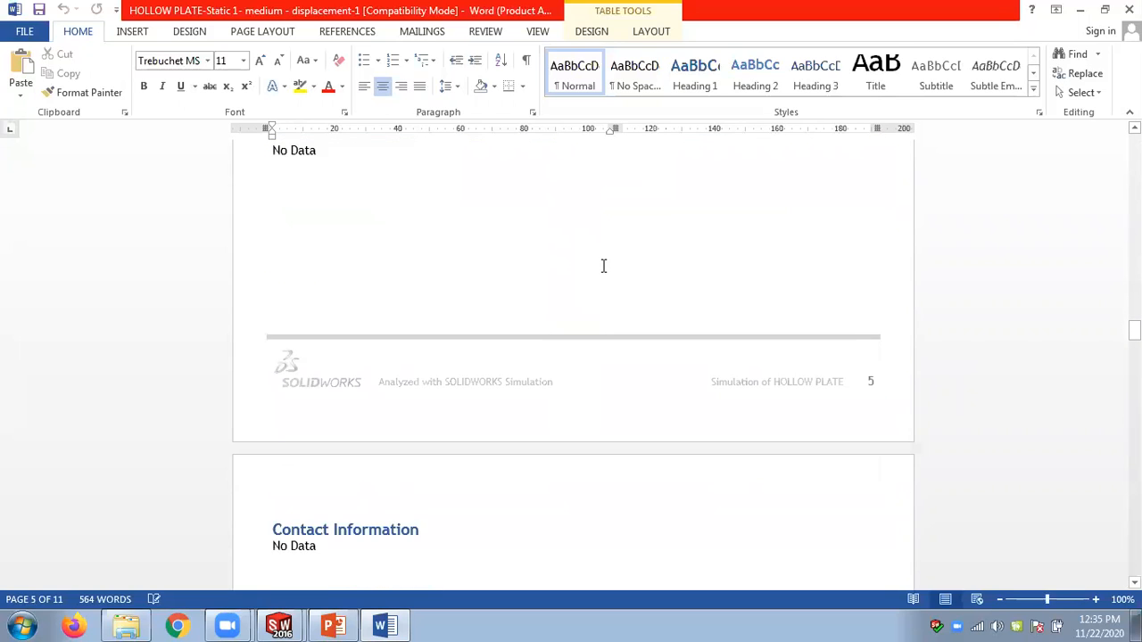
scroll(603, 271, "down", 5)
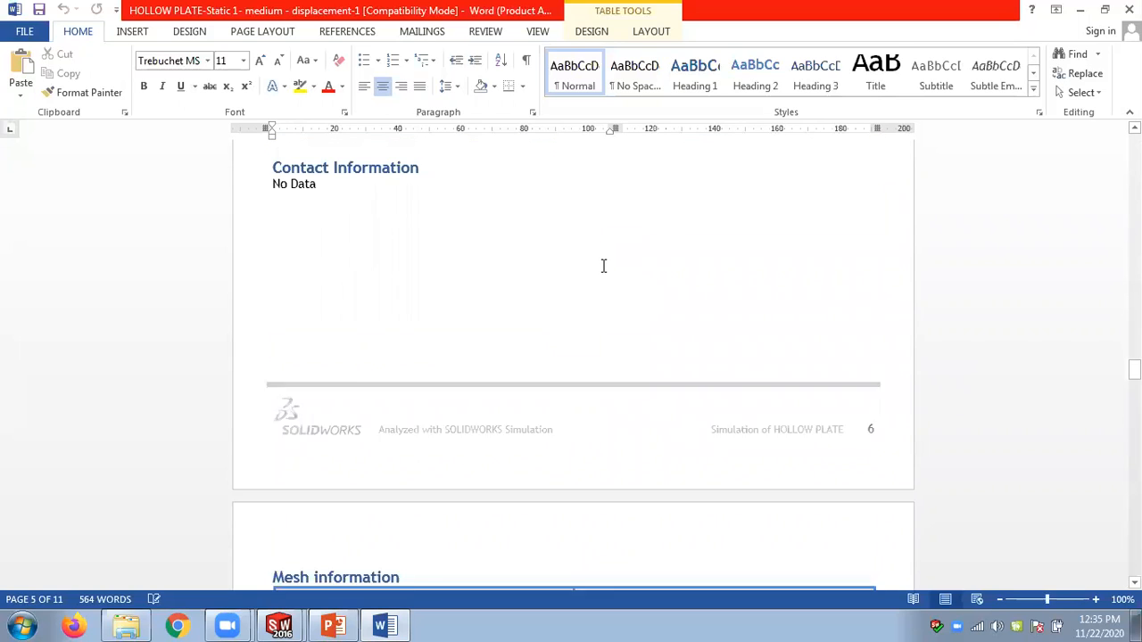
Review the report's mesh information, resultant forces and stress, displacement, strain and factor of safety results down to the conclusion.
scroll(603, 266, "down", 15)
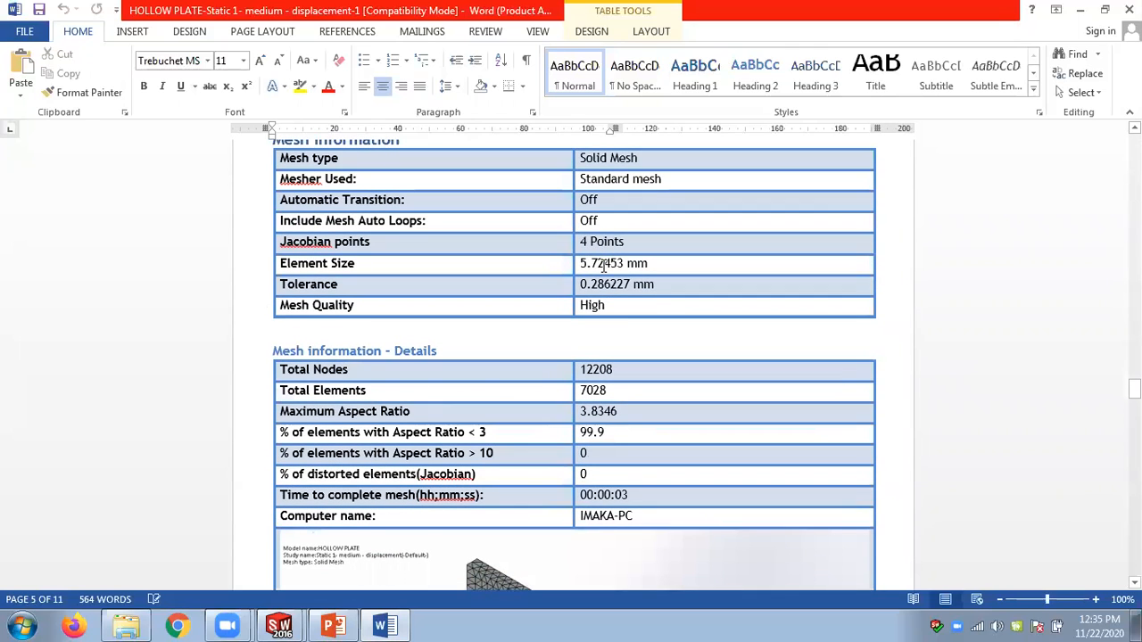
scroll(603, 266, "down", 20)
scroll(600, 268, "down", 3)
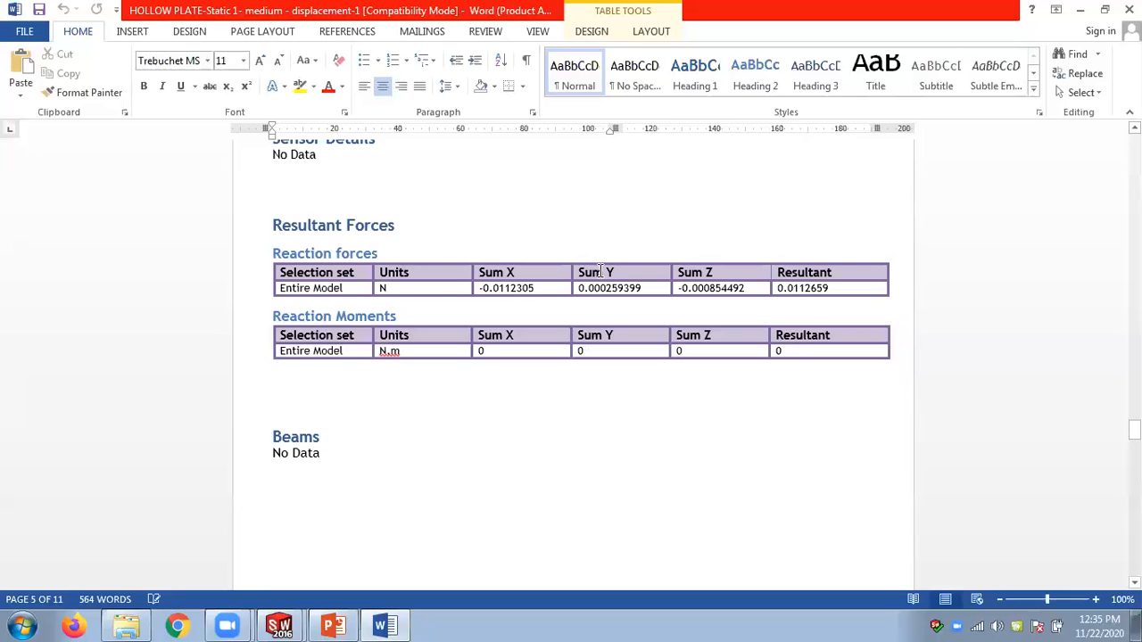
scroll(599, 272, "down", 5)
scroll(599, 274, "down", 20)
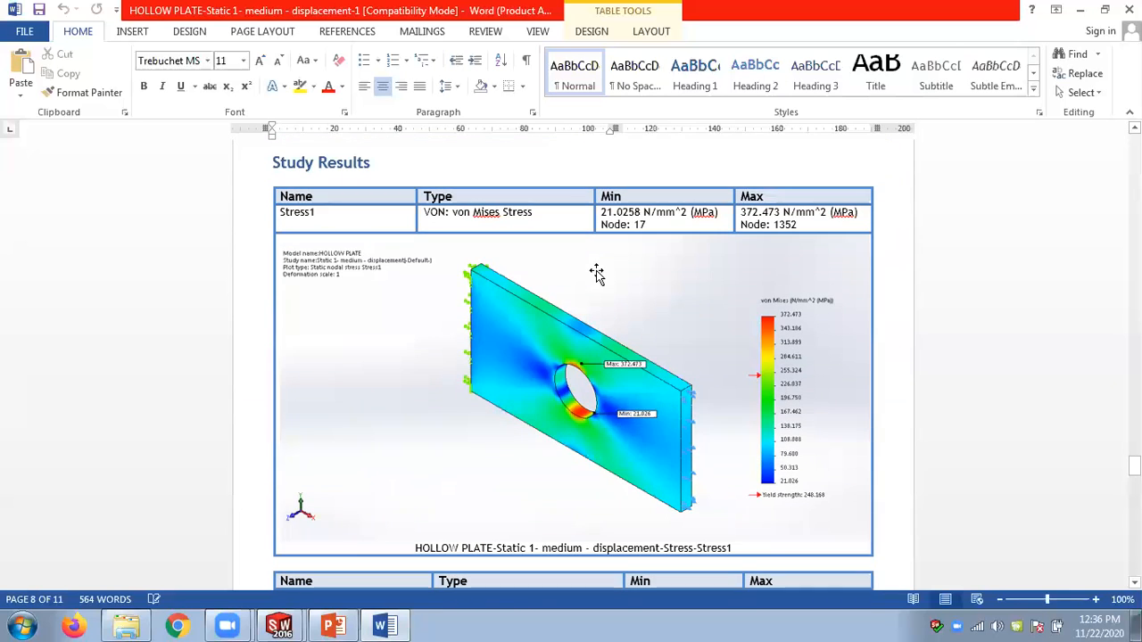
scroll(596, 273, "down", 5)
scroll(597, 274, "down", 15)
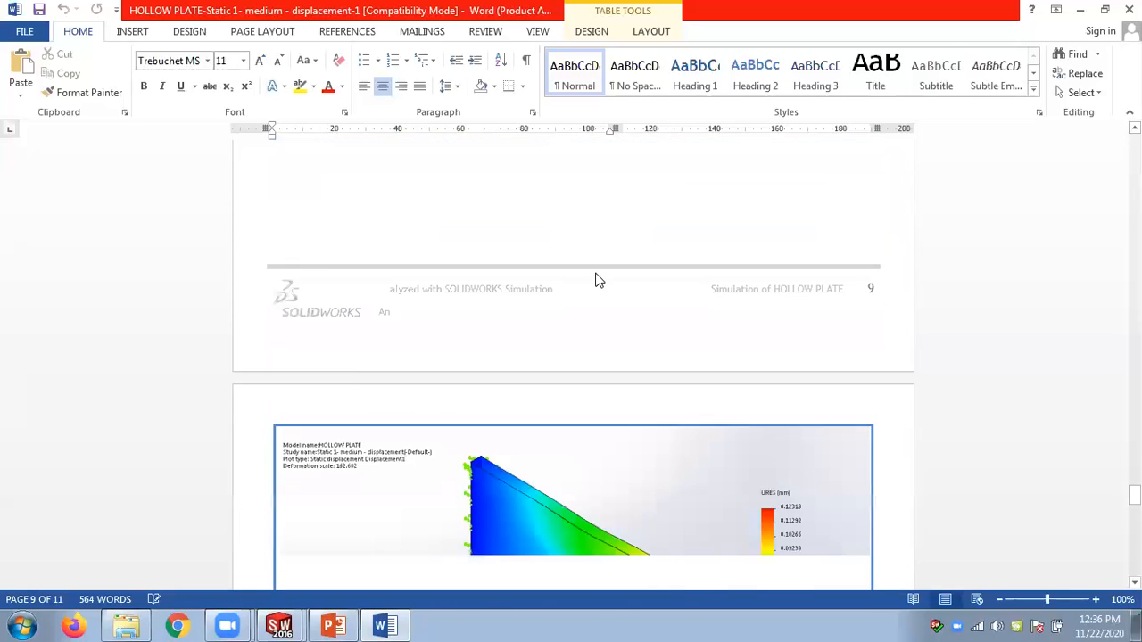
scroll(597, 273, "down", 20)
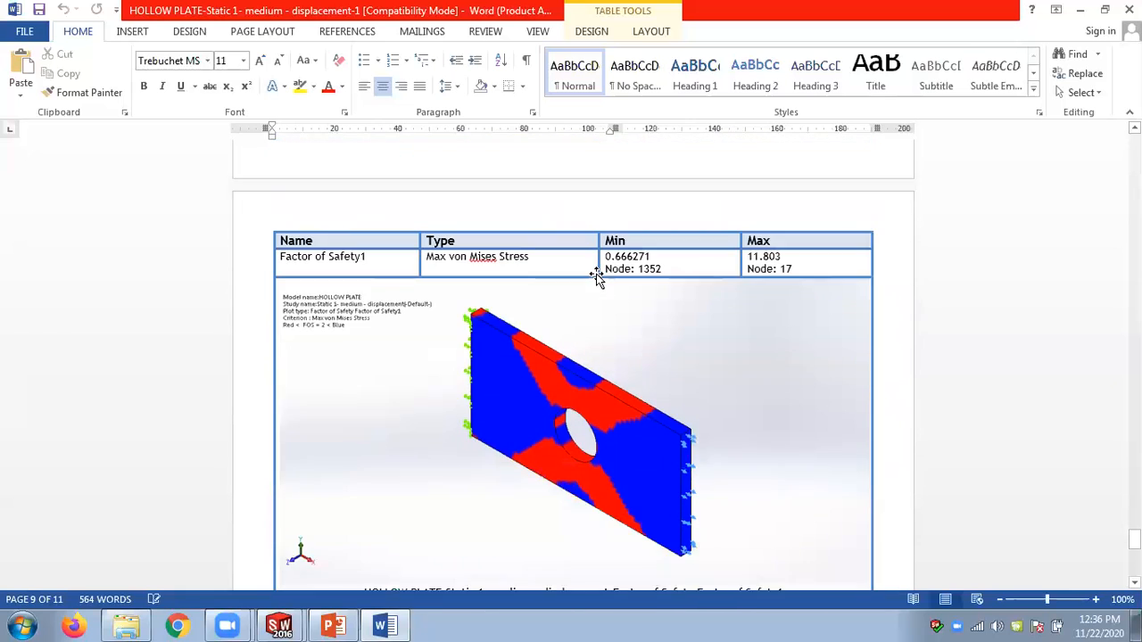
scroll(597, 271, "down", 2)
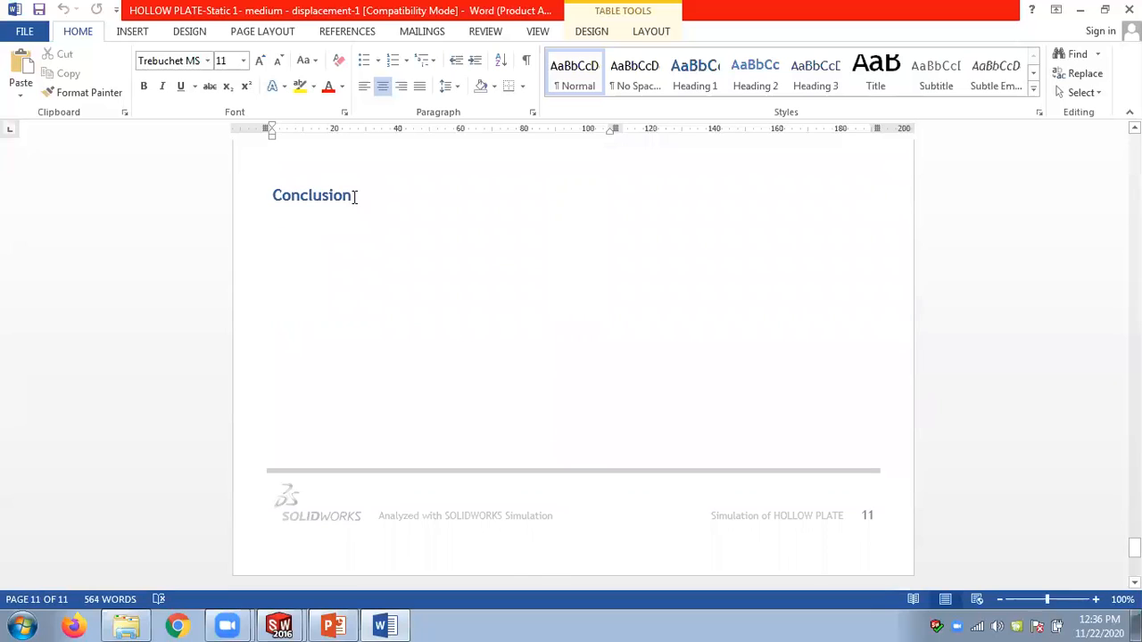
Place the text cursor at the end of the Conclusion heading on the report's last page.
left_click(354, 197)
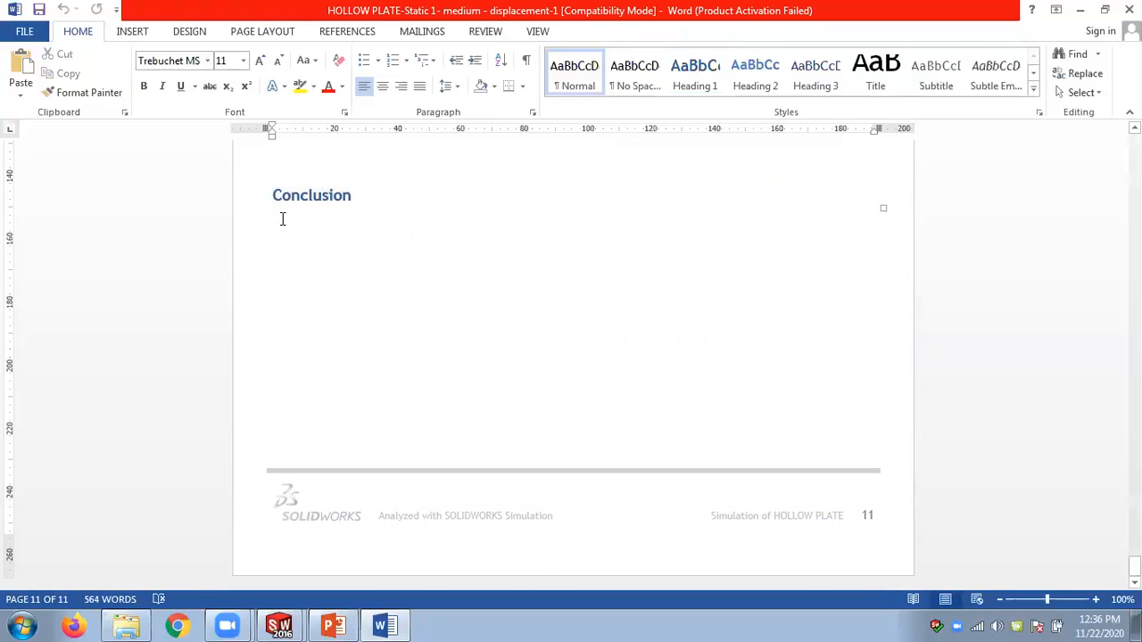
left_click_drag(273, 194, 365, 207)
left_click(372, 195)
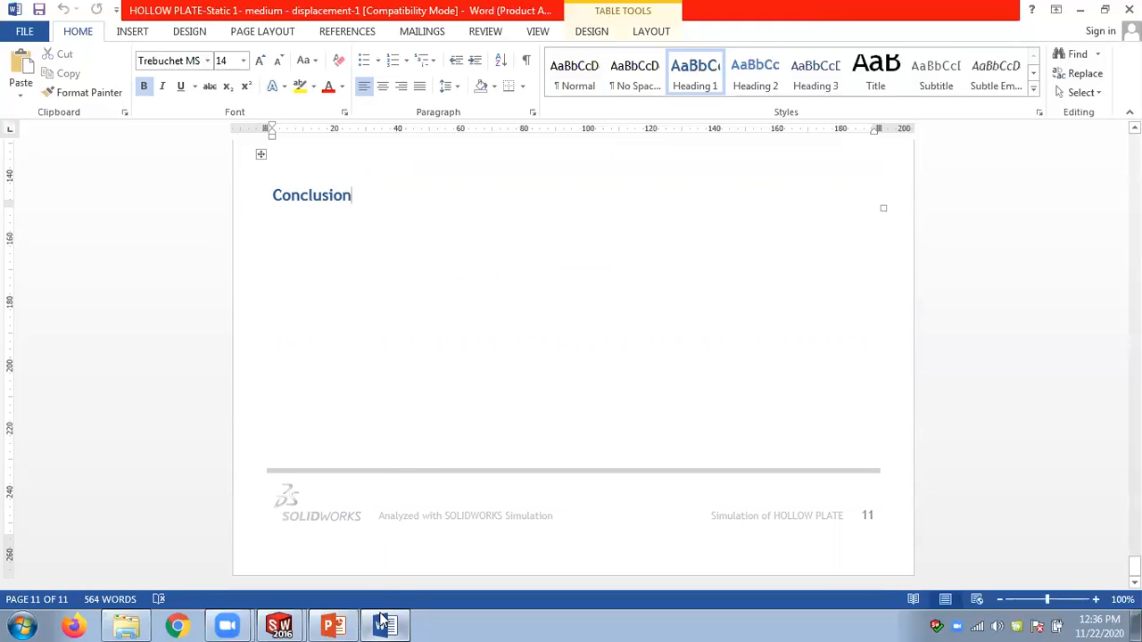
mouse_move(382, 621)
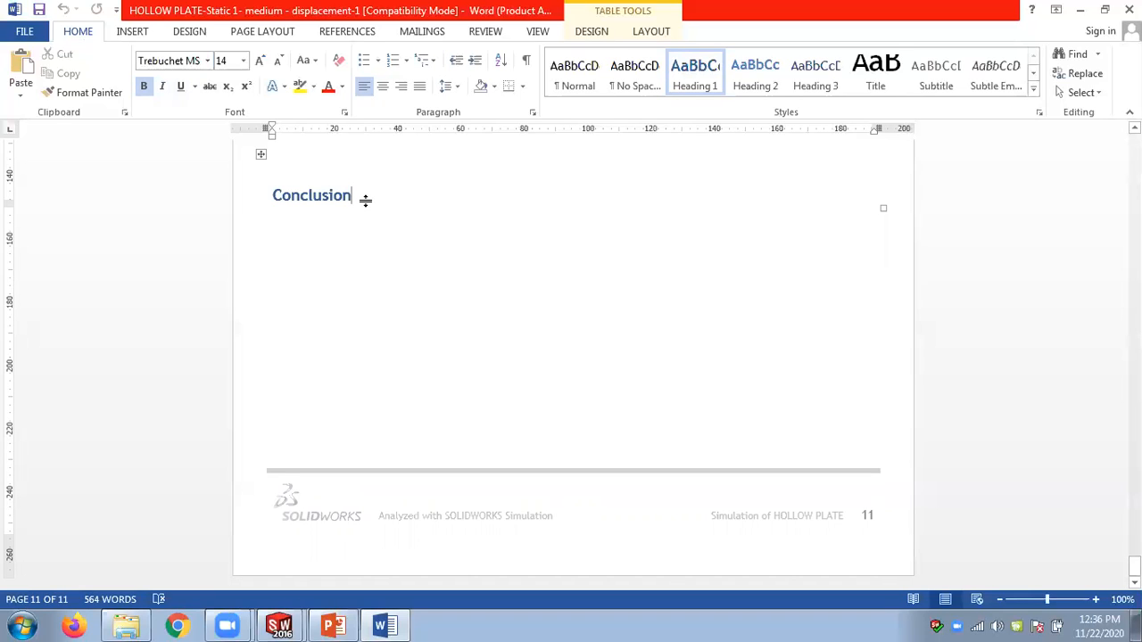
Look back over the report's factor of safety, strain and displacement plots and return to the Conclusion section.
scroll(535, 262, "up", 8)
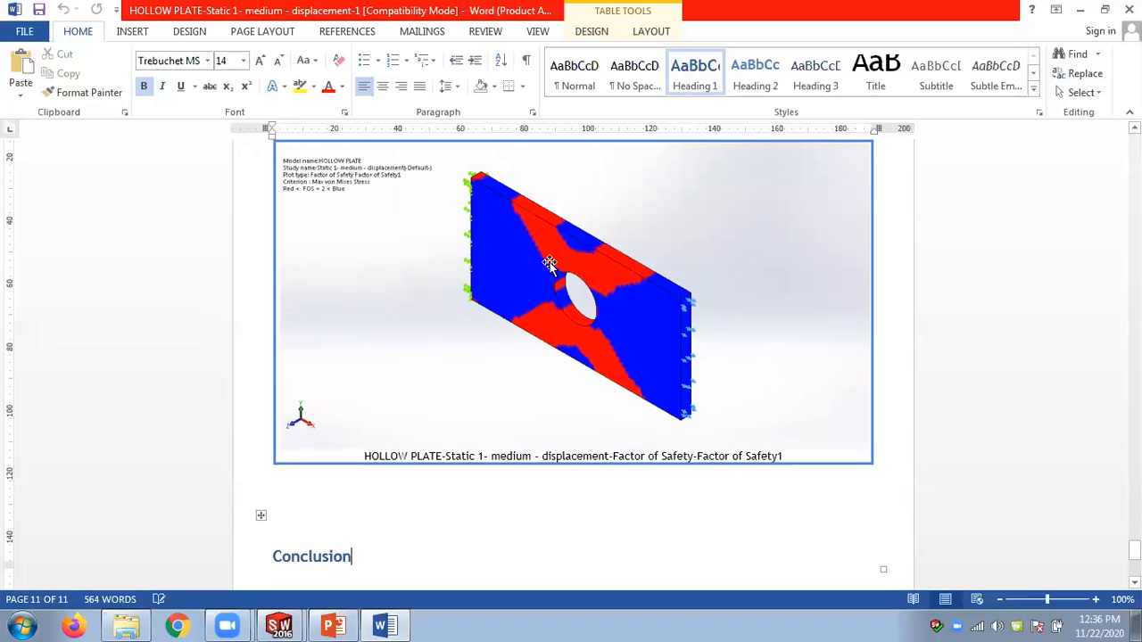
scroll(594, 255, "up", 13)
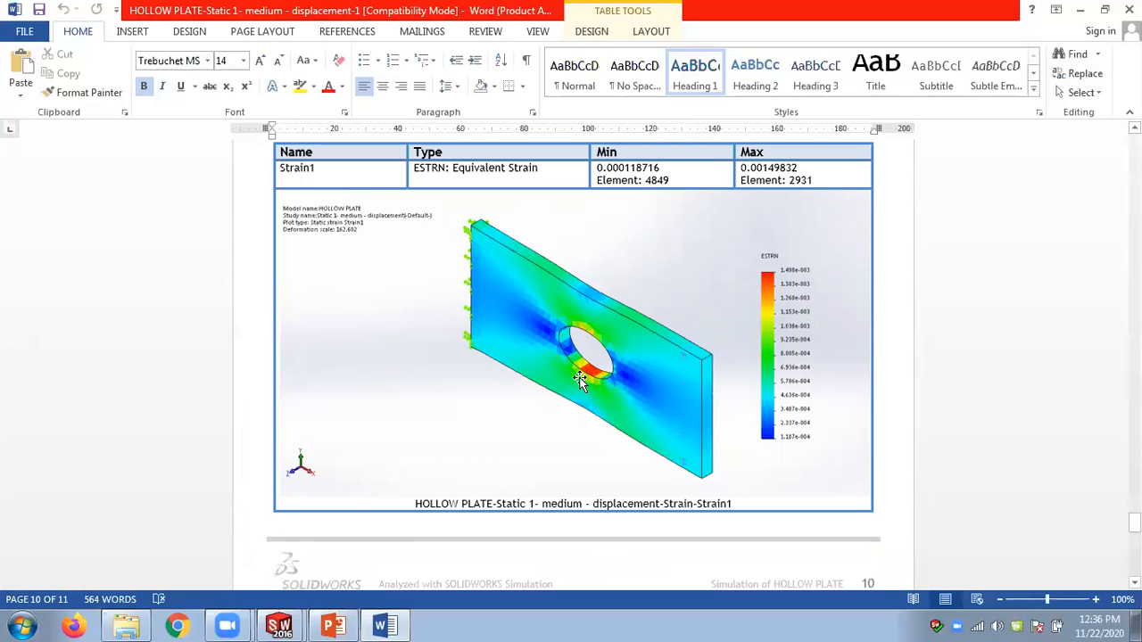
scroll(598, 366, "up", 10)
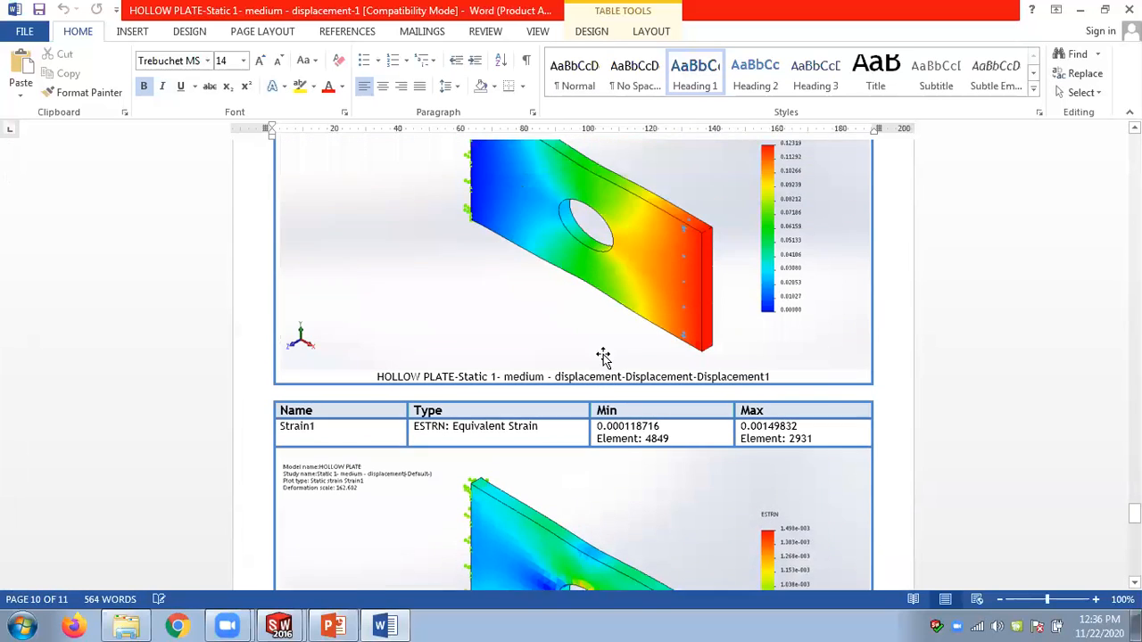
scroll(603, 355, "up", 20)
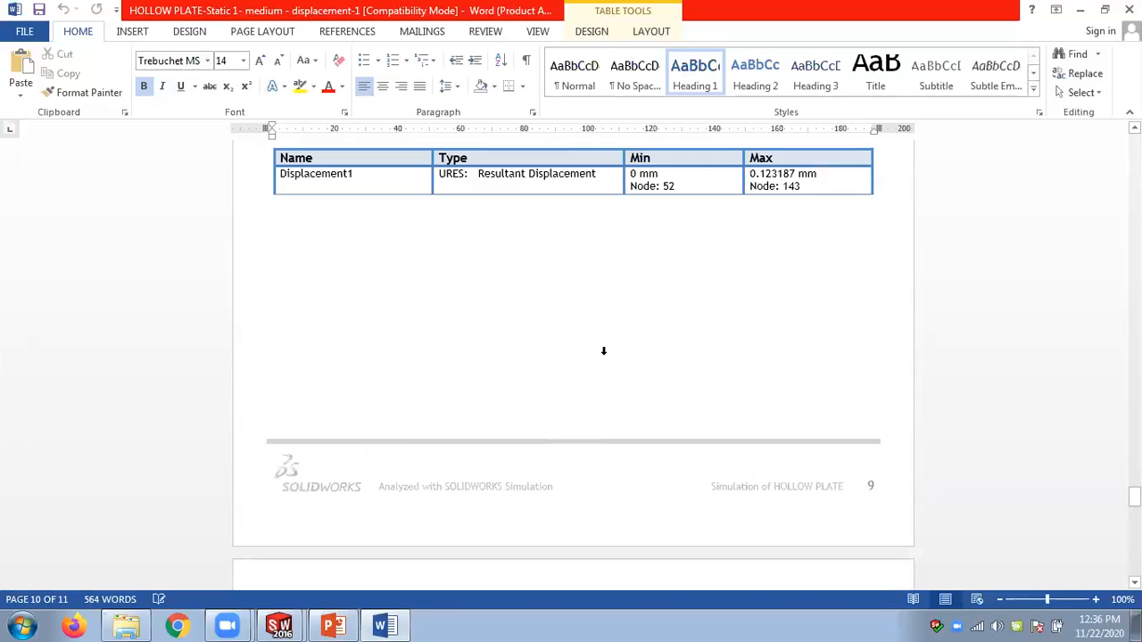
scroll(603, 355, "down", 20)
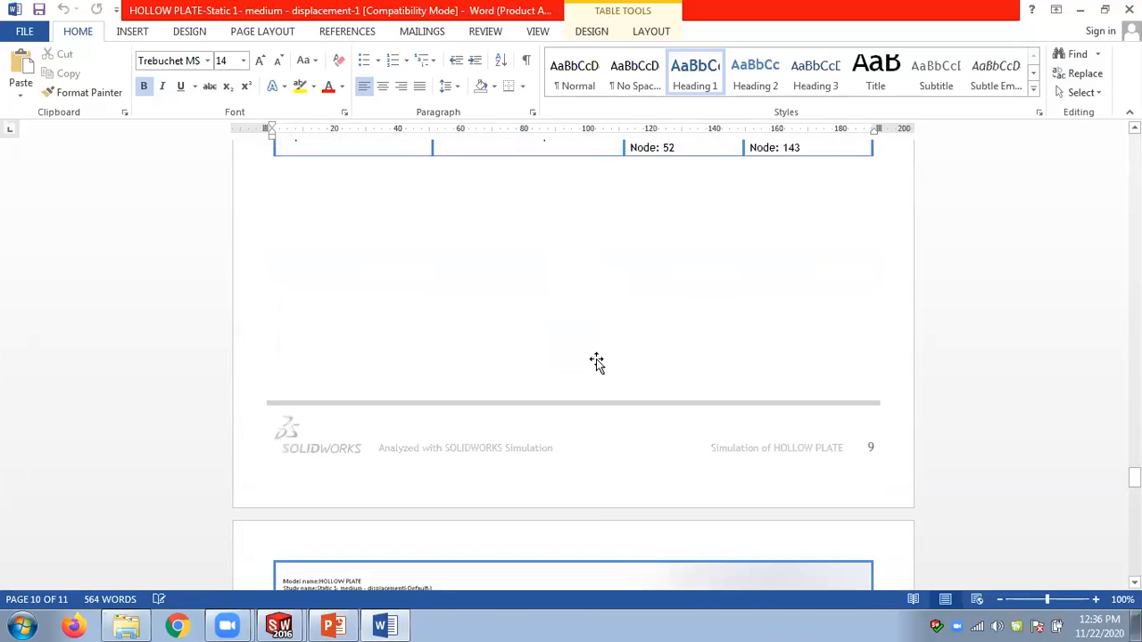
scroll(603, 361, "down", 20)
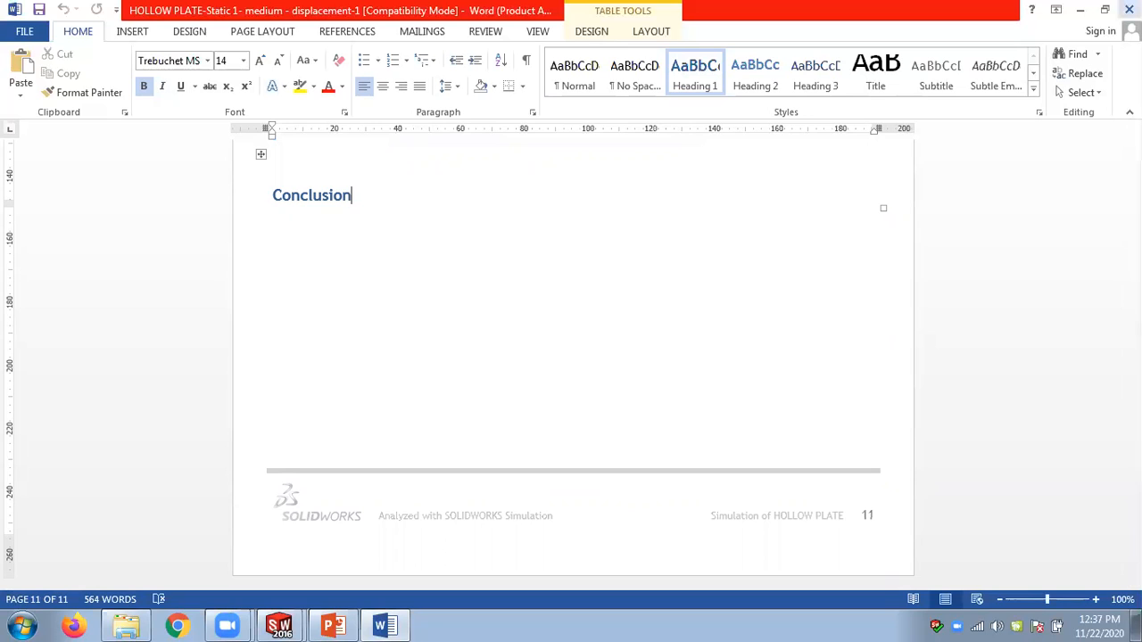
Close the Word report and save the HOLLOW PLATE part in SOLIDWORKS.
left_click(1128, 9)
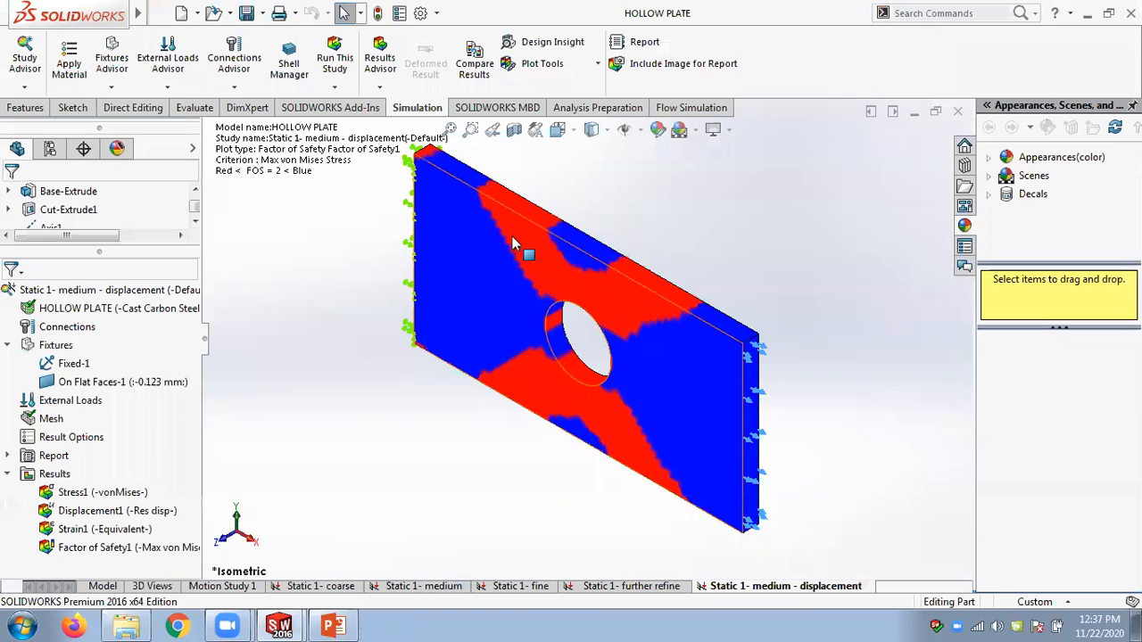
left_click(246, 13)
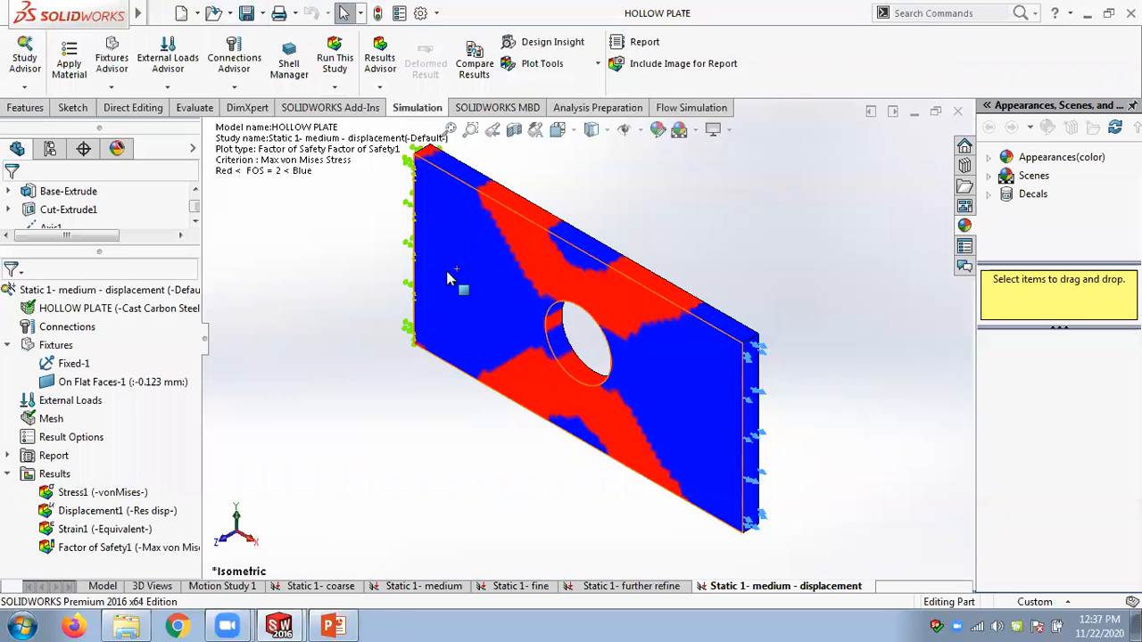
Switch to the Chapter 03 presentation in PowerPoint and read the learning objectives and L-bracket project description slides.
left_click(323, 621)
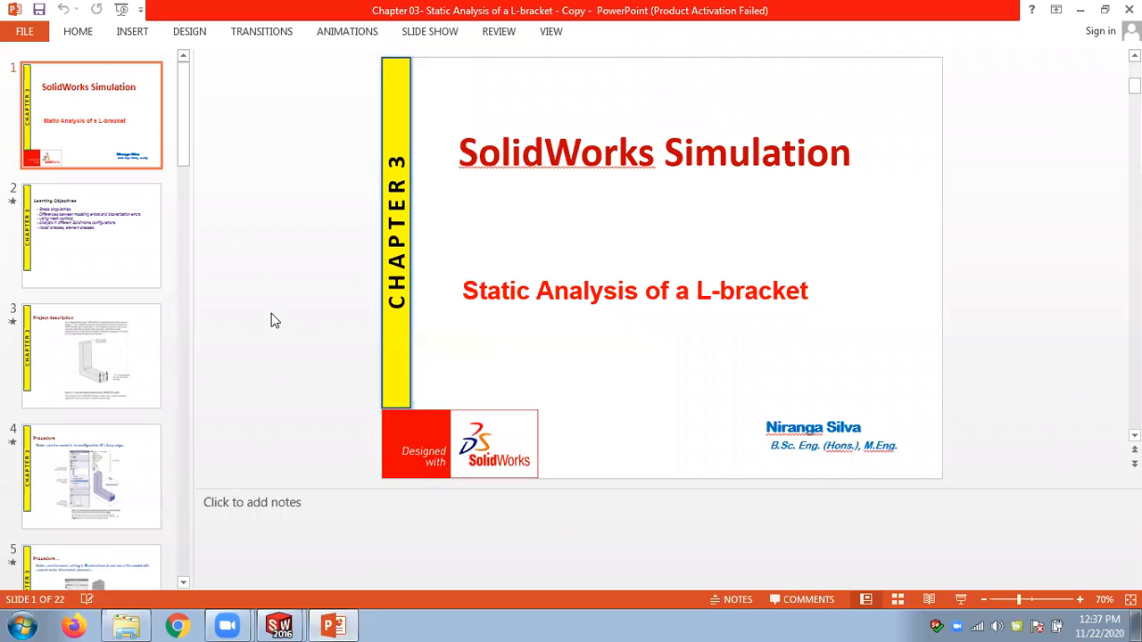
scroll(274, 321, "down", 1)
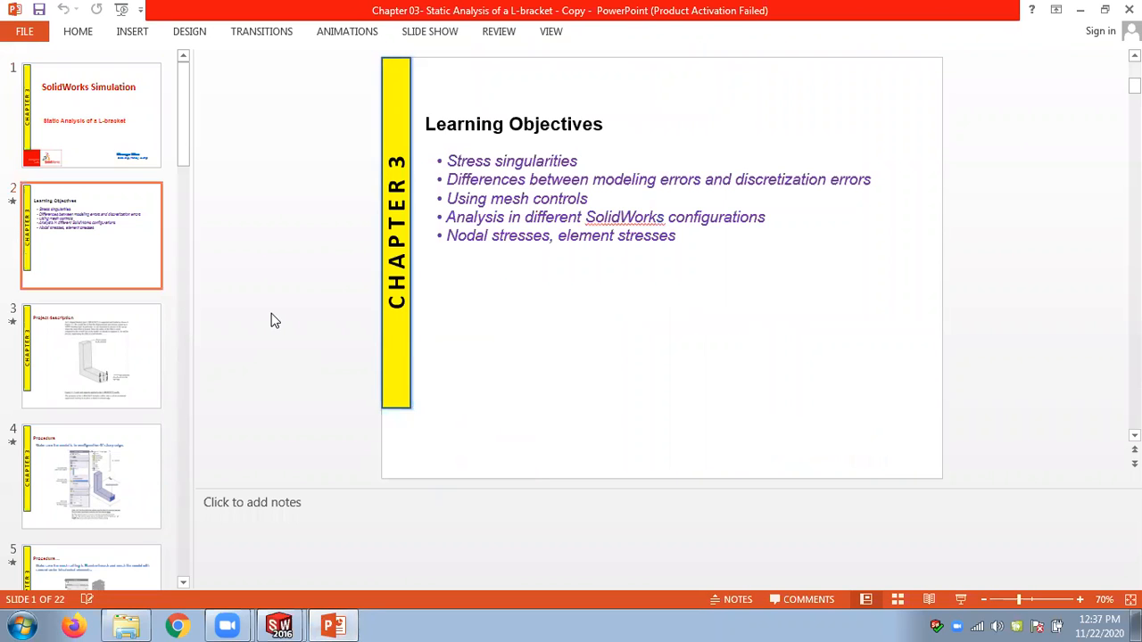
scroll(274, 321, "down", 1)
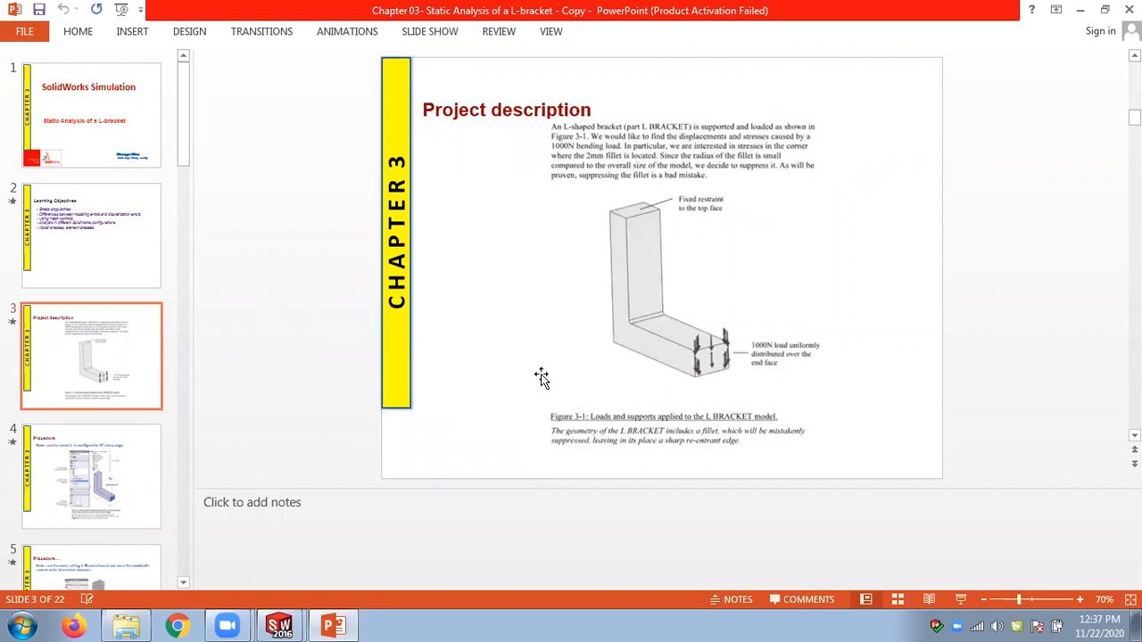